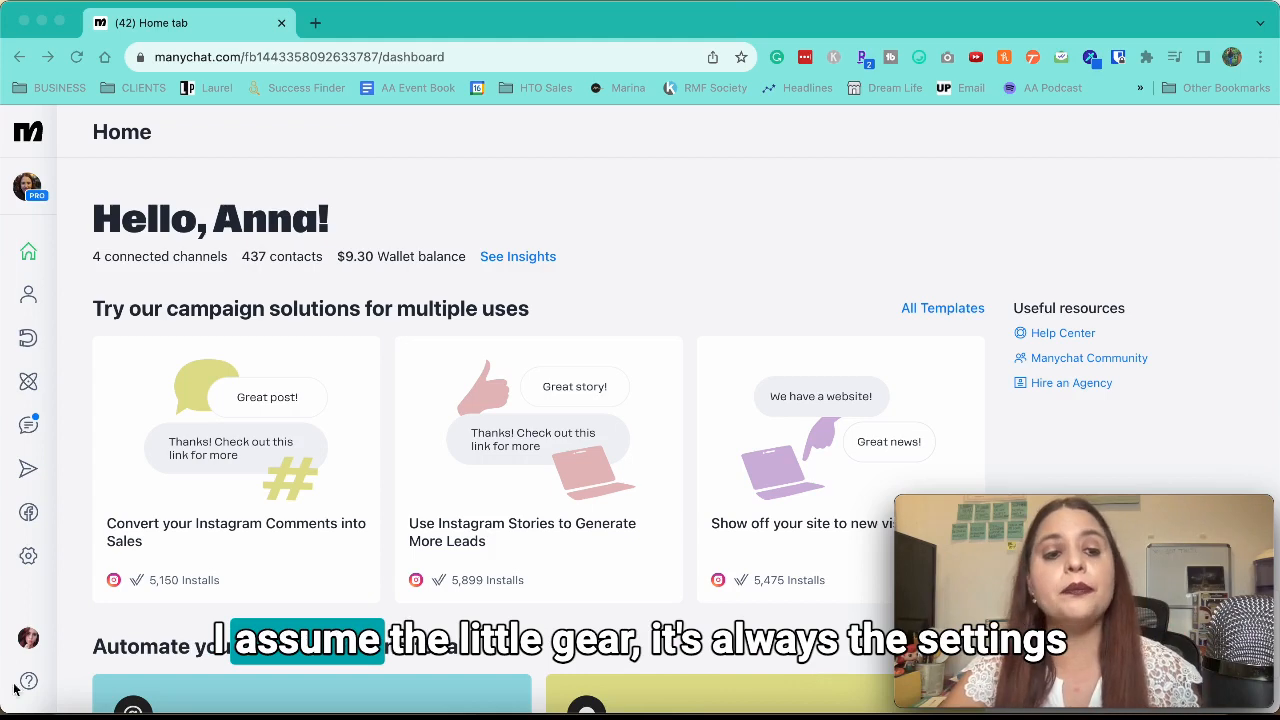
Step: Open the account settings and view the Instagram and WhatsApp channel pages, returning to Instagram
click(29, 557)
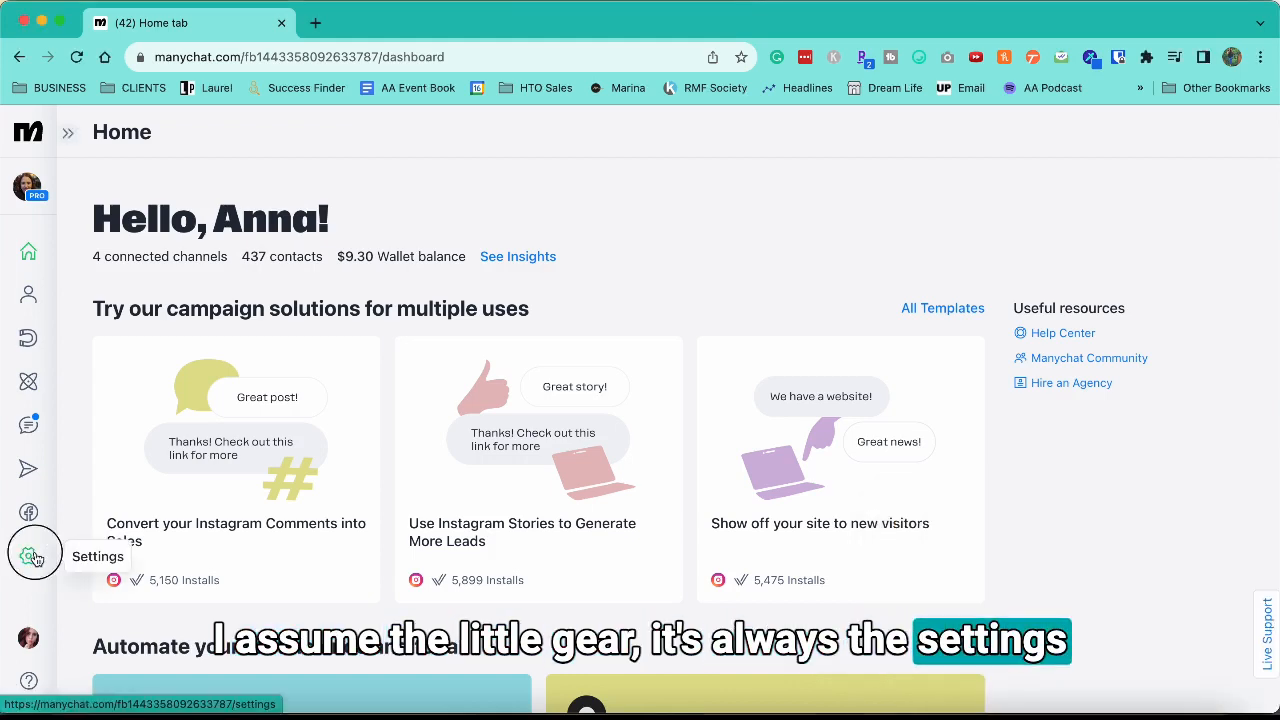
scroll(155, 485, down, 2)
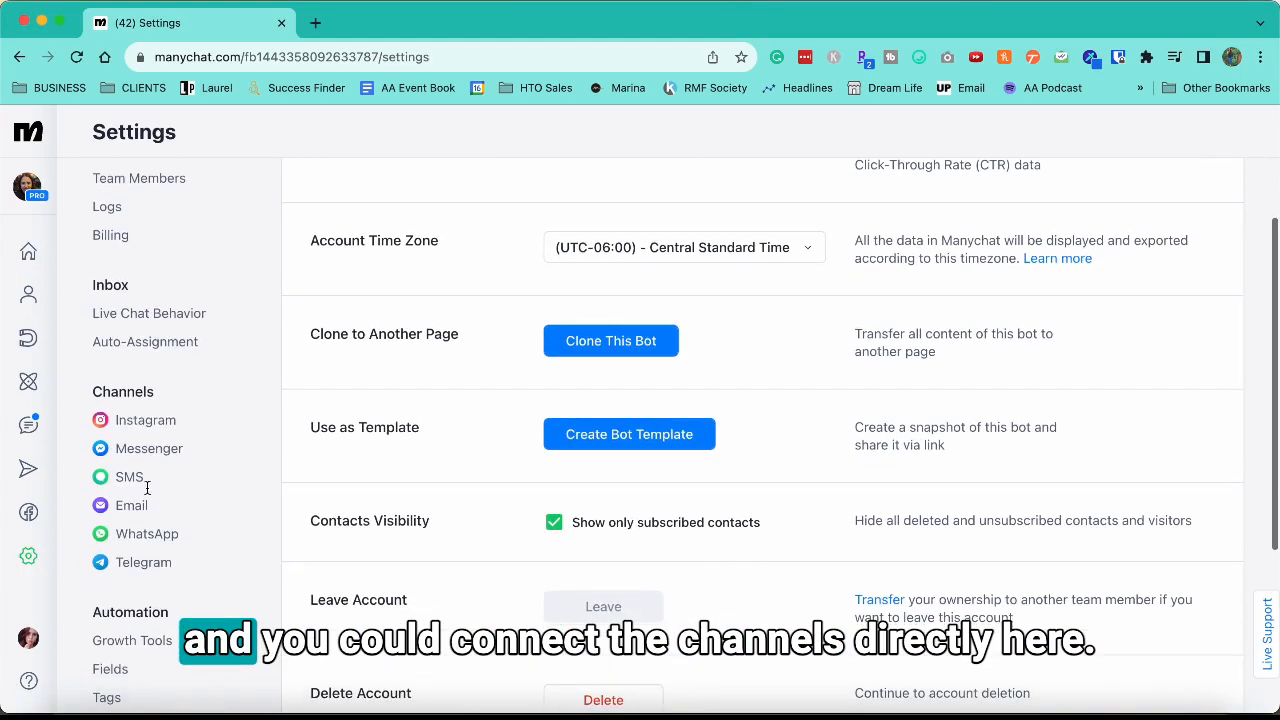
click(146, 421)
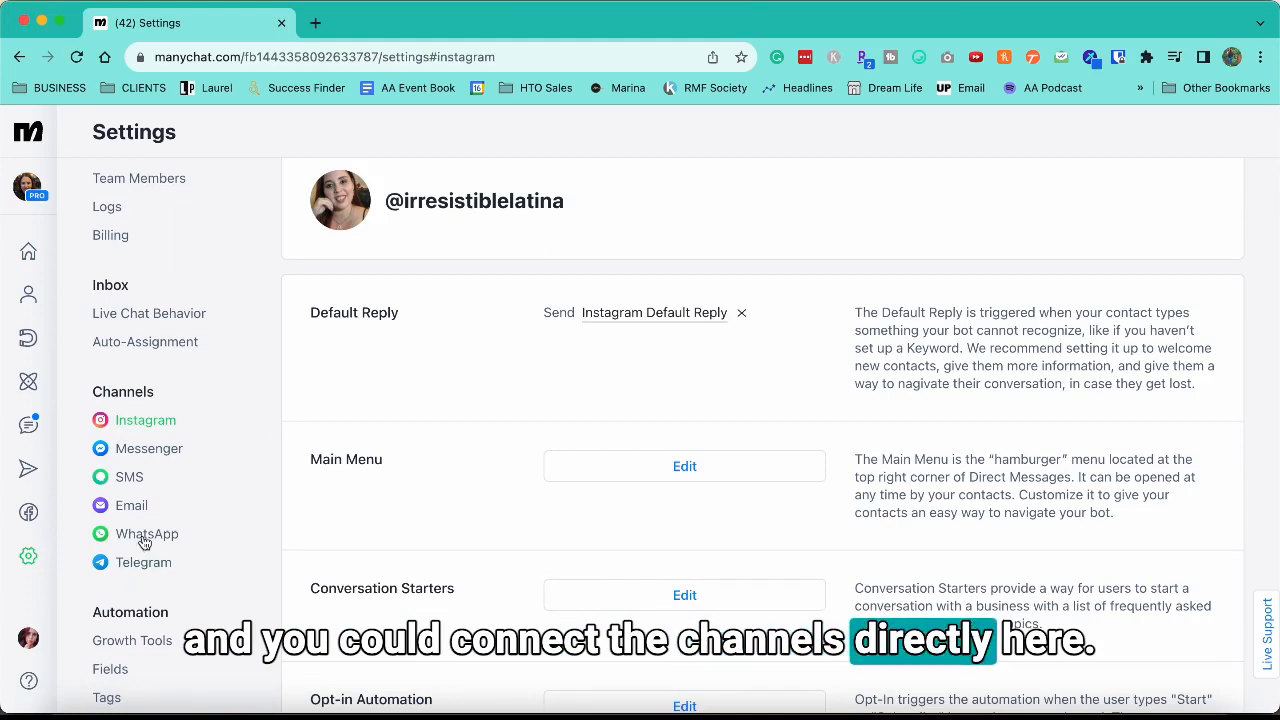
click(140, 534)
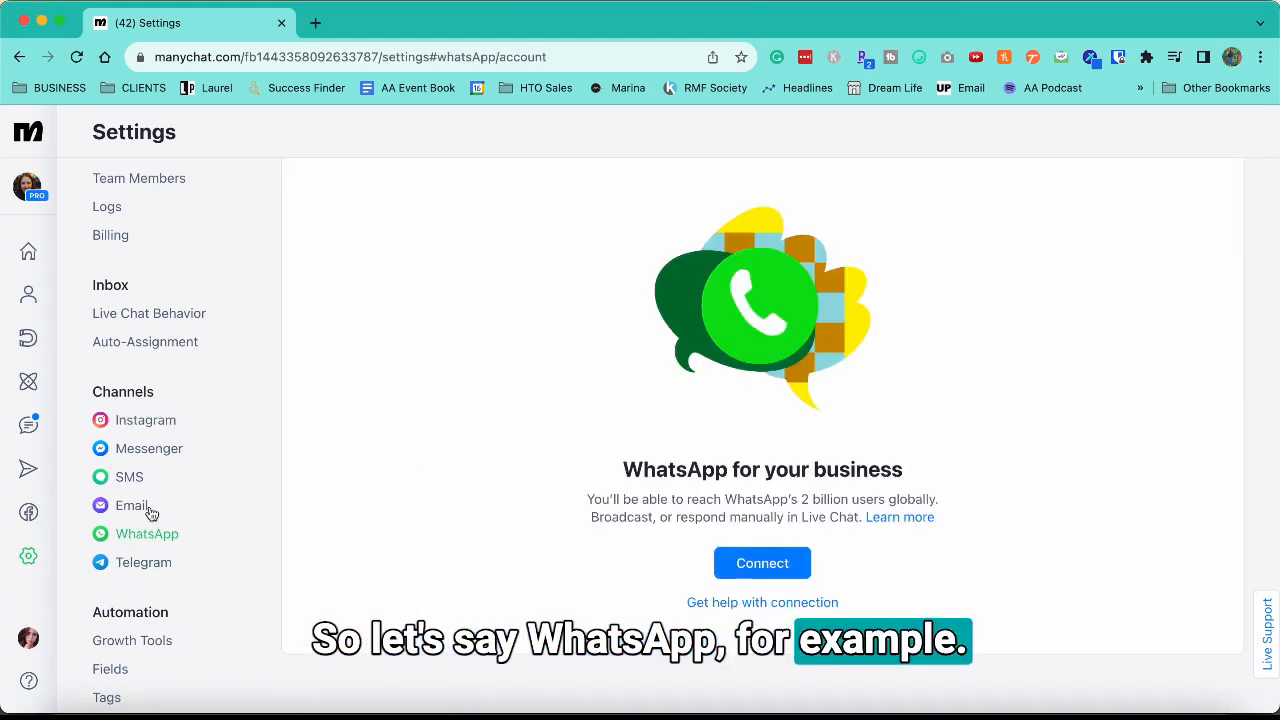
scroll(750, 560, up, 2)
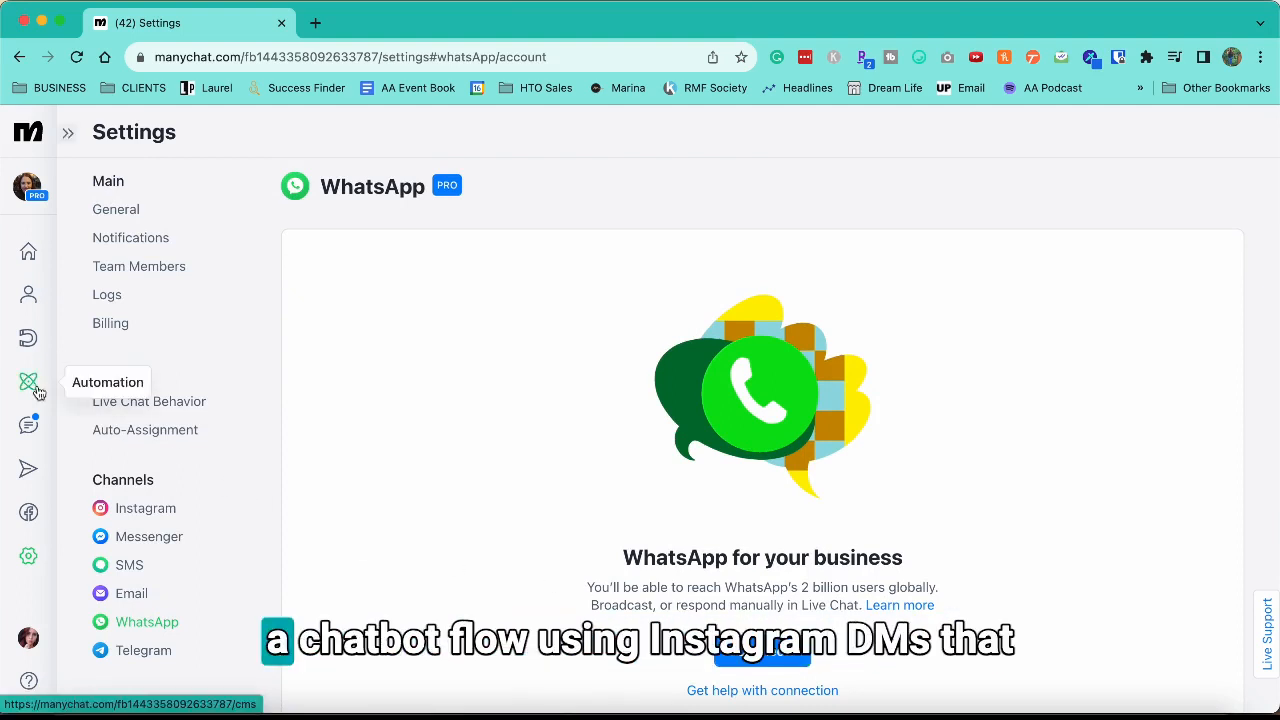
click(130, 509)
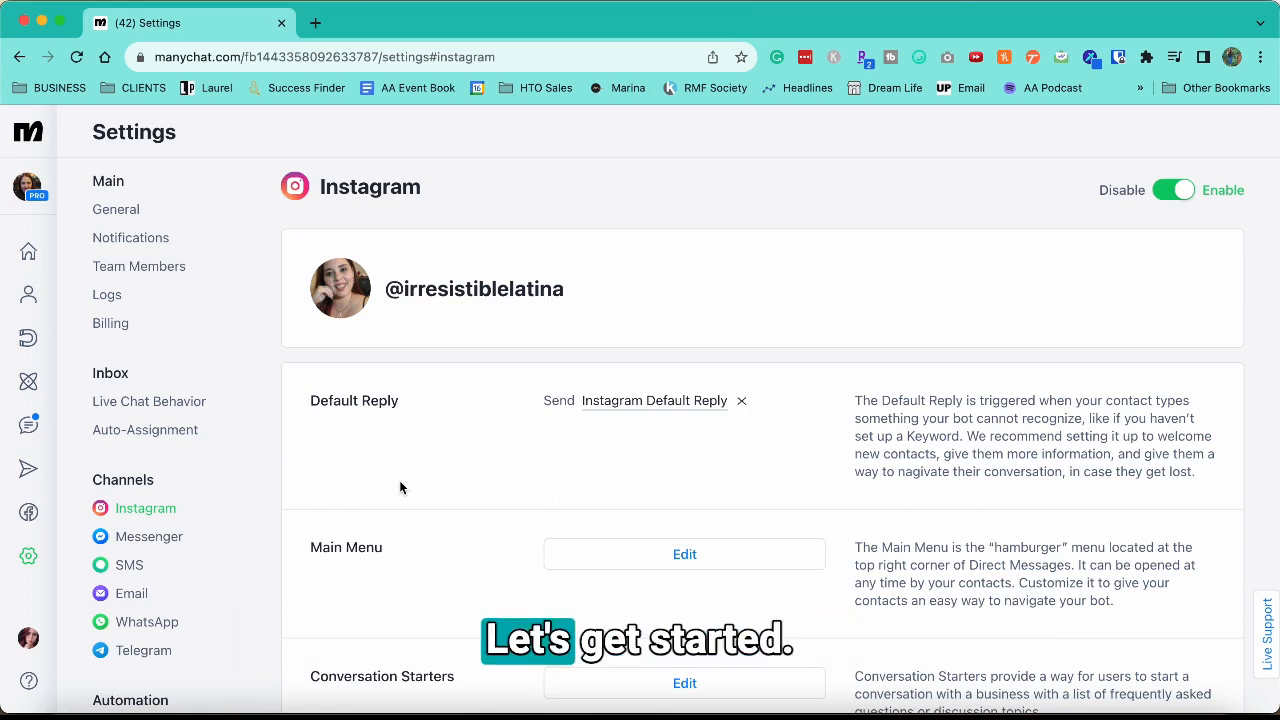
Step: Open the Automation section and look through its flow folders, the new folder option and the list of existing flows
mouse_move(33, 142)
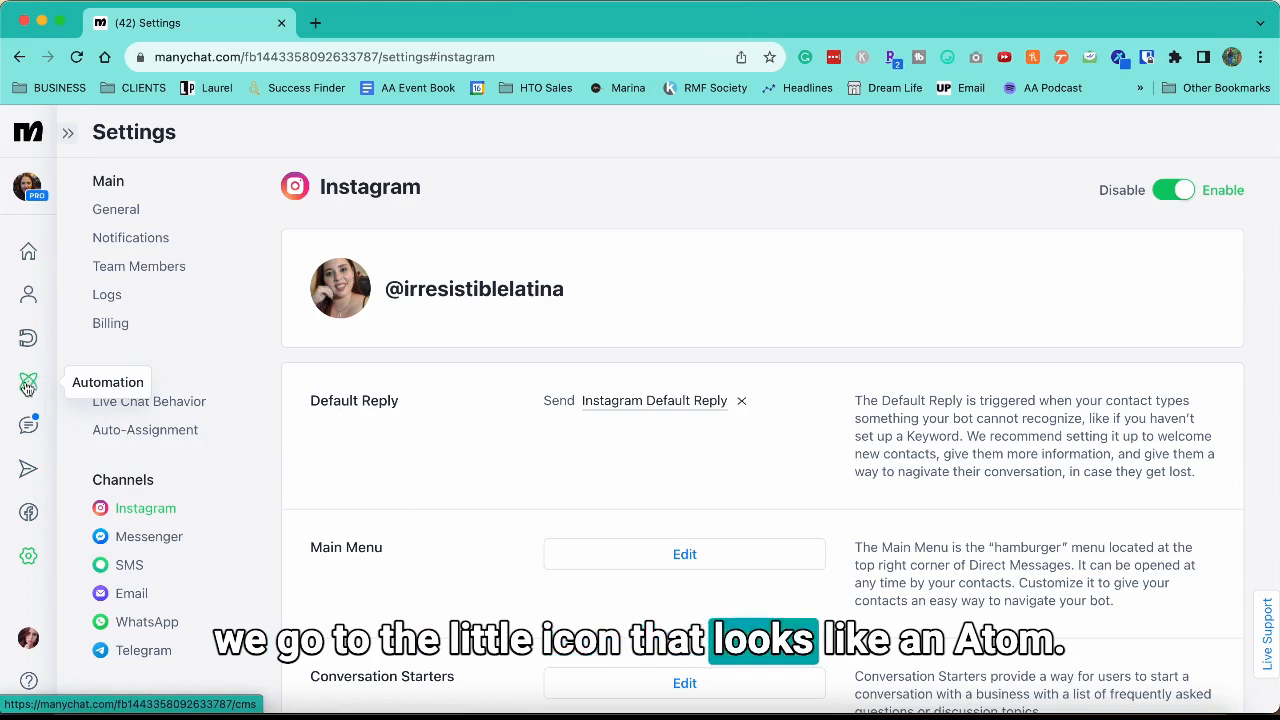
click(30, 387)
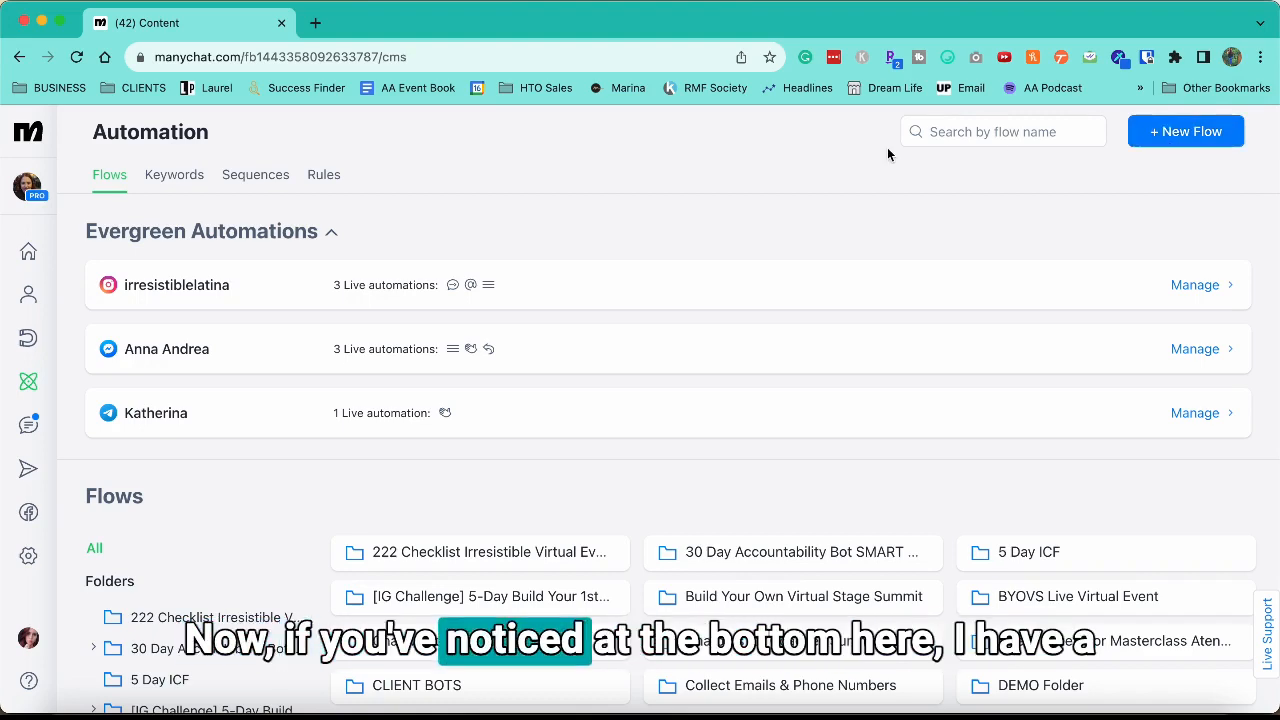
scroll(637, 500, down, 10)
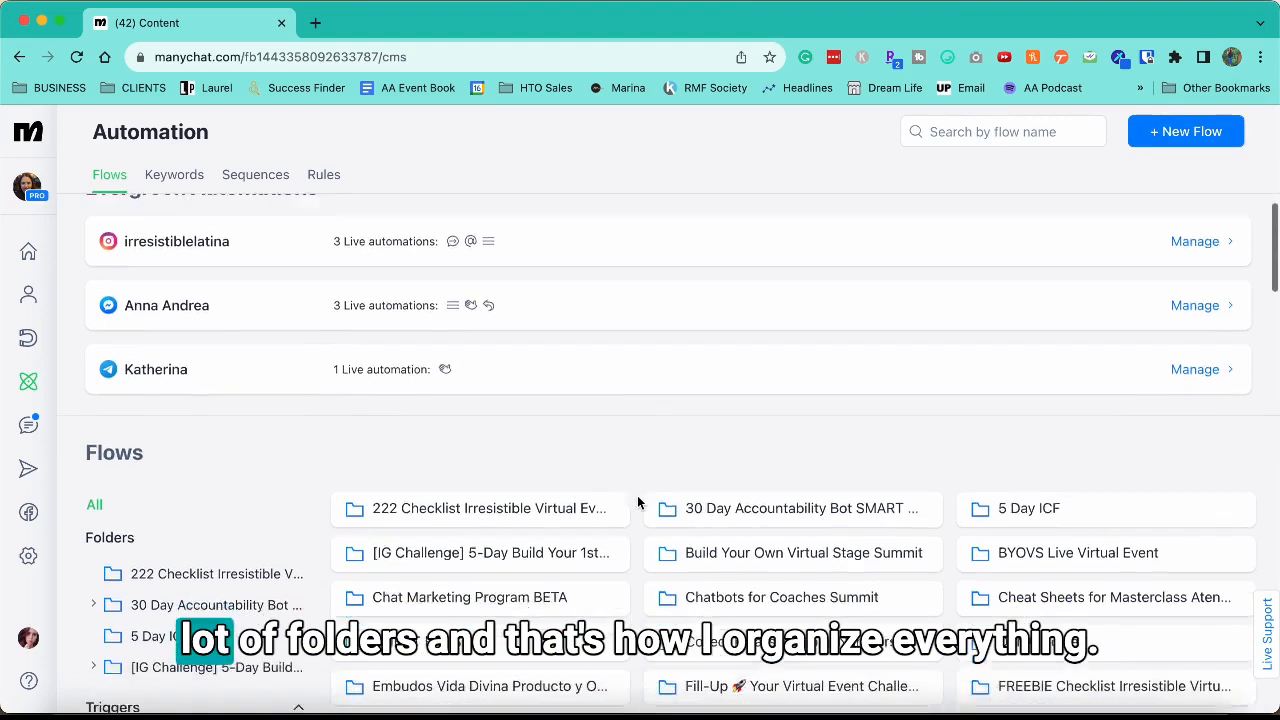
scroll(637, 494, up, 5)
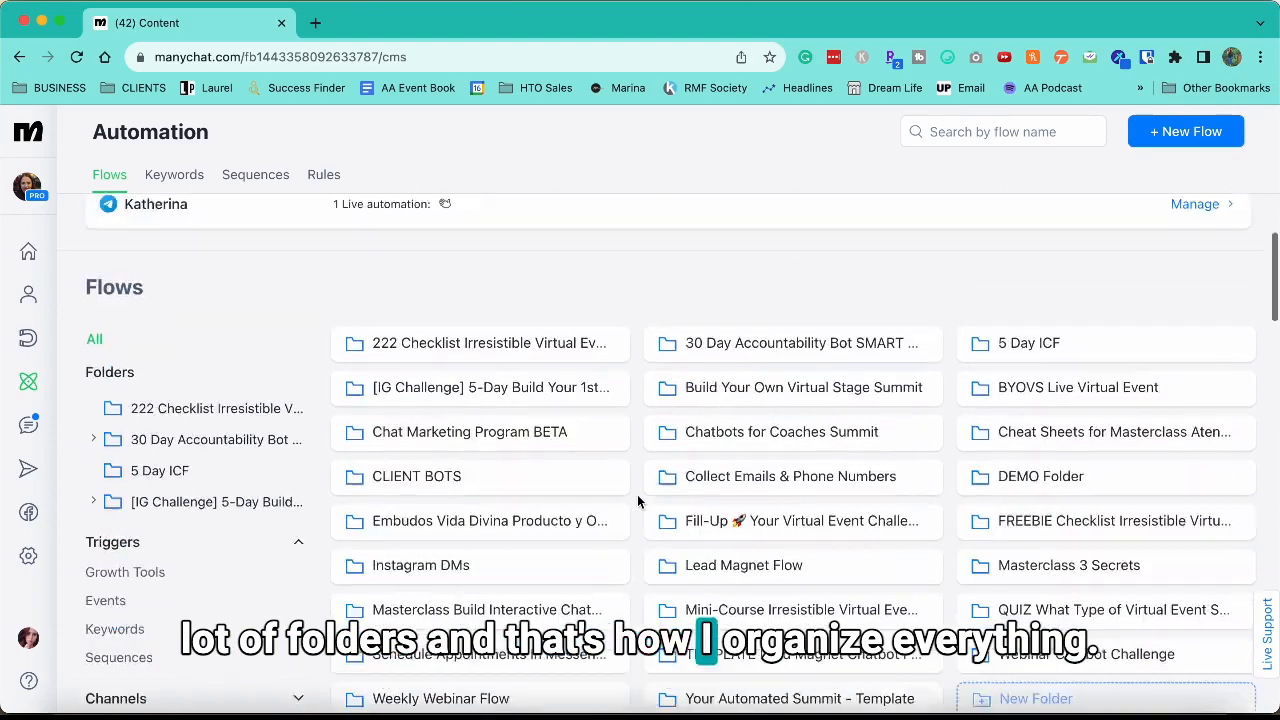
scroll(637, 500, up, 3)
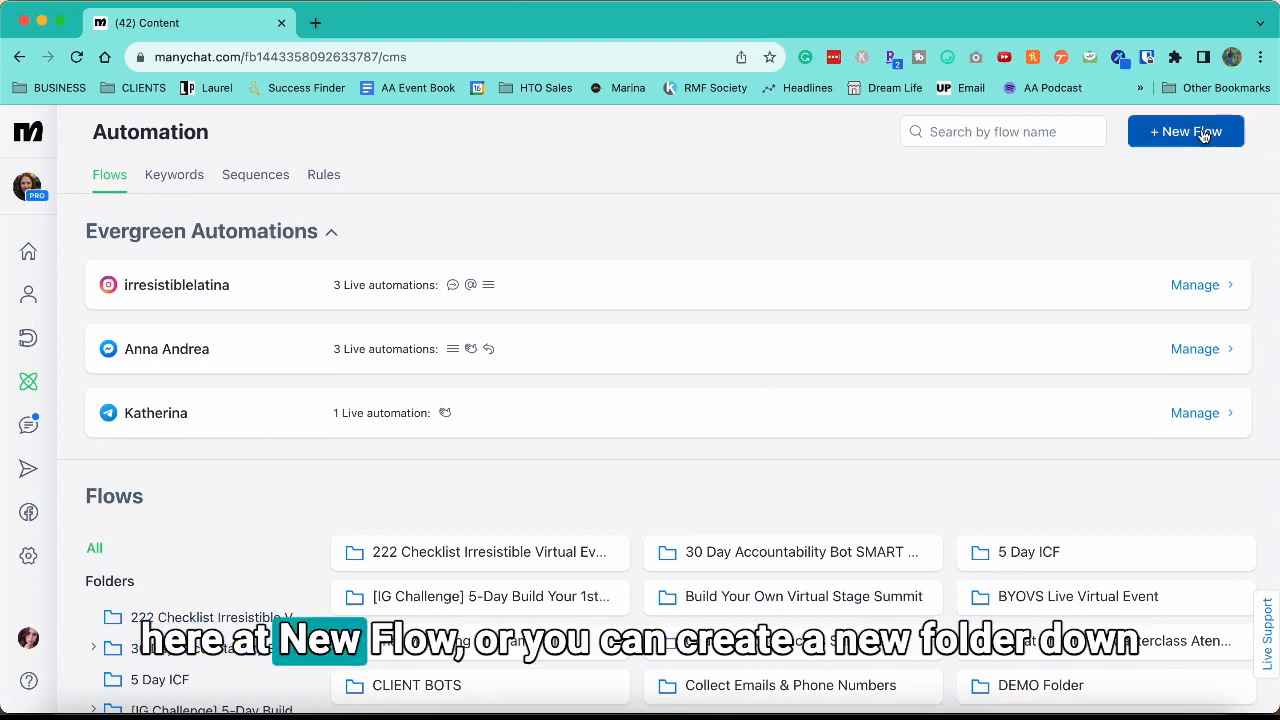
scroll(960, 300, down, 5)
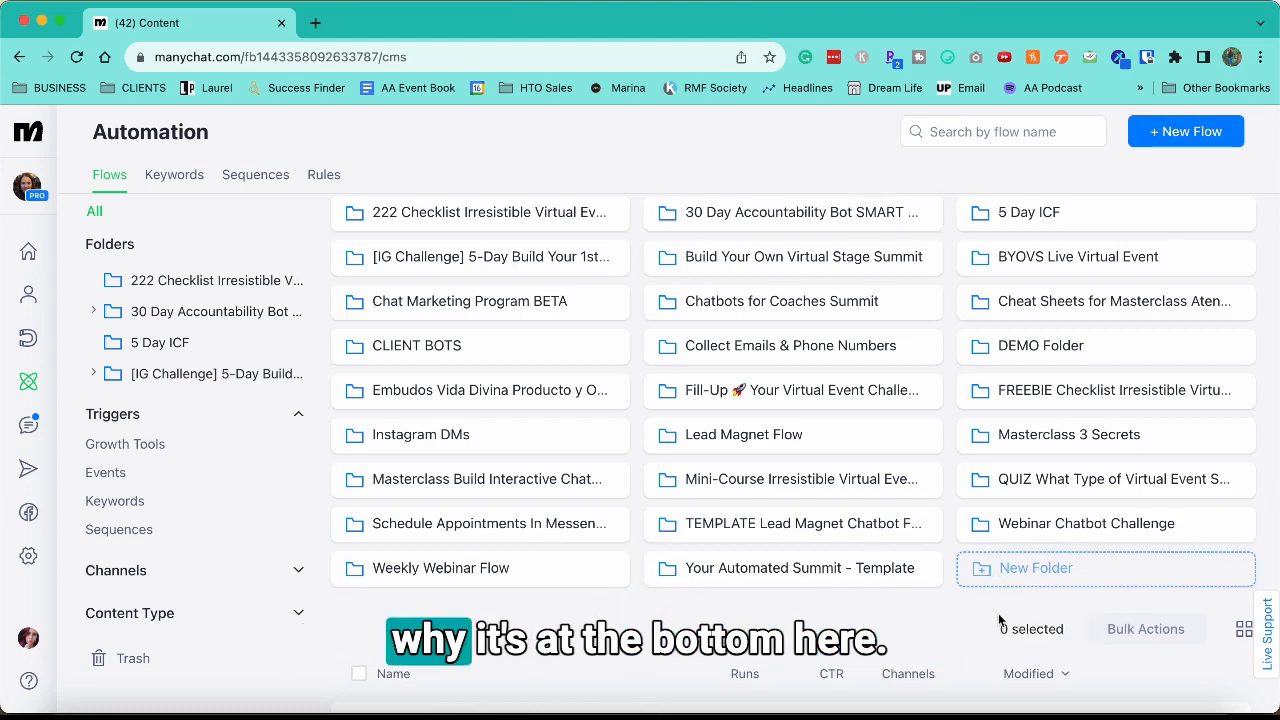
scroll(1042, 582, down, 3)
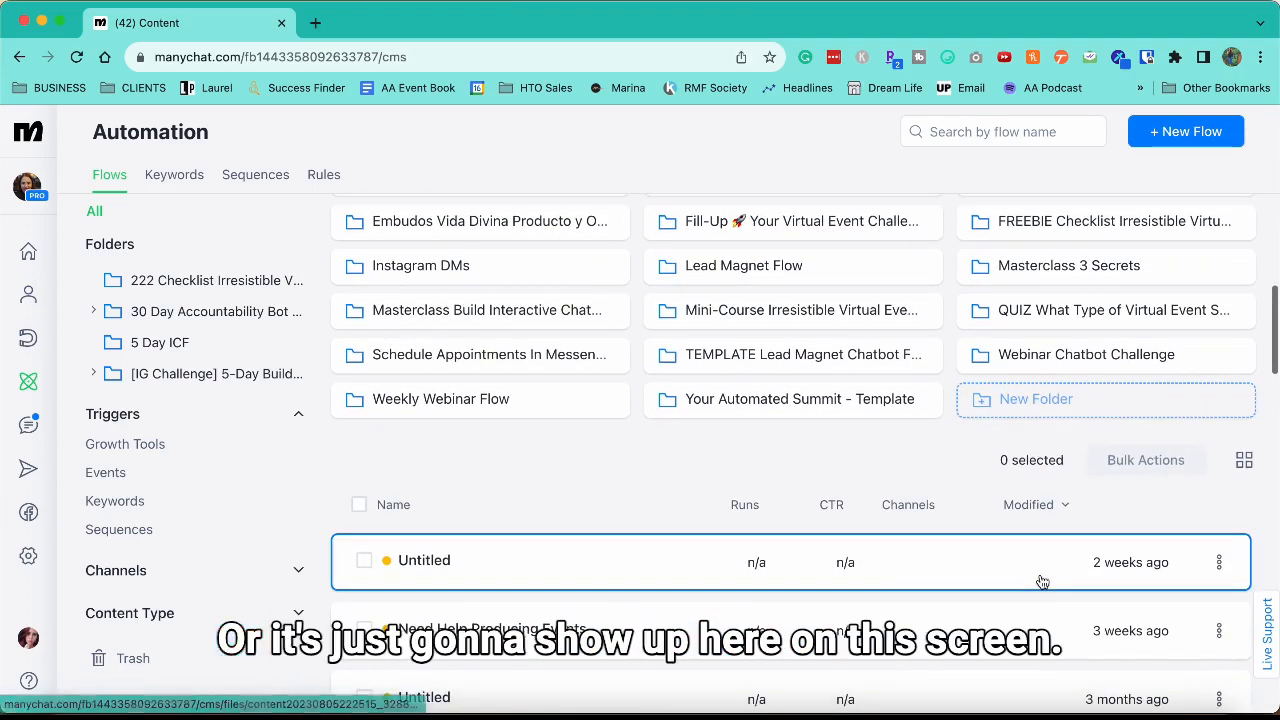
scroll(661, 535, down, 15)
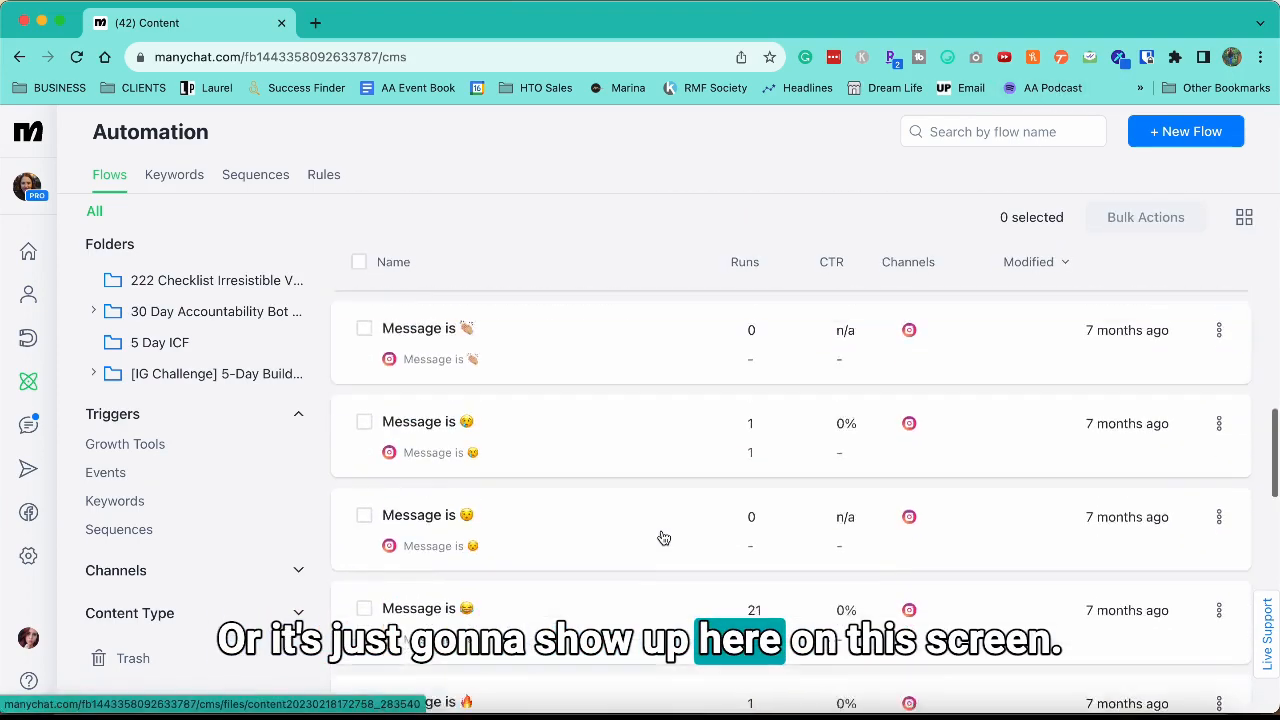
scroll(640, 525, up, 20)
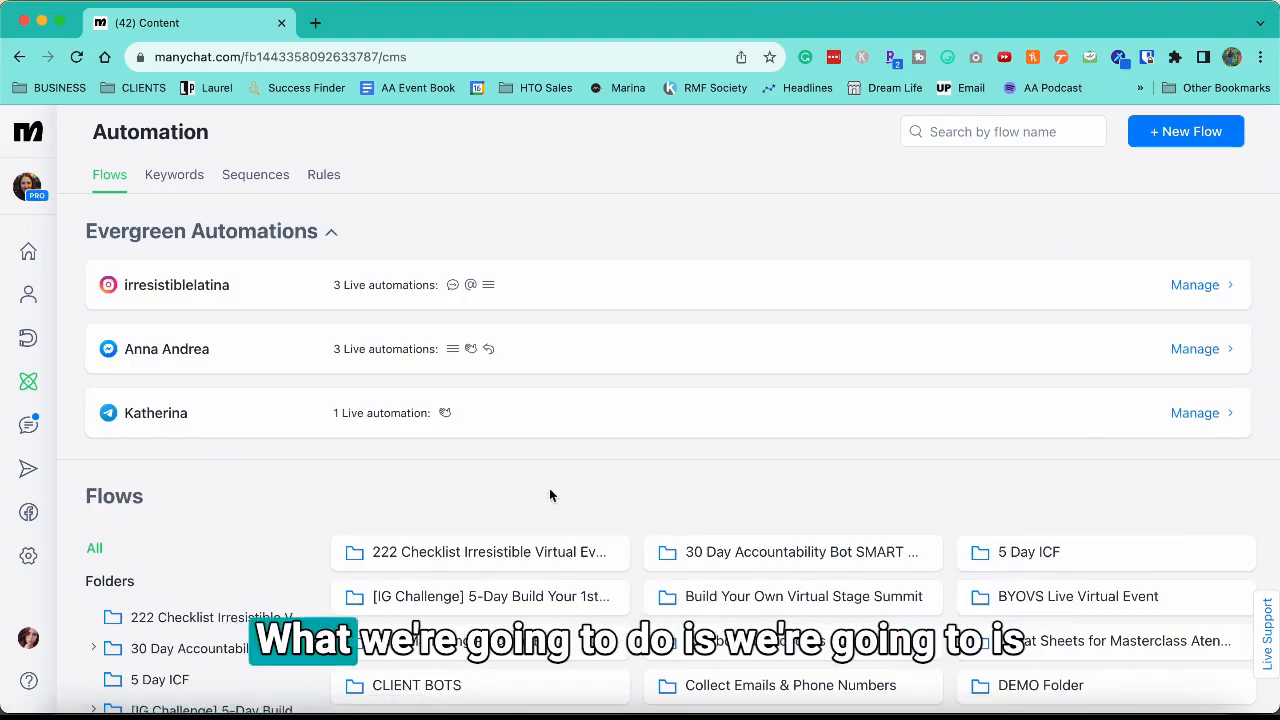
Step: Create a new flow from scratch with an Instagram Send Message as its first step and start editing its text
click(1183, 140)
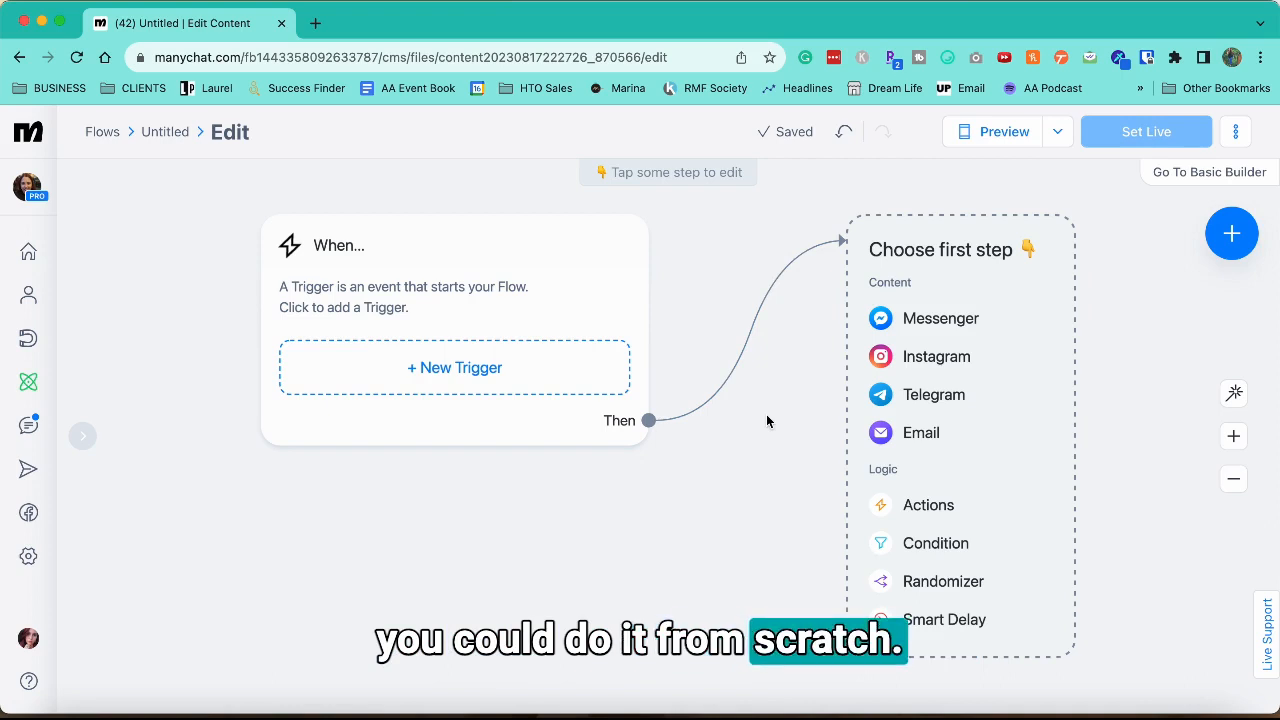
click(918, 360)
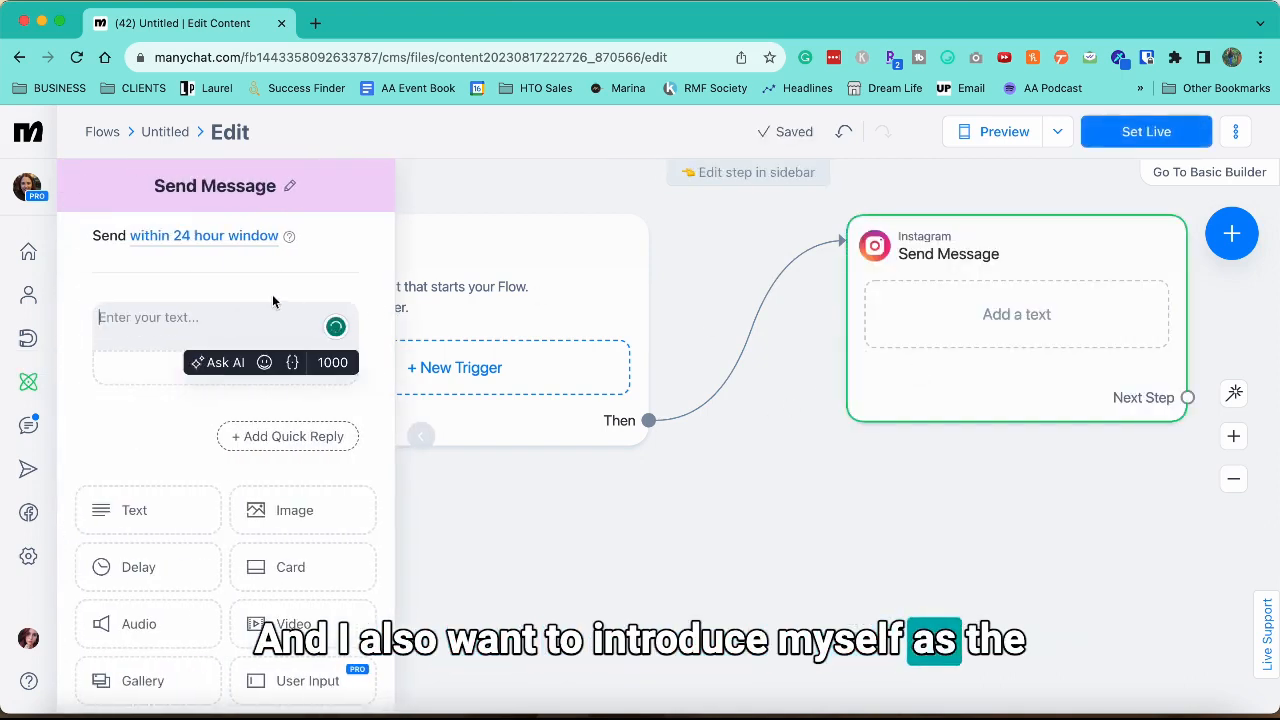
click(238, 314)
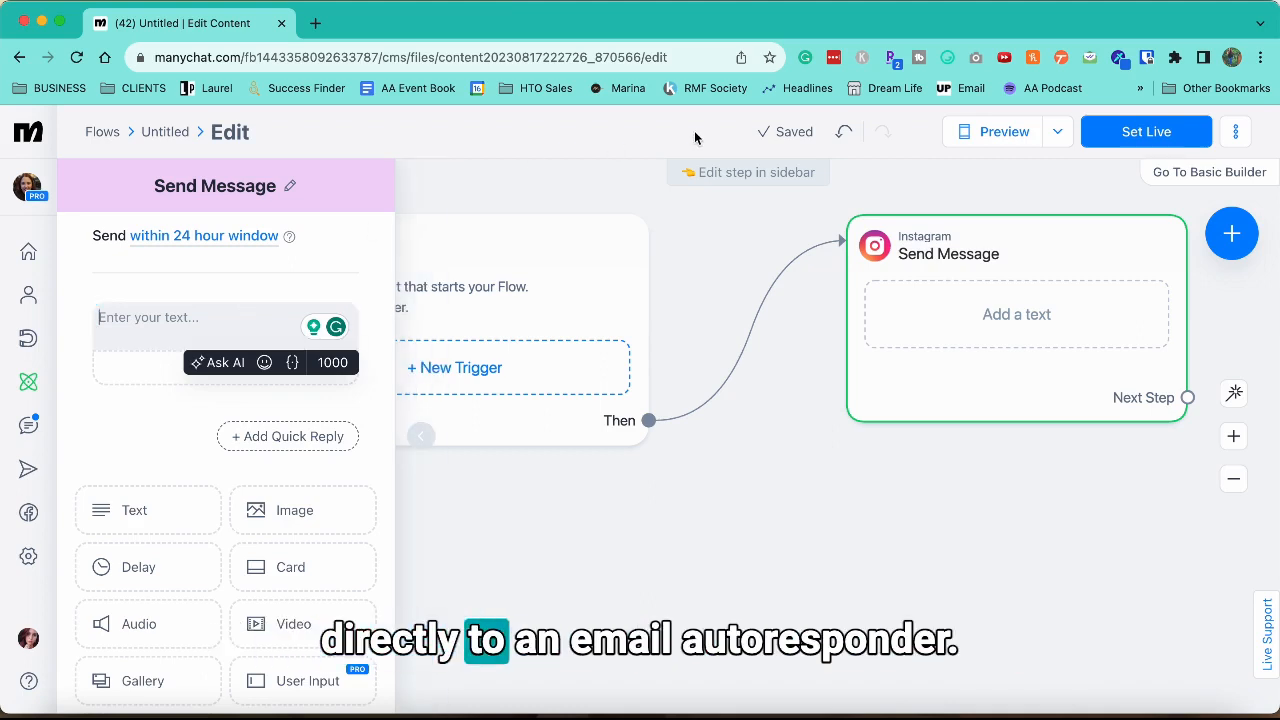
Step: Open the settings in a new browser tab, switch to it and show the Integrations page under Extensions
right_click(30, 561)
click(88, 513)
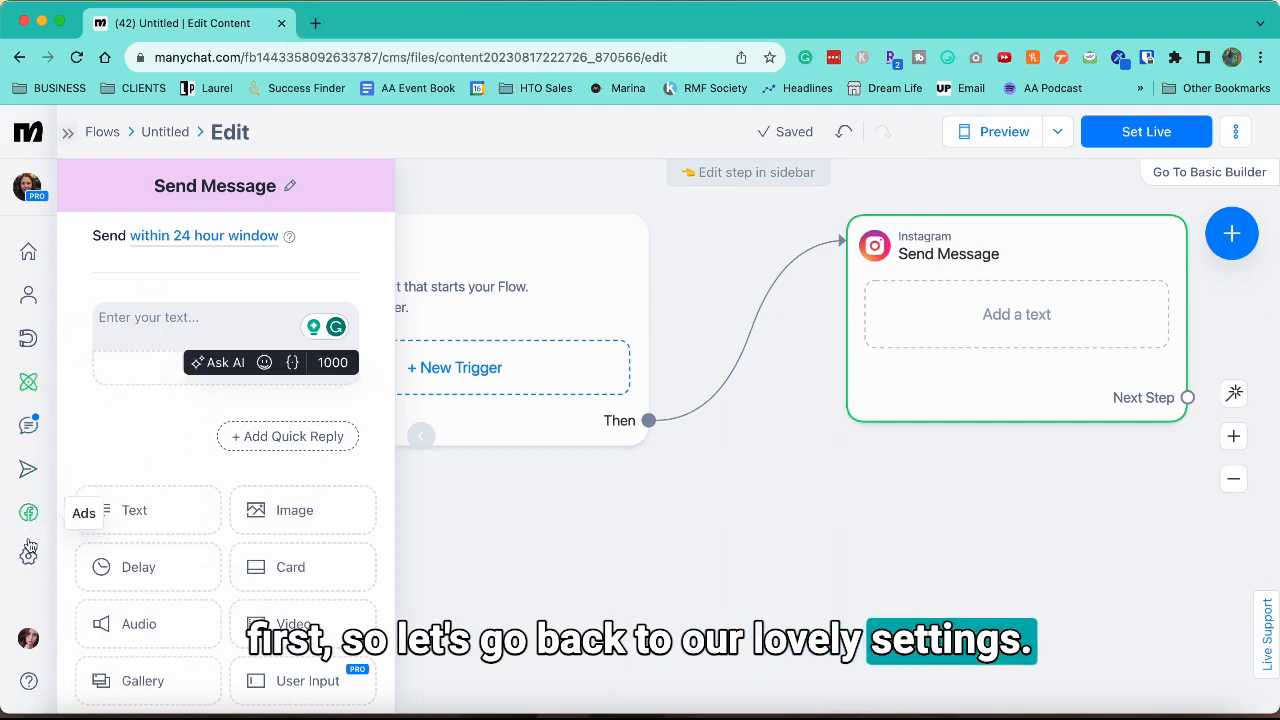
right_click(31, 563)
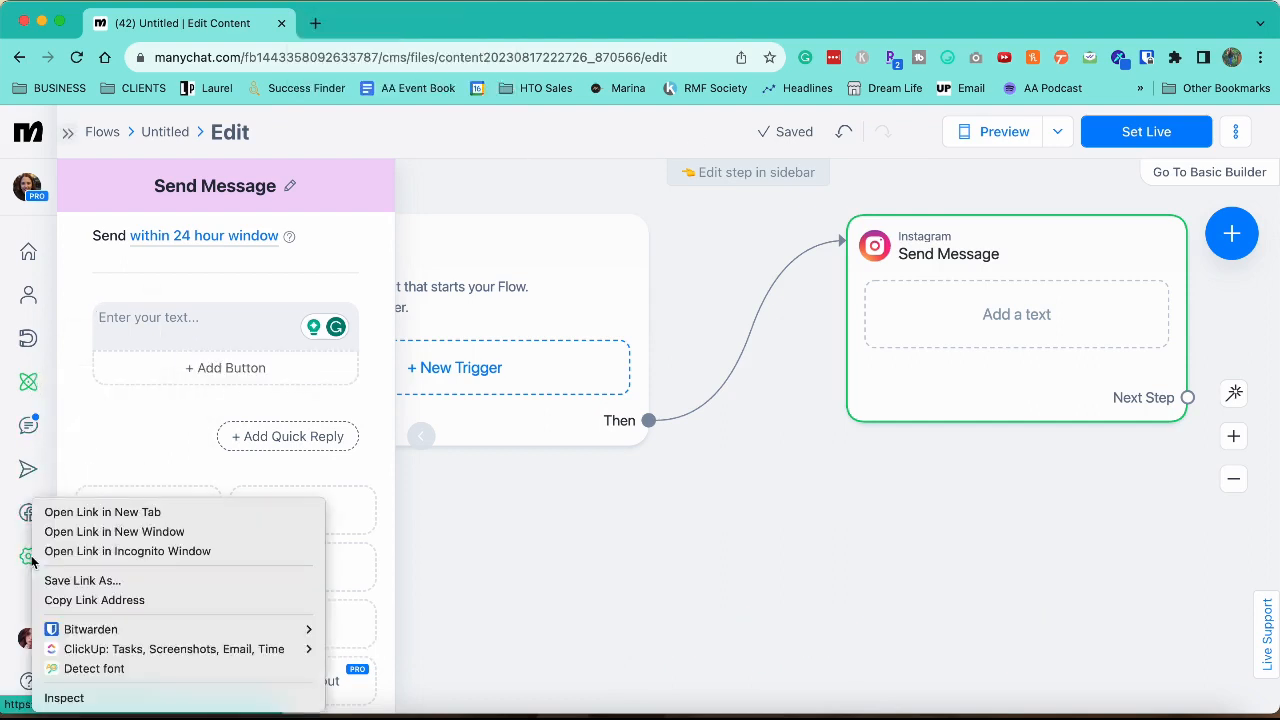
click(88, 513)
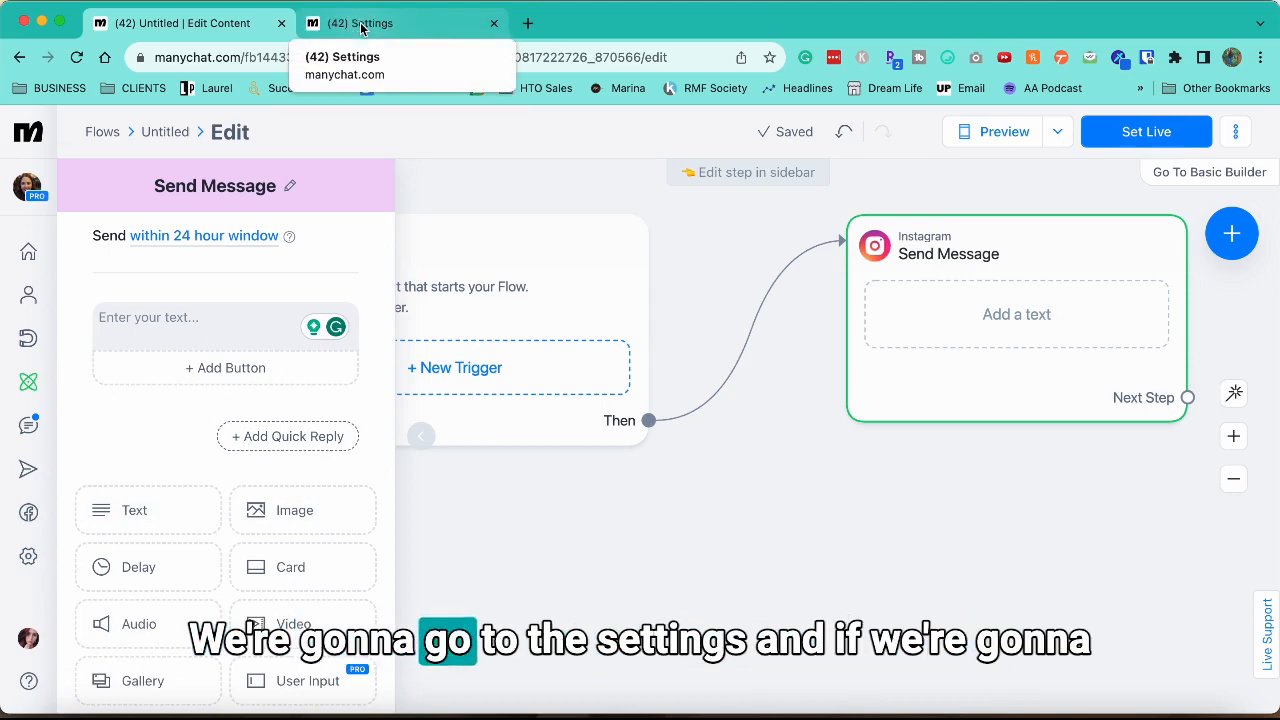
click(362, 29)
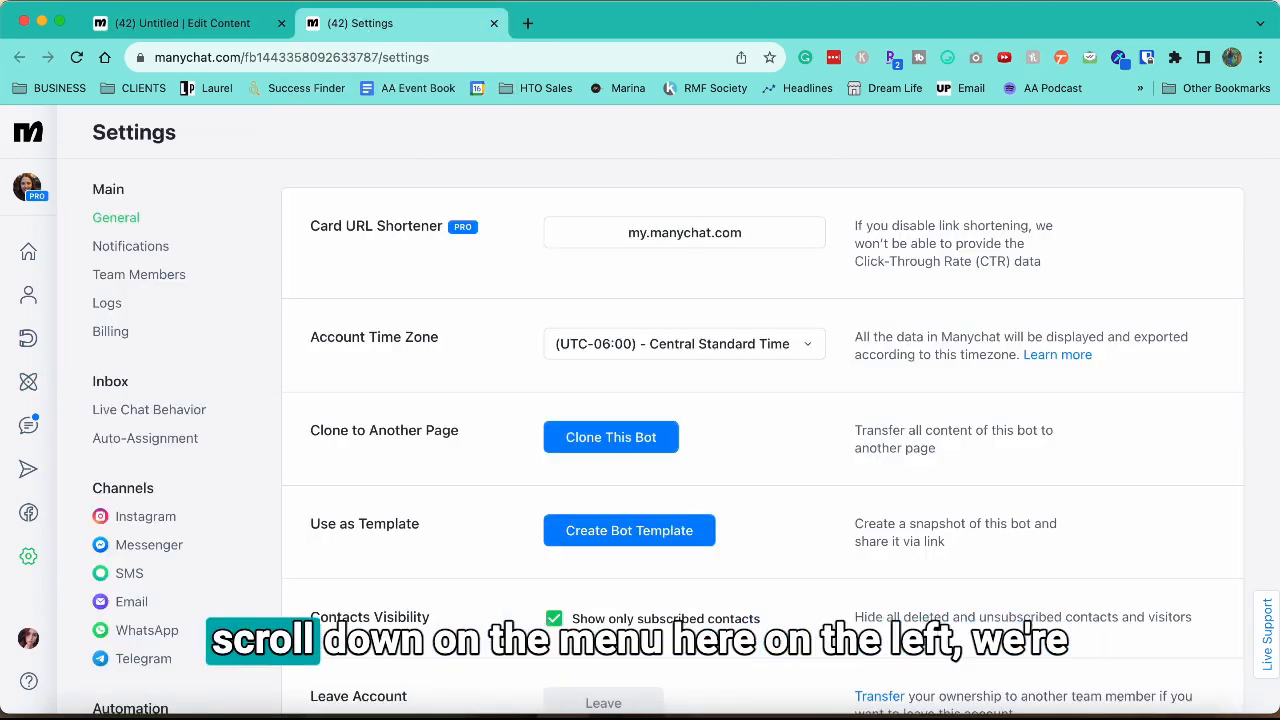
scroll(190, 471, down, 5)
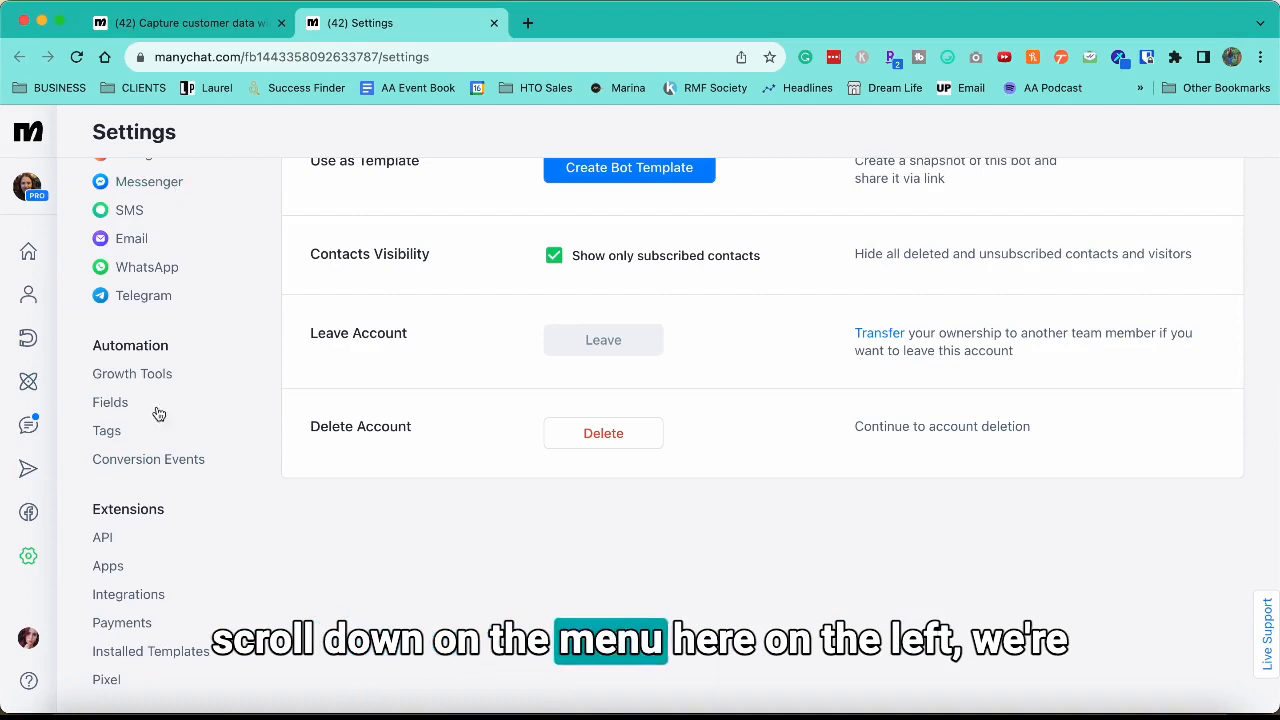
click(118, 597)
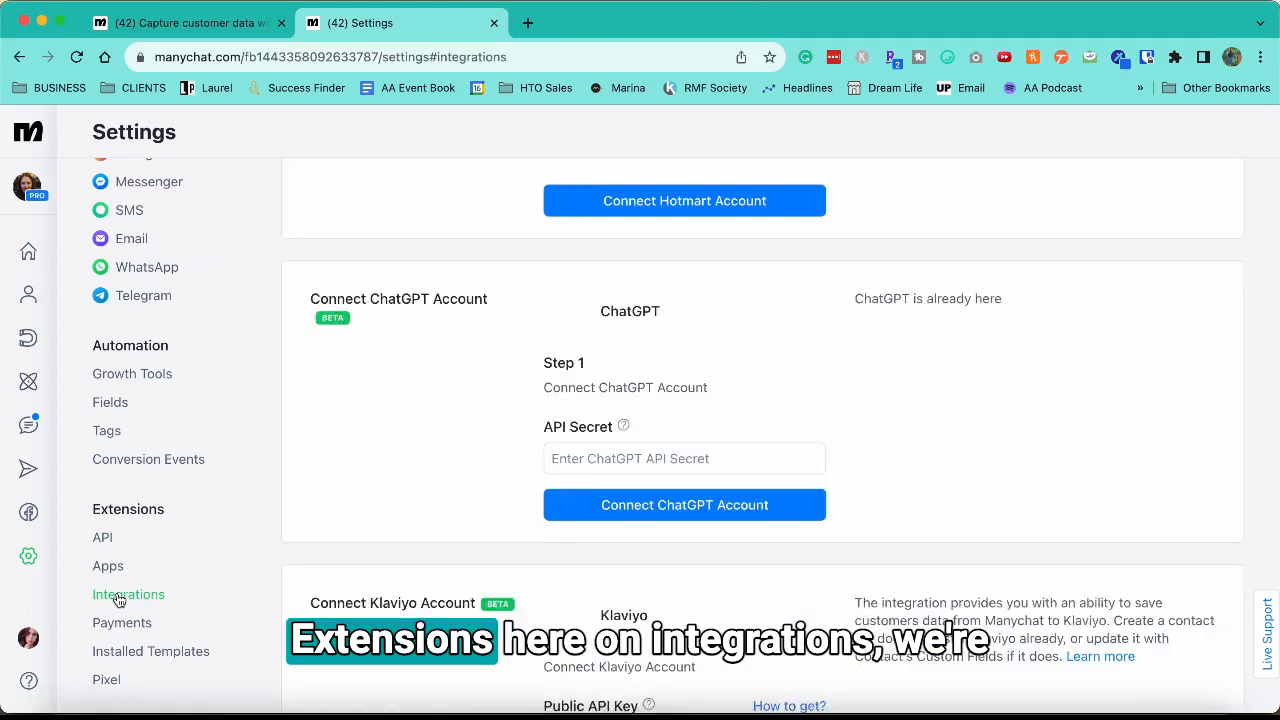
Step: Check the Google Sheets integration and the account name it is connected to
scroll(450, 463, up, 4)
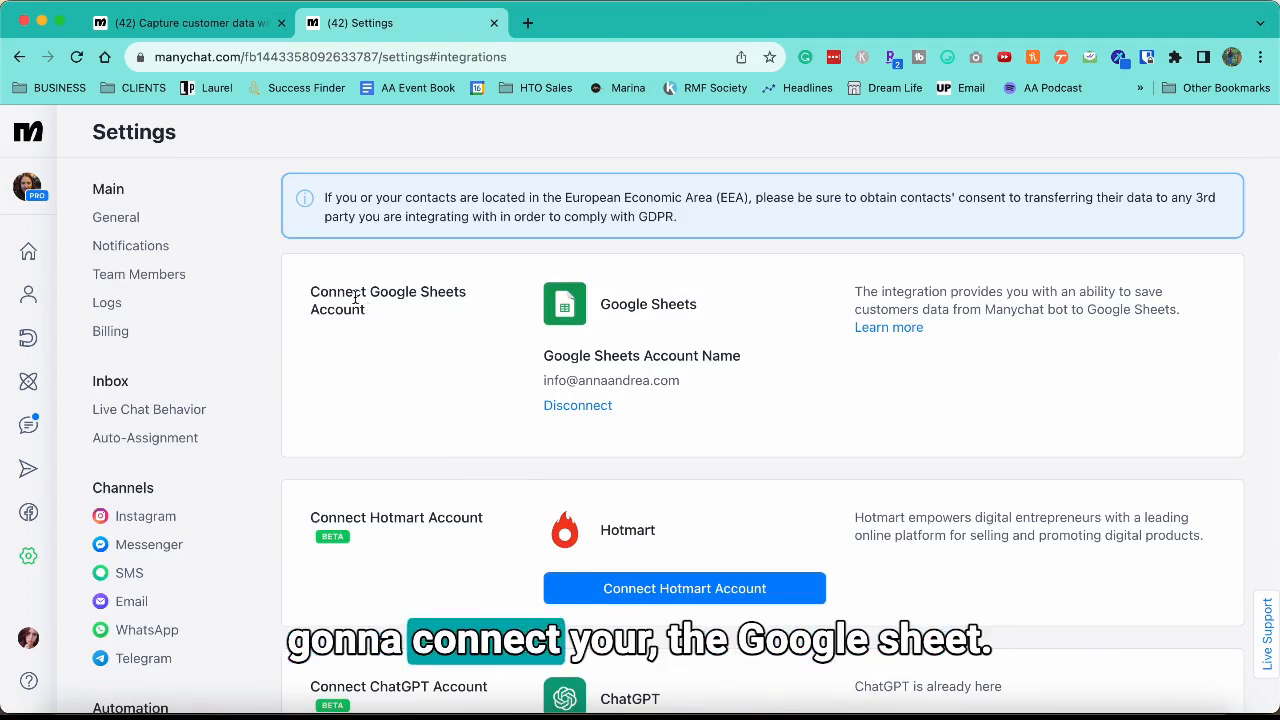
drag(309, 290, 395, 323)
click(427, 344)
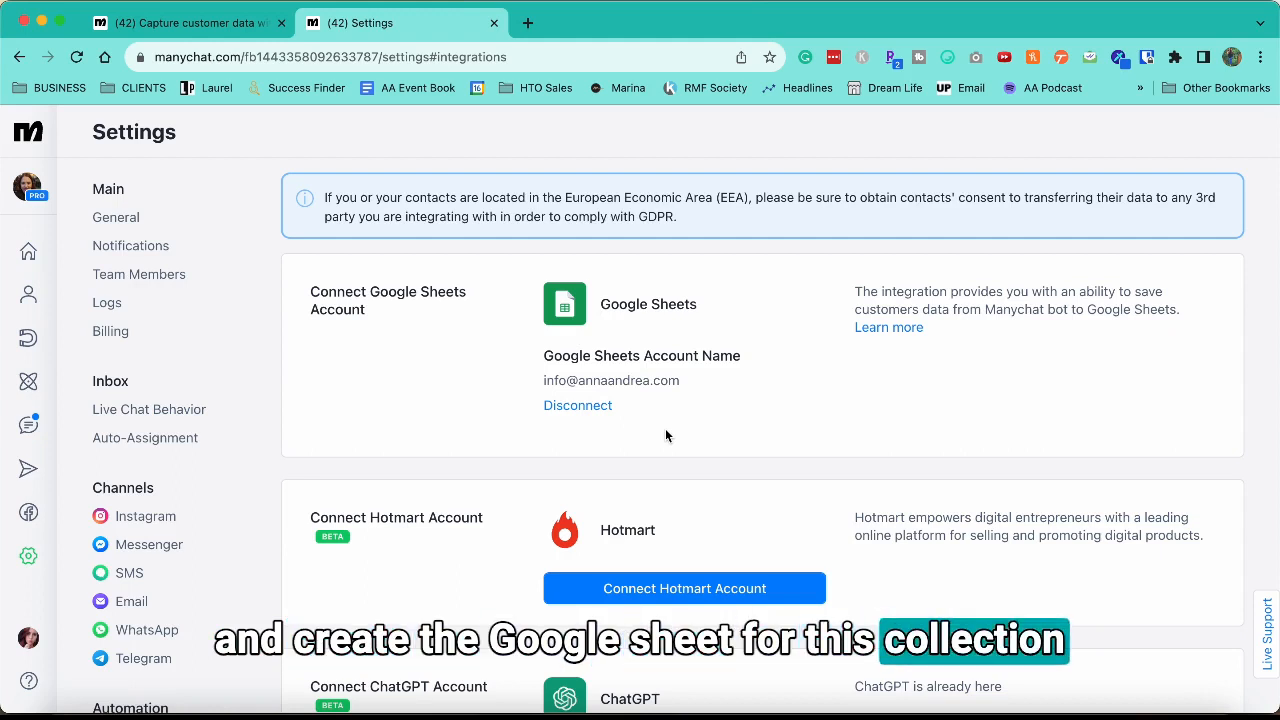
triple_click(580, 380)
click(530, 378)
Step: Look through the Hotmart and ChatGPT connection options on the Integrations page and examine the ChatGPT account section
scroll(530, 380, down, 2)
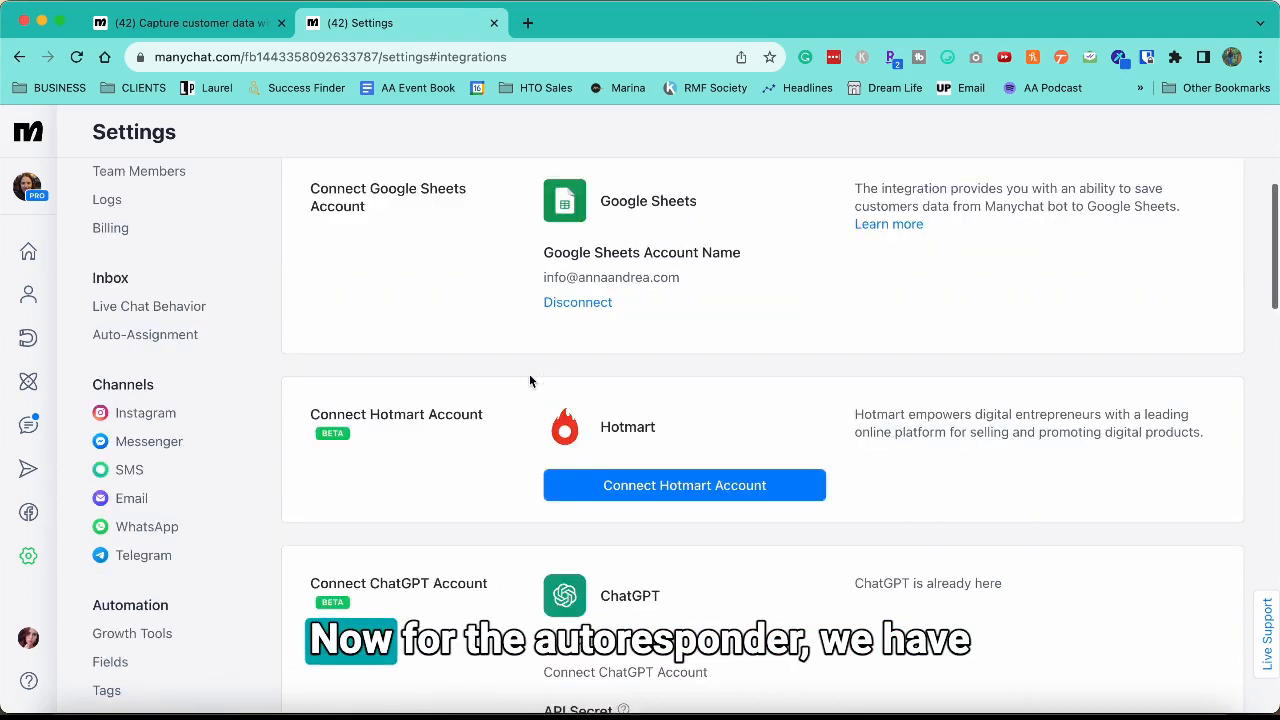
scroll(530, 380, down, 1)
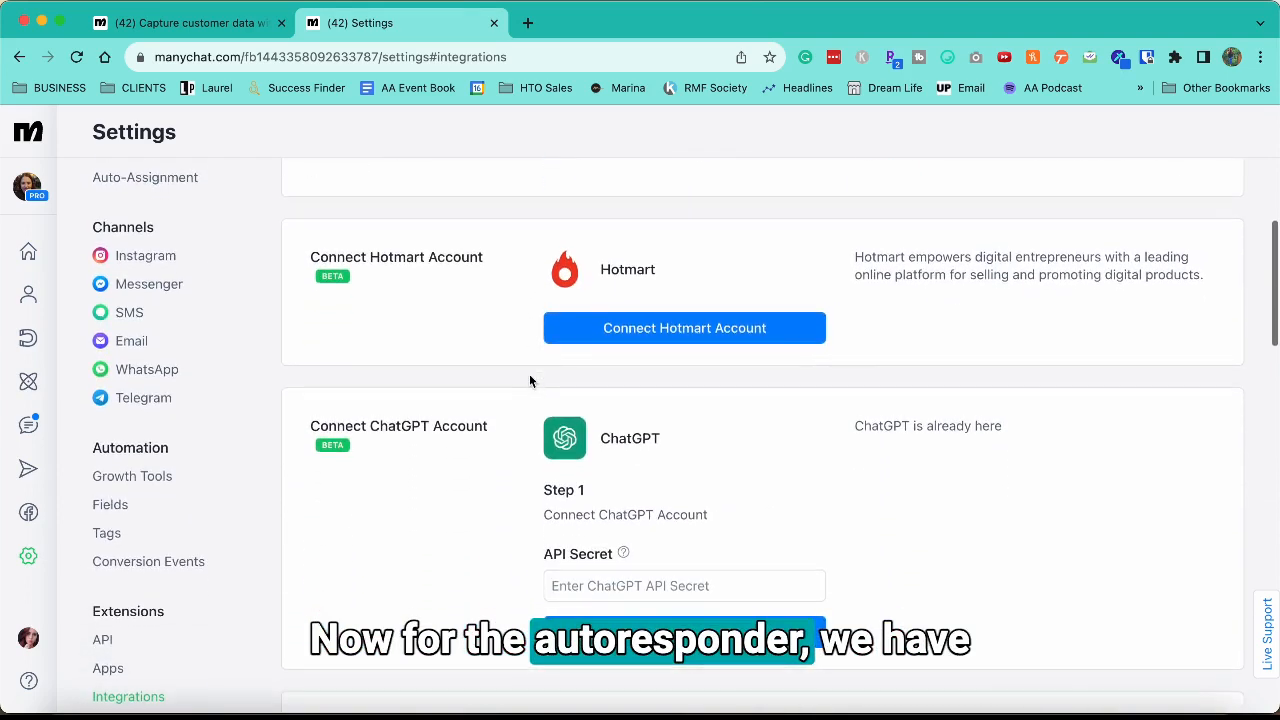
scroll(530, 380, down, 2)
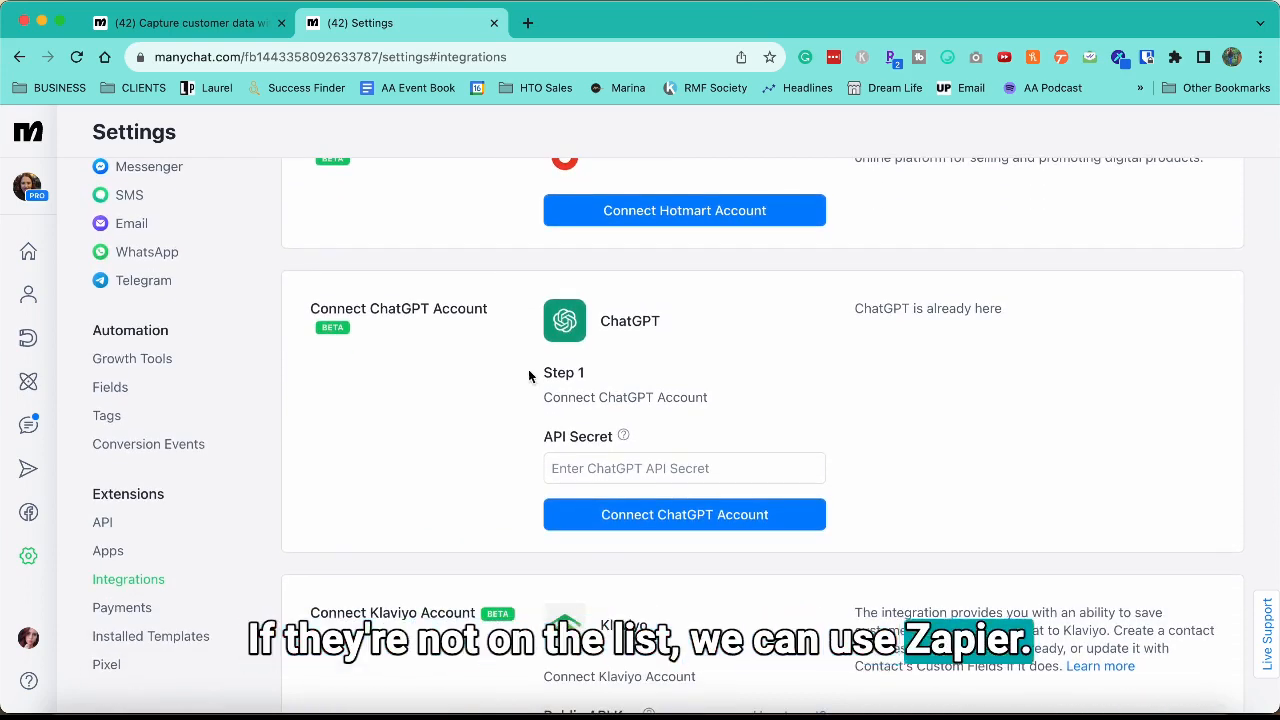
scroll(521, 340, down, 2)
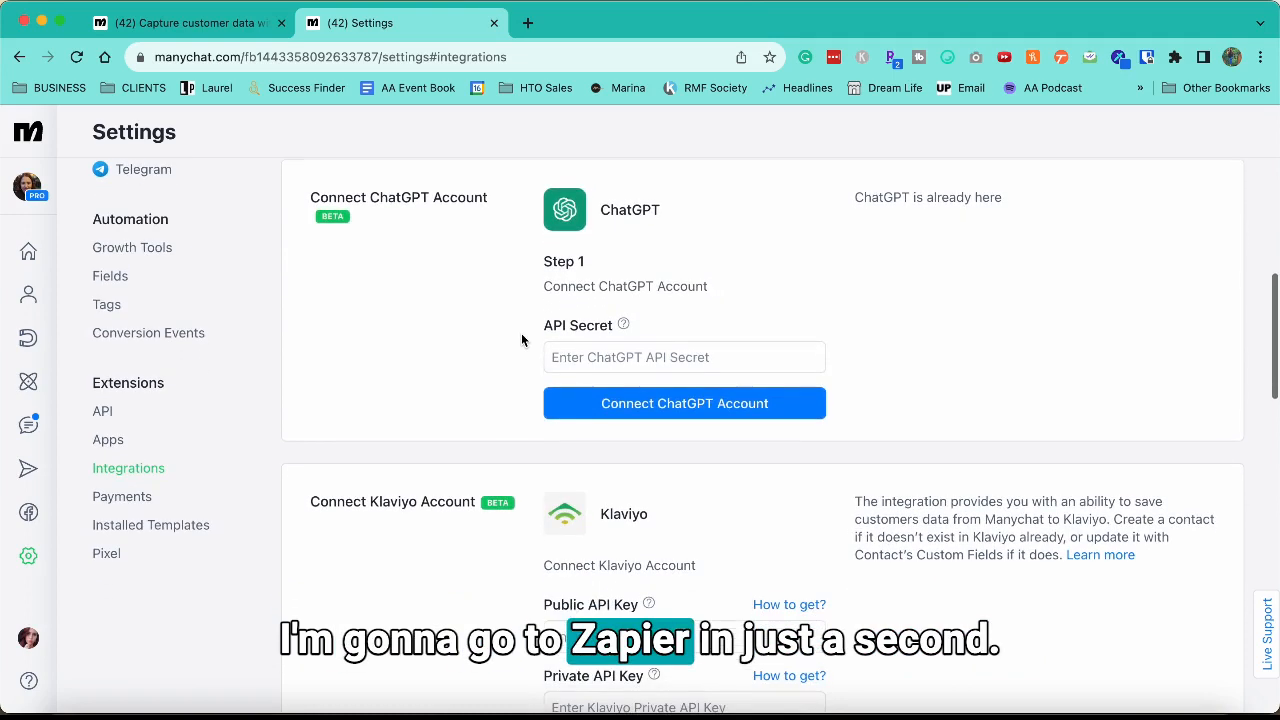
double_click(632, 211)
click(632, 211)
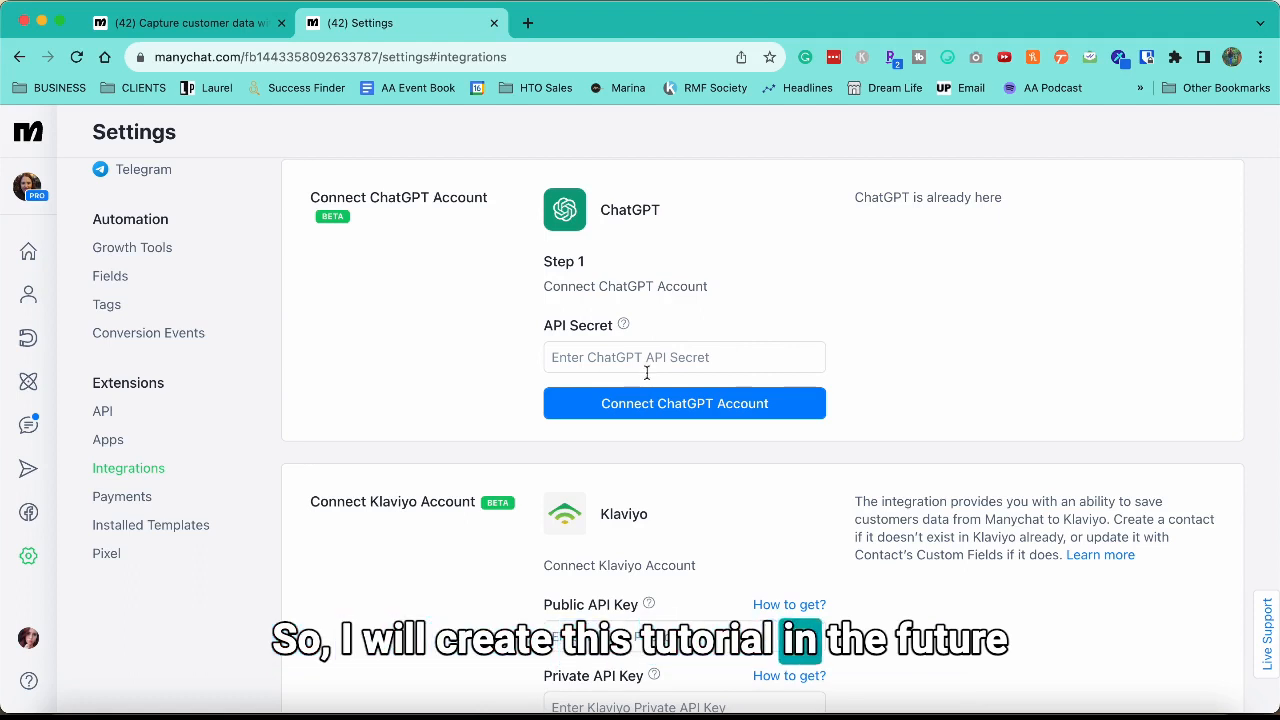
drag(488, 198, 306, 209)
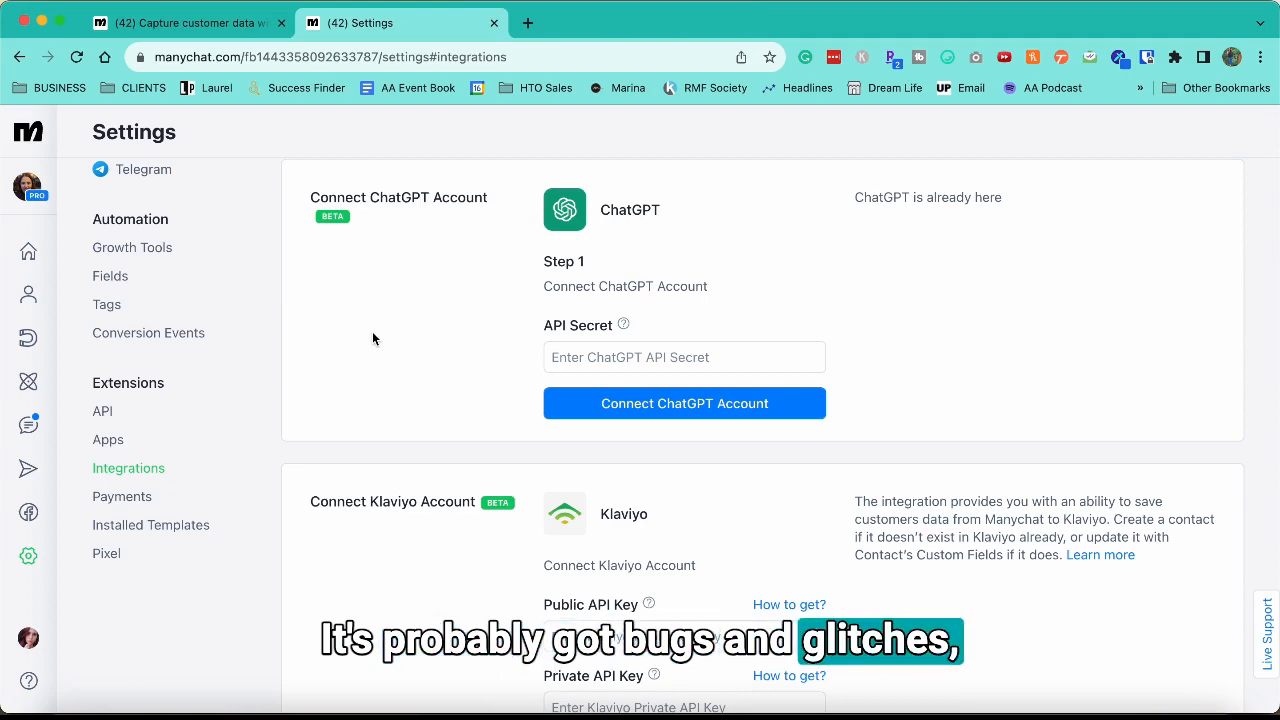
Step: Review the email autoresponder integrations, including Klaviyo, ActiveCampaign, MailChimp, HubSpot and ConvertKit, and return to the Google Sheets section
scroll(372, 335, down, 5)
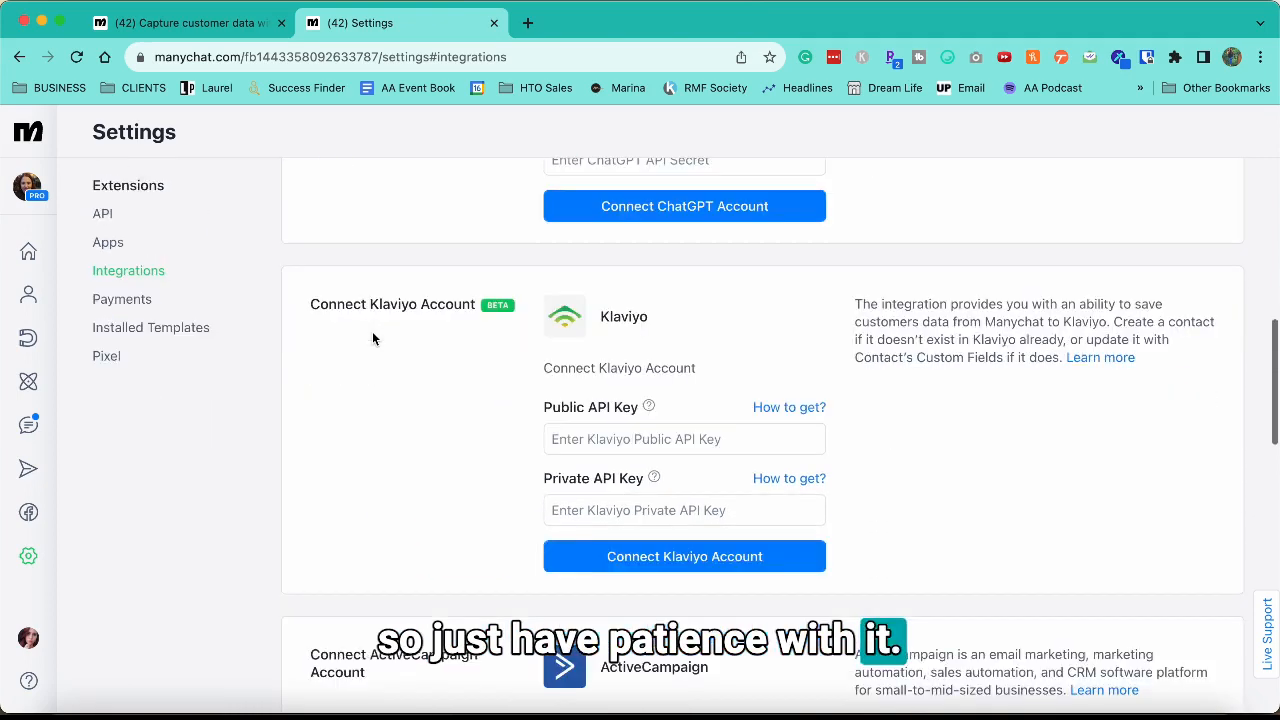
scroll(451, 469, down, 3)
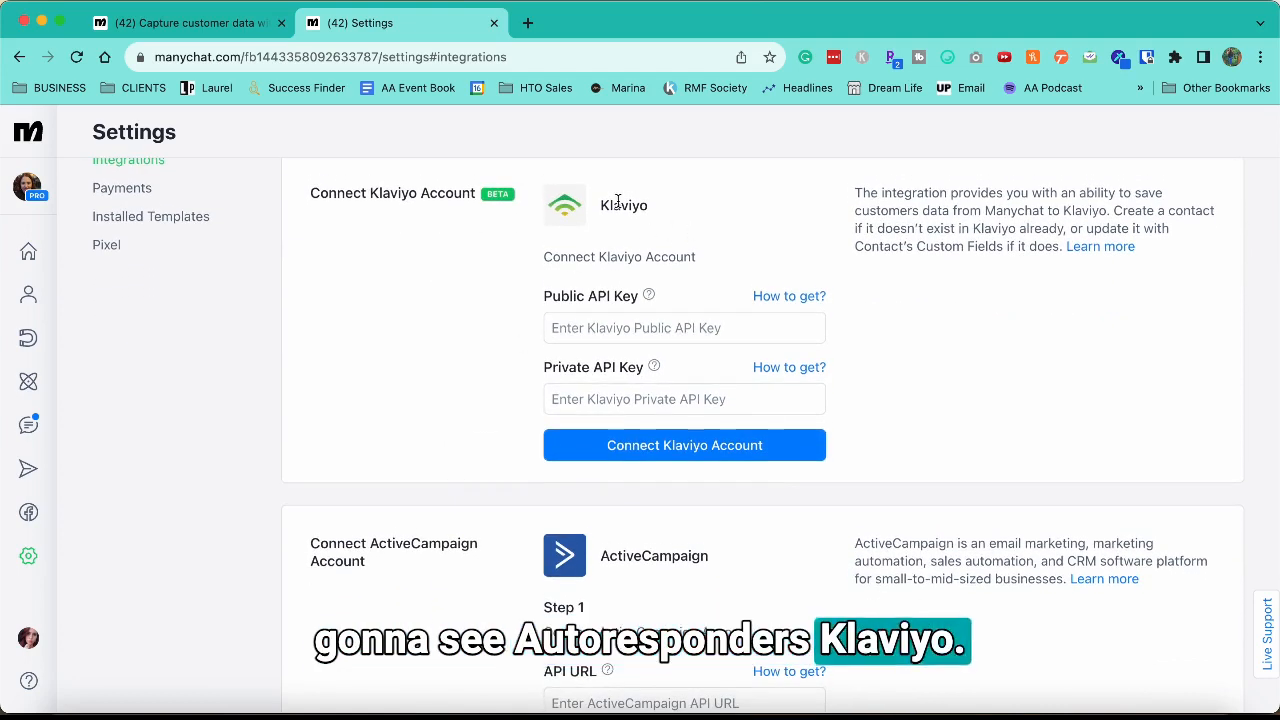
click(485, 314)
scroll(485, 314, down, 3)
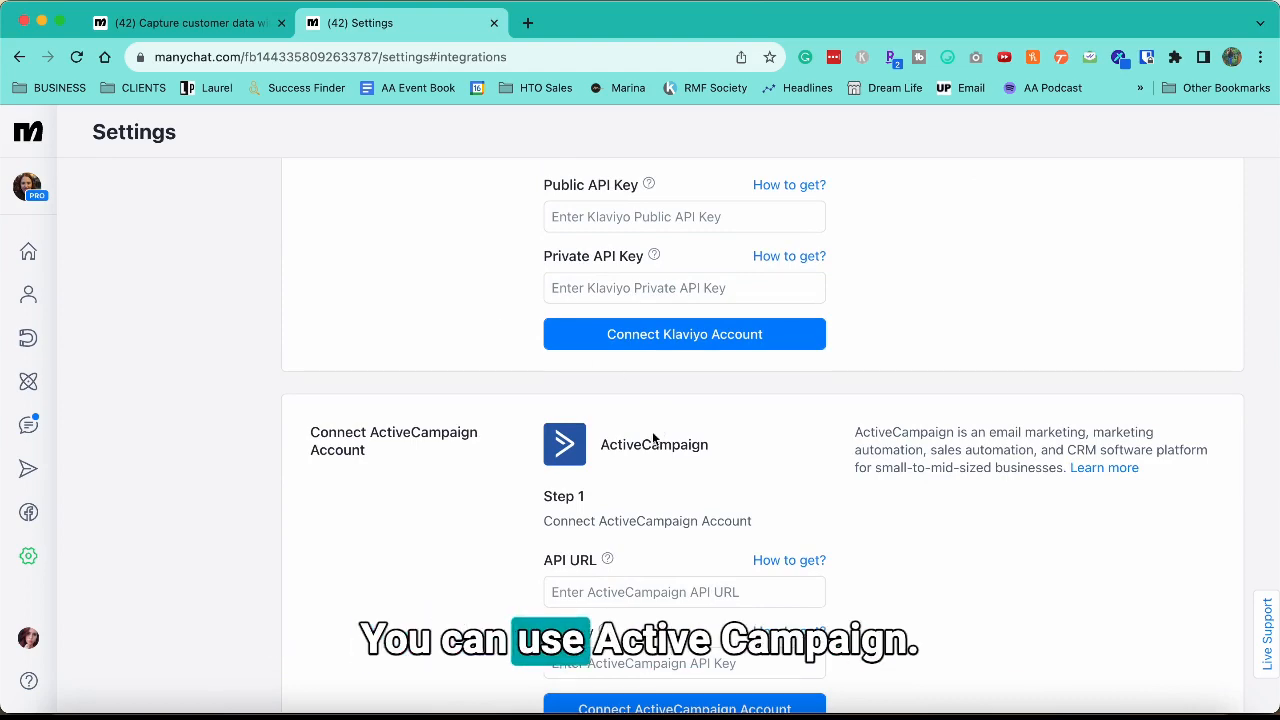
scroll(653, 437, down, 3)
scroll(653, 437, down, 10)
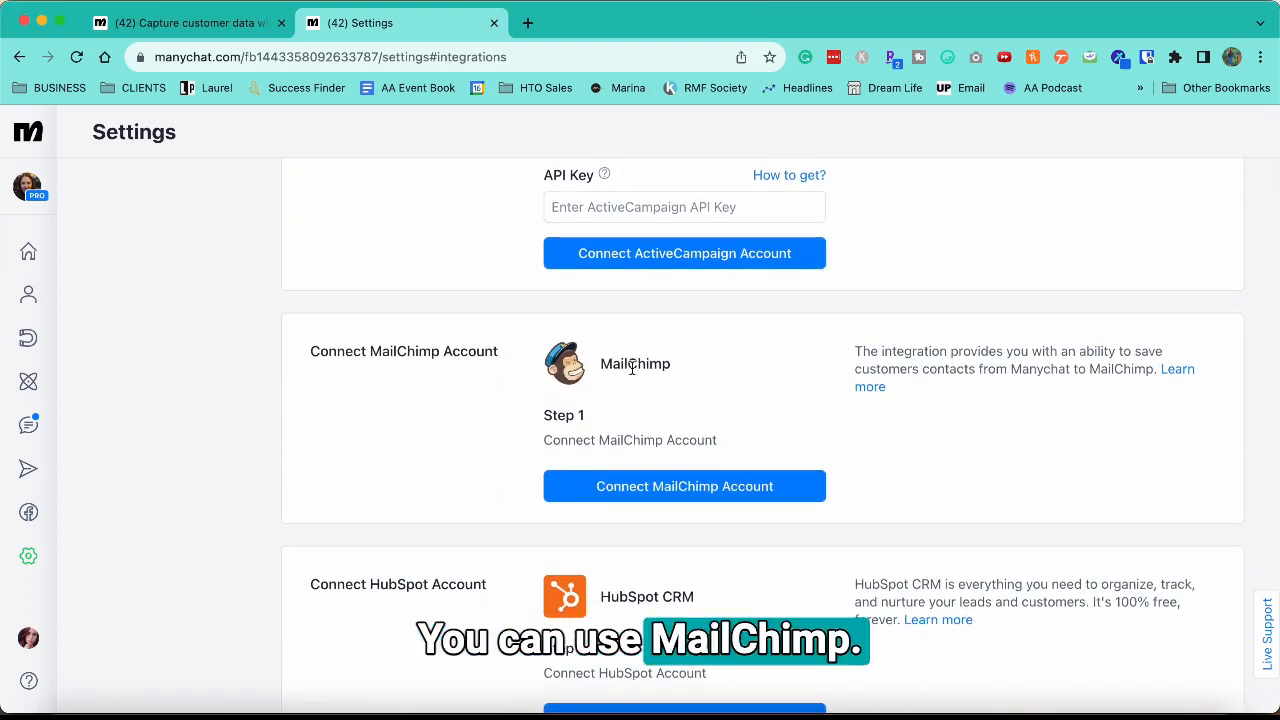
scroll(632, 366, down, 8)
triple_click(632, 321)
click(500, 368)
scroll(633, 343, down, 6)
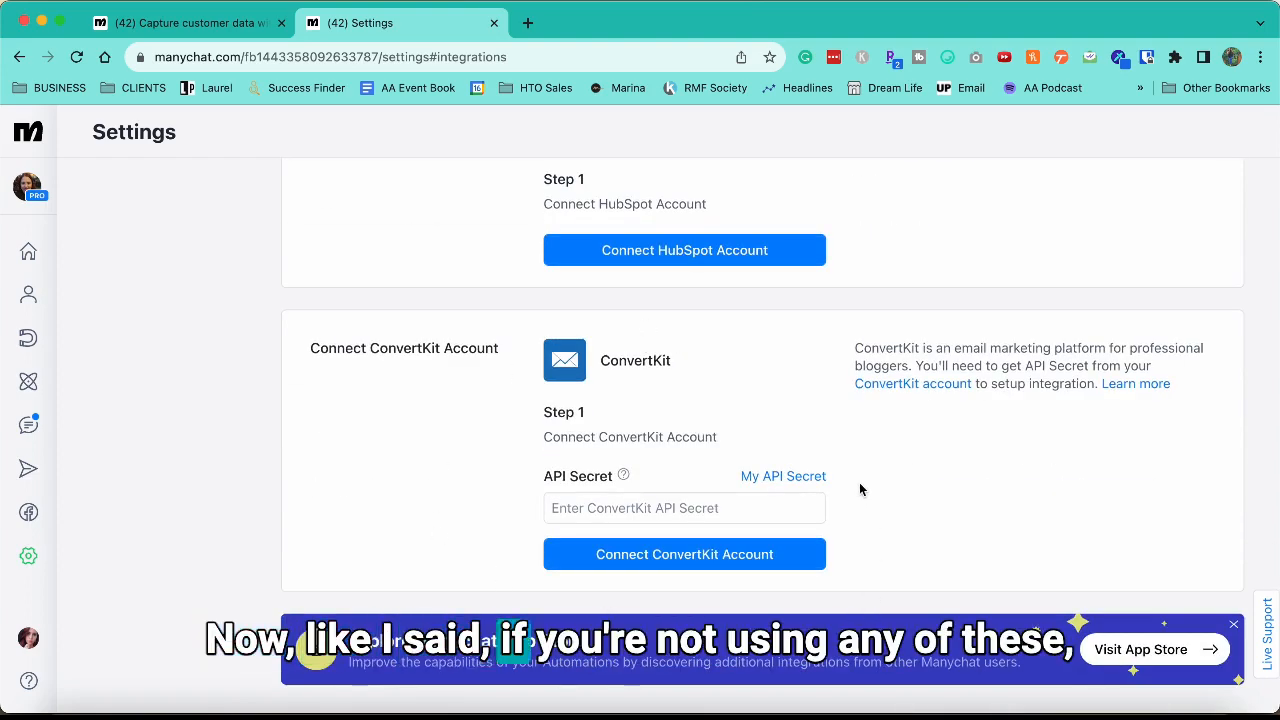
scroll(620, 340, up, 15)
scroll(620, 340, up, 15)
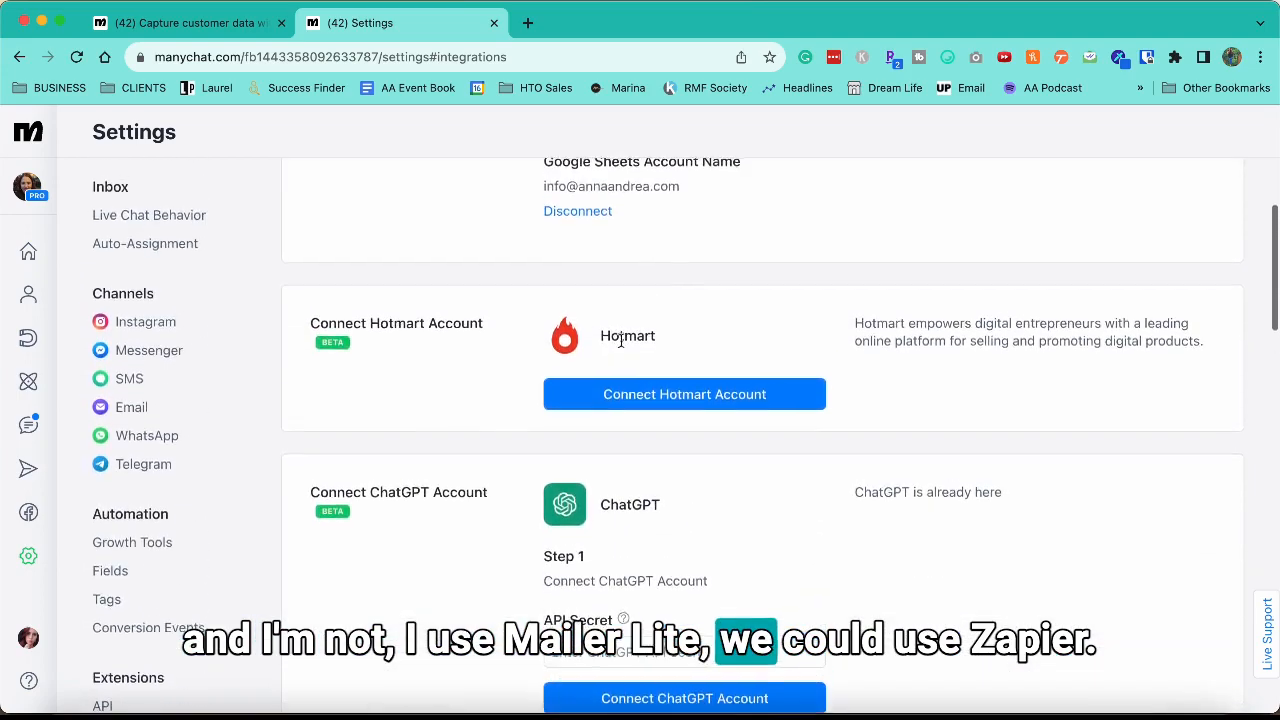
scroll(620, 339, up, 3)
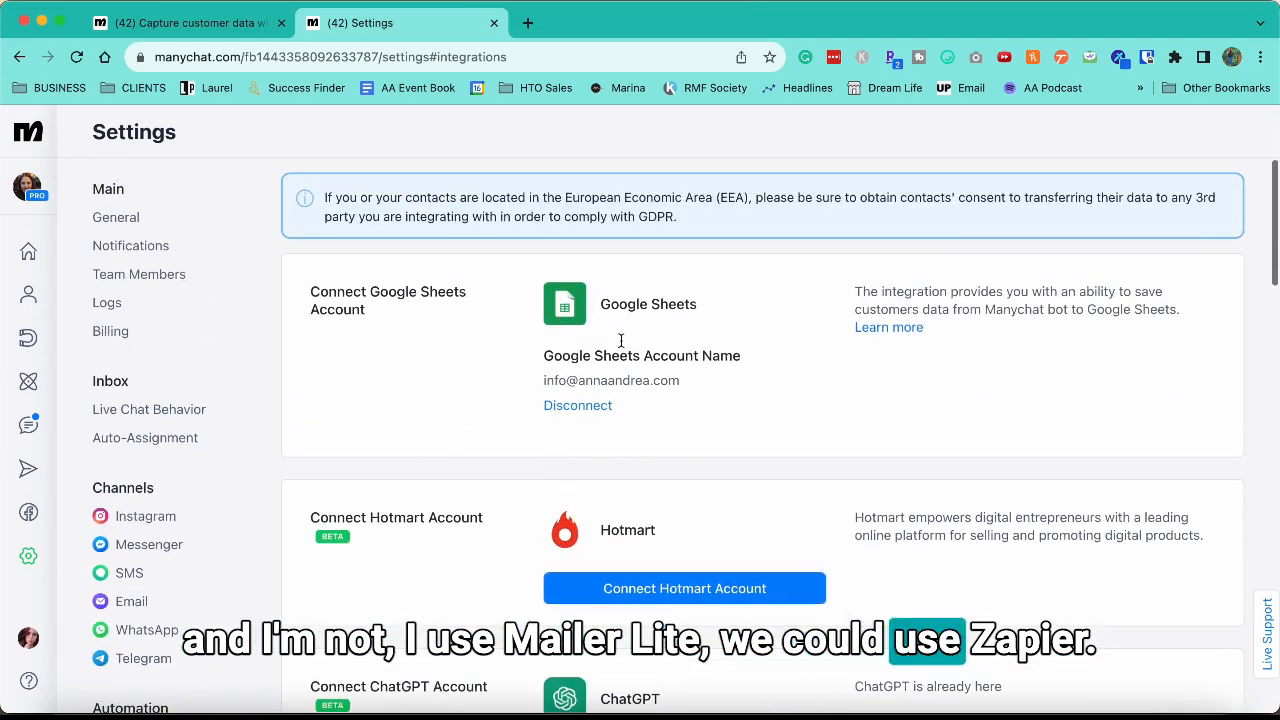
Step: Open Zapier in a new browser tab, log in to the account and check the free plan's task allowance
click(527, 23)
text(zapier)
key(Return)
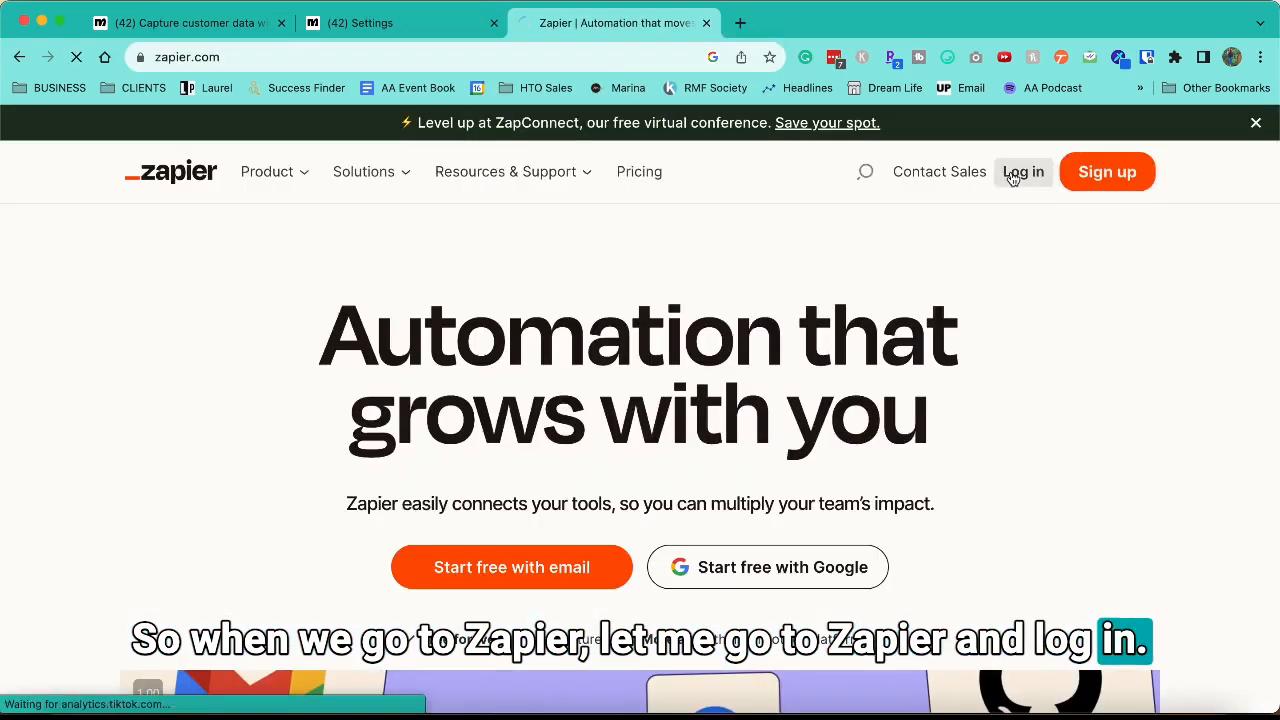
click(1020, 168)
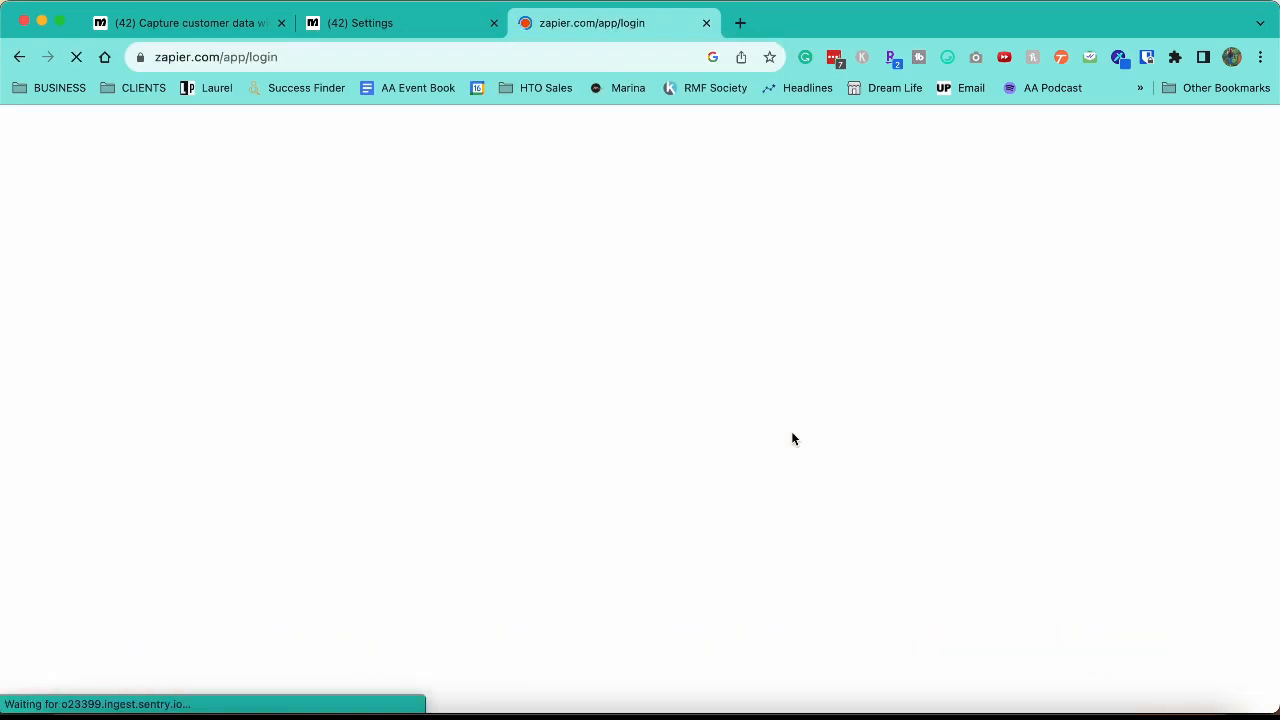
click(792, 435)
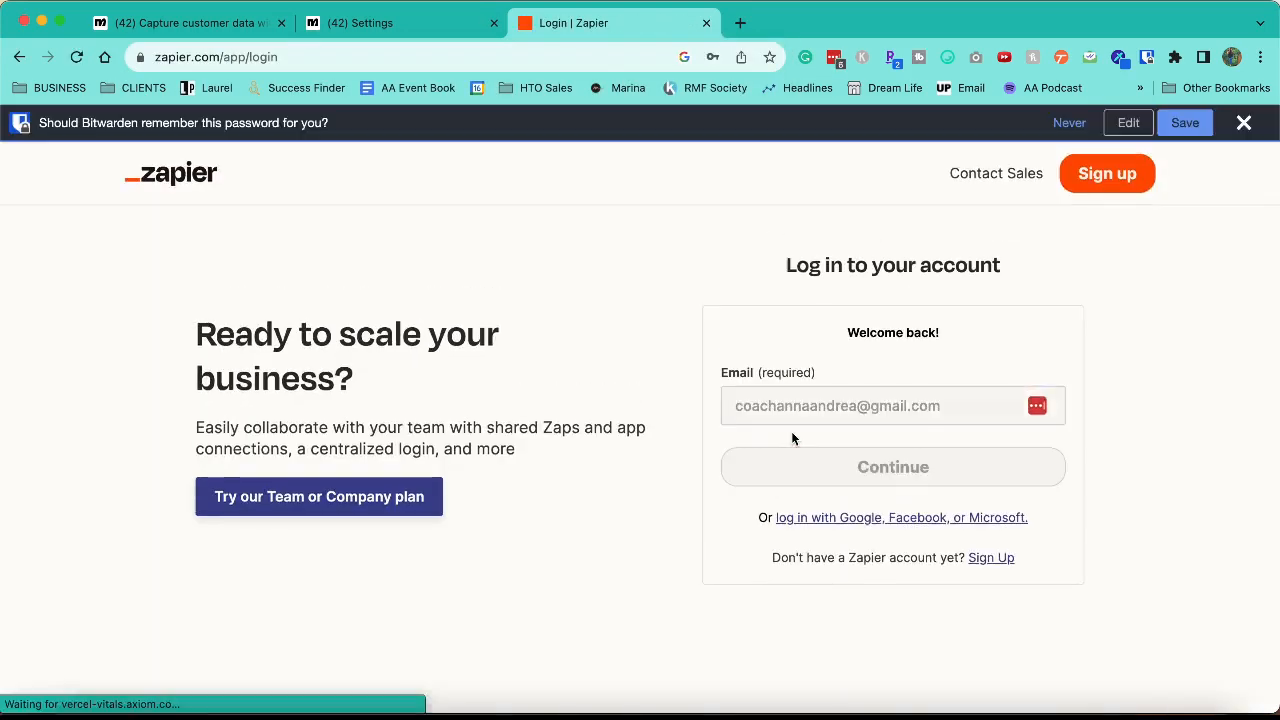
click(826, 502)
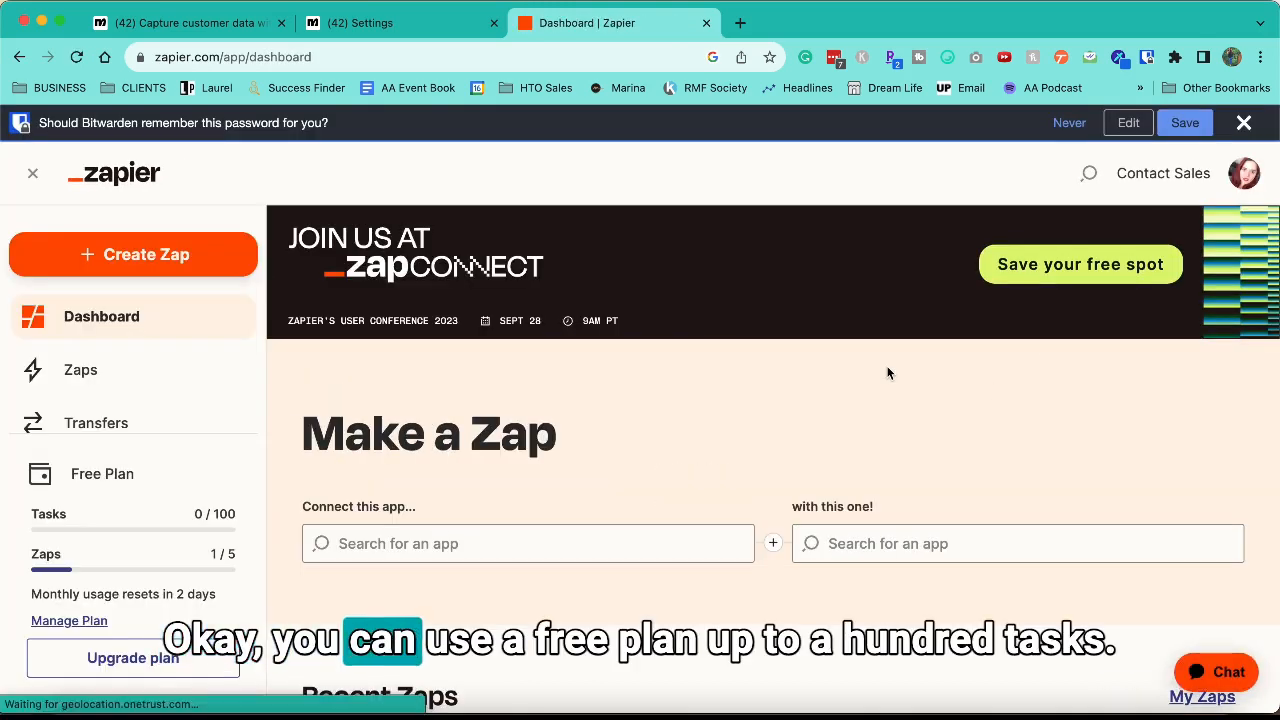
triple_click(222, 513)
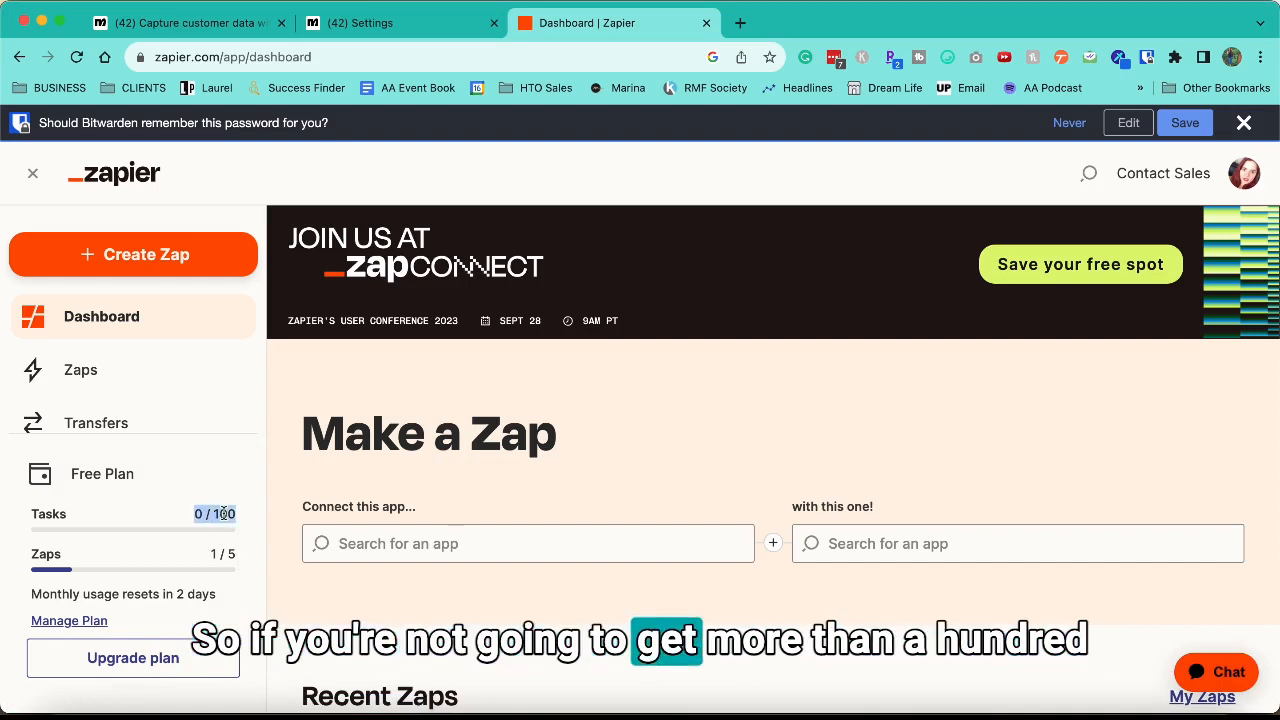
click(222, 513)
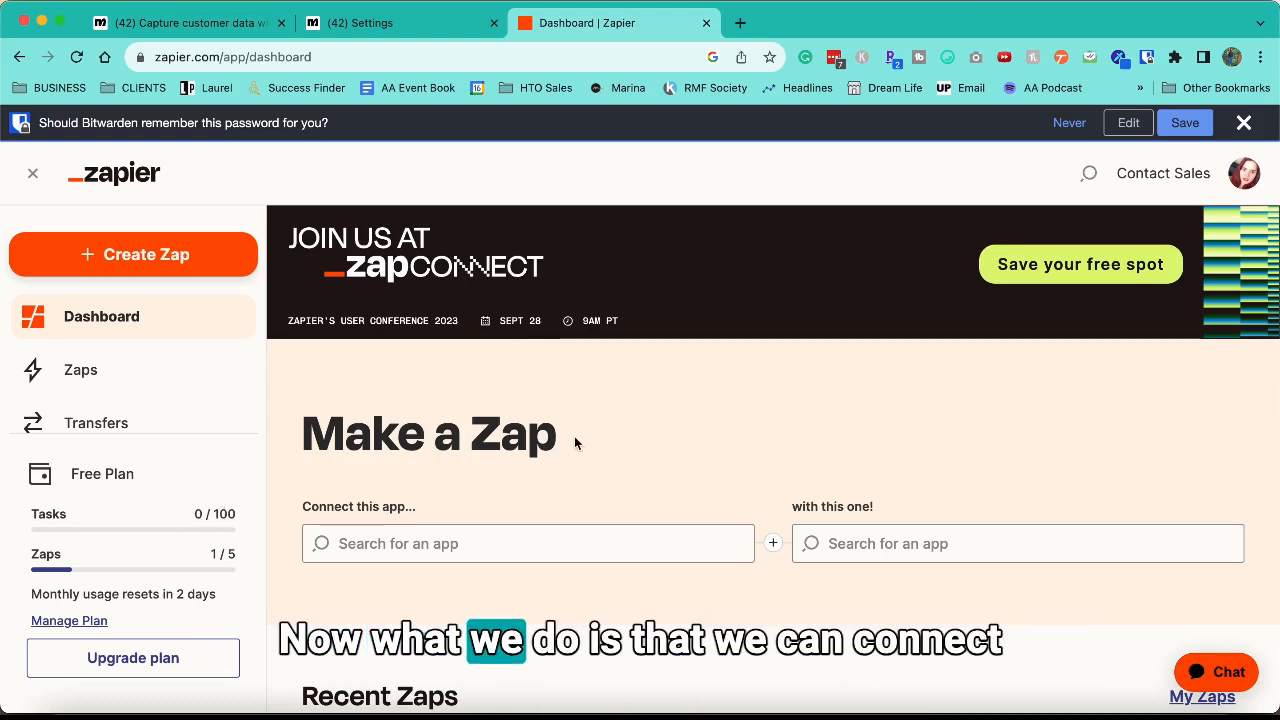
Step: Pair Manychat with MailerLite Classic under Make a Zap and look through the available Manychat triggers
scroll(574, 437, down, 3)
triple_click(457, 295)
click(545, 279)
click(575, 384)
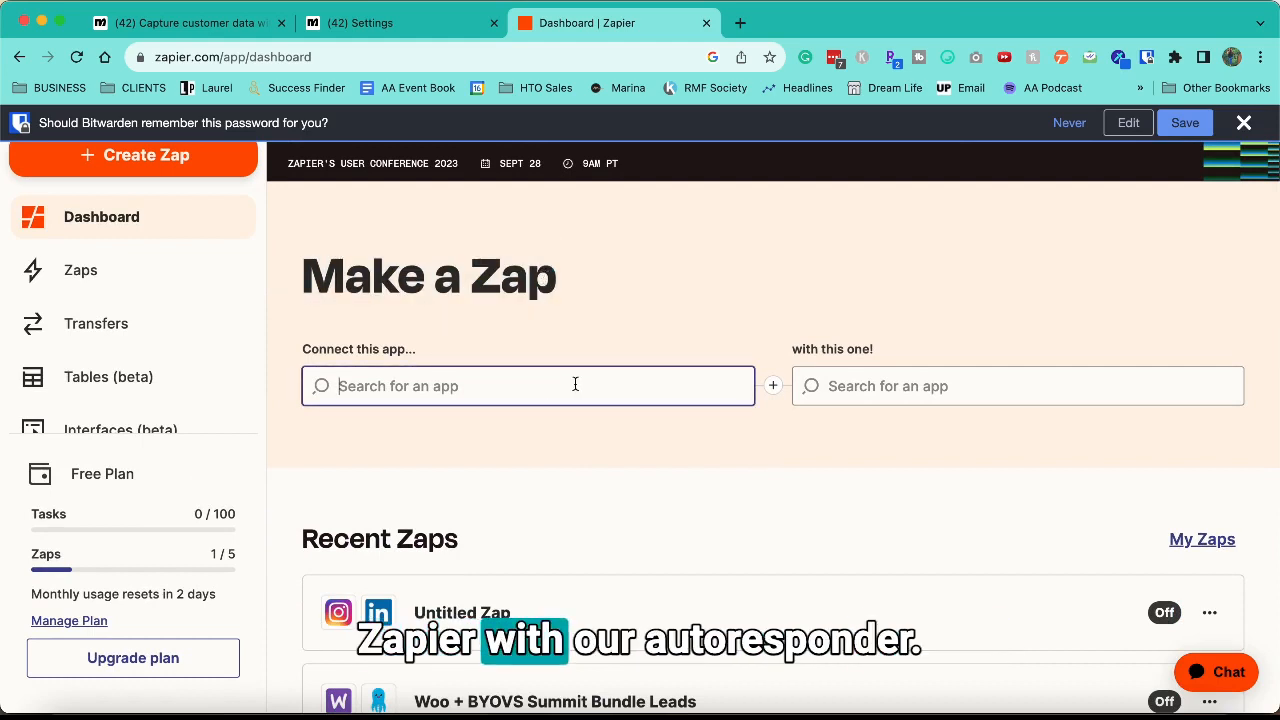
text(many)
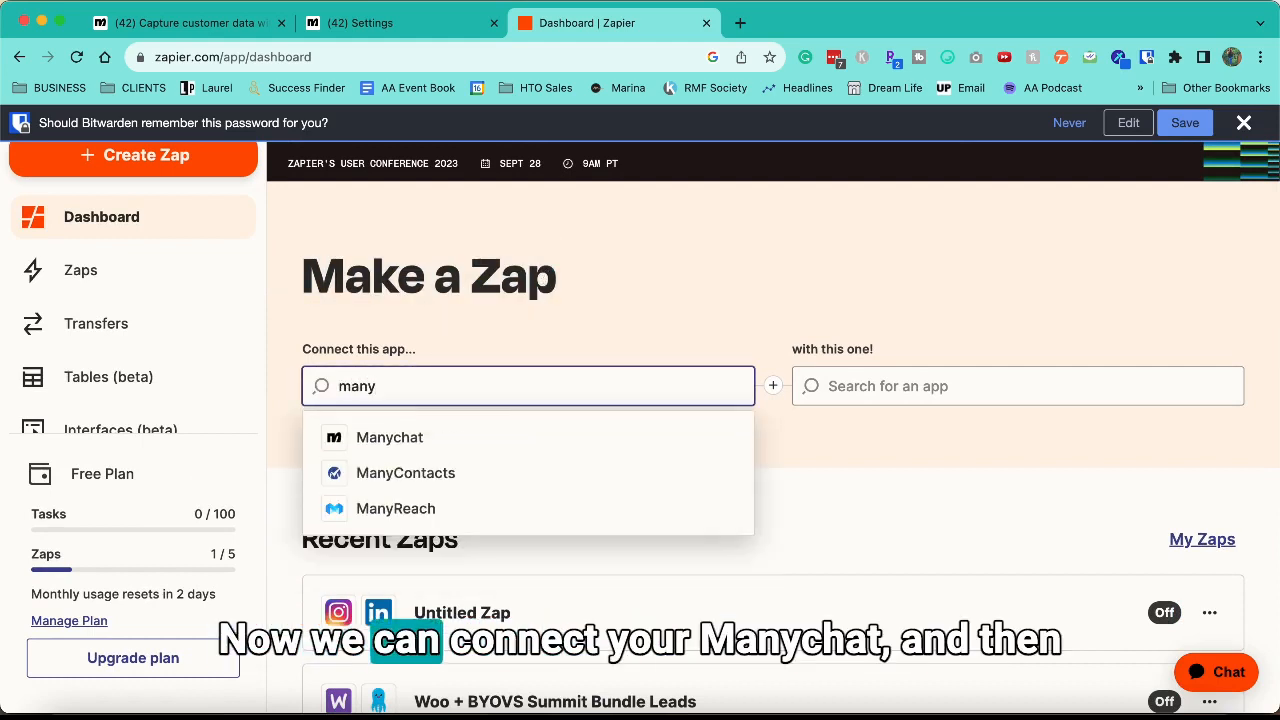
click(503, 438)
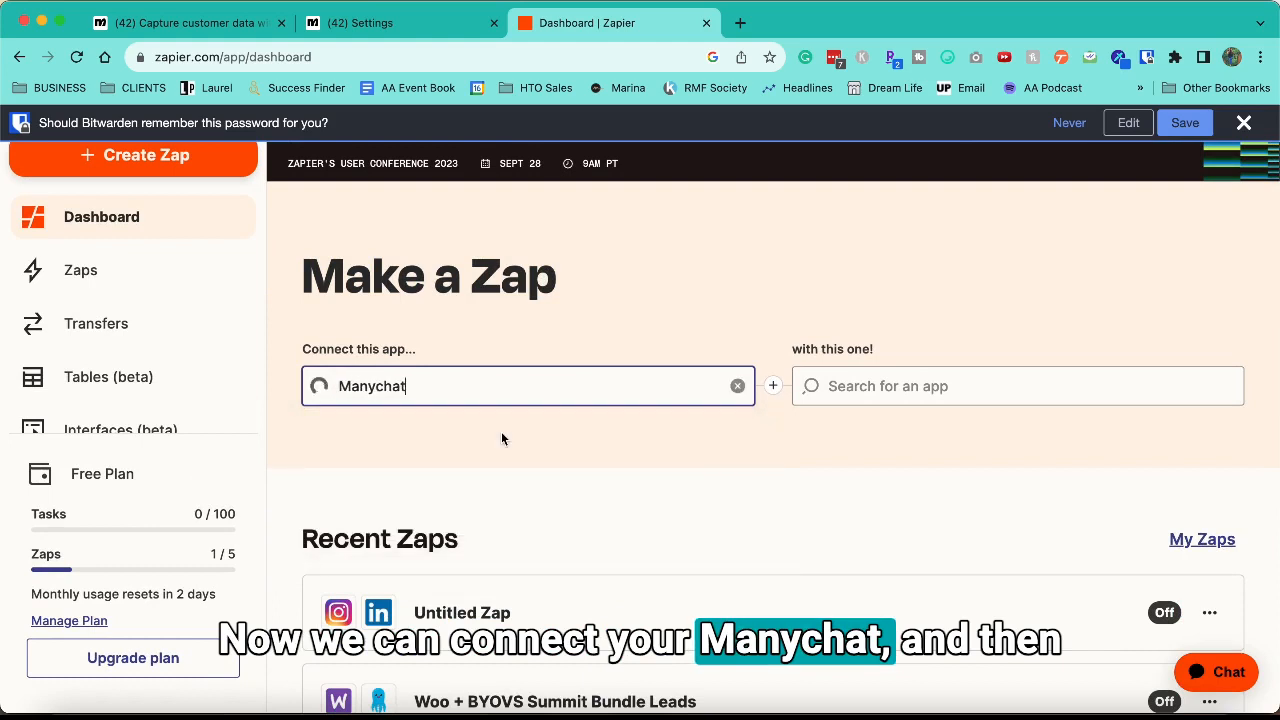
click(892, 388)
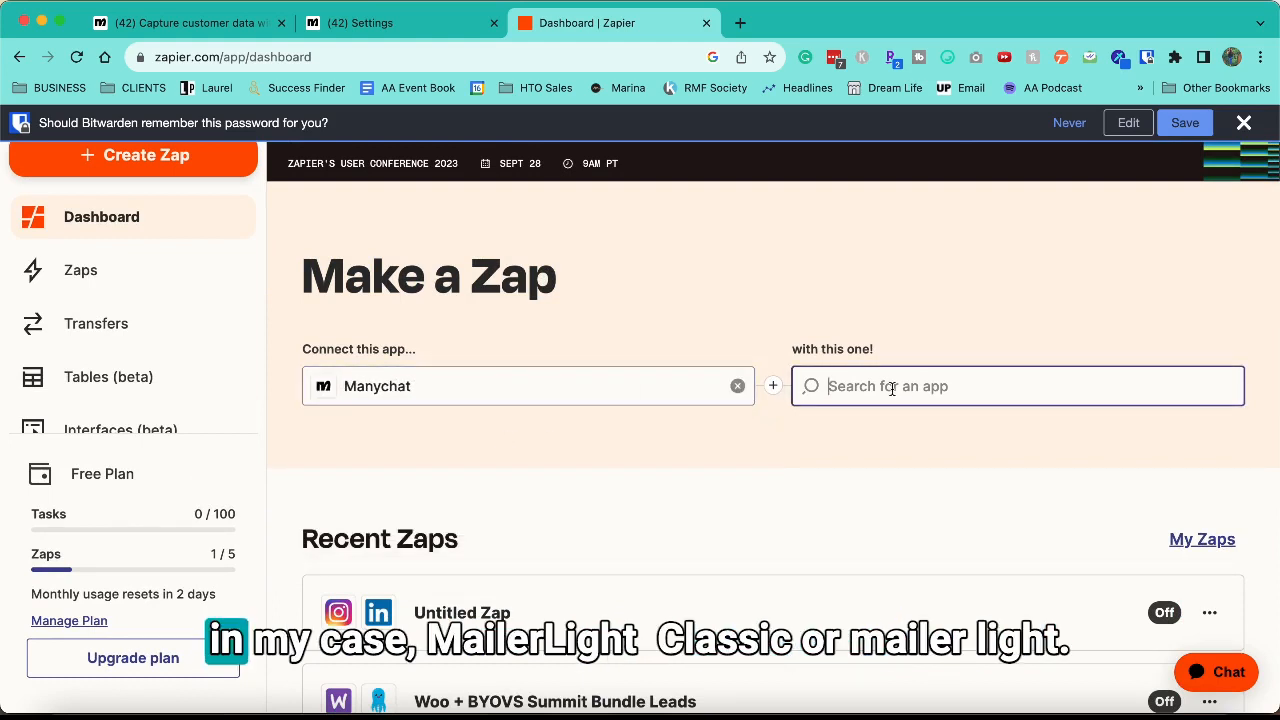
text(mailerli)
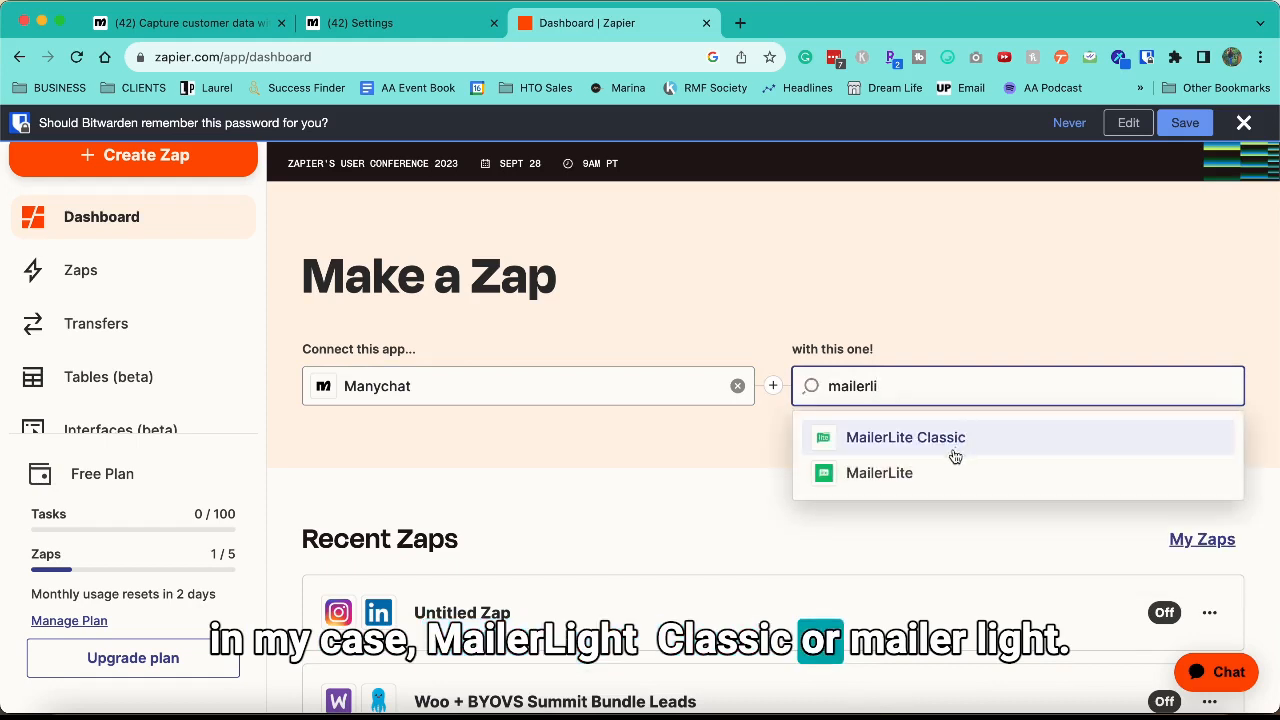
click(949, 440)
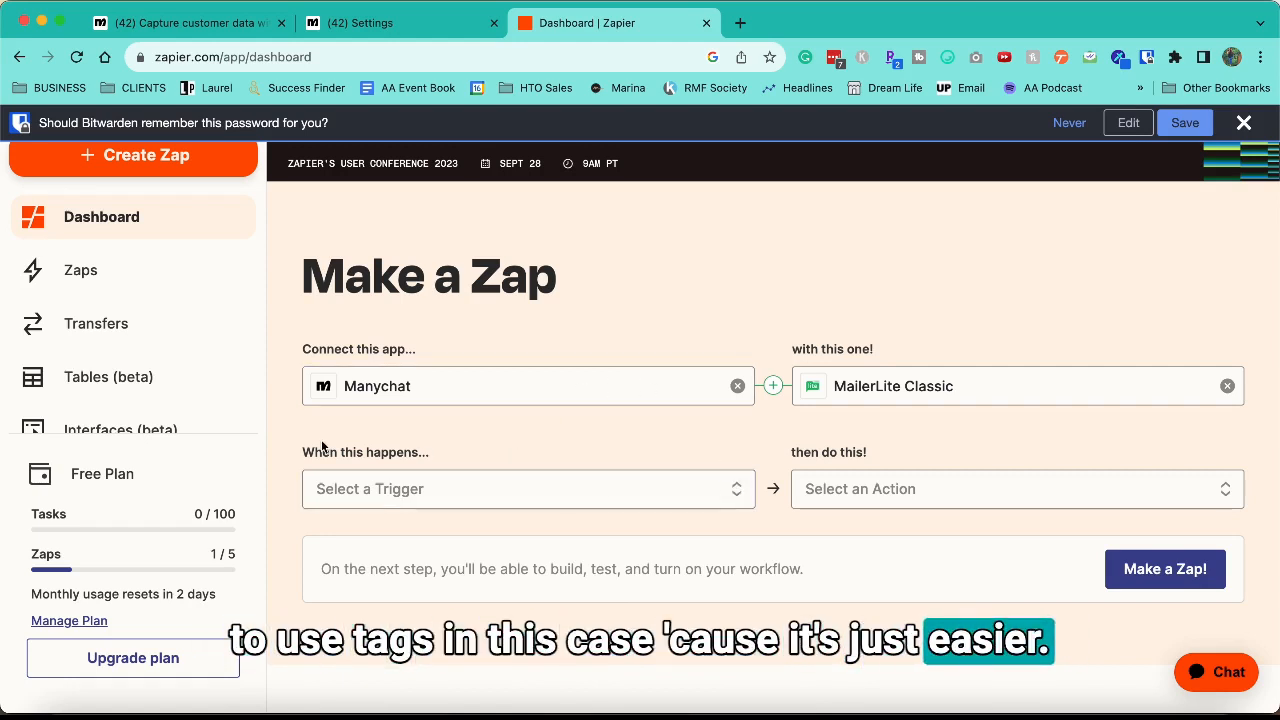
click(571, 494)
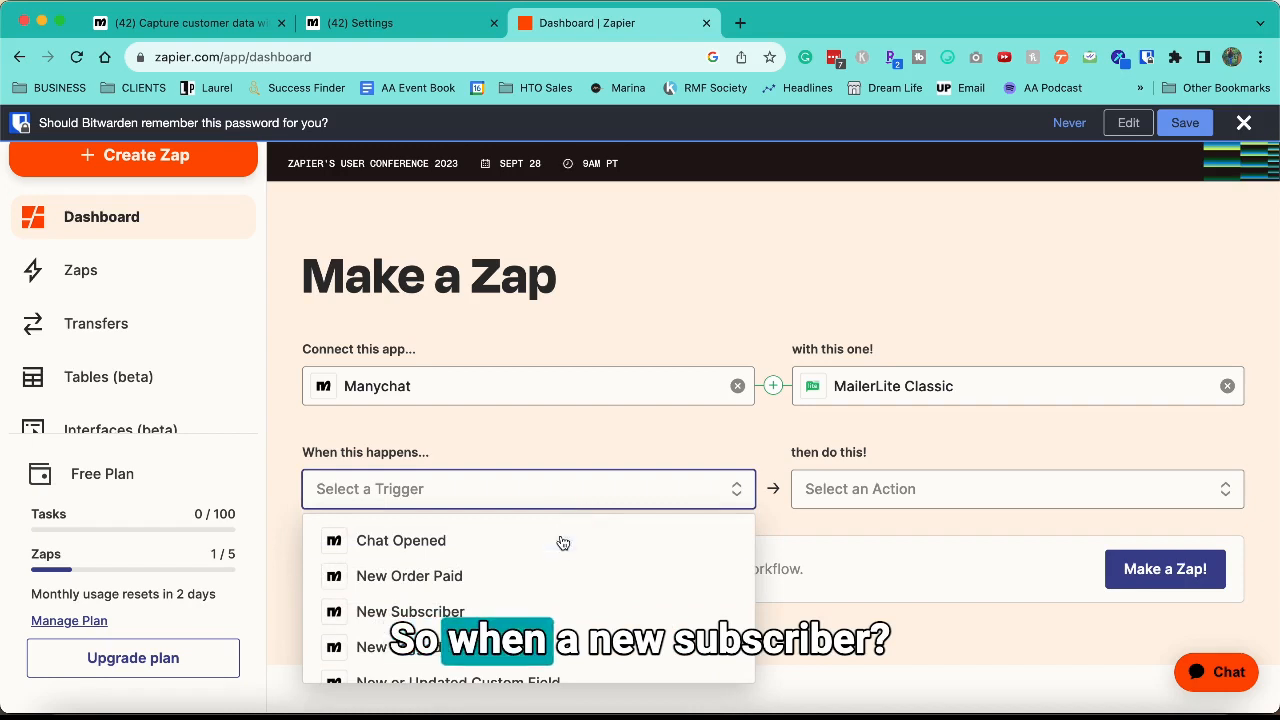
scroll(560, 554, down, 2)
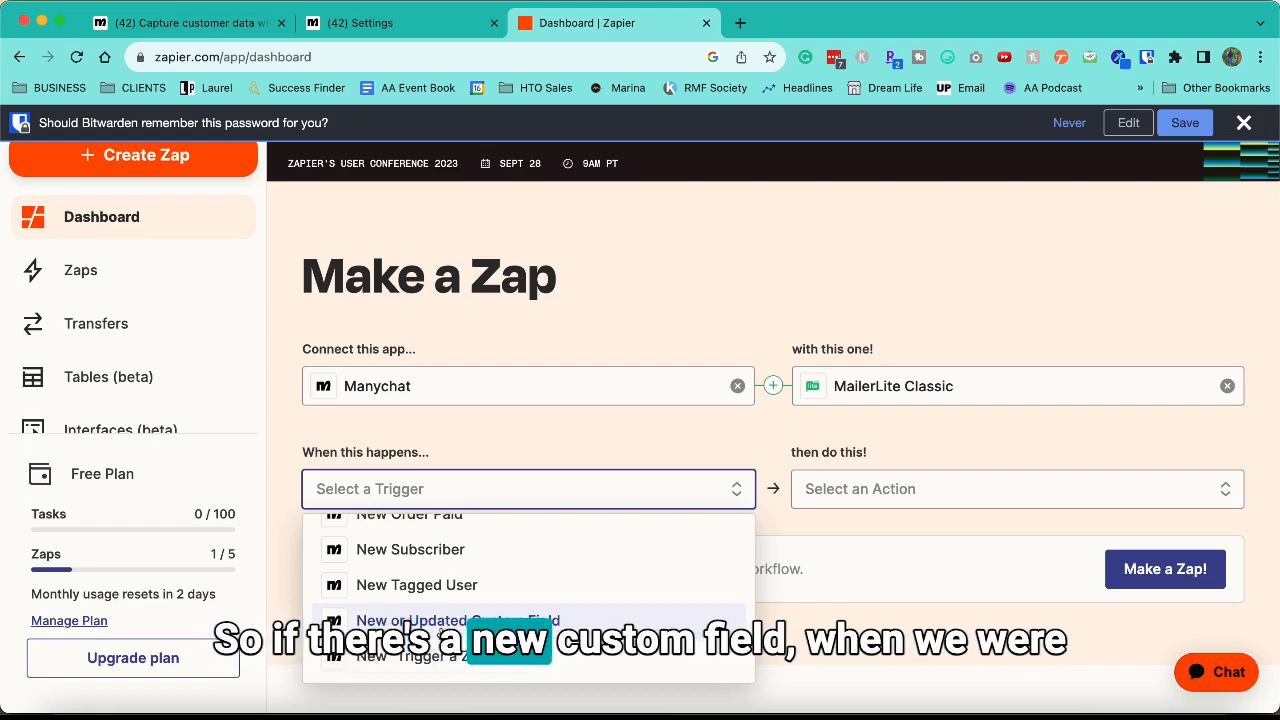
Step: Switch to the Manychat flow, turn off Save Email to System Field for the email input and check its custom field option
click(237, 30)
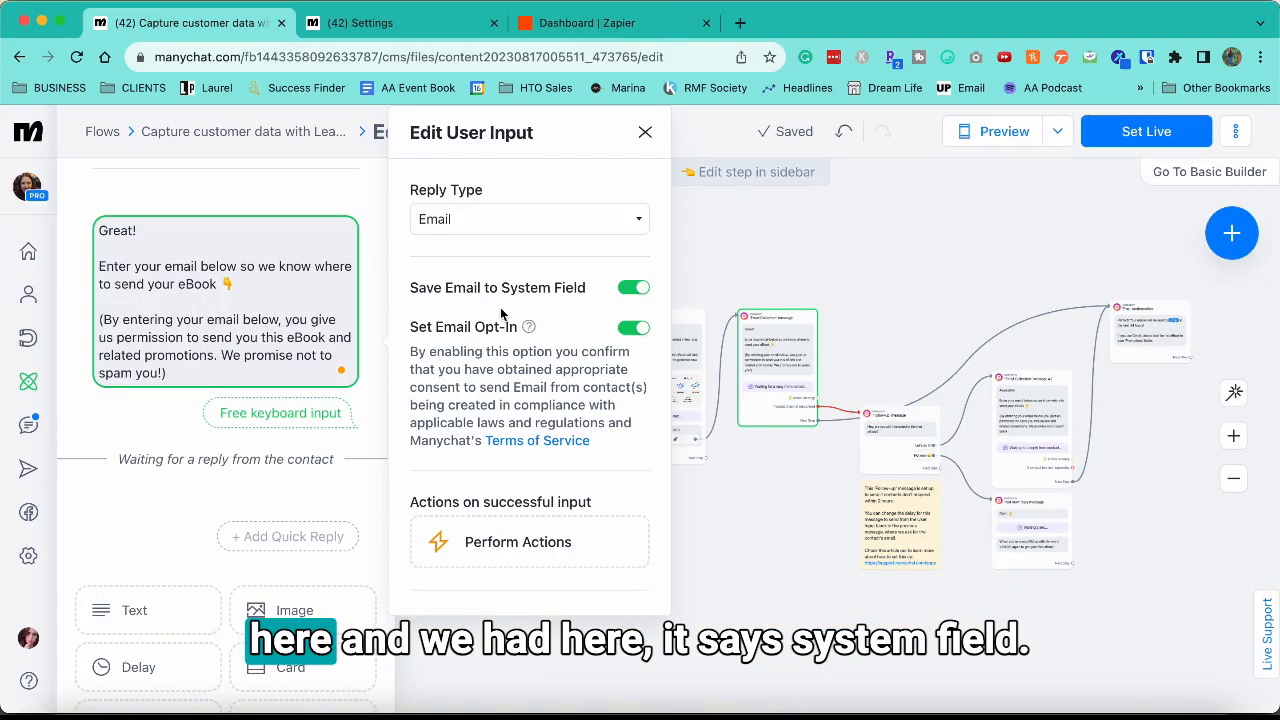
triple_click(536, 290)
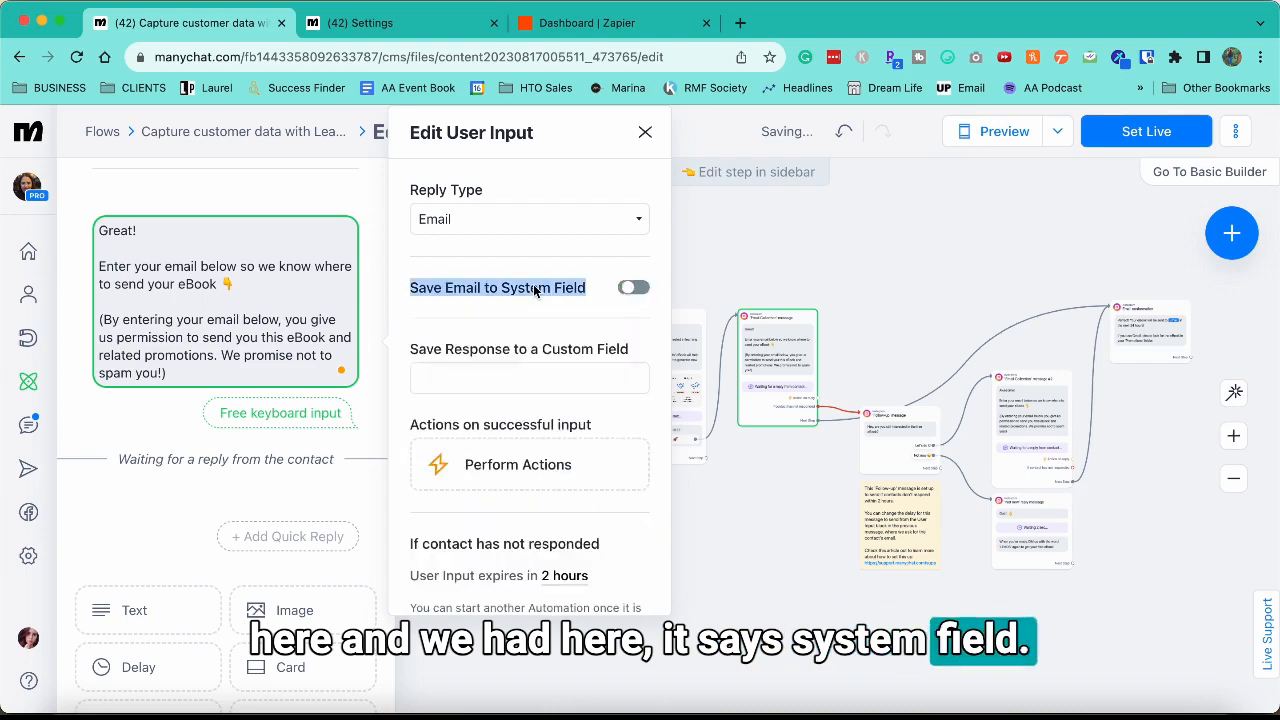
click(536, 291)
click(640, 290)
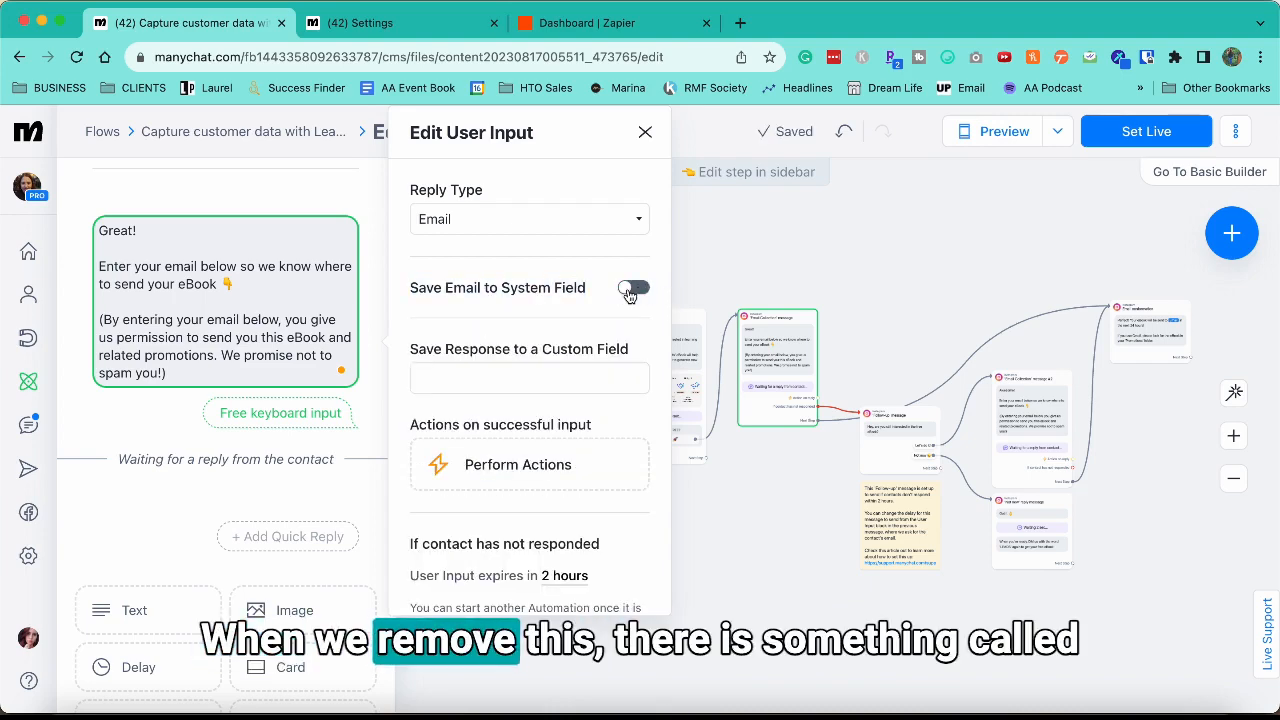
drag(542, 349, 613, 370)
click(508, 351)
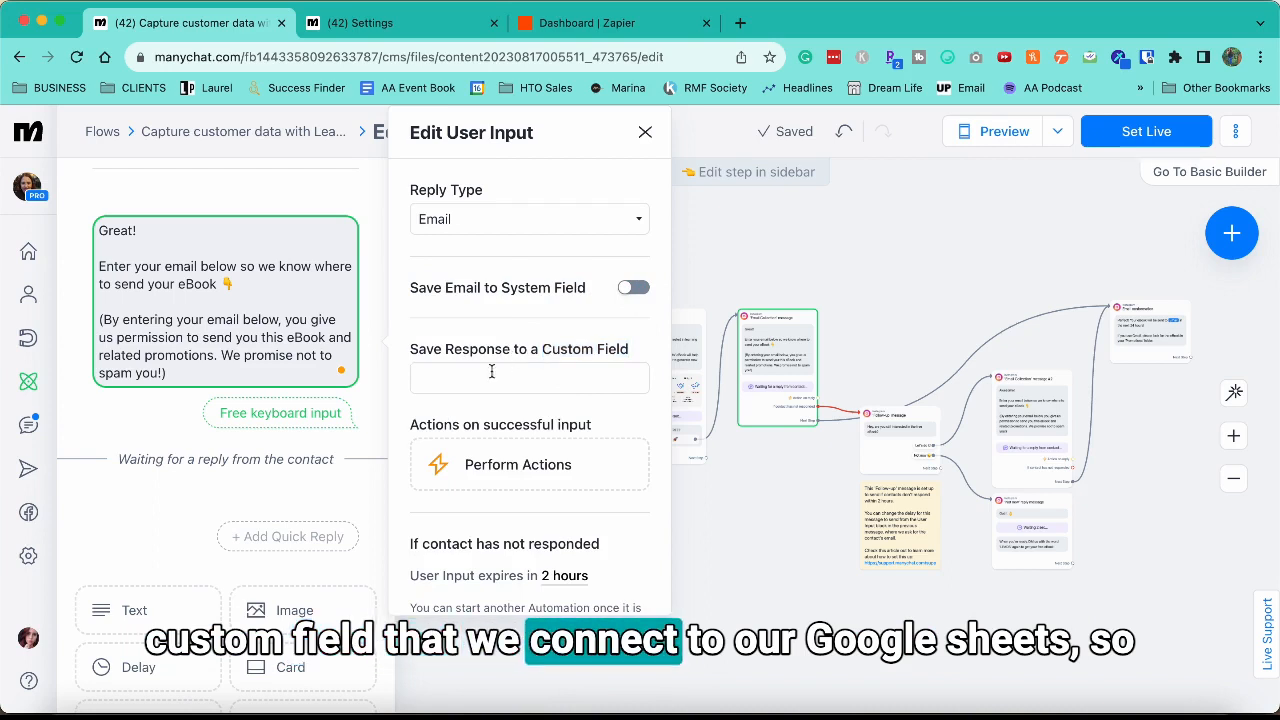
click(487, 387)
click(506, 530)
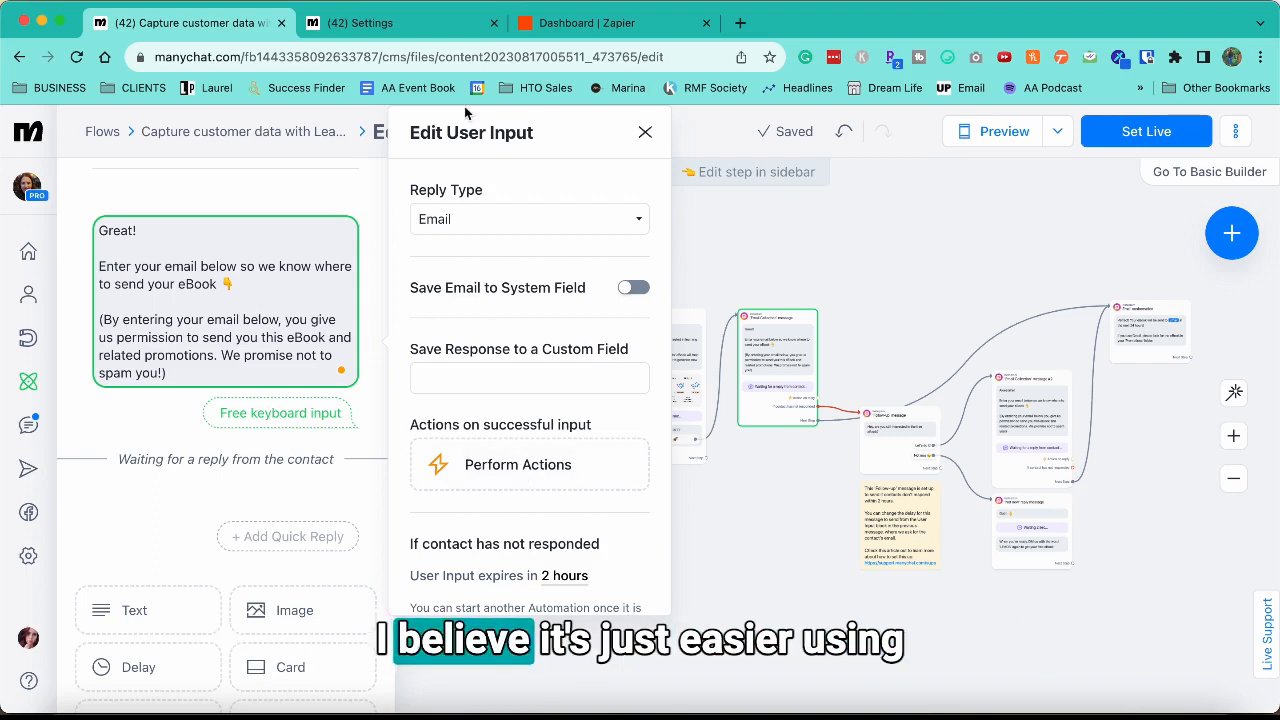
Step: Switch back to Zapier and choose New Tagged User as the Manychat trigger
click(587, 24)
click(469, 507)
click(467, 648)
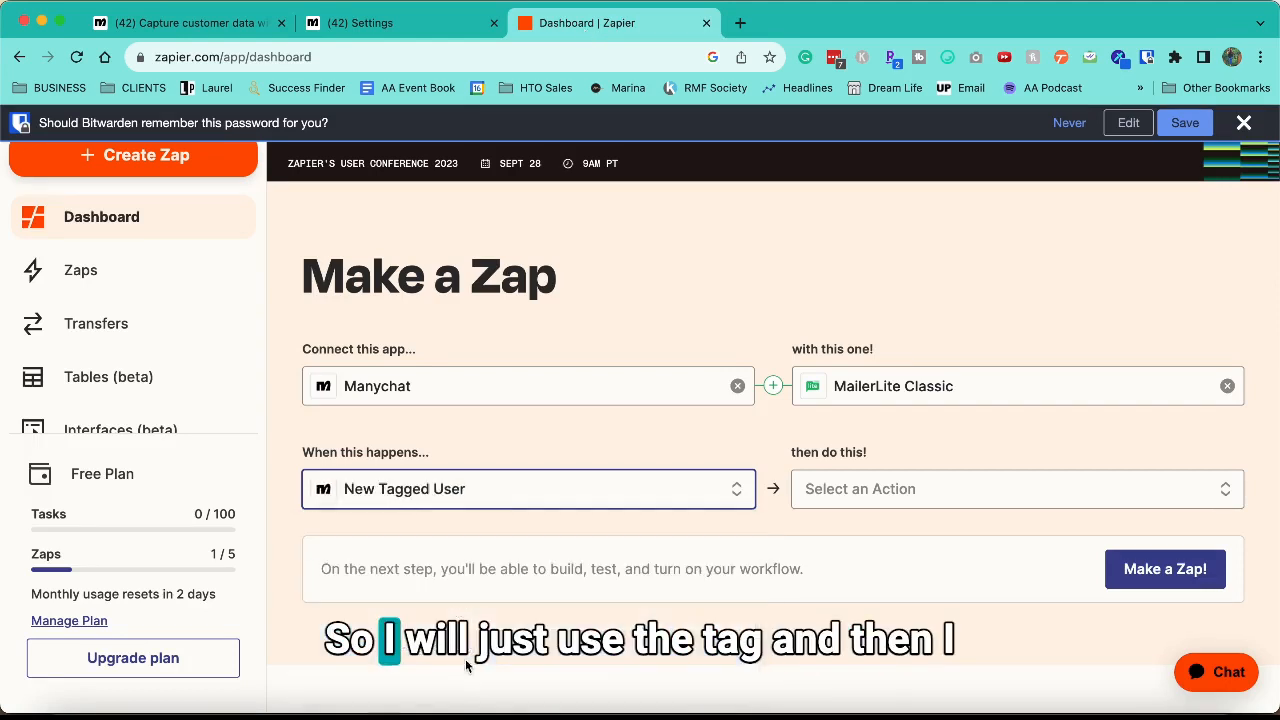
Step: Choose Create/Update Subscriber as the MailerLite Classic action for the Zap
click(989, 505)
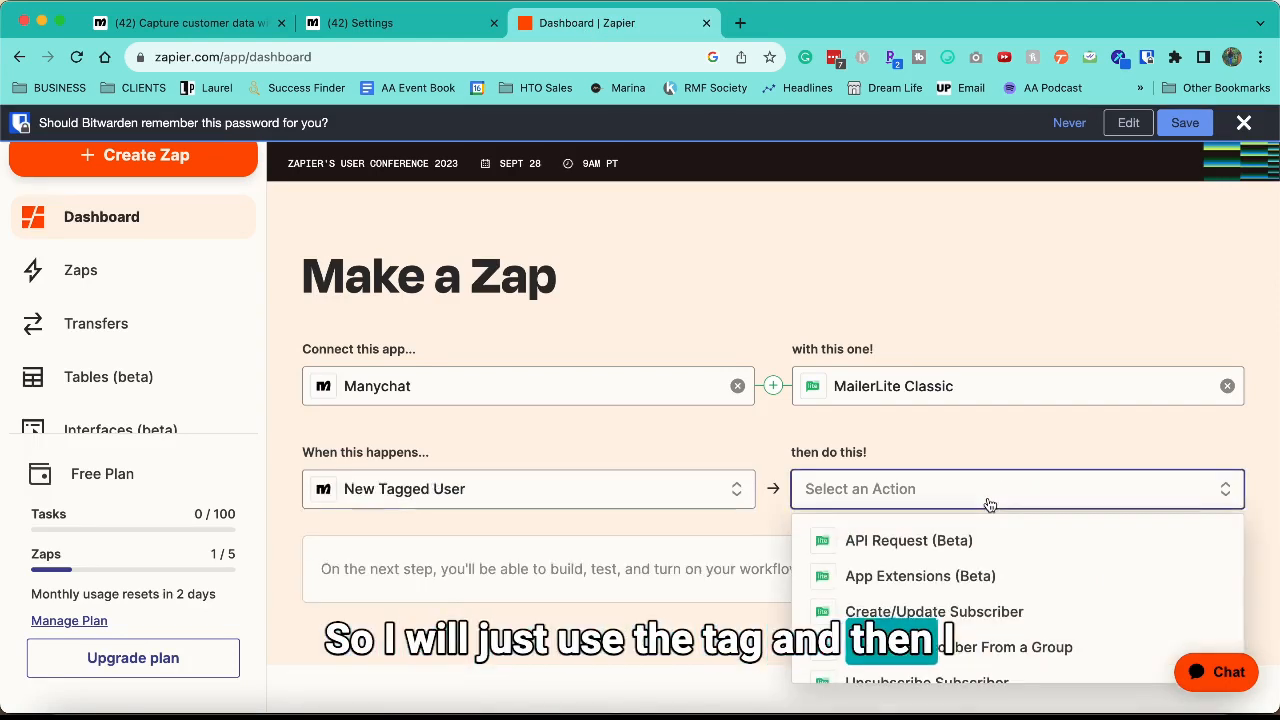
scroll(1000, 600, down, 1)
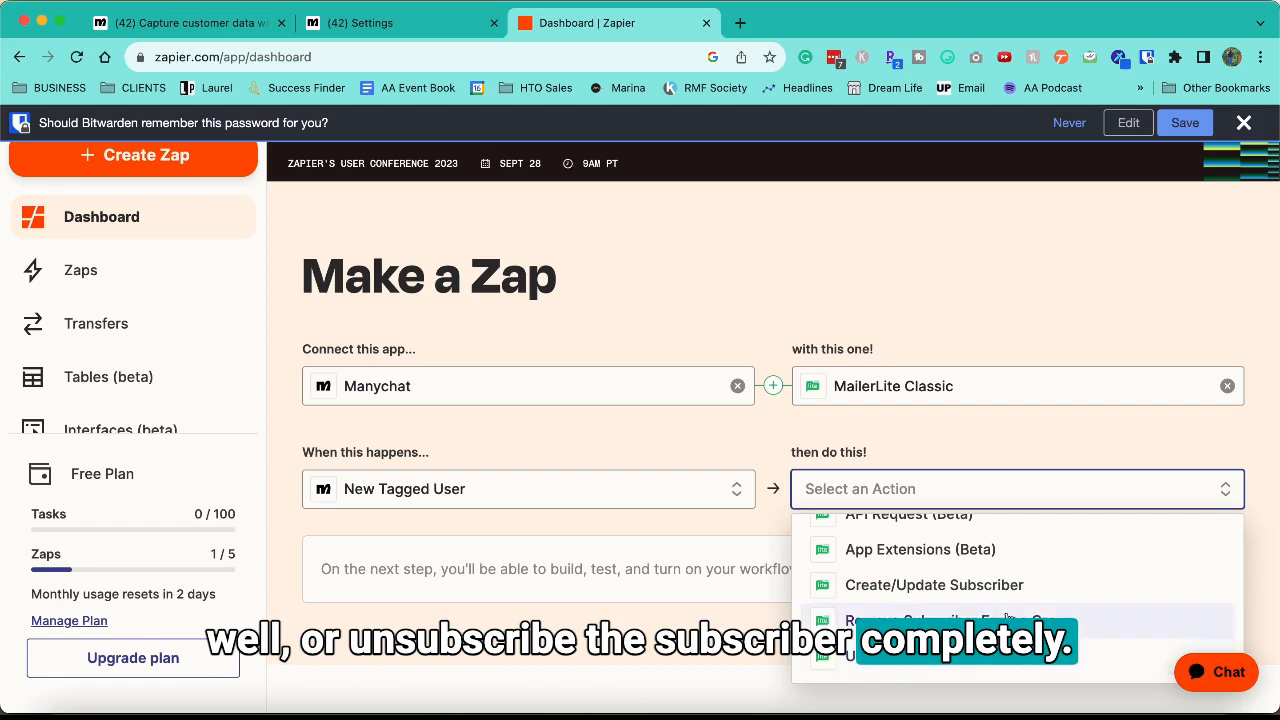
click(934, 585)
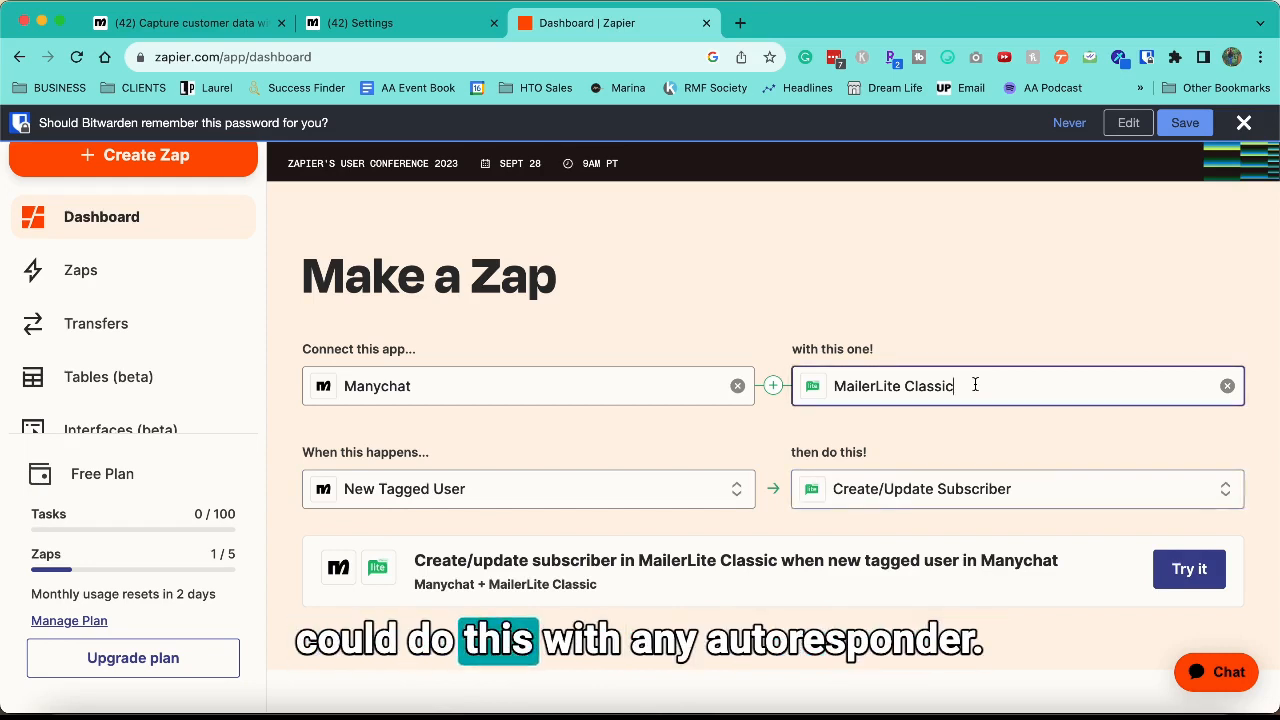
Step: Replace MailerLite Classic with AWeber in the Zap, with New Tagged User as trigger and Create Subscriber as action
click(1227, 385)
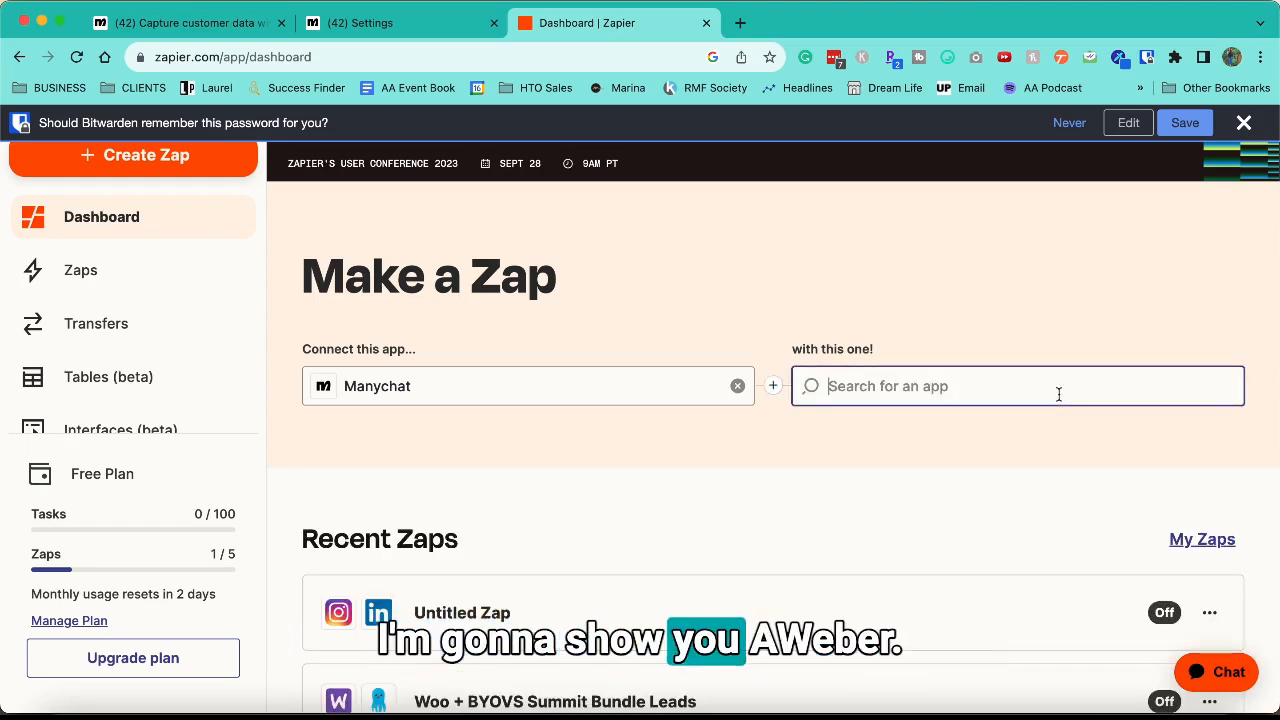
text(aweber)
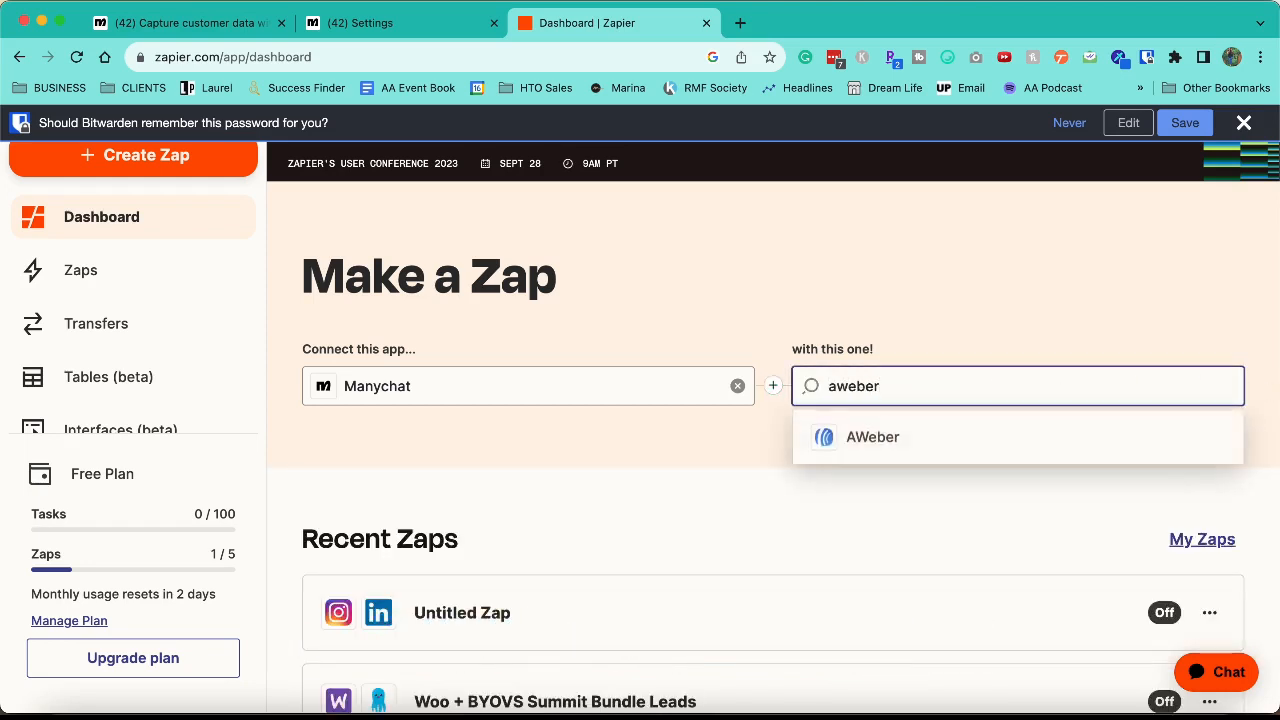
click(977, 443)
click(612, 489)
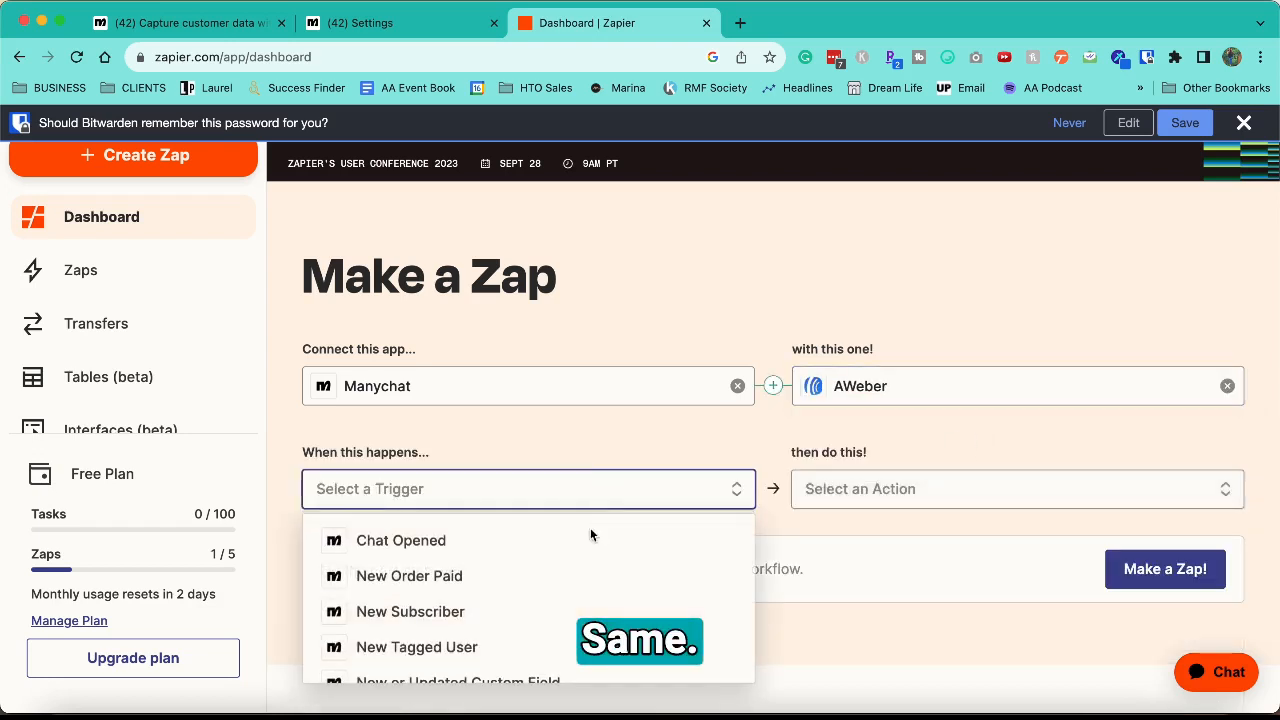
click(553, 645)
click(912, 503)
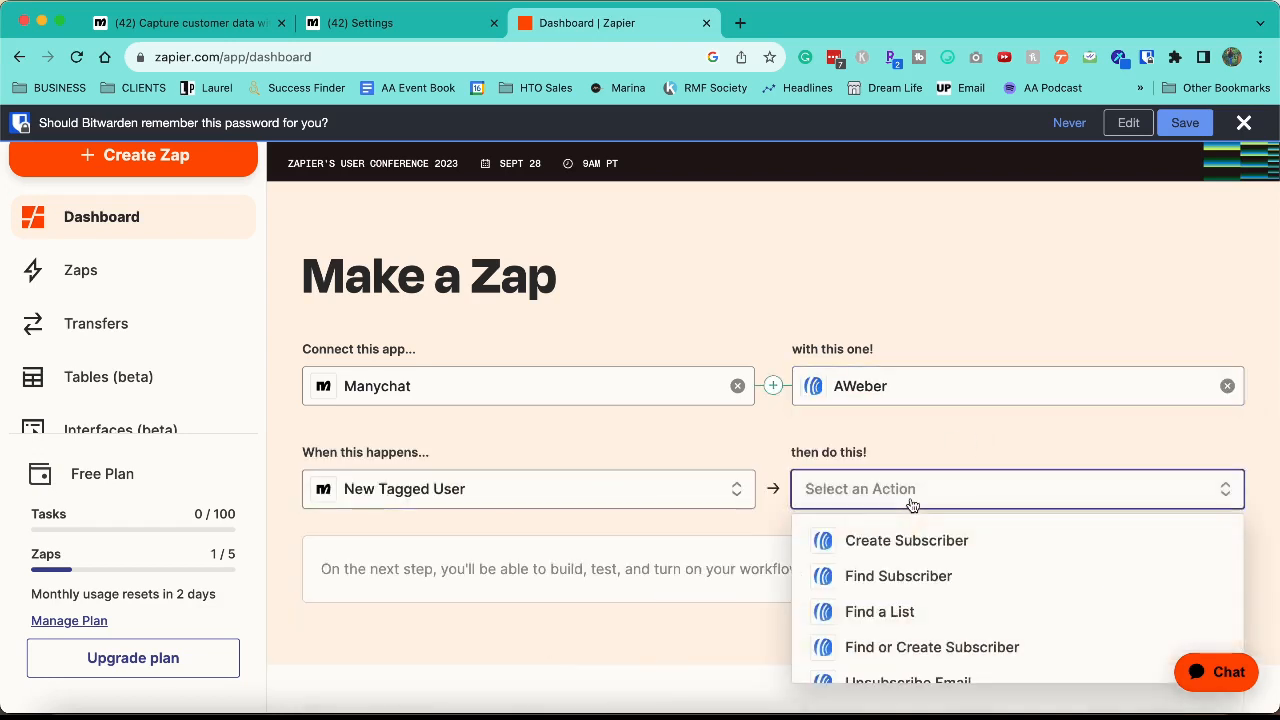
scroll(963, 600, down, 2)
scroll(963, 600, up, 1)
scroll(963, 600, up, 1)
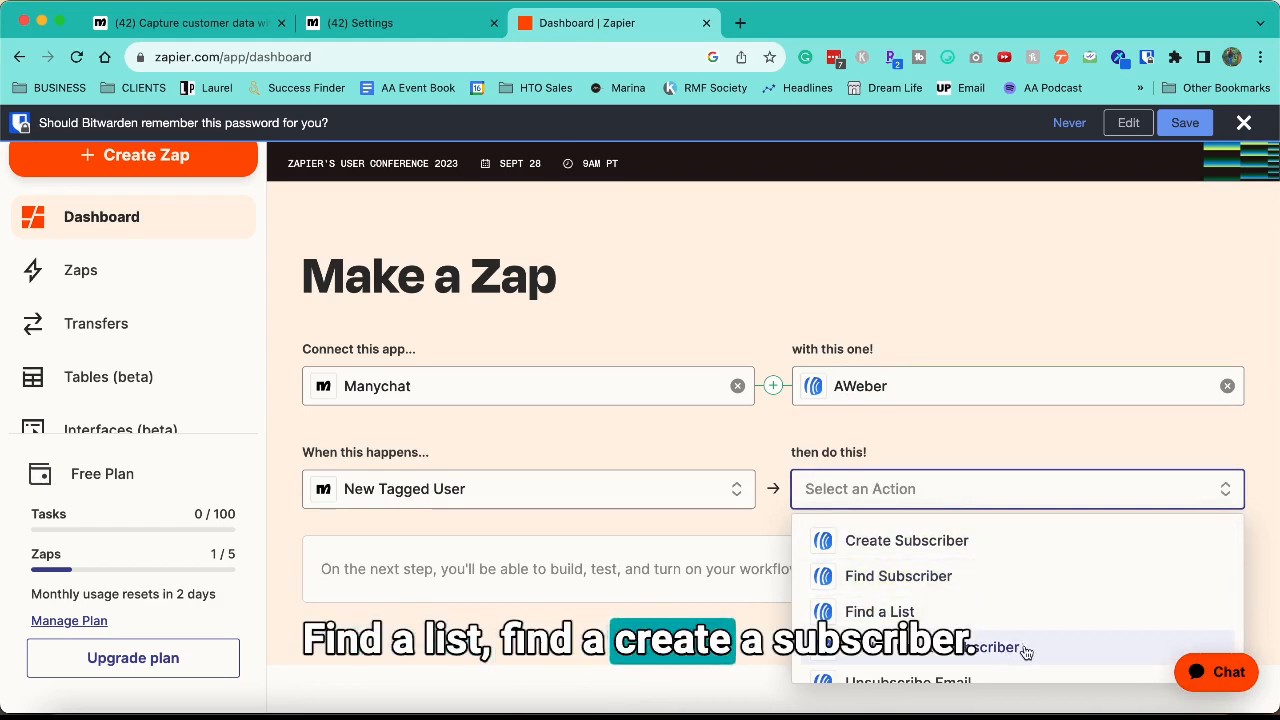
click(967, 540)
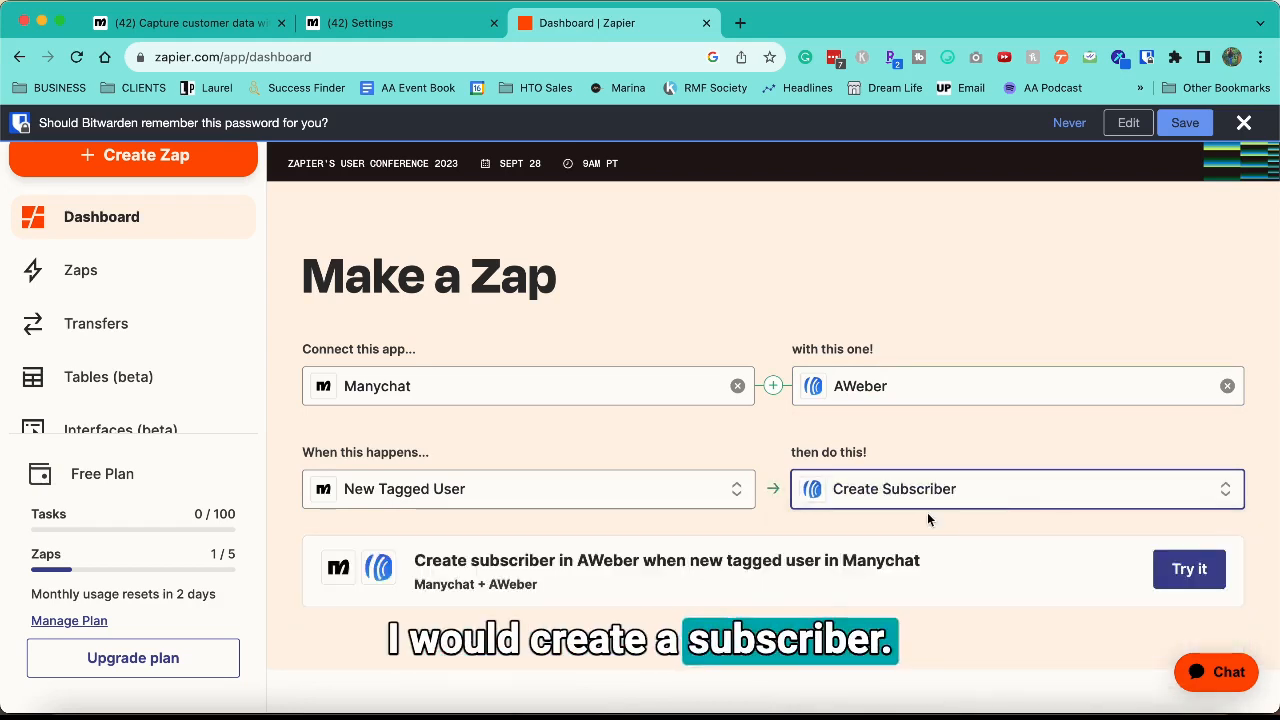
Step: Replace AWeber with GetResponse in the Zap, with New Tagged User as trigger and Create or Update Contact as action
click(906, 386)
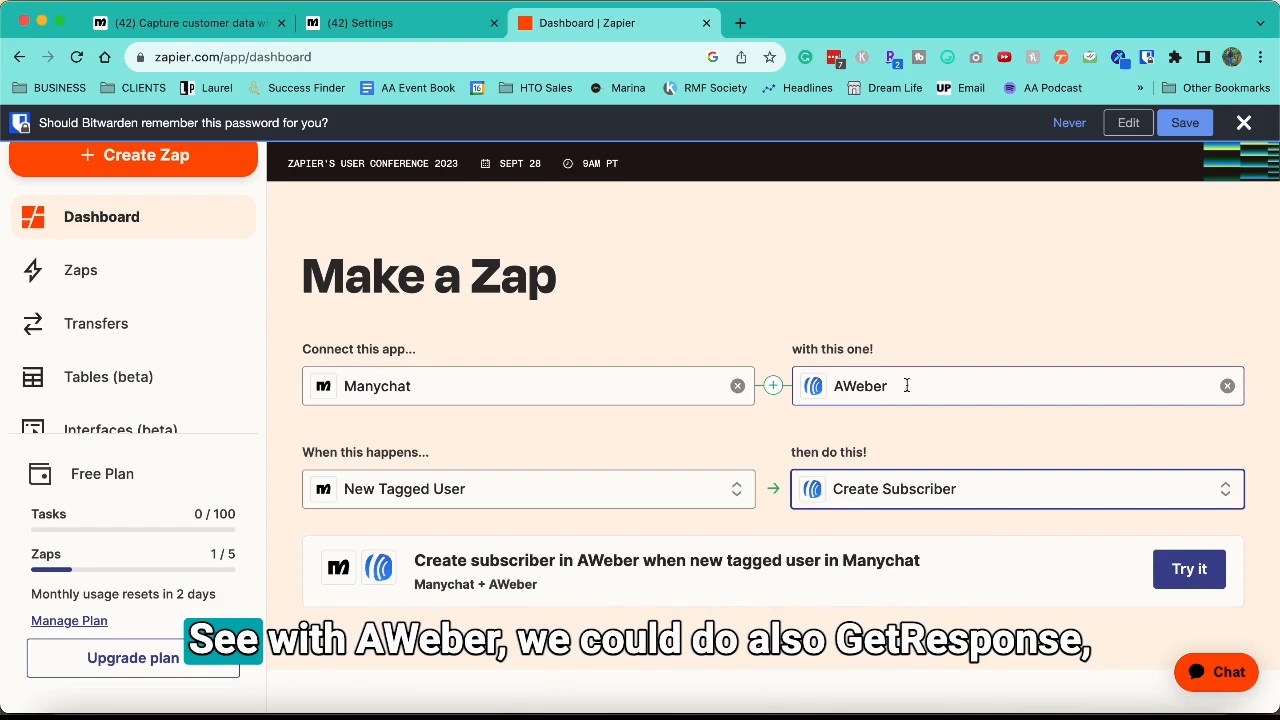
click(1226, 386)
text(get)
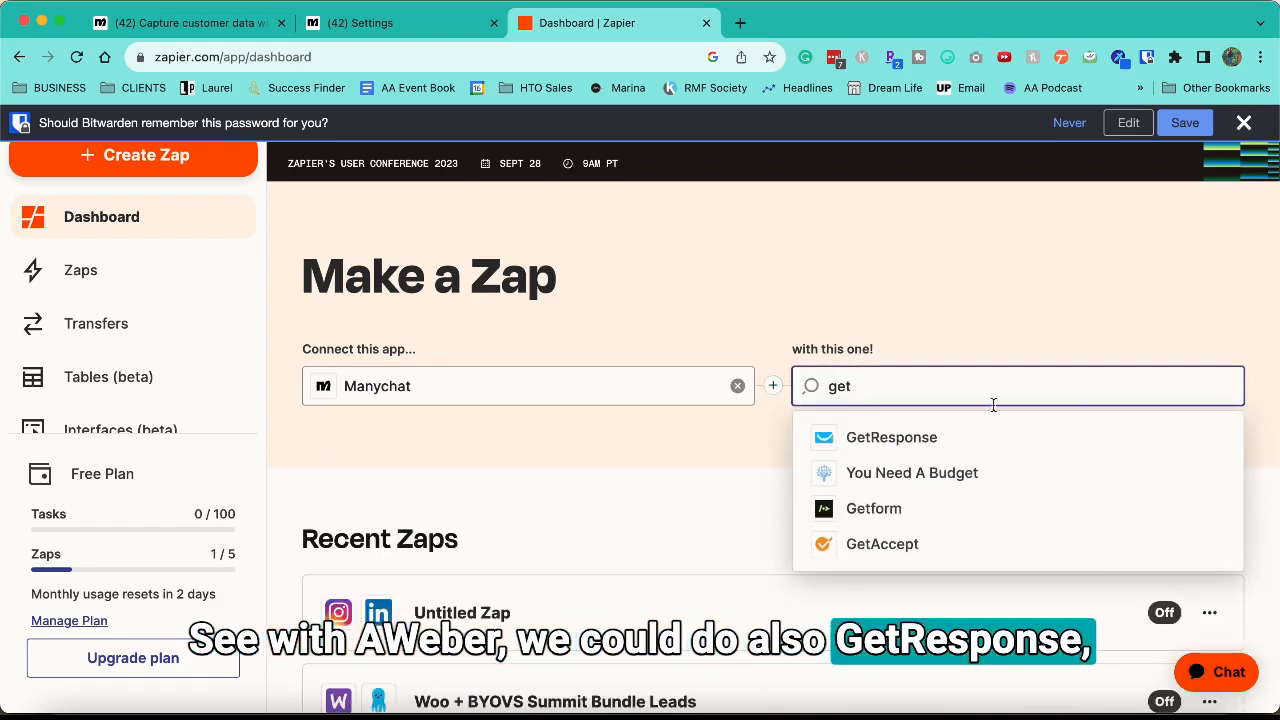
click(946, 437)
click(697, 490)
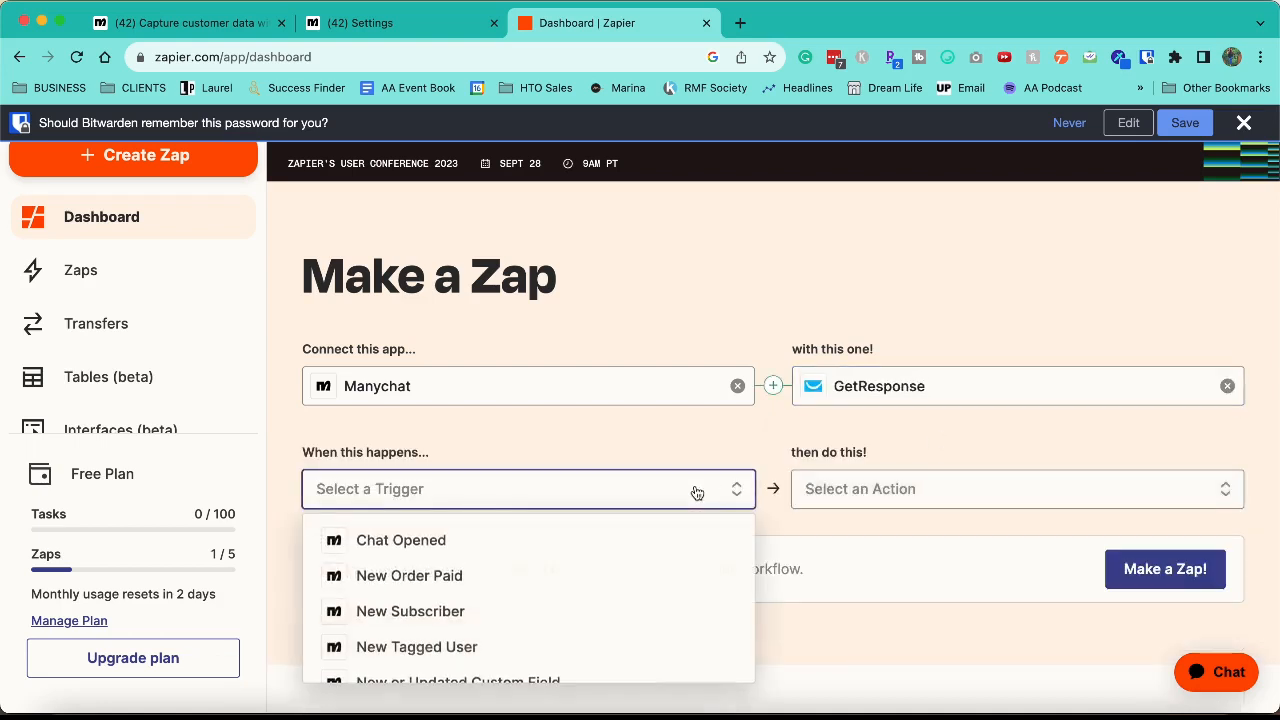
click(590, 646)
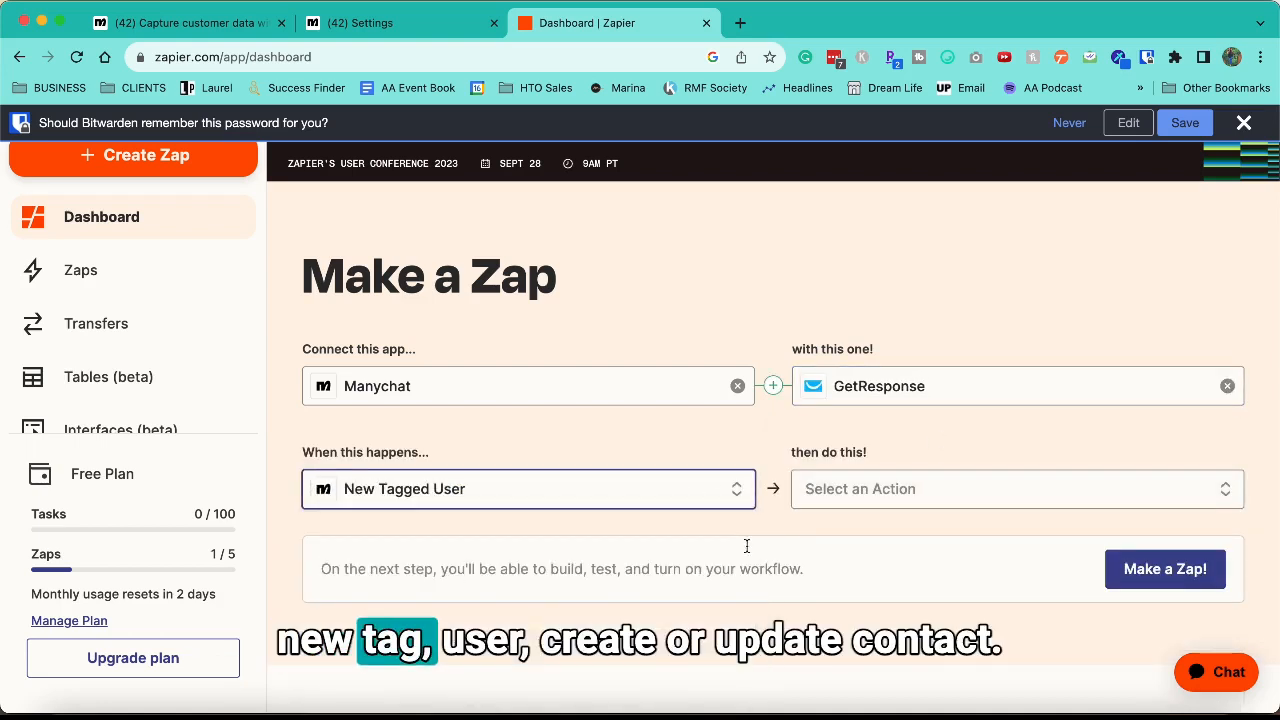
click(978, 490)
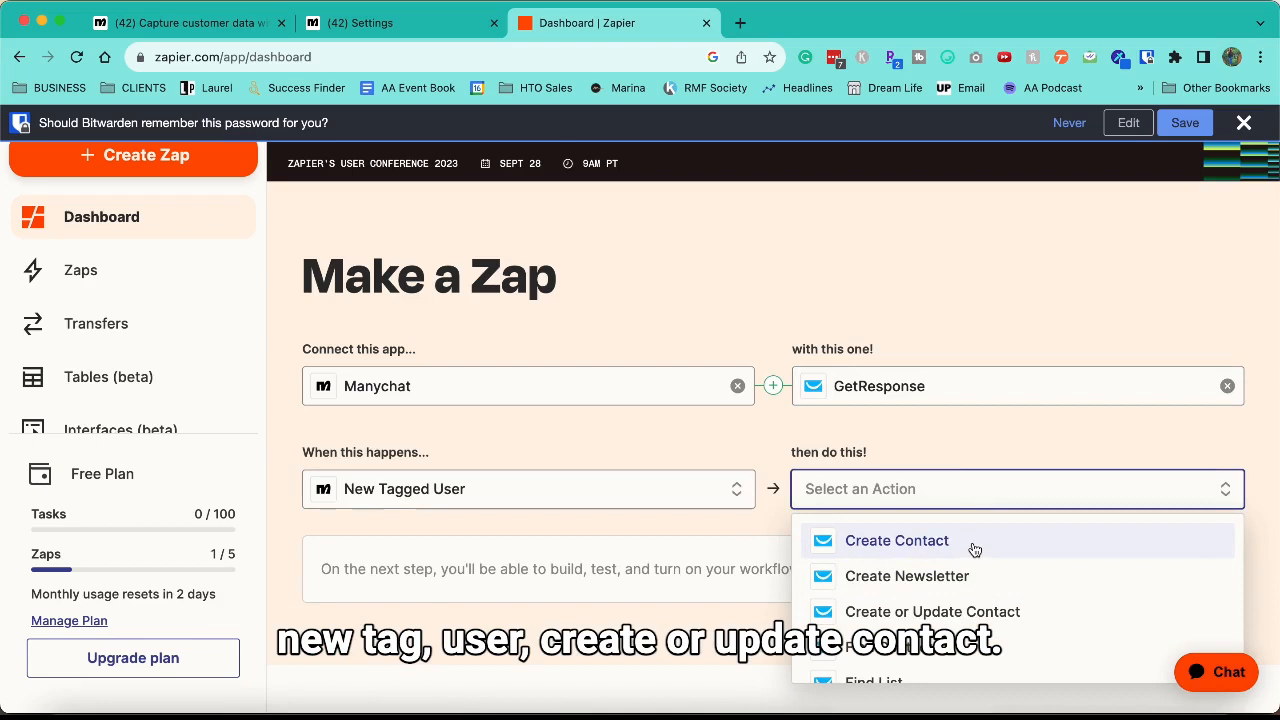
scroll(973, 550, down, 3)
scroll(971, 549, up, 2)
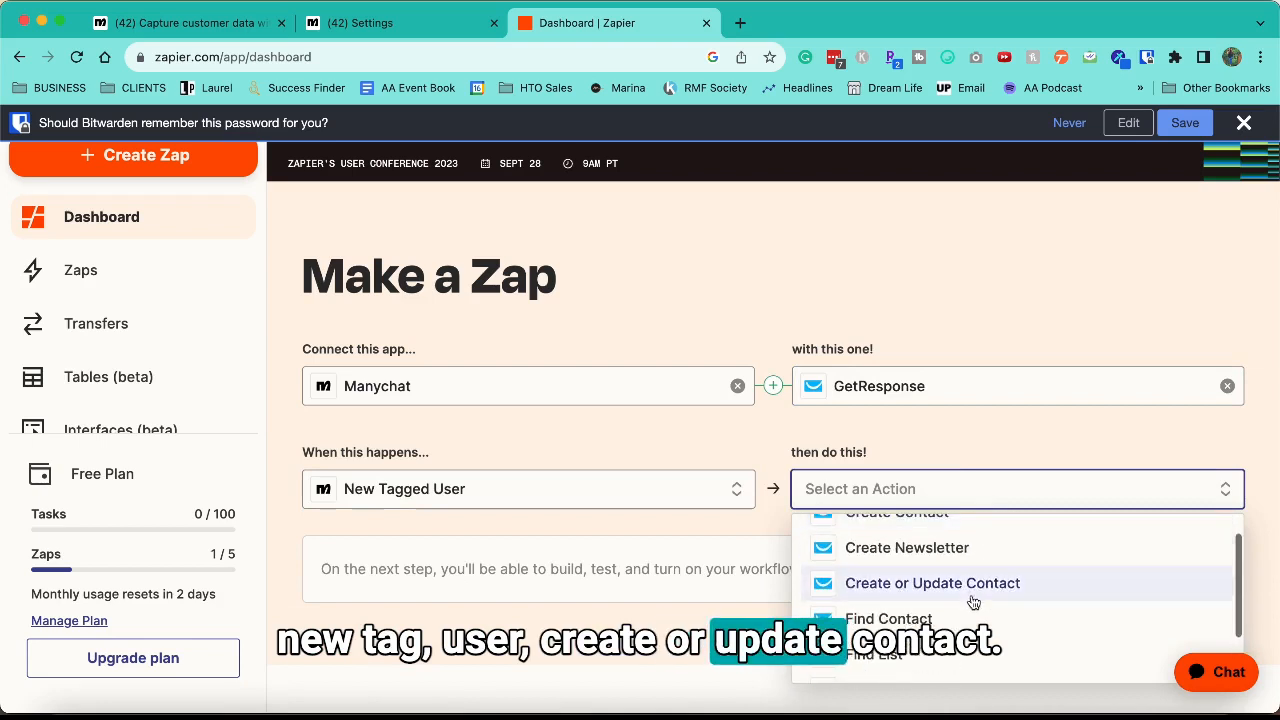
click(973, 590)
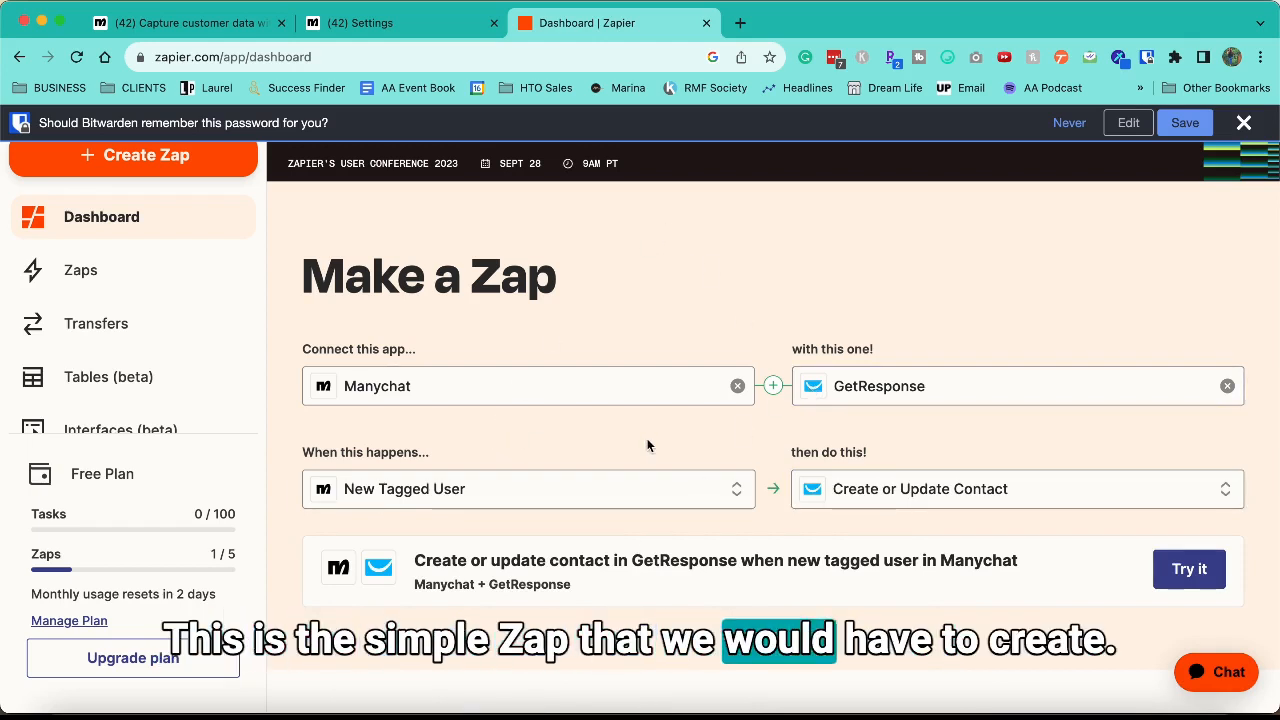
Step: Switch to the Manychat integration settings and examine the available integrations, especially the ActiveCampaign API URL and API Key fields
click(378, 34)
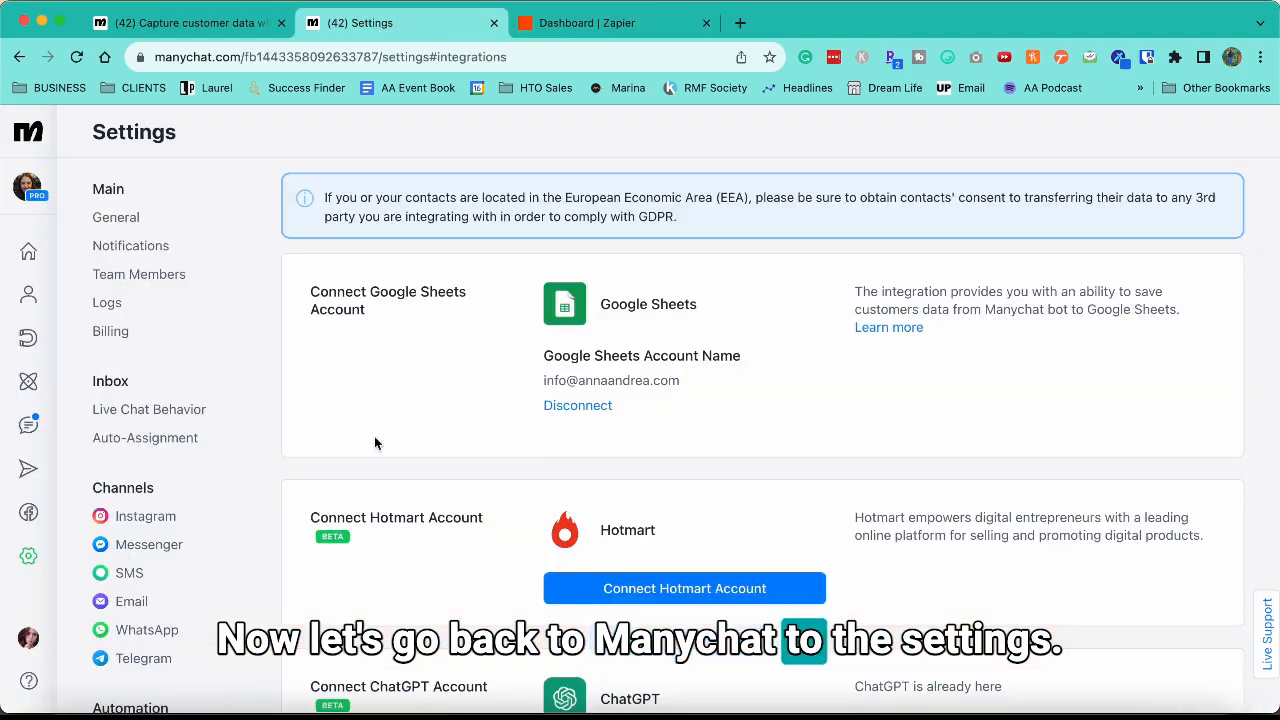
scroll(434, 434, down, 10)
scroll(432, 437, down, 5)
scroll(432, 437, up, 3)
scroll(432, 437, up, 1)
scroll(422, 524, down, 8)
scroll(425, 526, up, 6)
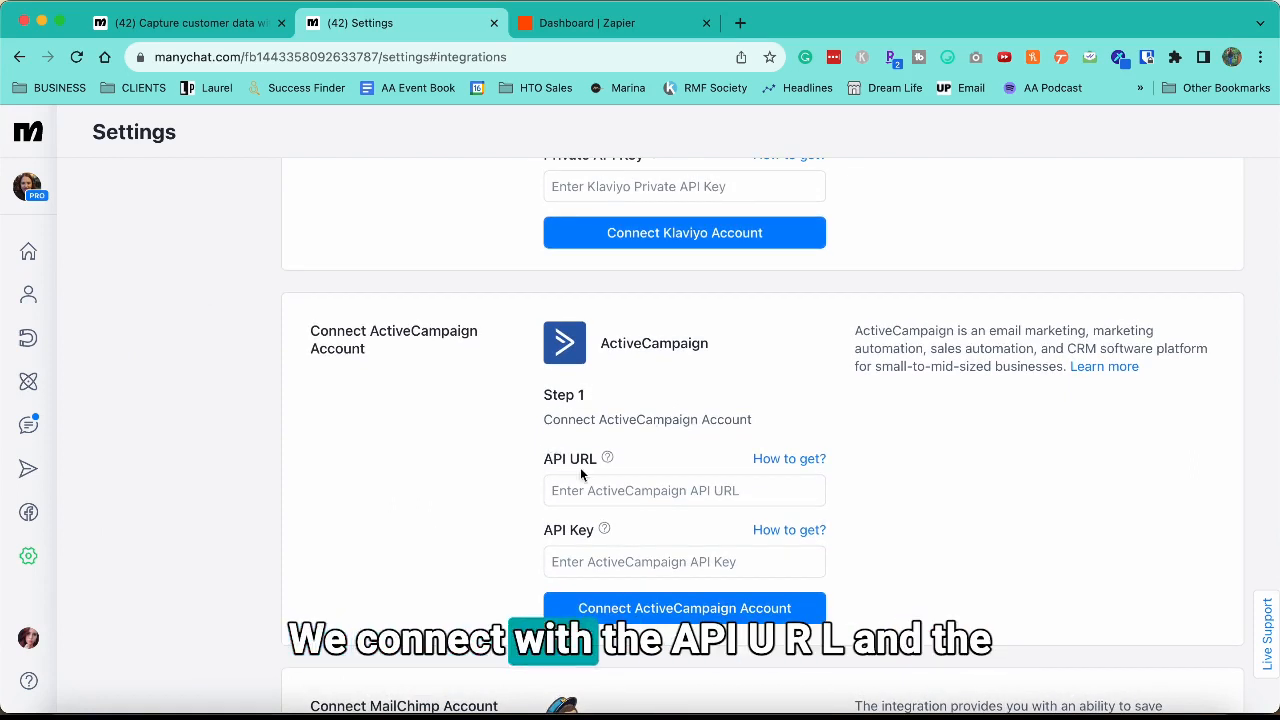
click(592, 561)
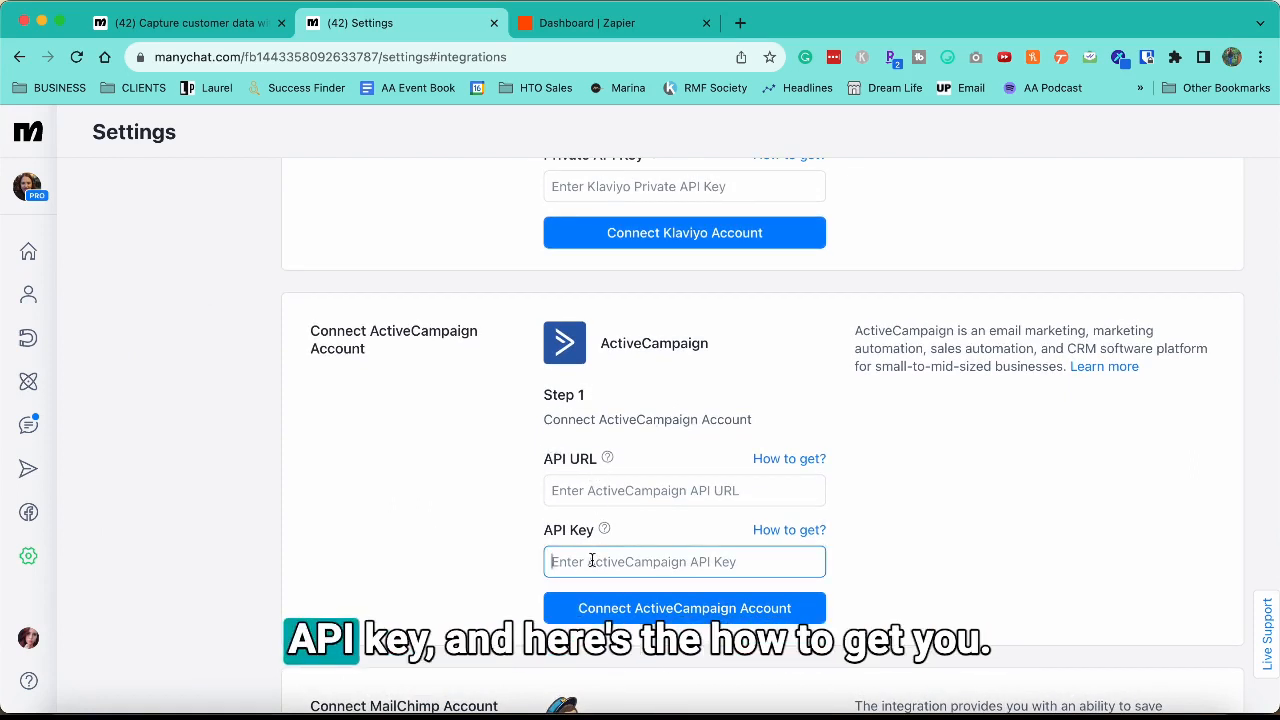
click(505, 533)
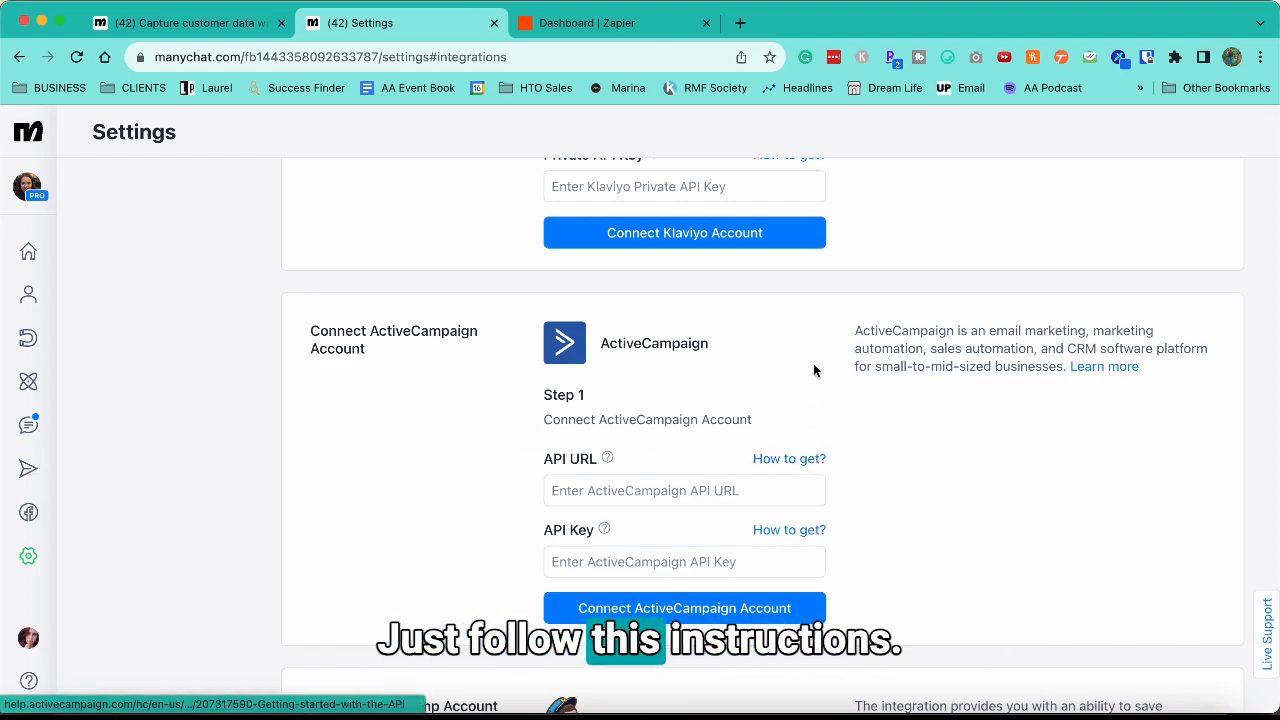
scroll(814, 369, up, 3)
scroll(540, 455, up, 10)
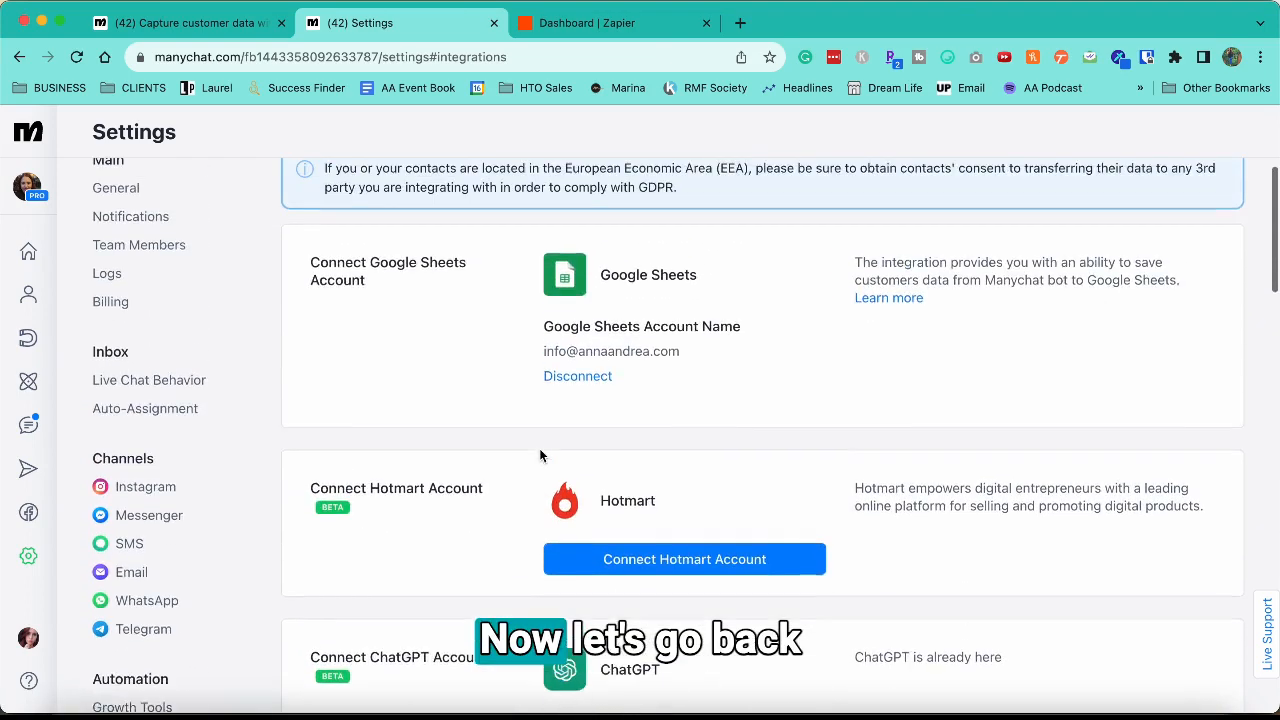
Step: Go back to Manychat's flows and create a new flow from scratch
click(190, 23)
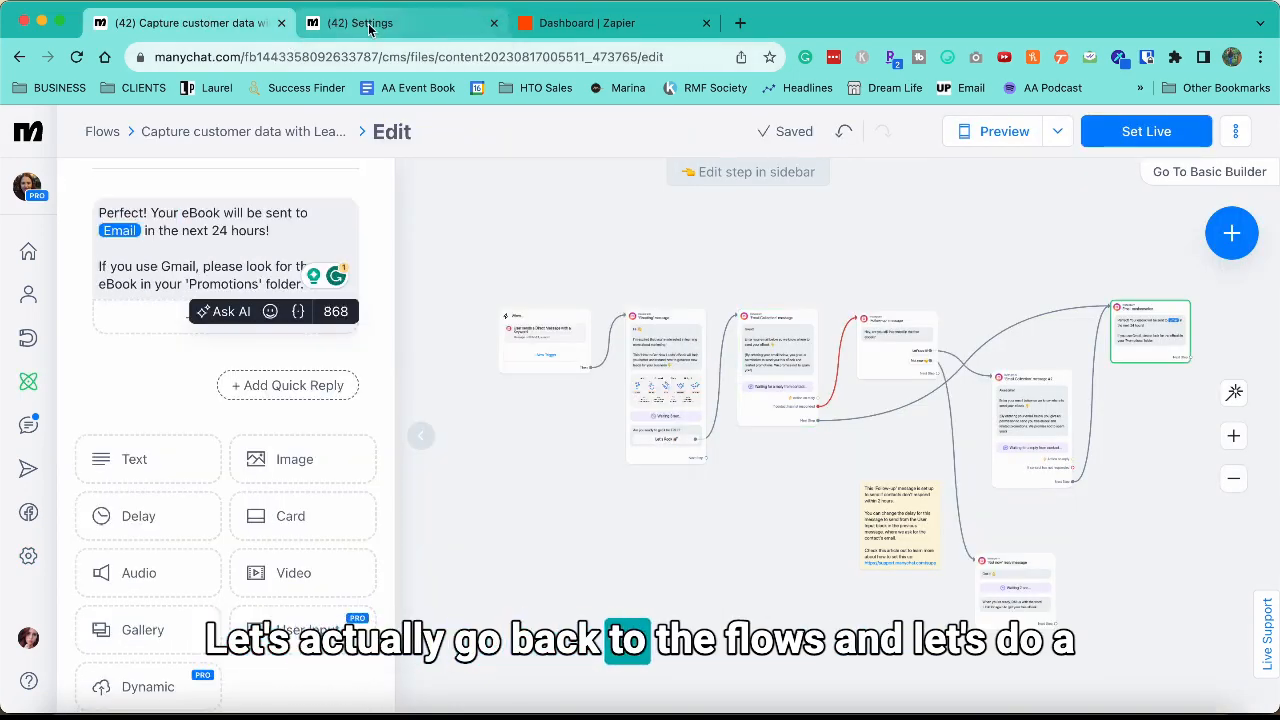
click(101, 133)
click(1165, 149)
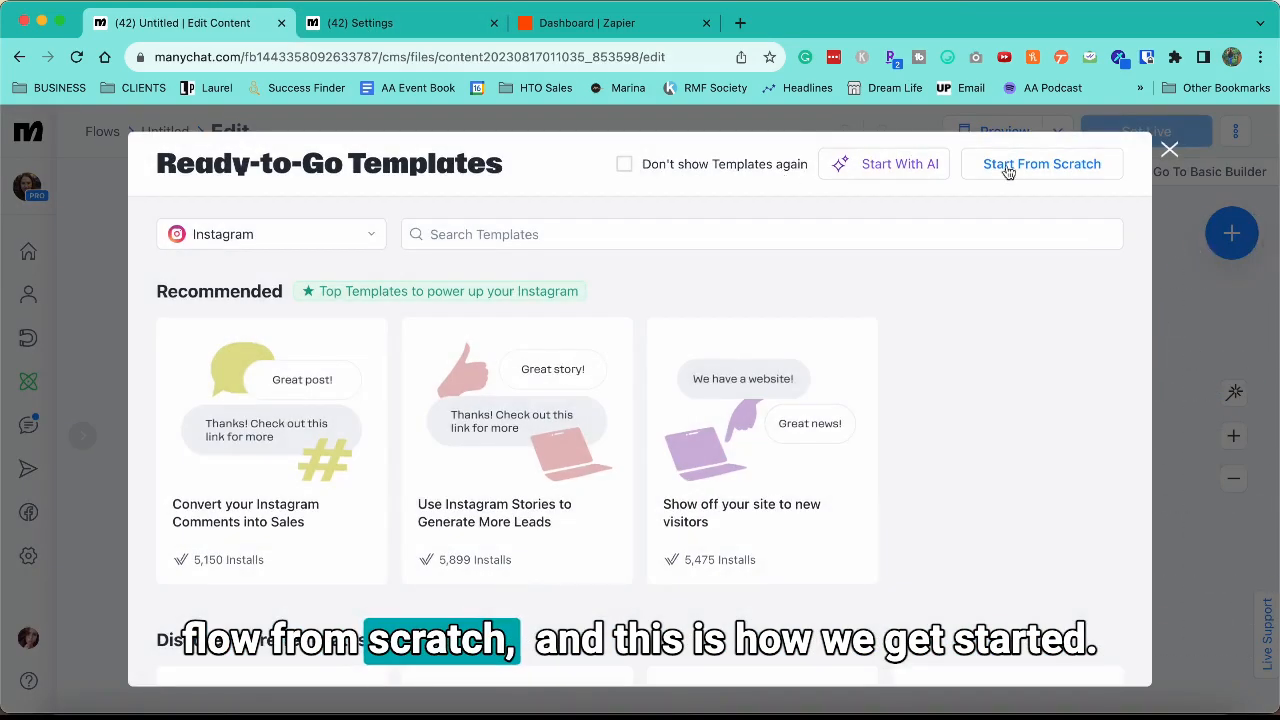
click(1008, 172)
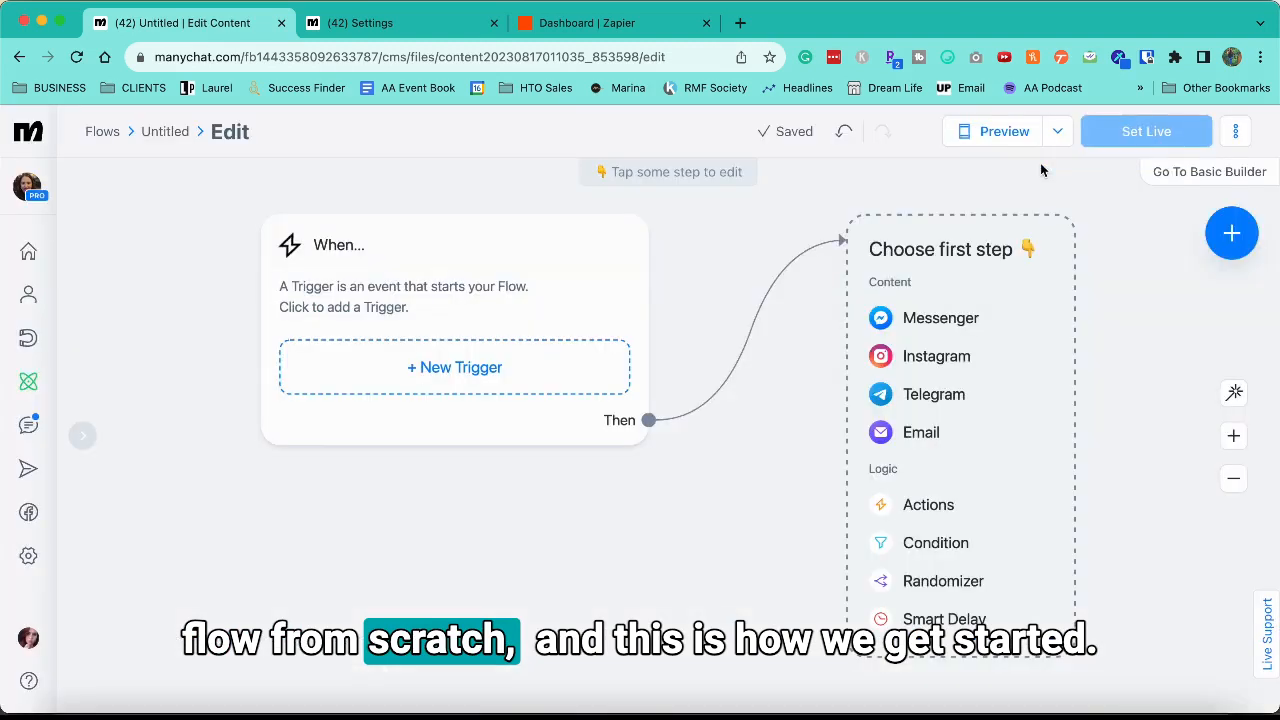
Step: Add an Instagram trigger to the new flow for when a user sends a Direct Message with a Keyword
drag(754, 222, 630, 254)
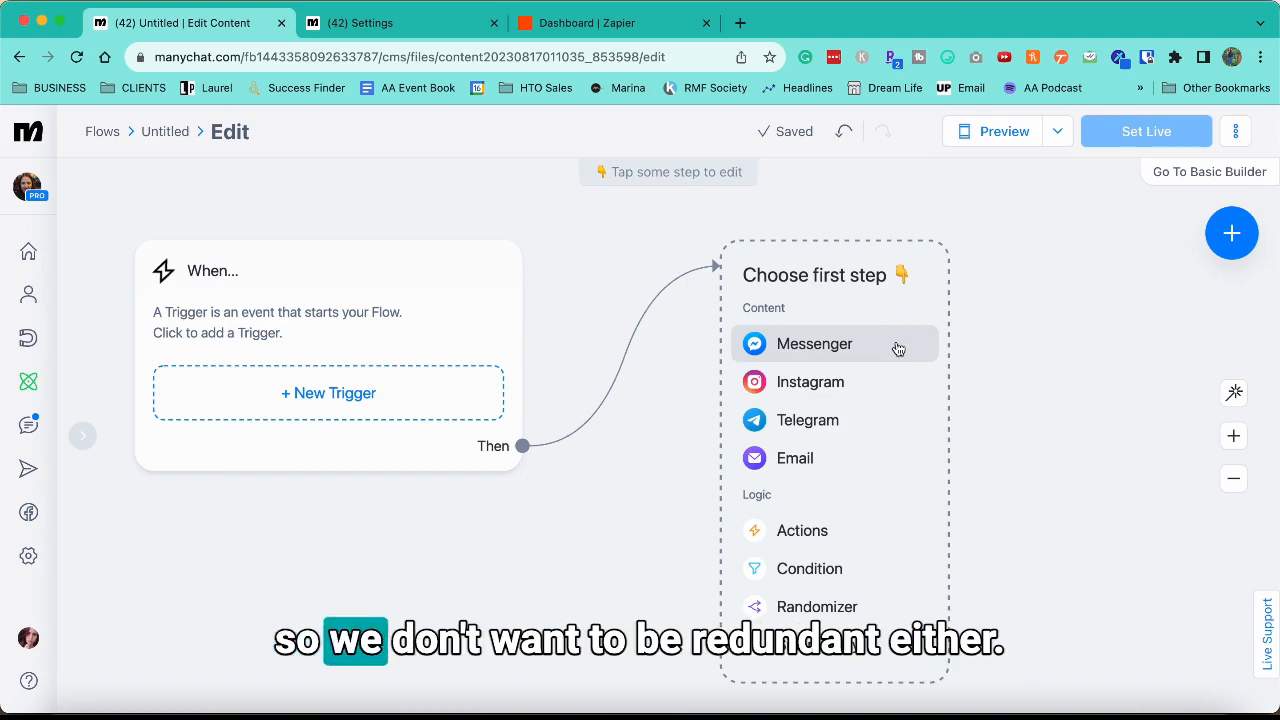
click(417, 298)
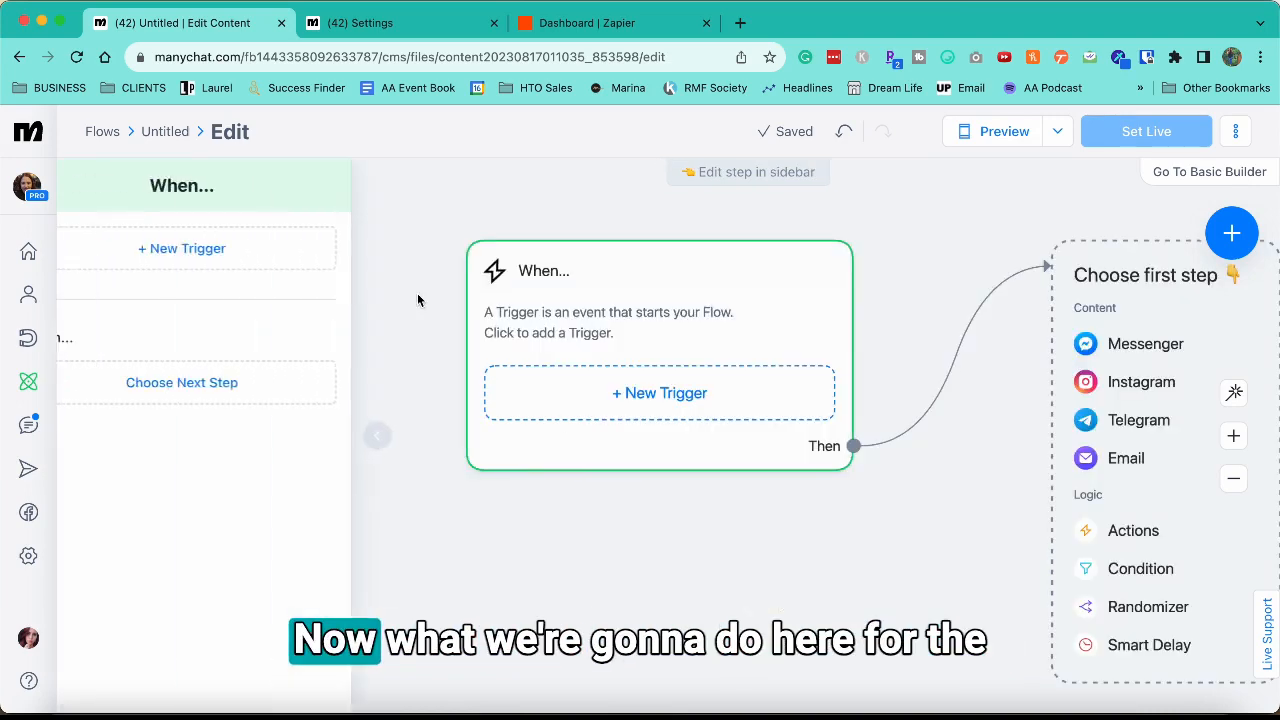
click(246, 258)
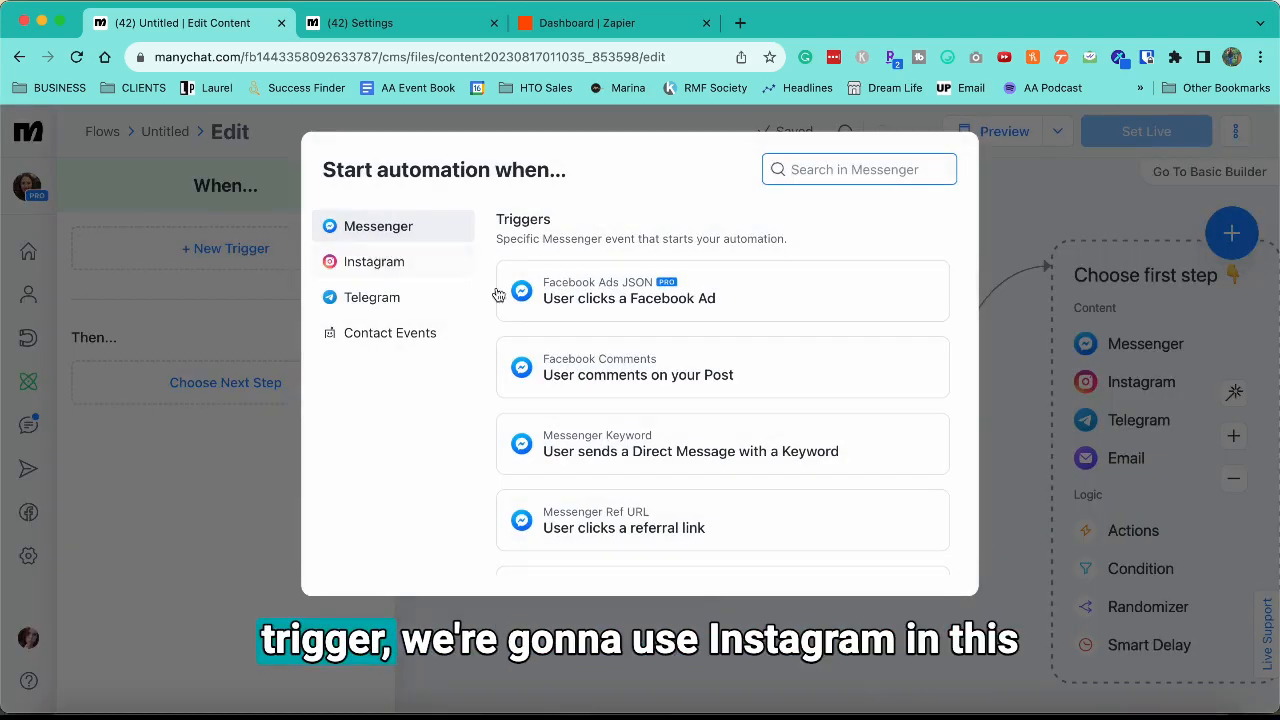
click(419, 267)
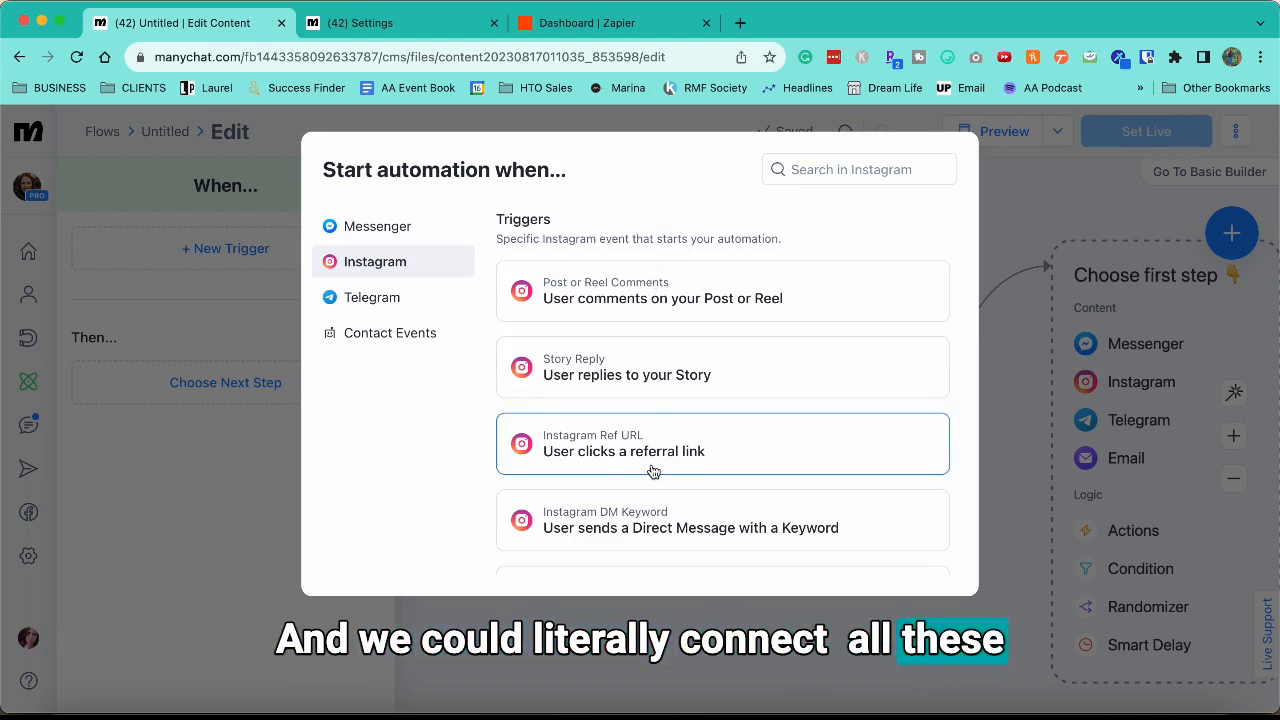
scroll(651, 571, down, 1)
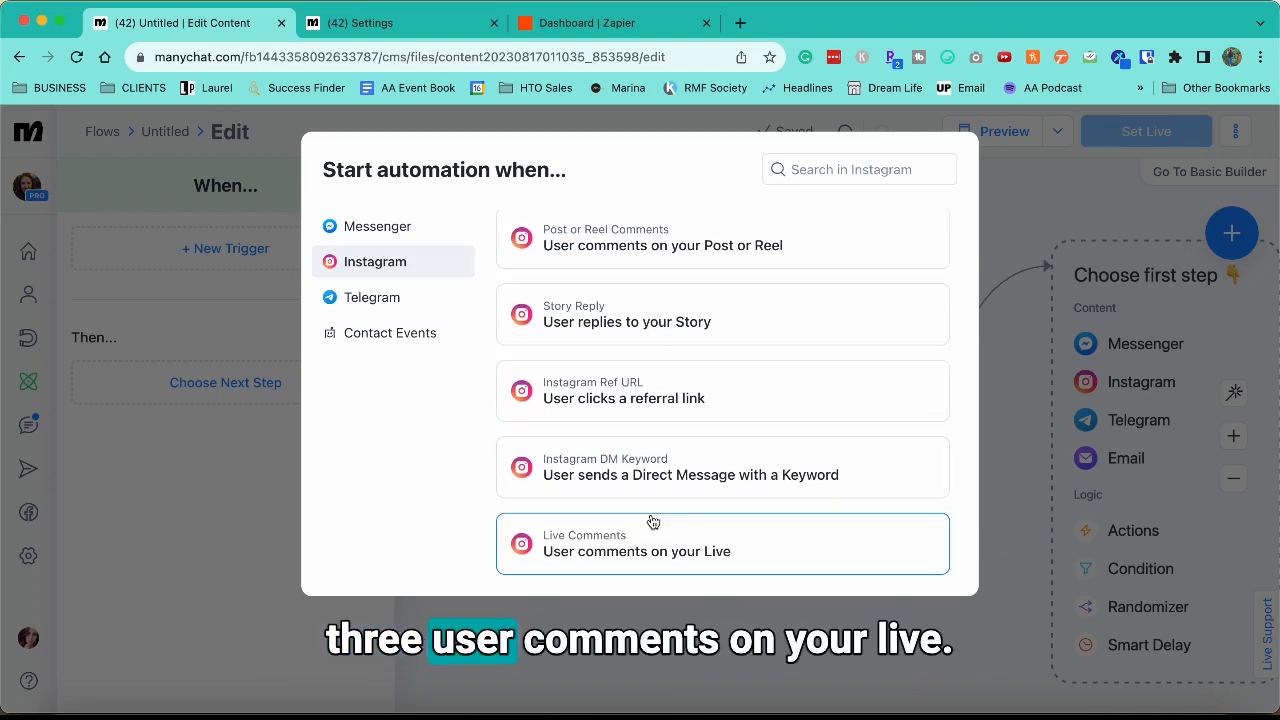
click(728, 490)
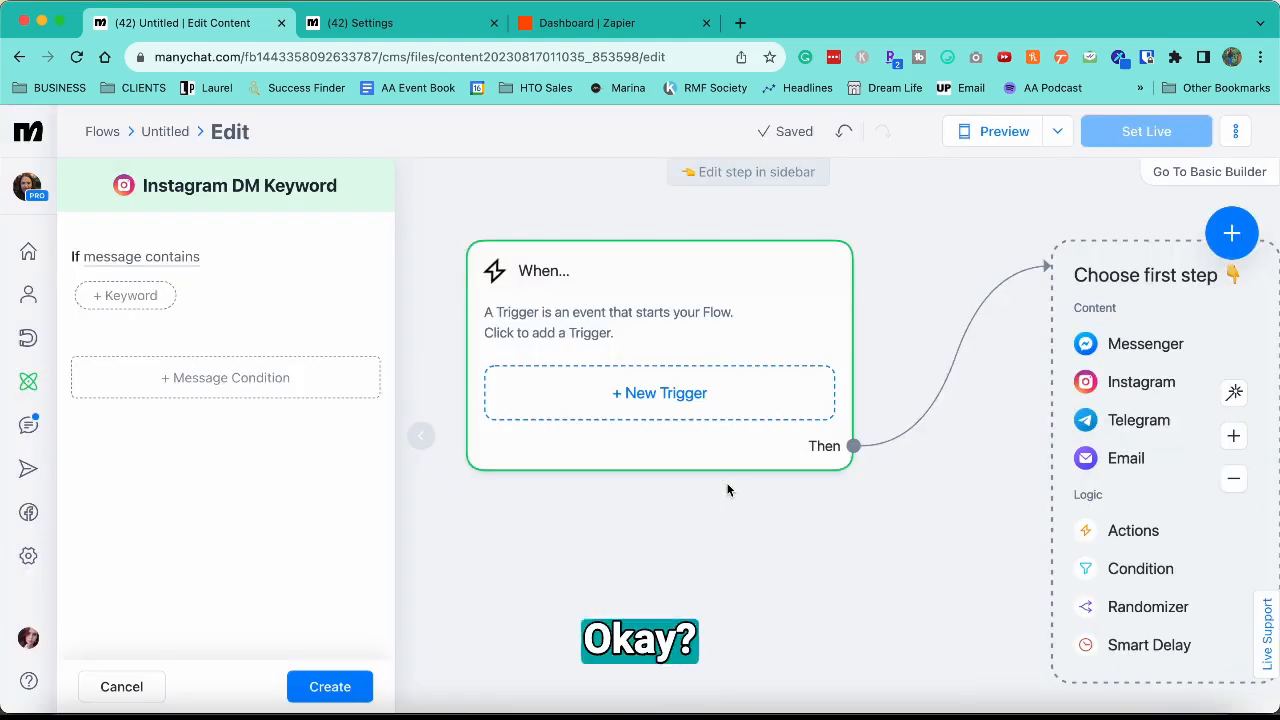
Step: Set the keyword trigger's condition to "message is" with the keywords SUMMIT and summit, and create the trigger
click(141, 257)
click(80, 288)
click(125, 295)
text(SUMMIT)
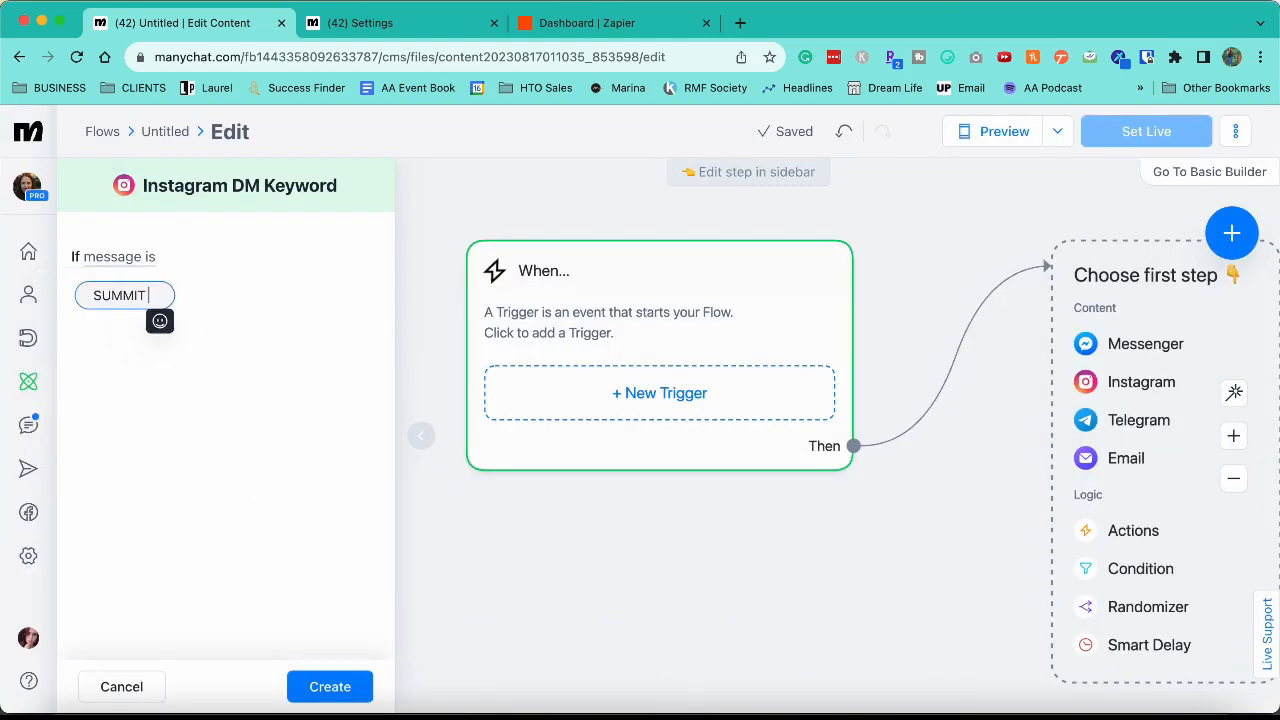
key(Return)
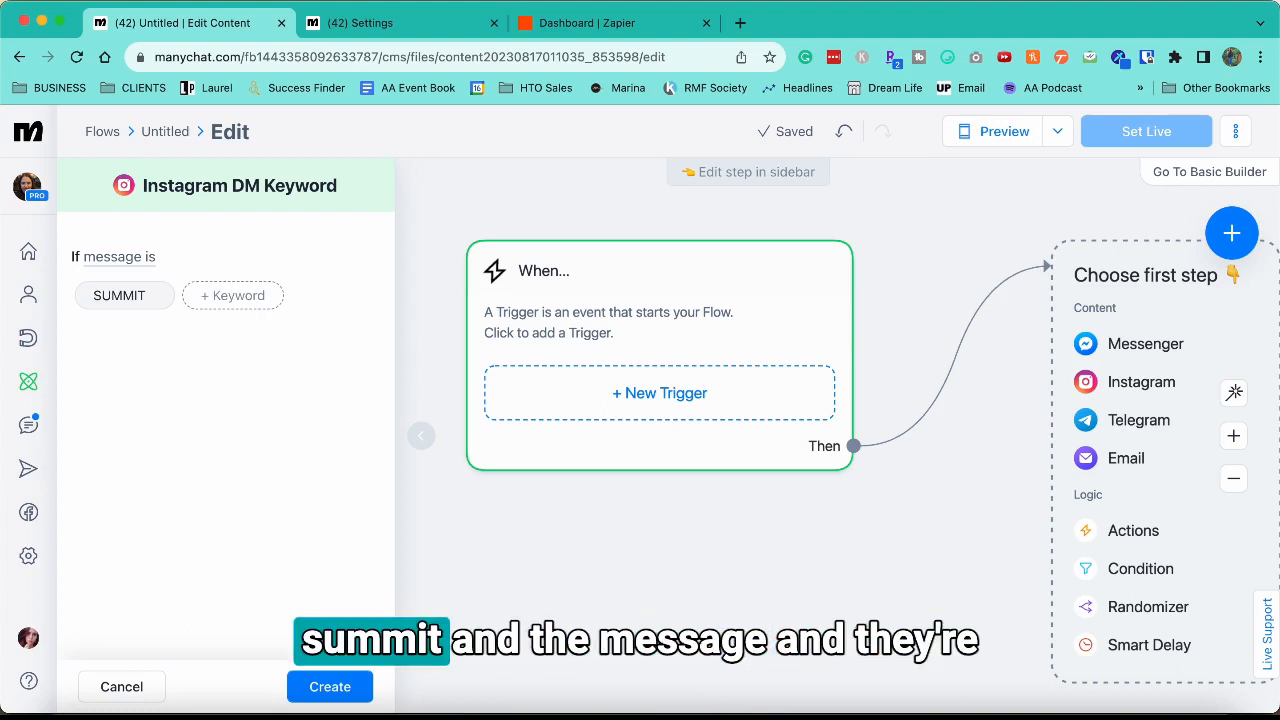
click(243, 296)
text(s)
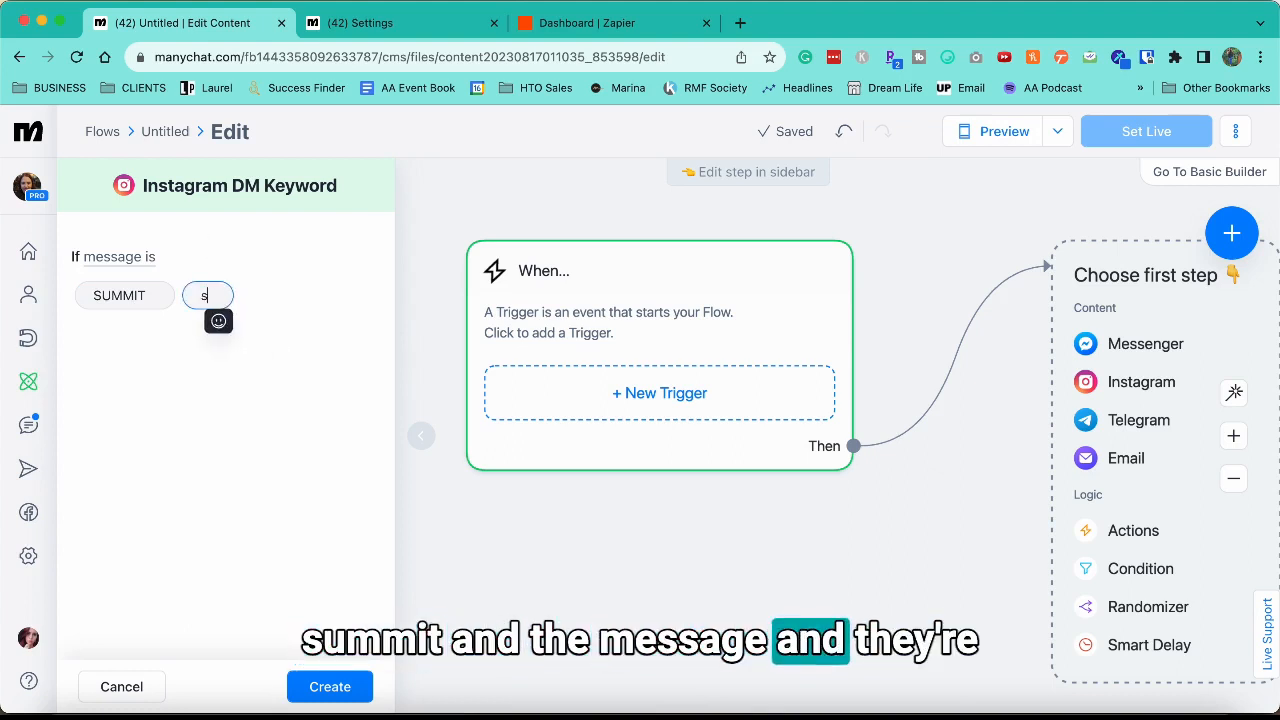
text(ummit)
key(Return)
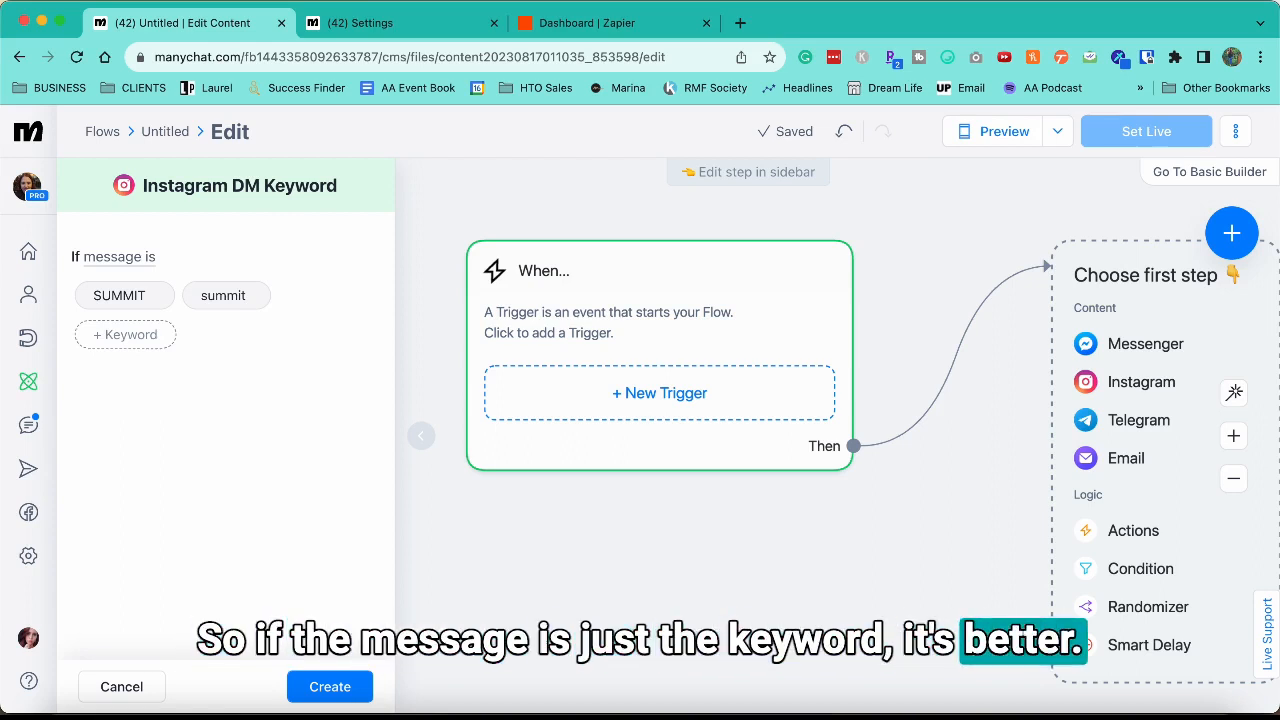
click(329, 688)
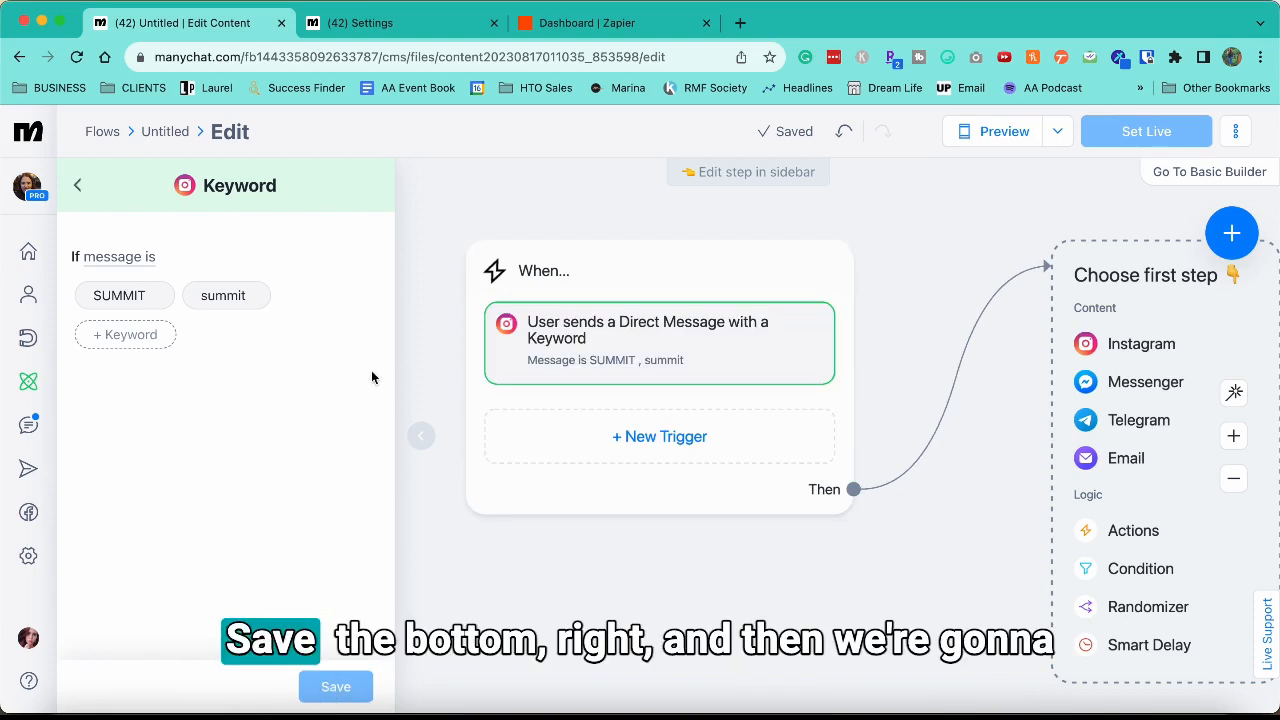
Step: Add an Instagram Send Message as the flow's first step after the keyword trigger
click(421, 435)
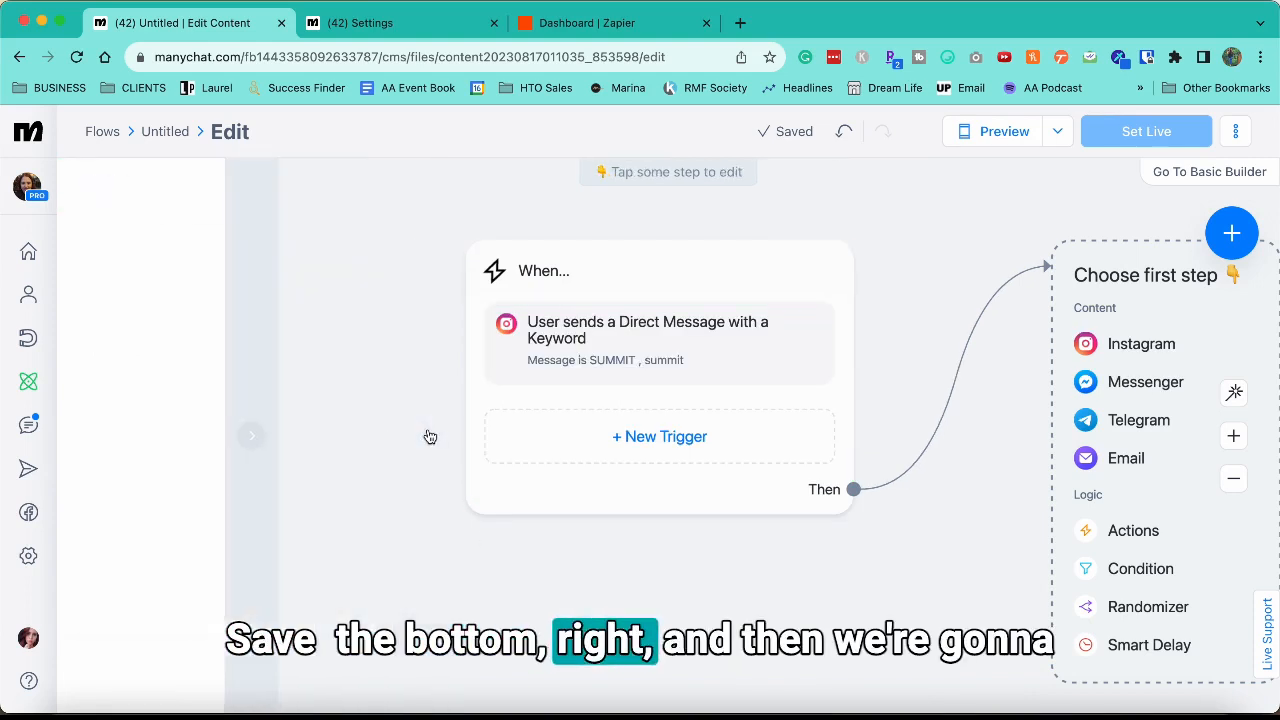
drag(988, 529, 537, 506)
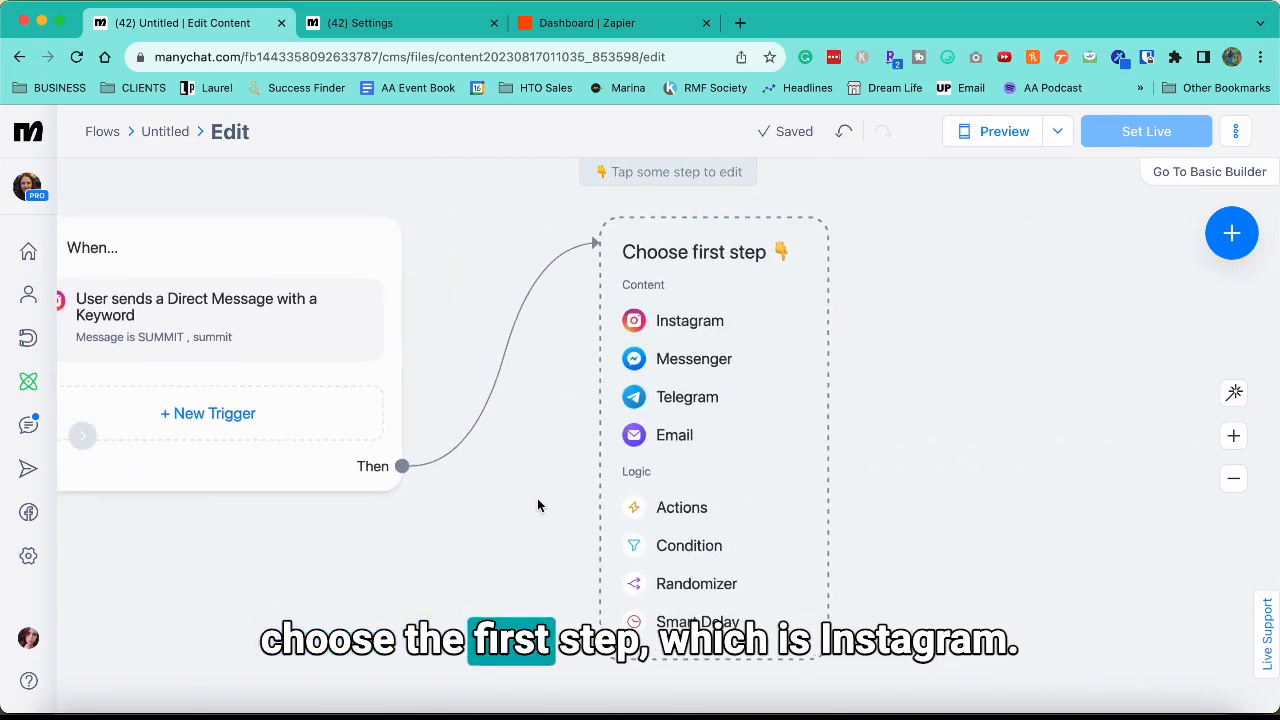
click(690, 321)
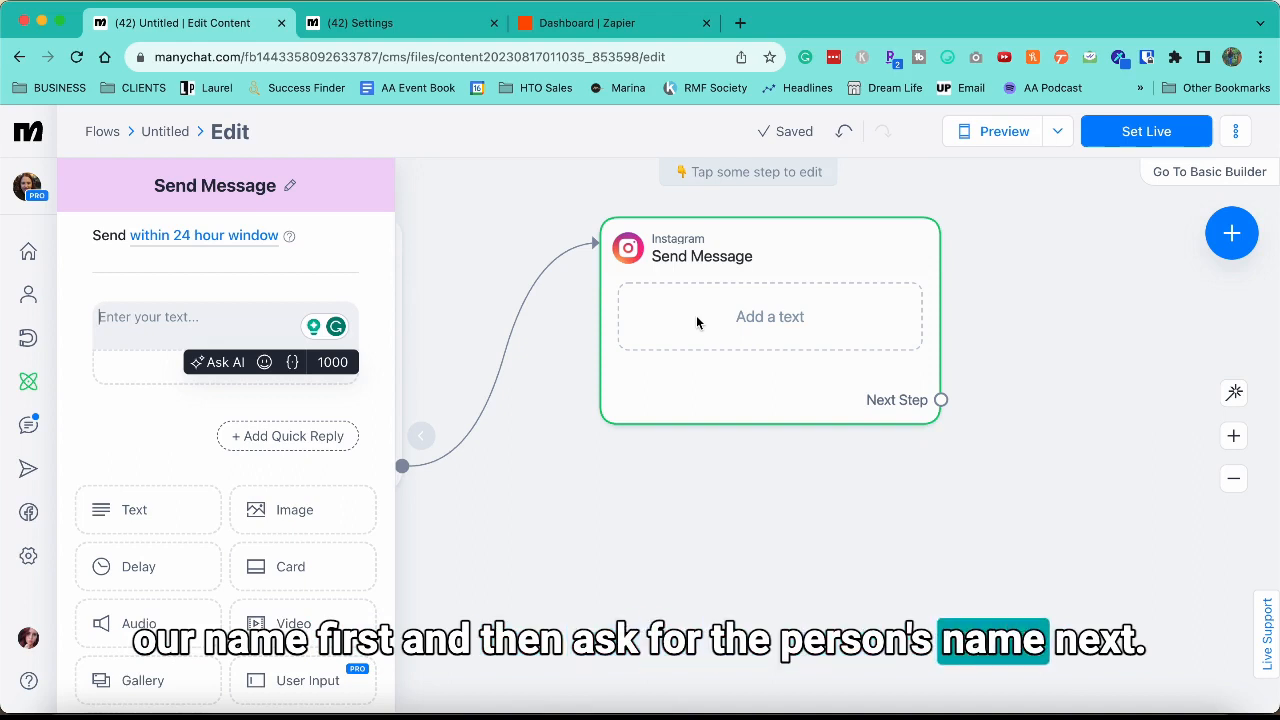
Step: Write the message text "Hey there! We are excited you want to register for the Chatbots For Coaches Summit 🥳"
click(219, 318)
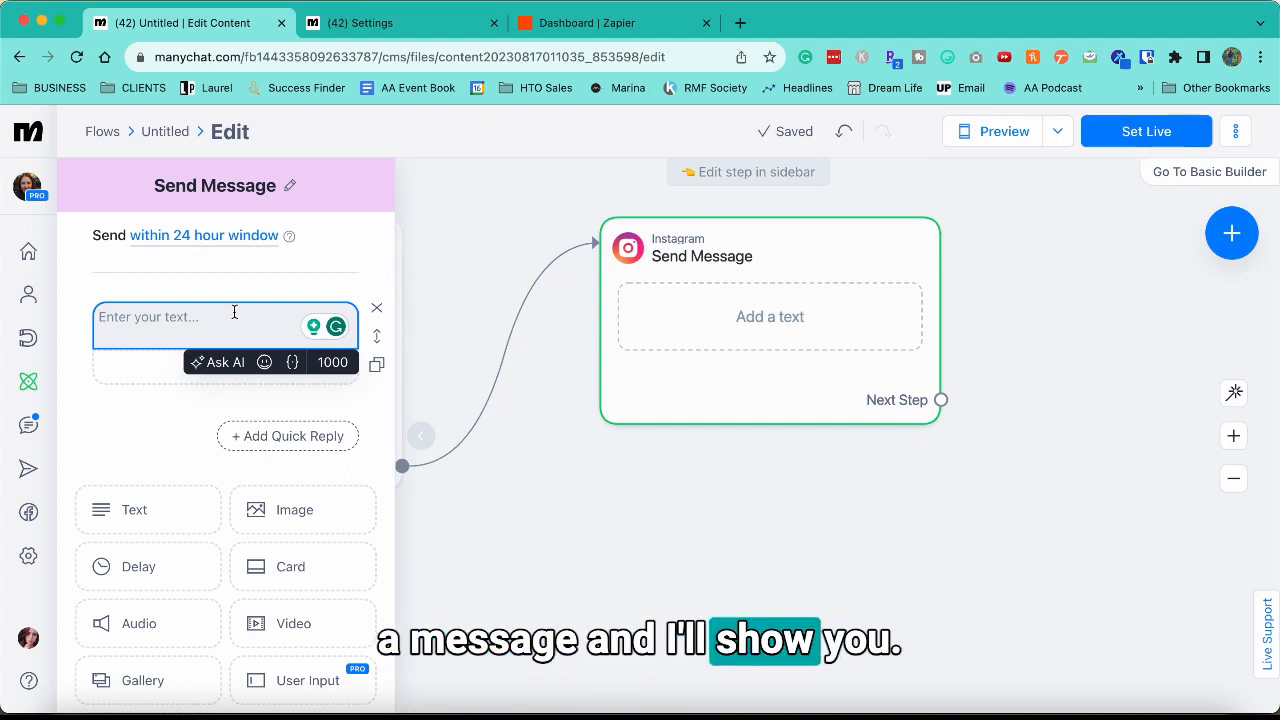
text(Hey there )
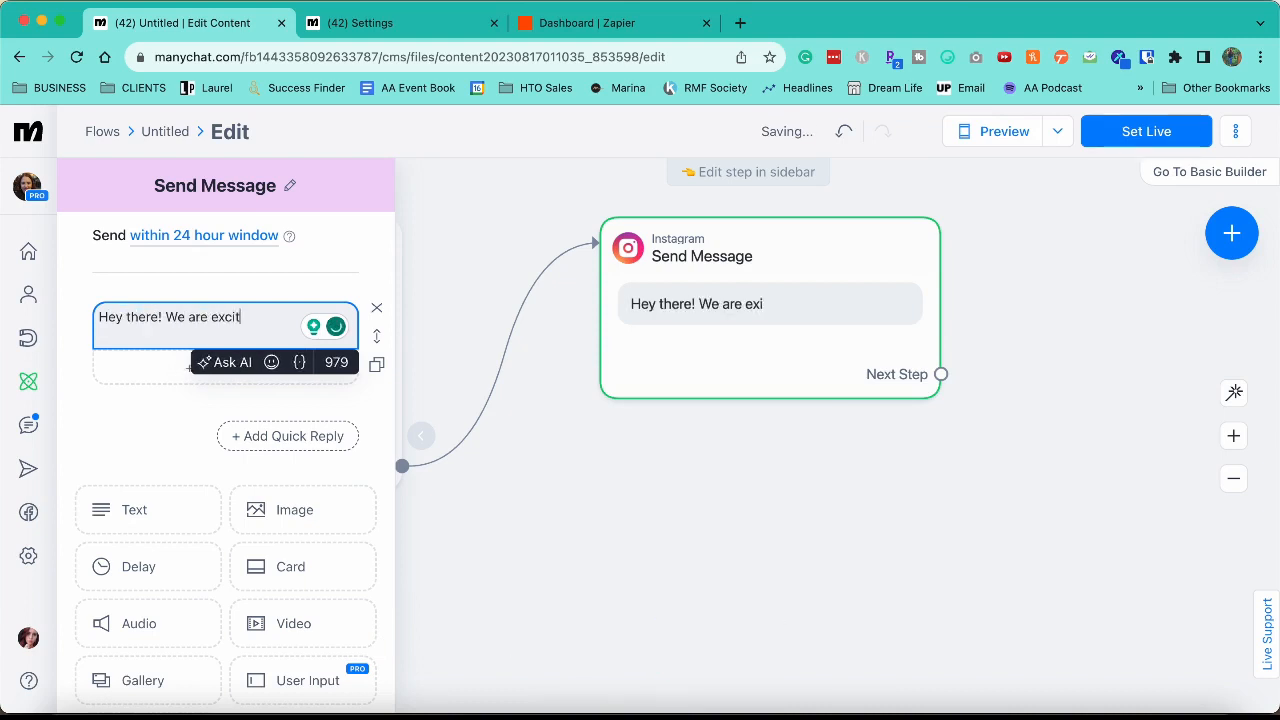
text(ter for the Chatbots For)
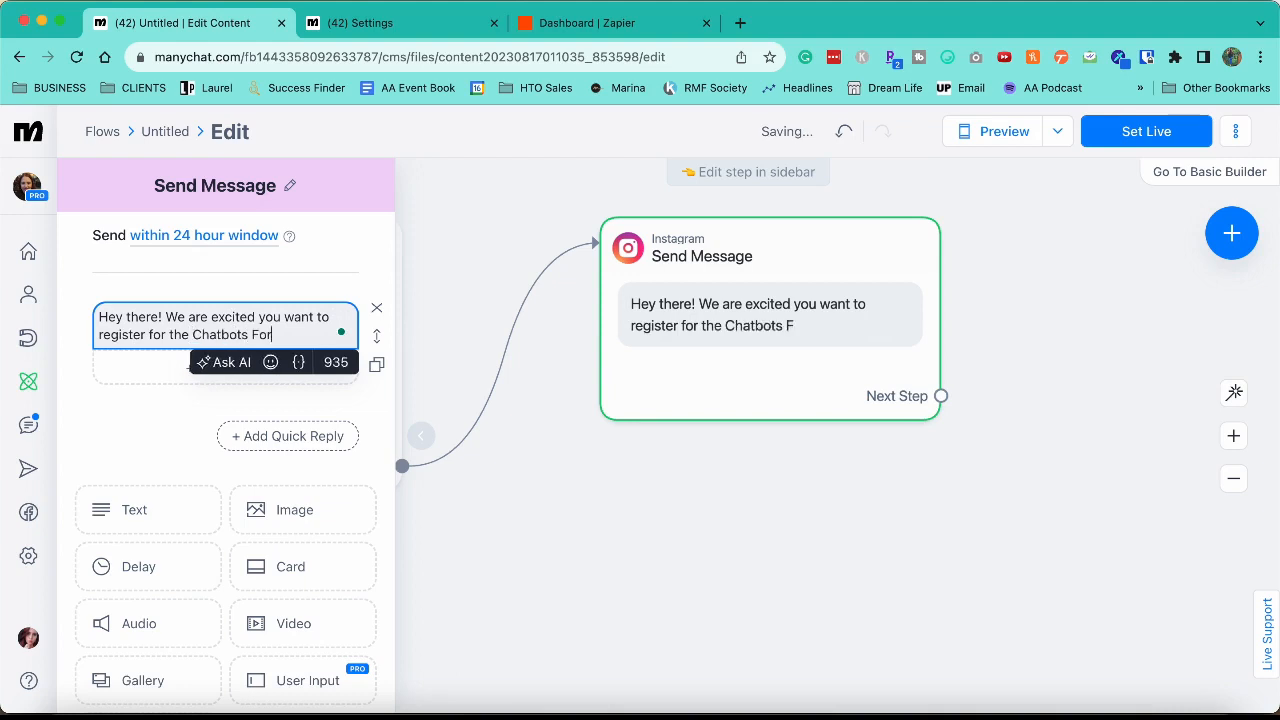
text(mmit)
click(949, 59)
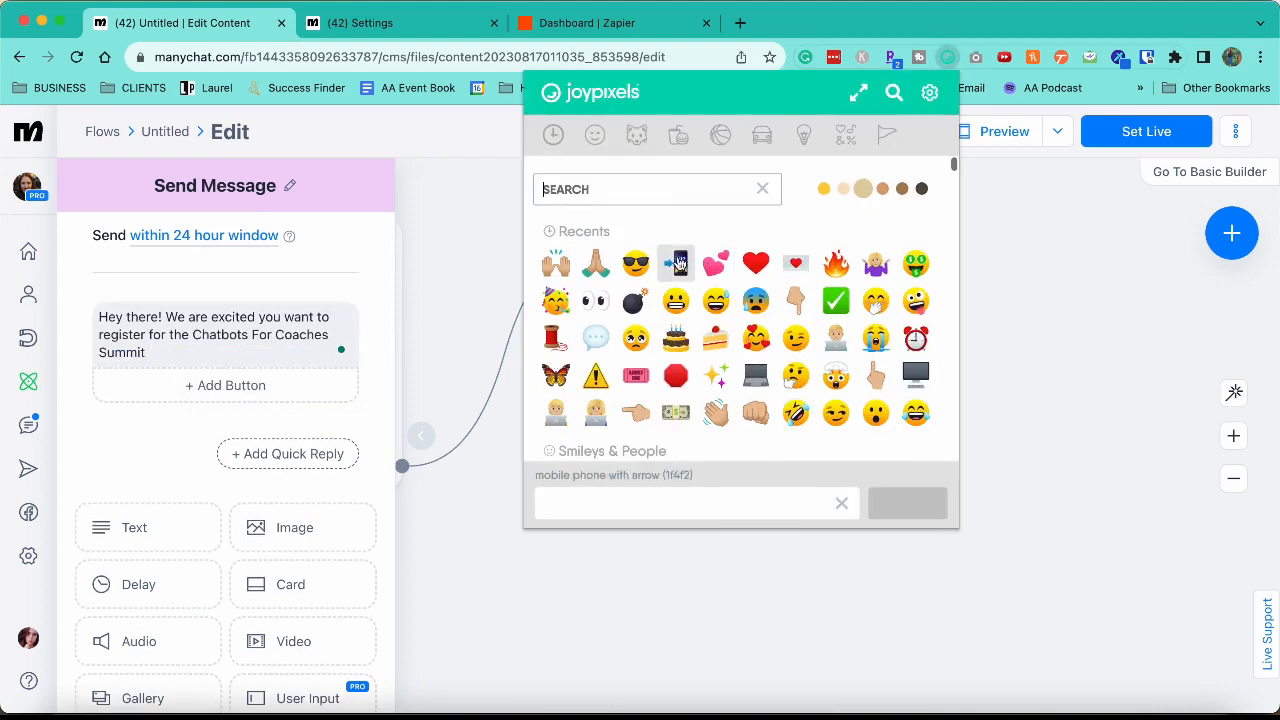
click(559, 298)
click(272, 351)
text(🥳)
Step: Add a second paragraph to the message: "My name is Kat 🧚 the Bot I will be assisting you today!", with a fairy emoji after the name
key(Return)
key(Return)
text(Ni)
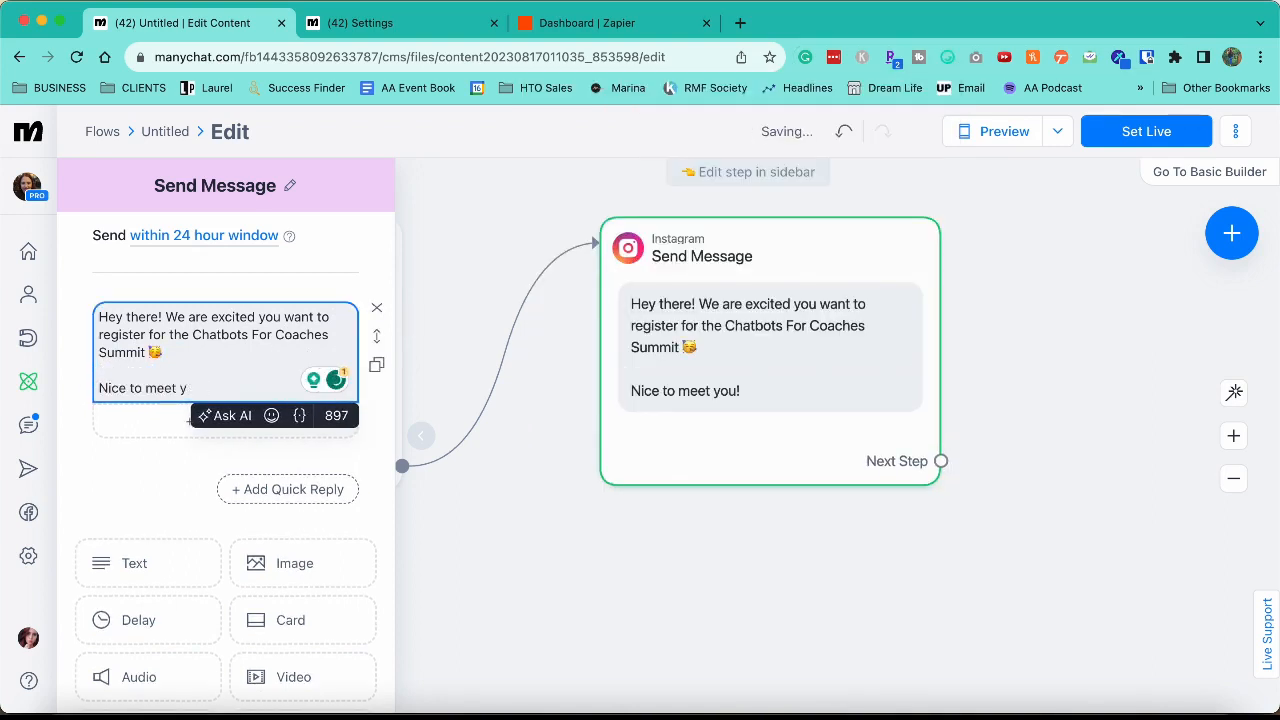
text(Kat)
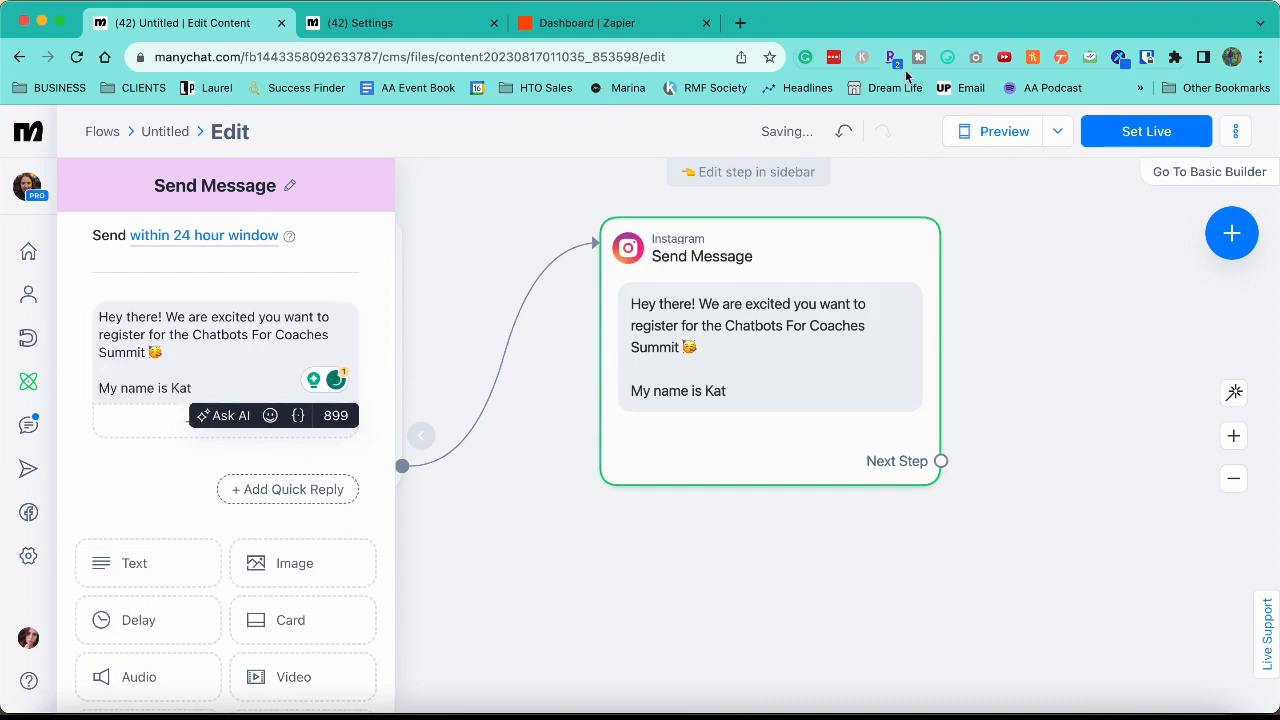
click(949, 59)
text(fairy)
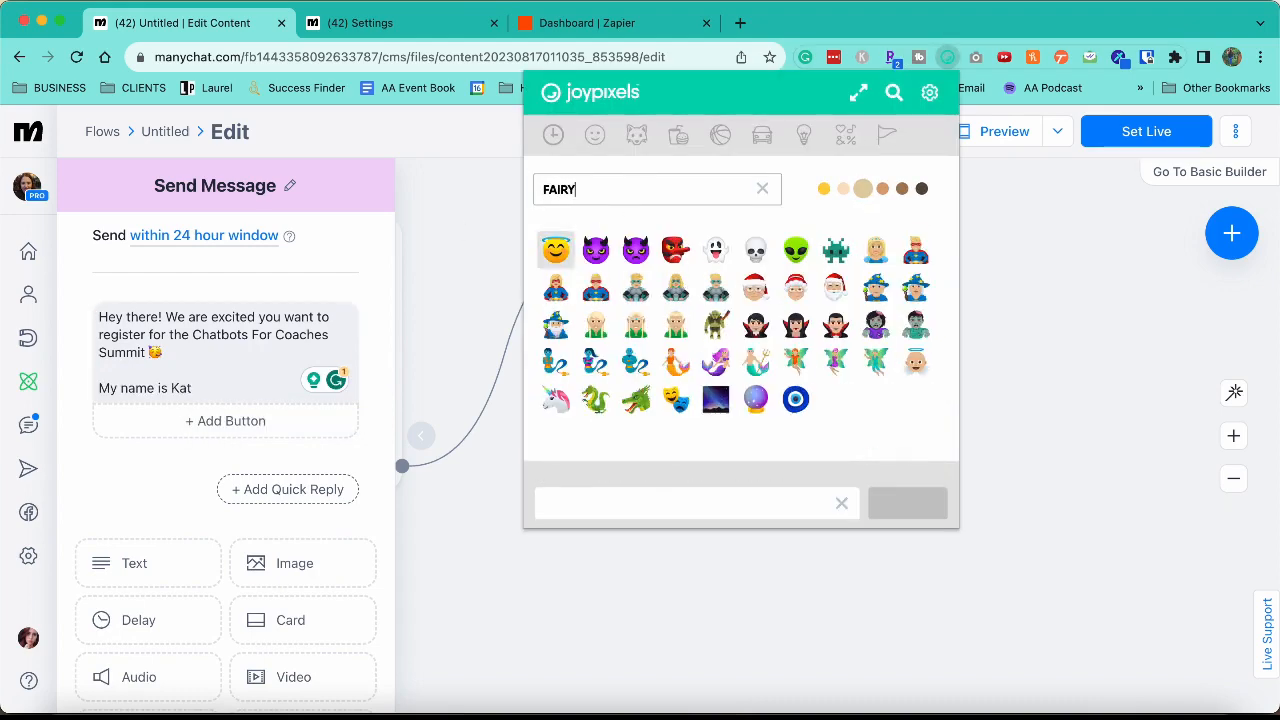
click(263, 399)
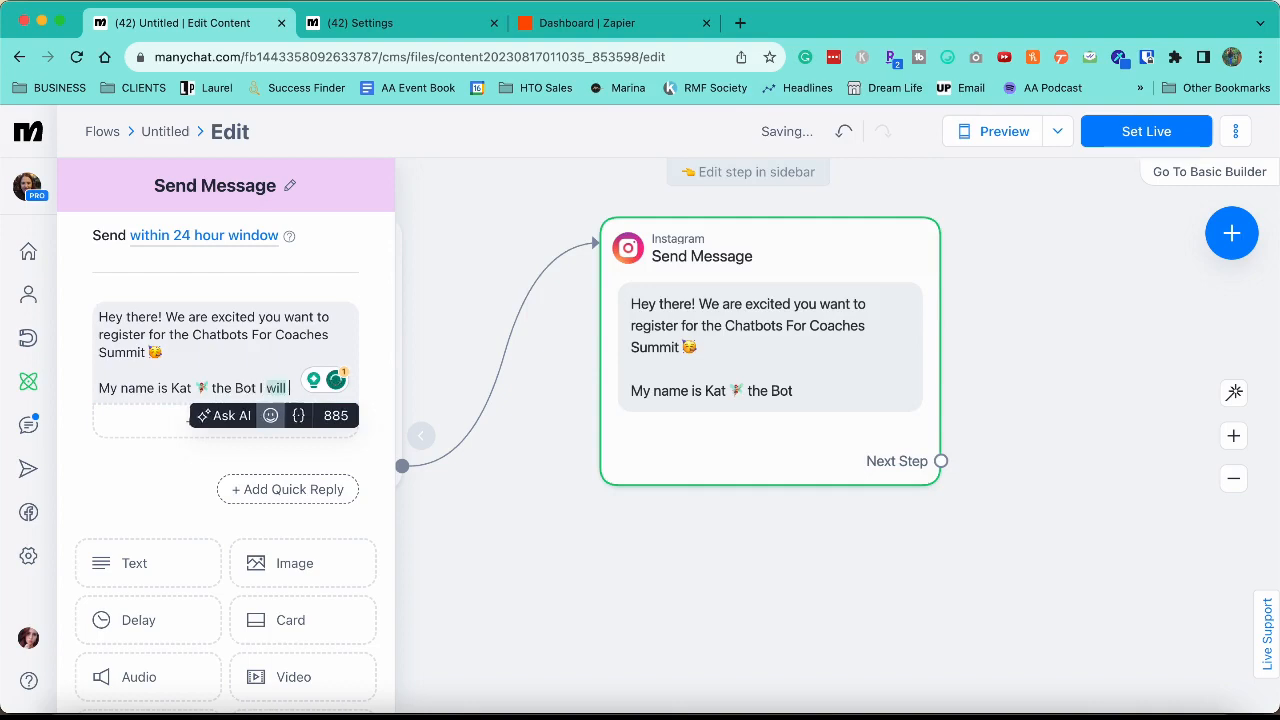
text(assisting you today)
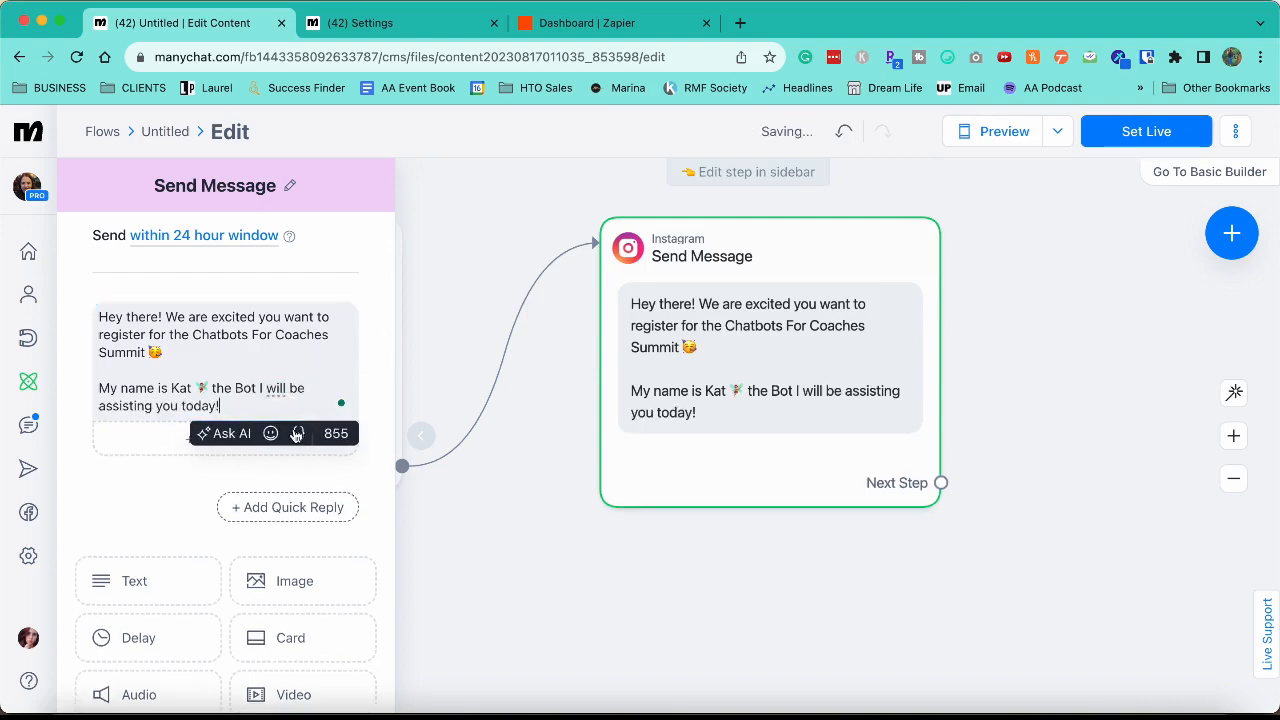
text(!)
Step: Add a User Input block below the greeting text and open its question for editing
scroll(263, 486, down, 3)
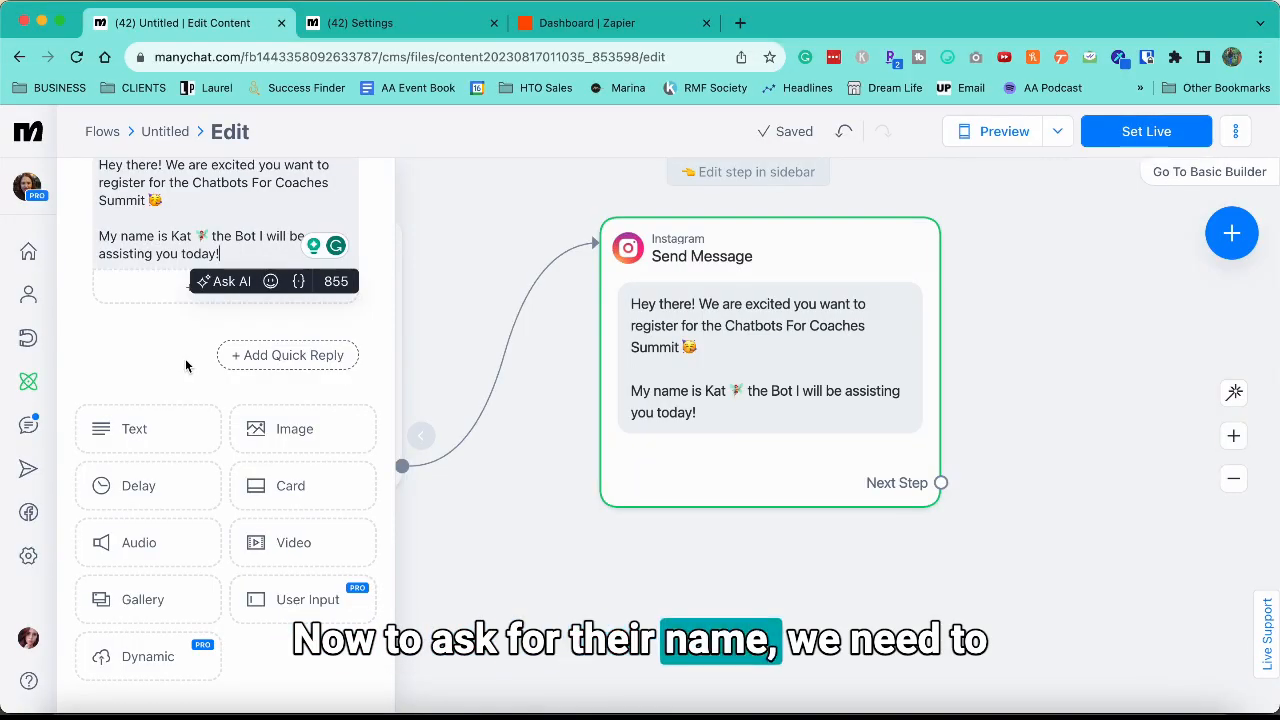
click(306, 605)
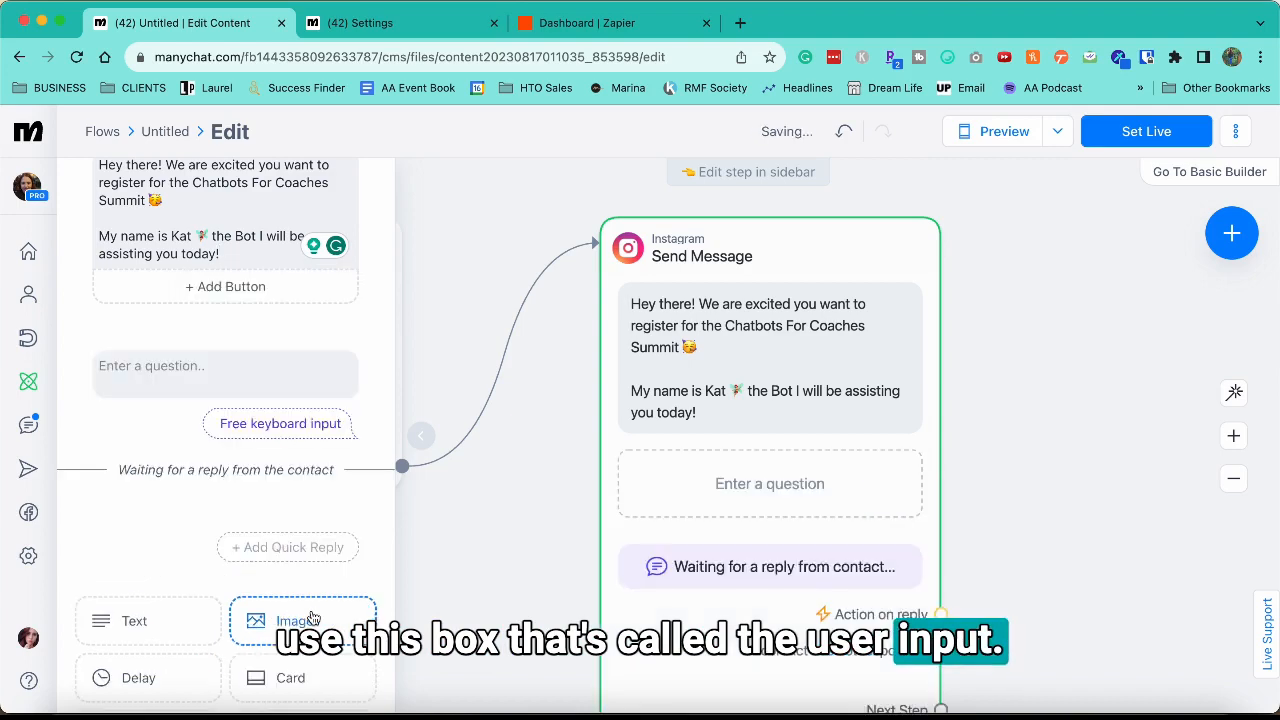
click(200, 384)
Step: Add a 3-second delay to the message and place it between the greeting text and the user input question
scroll(200, 366, down, 2)
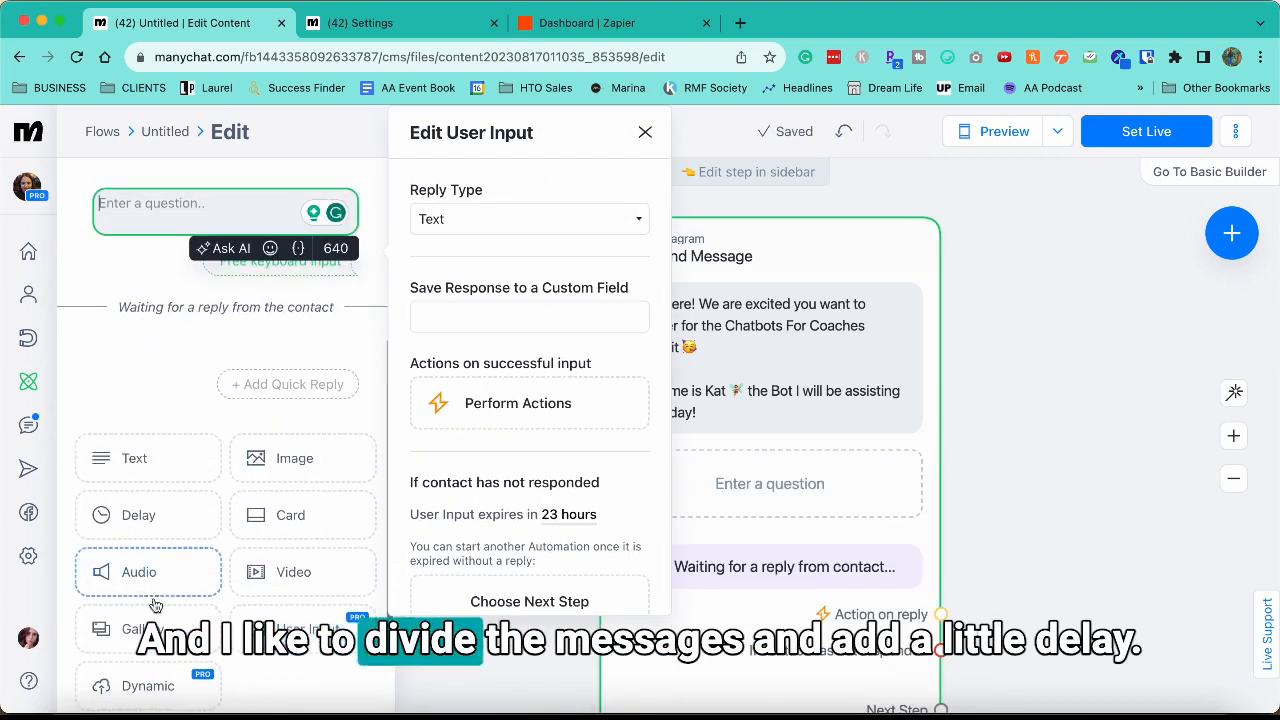
click(148, 515)
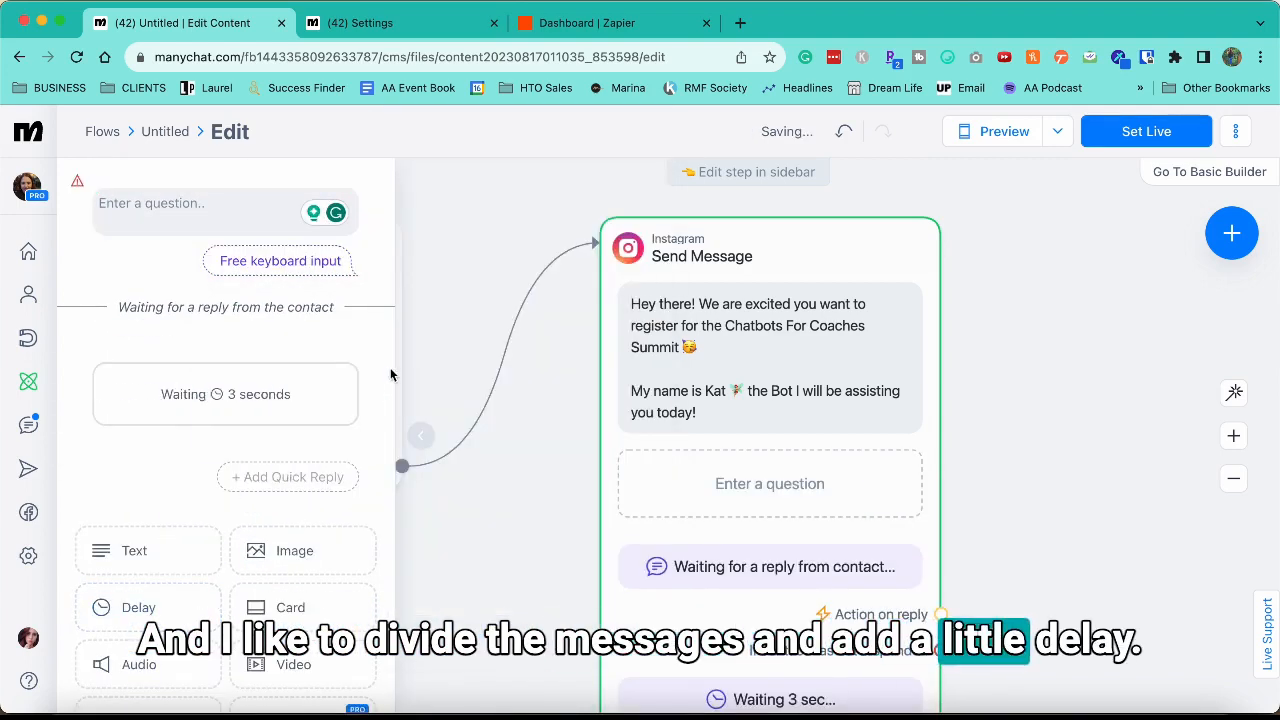
drag(316, 340, 306, 200)
drag(377, 394, 354, 222)
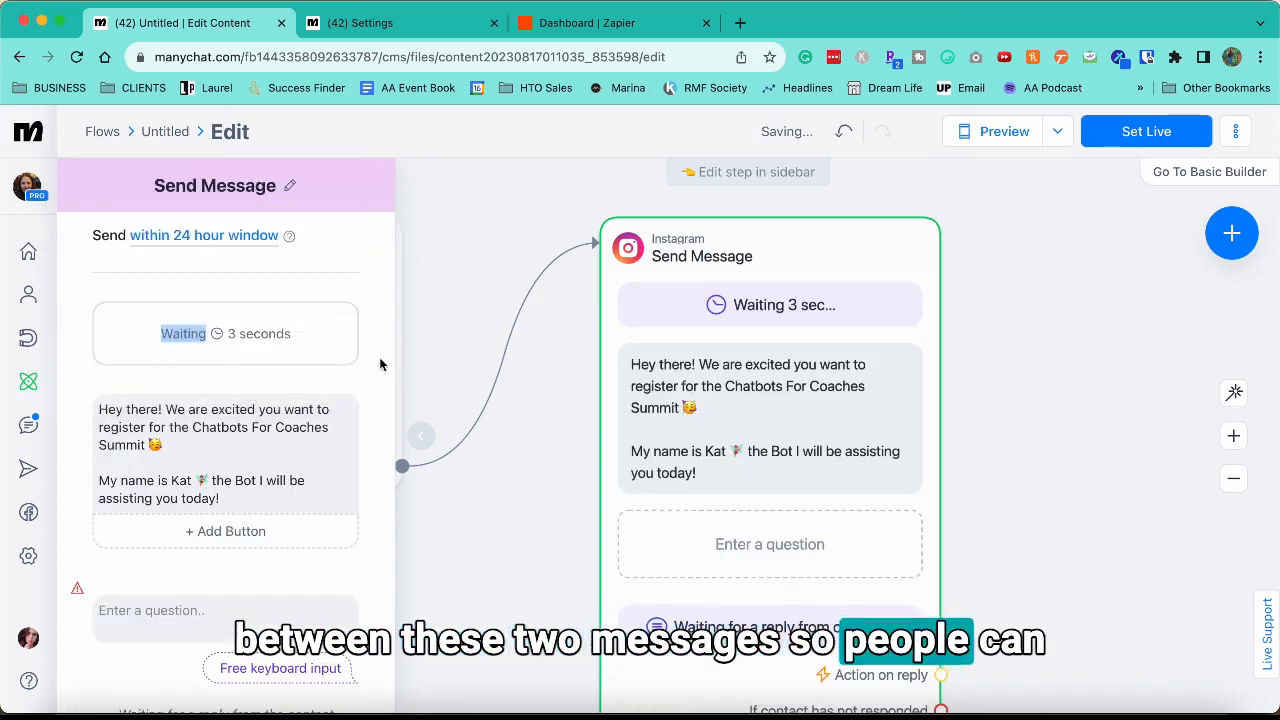
drag(373, 334, 346, 520)
Step: Put "Hey there!" on its own line in the greeting and add a waving hand emoji 👋🏼 after it
click(281, 352)
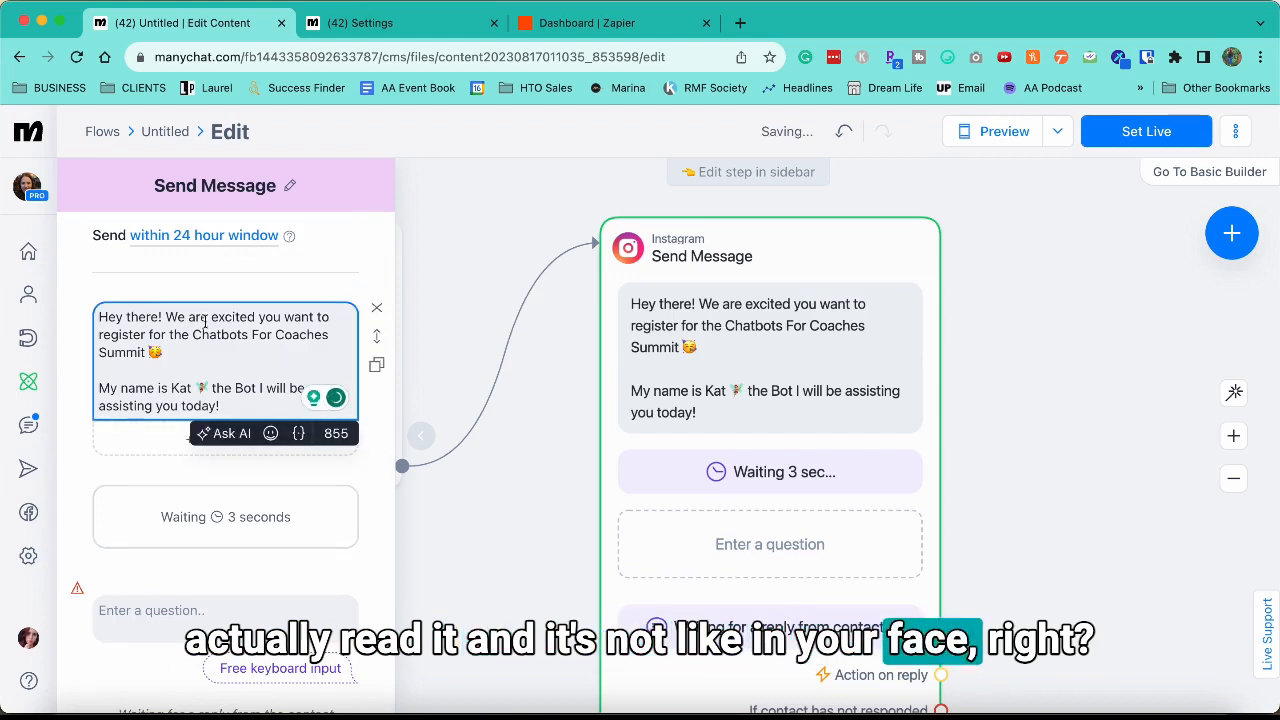
click(169, 317)
key(BackSpace)
key(Return)
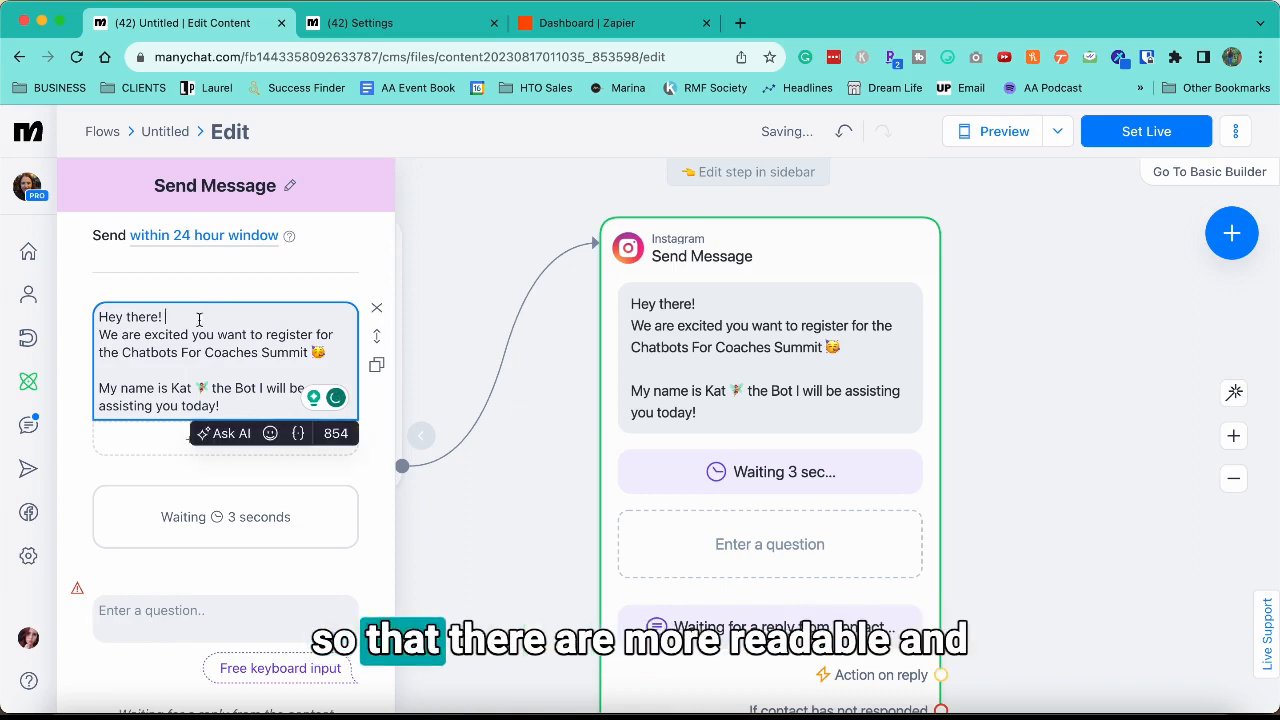
click(946, 58)
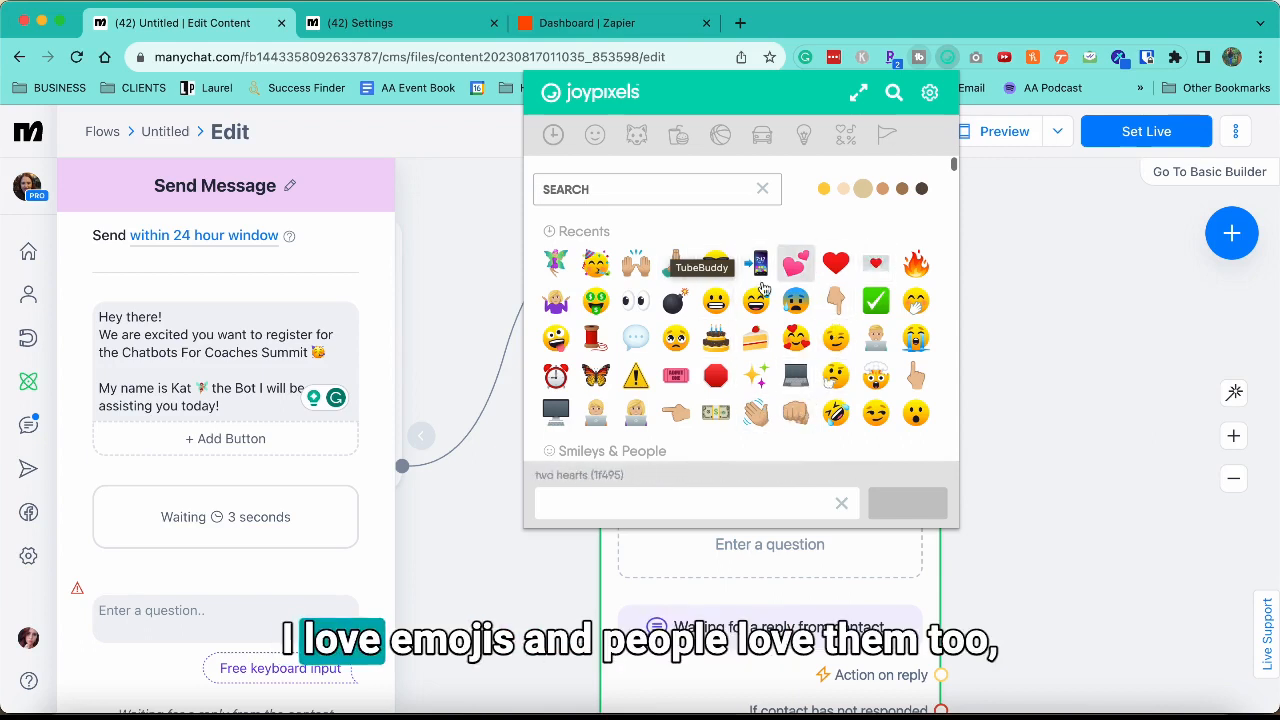
click(755, 412)
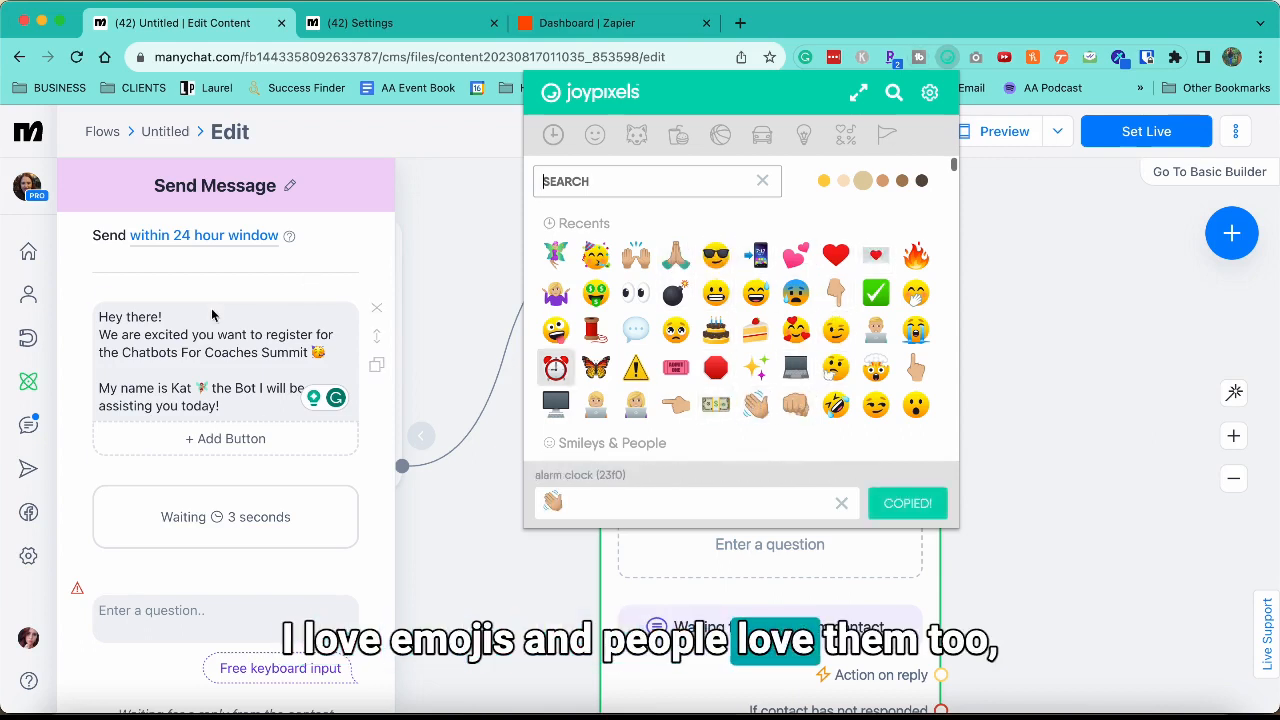
click(194, 317)
text(👋🏼)
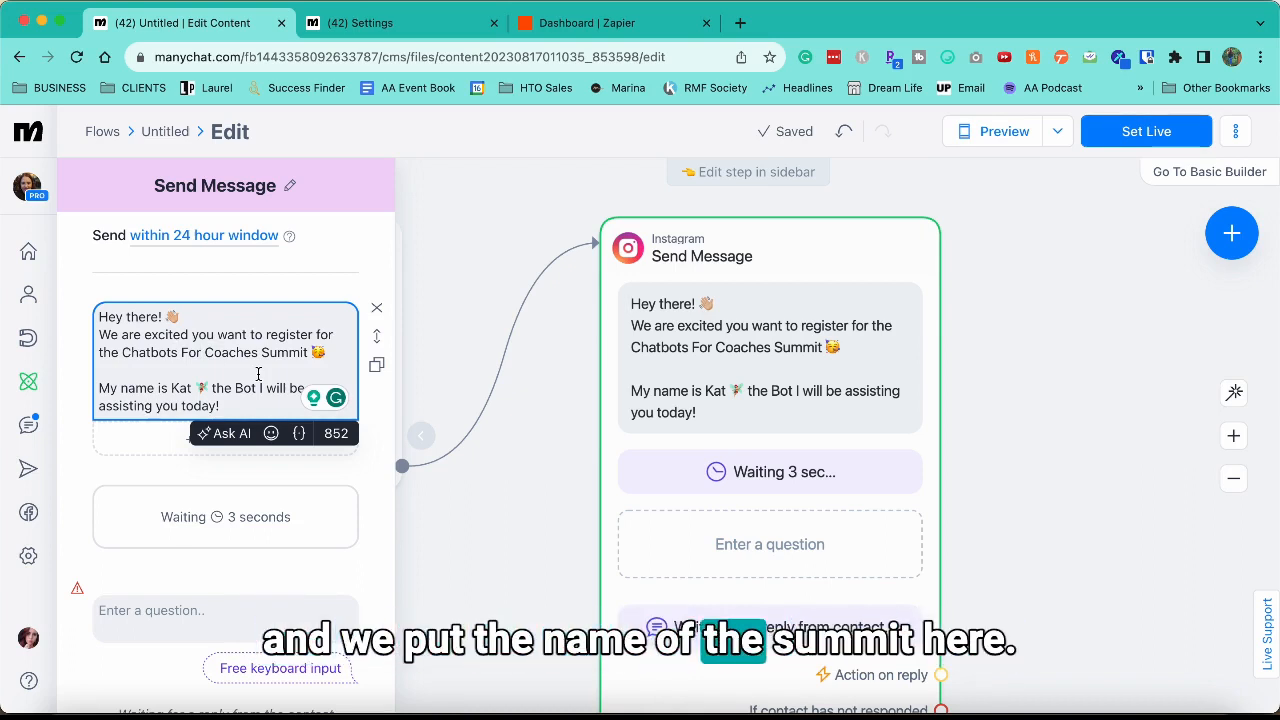
click(256, 348)
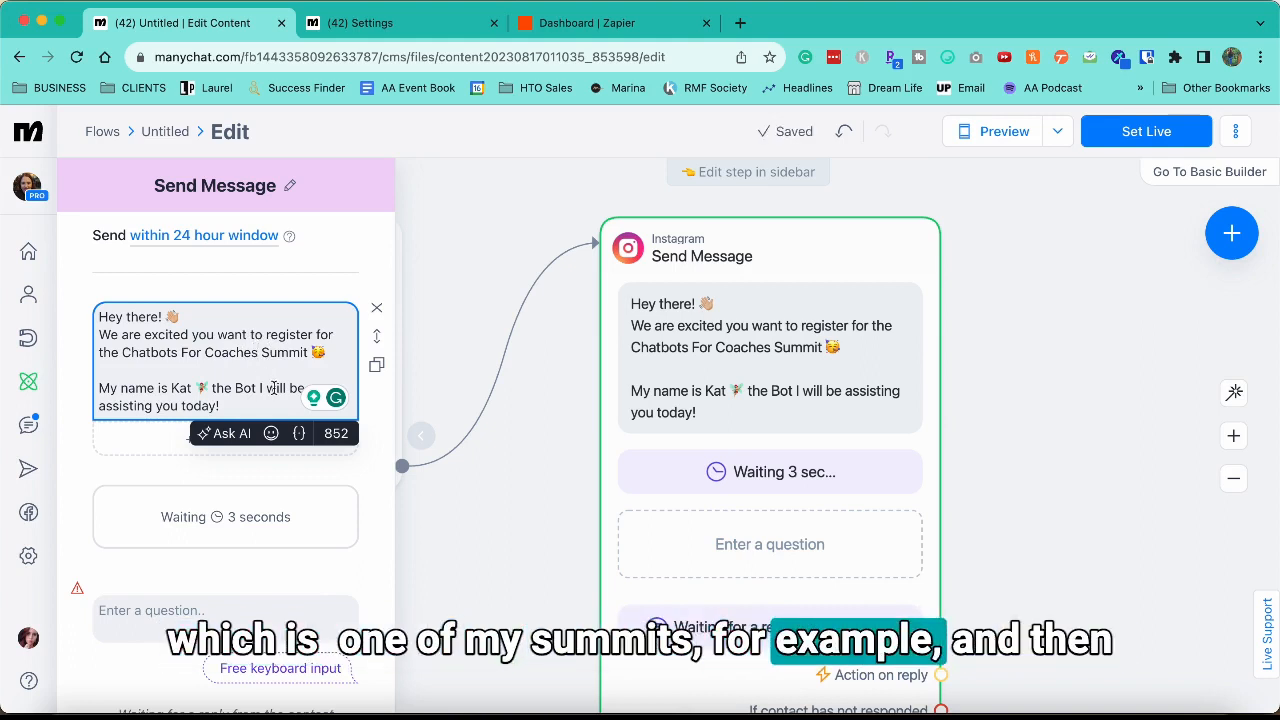
triple_click(172, 389)
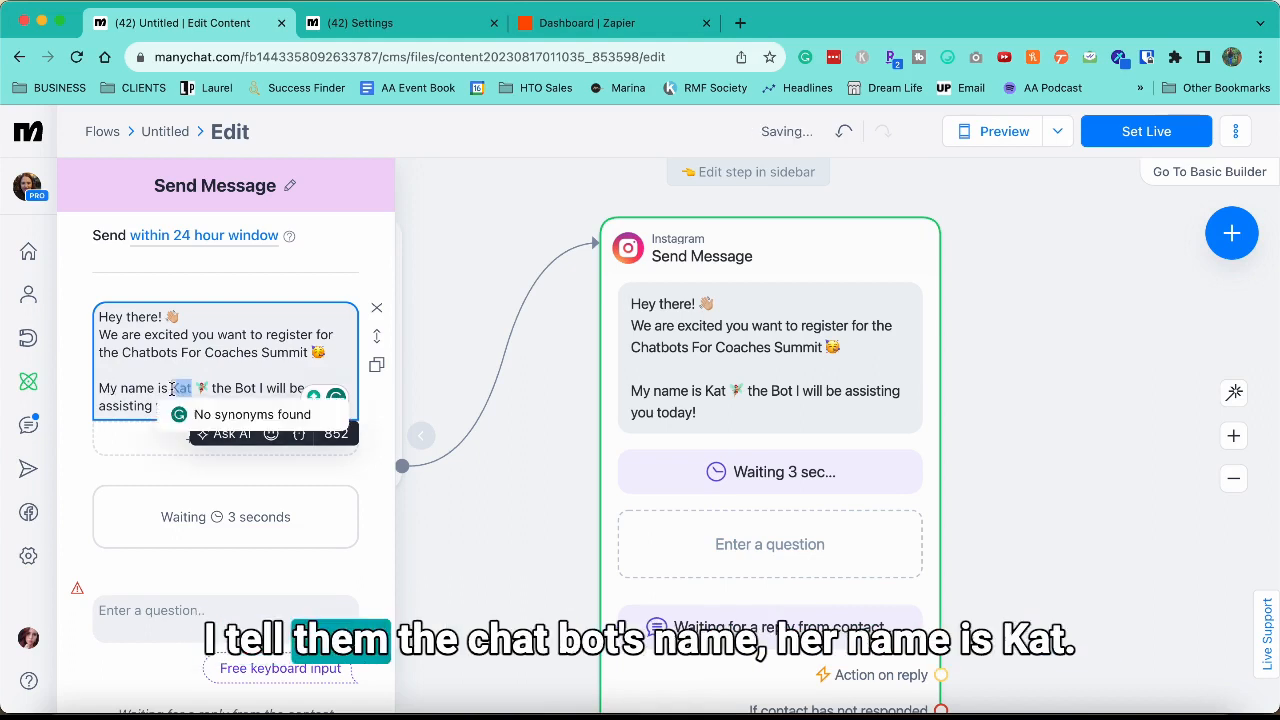
click(222, 378)
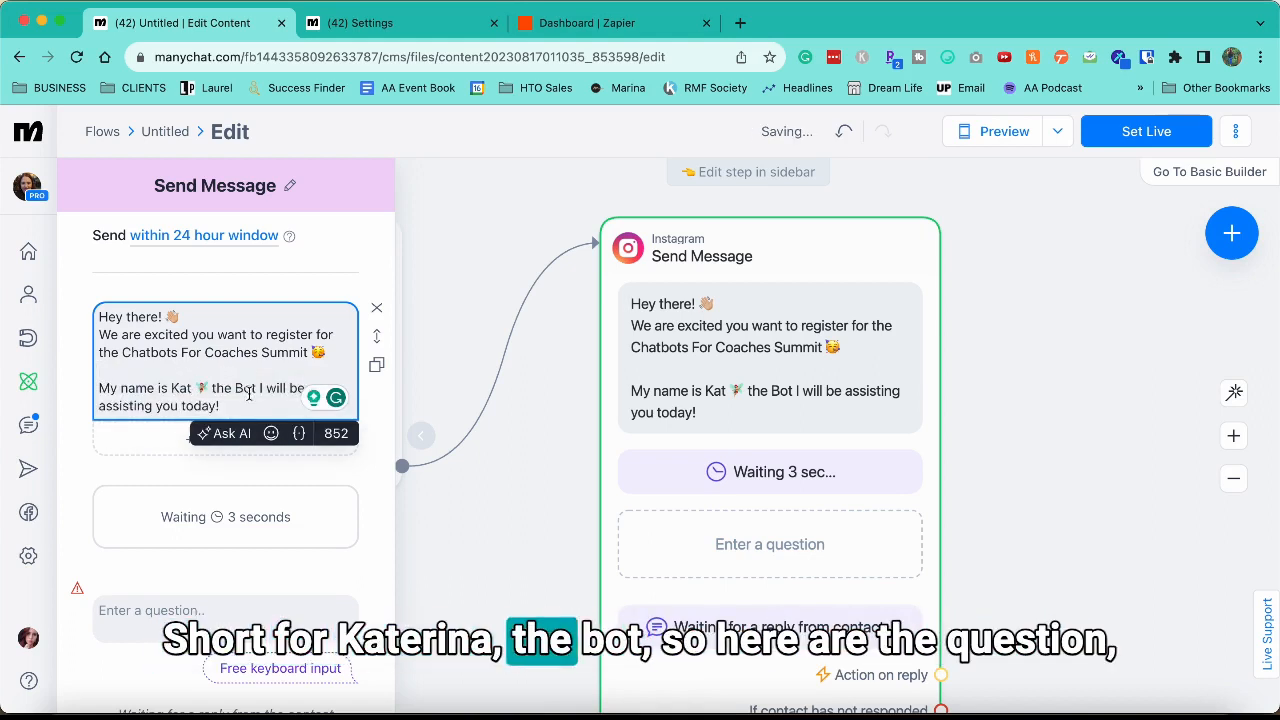
Step: Enter "What's your name?" as the user input question and set its reply type to First name
scroll(200, 440, down, 3)
click(165, 478)
click(165, 477)
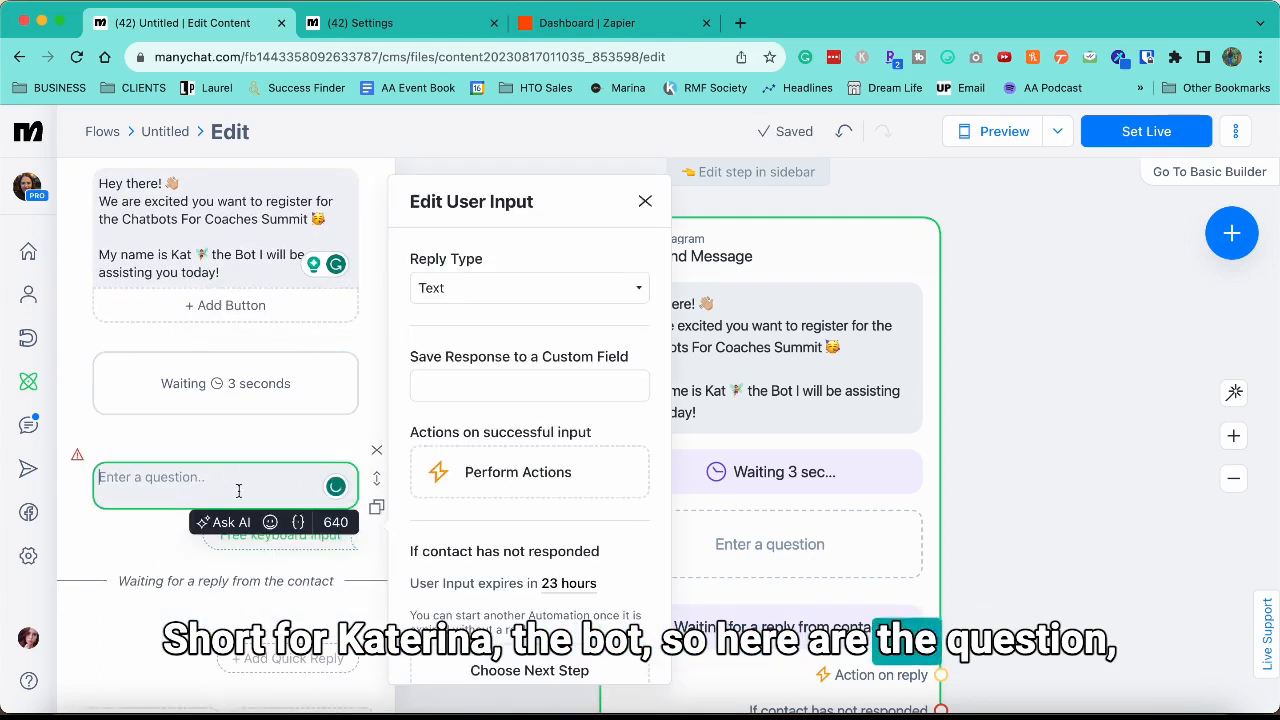
text(W)
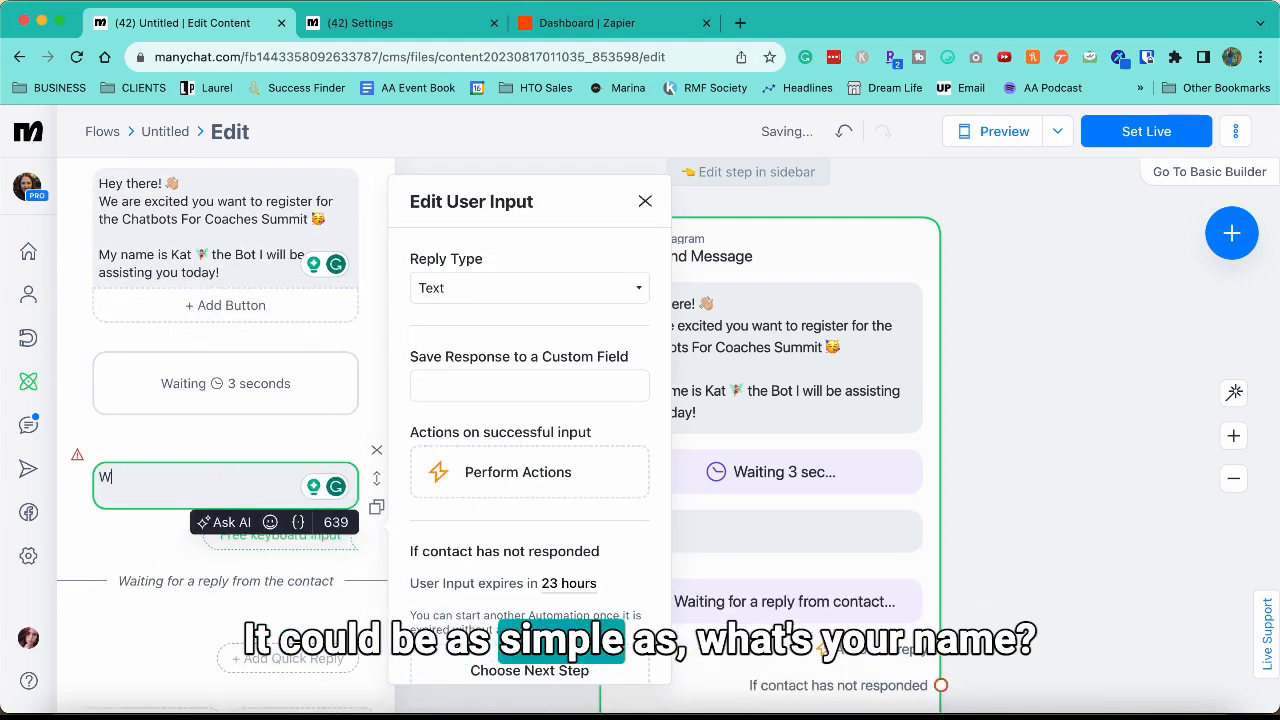
text(hat's your name?)
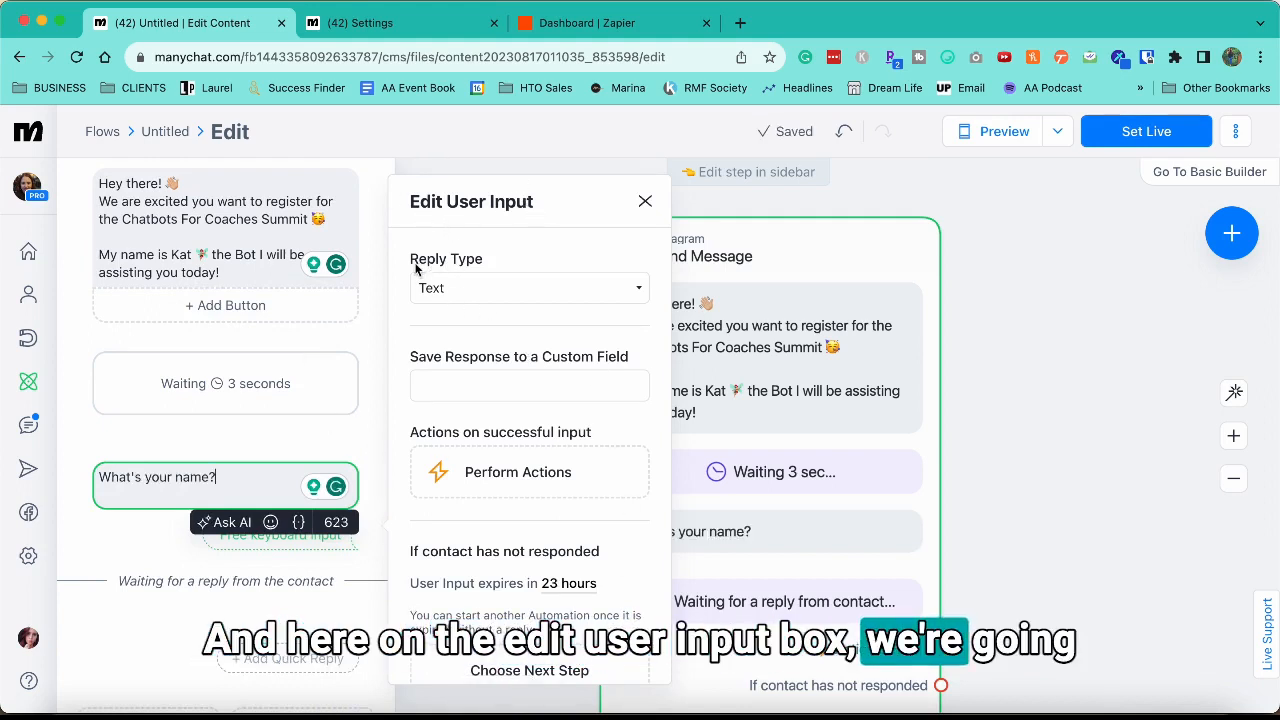
click(474, 292)
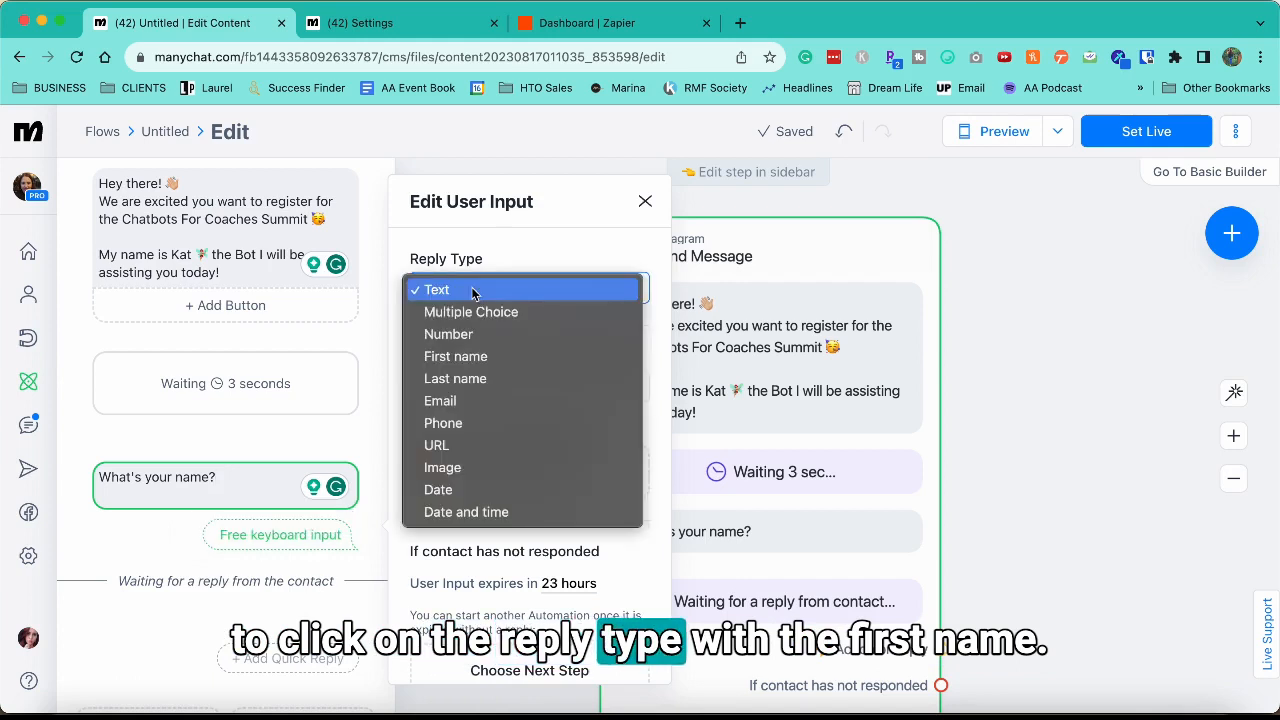
click(500, 362)
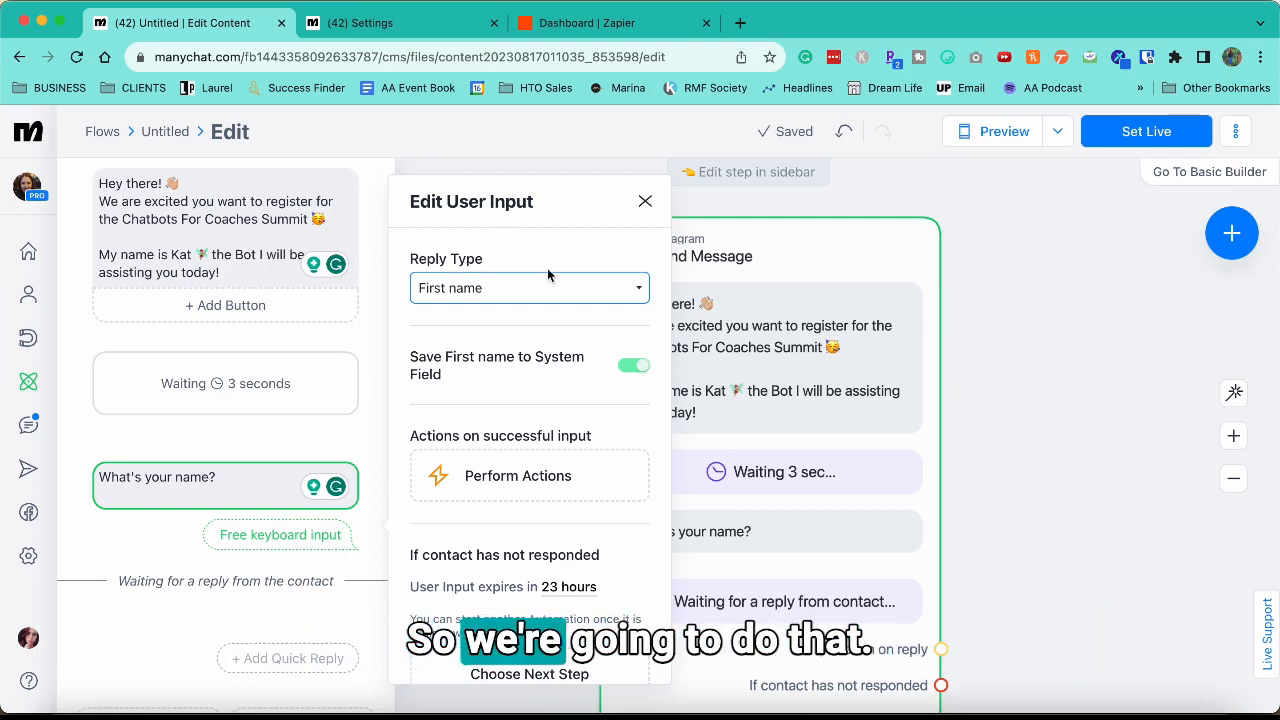
Step: Set the name question's user input to expire in 15 minutes if the contact has not responded
scroll(538, 390, down, 2)
scroll(535, 400, down, 2)
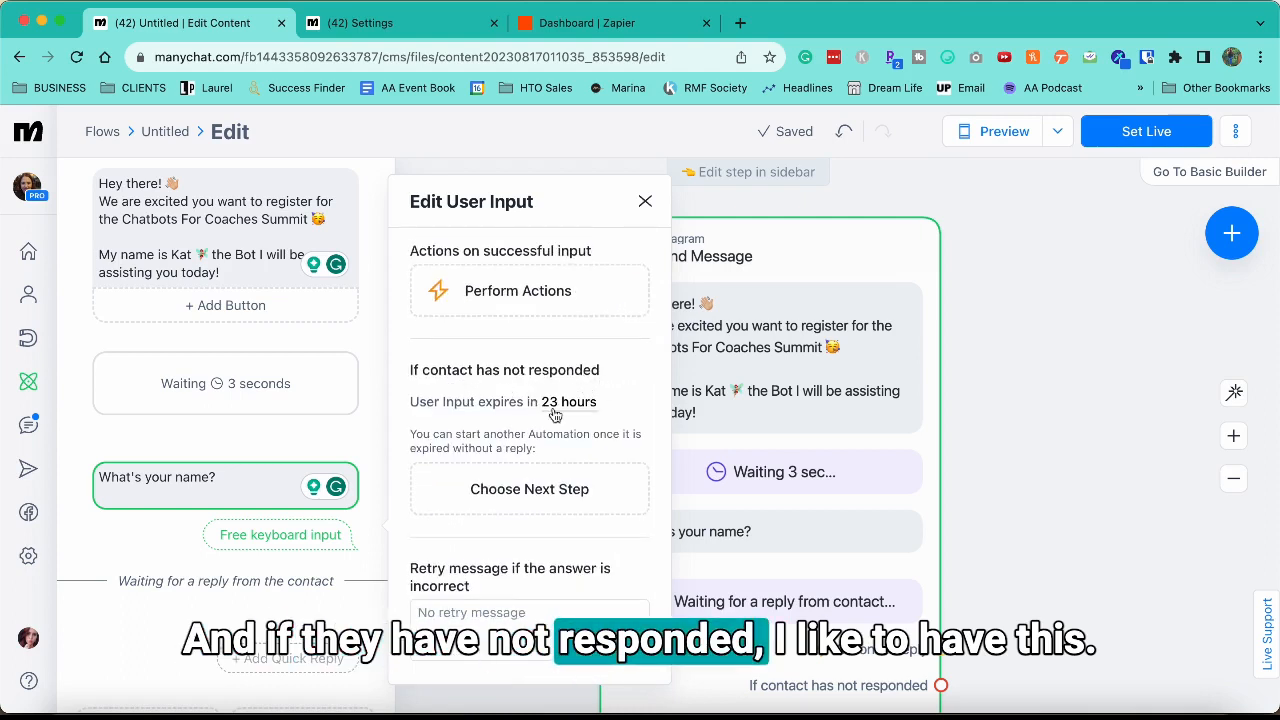
click(586, 404)
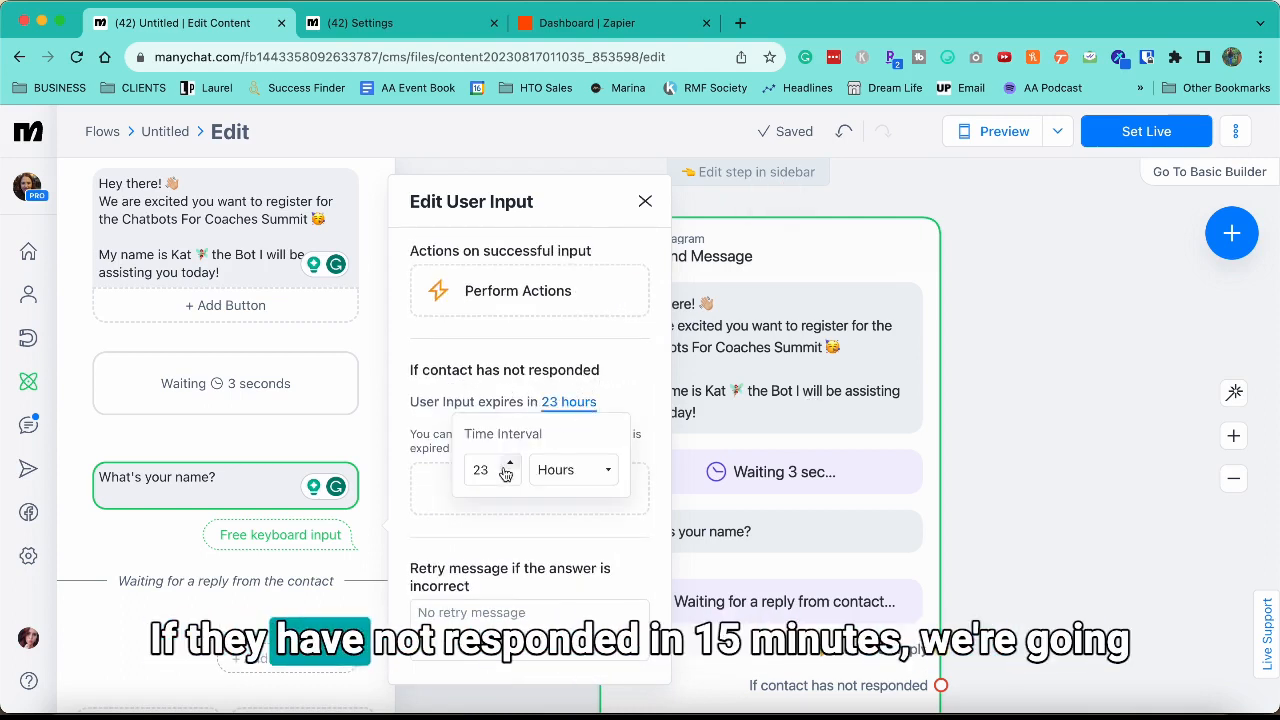
click(553, 470)
click(545, 472)
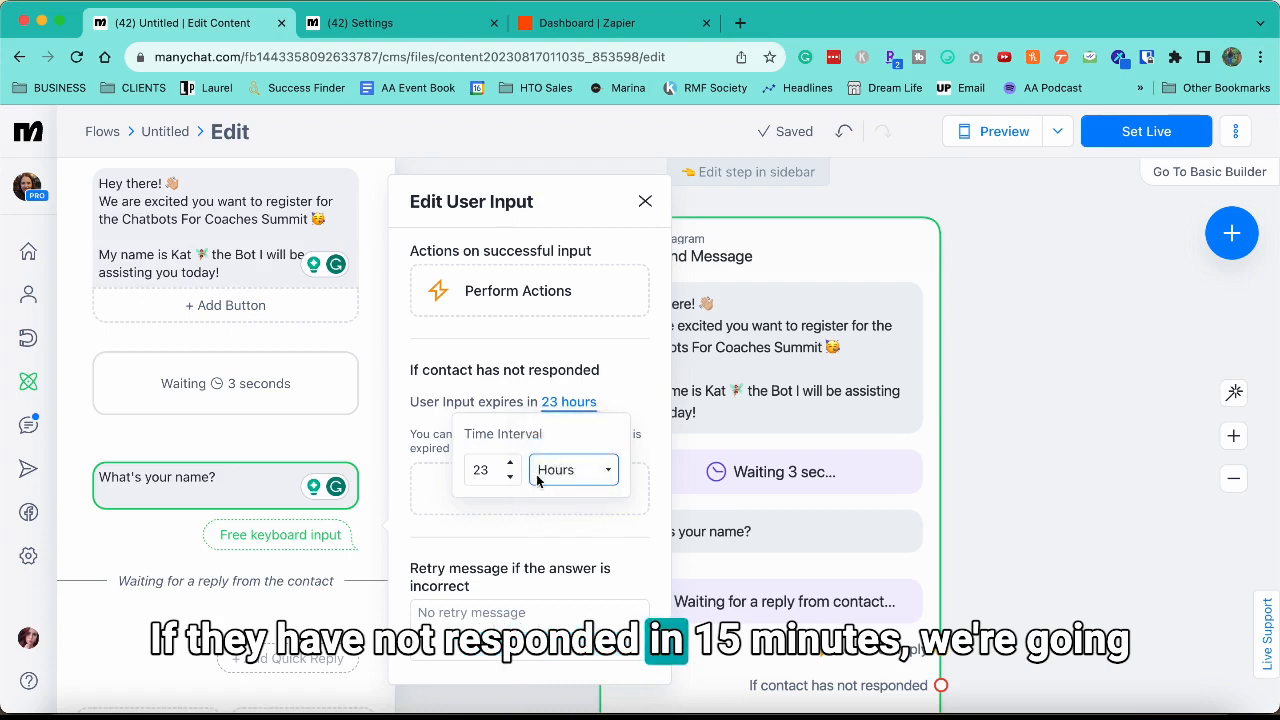
double_click(481, 470)
text(15)
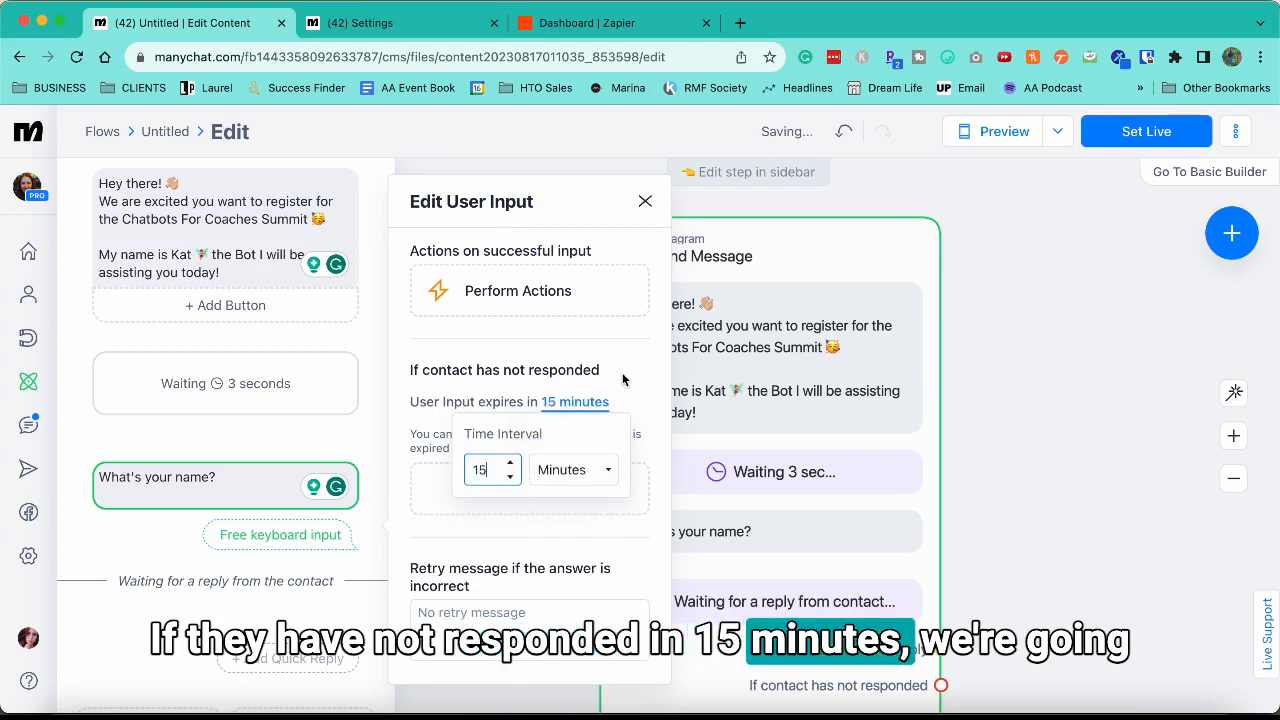
click(622, 381)
Step: Add an Instagram message for contacts who have not responded and start its text with "psst are you there?"
click(538, 502)
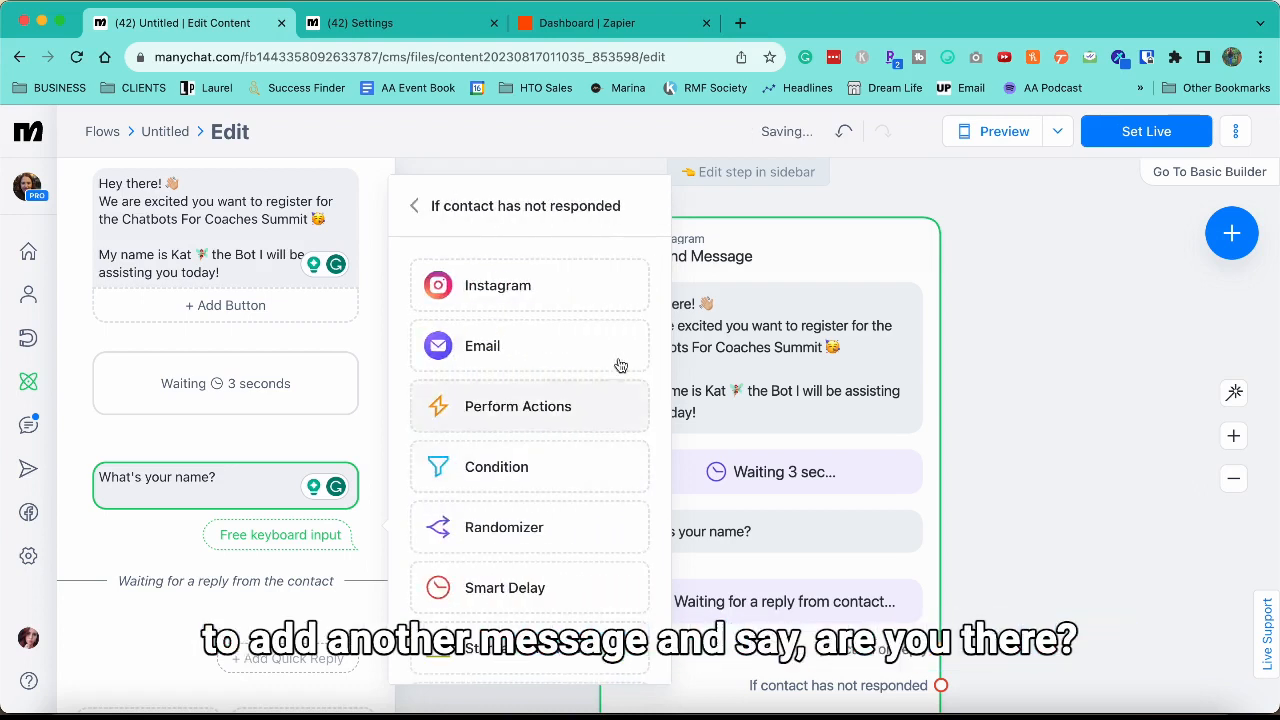
click(578, 288)
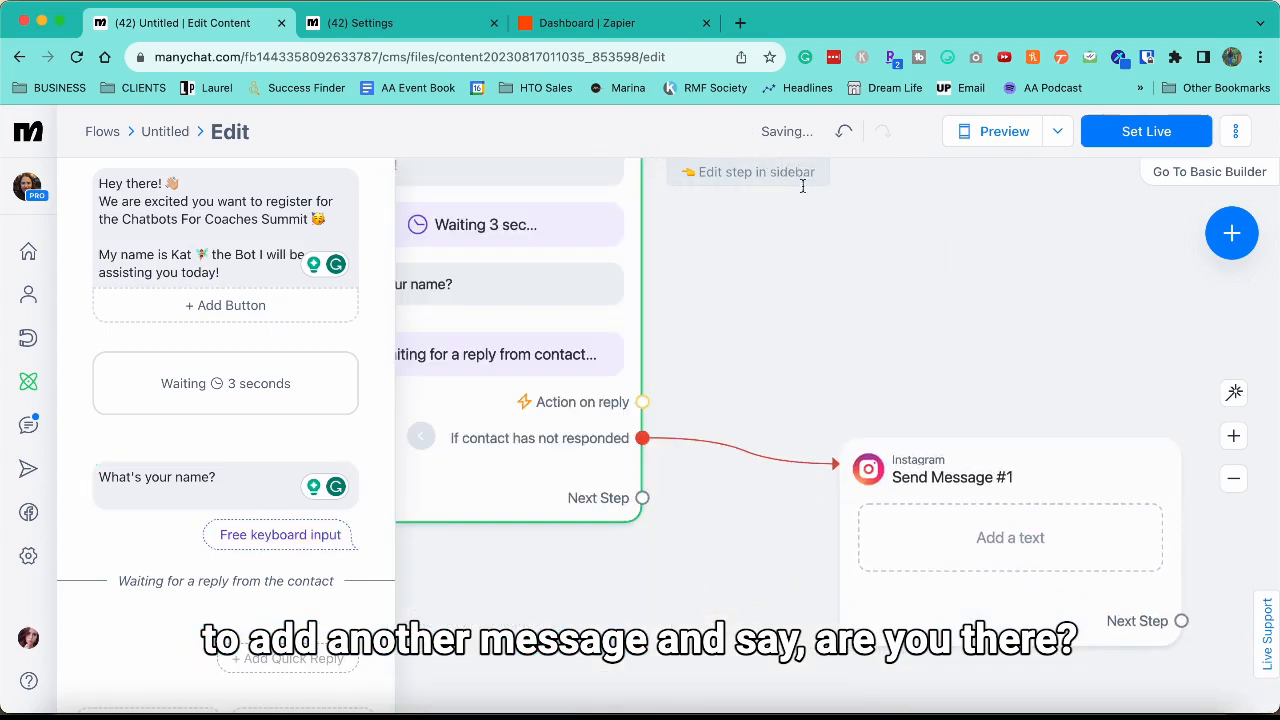
click(1037, 466)
text(psst are y)
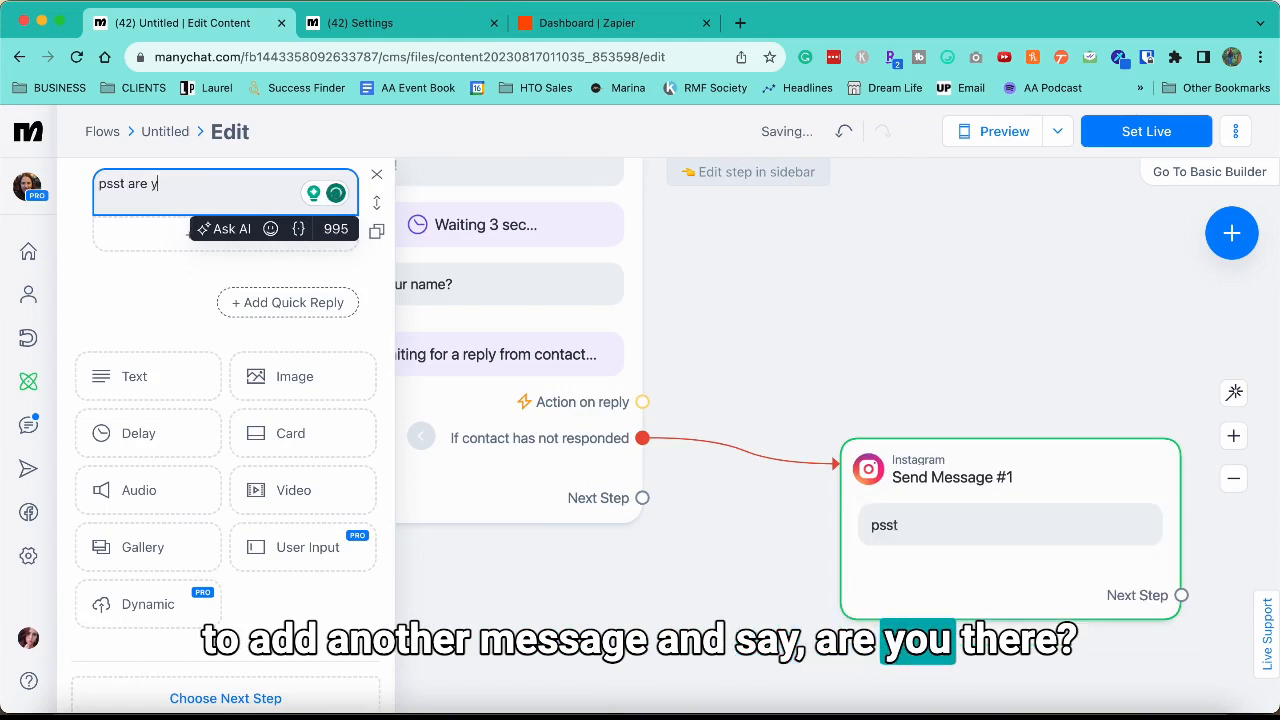
text(ou the)
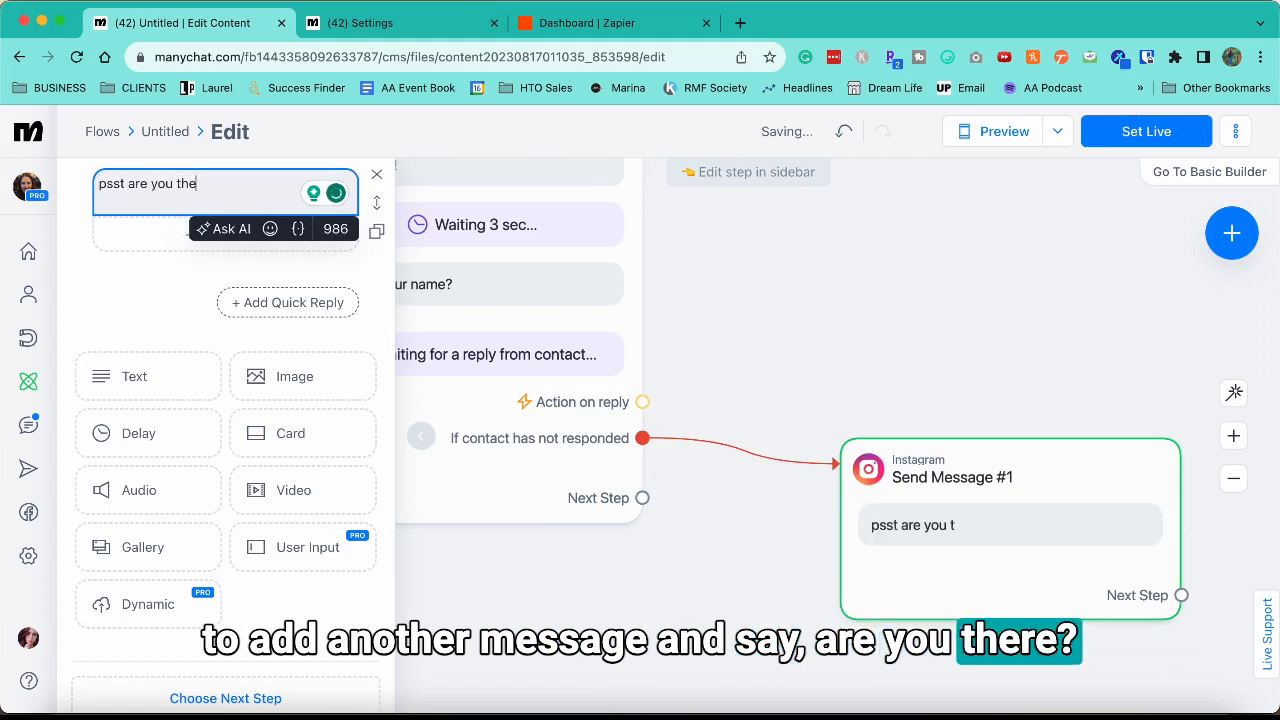
text(re?)
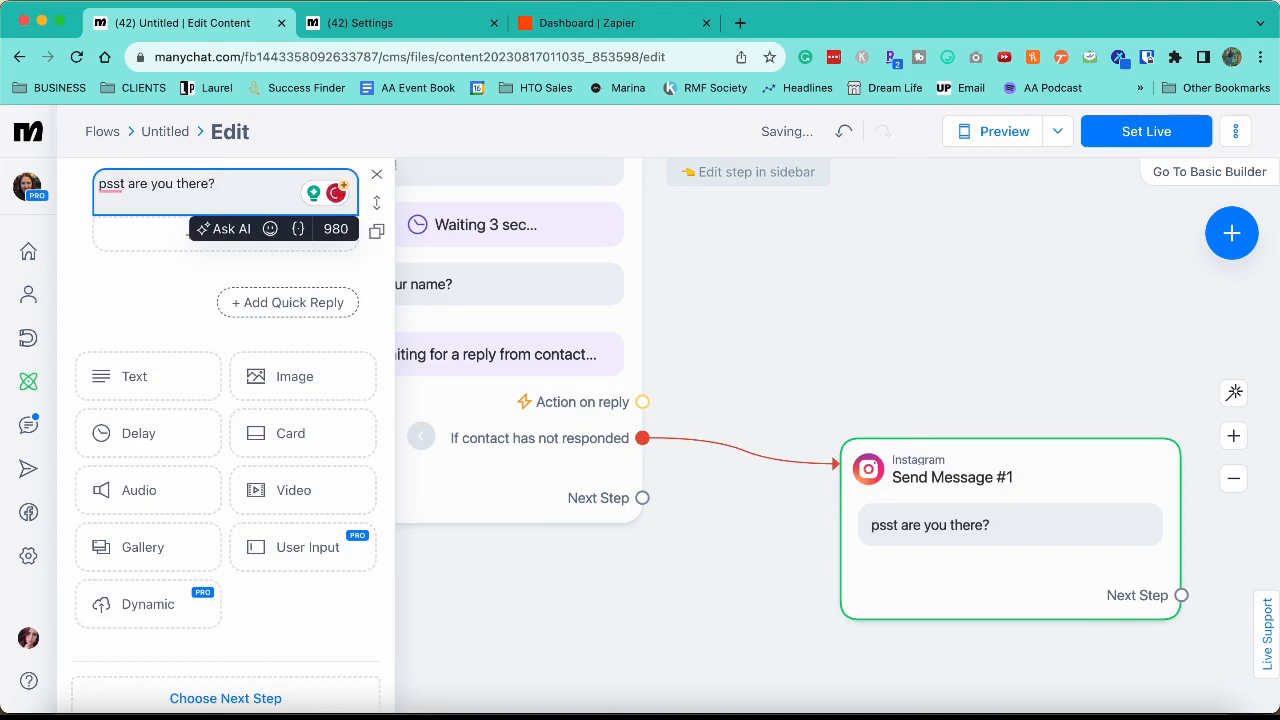
Step: Continue the no-response message with "Please reply to my question above so we can get you registered asap"
text( Pl)
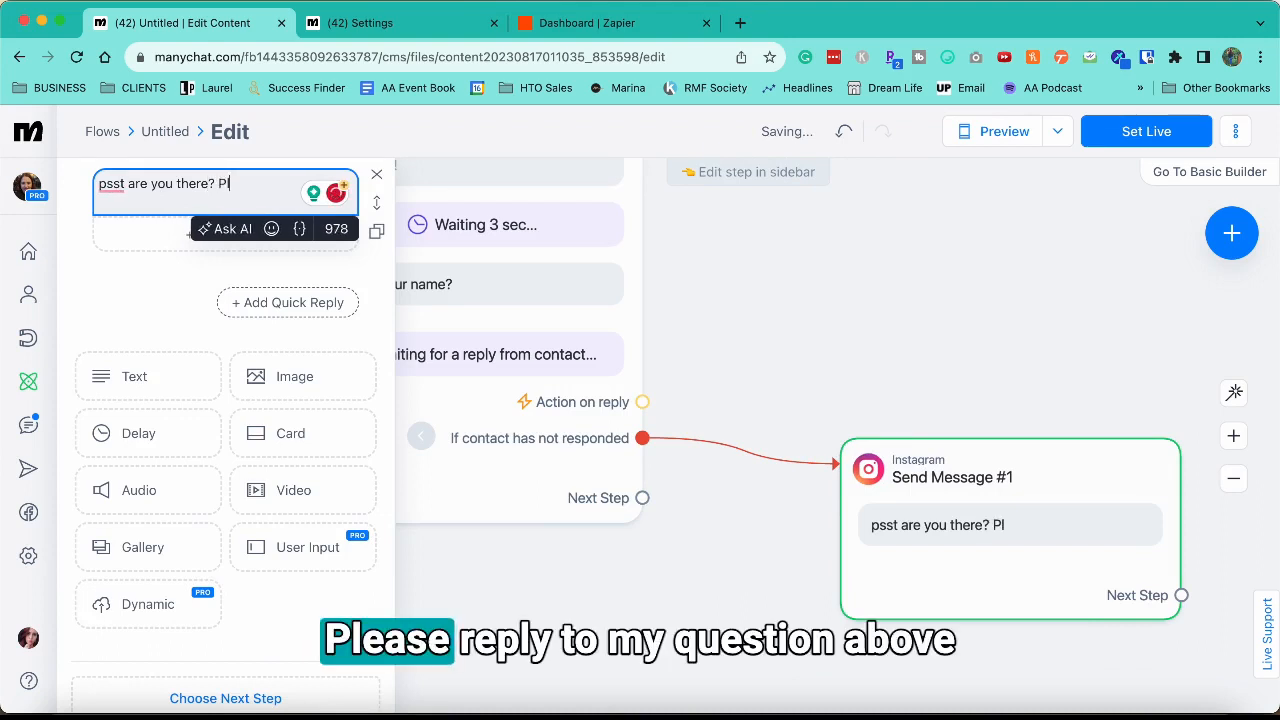
text(ease reply to my q)
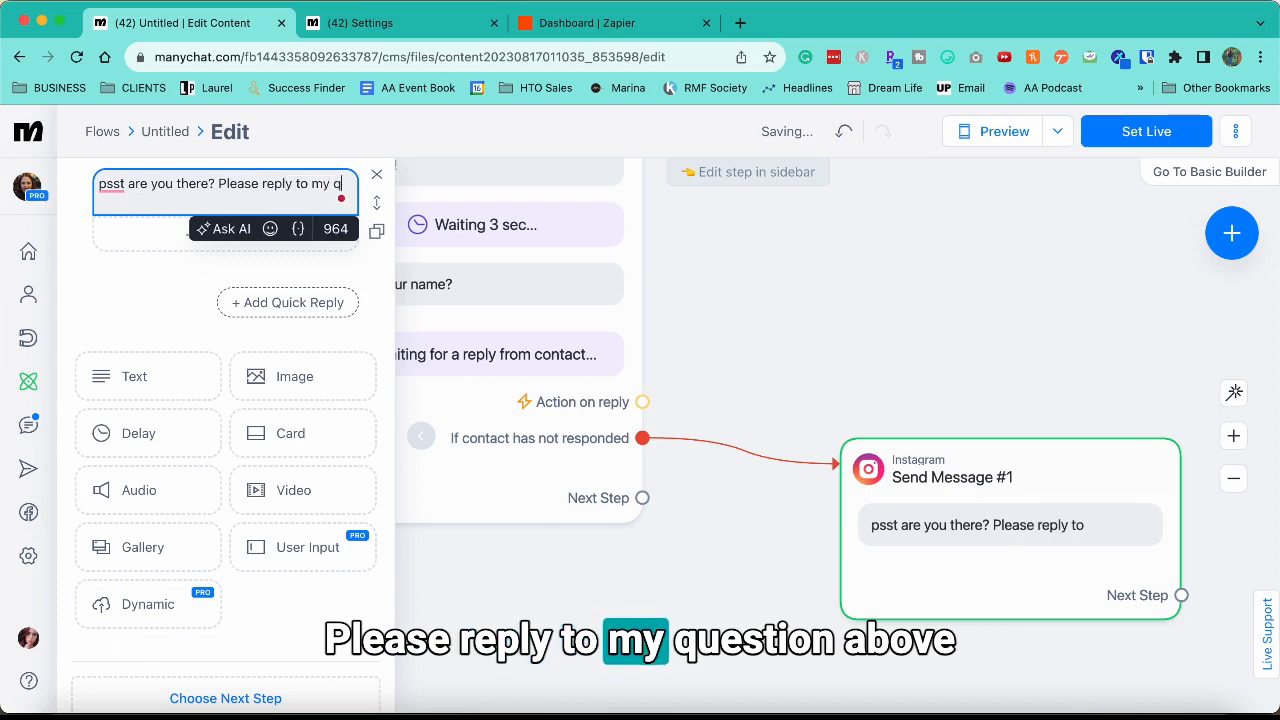
text(u)
text(estion a)
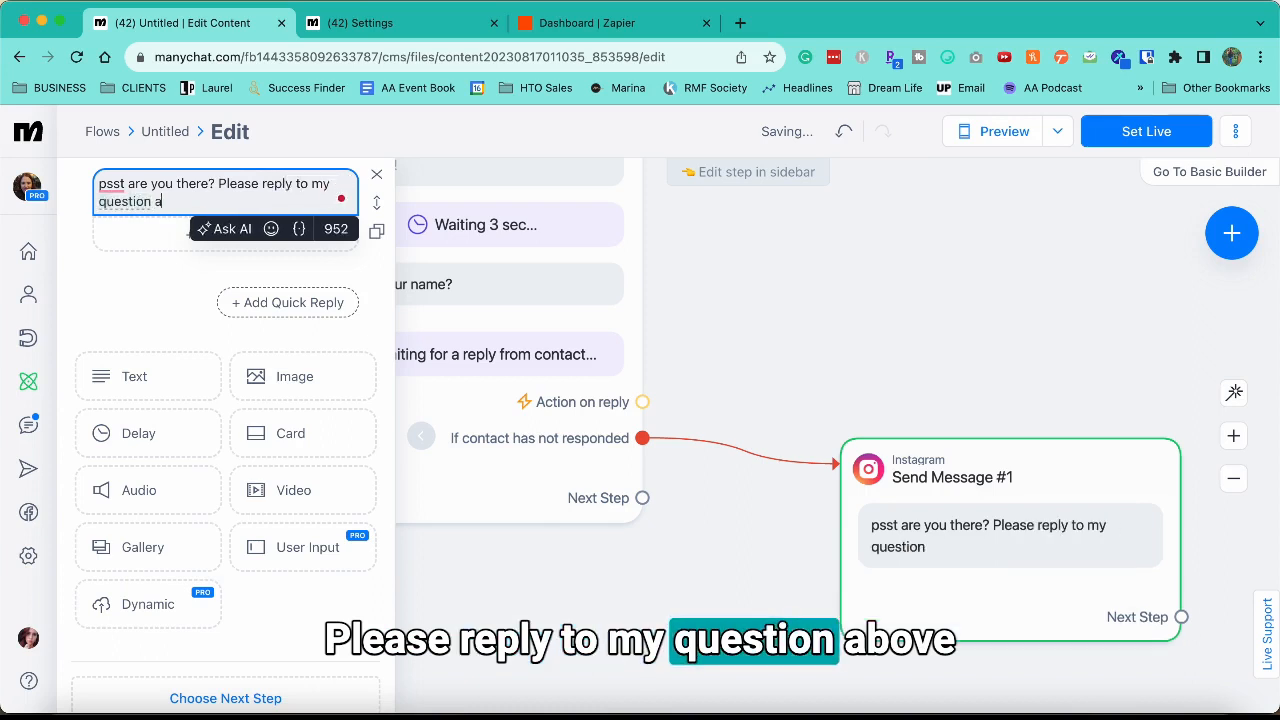
text(bove)
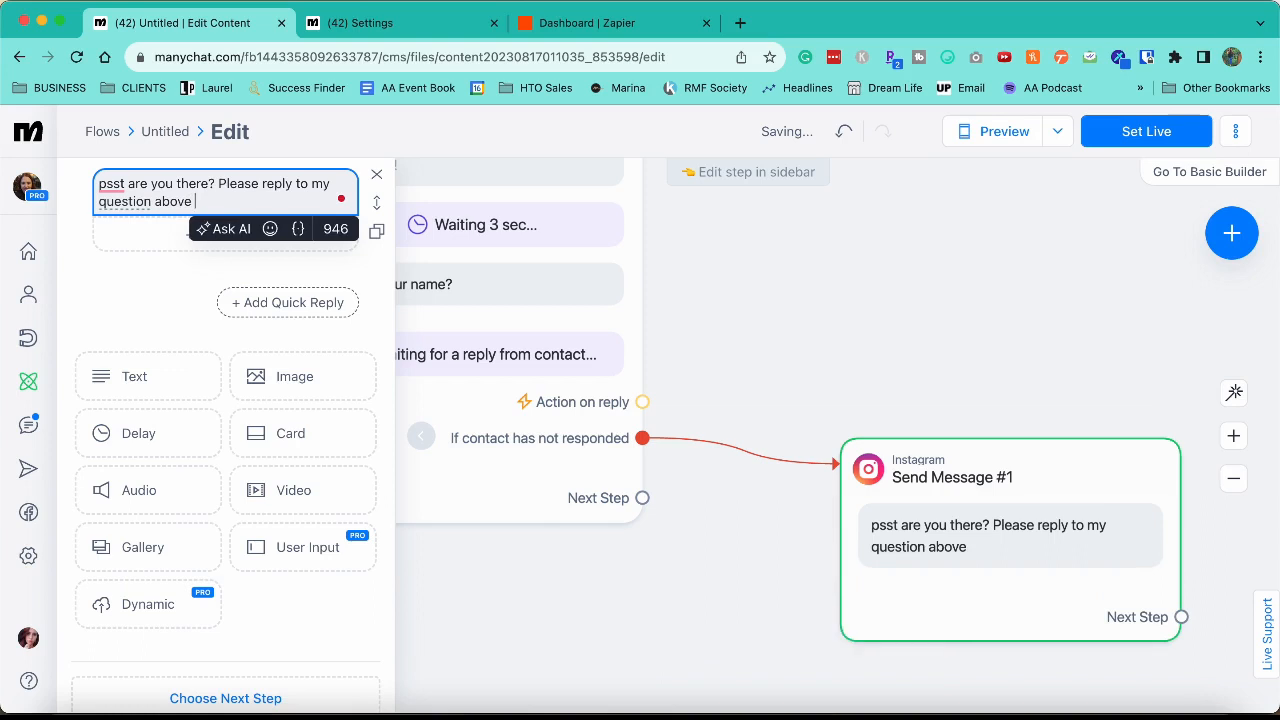
text( so wwe)
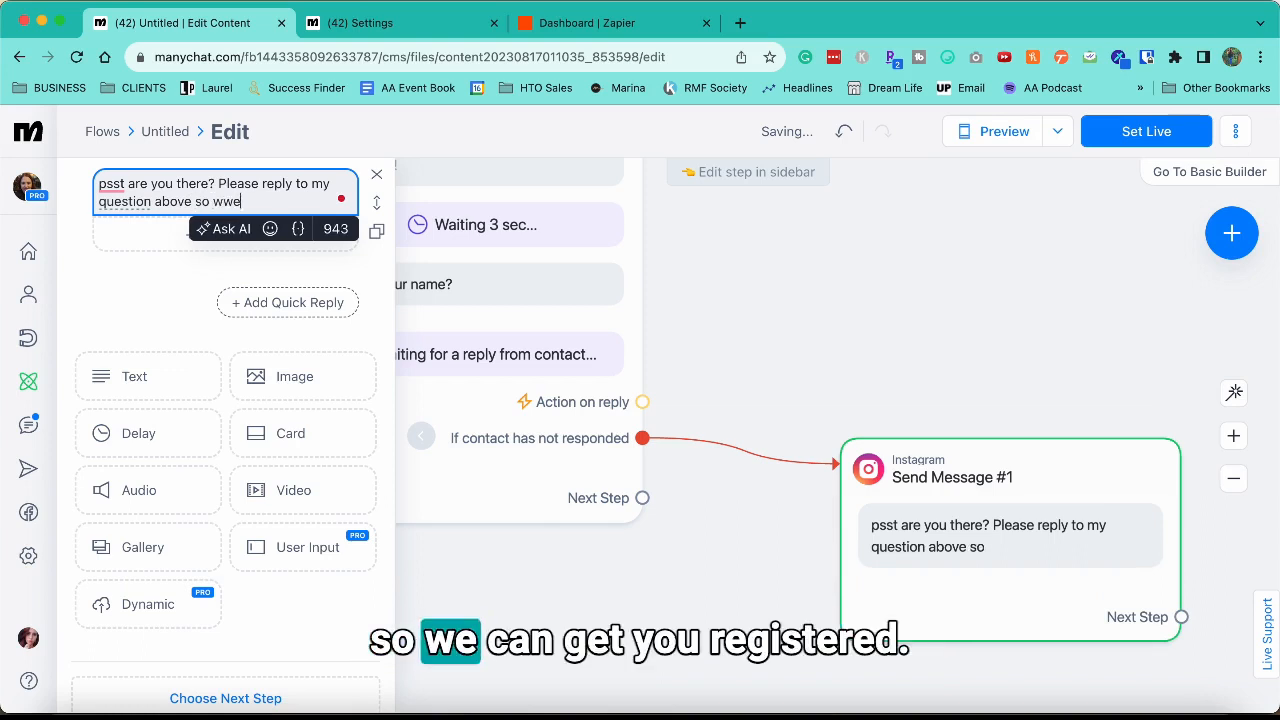
text( can get you regite)
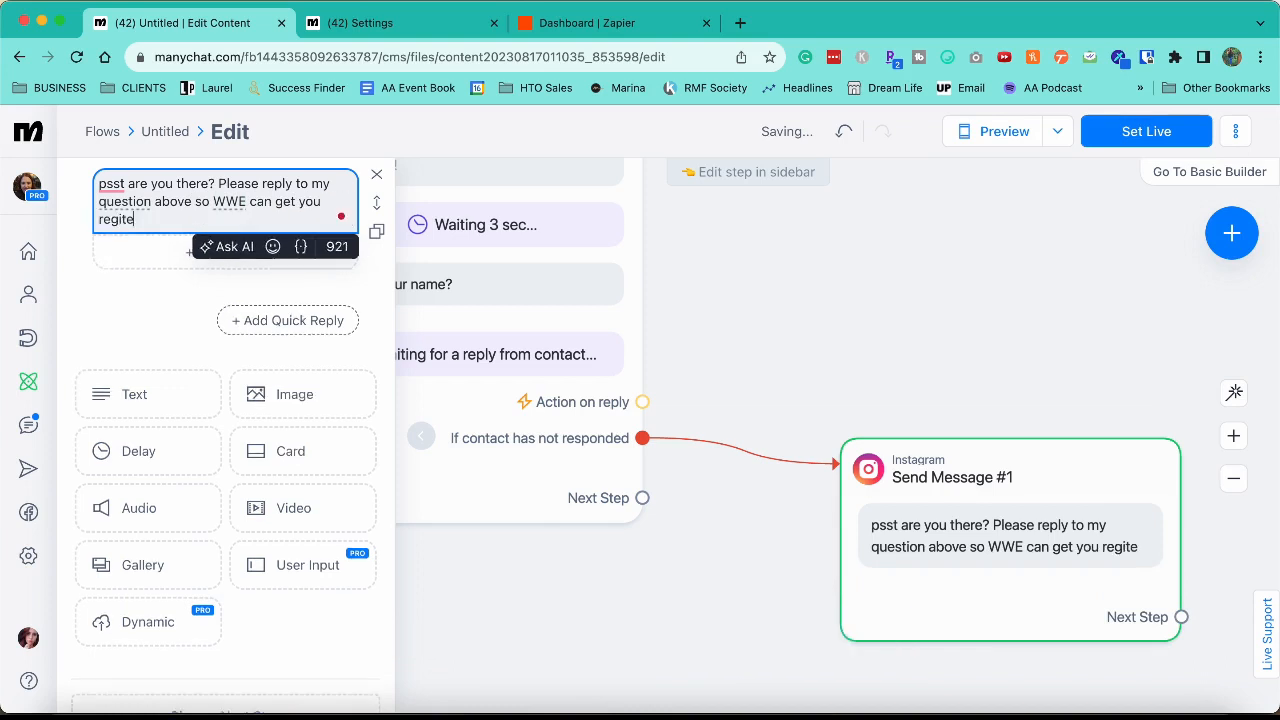
key(BackSpace)
key(BackSpace)
text(stered asa)
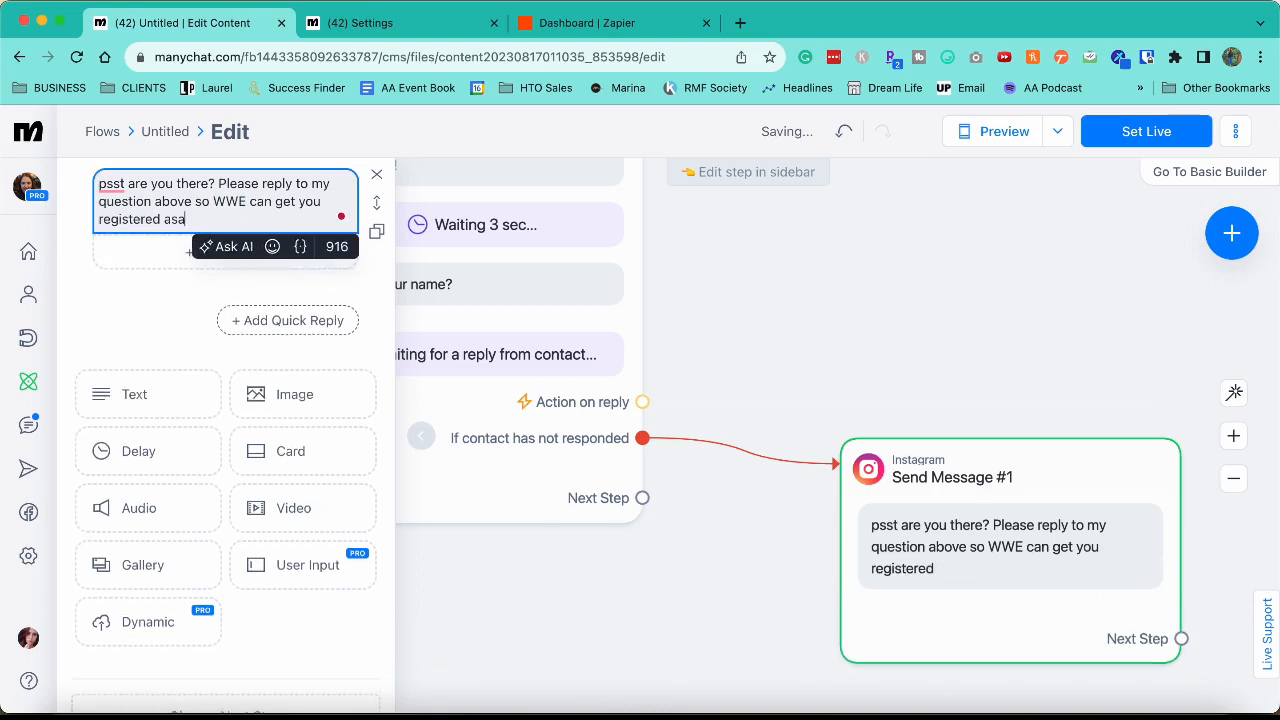
Step: End the no-response message with a 😎 emoji, correct "WWE" to "we" and start "Please reply" on a new line
click(945, 62)
click(755, 257)
click(255, 219)
text(😎)
double_click(230, 201)
text(we)
click(218, 185)
key(Return)
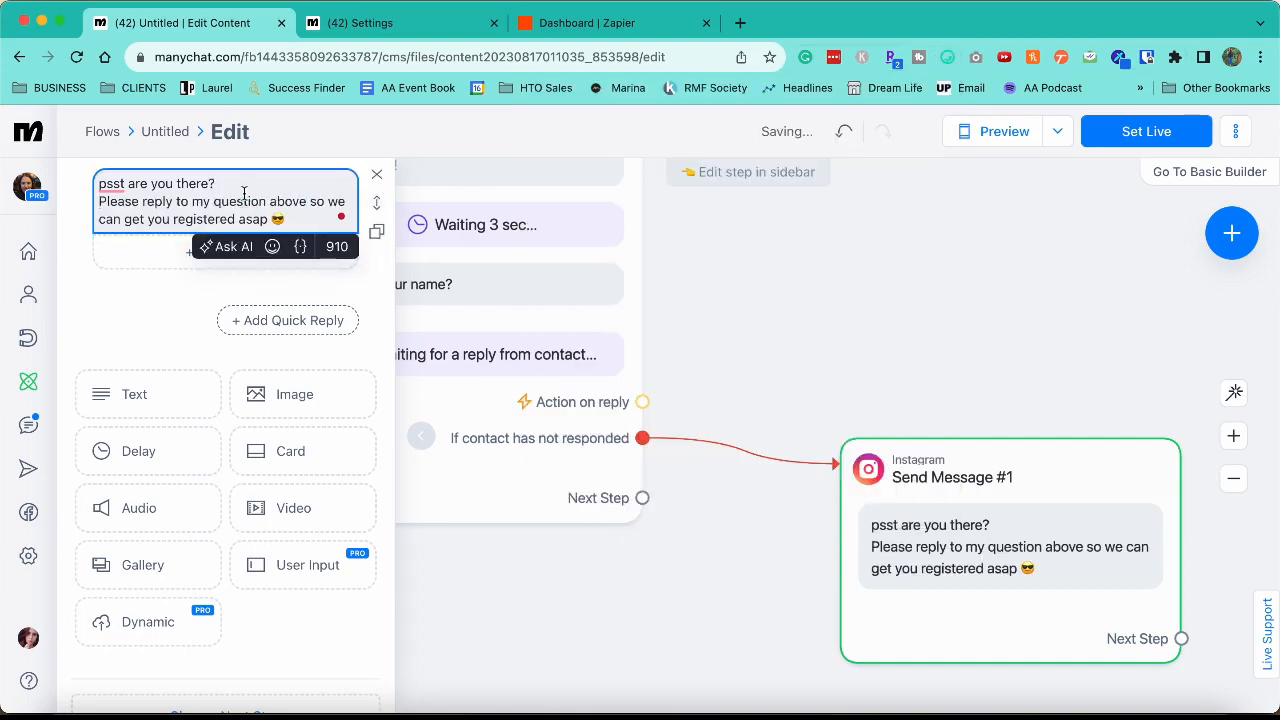
Step: Put a 👀 emoji before "psst are you there?" and a 🤔 emoji after it in the no-response message
click(949, 58)
click(674, 296)
click(272, 186)
text(👀)
click(137, 330)
click(100, 184)
key(super+v)
key(super+v)
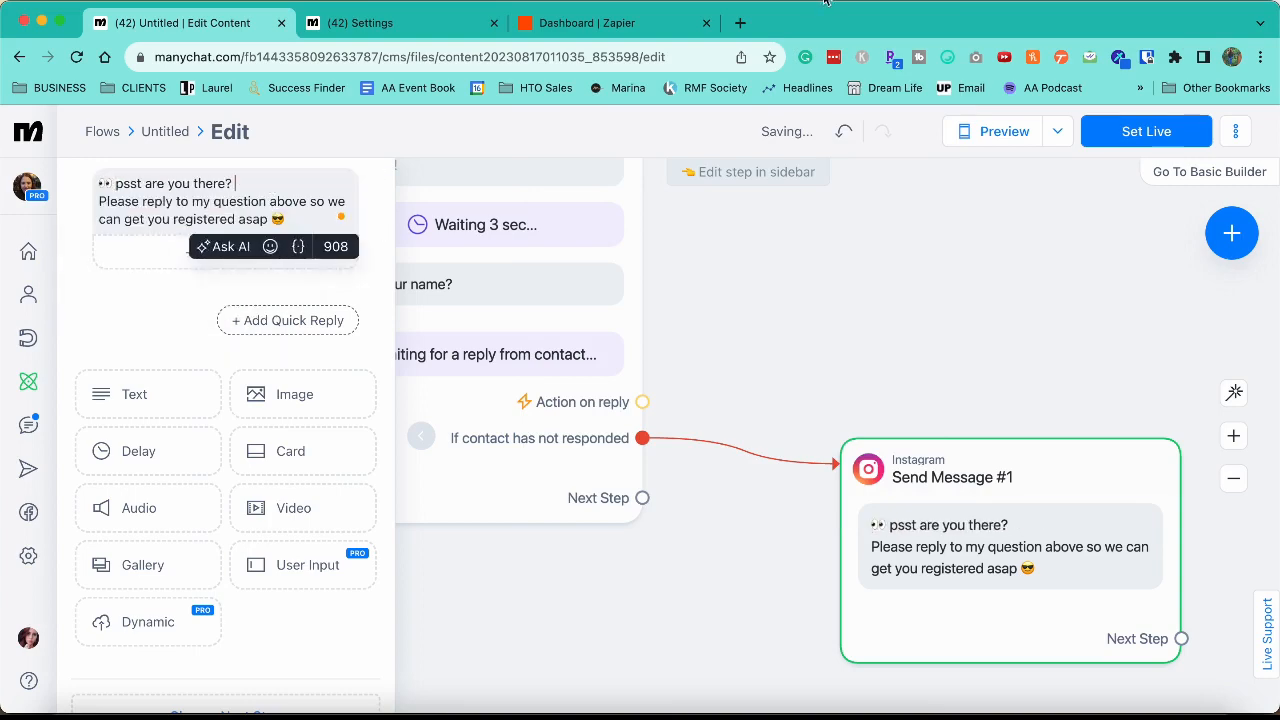
click(949, 58)
scroll(740, 310, down, 1)
click(273, 184)
click(943, 295)
mouse_move(991, 463)
mouse_down()
mouse_move(960, 167)
mouse_move(974, 455)
mouse_up()
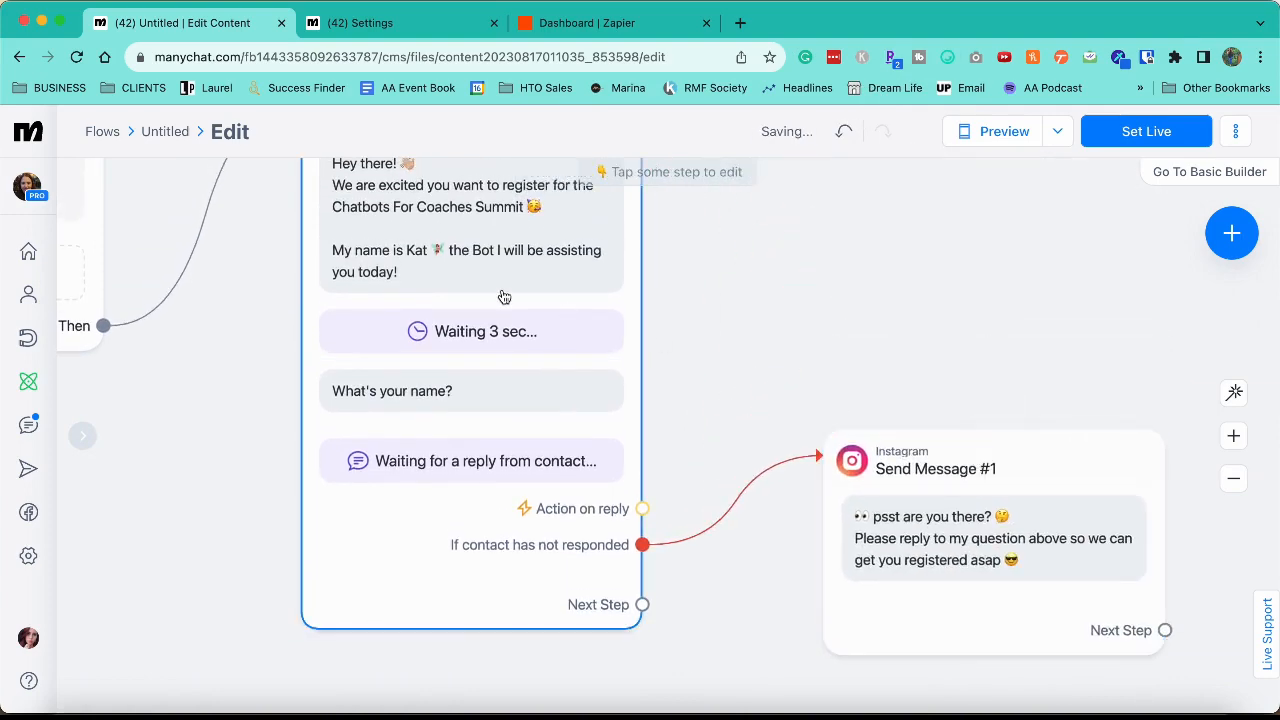
Step: Add a finger-pointing-down emoji 👇🏼 after the "What's your name?" question in the greeting message
click(505, 294)
scroll(223, 477, down, 5)
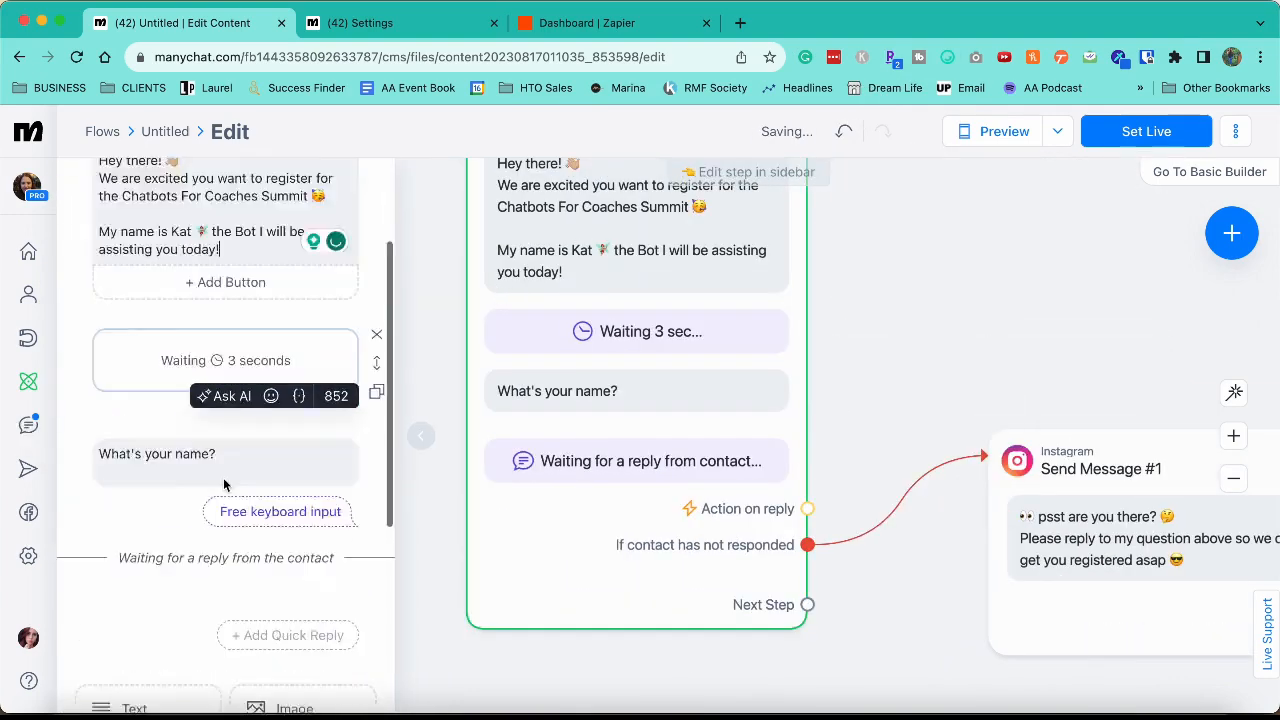
click(246, 336)
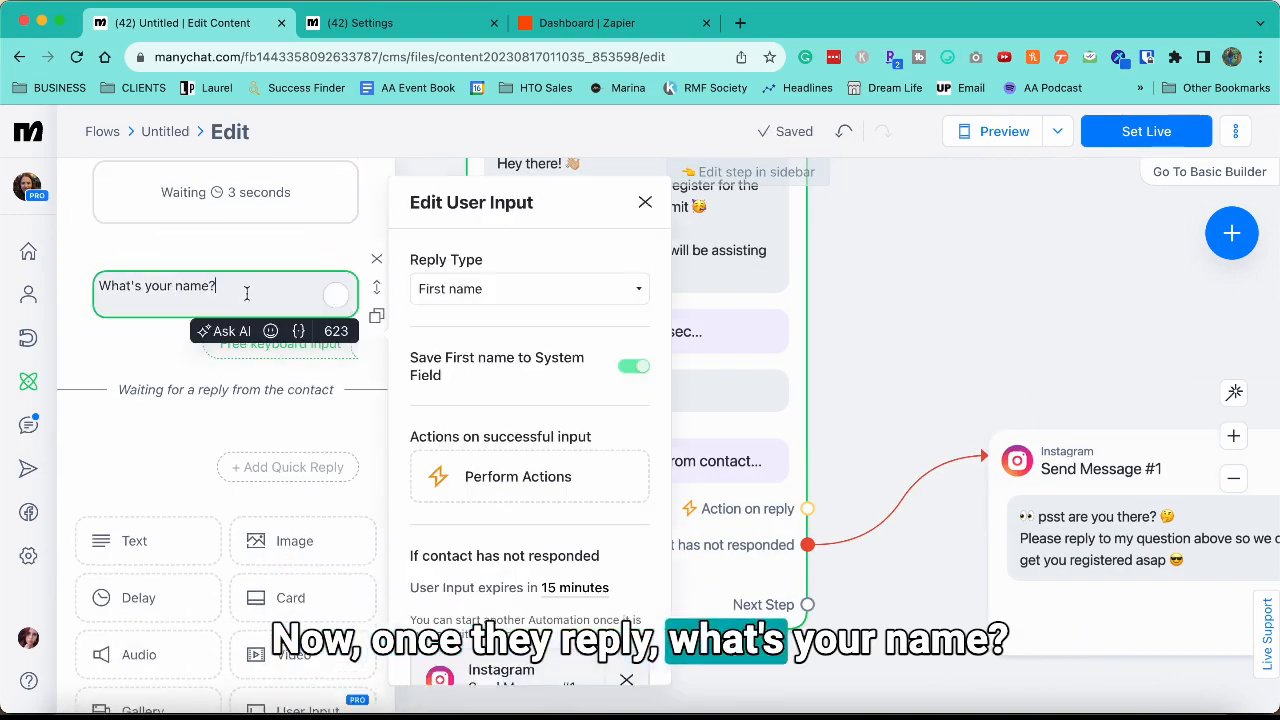
click(947, 57)
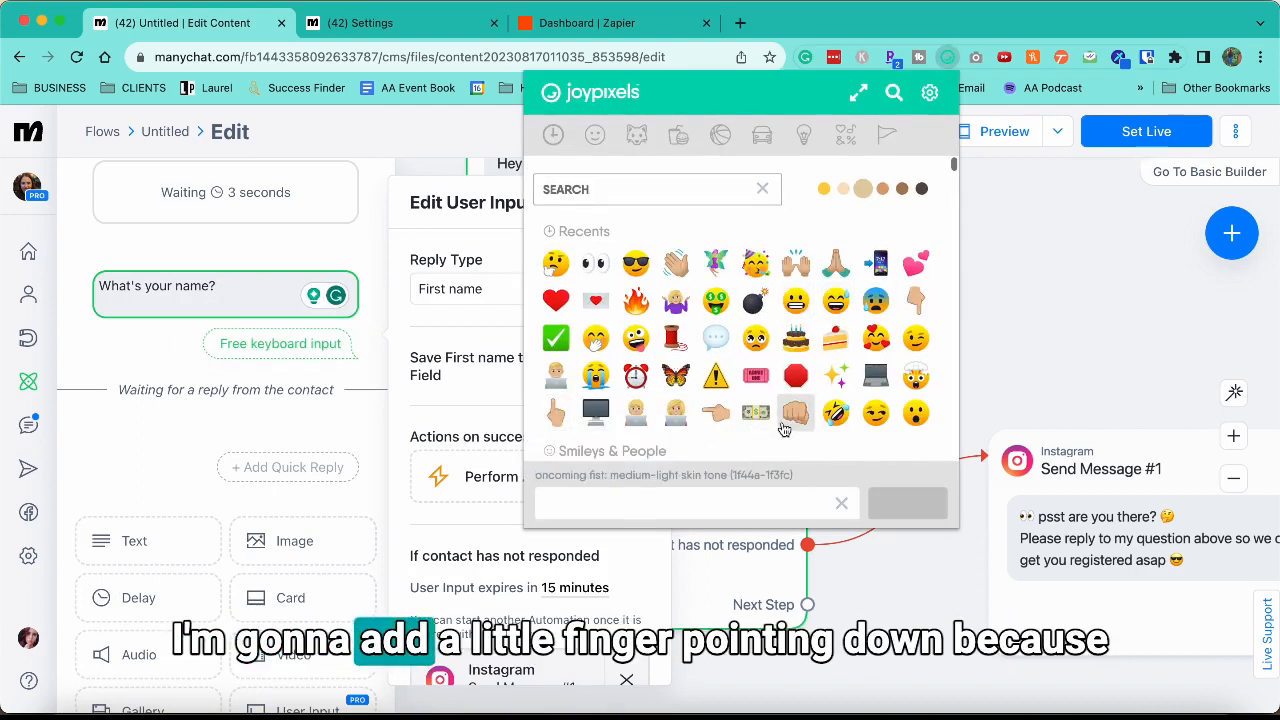
click(916, 294)
click(244, 286)
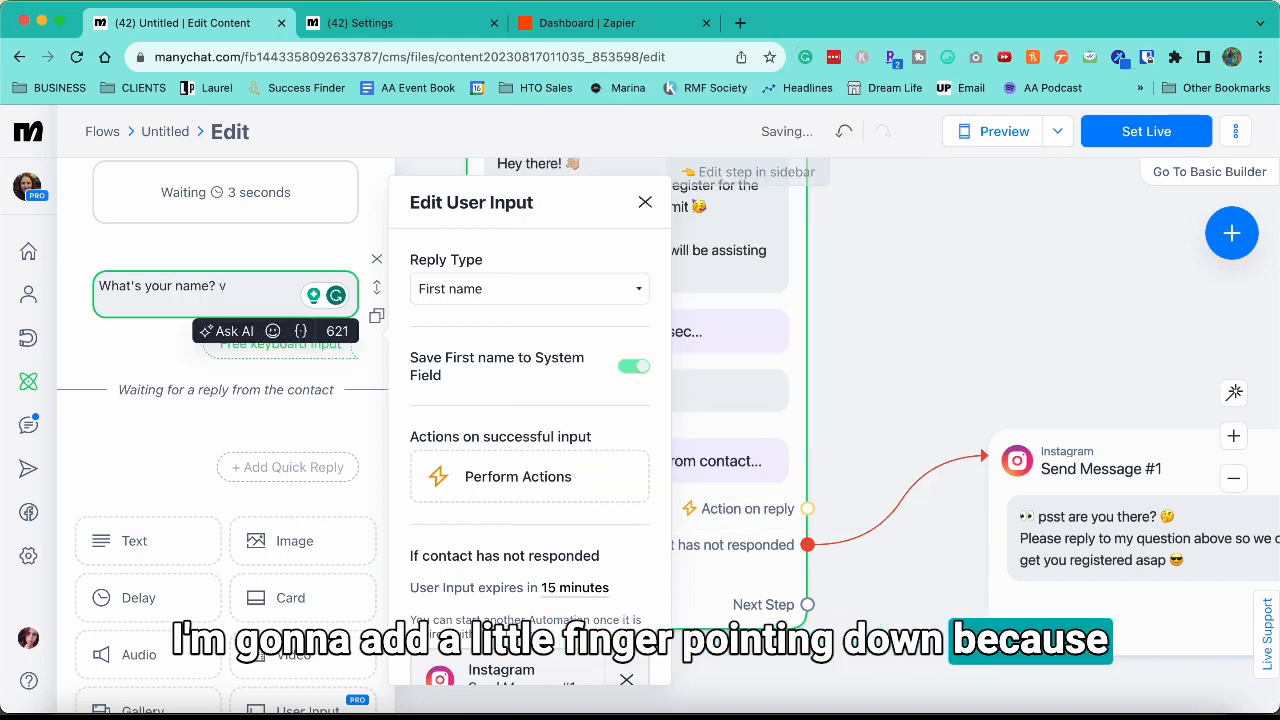
text(v)
key(BackSpace)
text(👇)
click(150, 377)
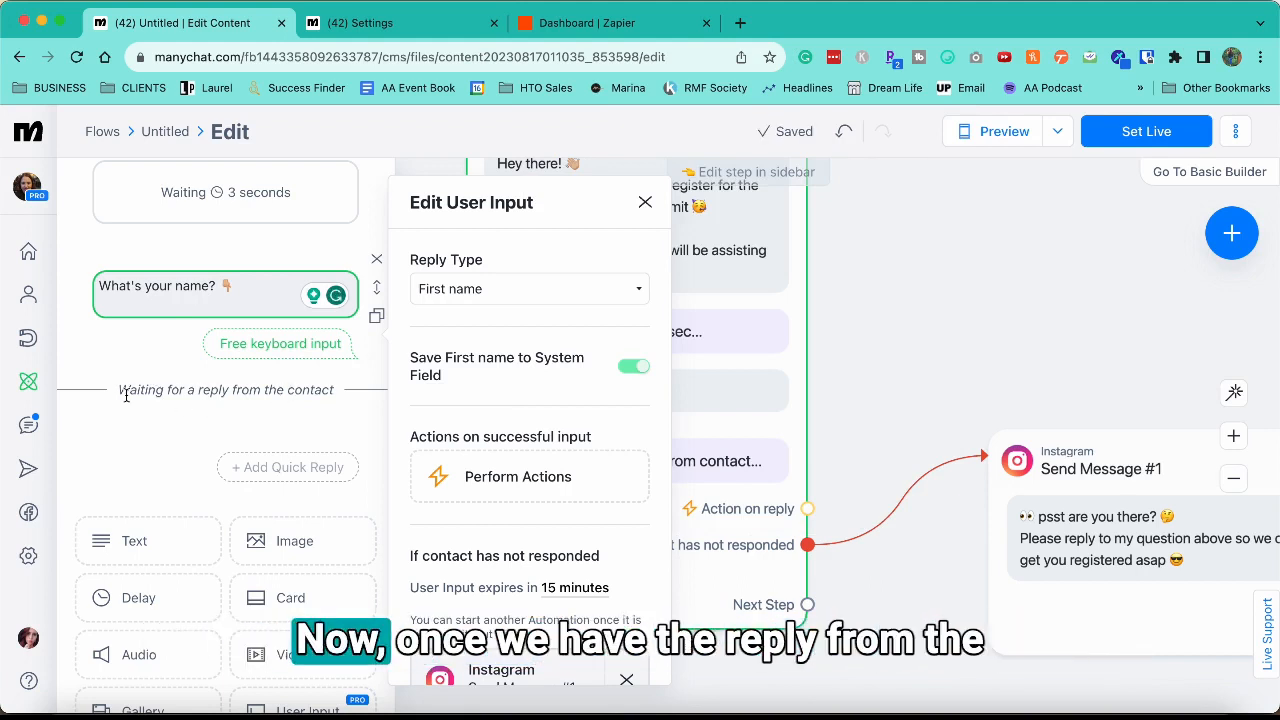
click(176, 463)
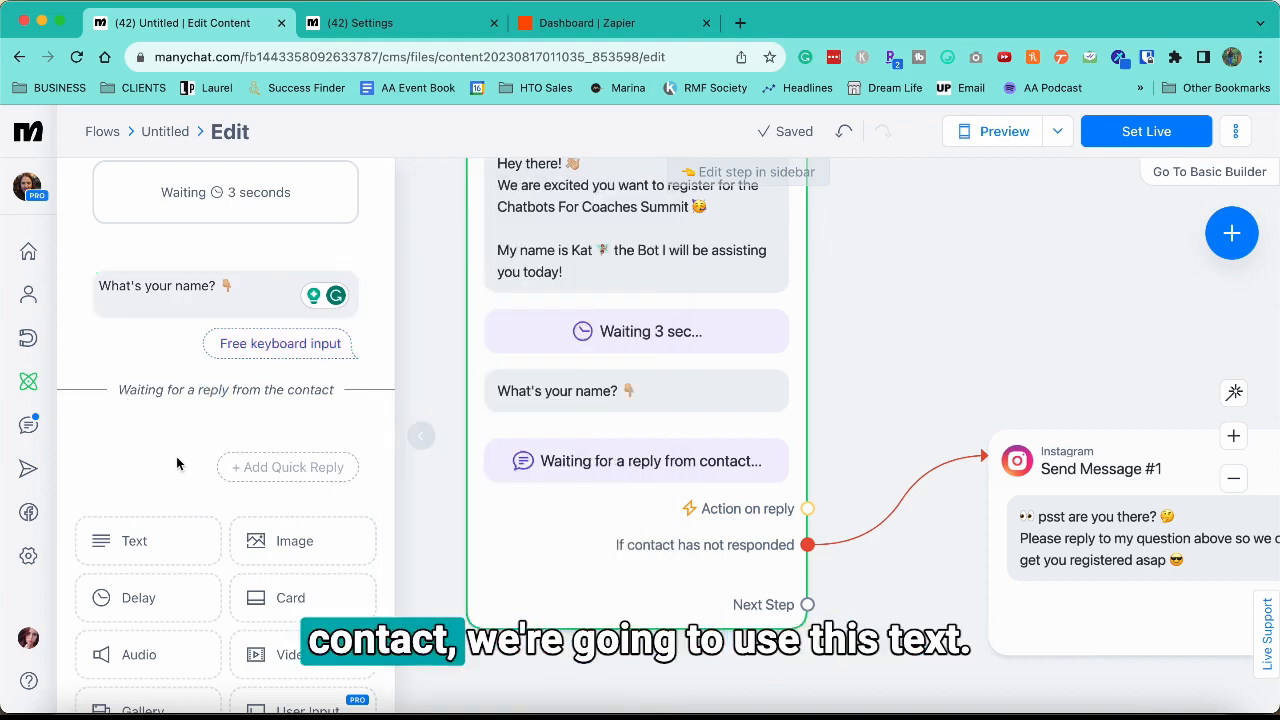
Step: Add a text block after the name question's reply and enter "Nice to meet you"
scroll(176, 463, down, 2)
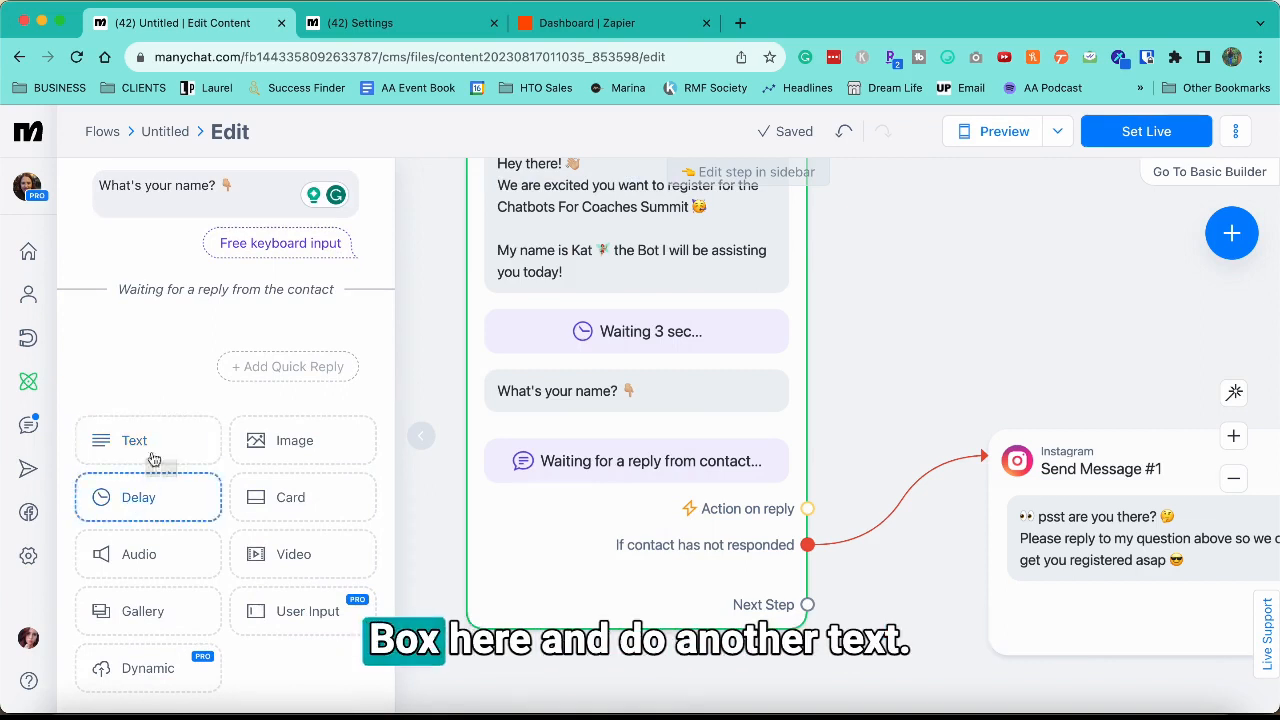
click(134, 441)
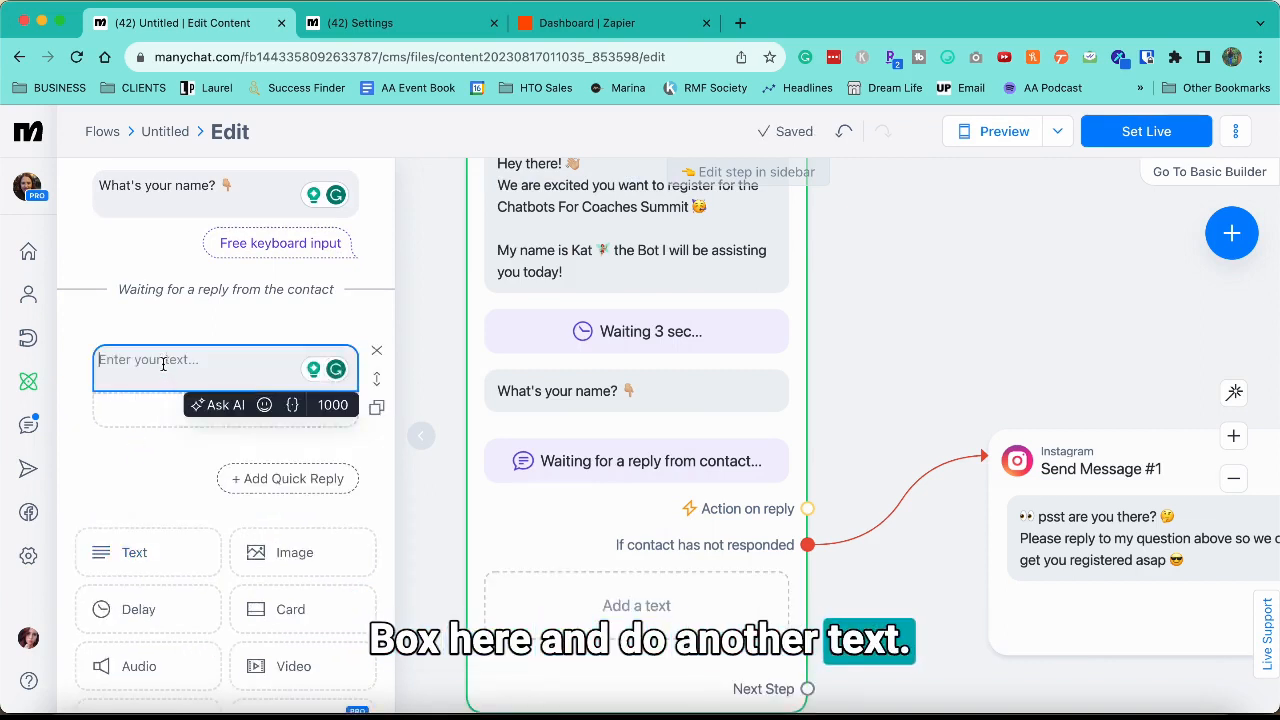
text(Nice to meet you)
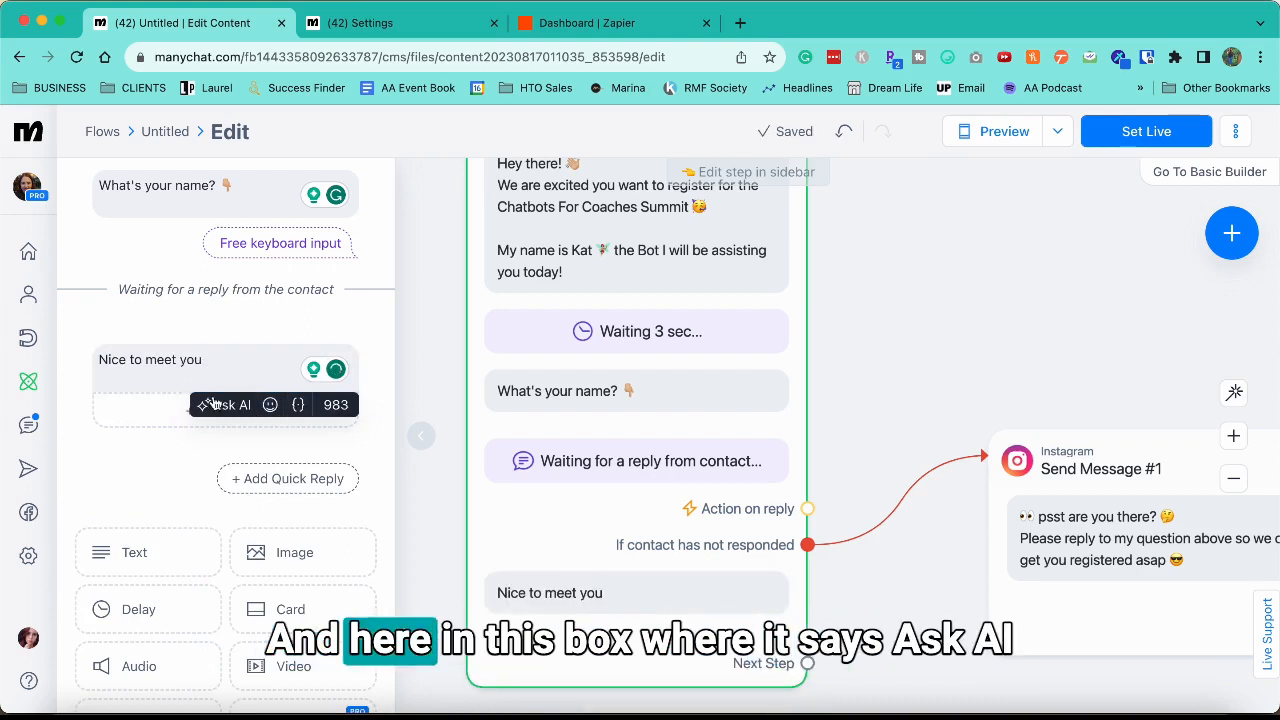
click(270, 406)
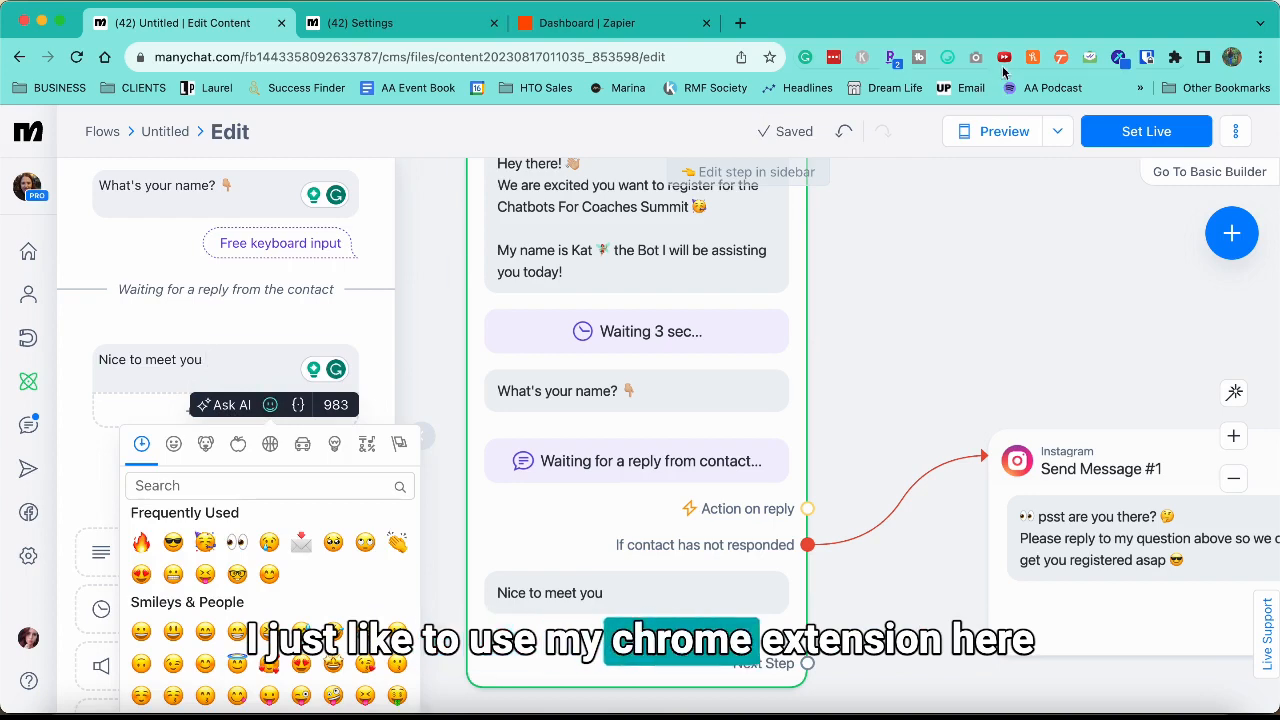
click(947, 58)
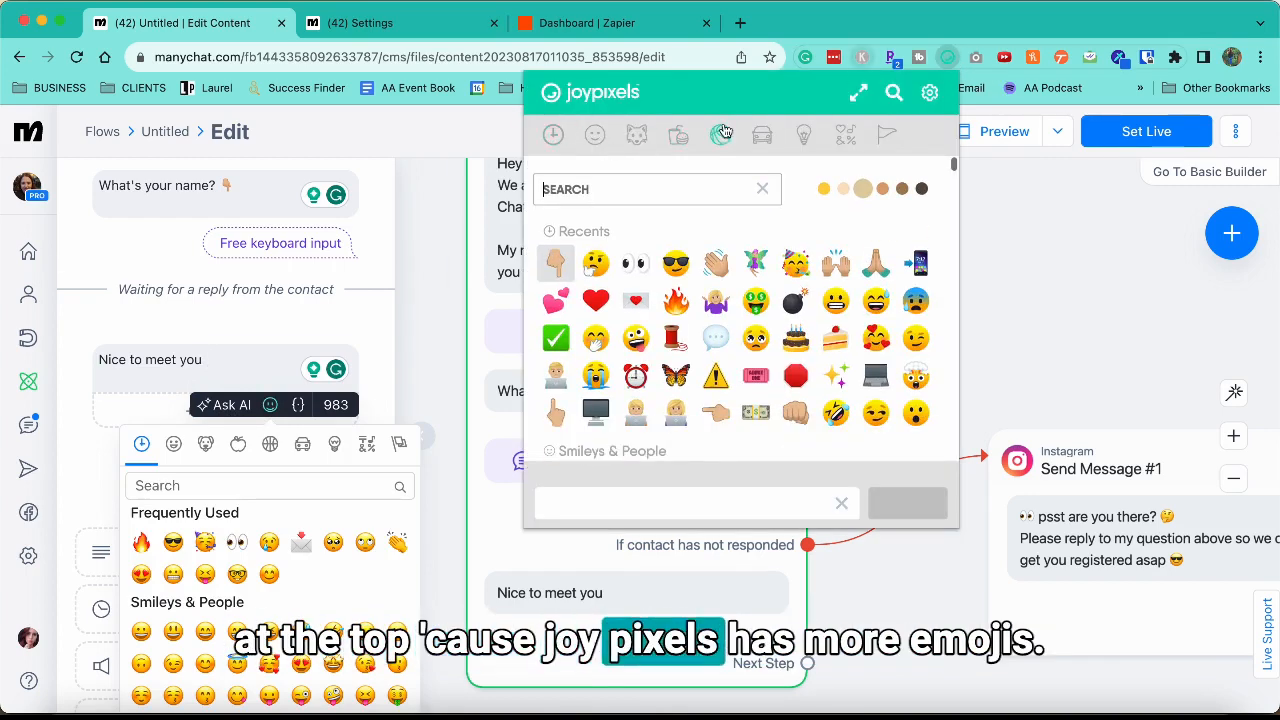
click(268, 355)
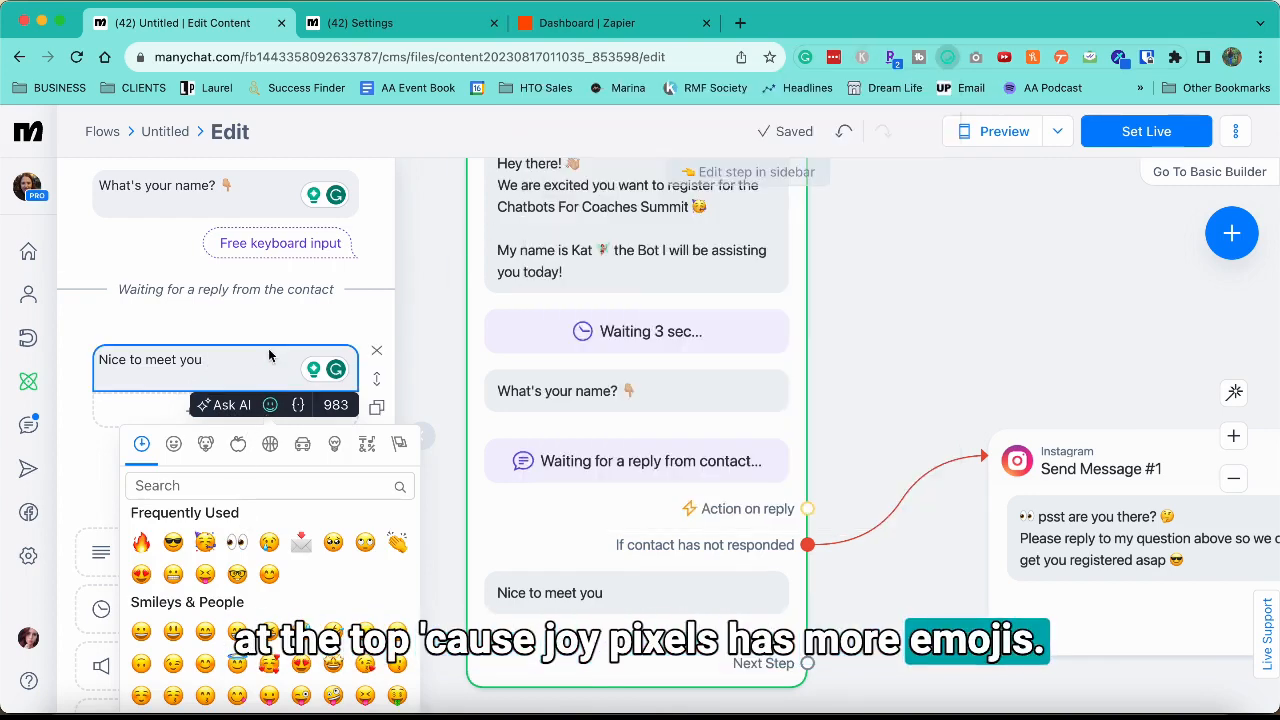
Step: Insert the First Name system field after "Nice to meet you" in the new text block
click(298, 405)
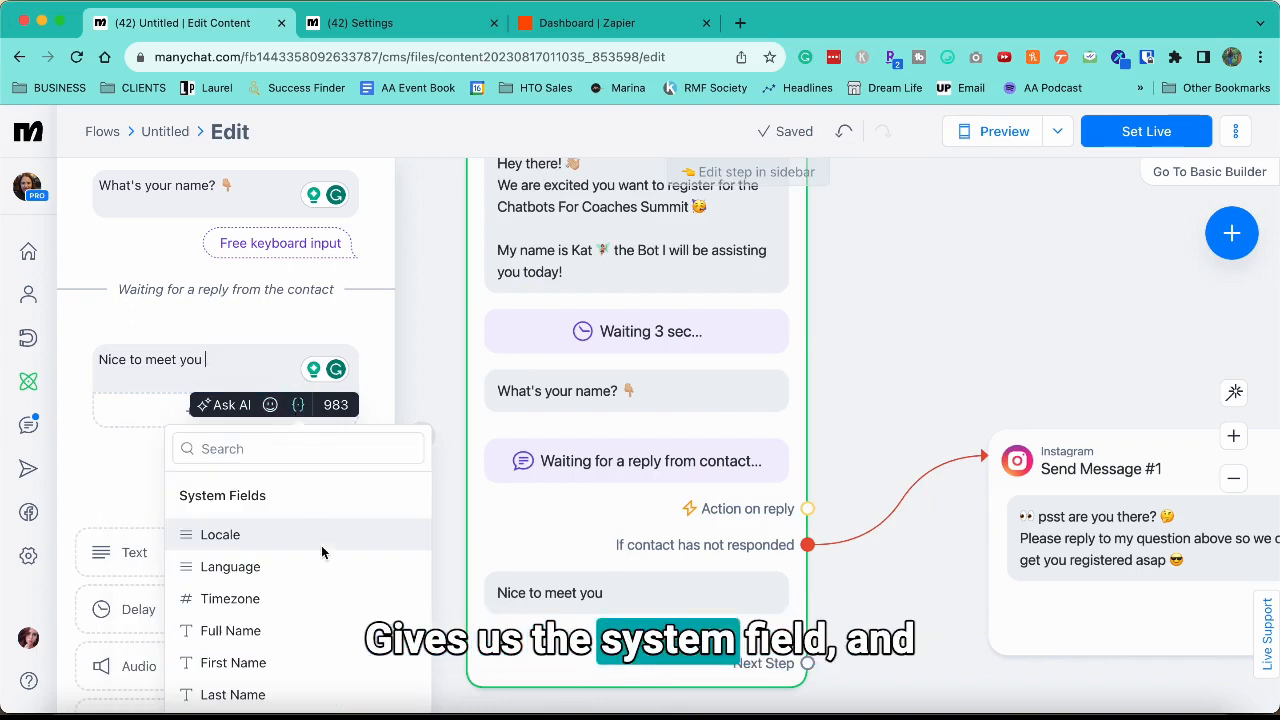
scroll(321, 548, down, 10)
scroll(321, 548, down, 3)
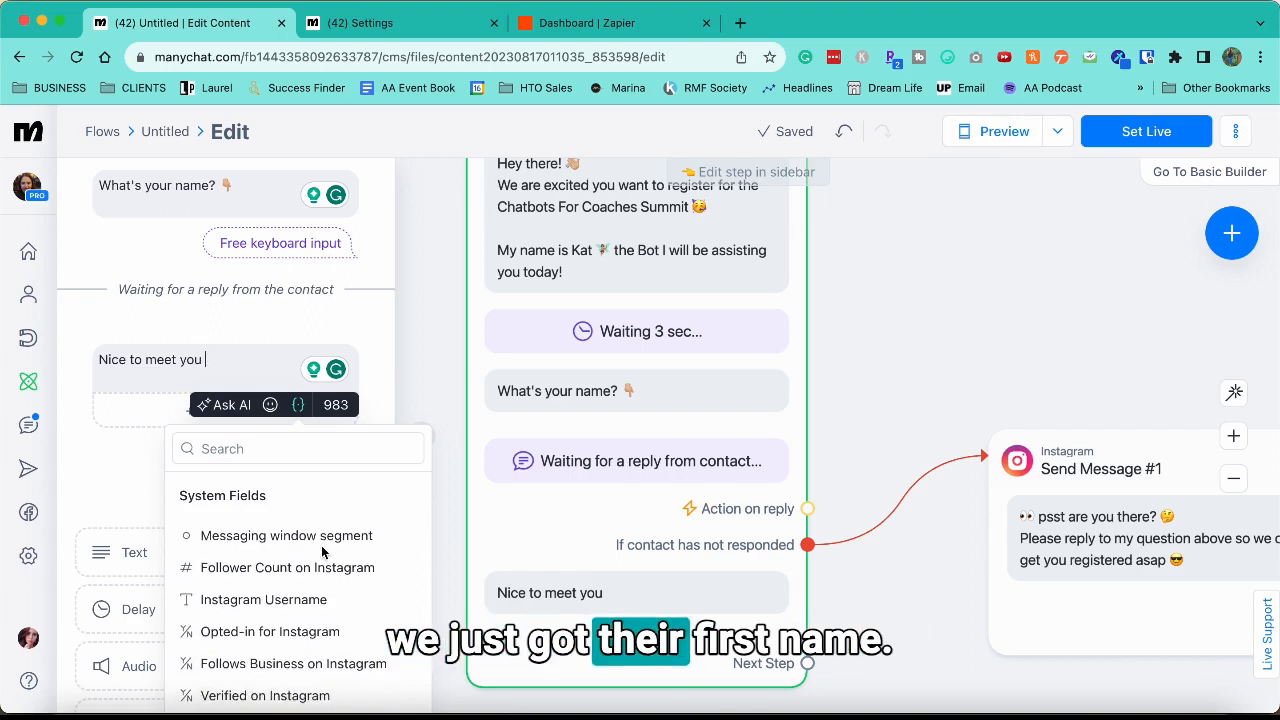
scroll(321, 548, up, 5)
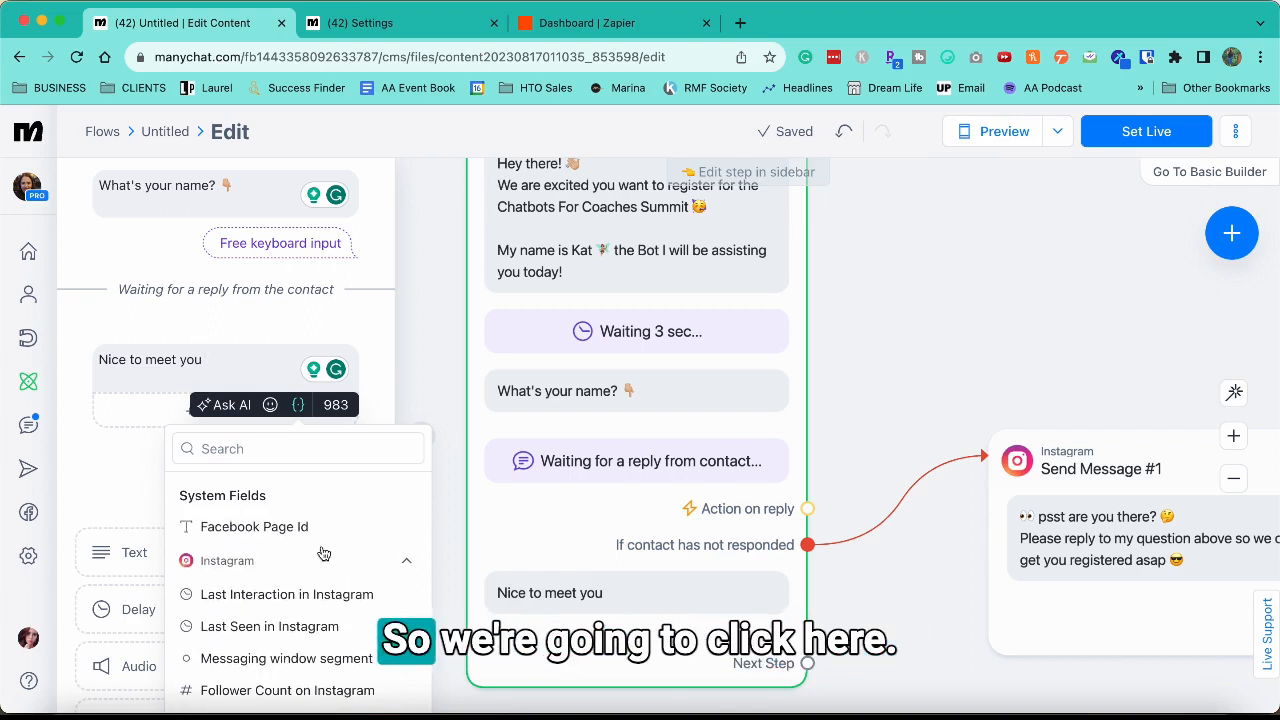
scroll(322, 553, up, 5)
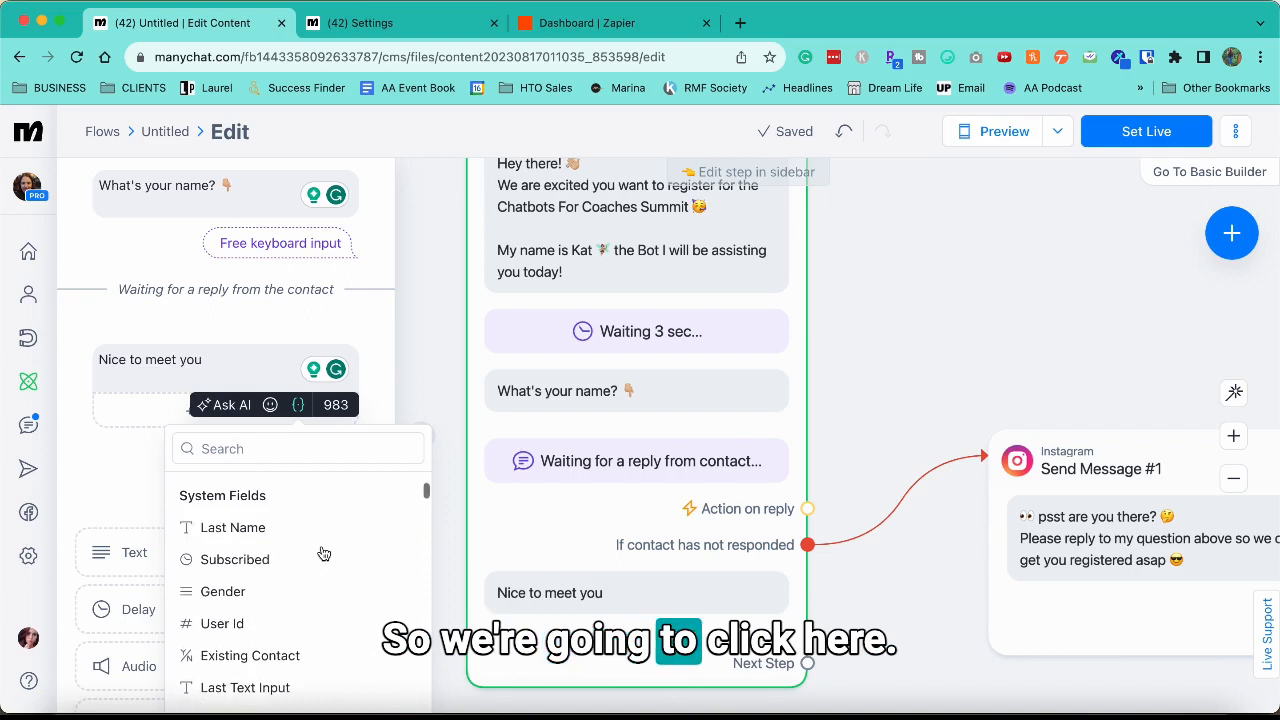
scroll(321, 550, up, 2)
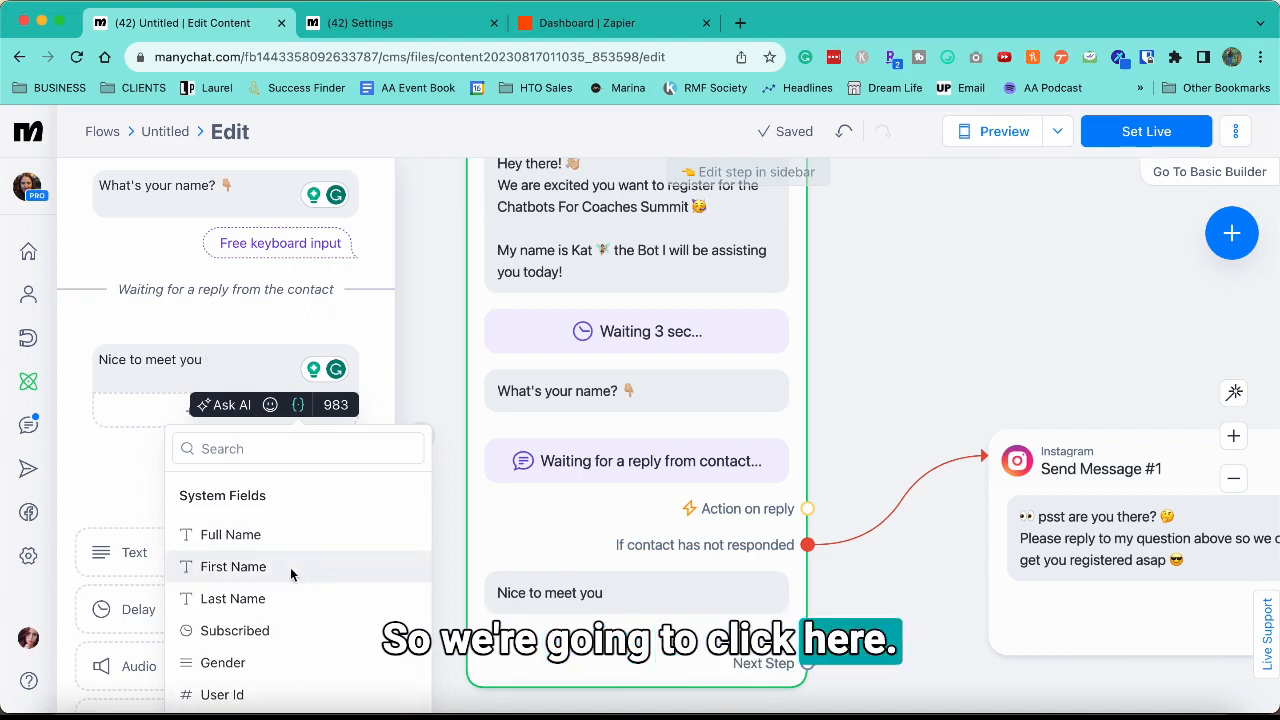
click(291, 567)
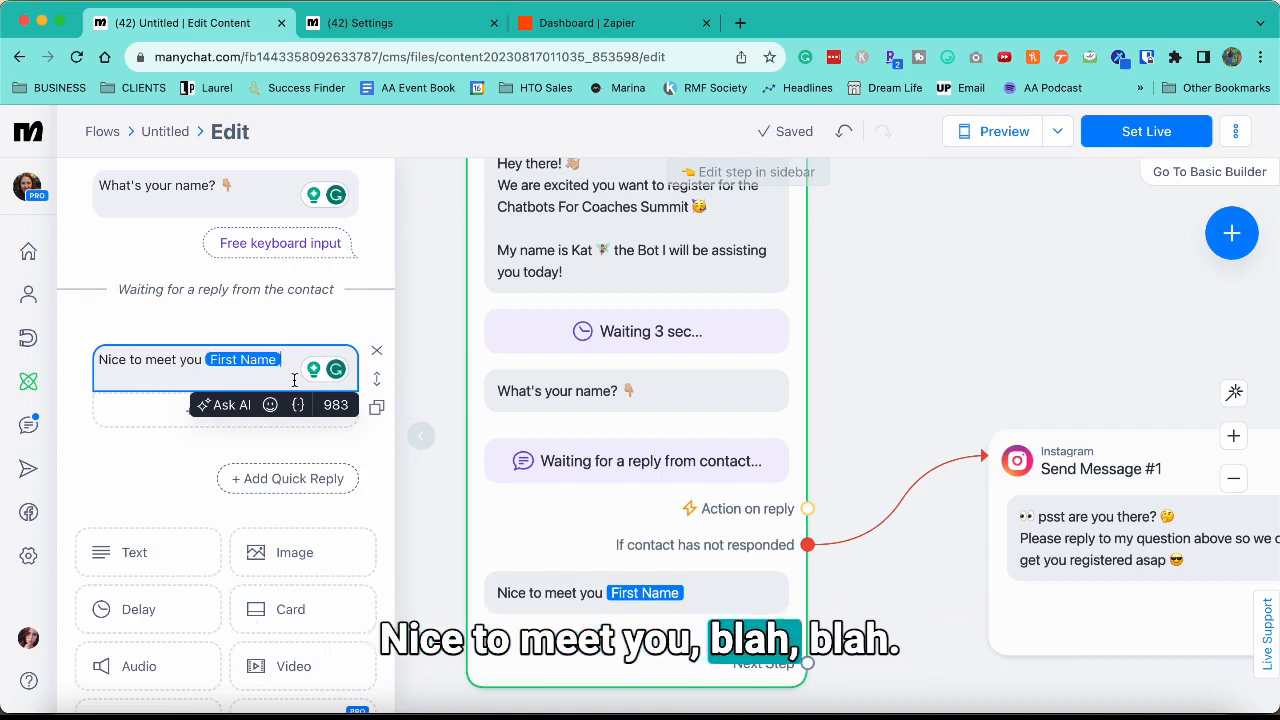
Step: Add "!" after the First Name field and write "Let's get you registered please provide your email address below 👇🏼" beneath it
text(!)
key(Return)
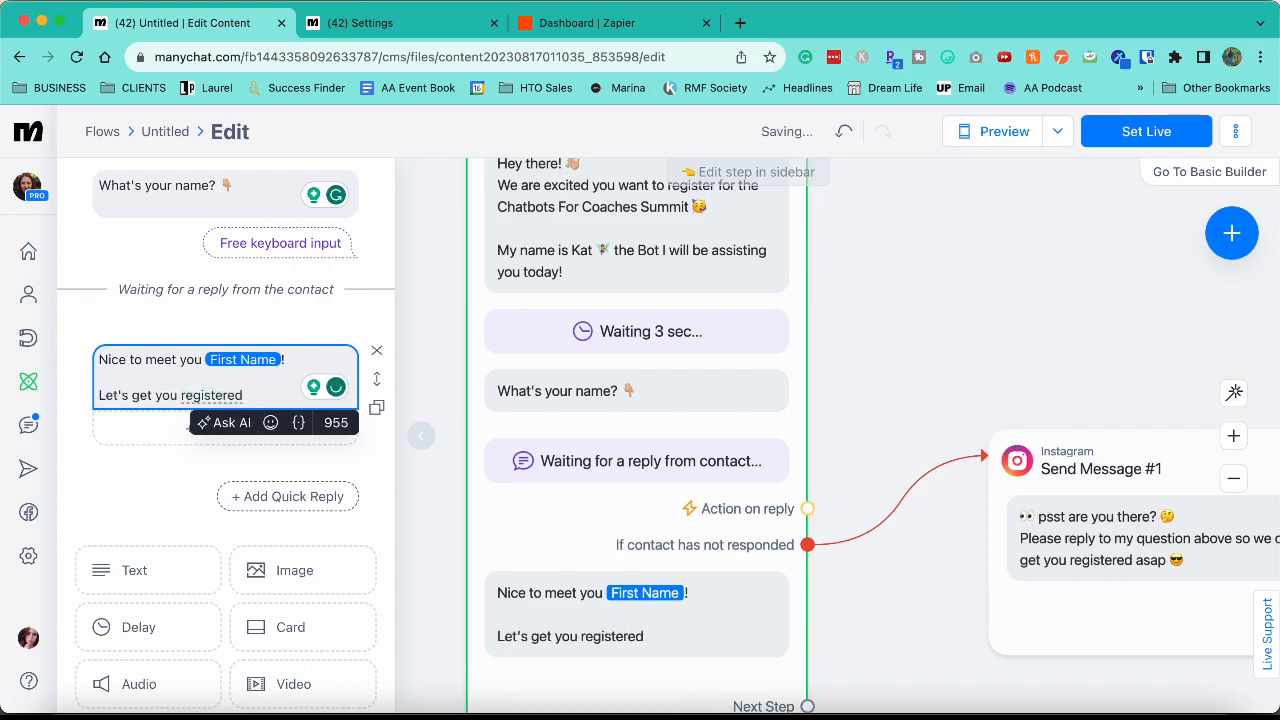
text(your email addre)
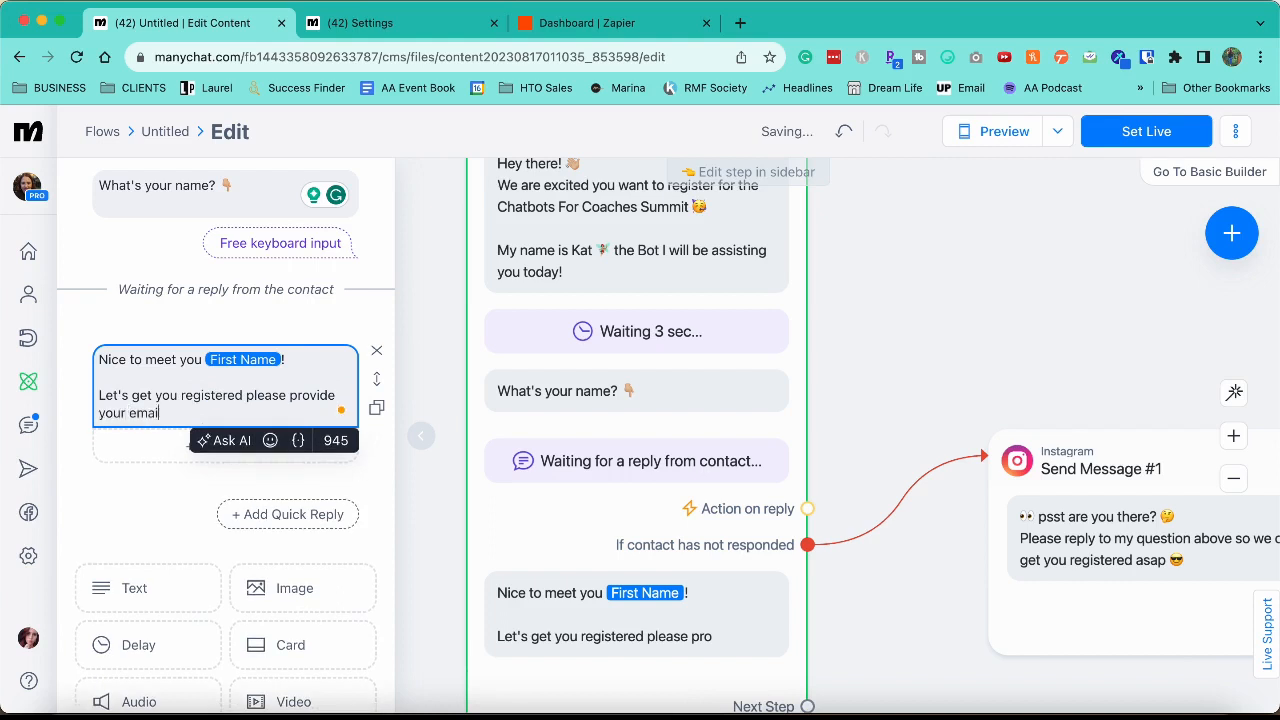
Step: Cut the email request out of the text block, leaving only "Nice to meet you", the First Name field and "!"
drag(101, 388, 300, 418)
key(super+x)
key(BackSpace)
key(BackSpace)
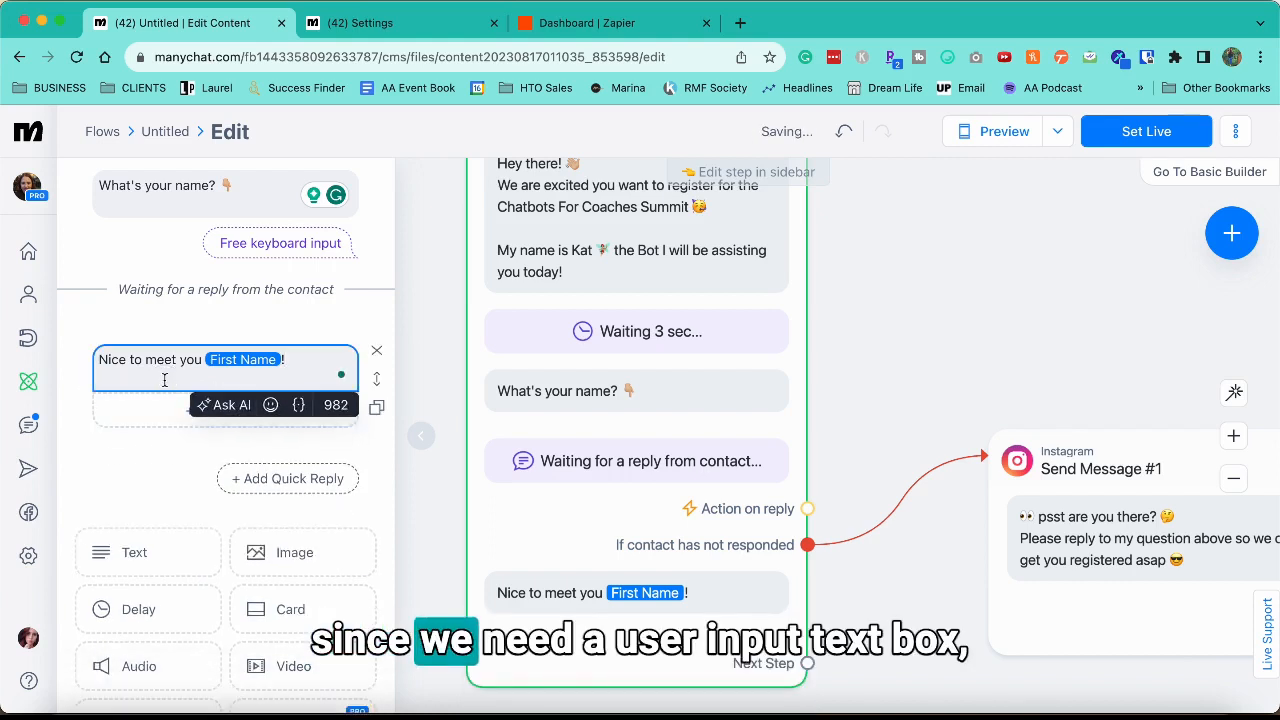
key(BackSpace)
text(!)
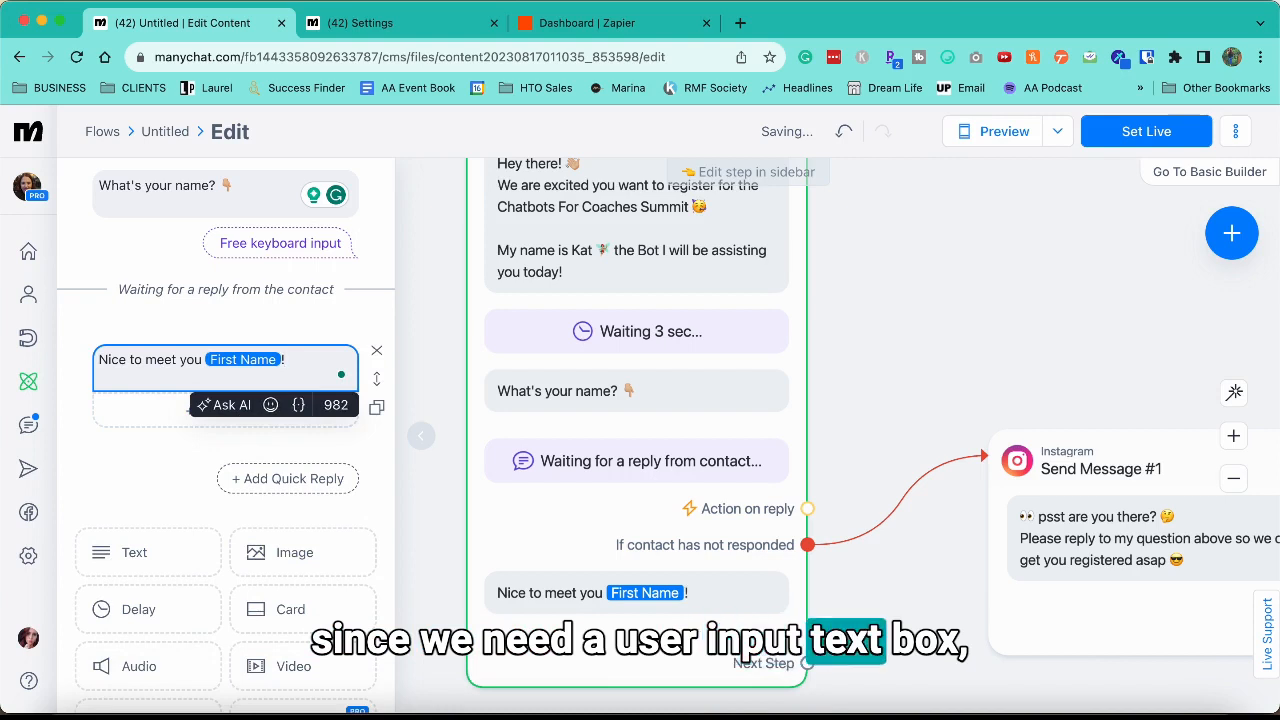
Step: Add a user input block below the "Nice to meet you" text and paste the cut email request as its question
click(147, 492)
scroll(284, 565, down, 3)
click(283, 551)
click(183, 312)
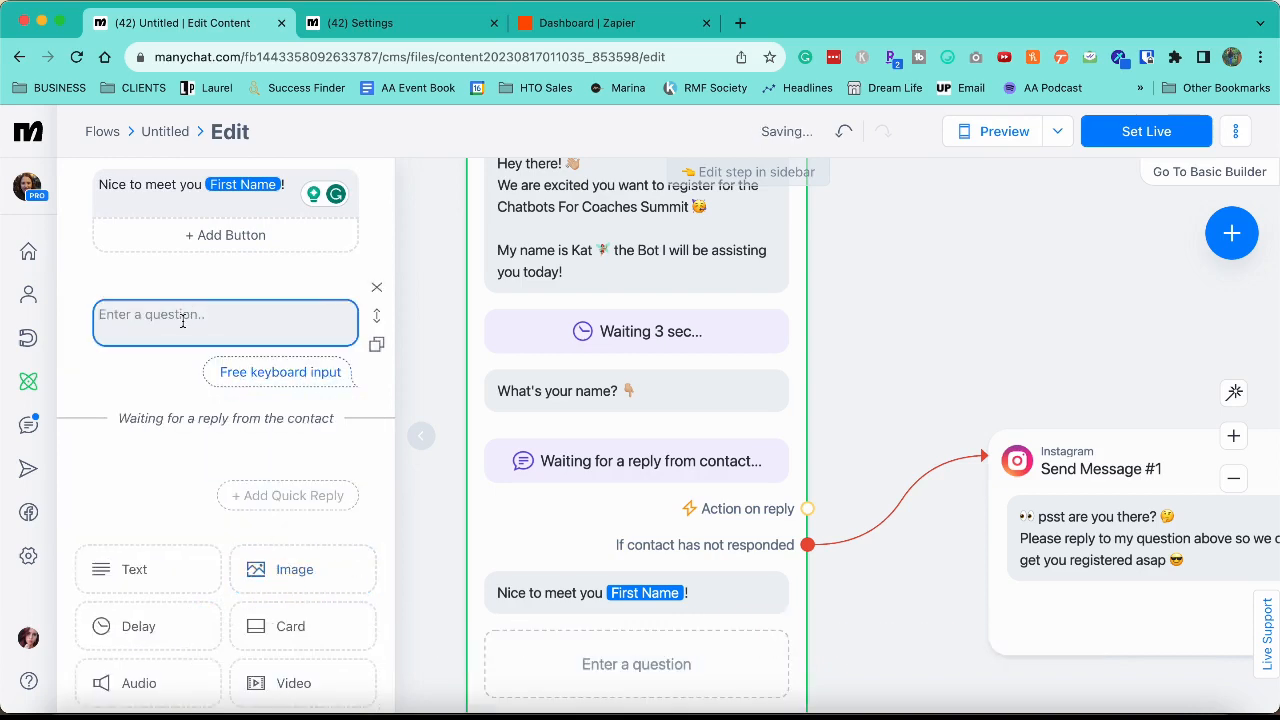
key(super+v)
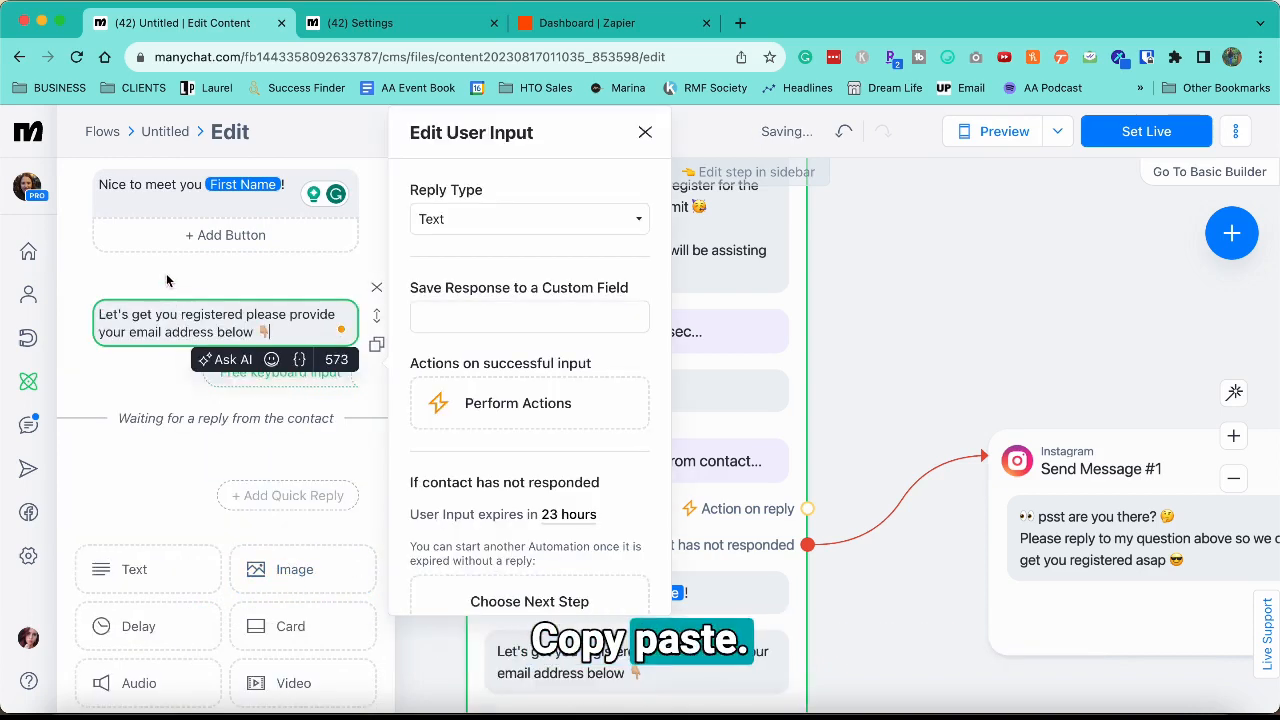
Step: Add a raised hands emoji 🙌🏼 at the end of the "Nice to meet you" message
click(169, 282)
scroll(168, 281, up, 2)
click(176, 299)
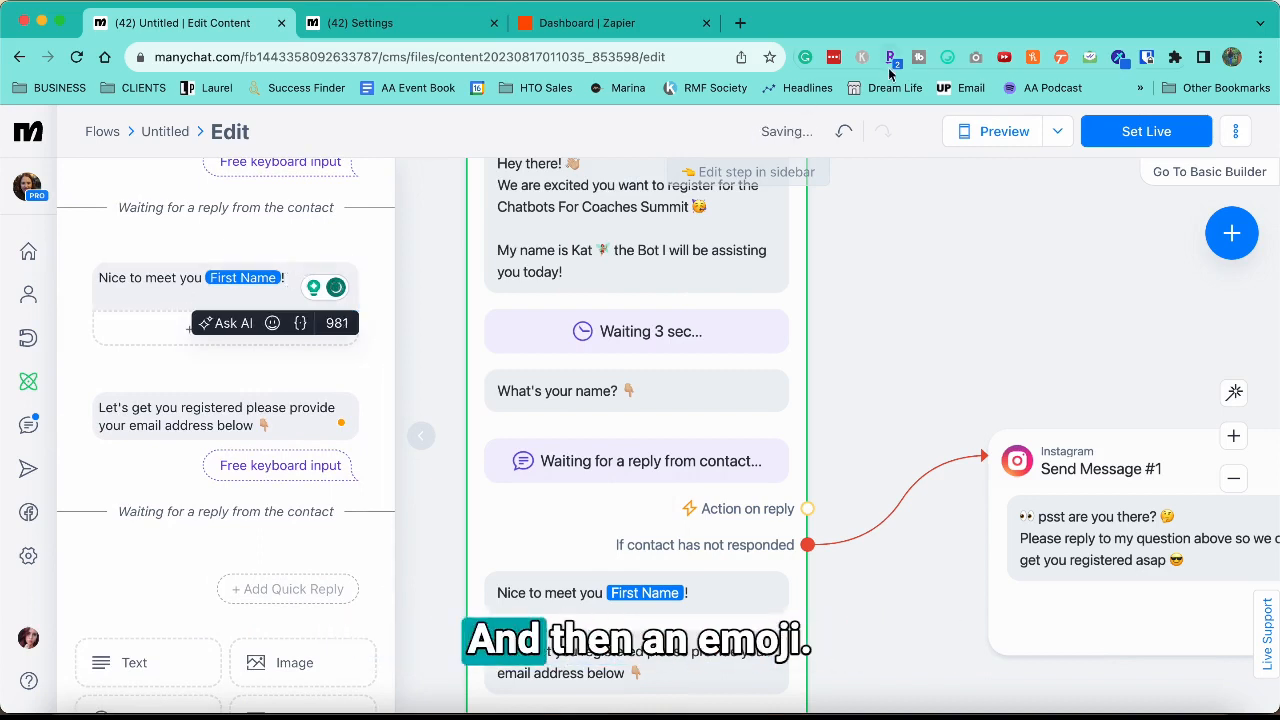
click(947, 57)
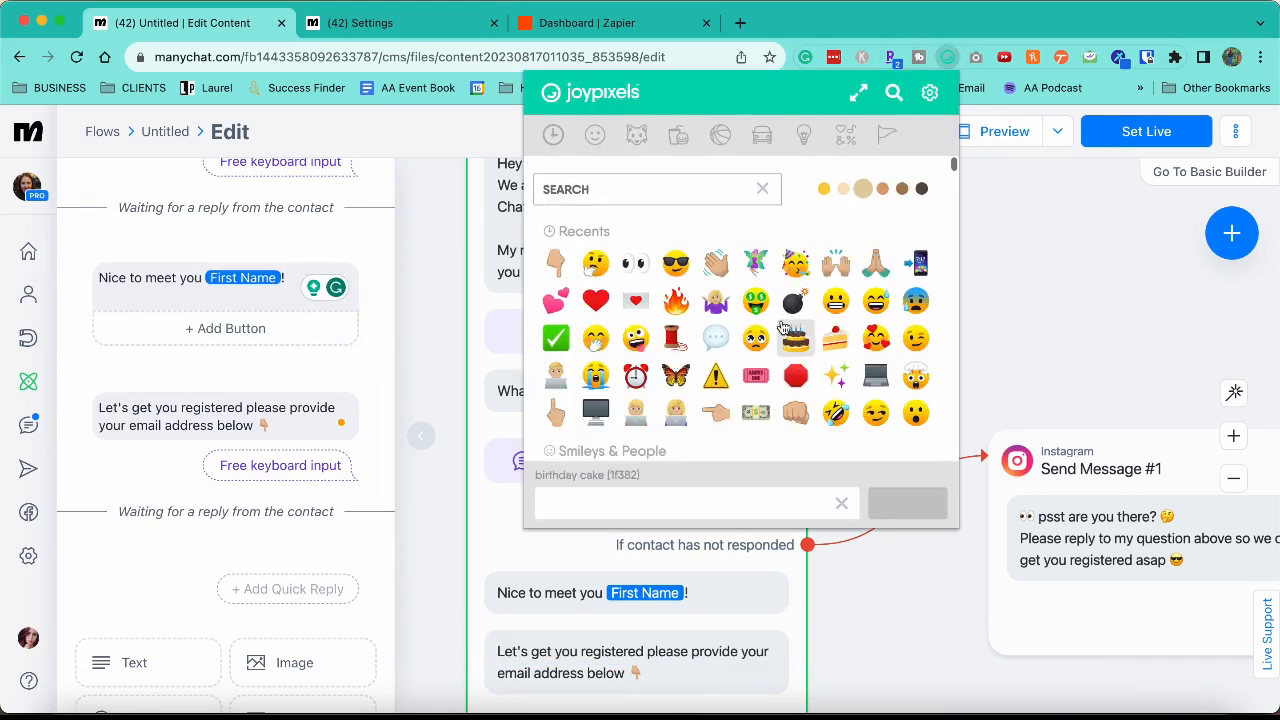
click(836, 263)
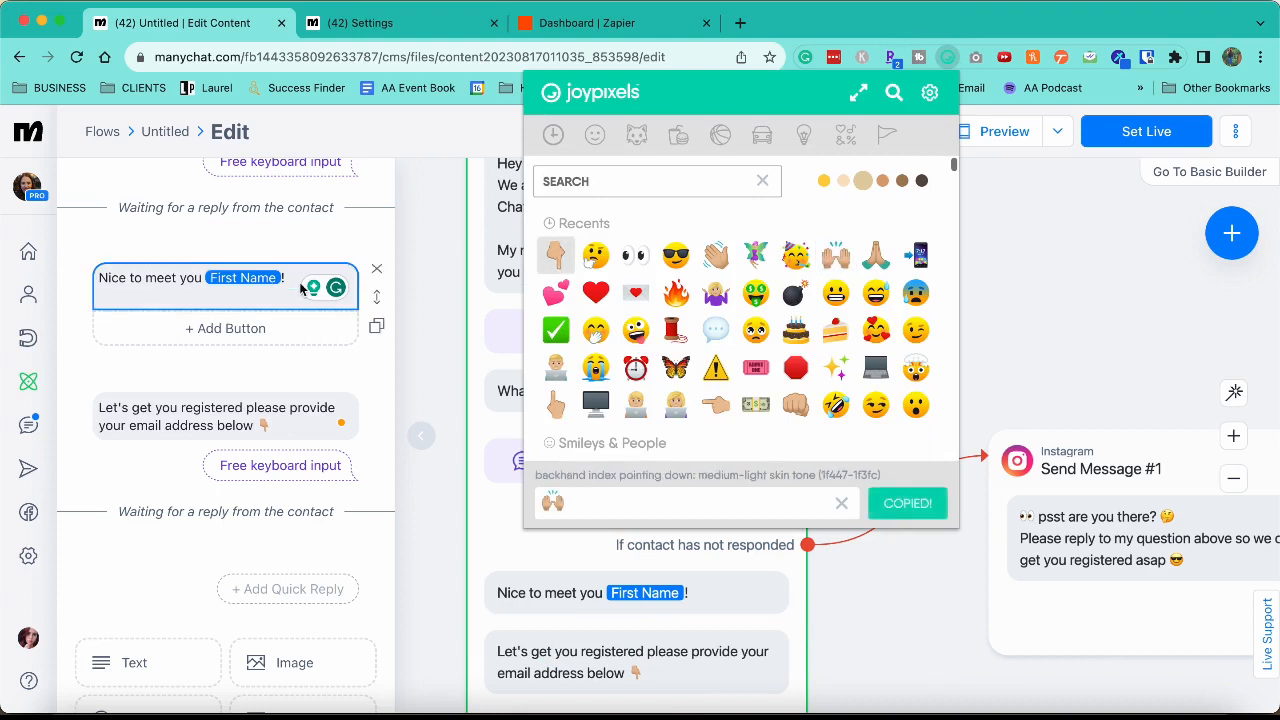
click(300, 288)
Step: Set the email question's reply type to Email and turn off saving the email to the system field
click(291, 408)
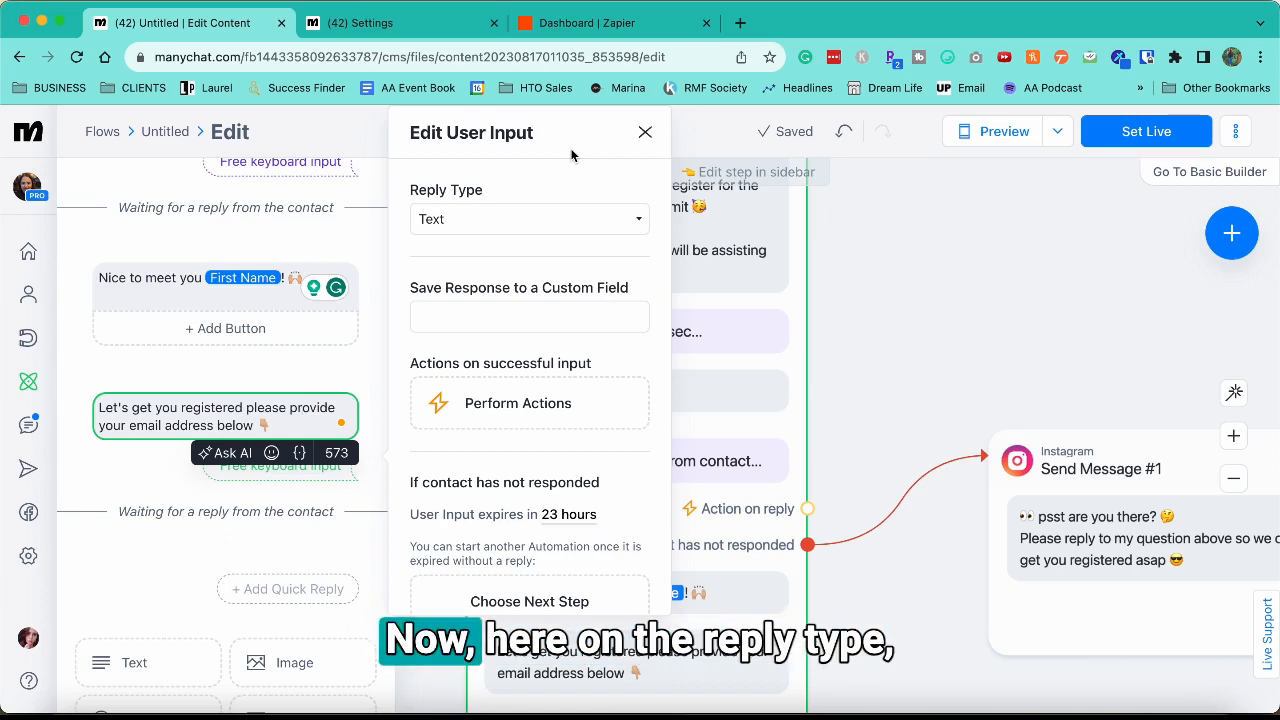
click(489, 216)
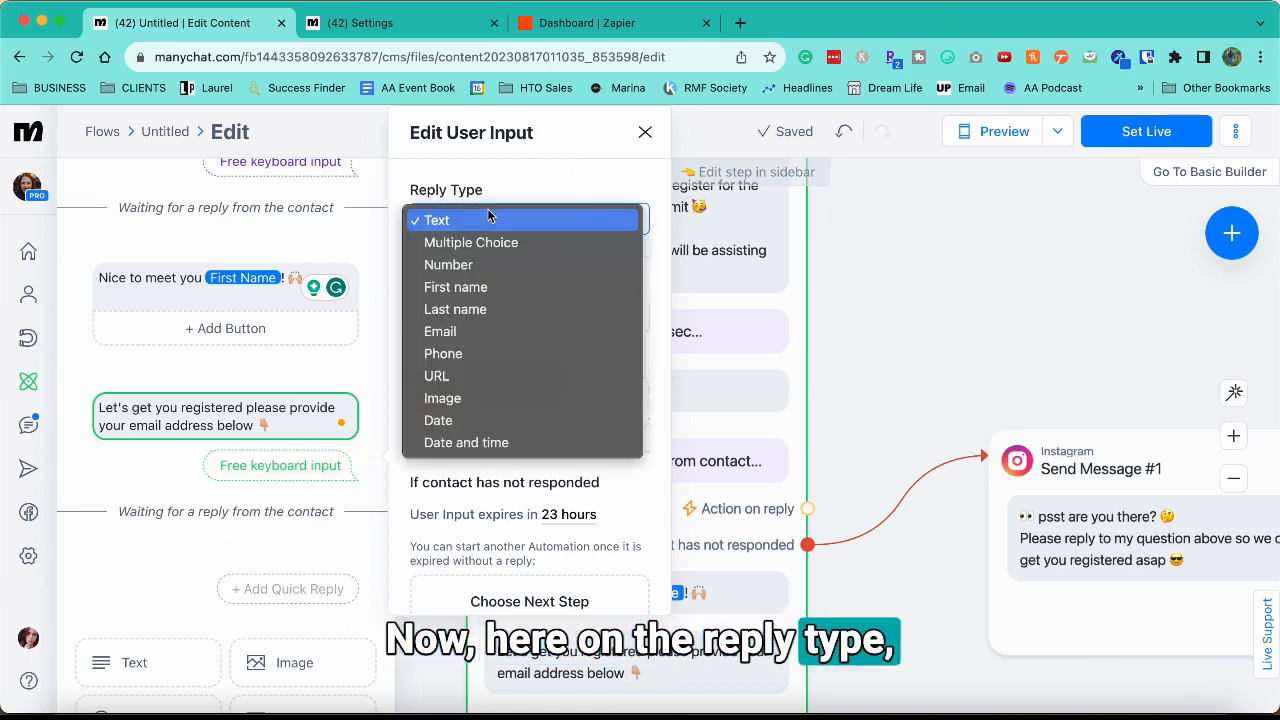
click(505, 337)
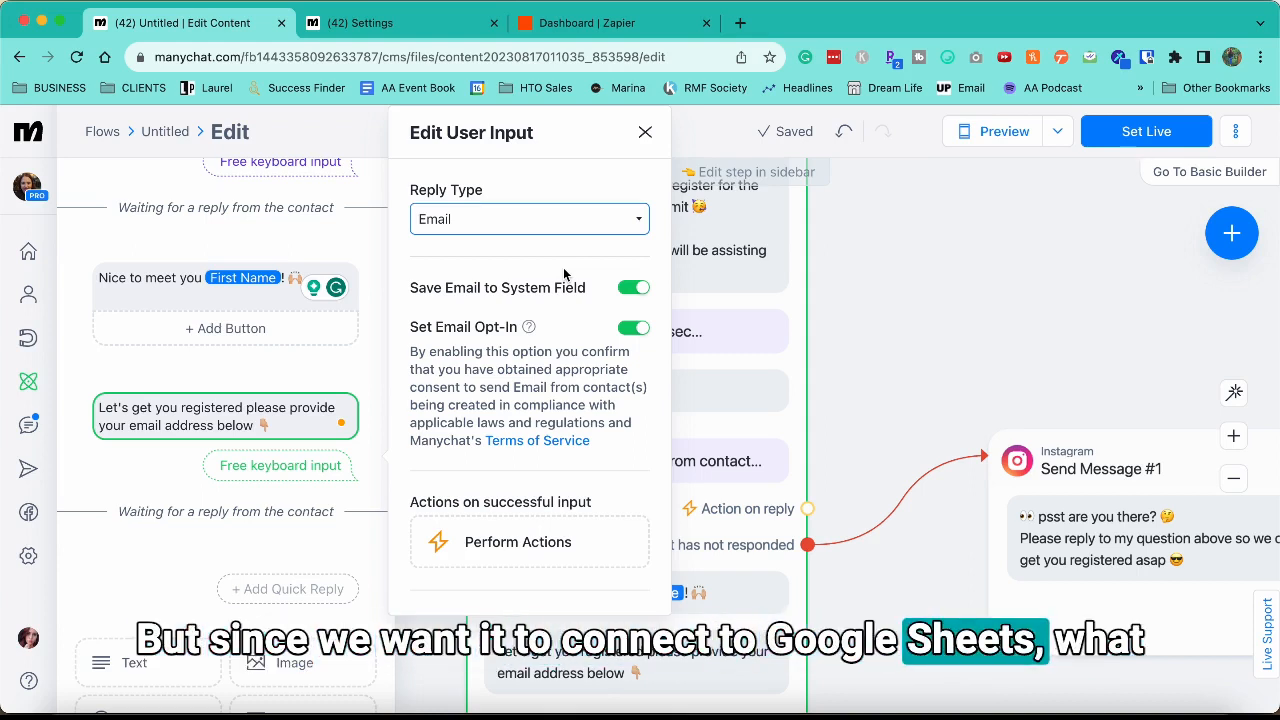
click(635, 289)
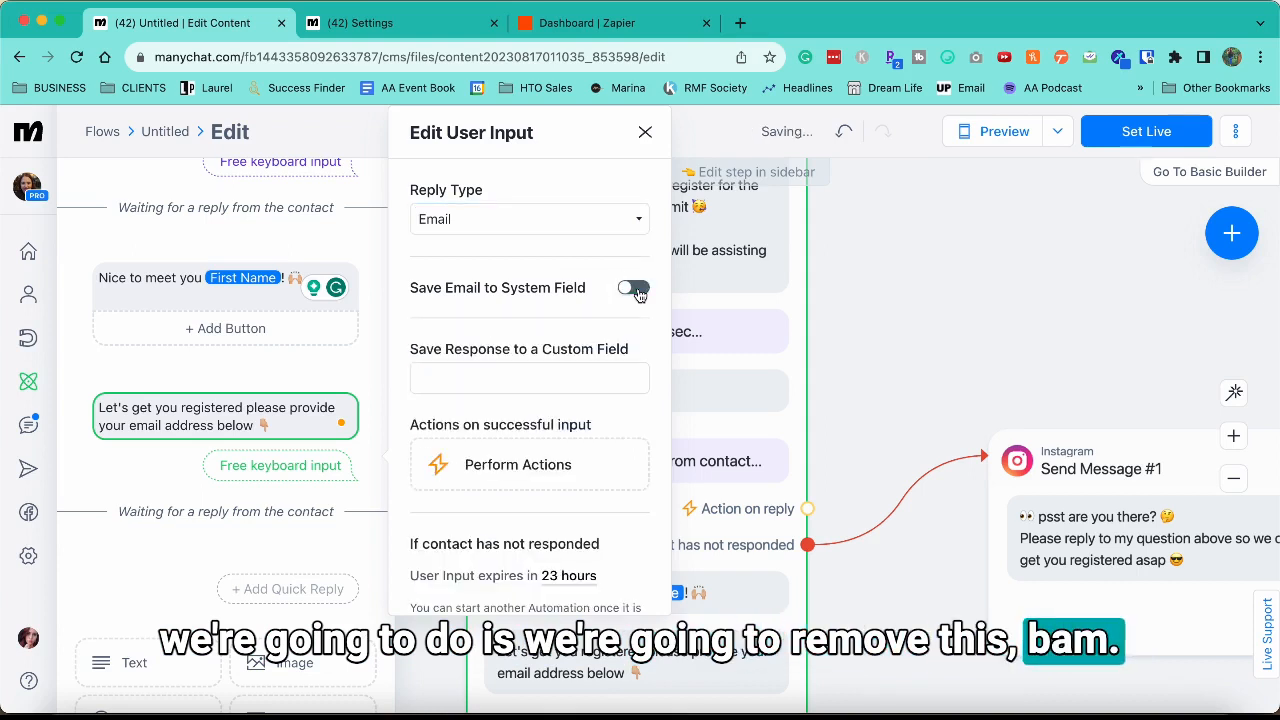
Step: Start a new custom user field named "CFC Email" for saving the response to the email question
click(455, 376)
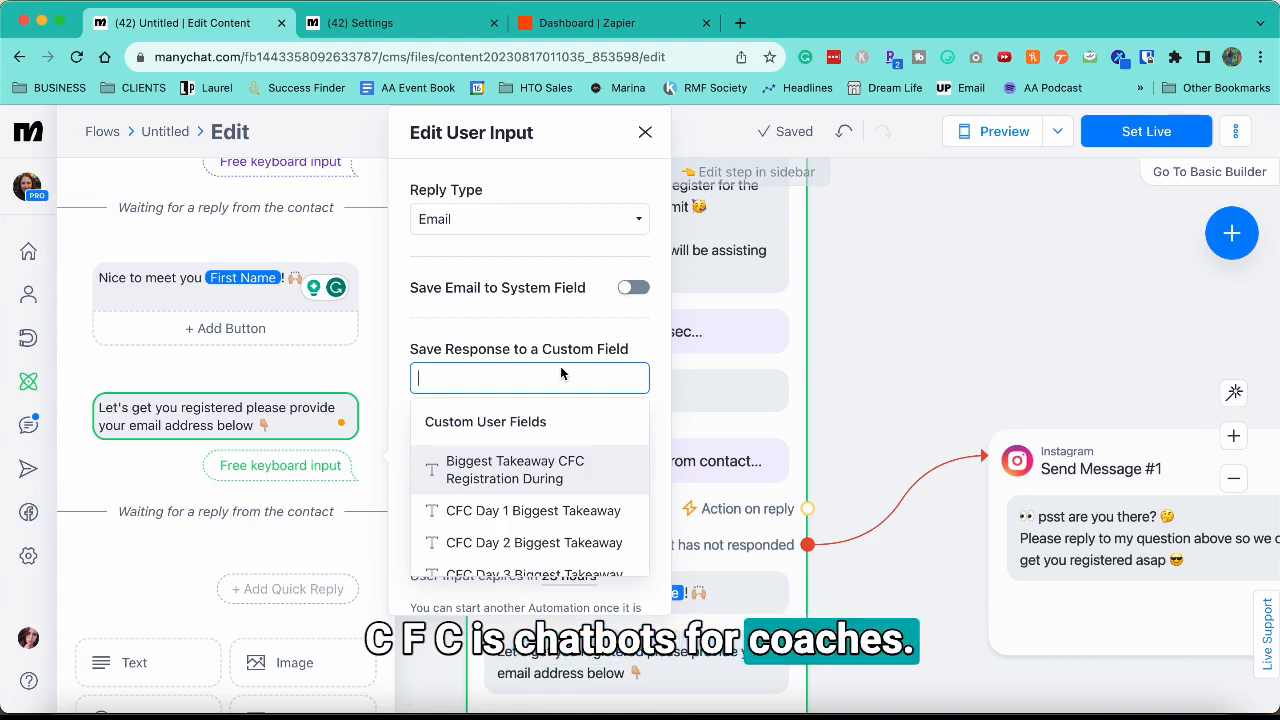
text(CFC)
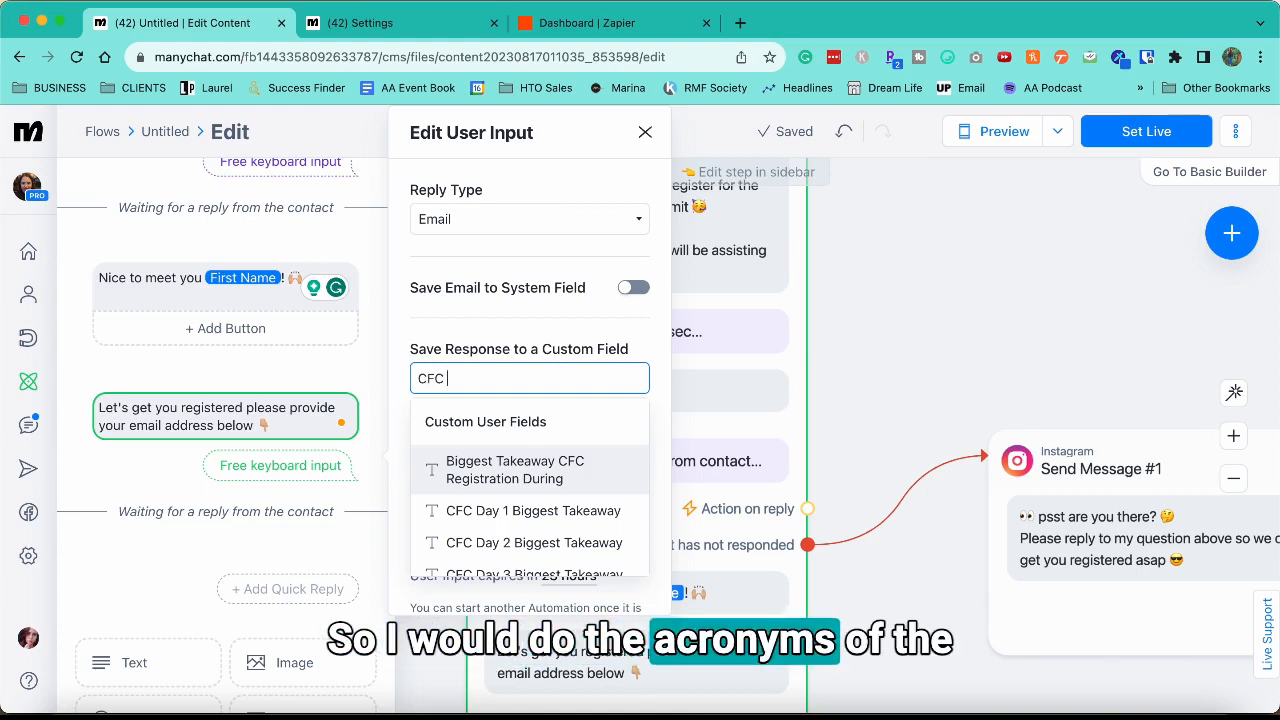
text( Em)
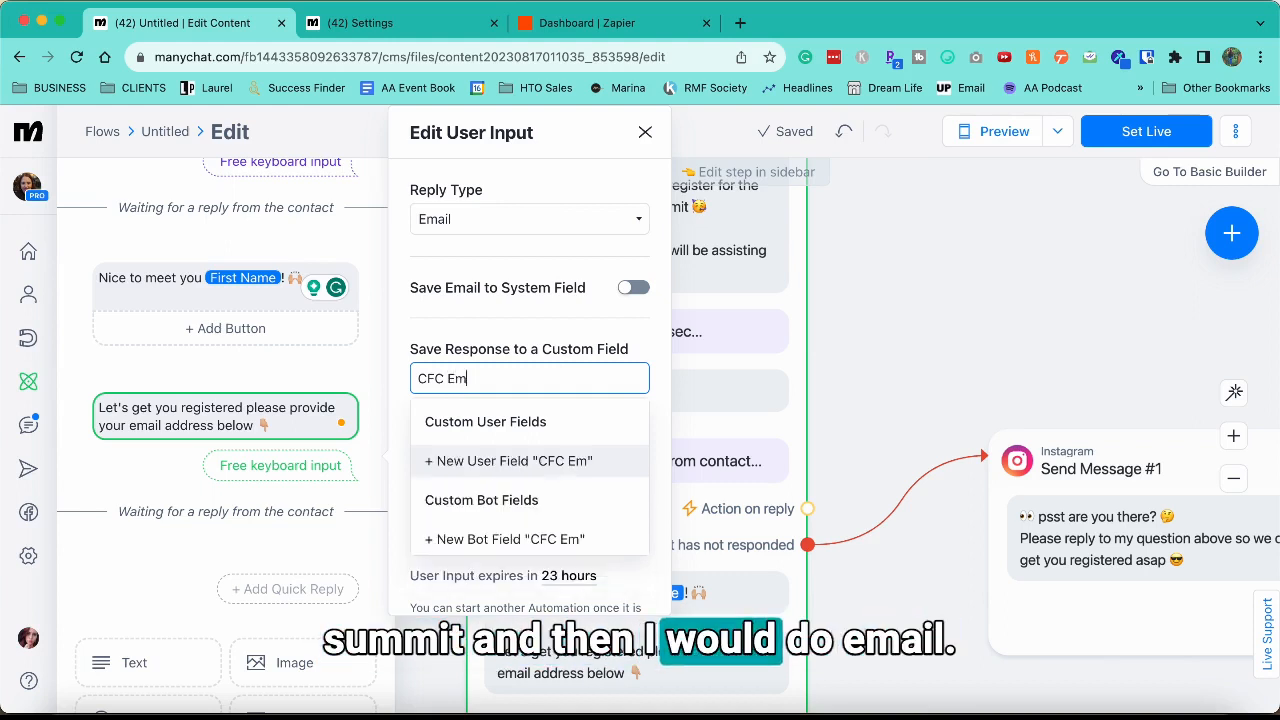
text(ail)
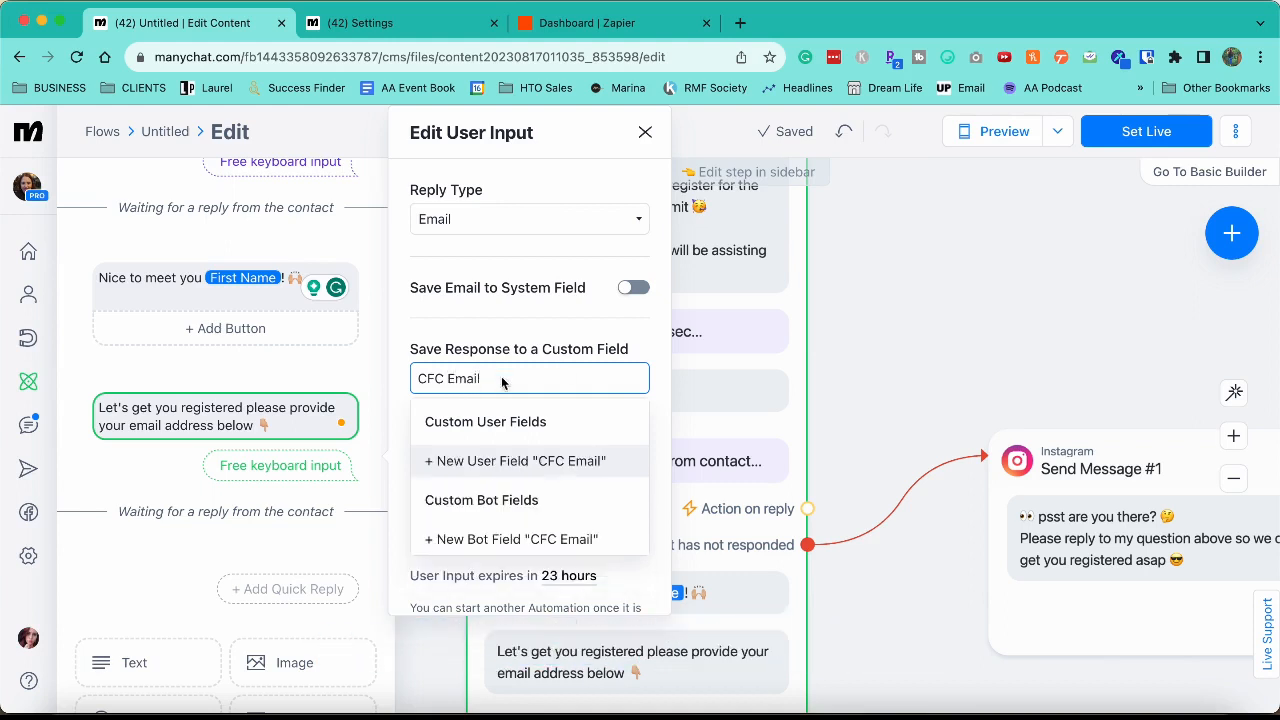
click(502, 458)
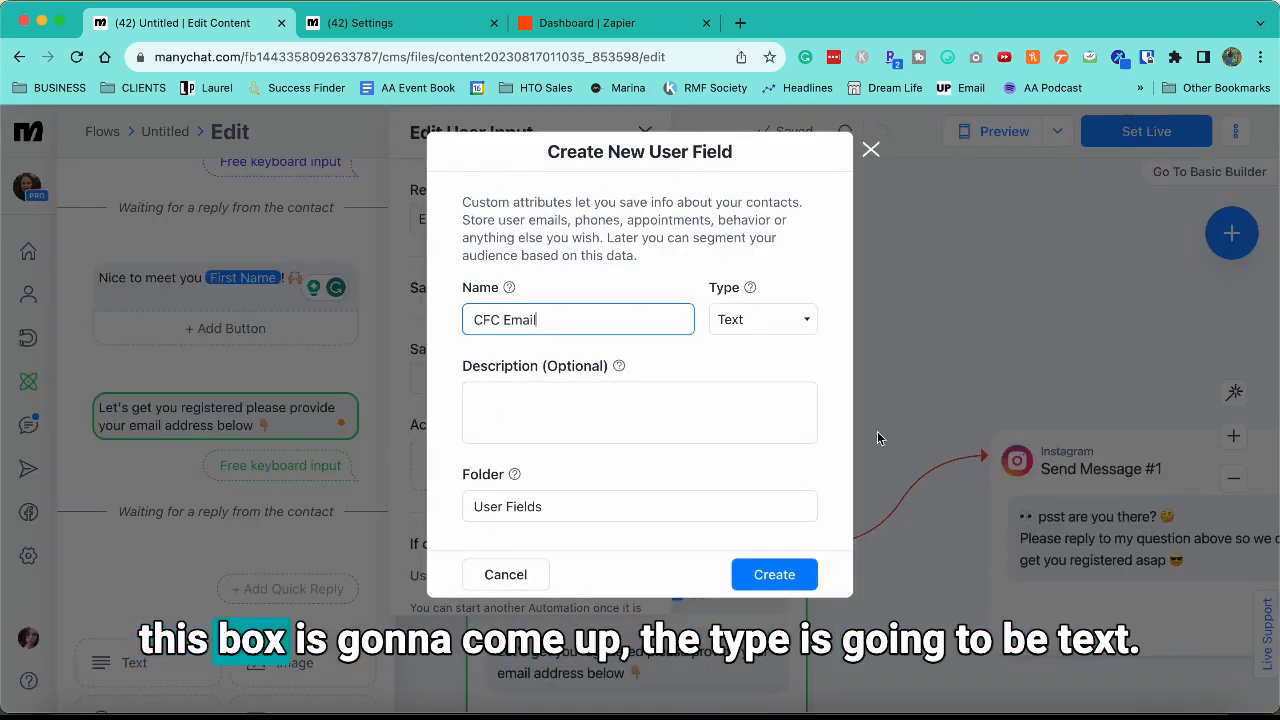
Step: Keep the new field's type as Text, assign it to a new folder "Chatbot For Coaches Summit", and create the field
click(792, 319)
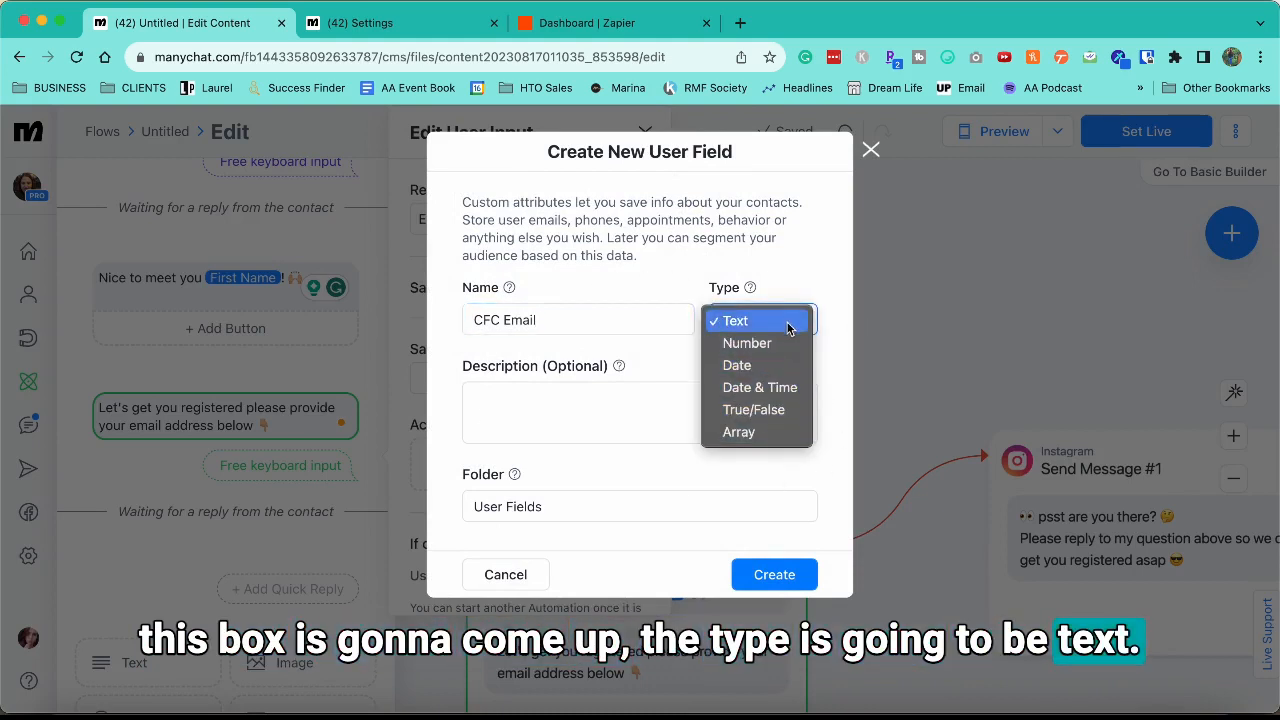
click(788, 322)
click(577, 425)
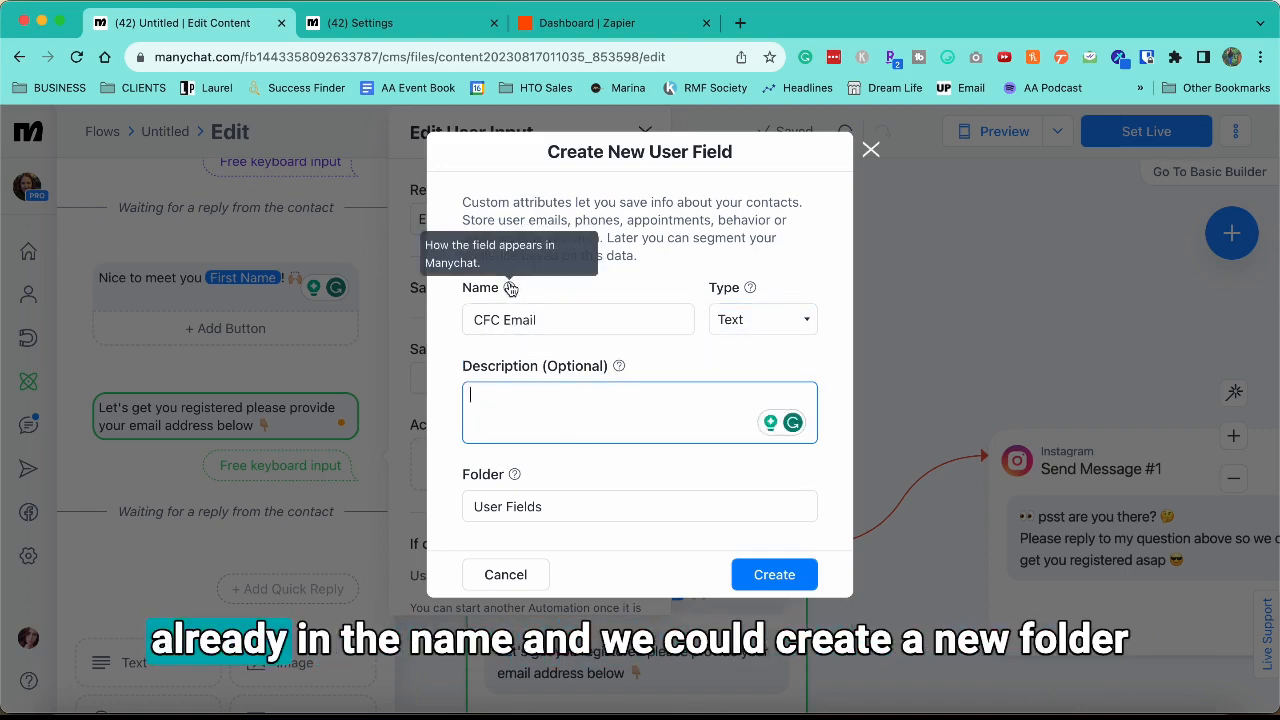
click(567, 510)
triple_click(567, 511)
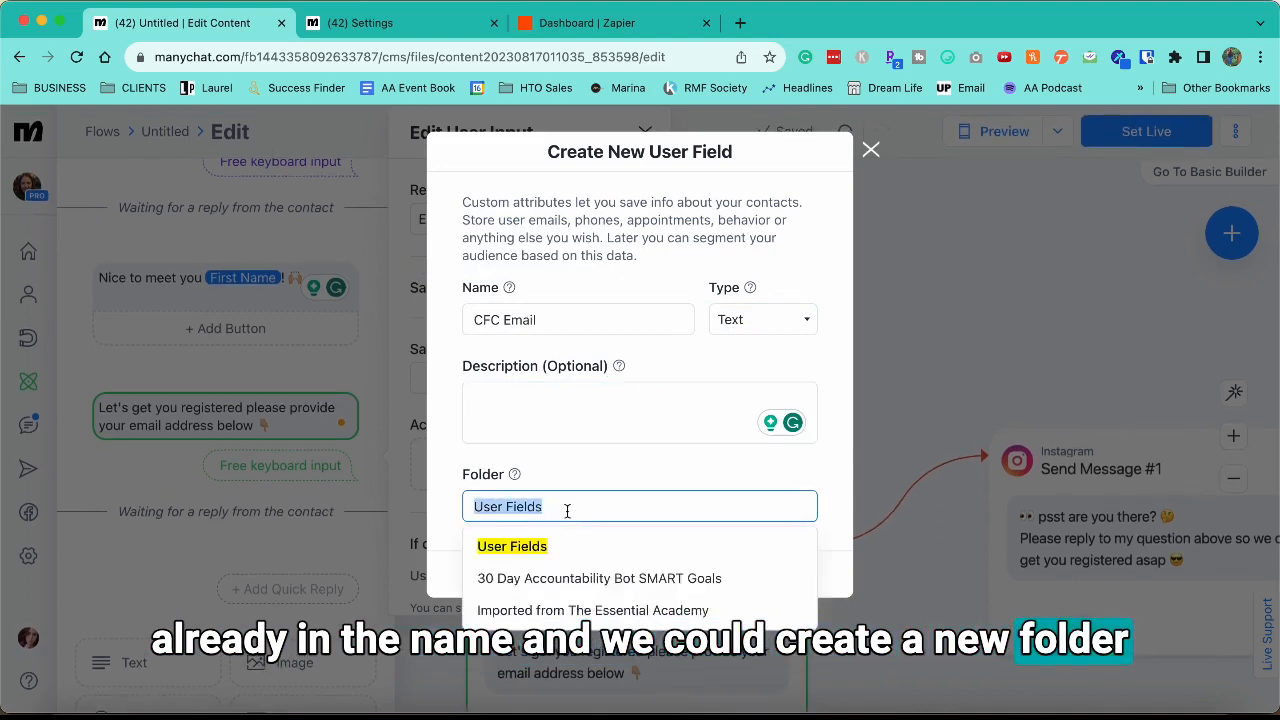
text(Chatbot Fo)
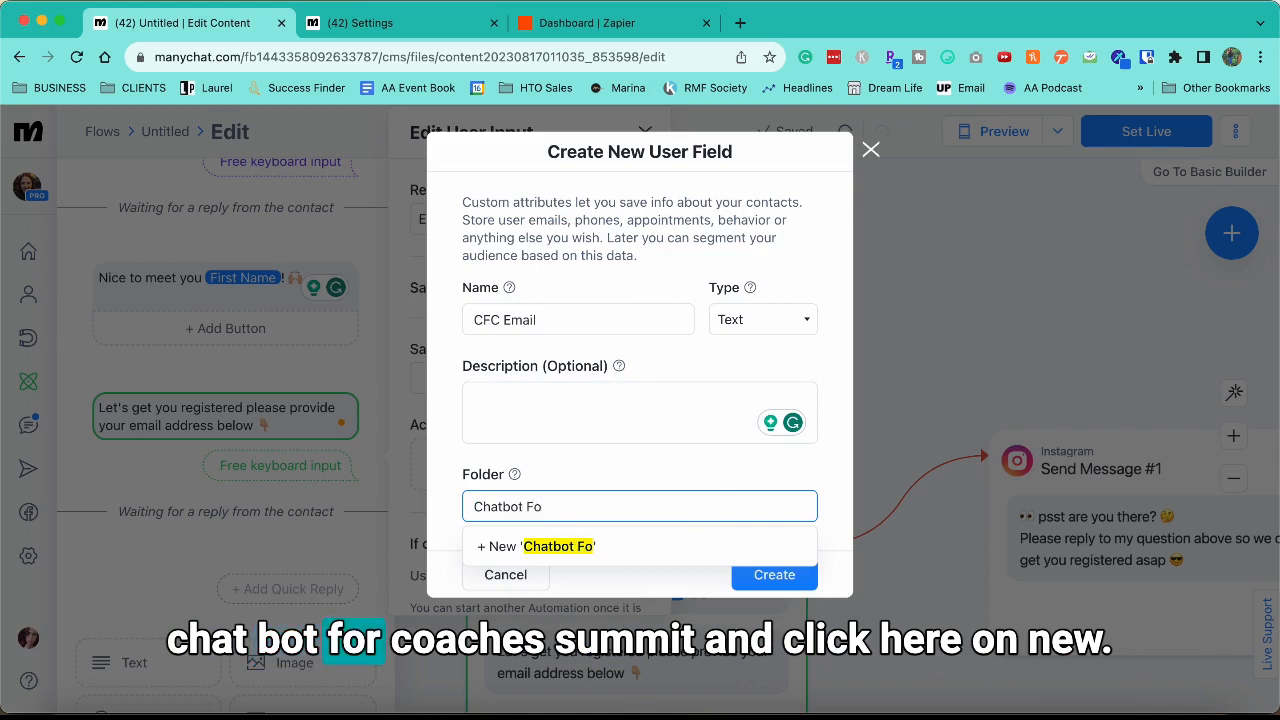
text(r Coaches Summit)
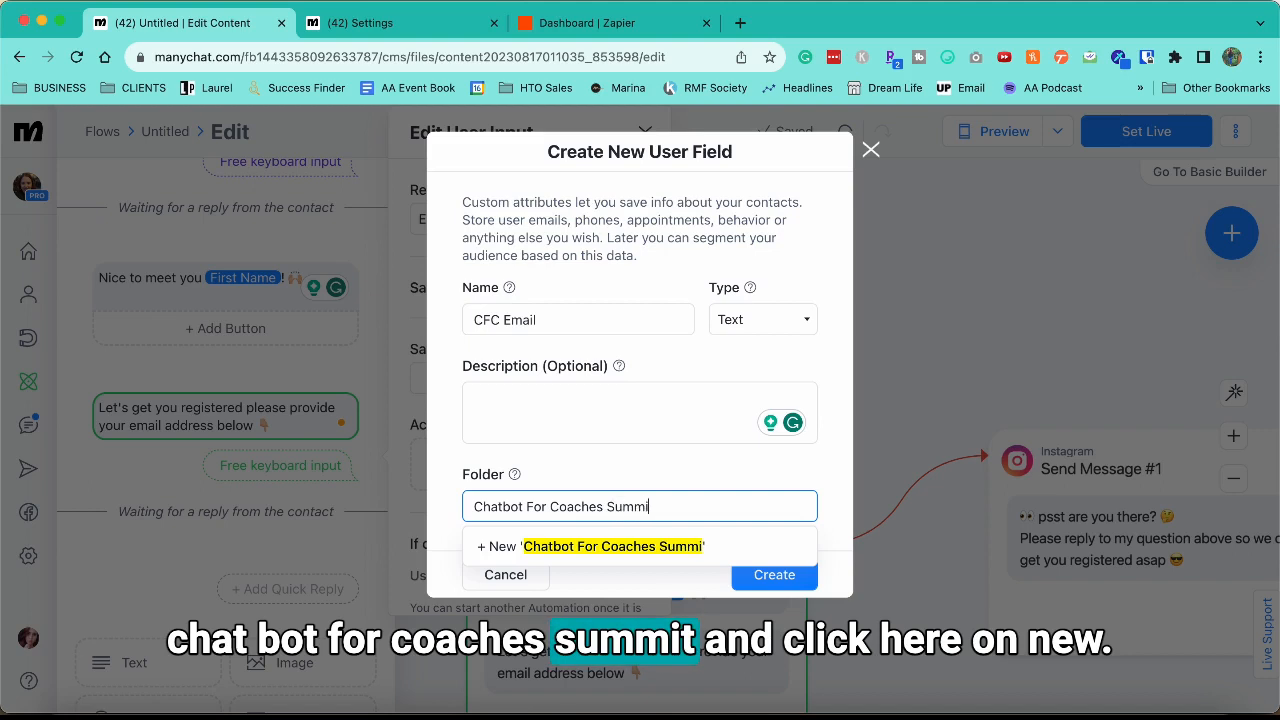
click(582, 545)
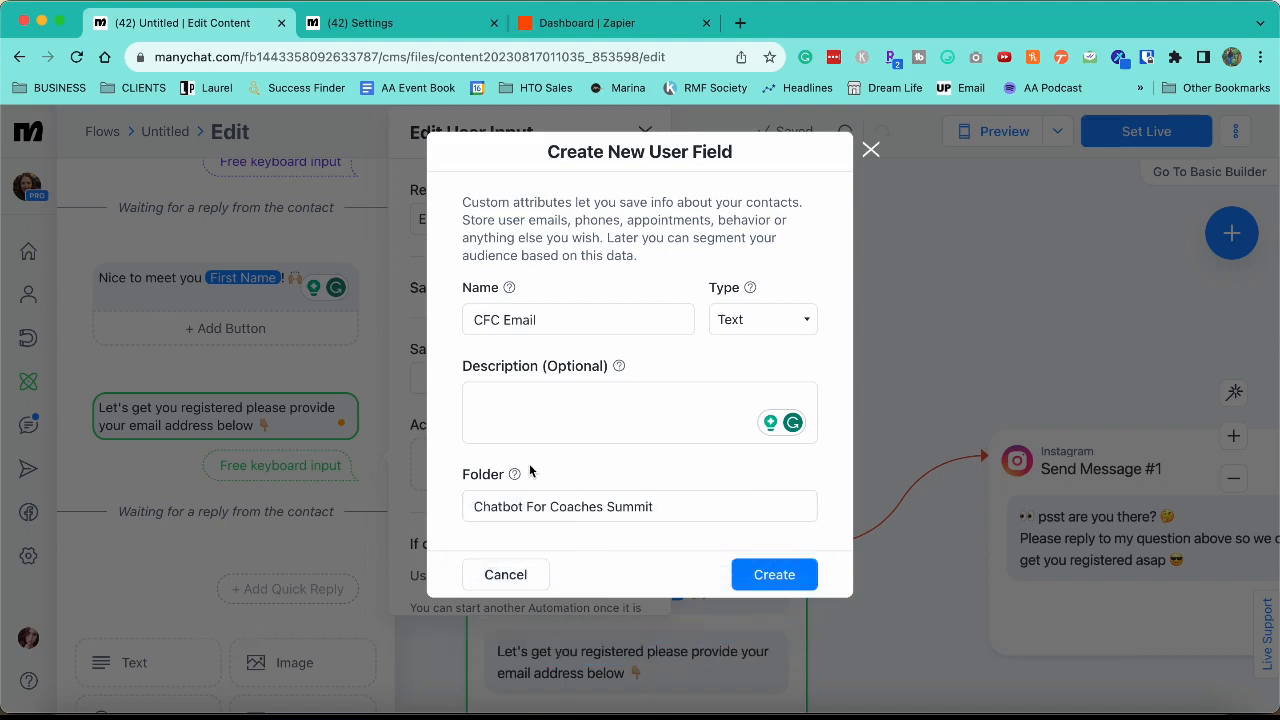
mouse_move(514, 477)
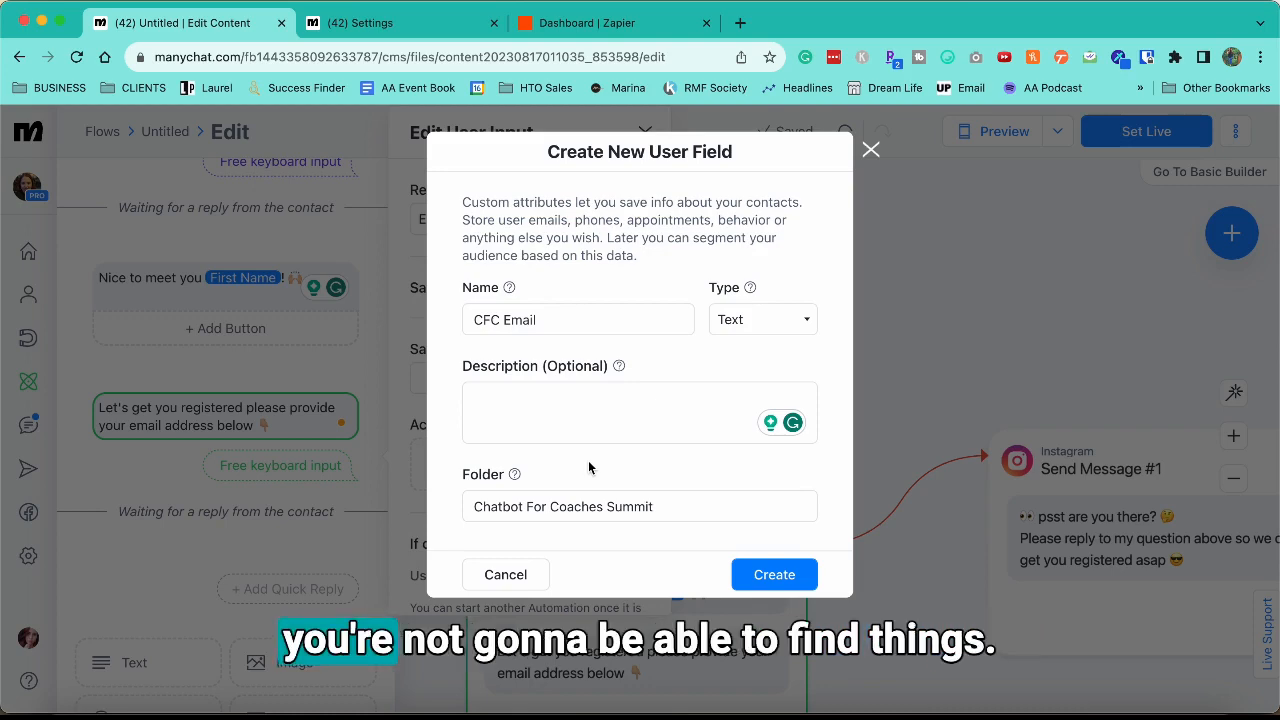
click(760, 575)
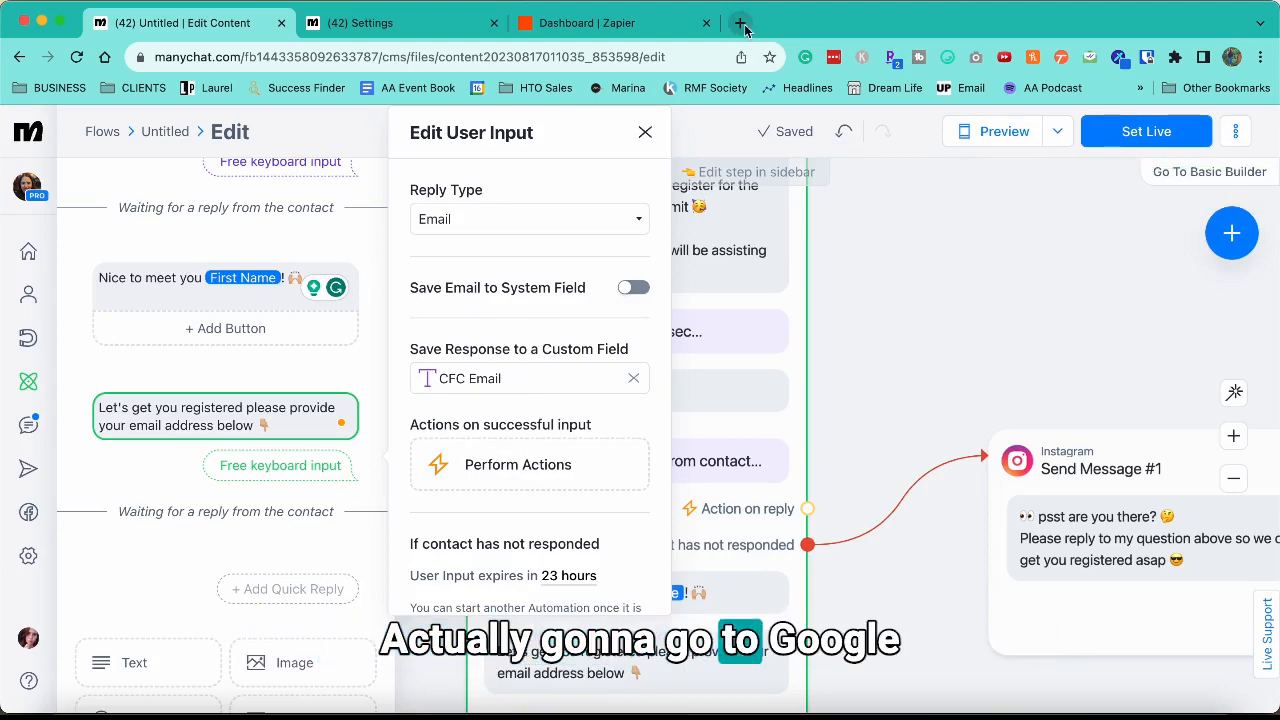
Step: Open Google Sheets in a new browser tab and switch to the correct Google account
click(744, 27)
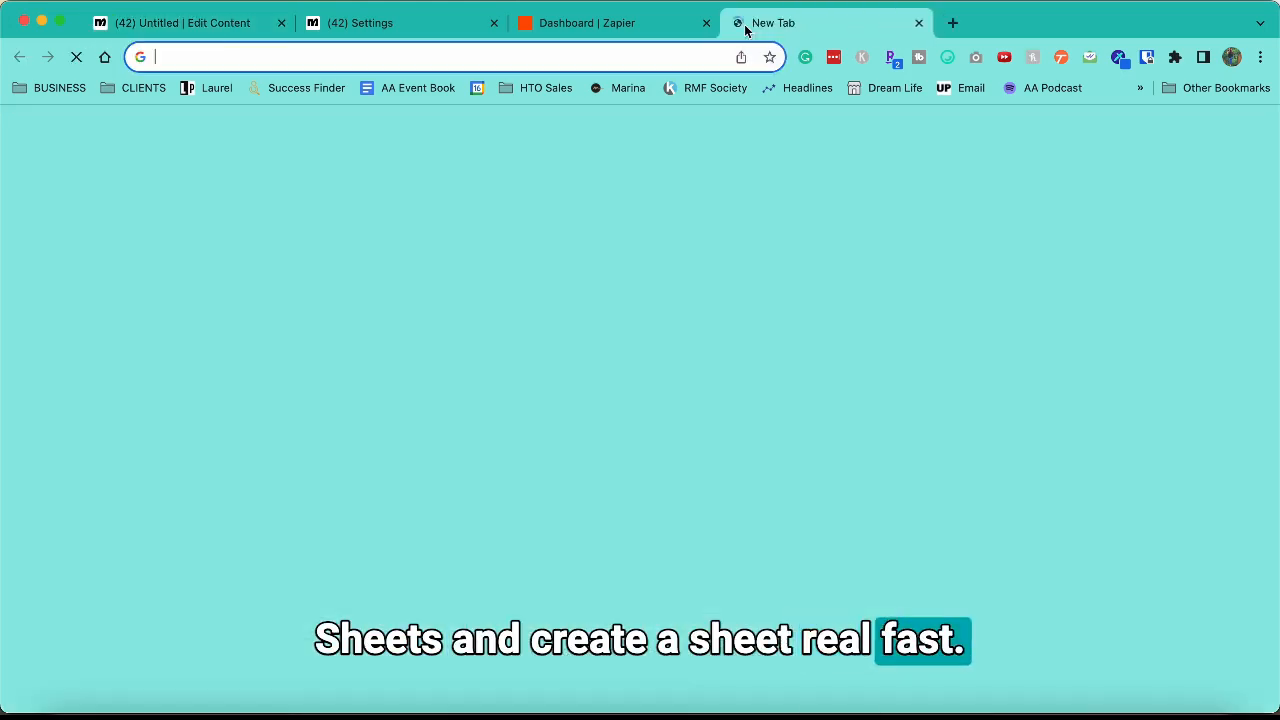
text(she)
key(Return)
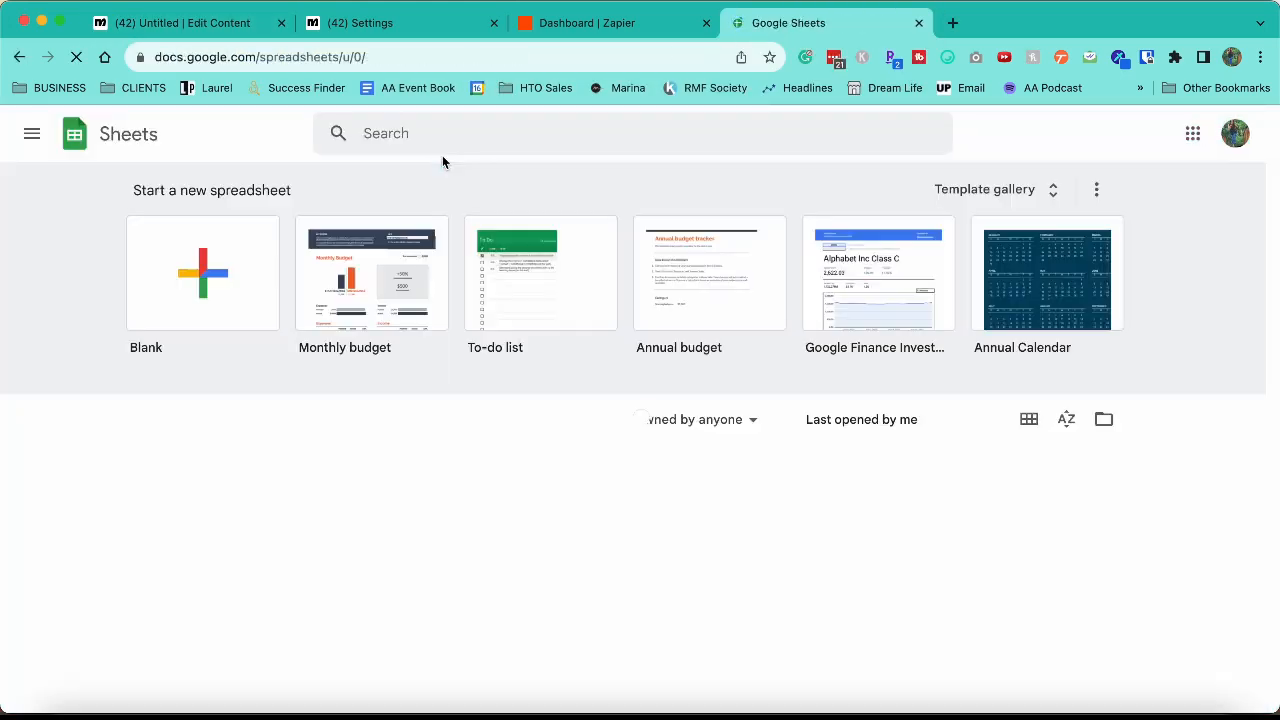
click(1235, 134)
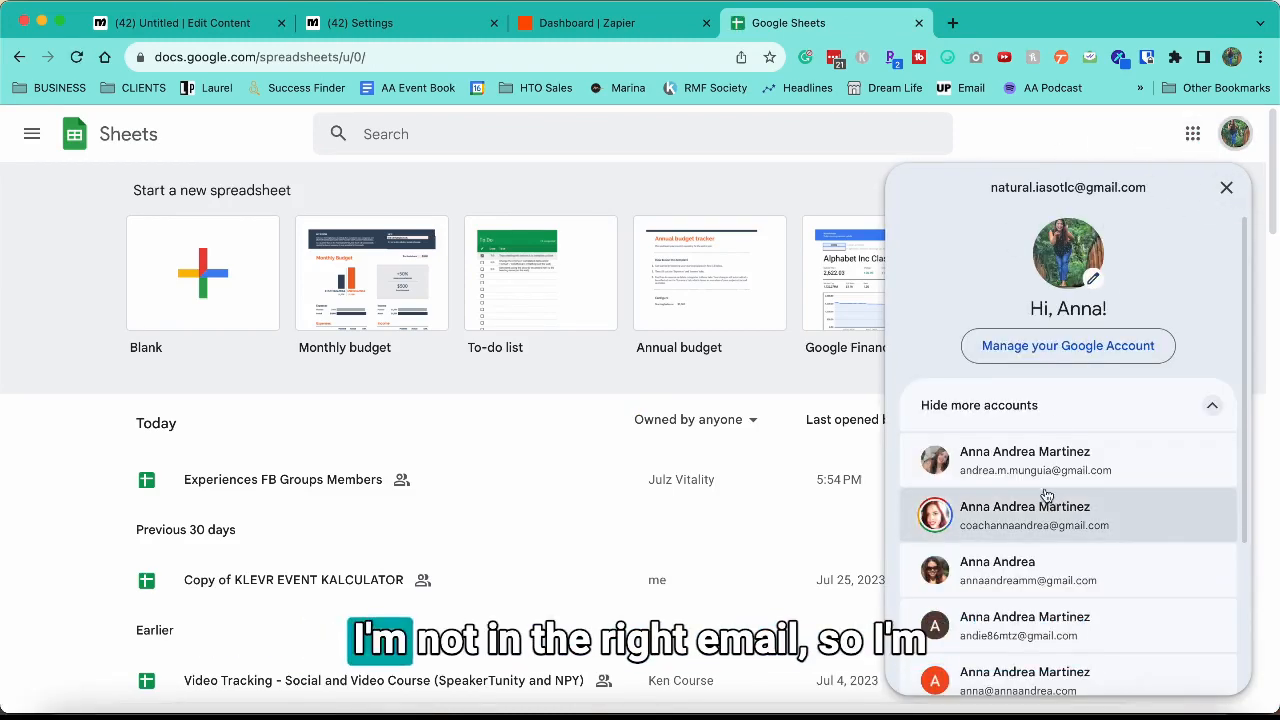
scroll(1045, 520, down, 3)
click(1023, 524)
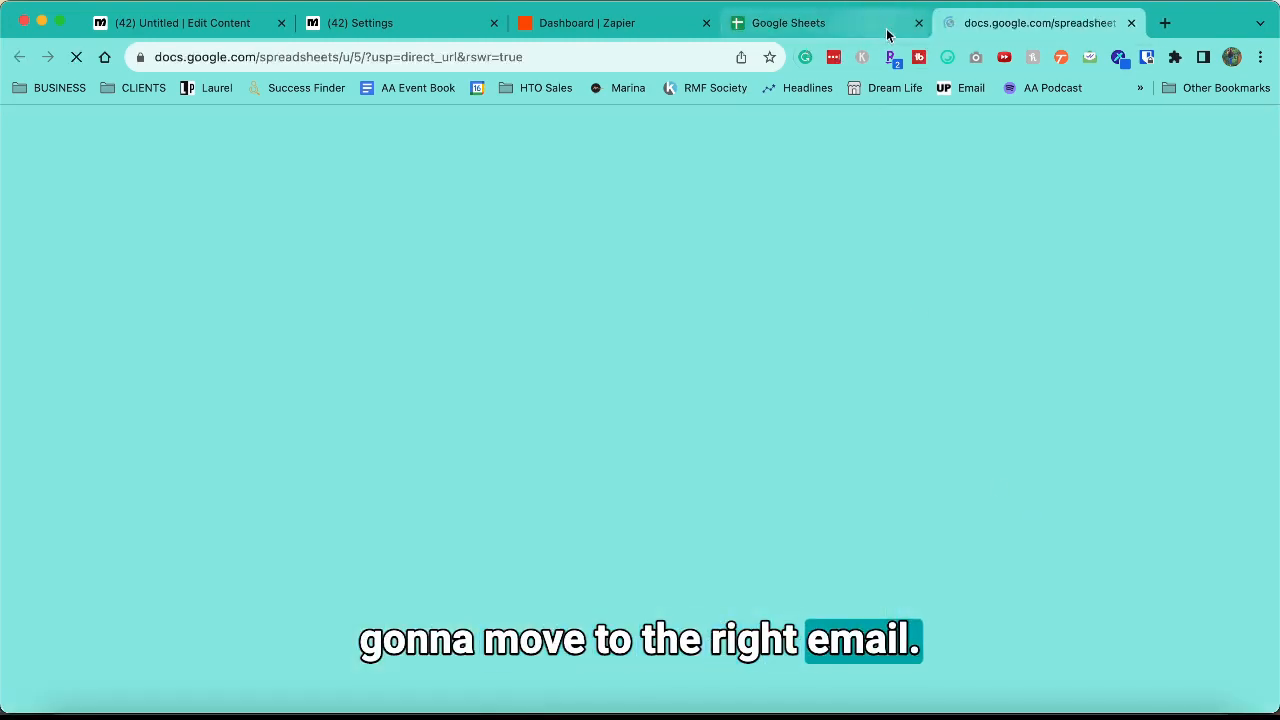
Step: Create a blank spreadsheet and name it "Chatbot For Coaches Summit Registrants IG DMs 2023"
click(206, 290)
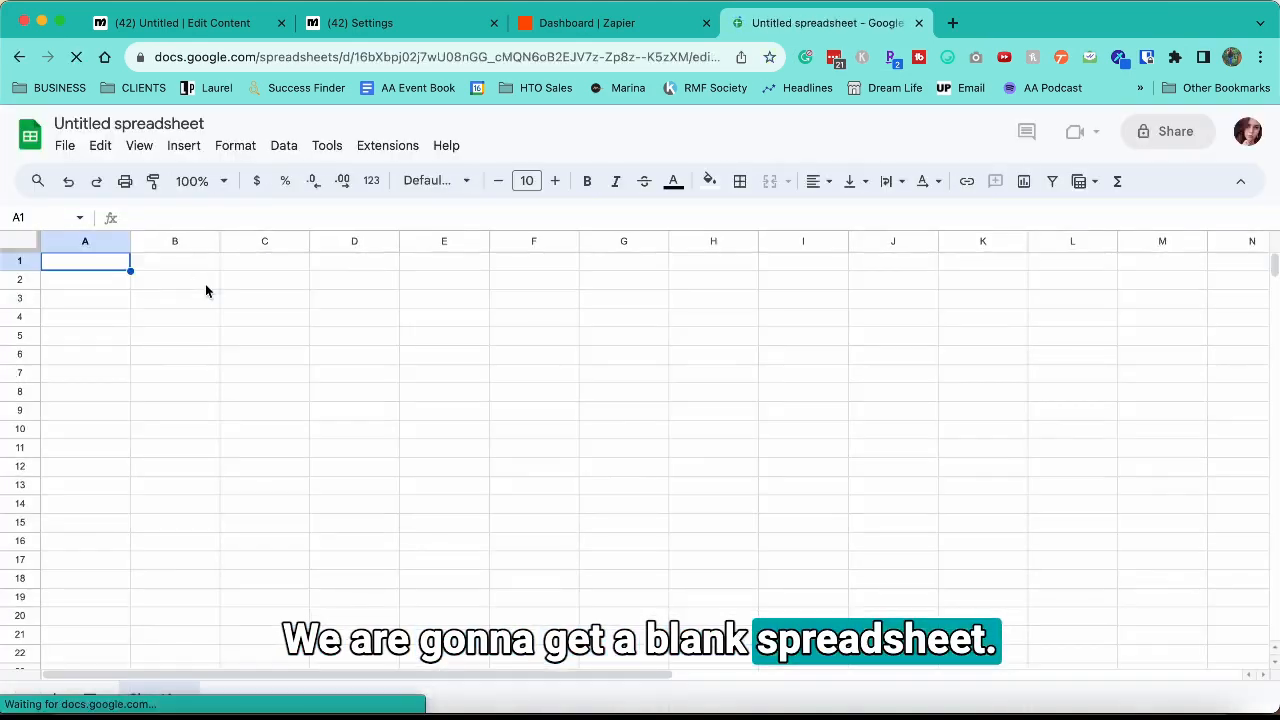
click(172, 125)
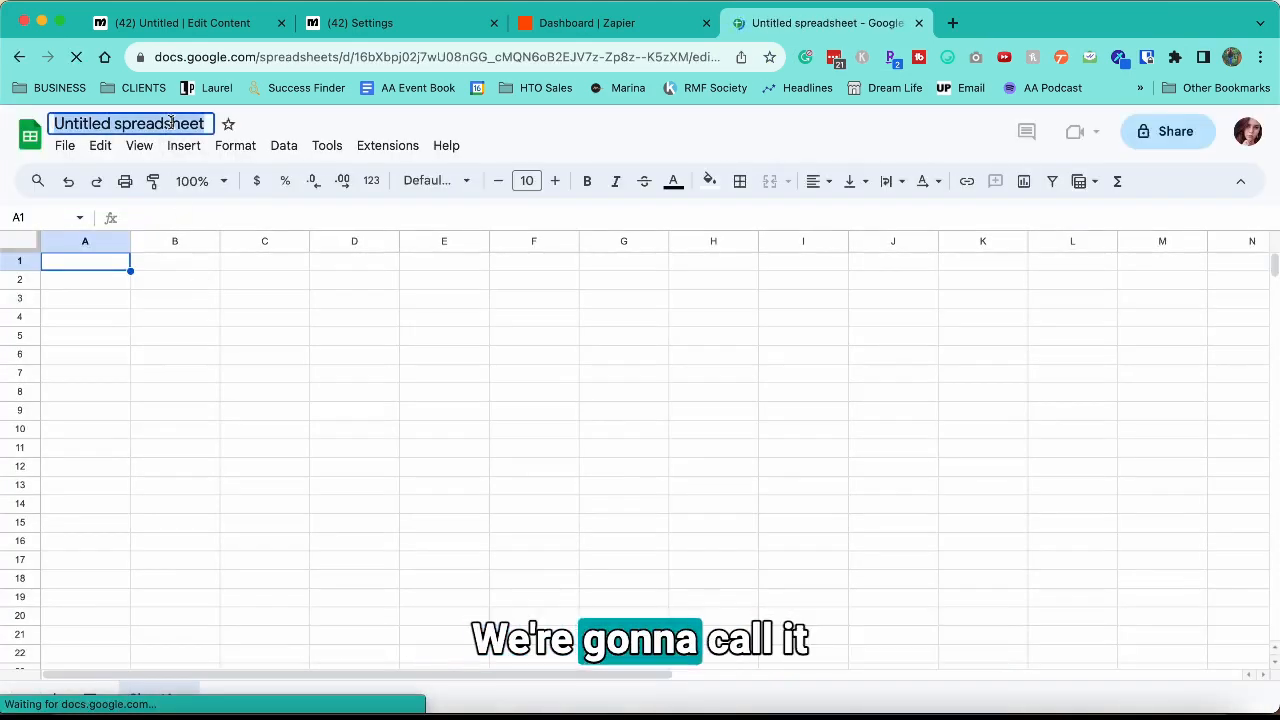
text(C)
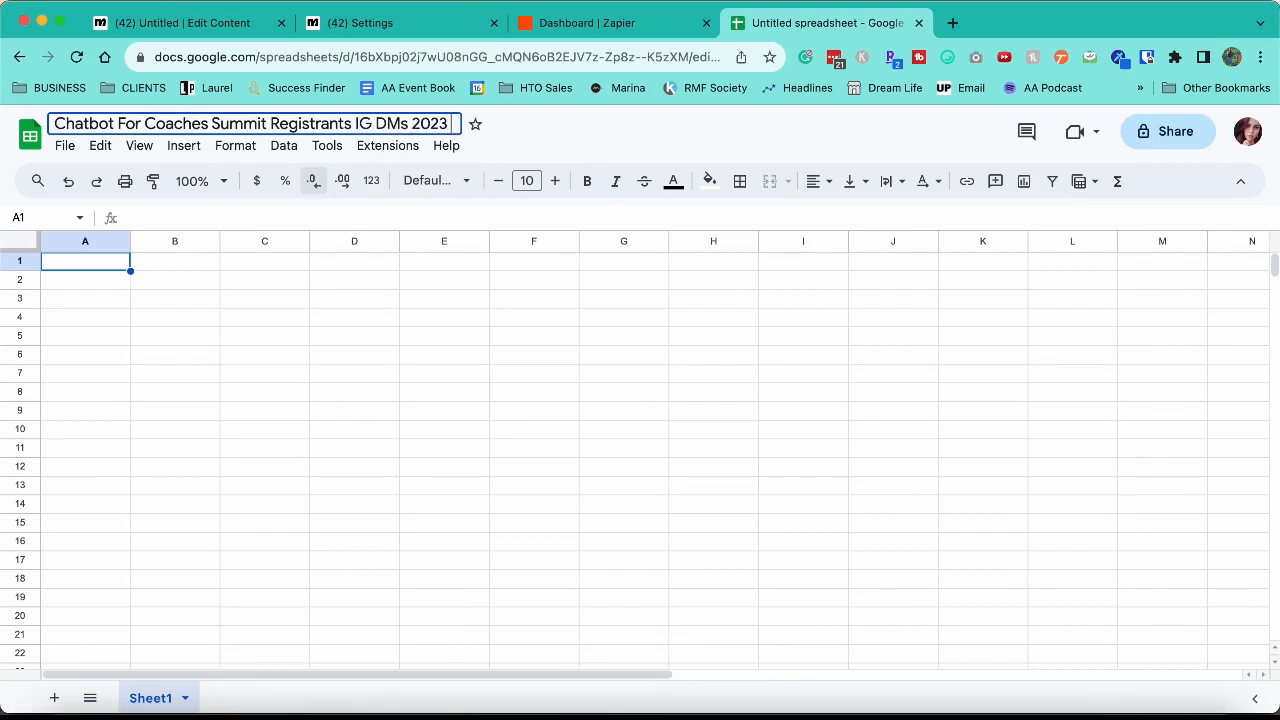
key(Return)
text(\)
key(Return)
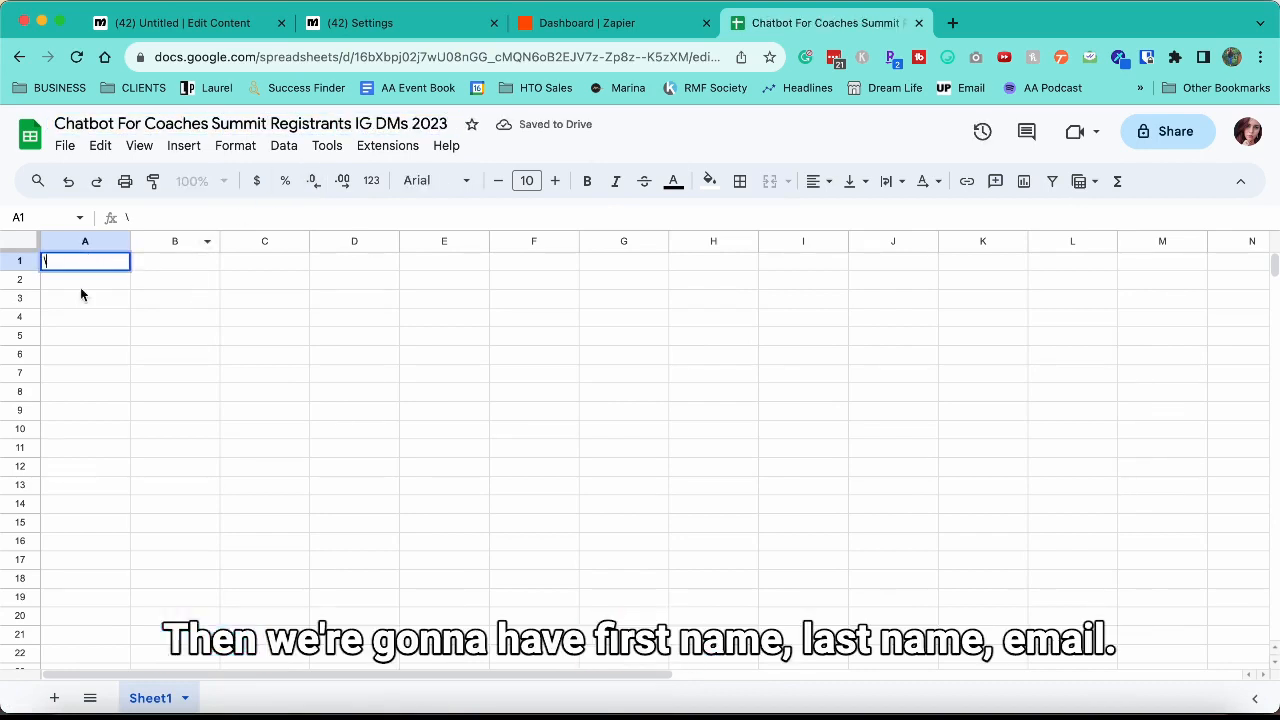
Step: Enter the column headers First Name, Last Name, Email and Phone in cells A1 to D1
click(76, 268)
text(Fu)
key(BackSpace)
text(irst Name)
key(Tab)
text(Last Nam)
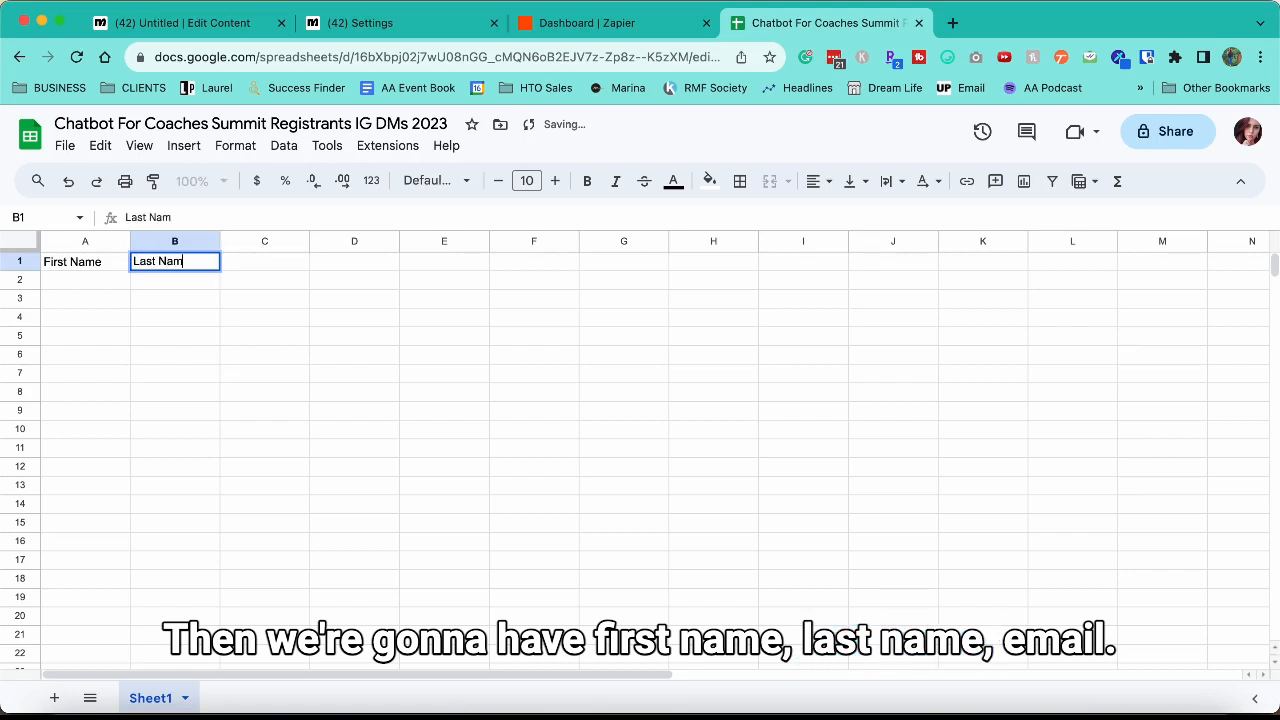
key(Tab)
text(Ema)
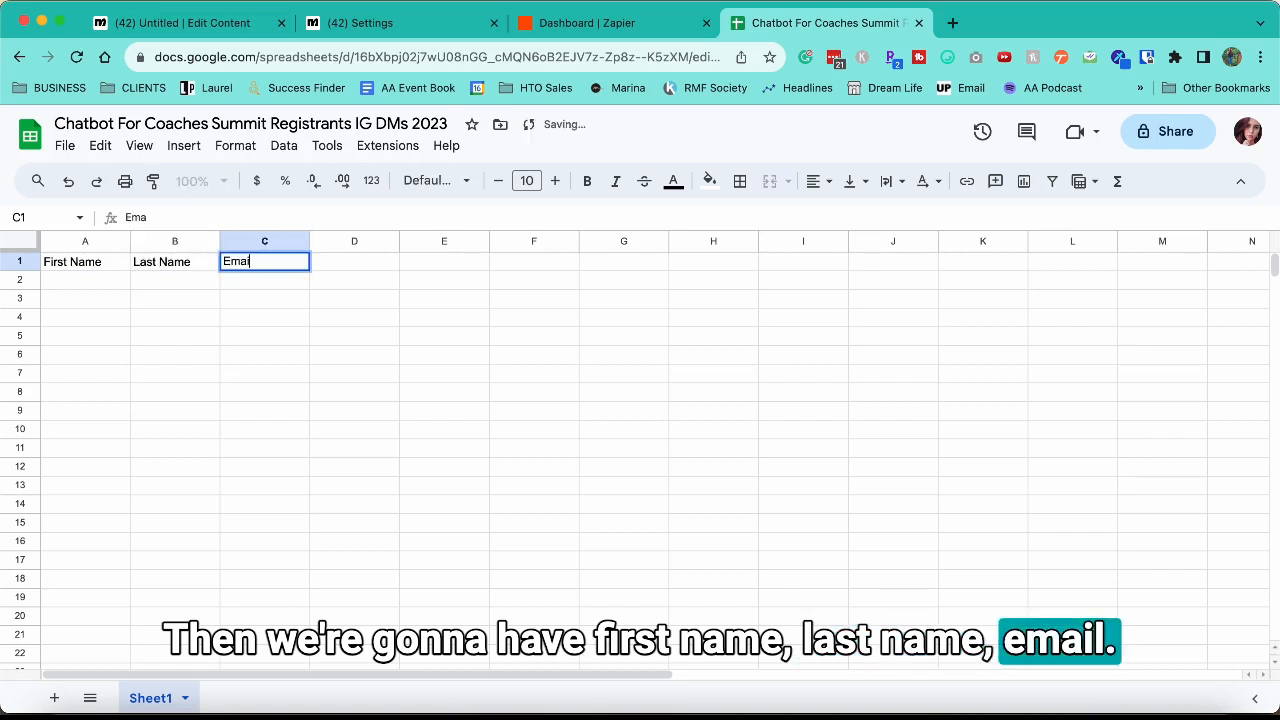
text(il)
key(Return)
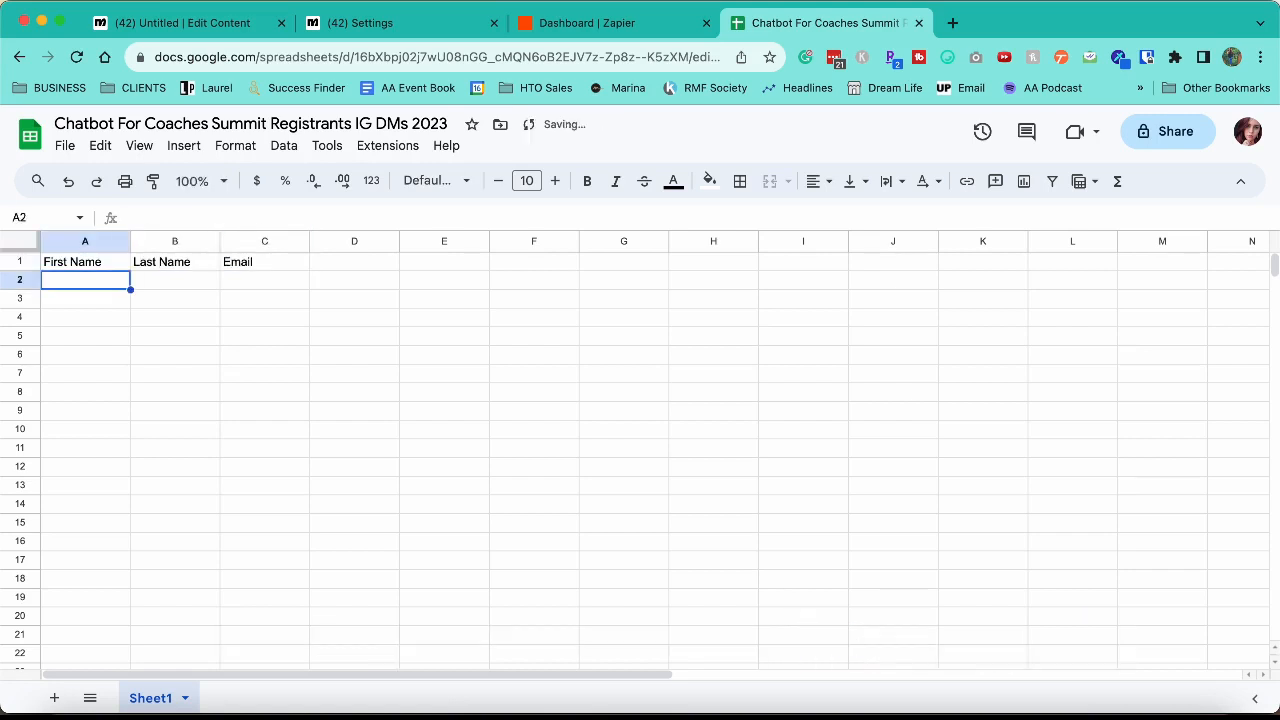
click(336, 261)
text(Phone)
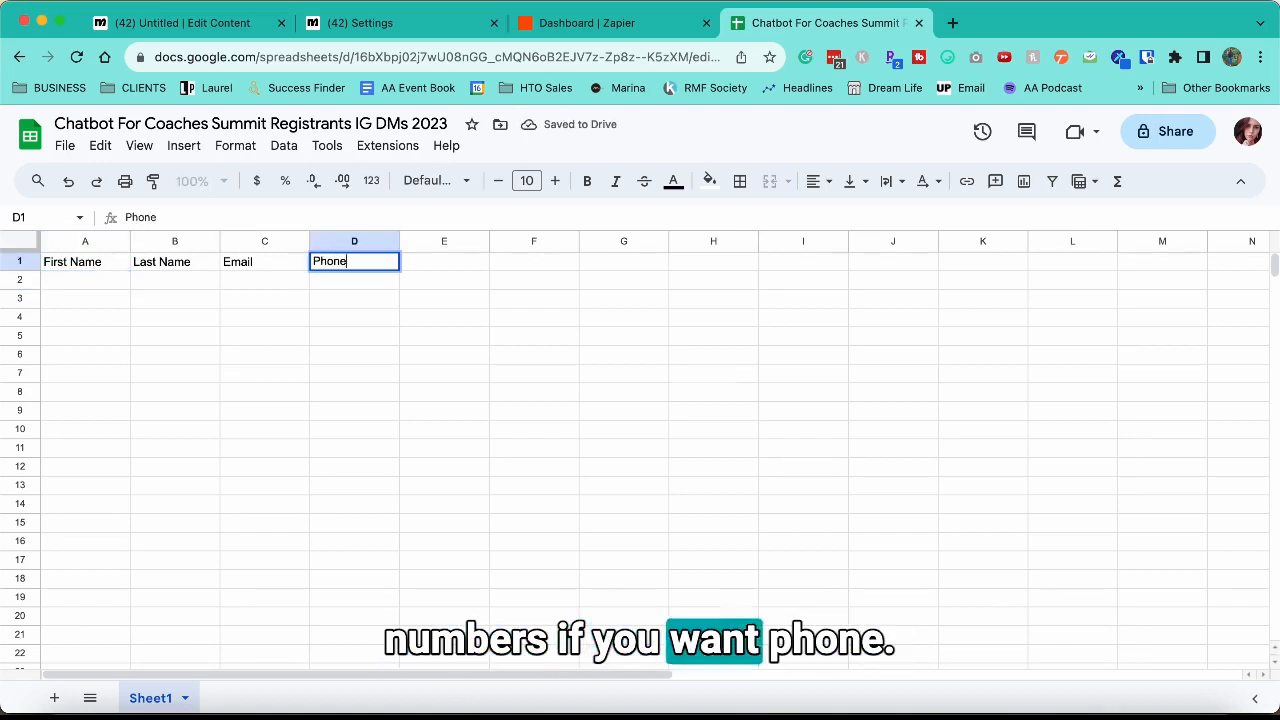
key(Return)
click(74, 280)
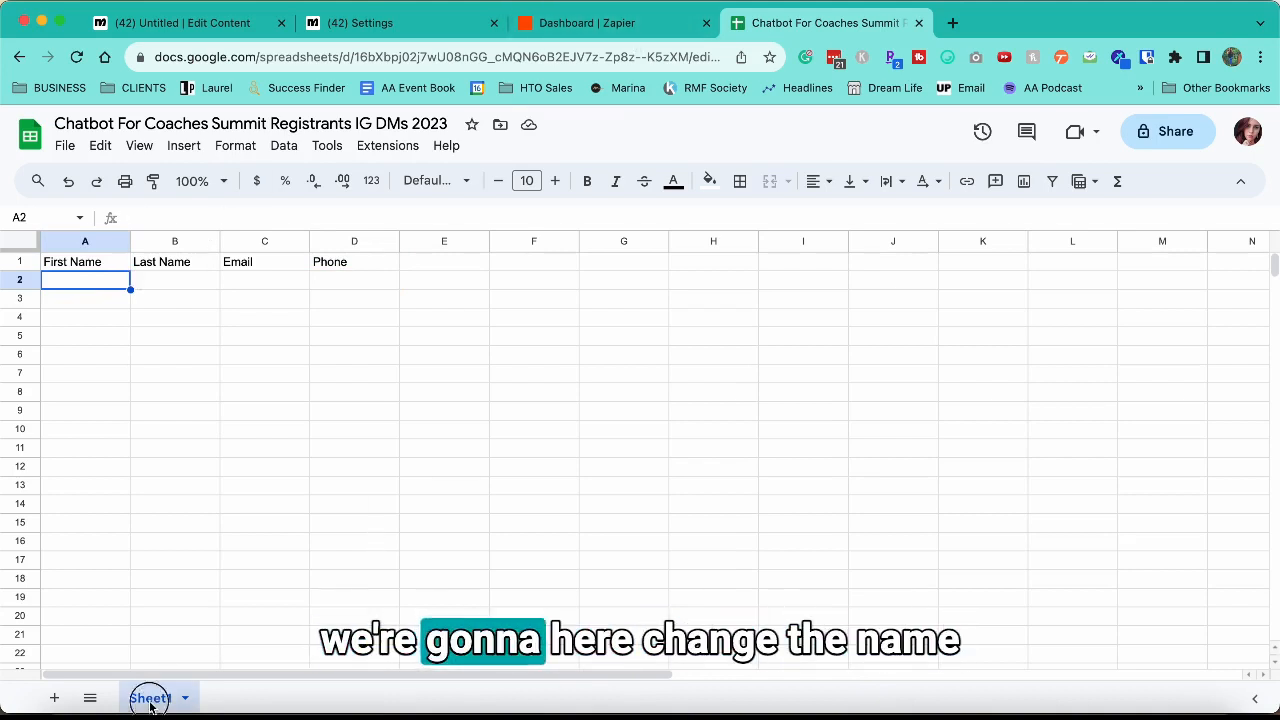
Step: Rename the worksheet Sheet1 as "Registrations Summit 2023"
double_click(197, 700)
text(Reg)
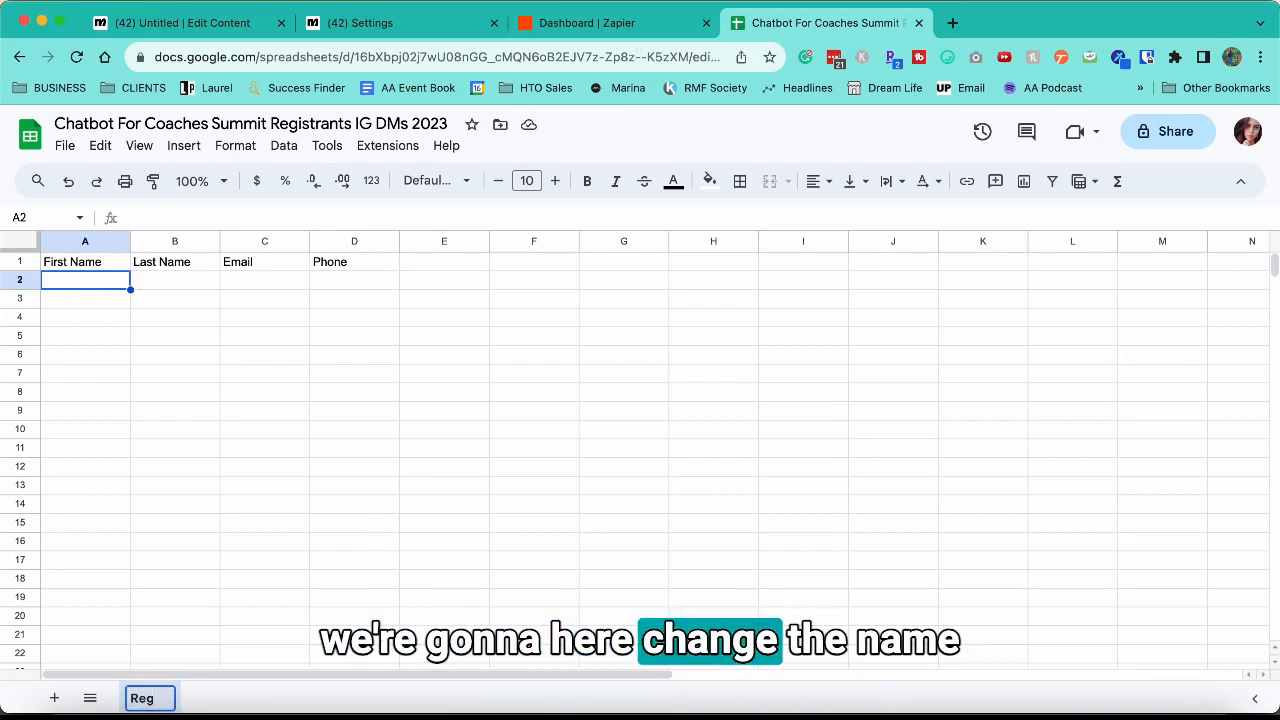
text(istratio)
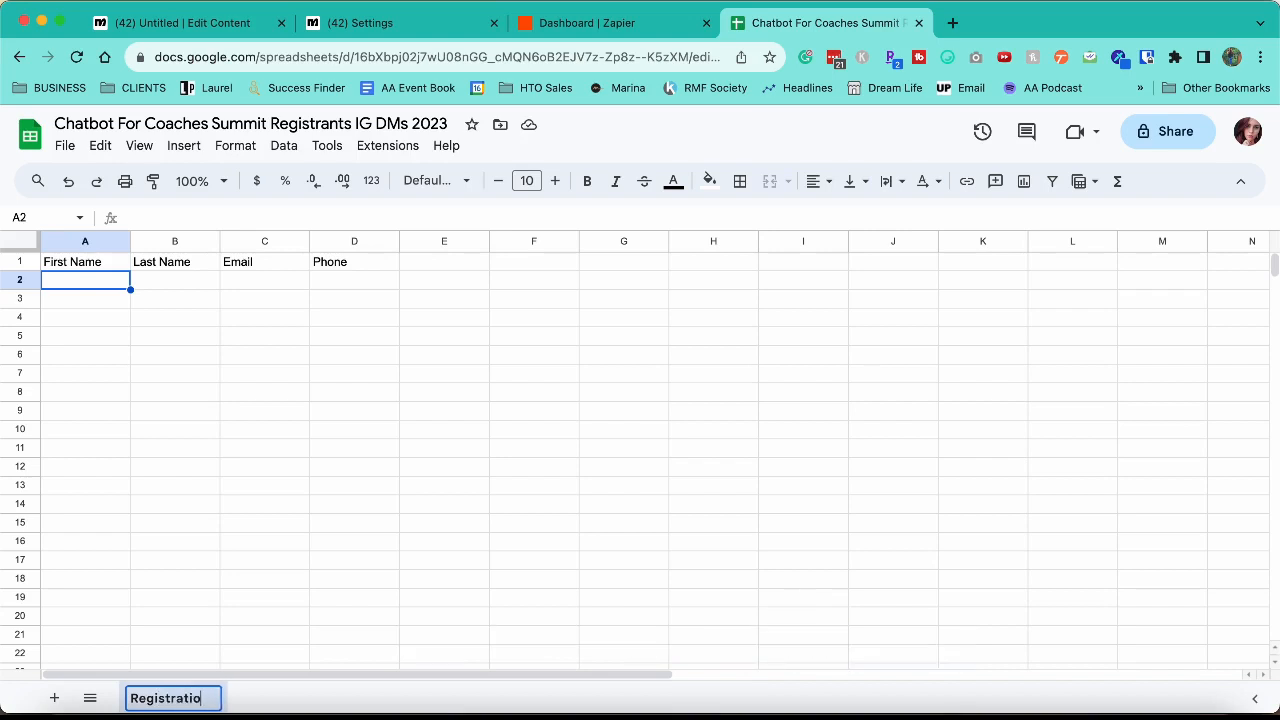
text(ns Summit 2023)
key(Return)
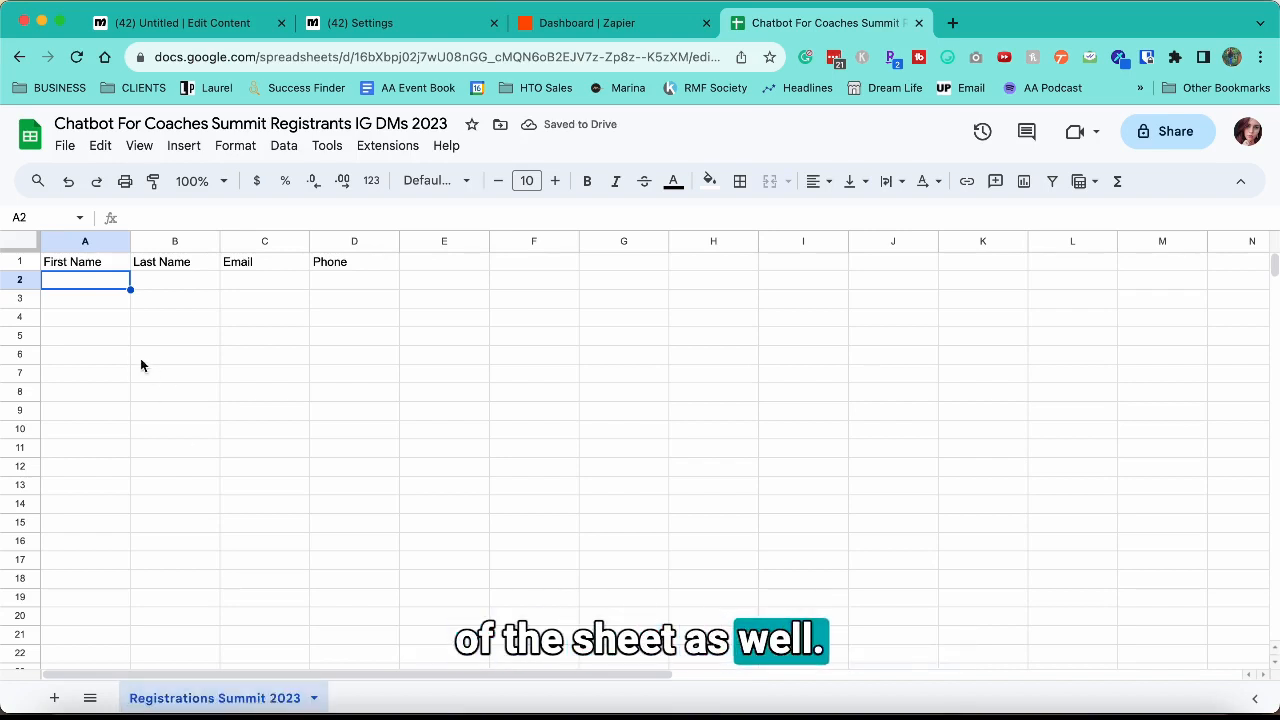
Step: Make the whole header row of the registrations sheet bold
click(19, 261)
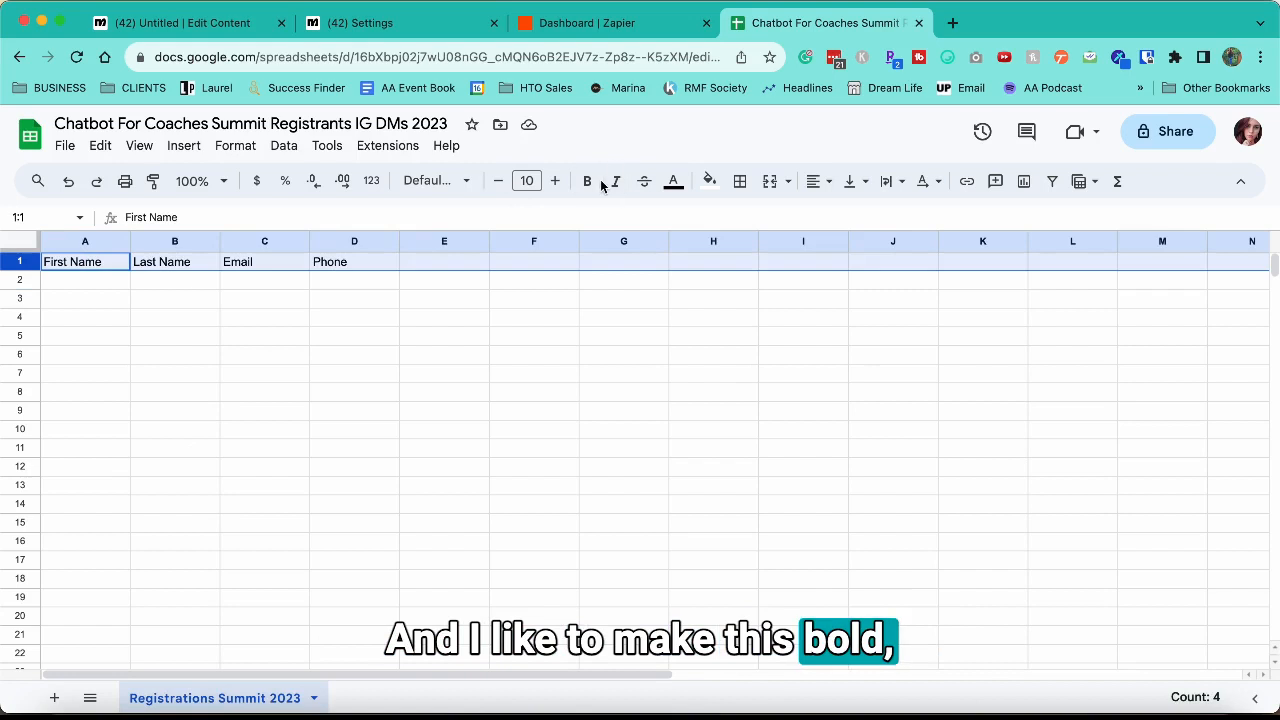
click(587, 181)
click(148, 334)
click(92, 288)
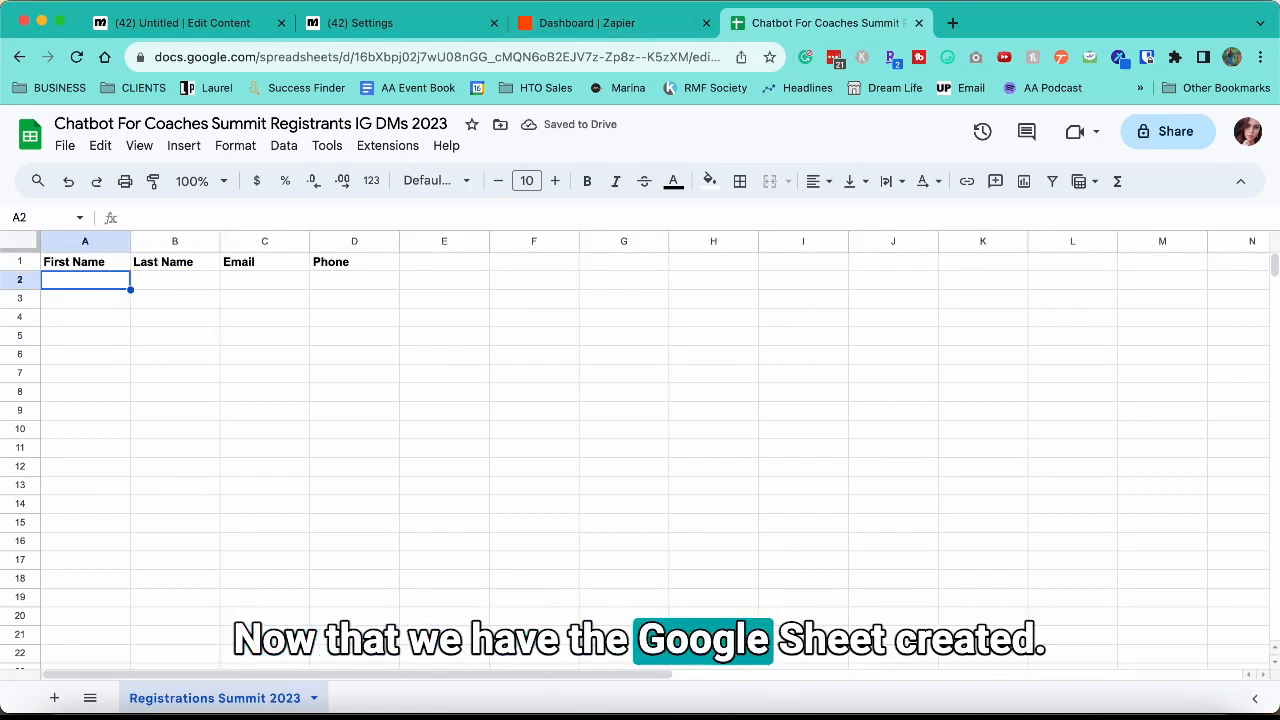
Step: Switch back to the Manychat flow, add Perform Actions on successful input of the email question, and open its action list
click(379, 28)
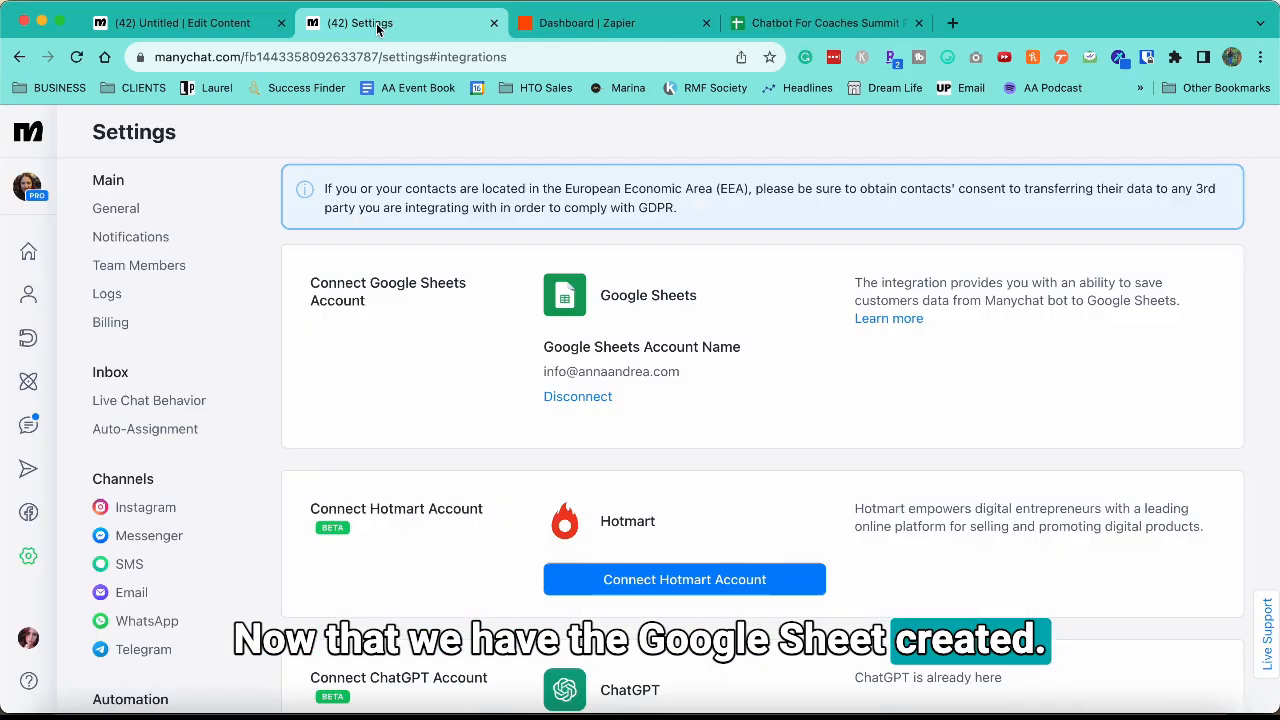
click(181, 33)
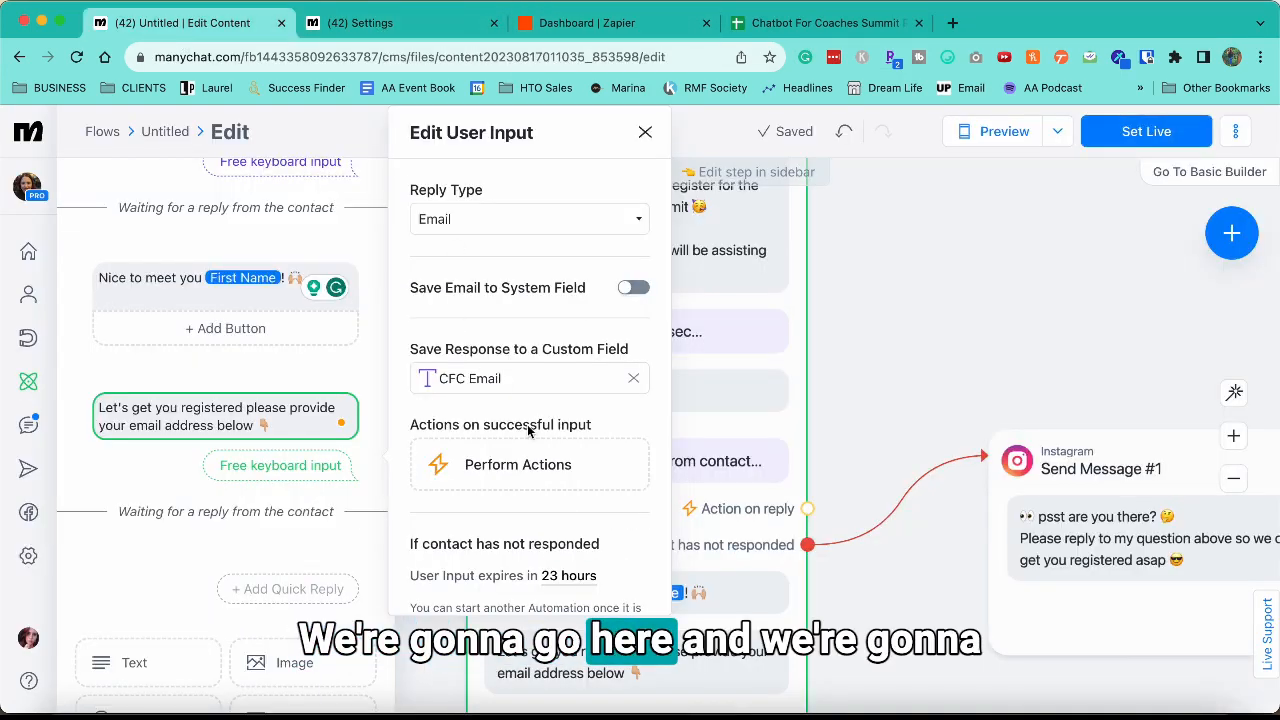
scroll(510, 438, down, 3)
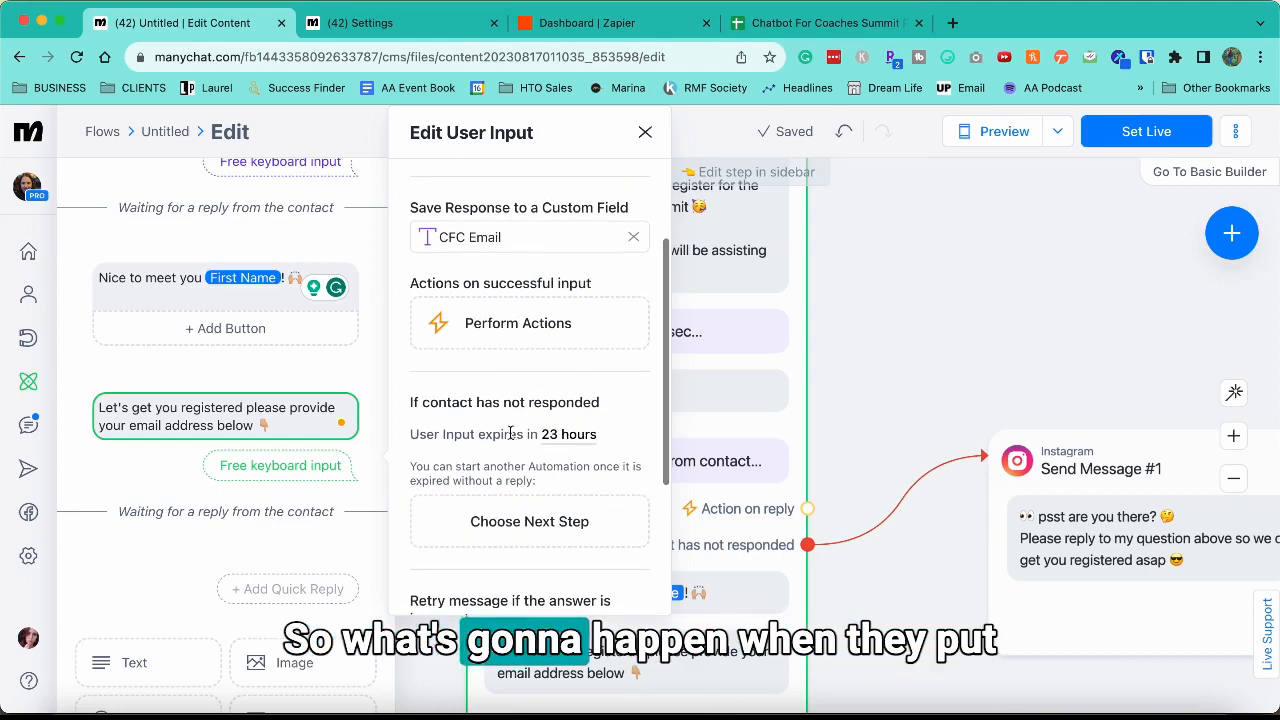
click(500, 344)
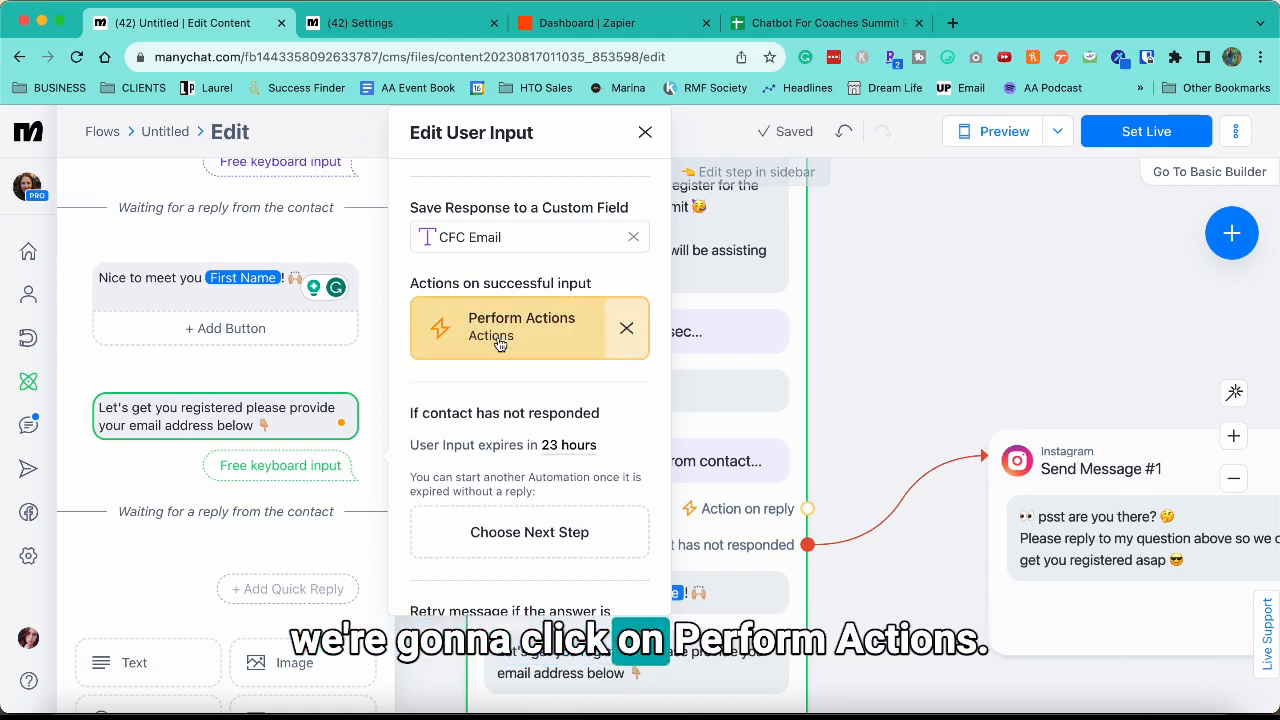
click(500, 344)
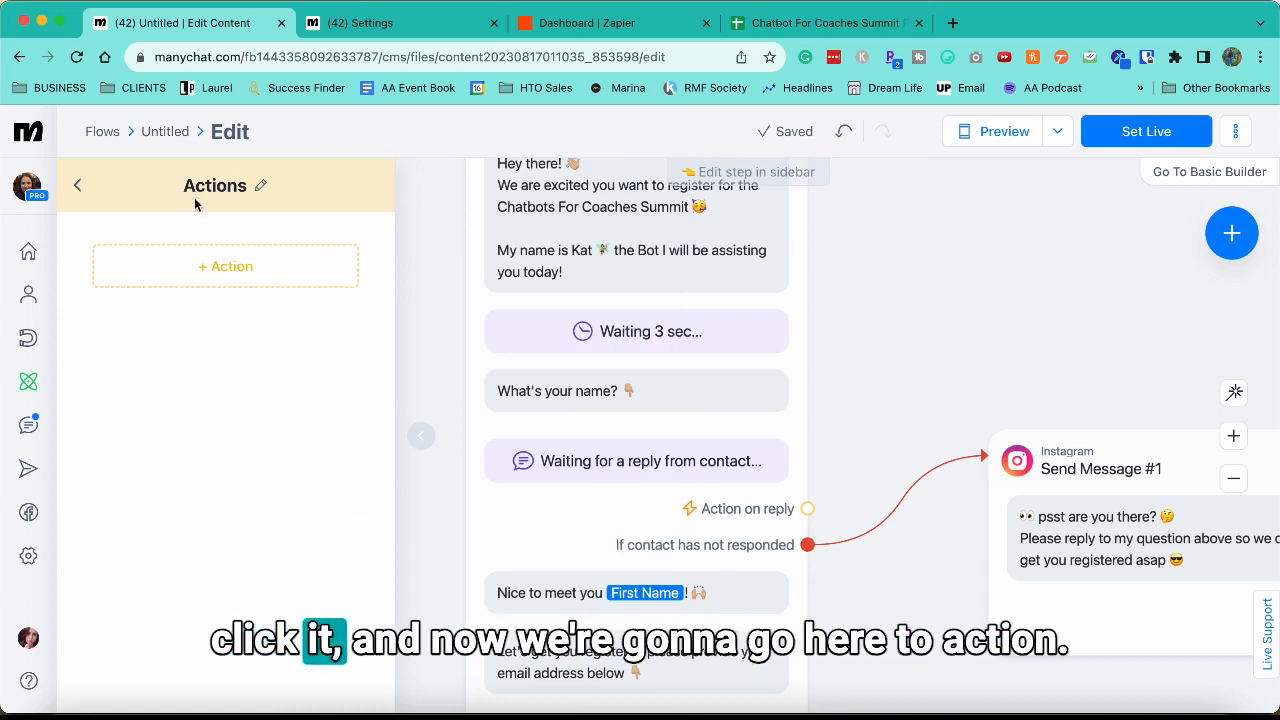
Step: Add an Add Tag action that applies a newly created tag "CFC_Registered to Summit"
click(207, 285)
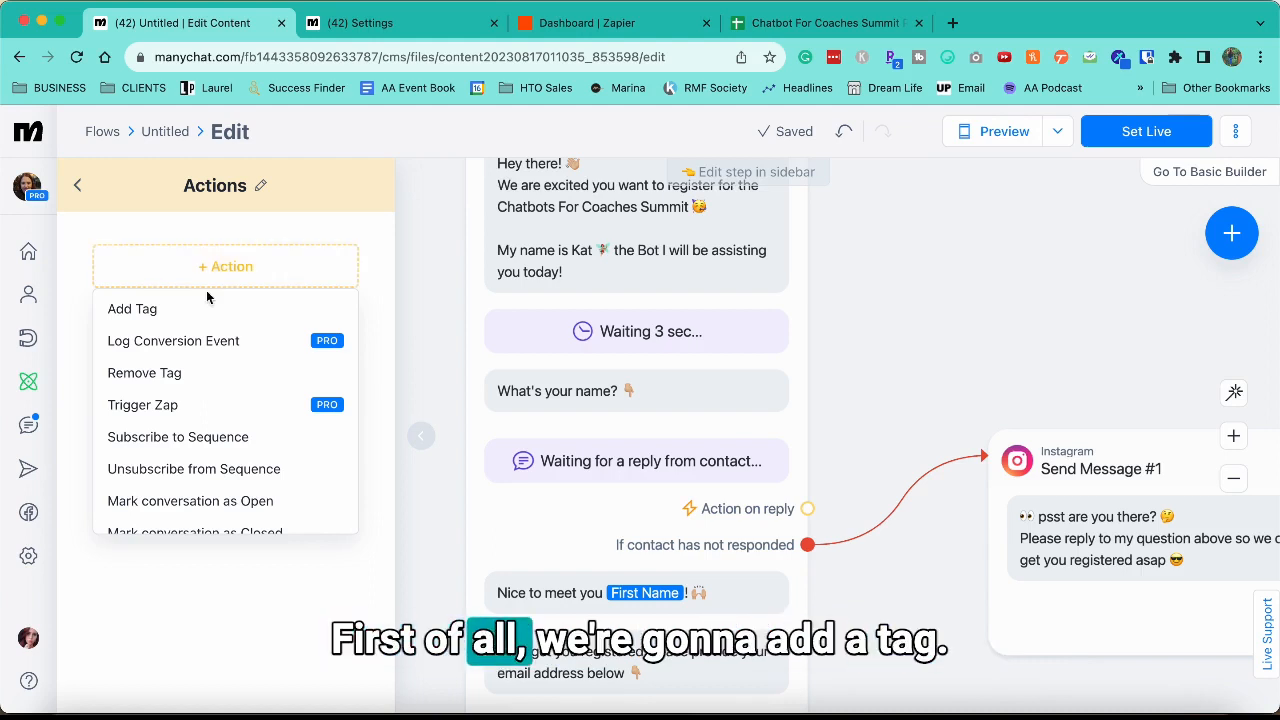
click(205, 308)
text(CFC_Registered to )
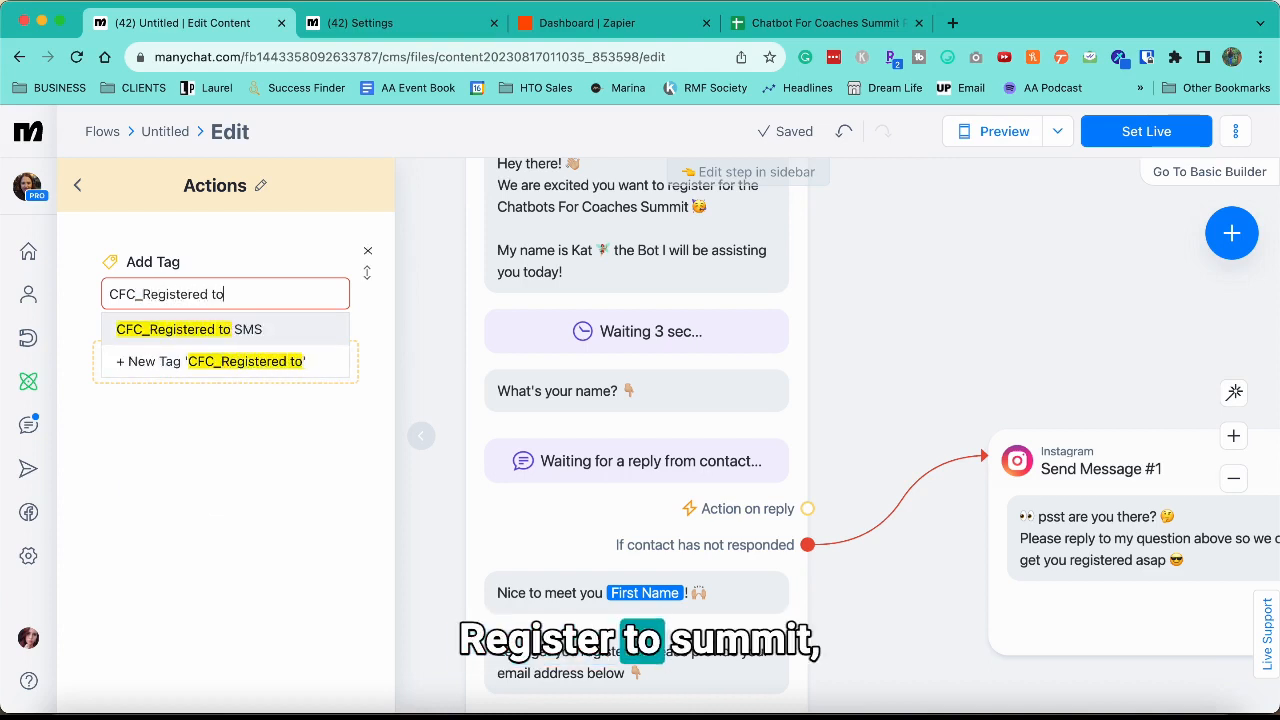
text(Summit)
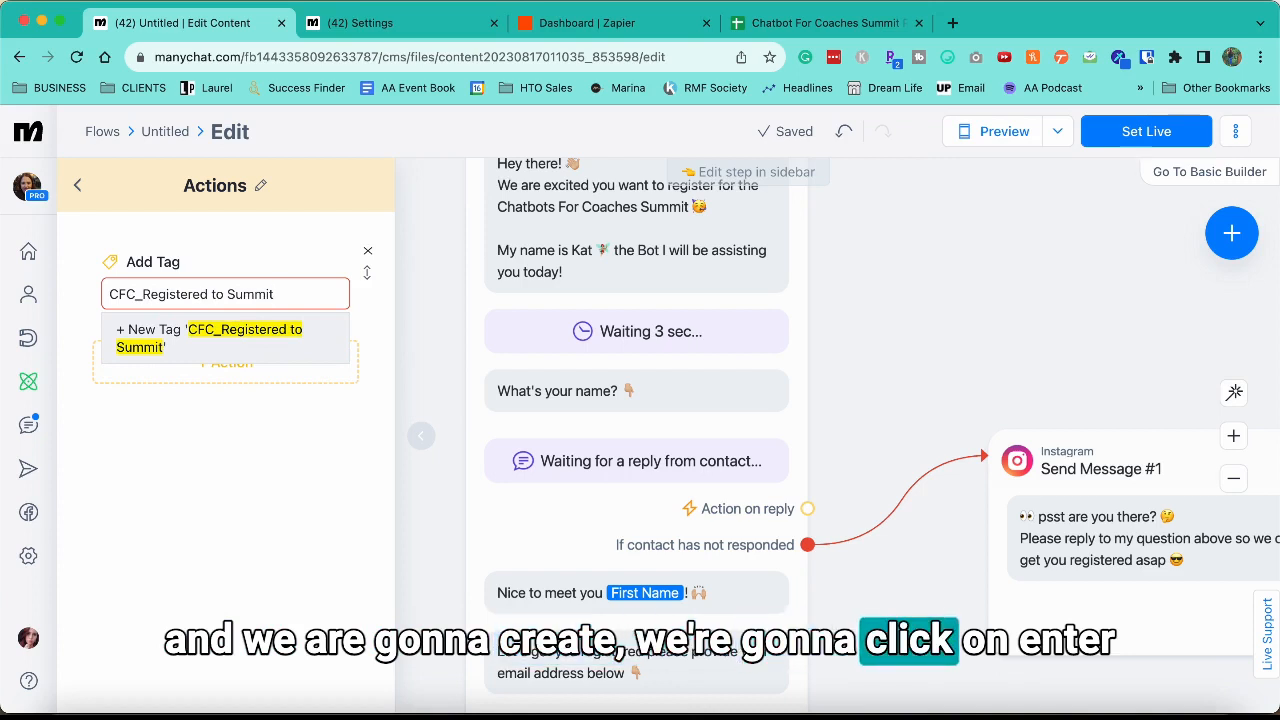
click(222, 338)
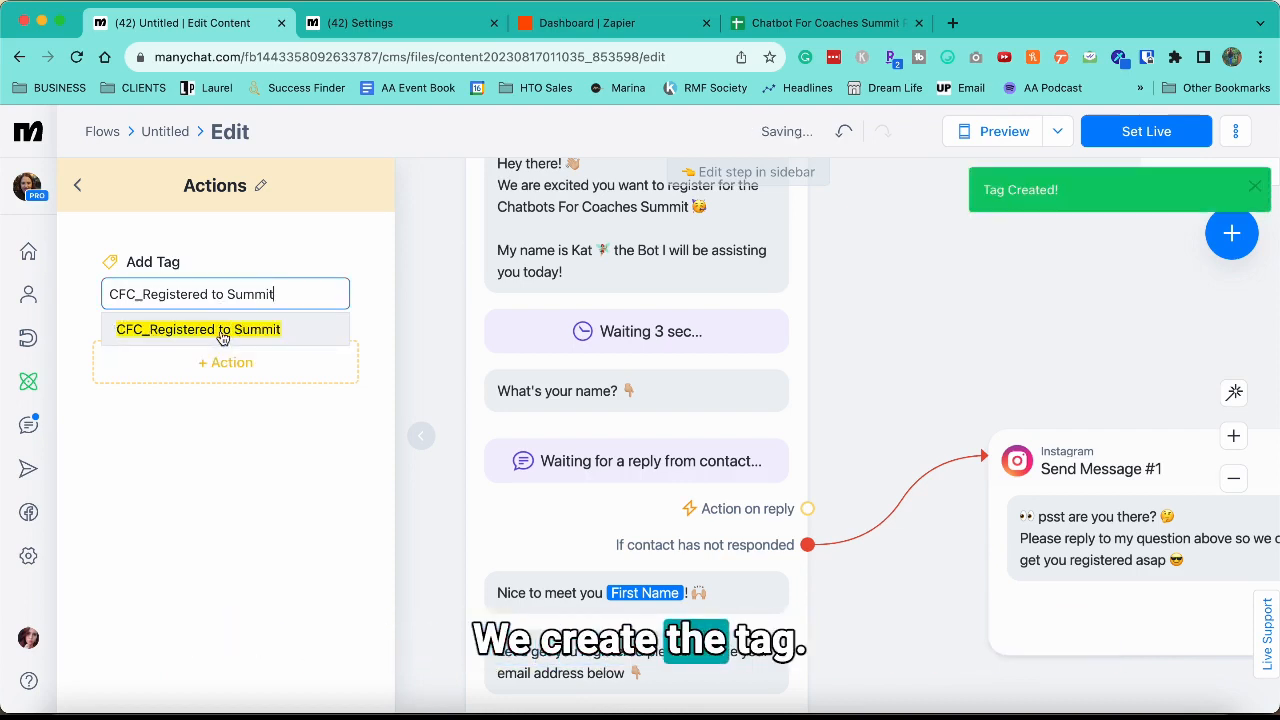
click(203, 439)
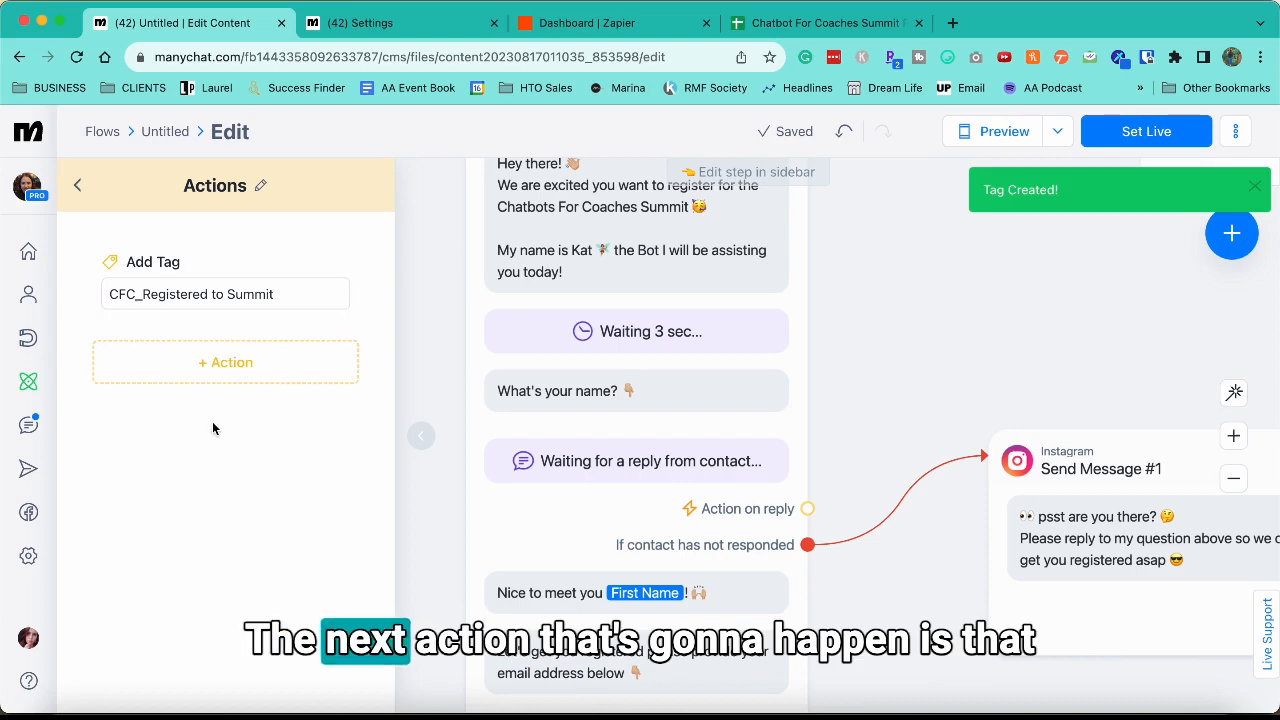
Step: Add a Google Sheets action of type Insert Row and try to choose its spreadsheet
click(245, 375)
scroll(238, 514, down, 4)
scroll(238, 517, down, 3)
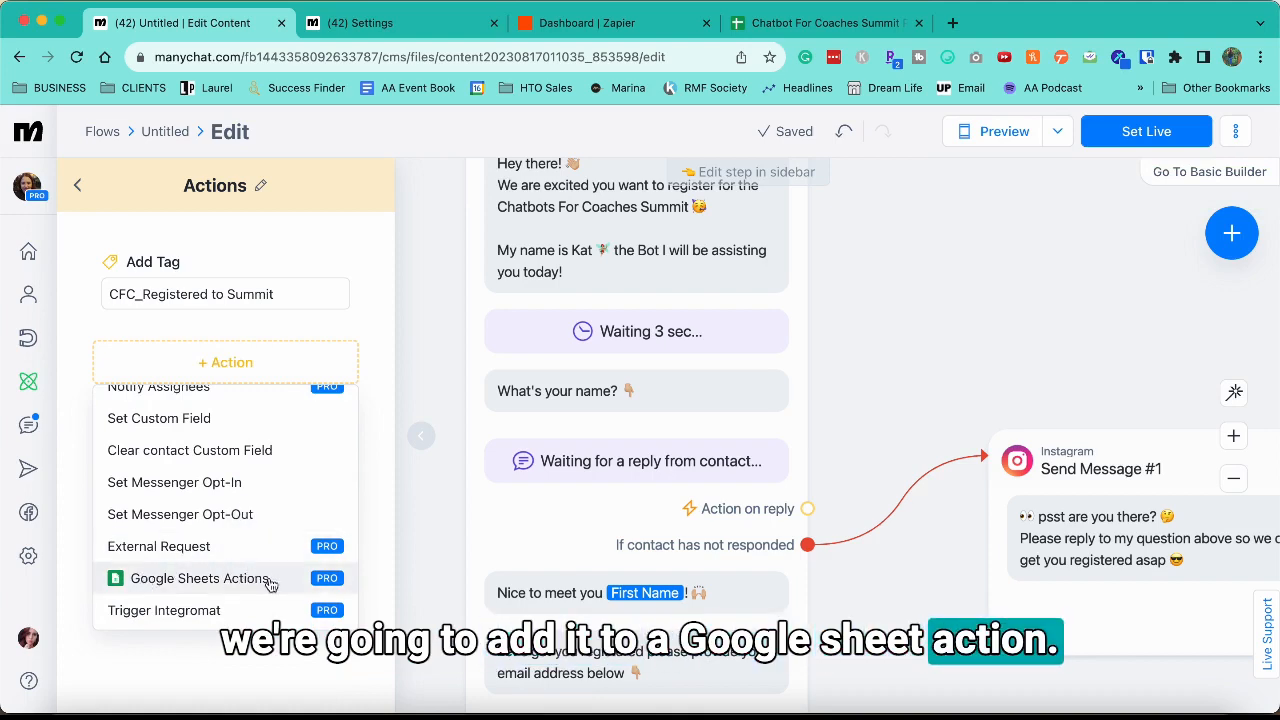
click(269, 580)
click(164, 378)
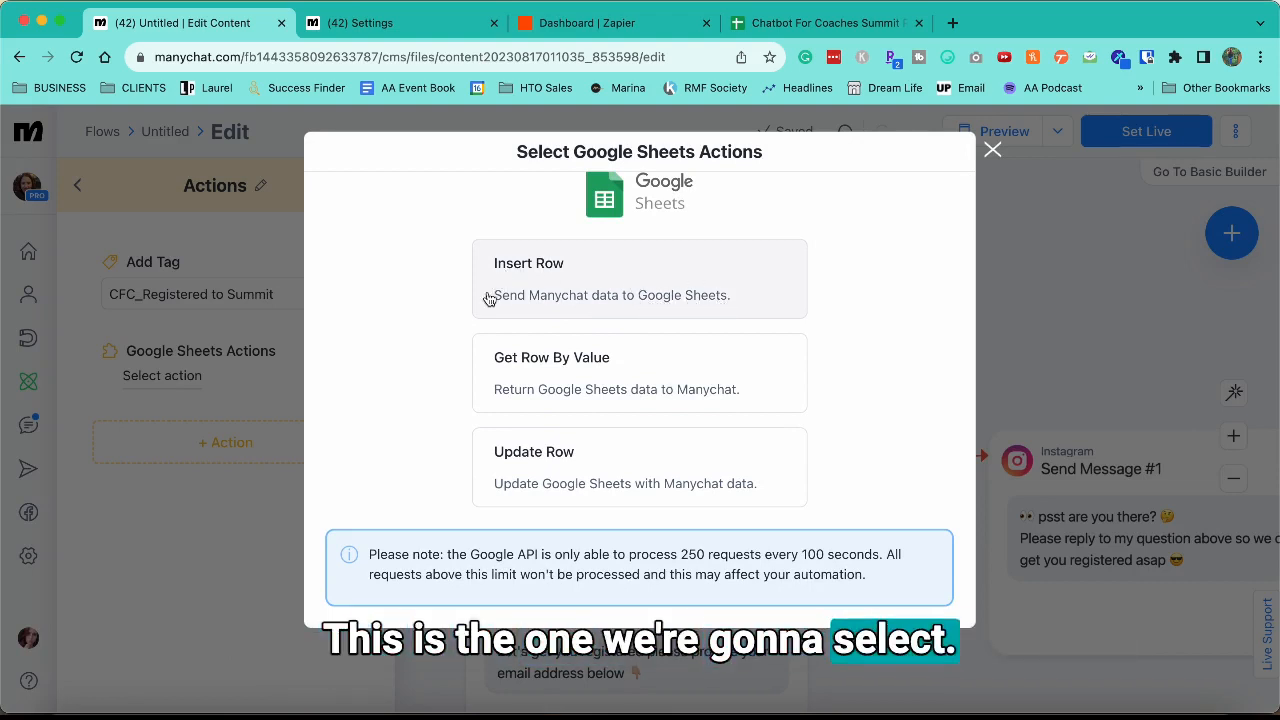
click(511, 294)
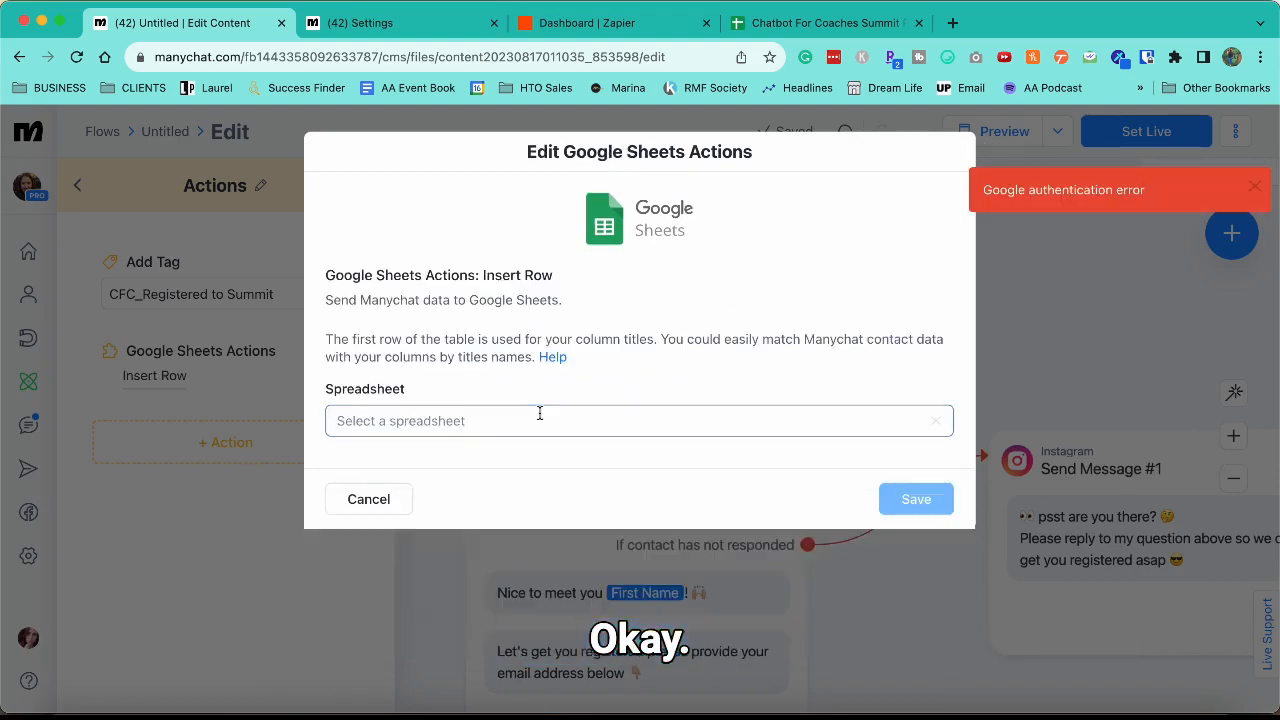
click(540, 415)
click(576, 380)
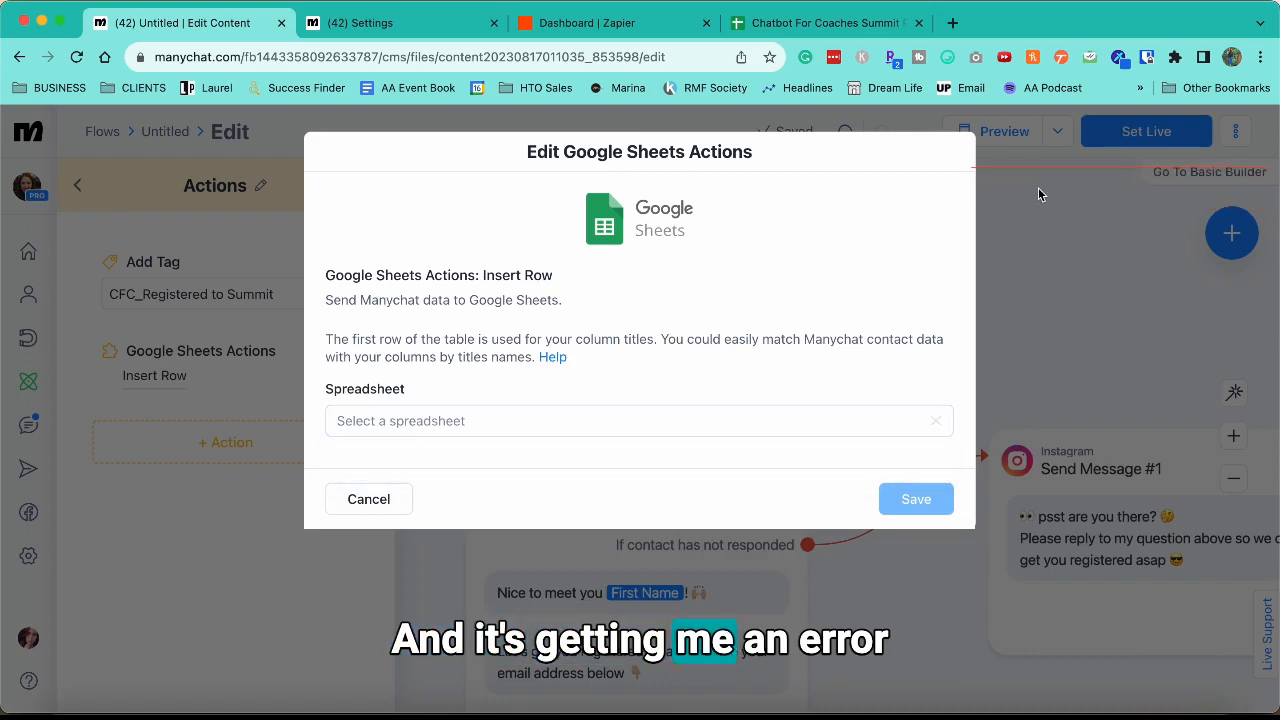
Step: In the Manychat integration settings, disconnect the Google Sheets account and reconnect with the Google account that owns the registrants spreadsheet
click(411, 31)
click(581, 396)
key(Return)
click(665, 355)
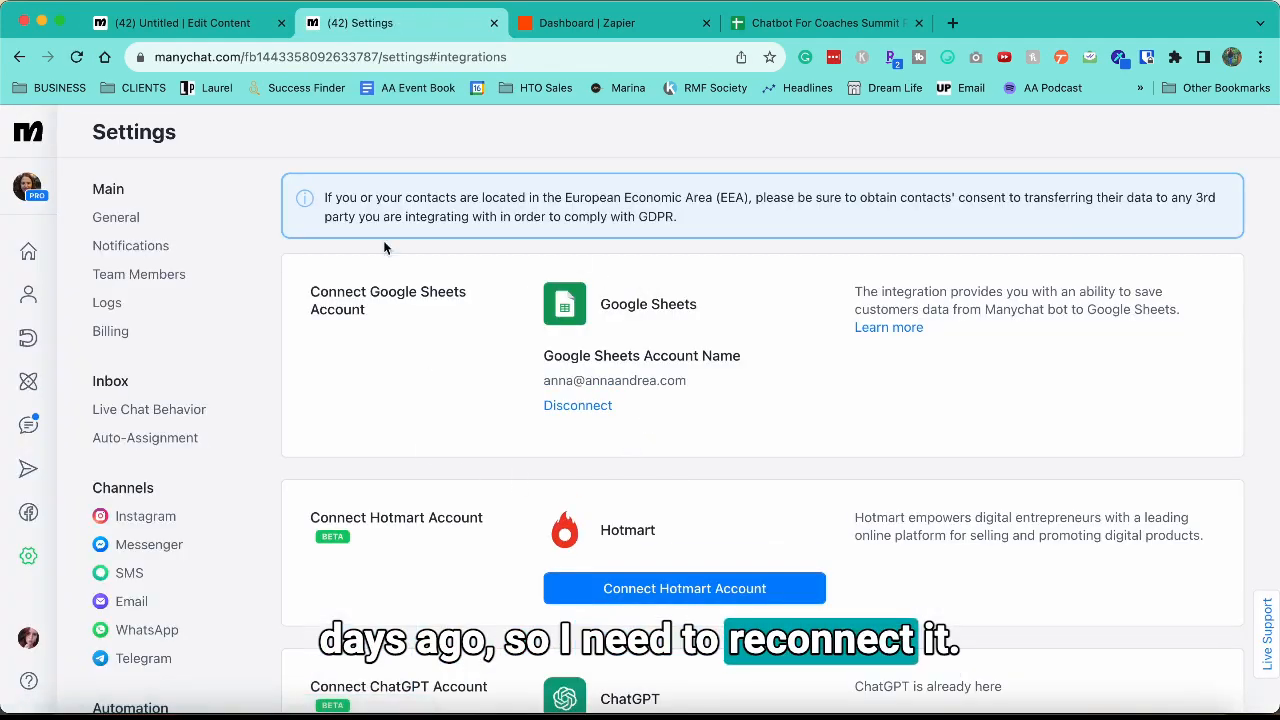
Step: Back in the flow's Insert Row action, select spreadsheet "Chatbot For Coaches Summit Registrants IG DMs 2023" and worksheet "Registrations Summit 2023"
click(197, 28)
click(458, 421)
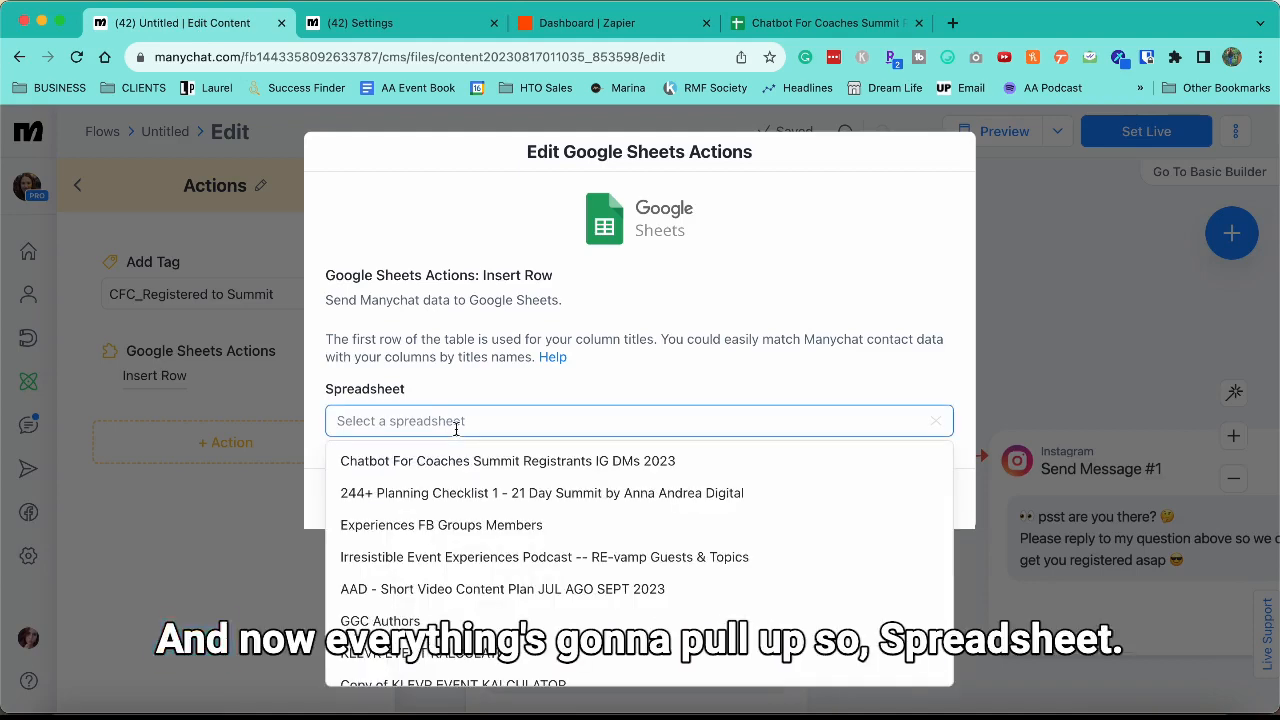
click(548, 338)
click(369, 499)
click(165, 380)
click(553, 418)
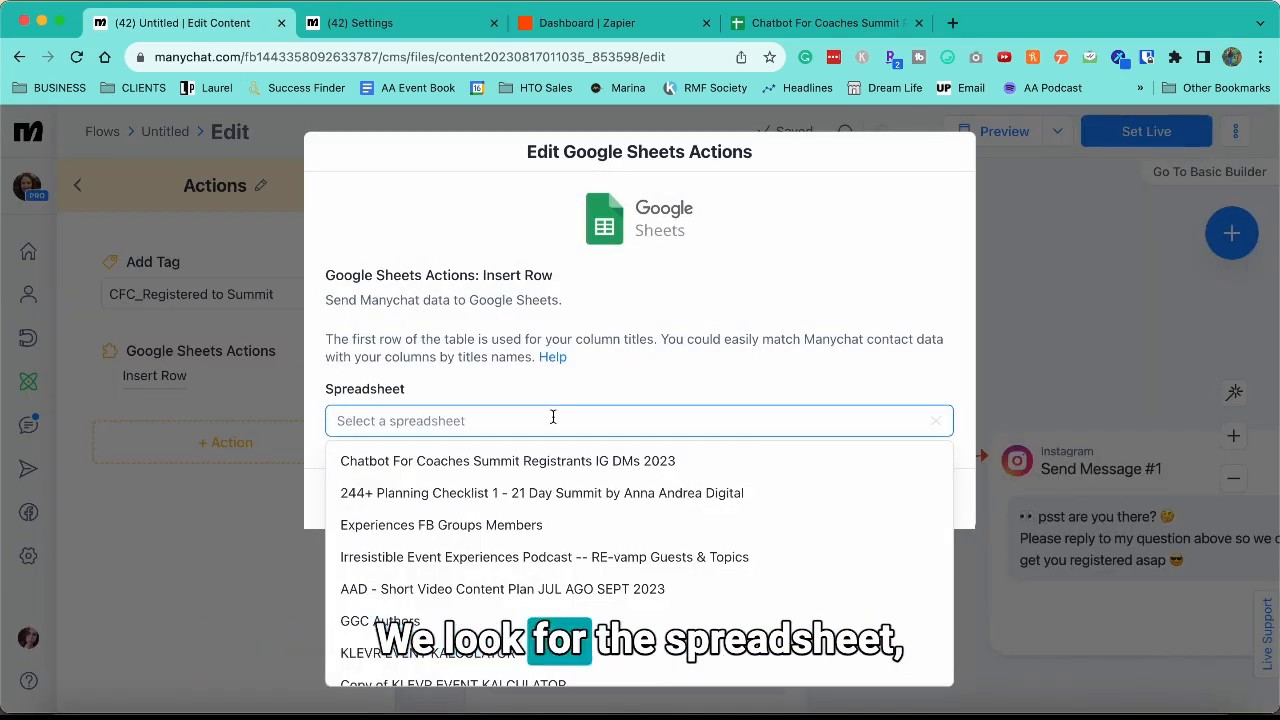
scroll(488, 612, down, 5)
scroll(488, 611, up, 10)
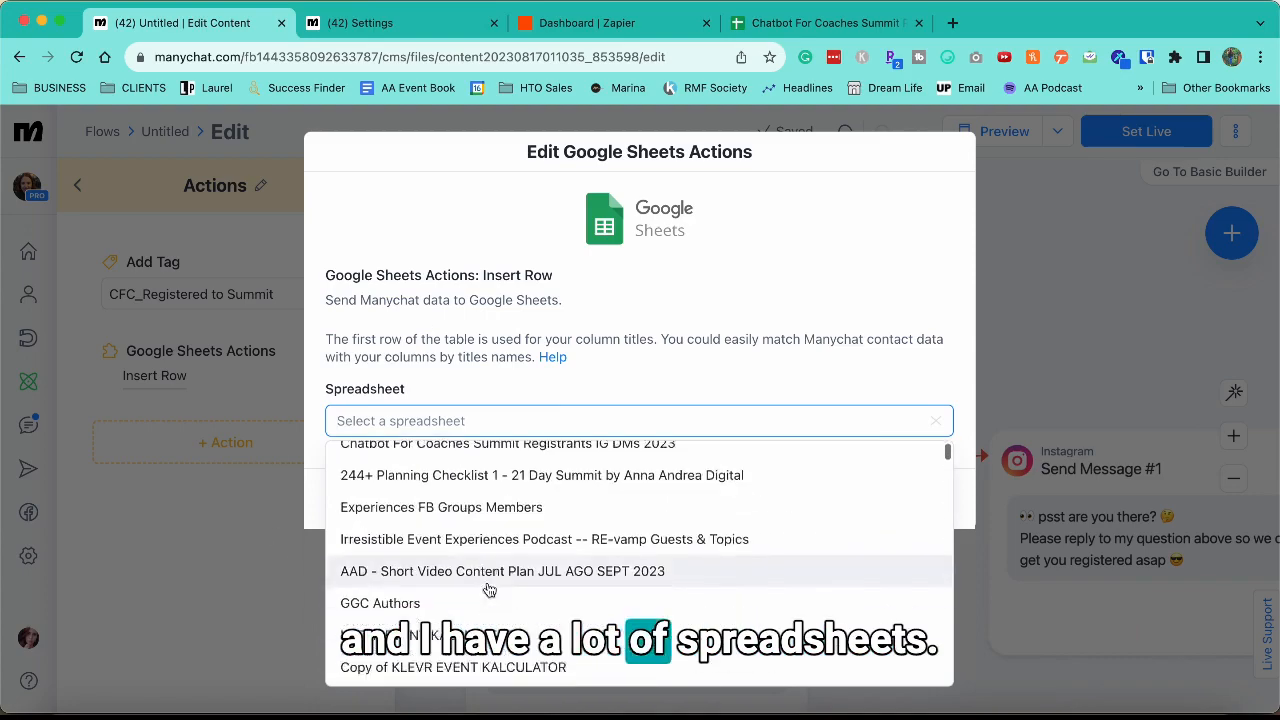
scroll(489, 591, down, 15)
scroll(489, 591, up, 15)
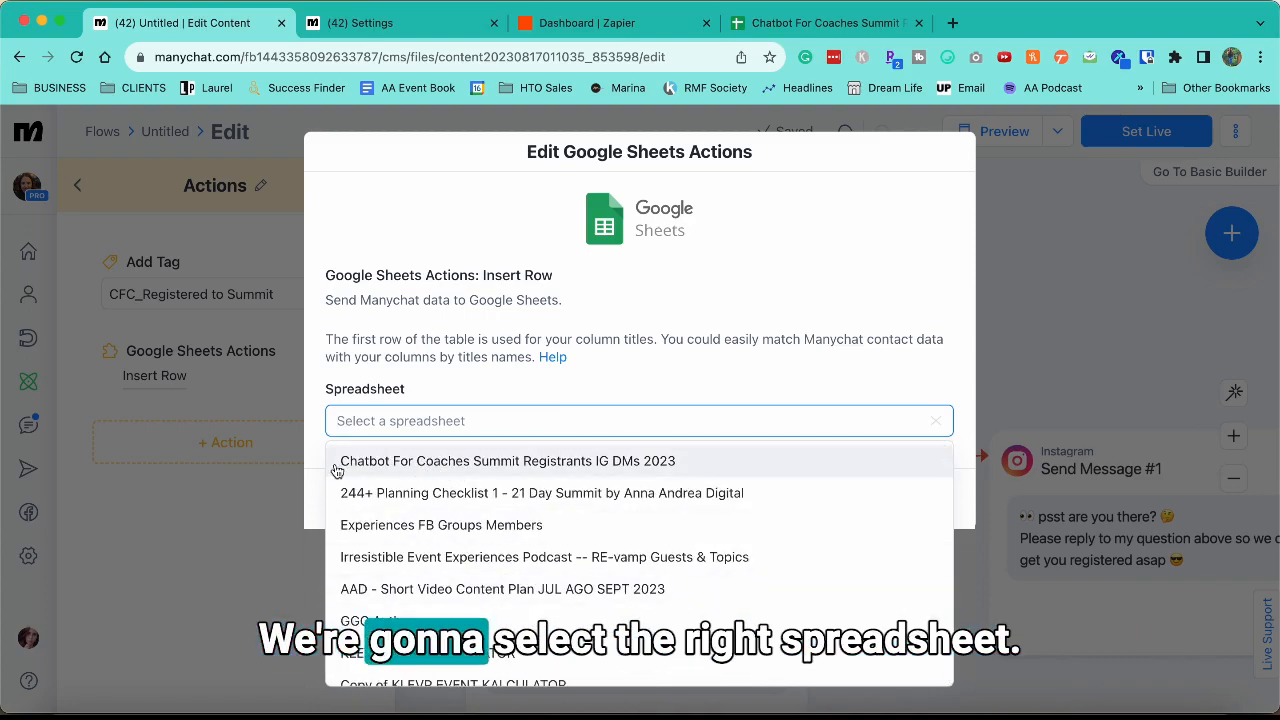
click(492, 466)
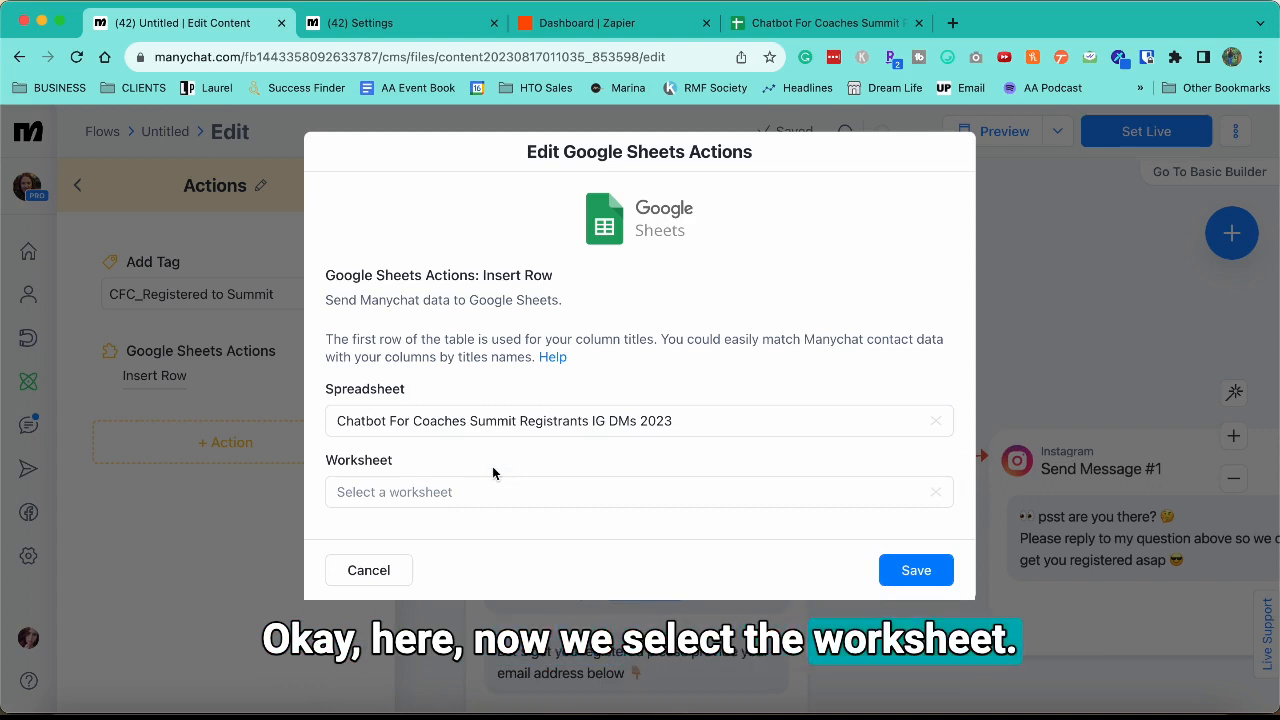
click(492, 491)
click(488, 531)
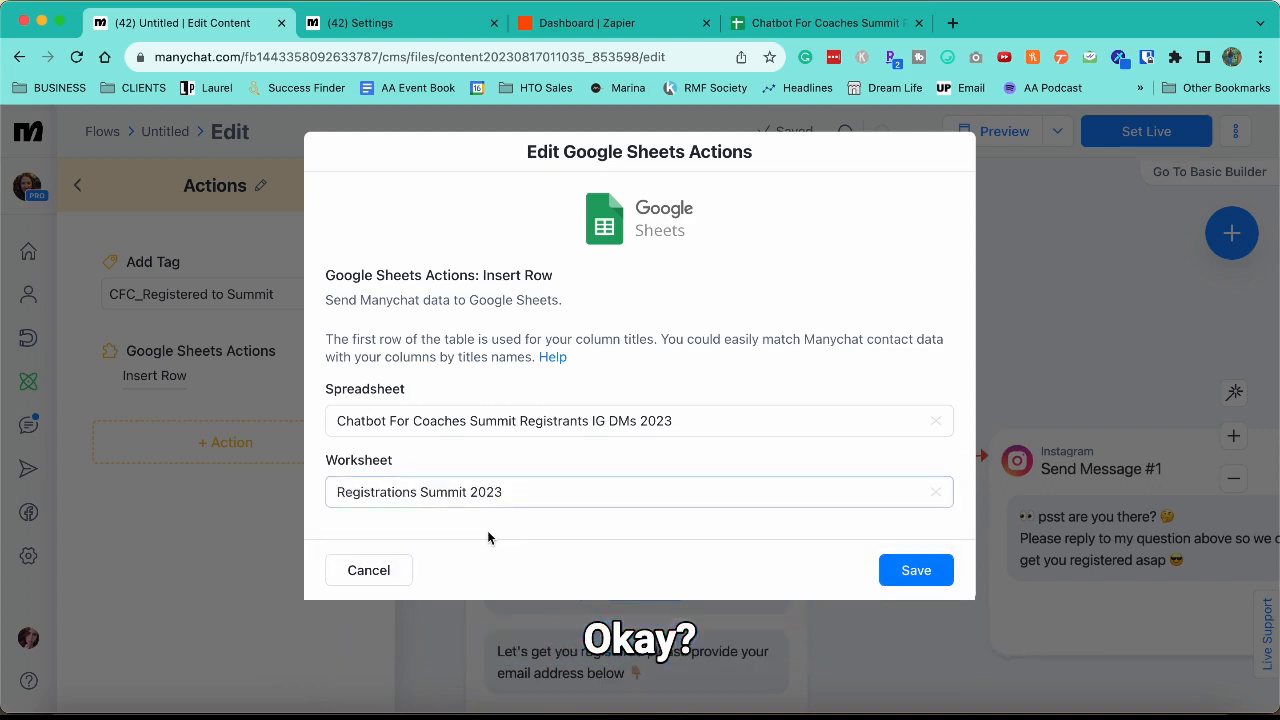
Step: Map the Manychat system field First Name to the First Name column of the sheet
scroll(487, 530, down, 4)
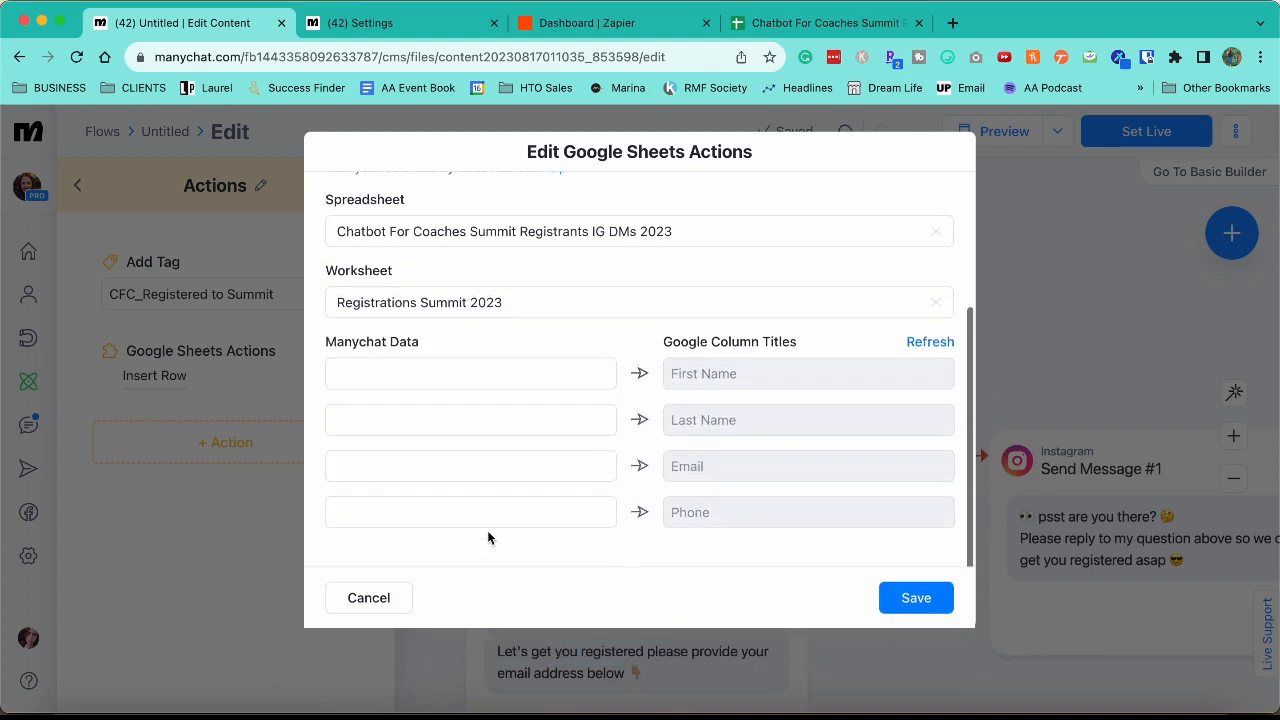
click(404, 370)
scroll(444, 477, down, 3)
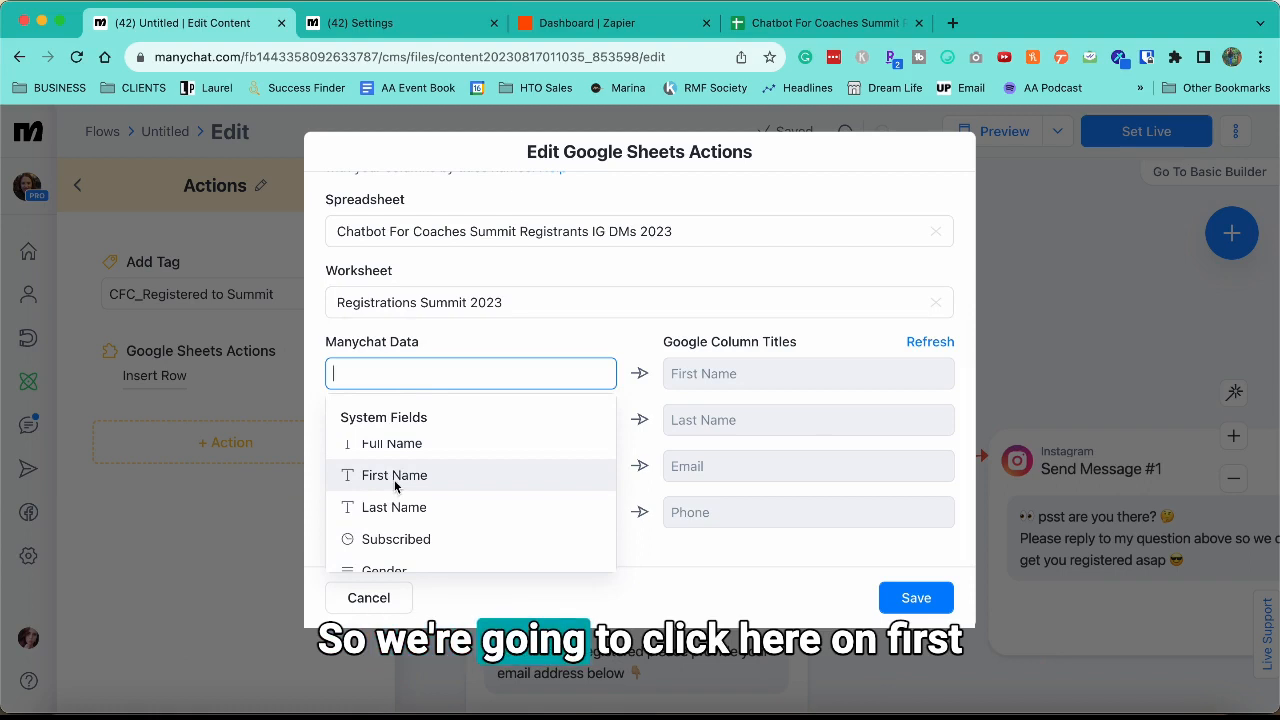
click(394, 478)
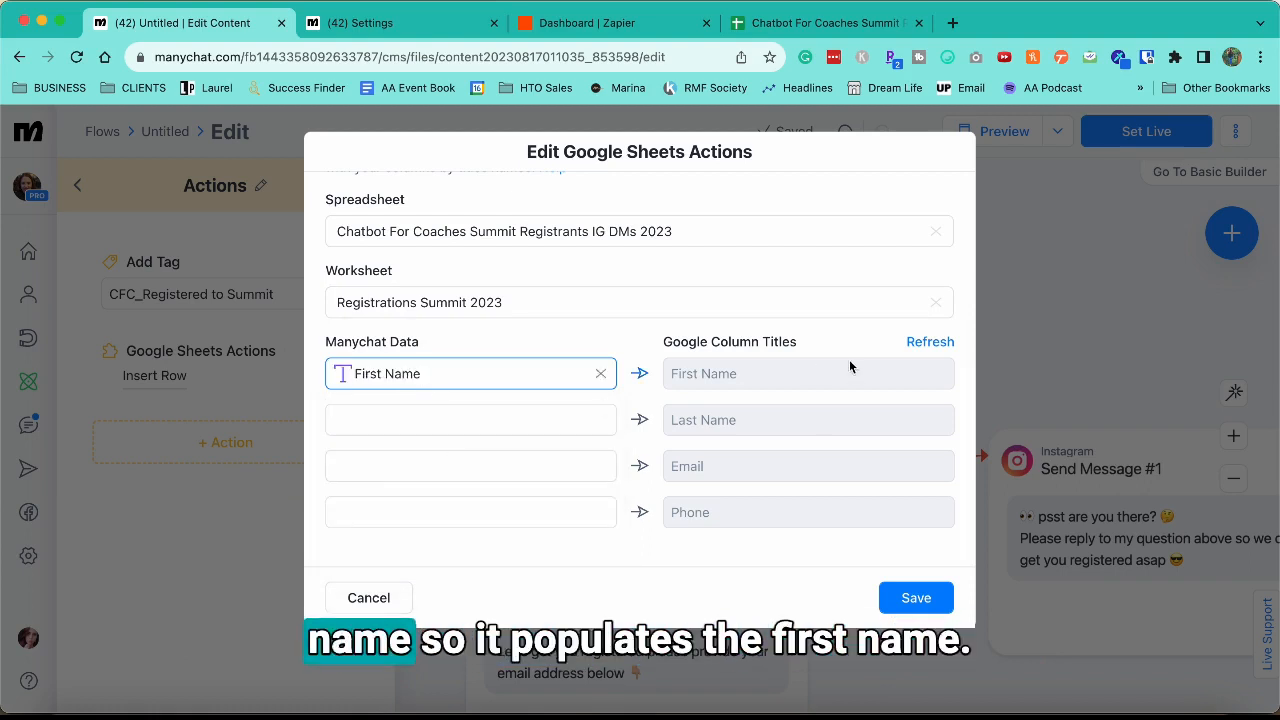
click(604, 350)
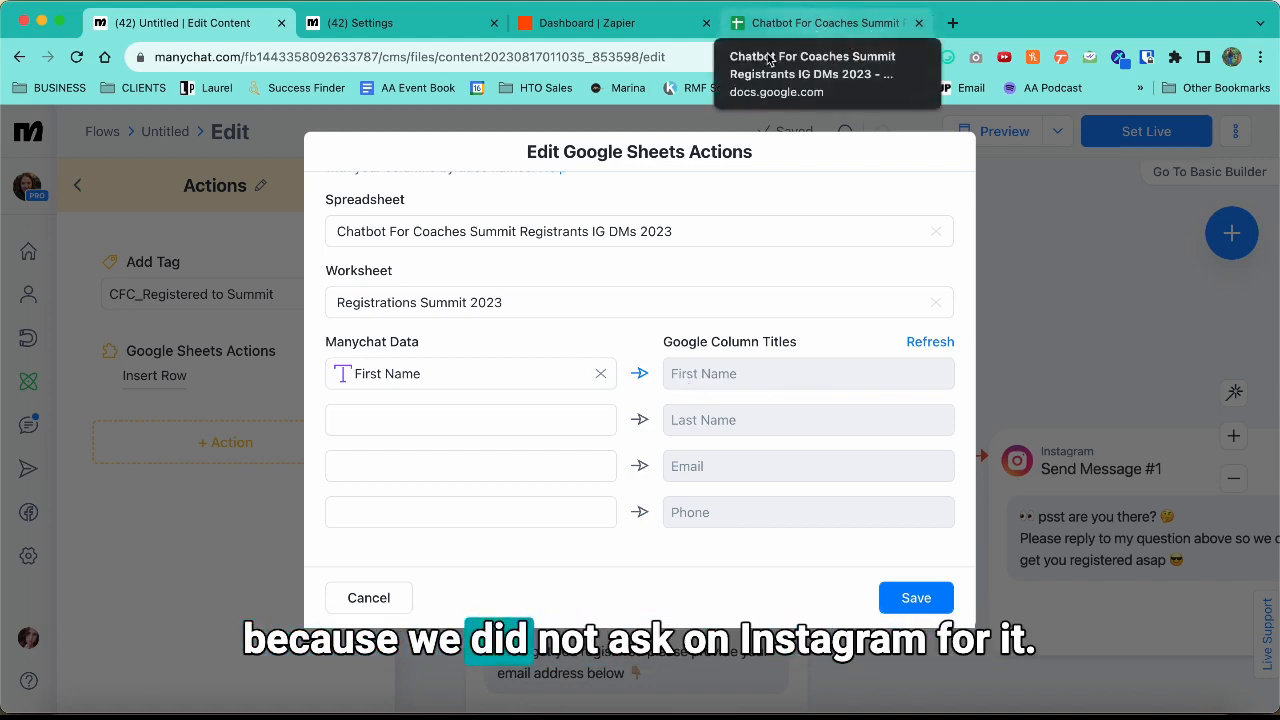
Step: Map the custom field CFC Email to the sheet's Email column, leave Last Name and Phone blank, and save the Google Sheets action
click(514, 421)
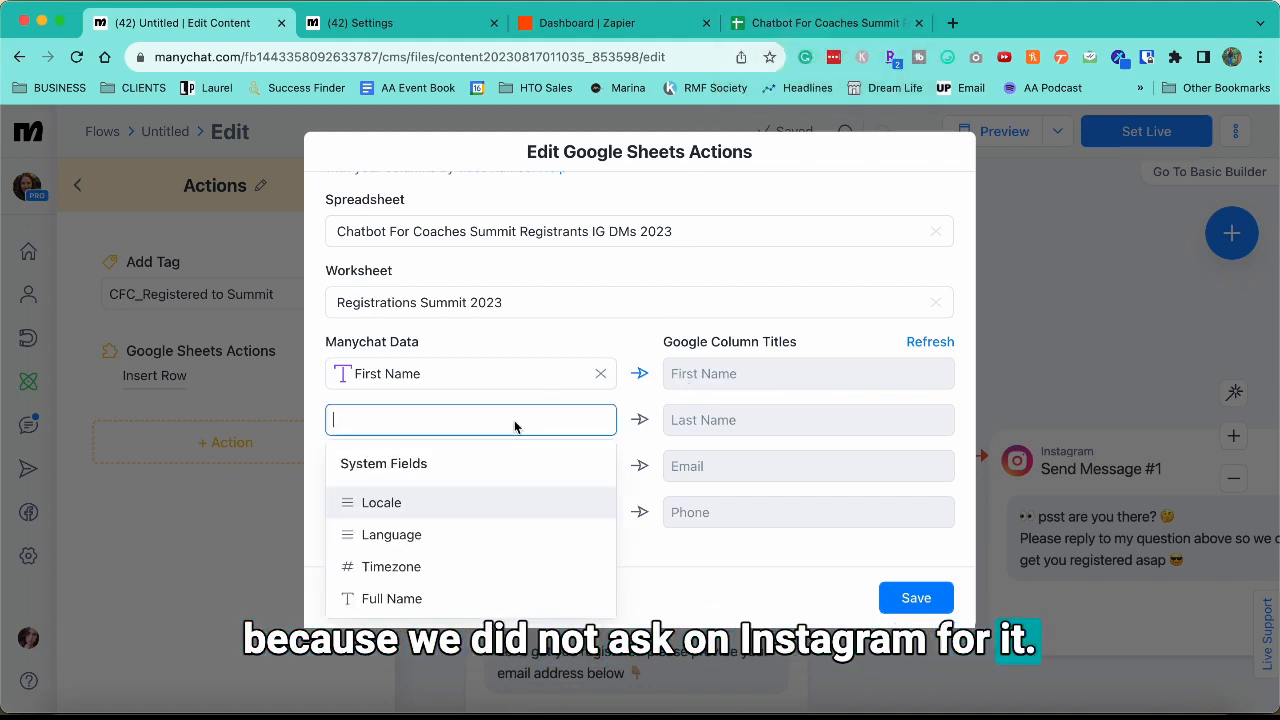
click(499, 395)
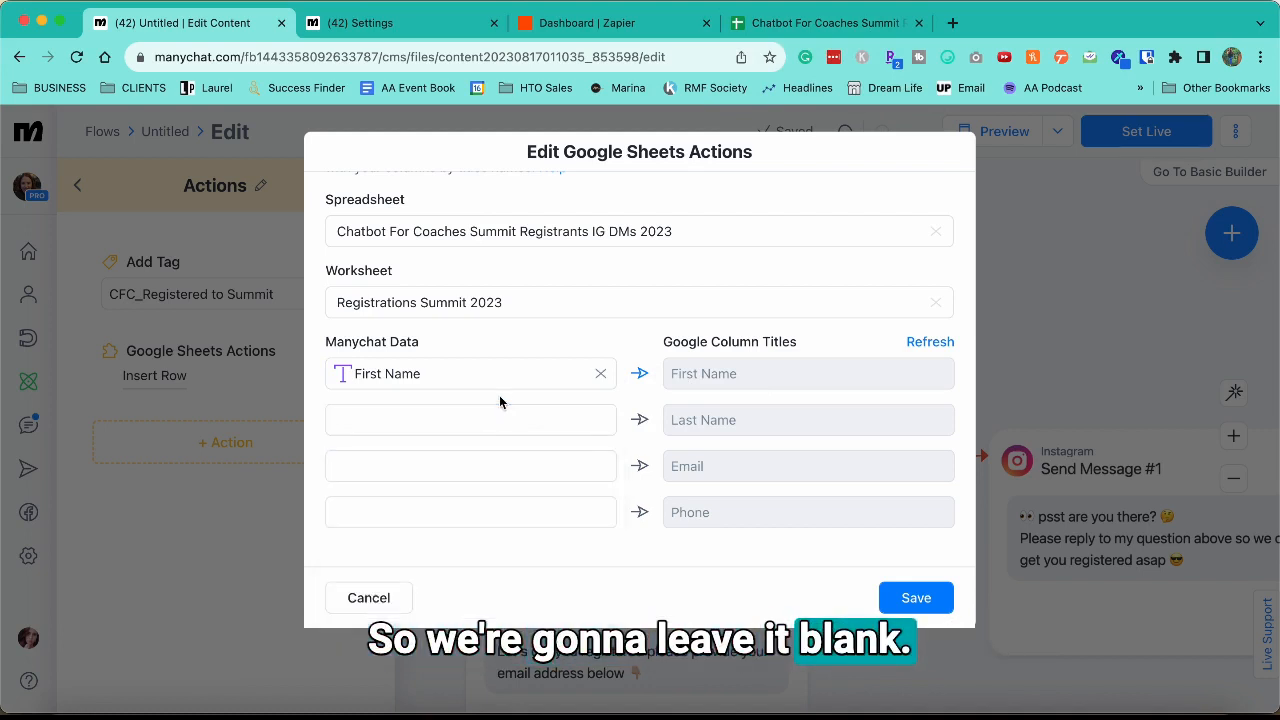
click(487, 470)
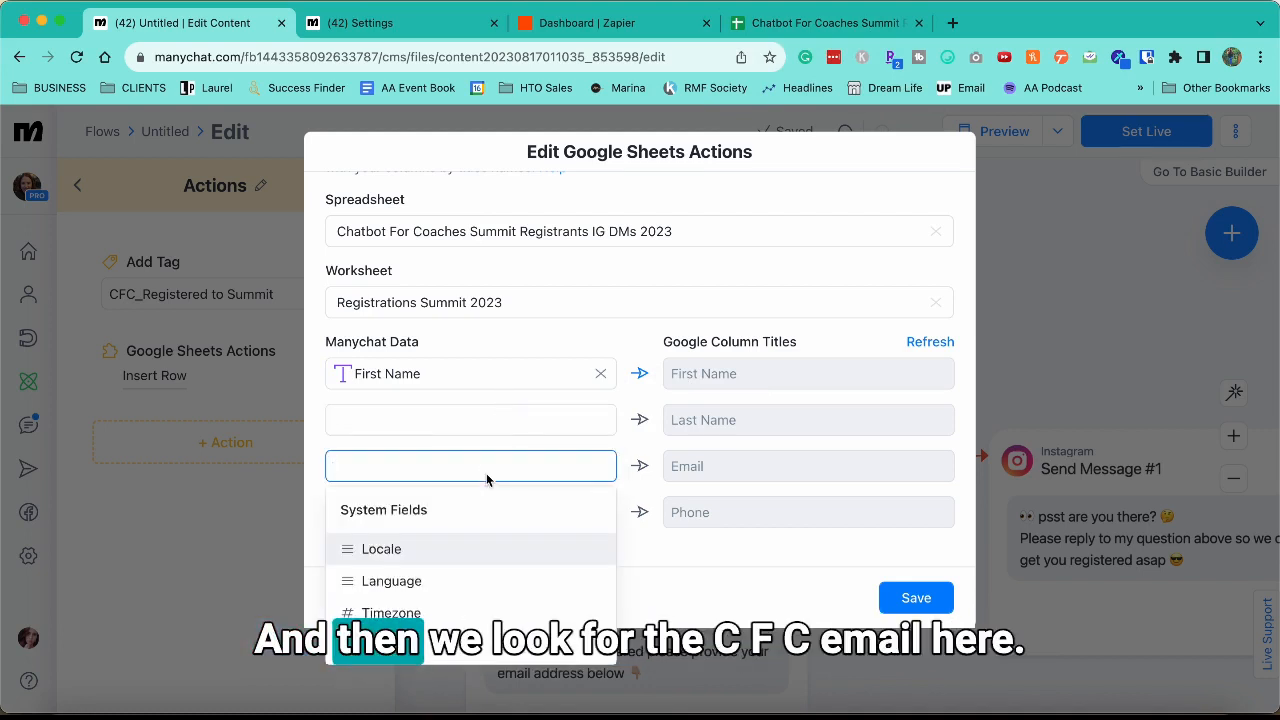
text(cfc)
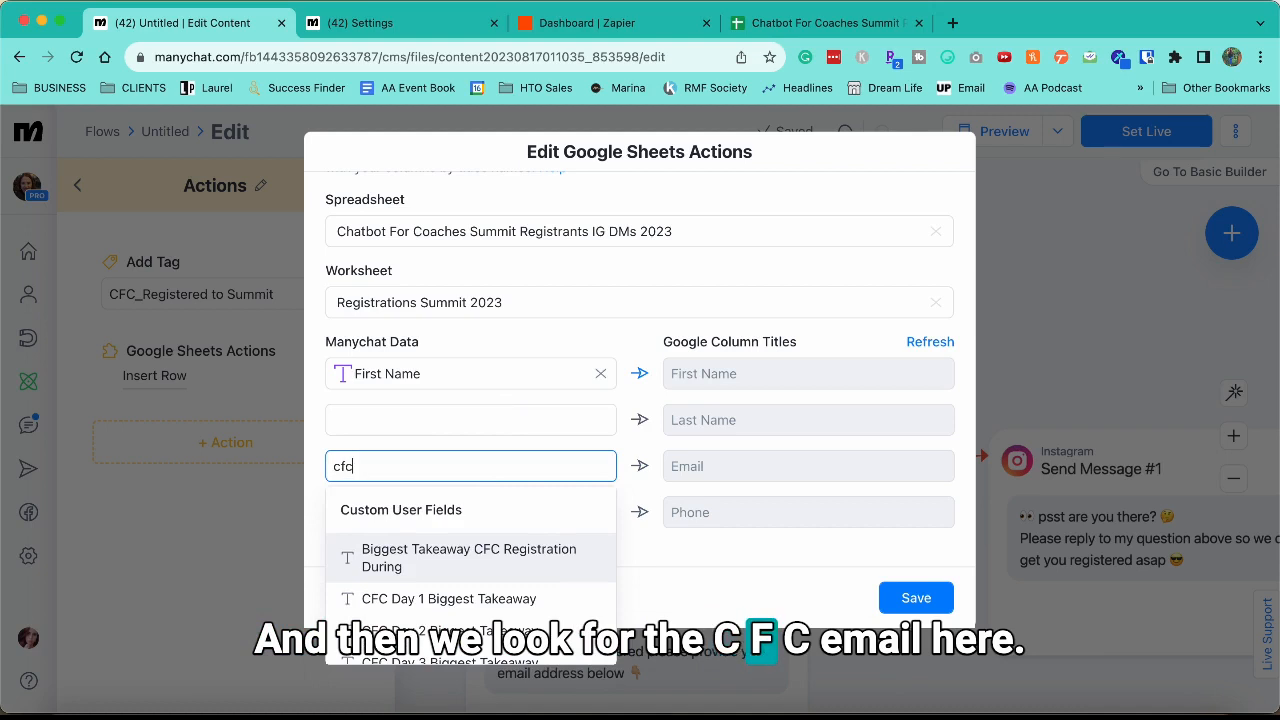
text( em)
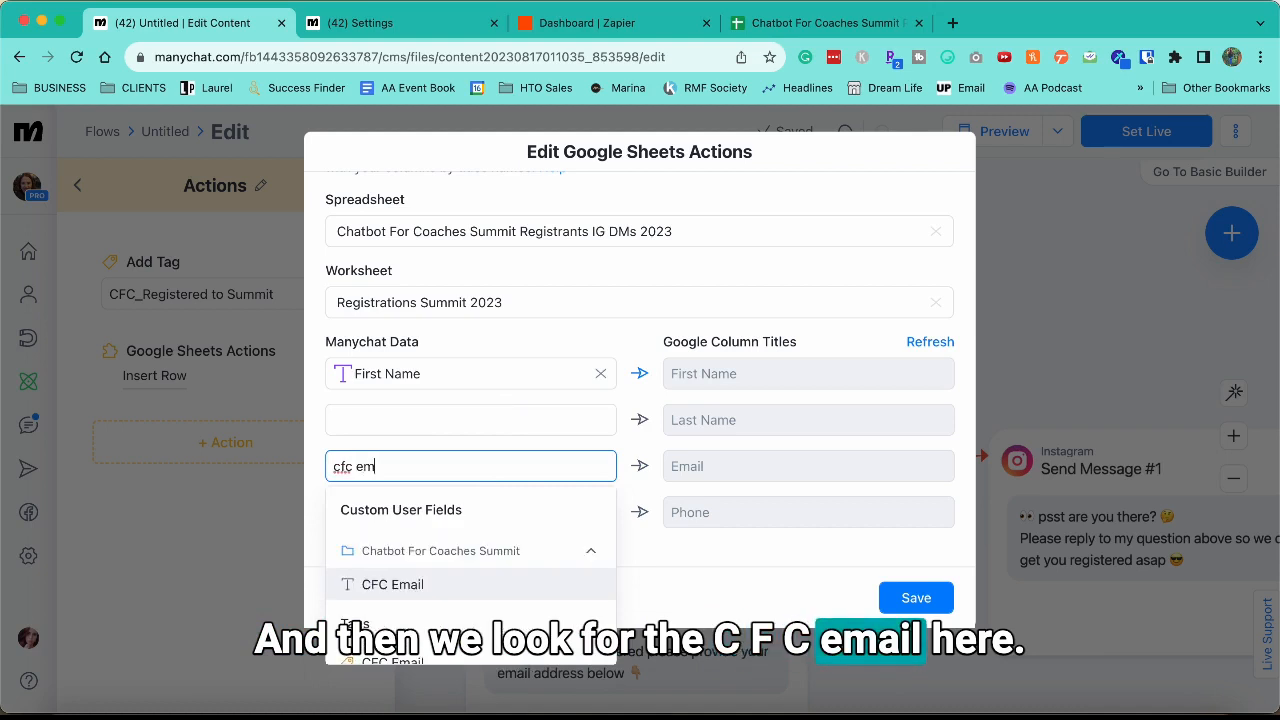
click(489, 588)
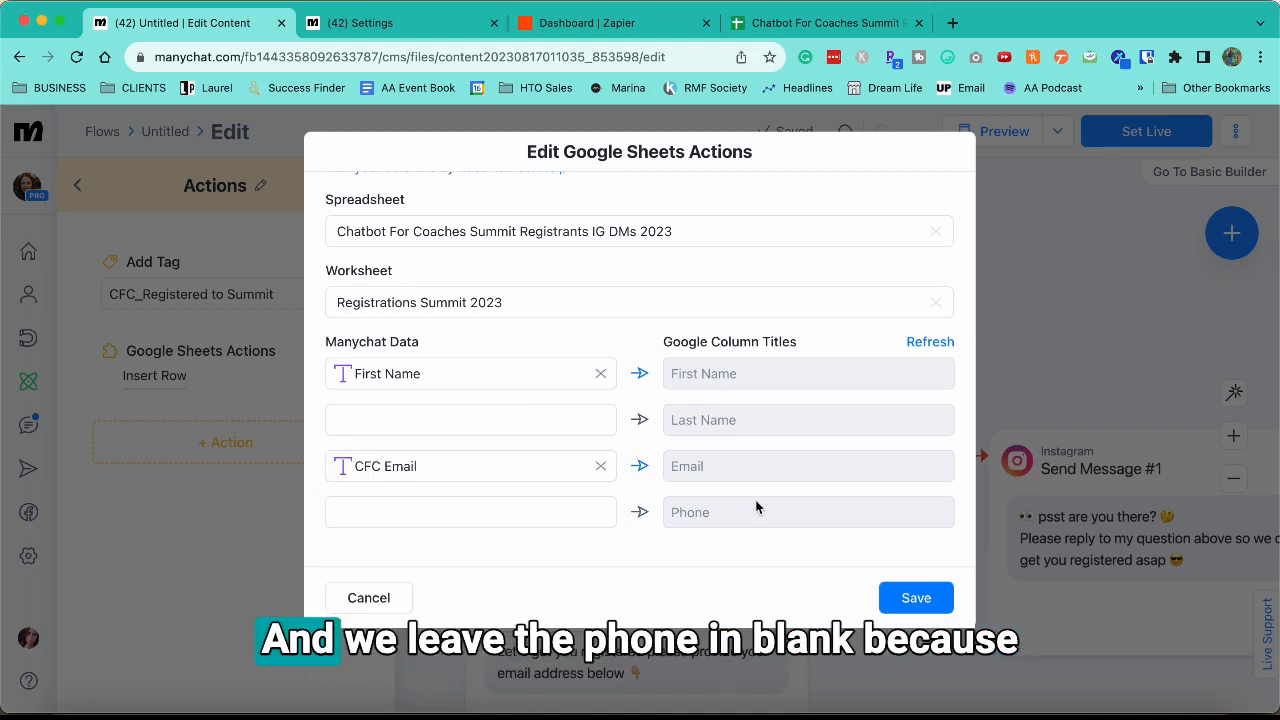
click(509, 522)
click(700, 563)
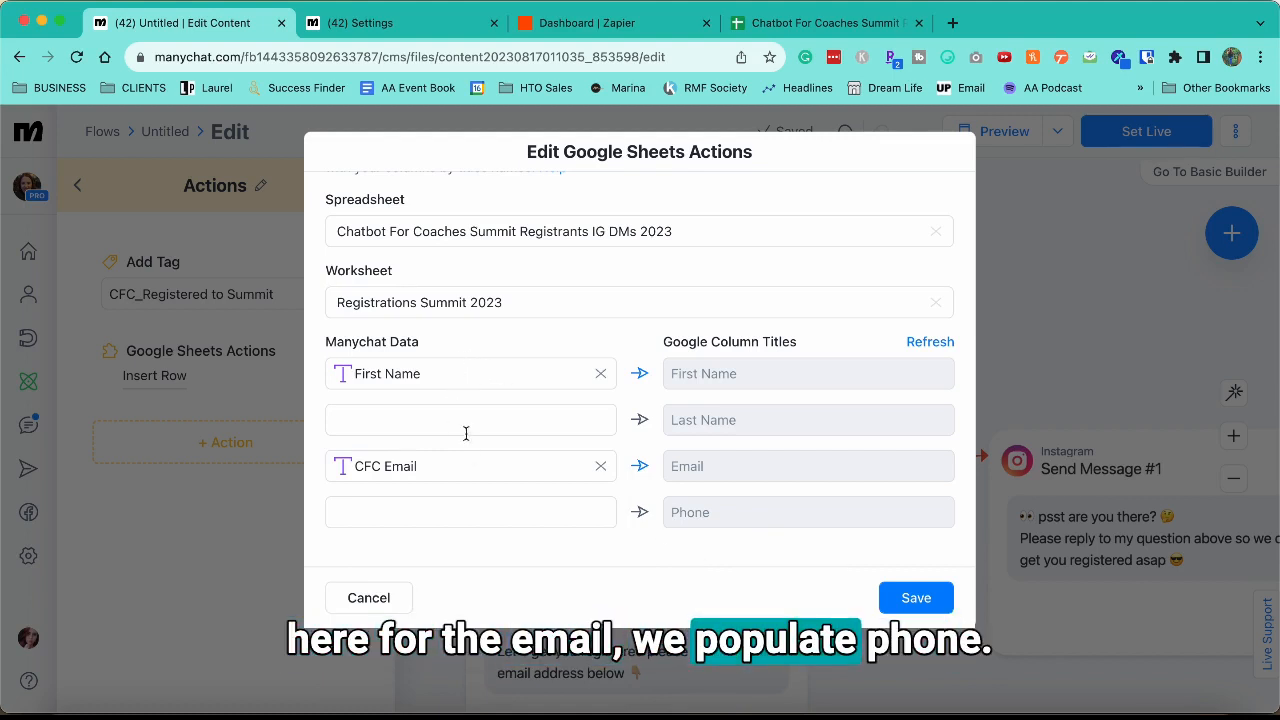
click(912, 598)
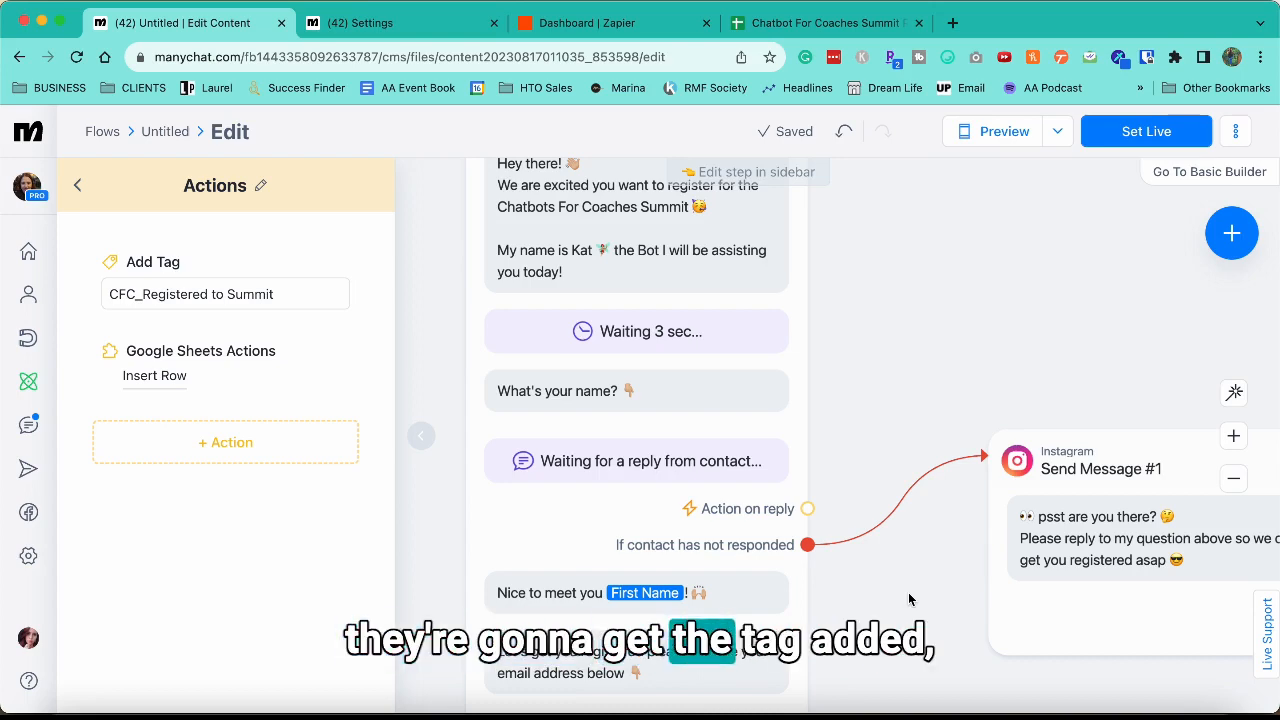
Step: Switch to the Zapier dashboard and replace GetResponse with MailerLite Classic as the app connected to Manychat
click(612, 22)
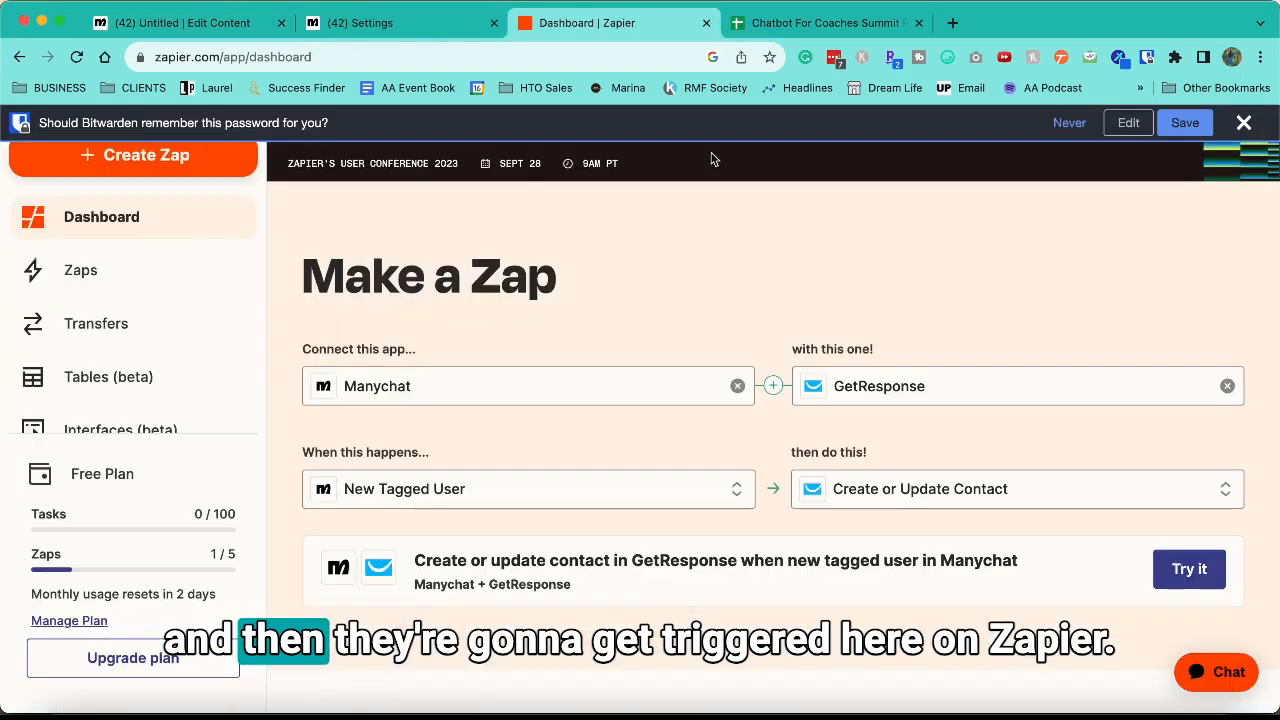
click(1243, 123)
scroll(696, 353, down, 2)
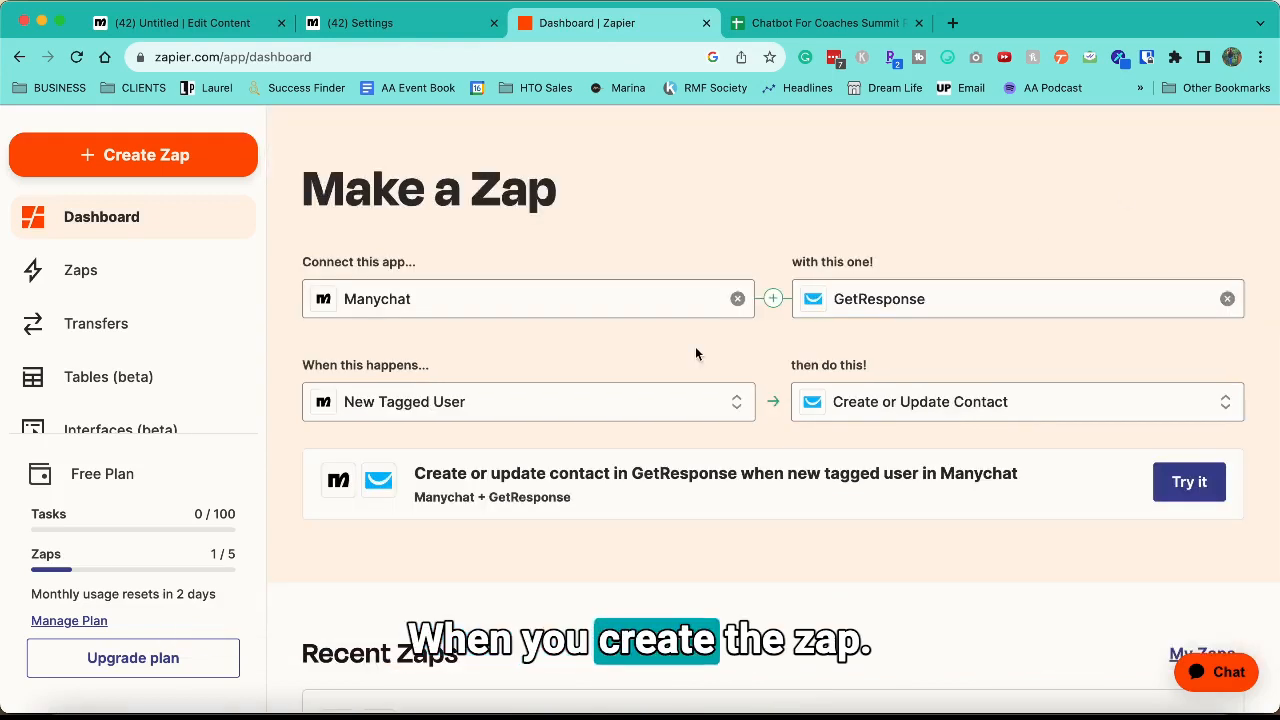
click(930, 299)
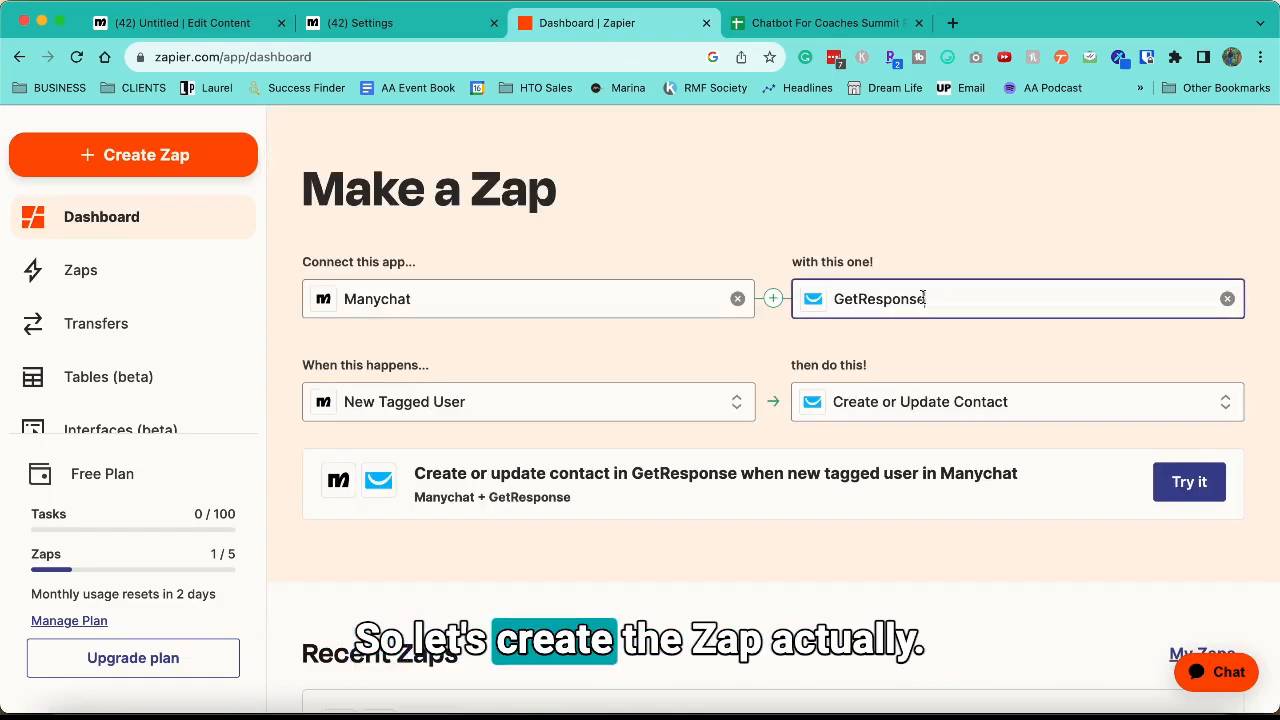
click(1228, 300)
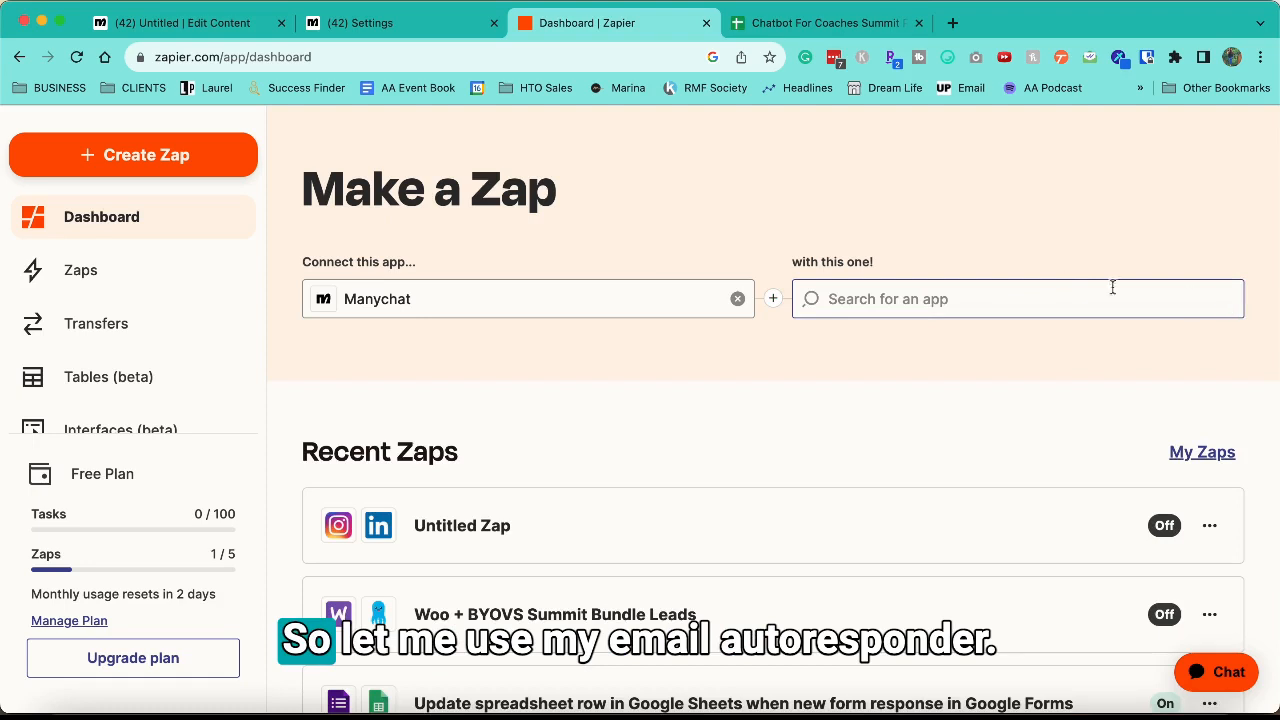
click(1063, 282)
text(mailer)
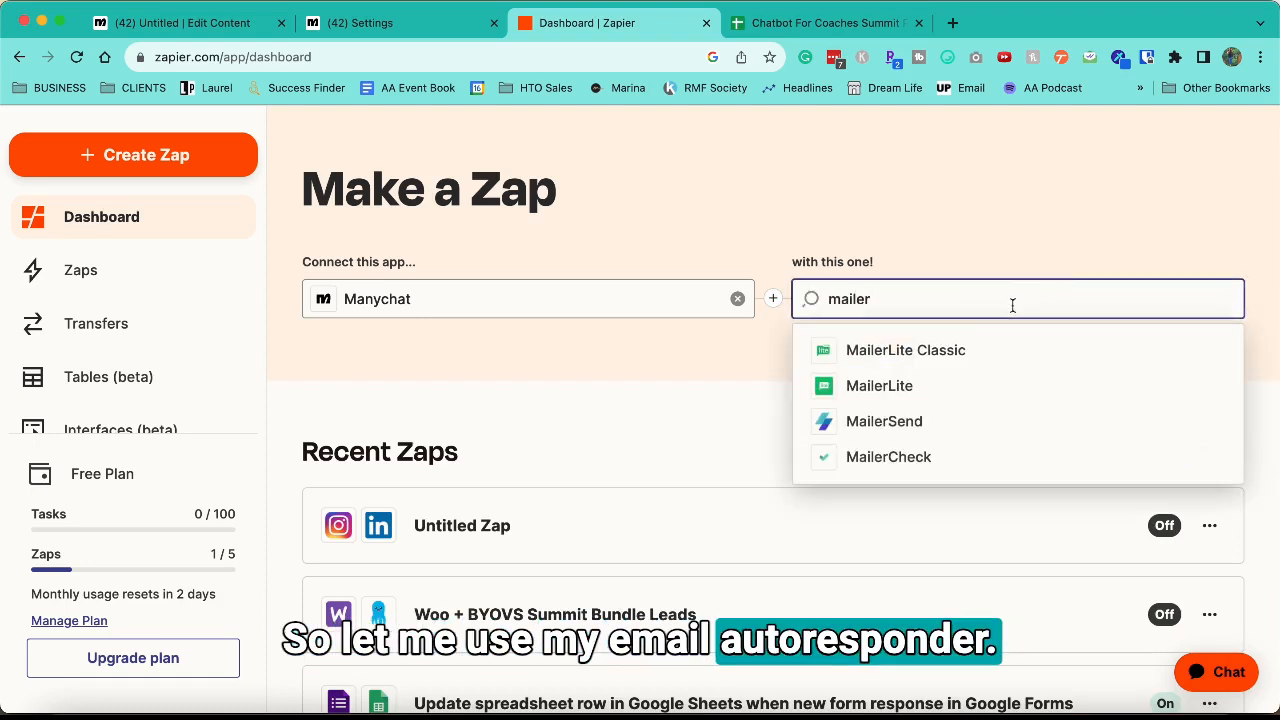
click(920, 350)
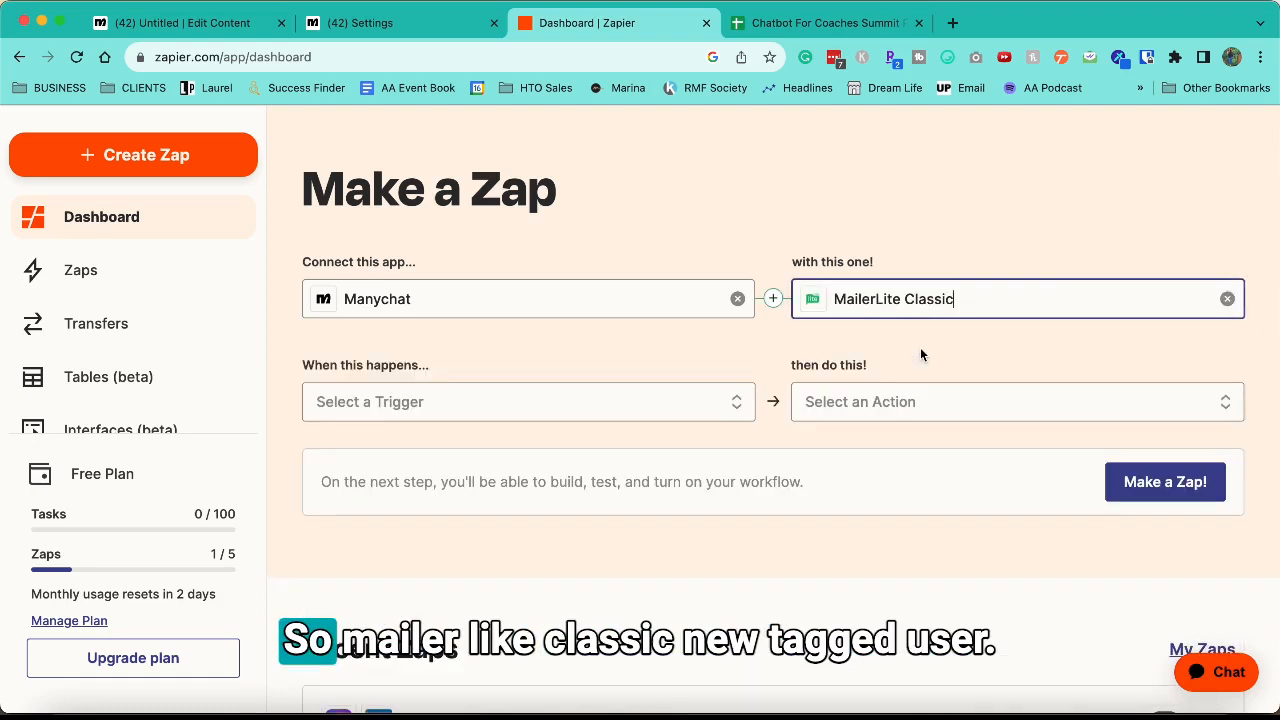
Step: Set the trigger to New Tagged User and the action to Create/Update Subscriber, and open the new Zap in the editor
click(637, 405)
click(523, 563)
click(939, 410)
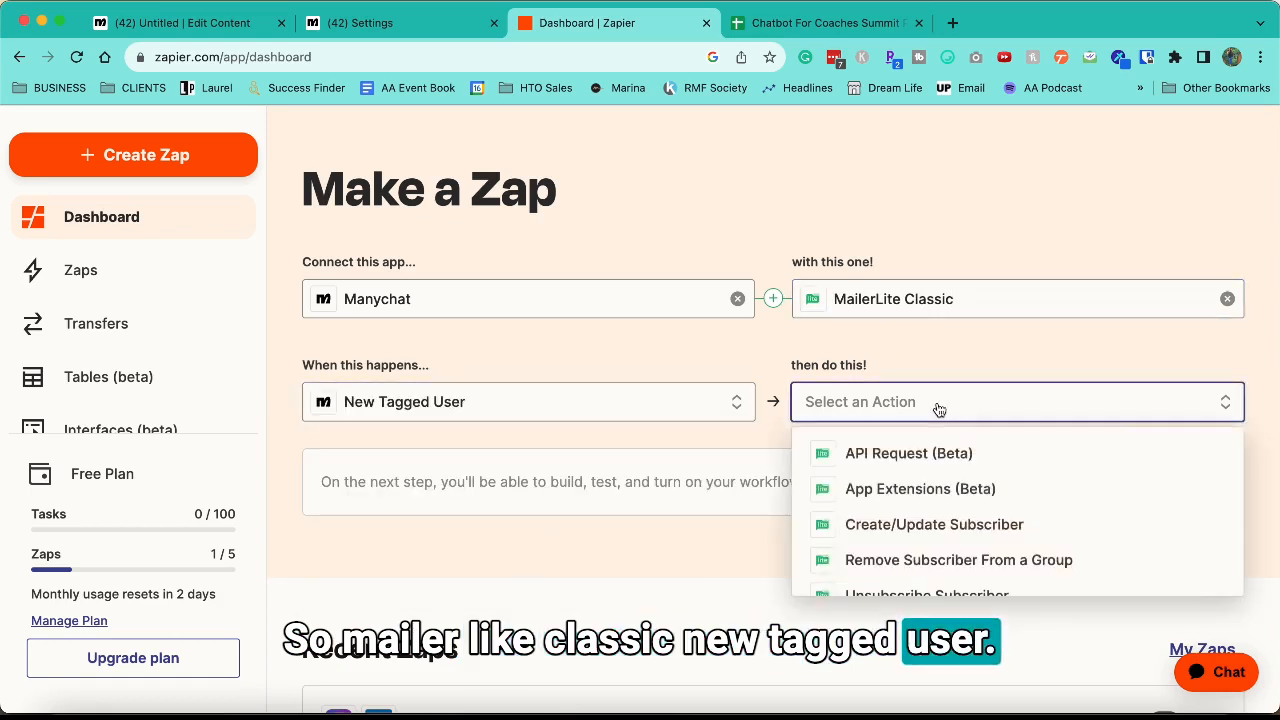
scroll(987, 522, down, 1)
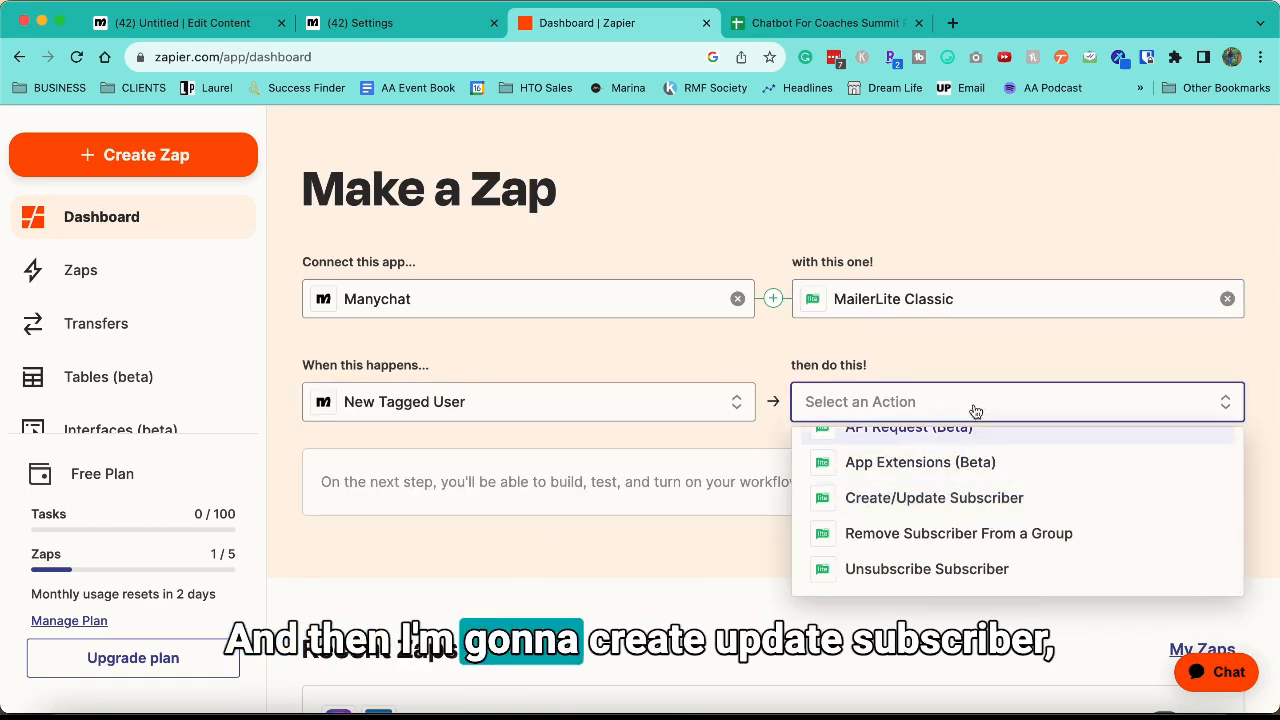
click(971, 499)
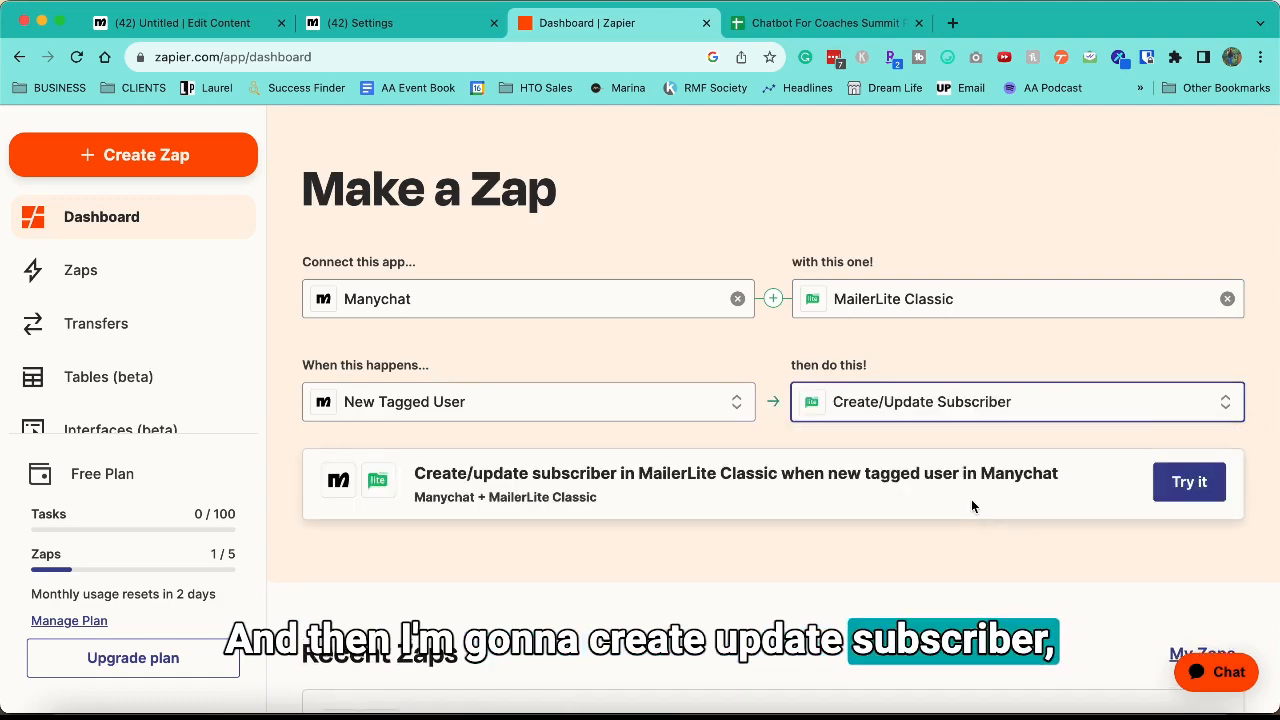
click(1180, 484)
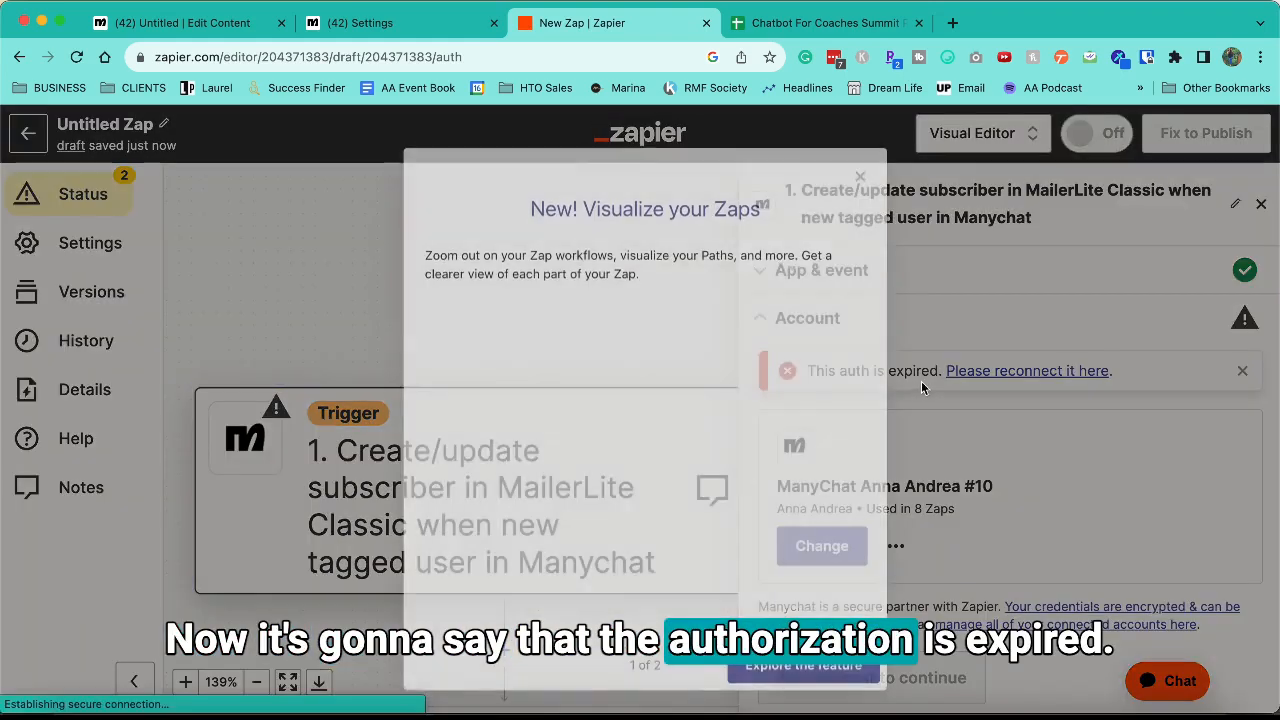
Step: Dismiss the feature introduction and reconnect the trigger's expired Manychat authorization using the Pro account that holds the summit flow
click(897, 386)
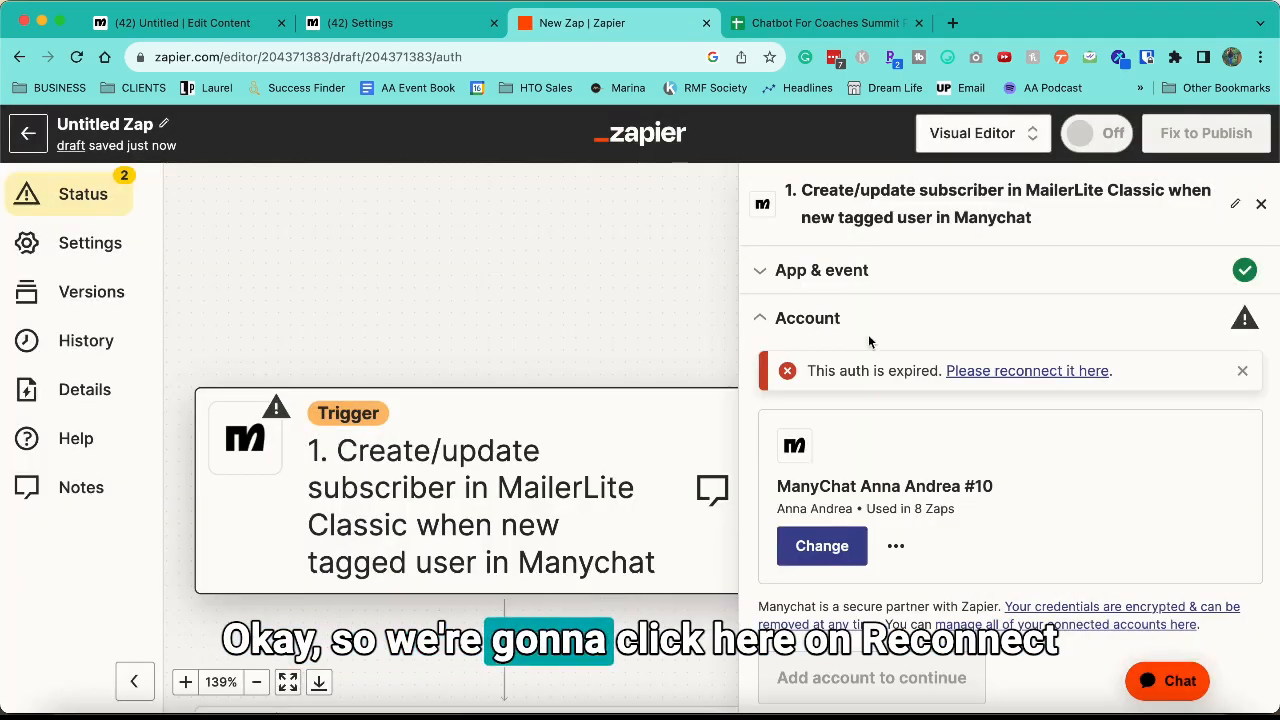
click(1000, 379)
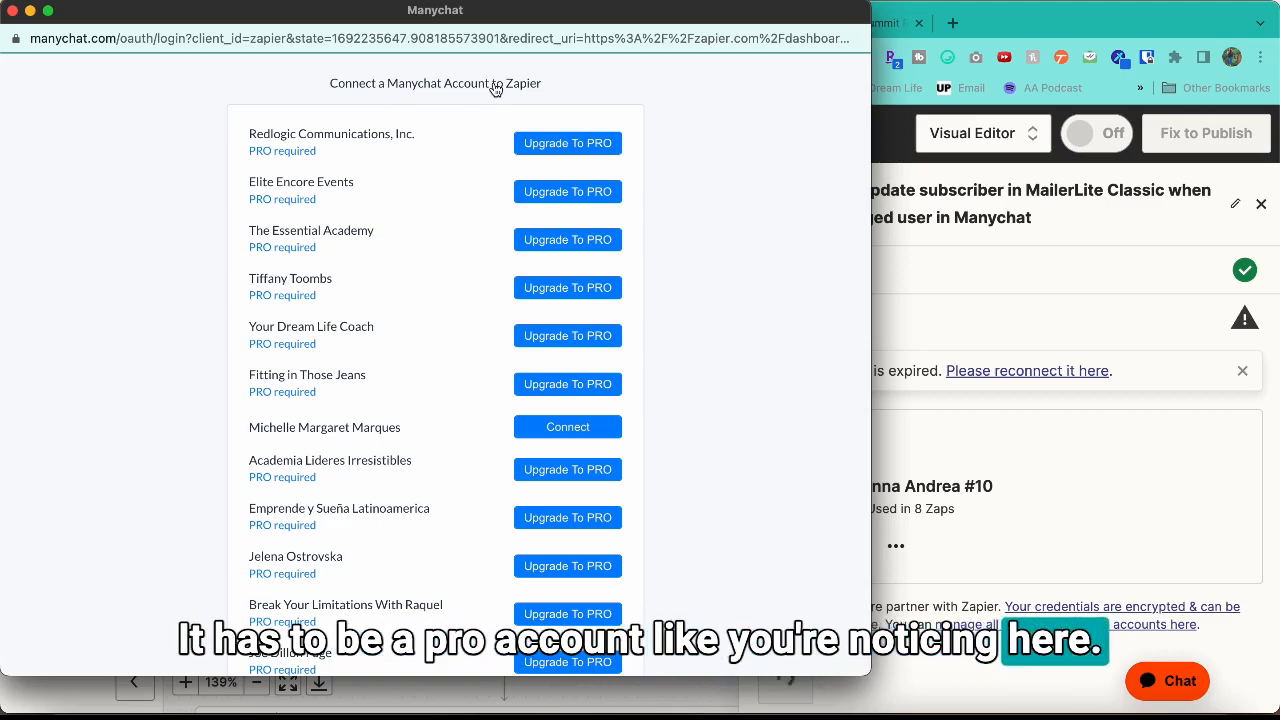
scroll(391, 250, down, 5)
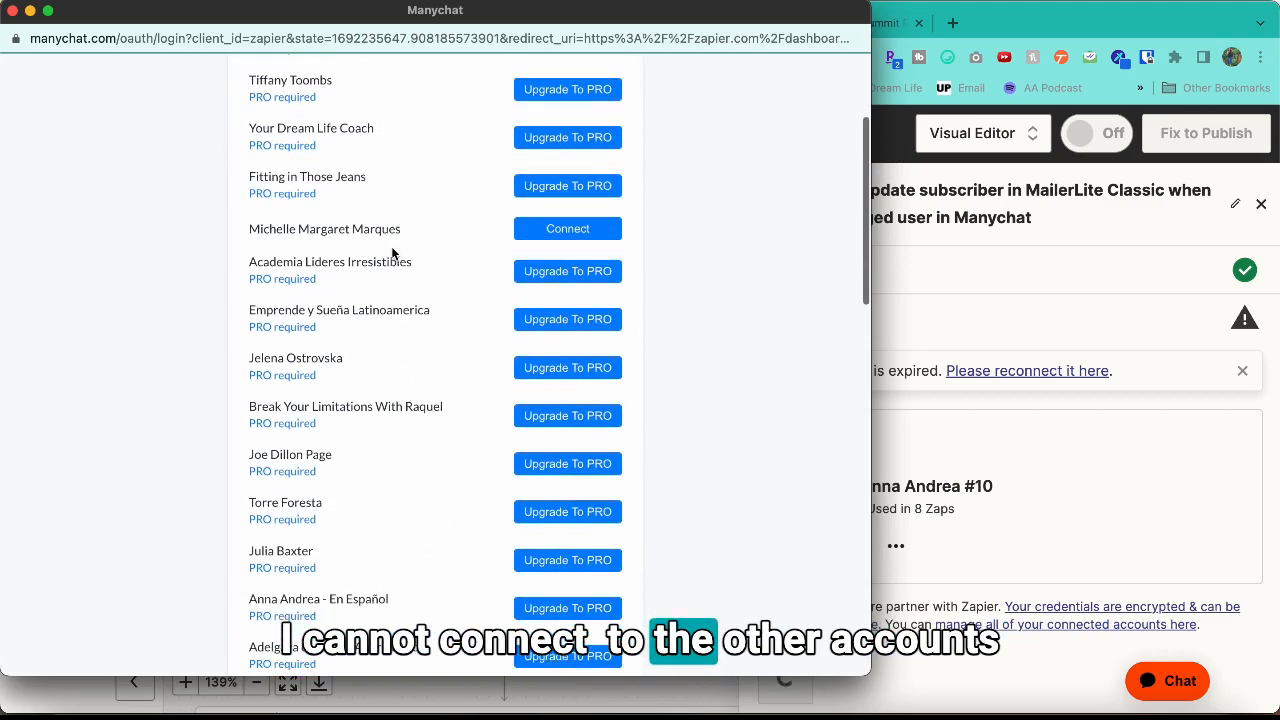
scroll(392, 252, down, 5)
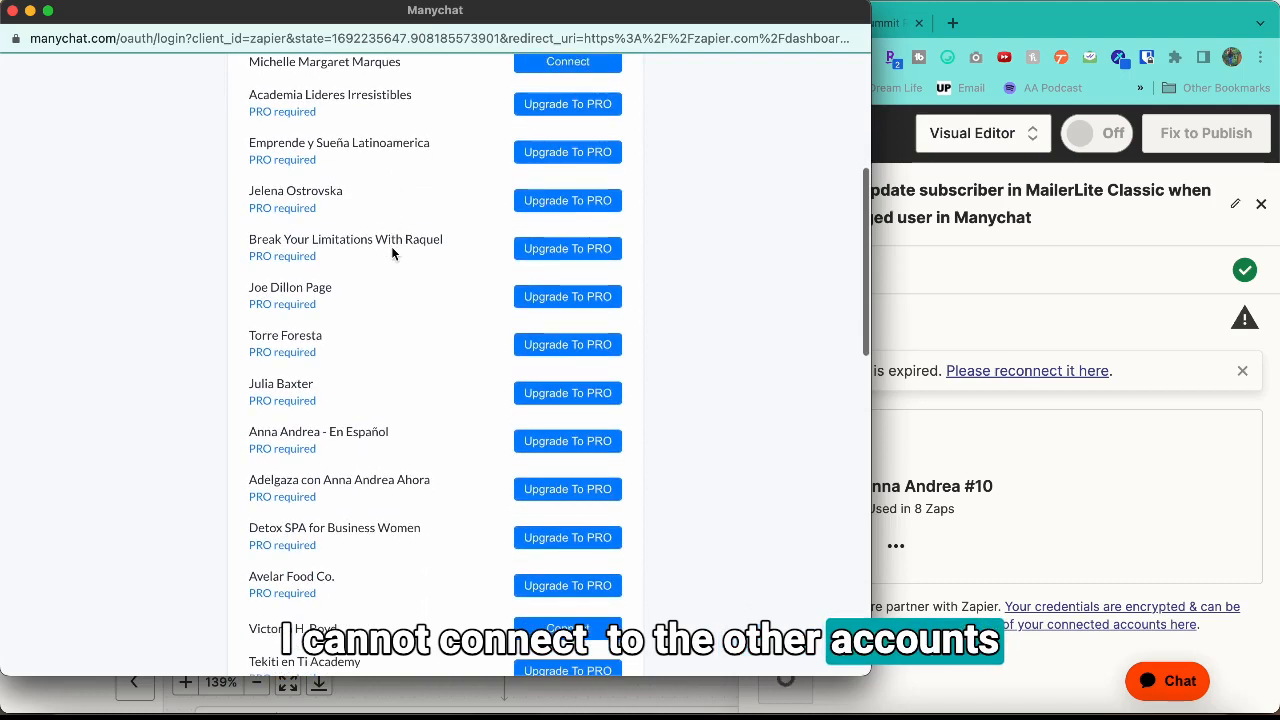
scroll(391, 254, down, 1)
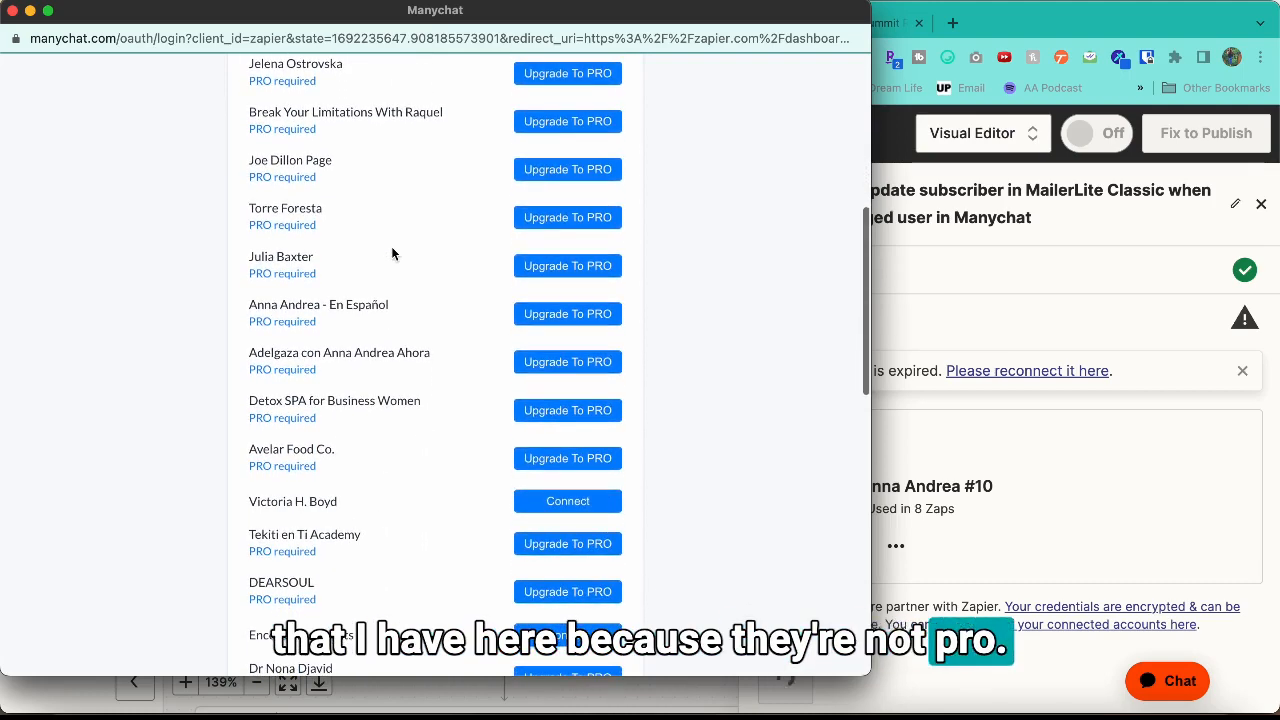
scroll(391, 252, down, 2)
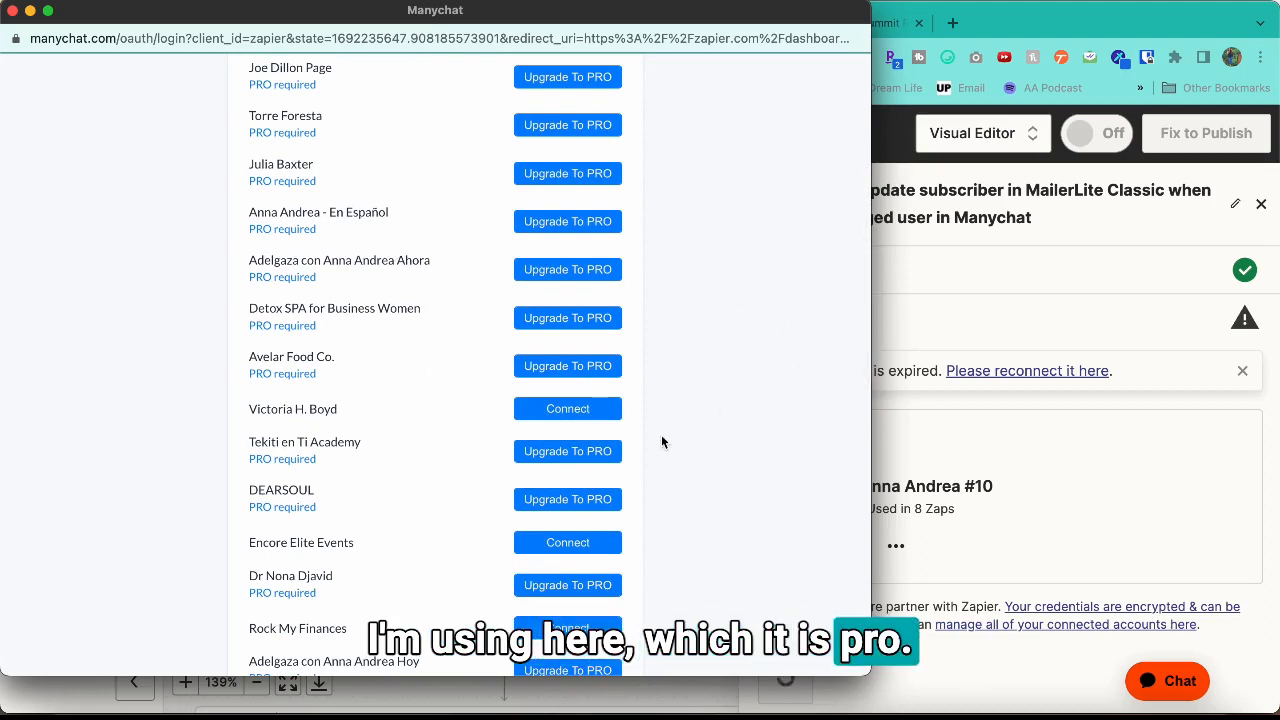
scroll(652, 449, down, 6)
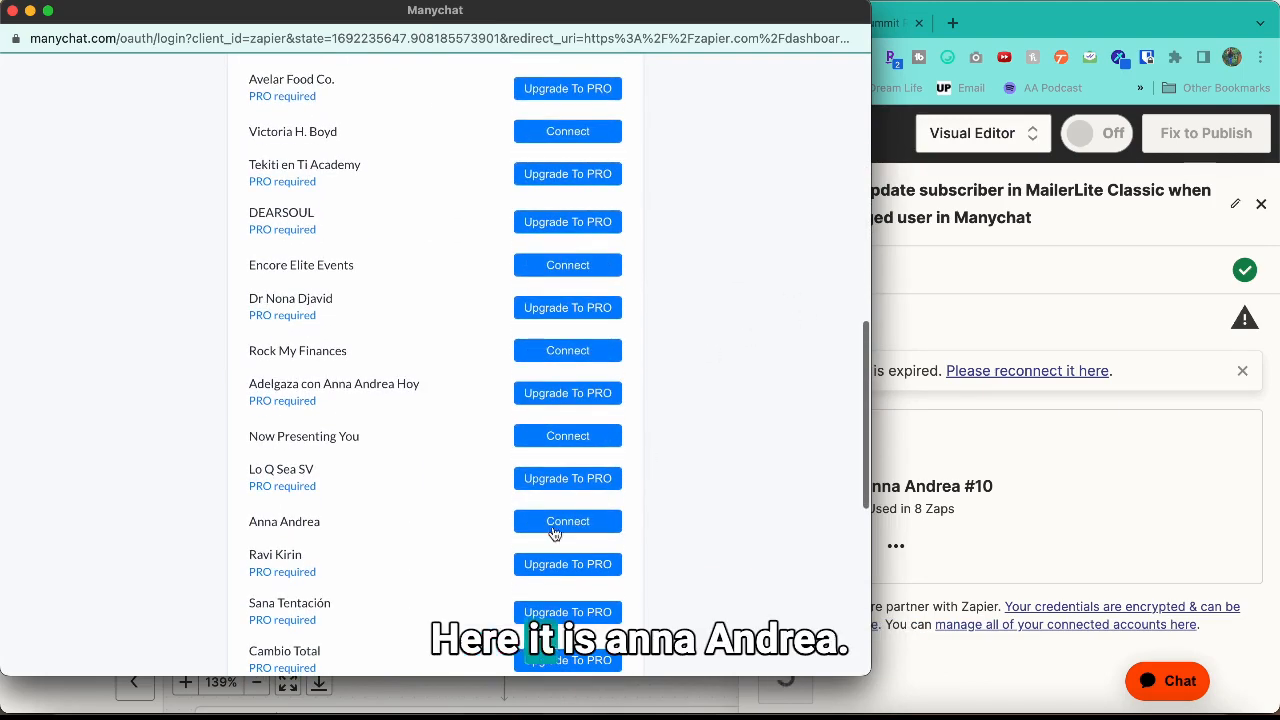
click(566, 526)
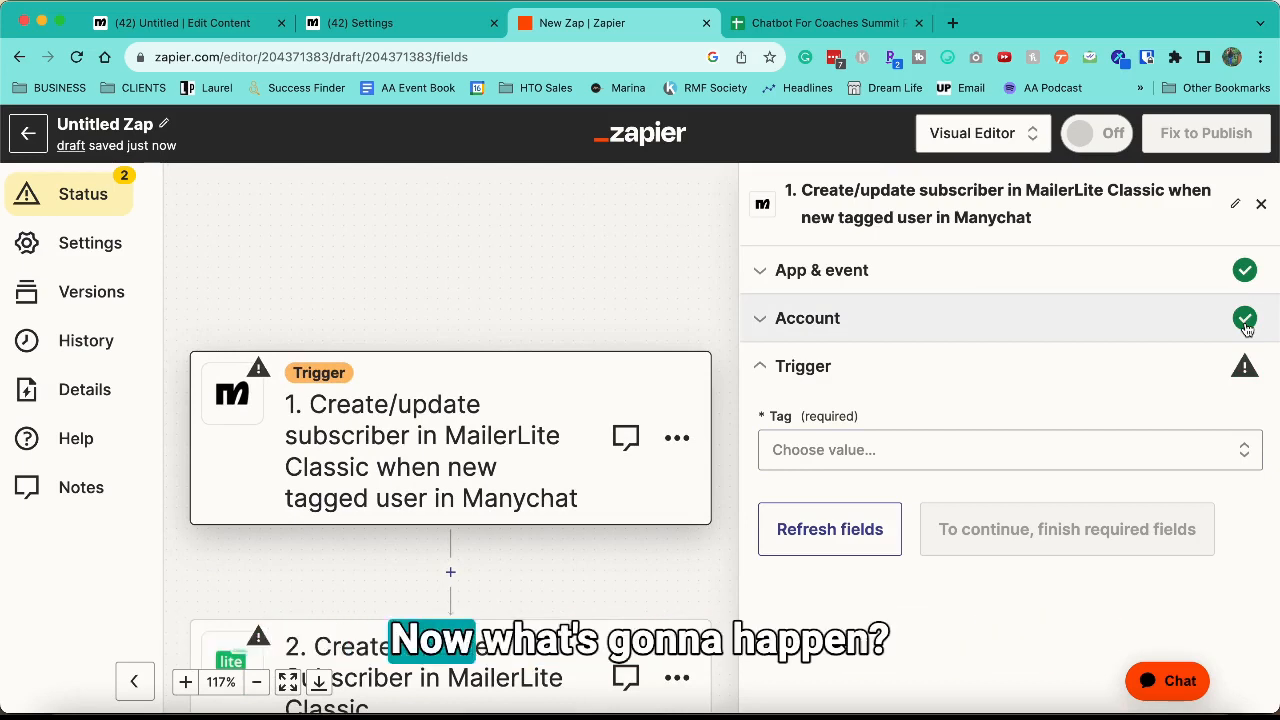
Step: Choose the tag "CFC_Registered to Summit" for the Manychat trigger and continue to its test
click(1062, 462)
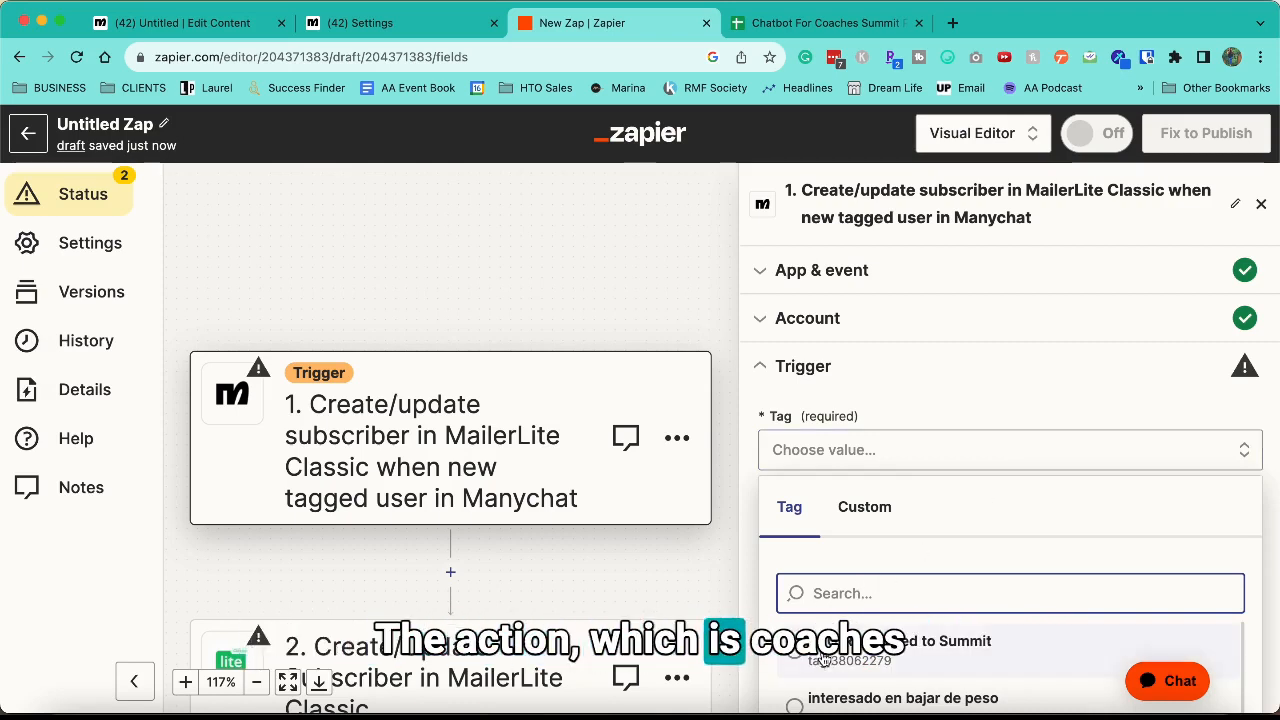
click(958, 648)
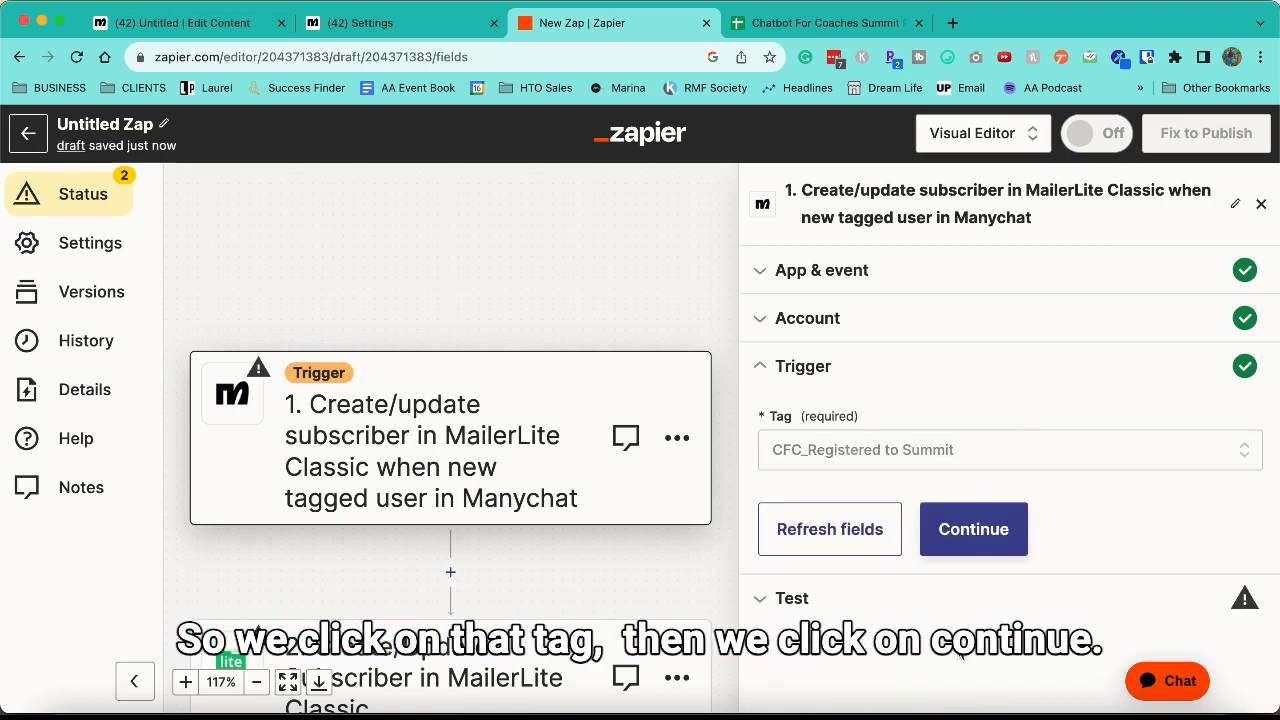
click(977, 543)
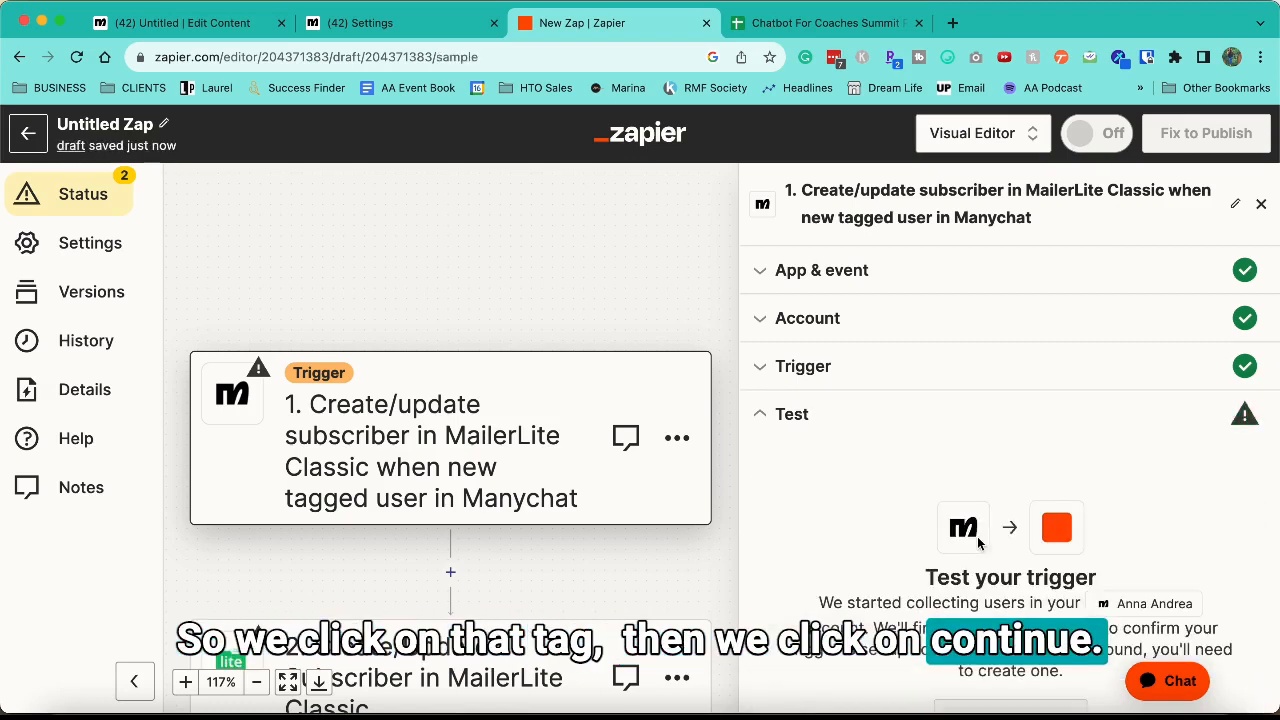
Step: Test the Manychat trigger, review the test result, and choose to skip the test
click(1008, 616)
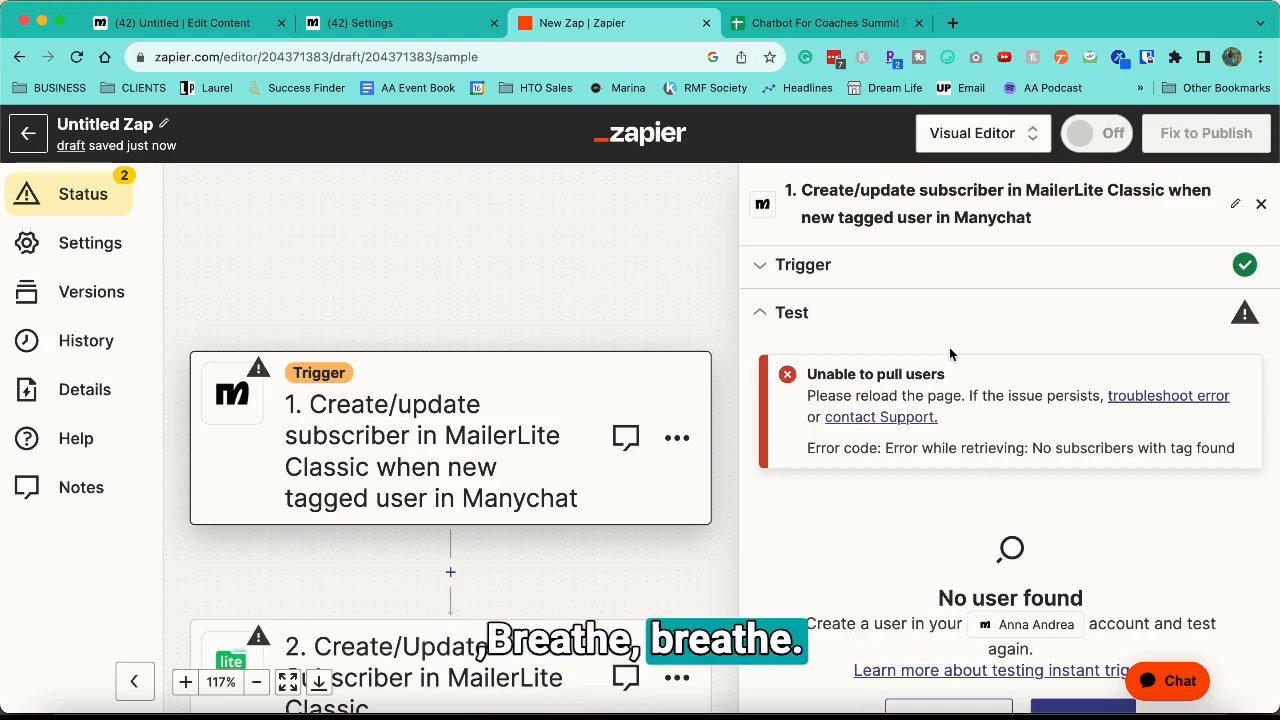
scroll(951, 354, down, 2)
scroll(951, 354, up, 2)
scroll(951, 354, down, 2)
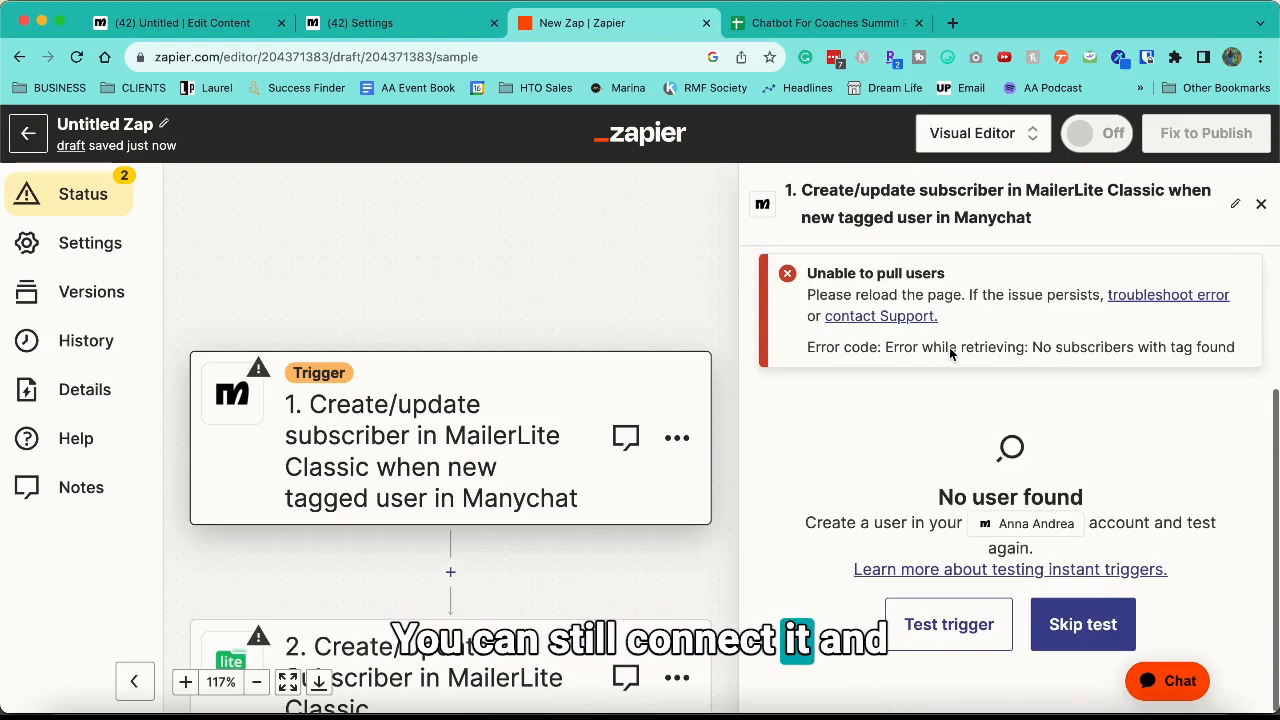
click(1066, 627)
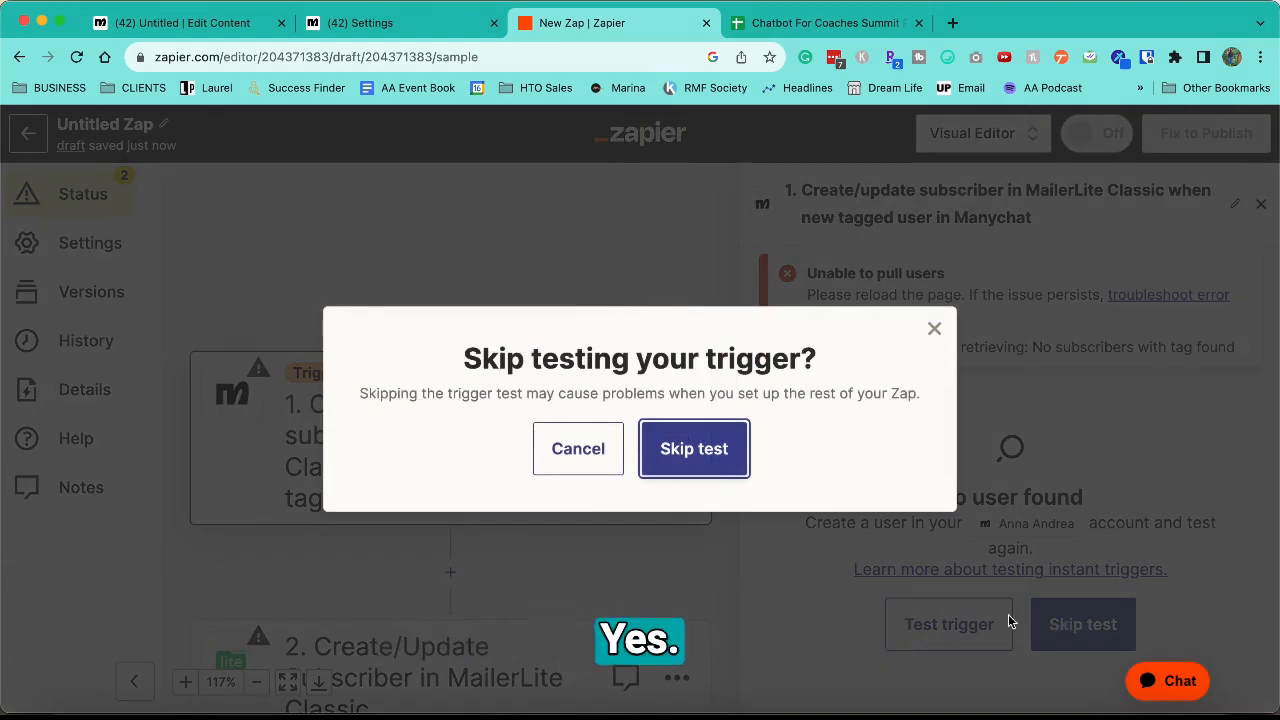
Step: Skip the test of the Manychat trigger and continue to the MailerLite action's account setup
click(686, 453)
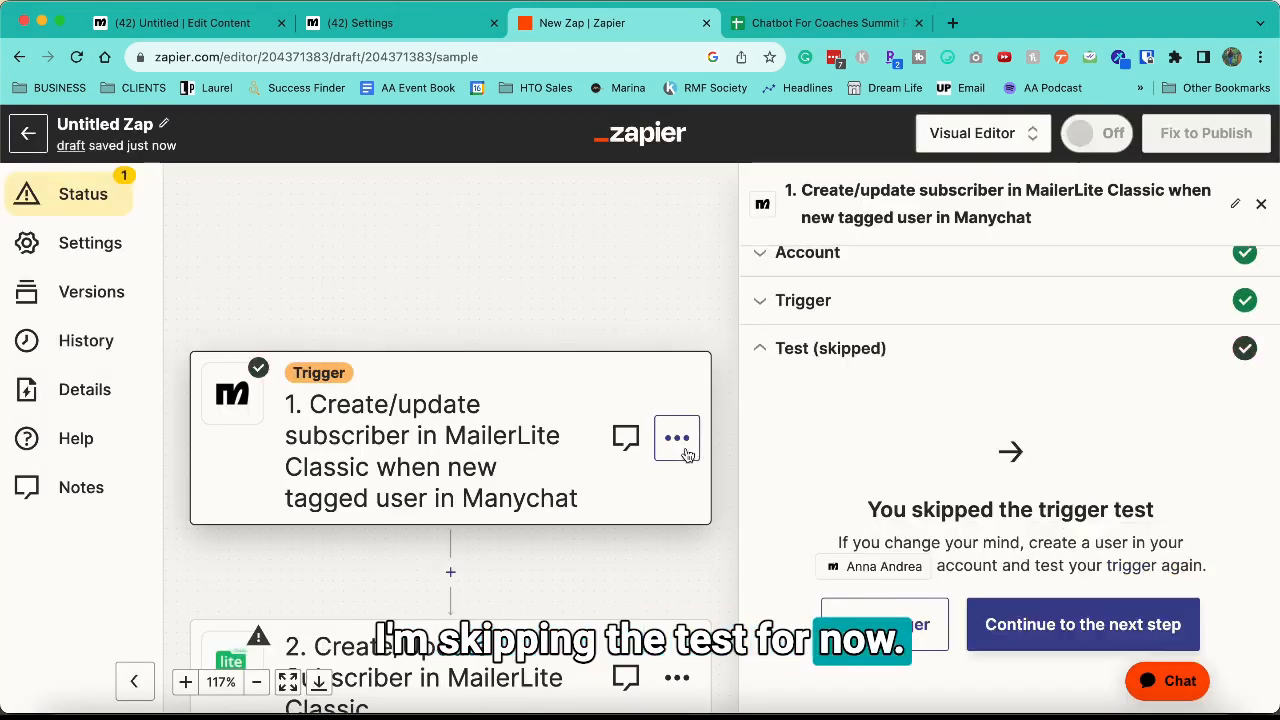
click(939, 352)
scroll(939, 351, down, 10)
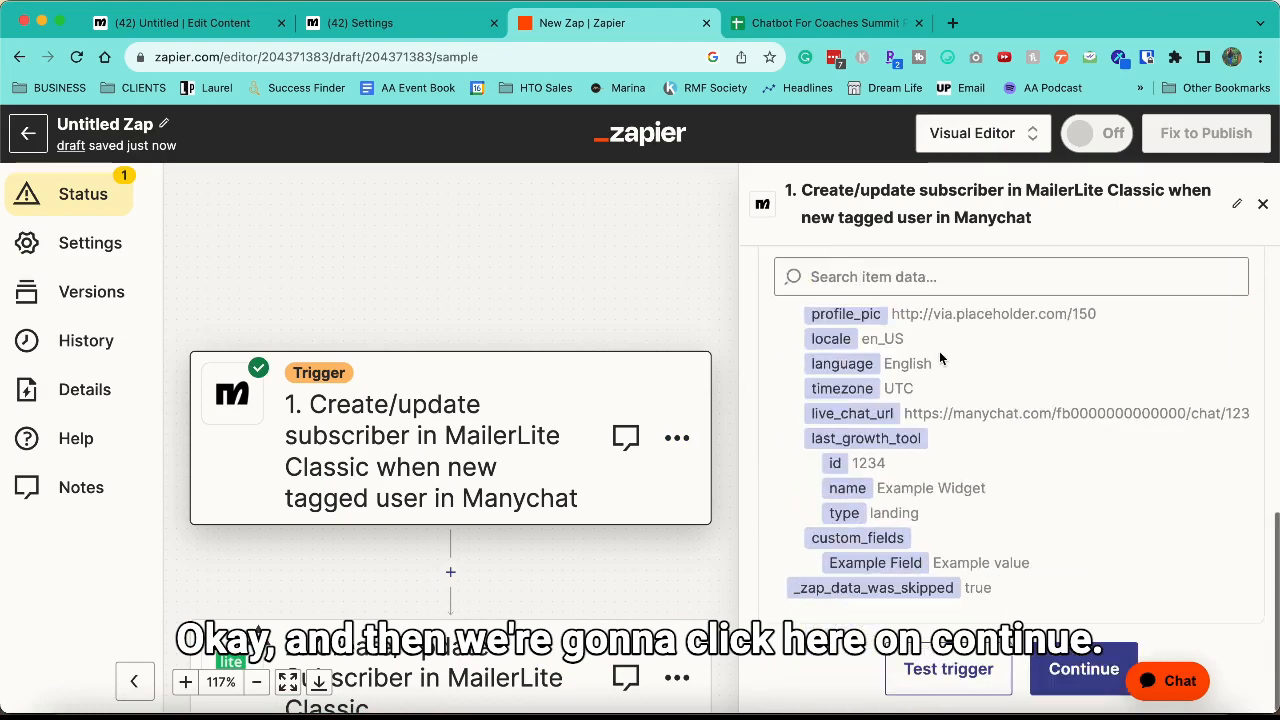
click(1087, 690)
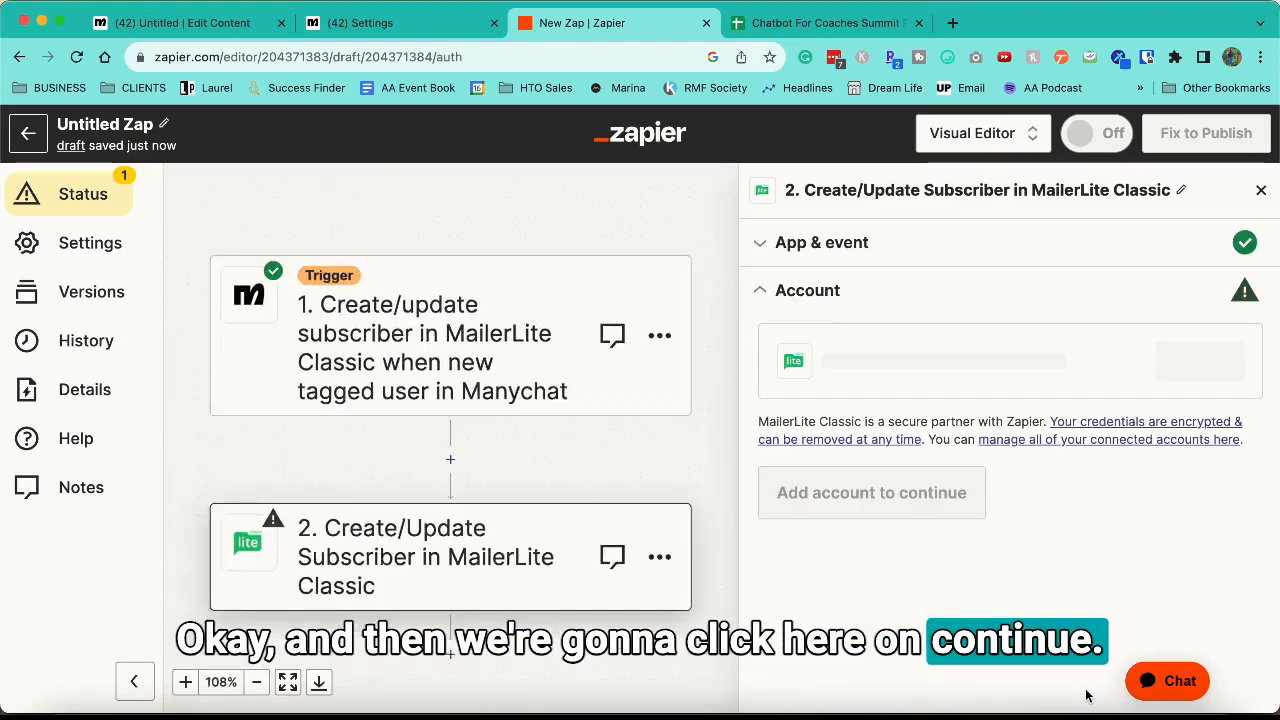
Step: Connect the MailerLite account to the action by signing in, choosing the account and authorizing Zapier's access
click(1204, 352)
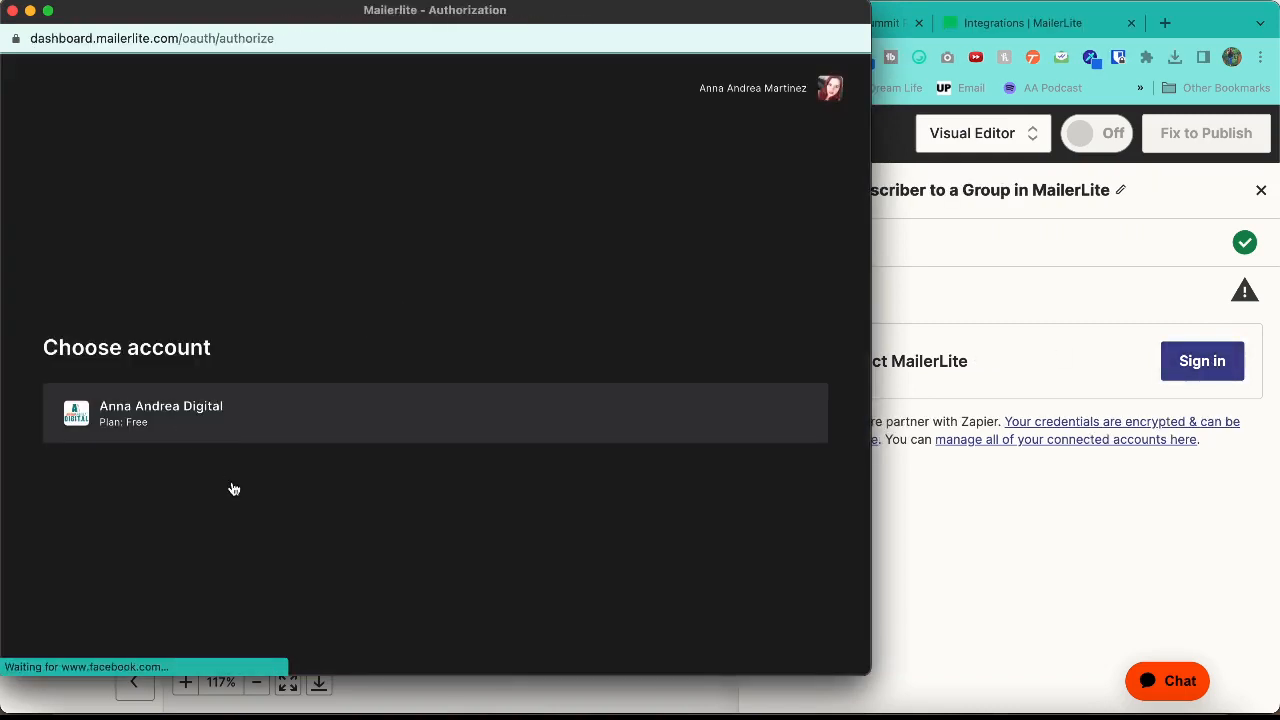
click(358, 408)
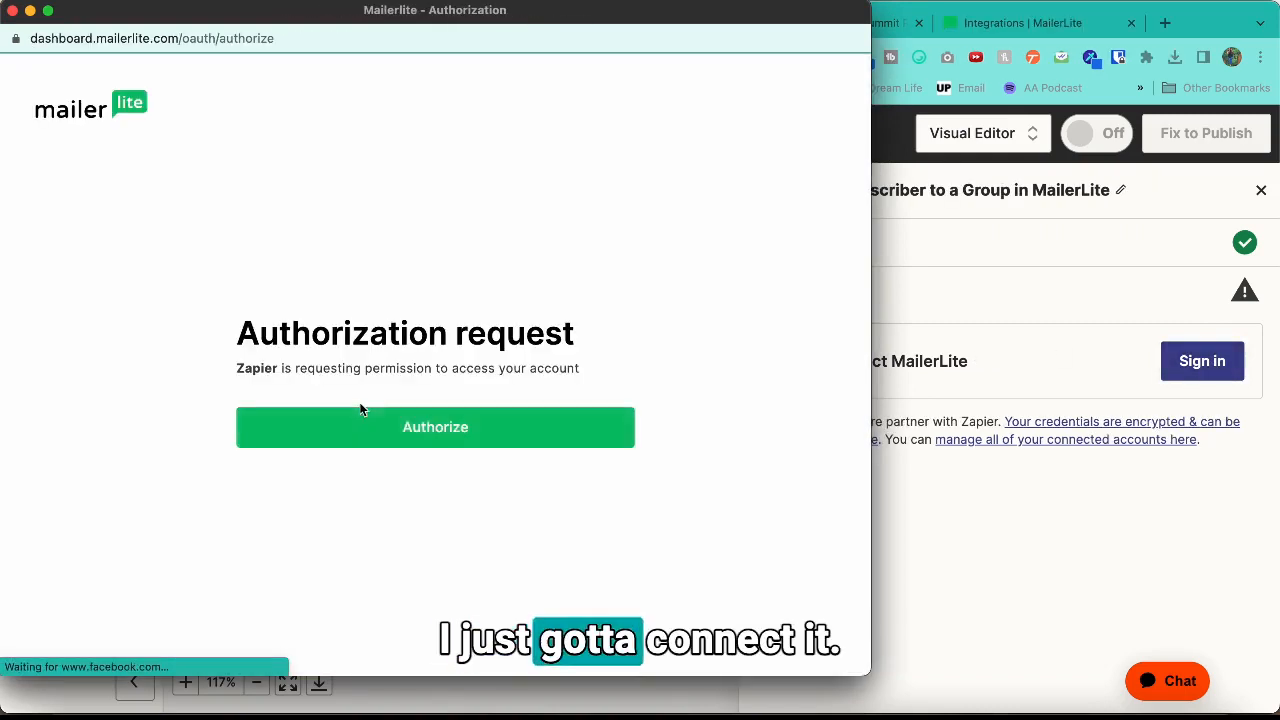
click(459, 441)
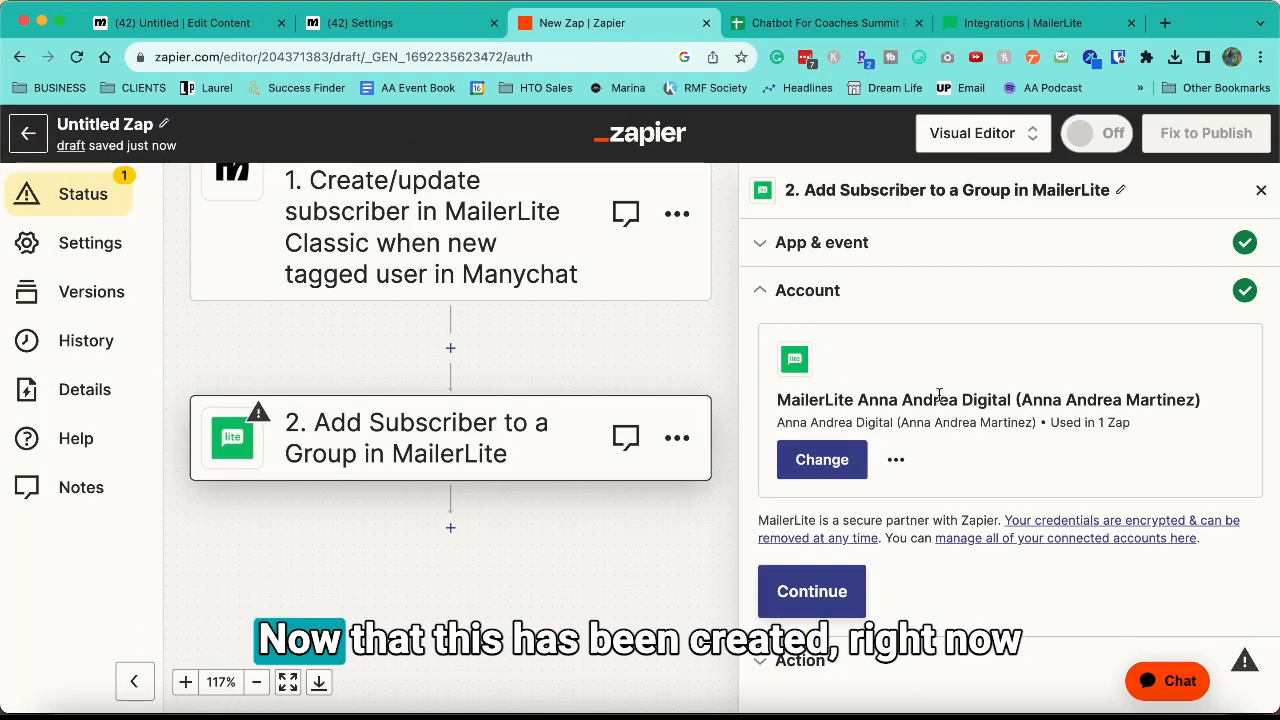
Step: Switch to MailerLite and examine the existing subscriber groups, including Chatbots for Coaches Summit 1 Registrants
click(998, 26)
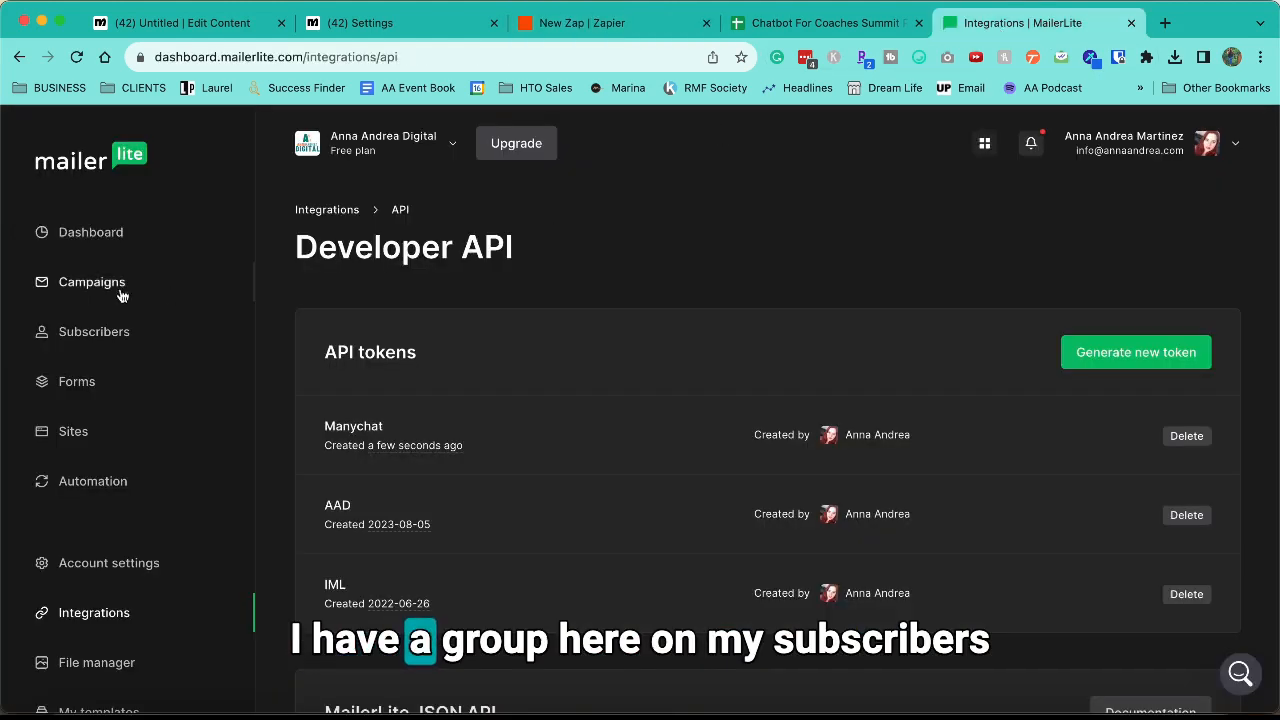
click(172, 331)
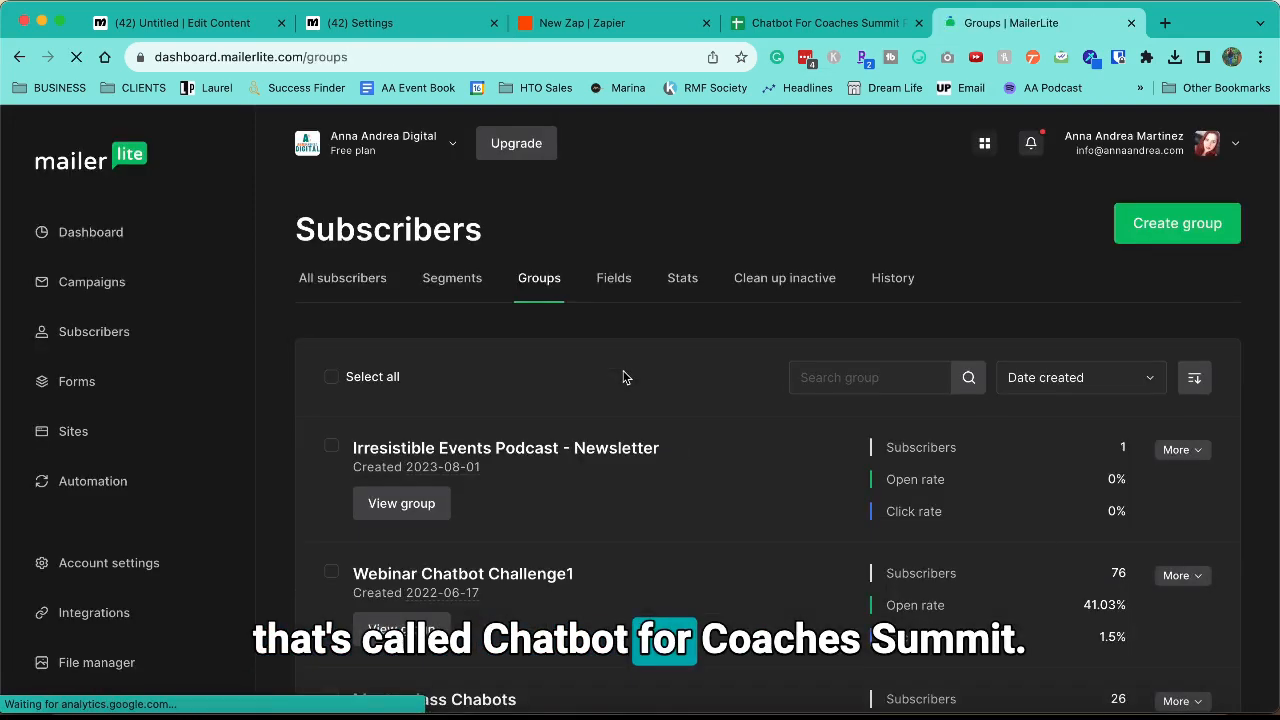
scroll(623, 376, down, 3)
scroll(623, 376, down, 5)
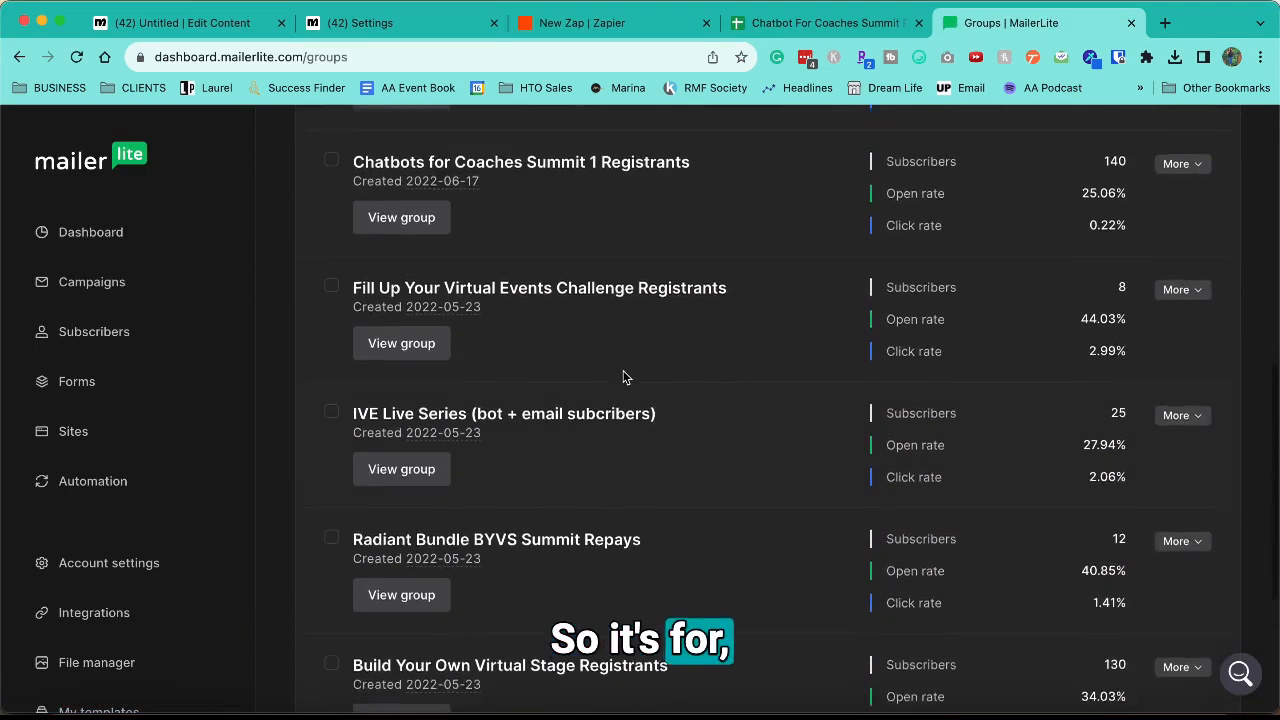
triple_click(569, 170)
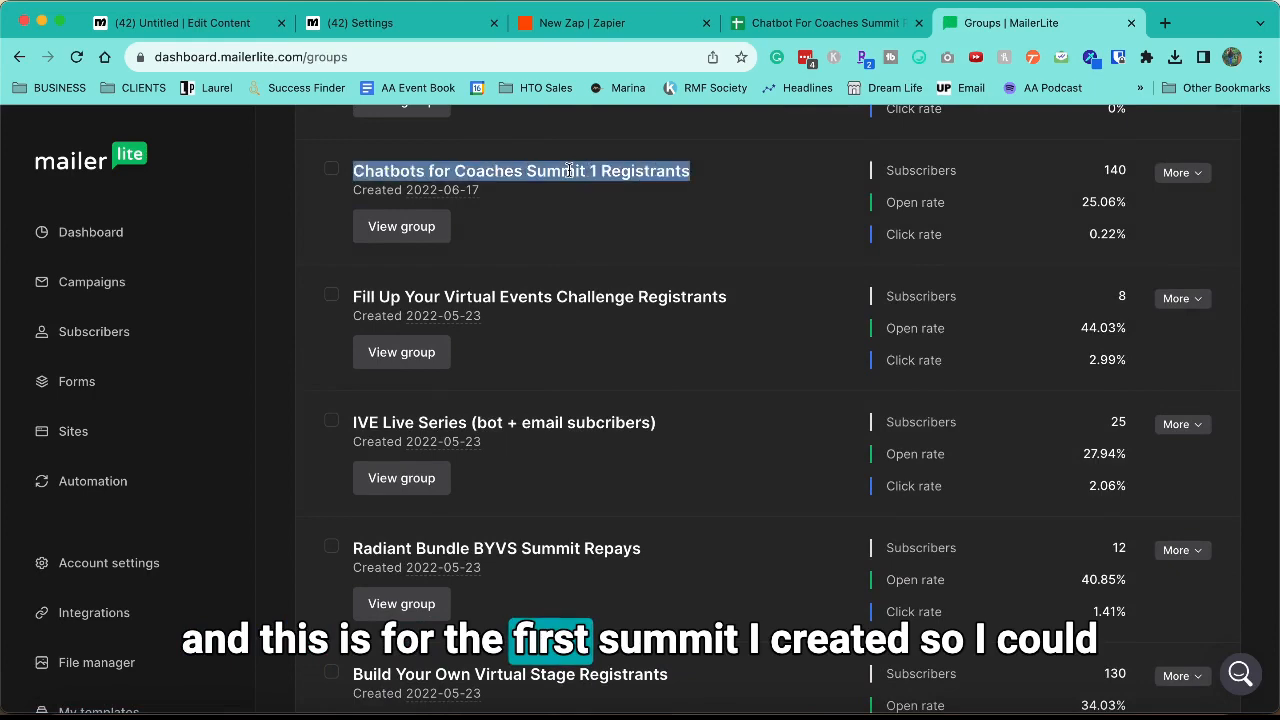
click(569, 170)
click(616, 170)
scroll(615, 170, down, 3)
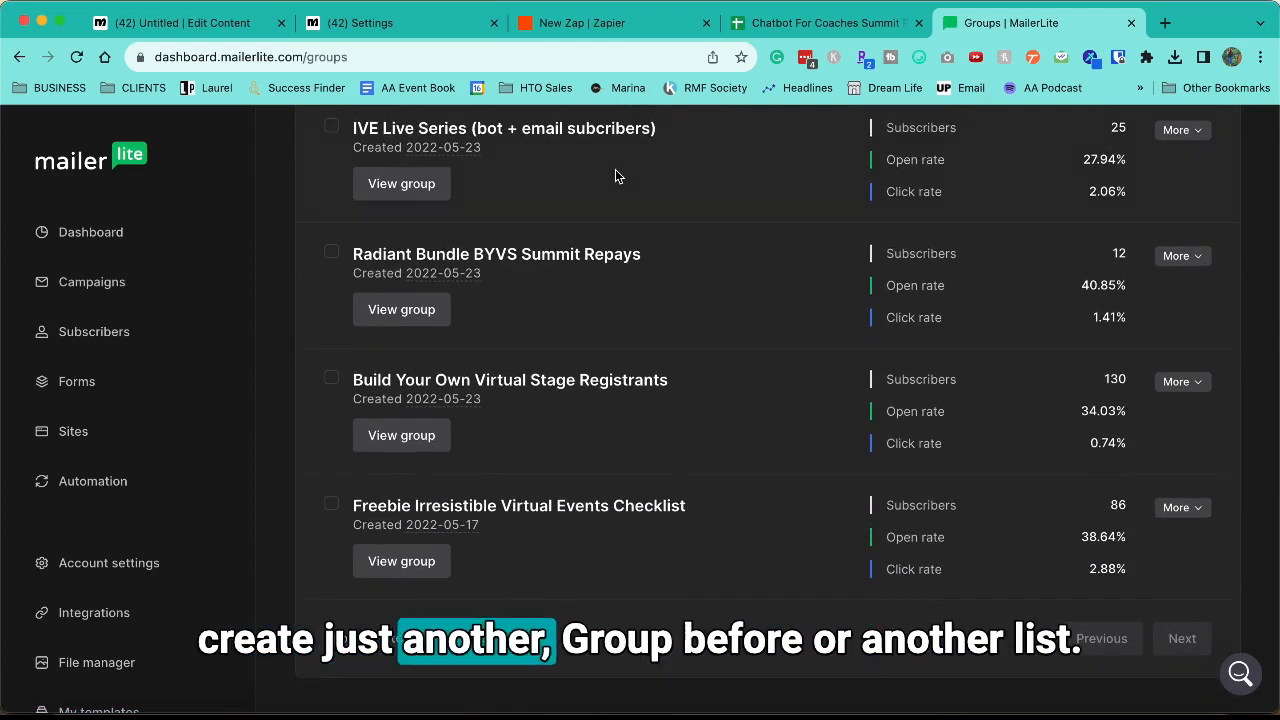
scroll(615, 176, up, 5)
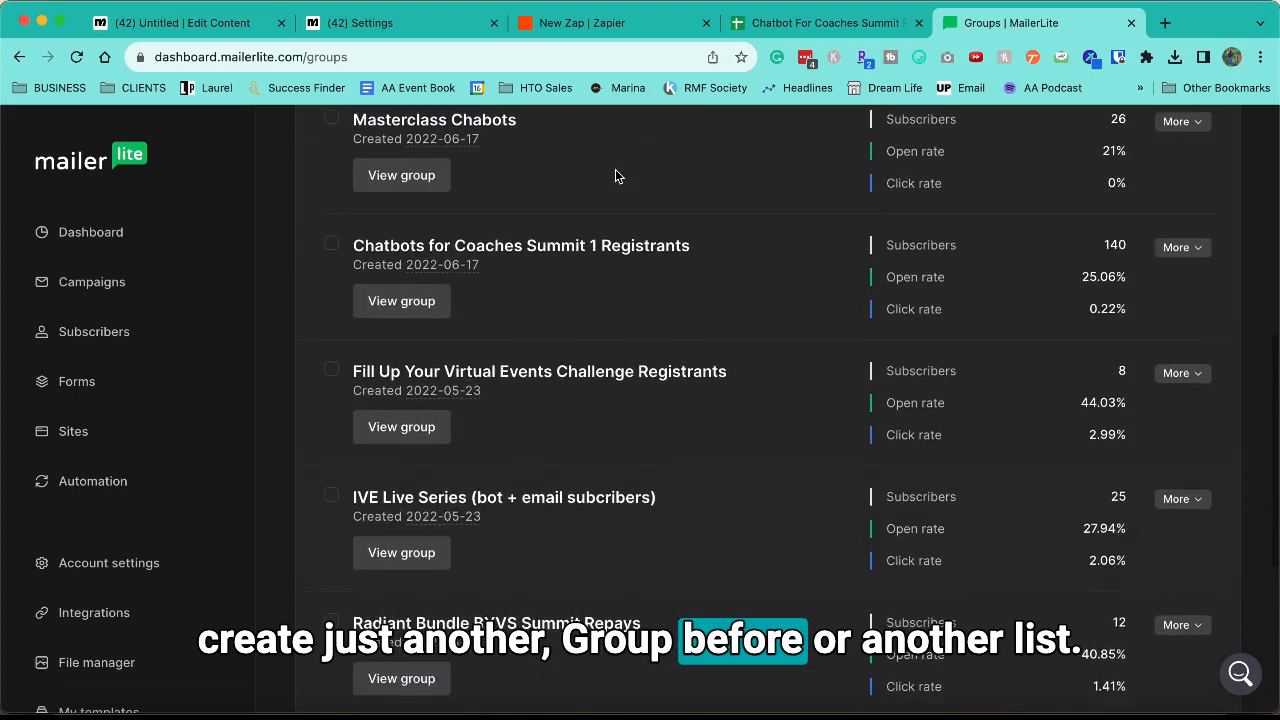
scroll(615, 176, up, 2)
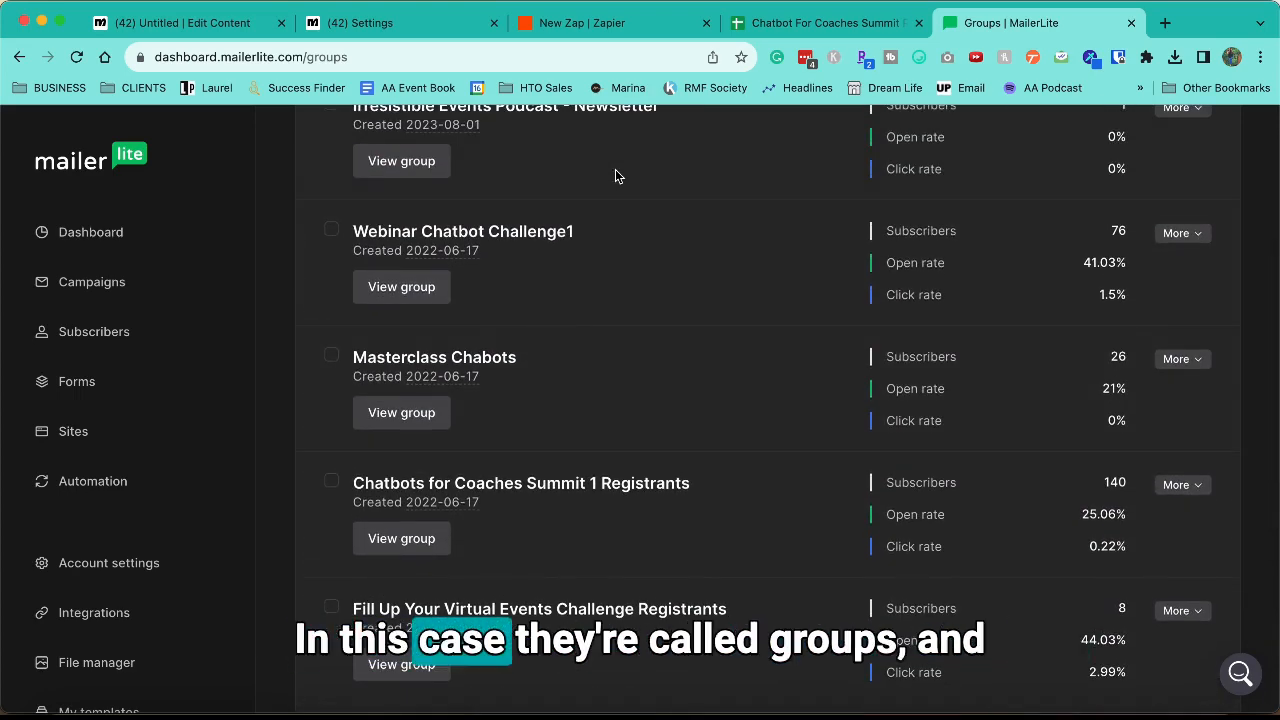
scroll(615, 176, up, 3)
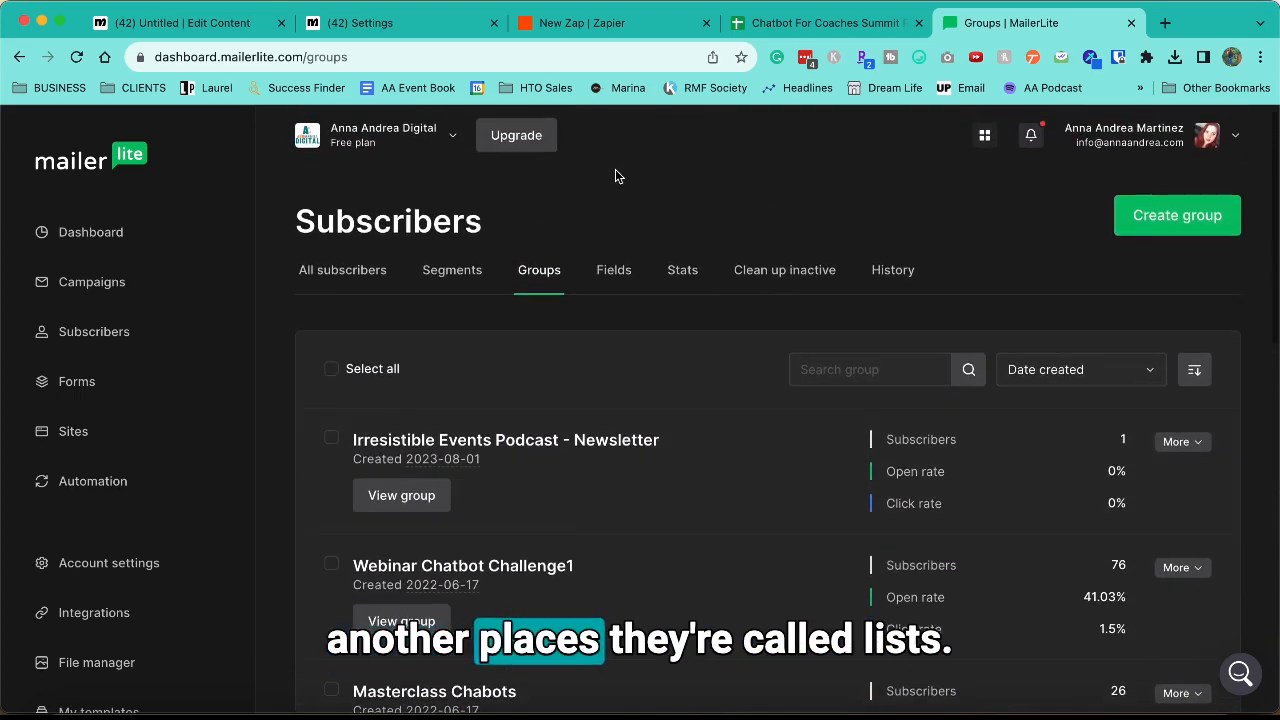
Step: Create a new subscriber group named "Chatbots for Coaches Summit 2"
click(1164, 222)
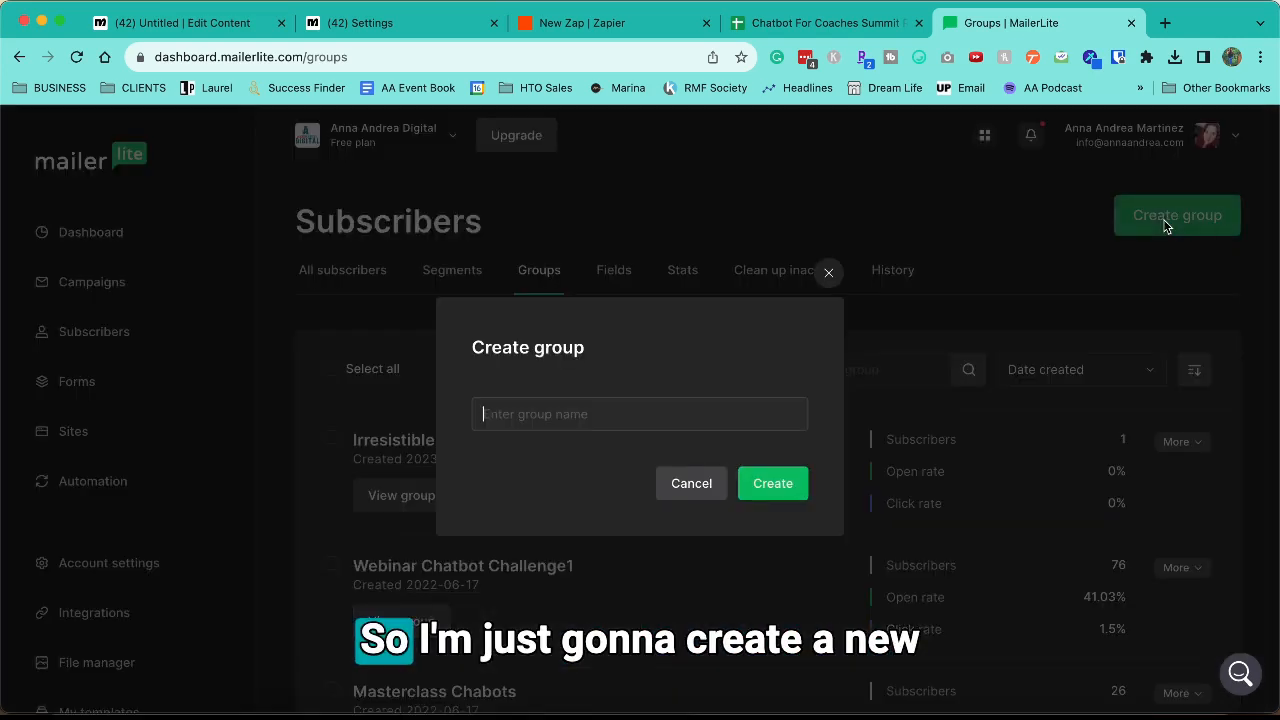
click(589, 417)
text(Chatbots for Coaches Summit)
click(677, 460)
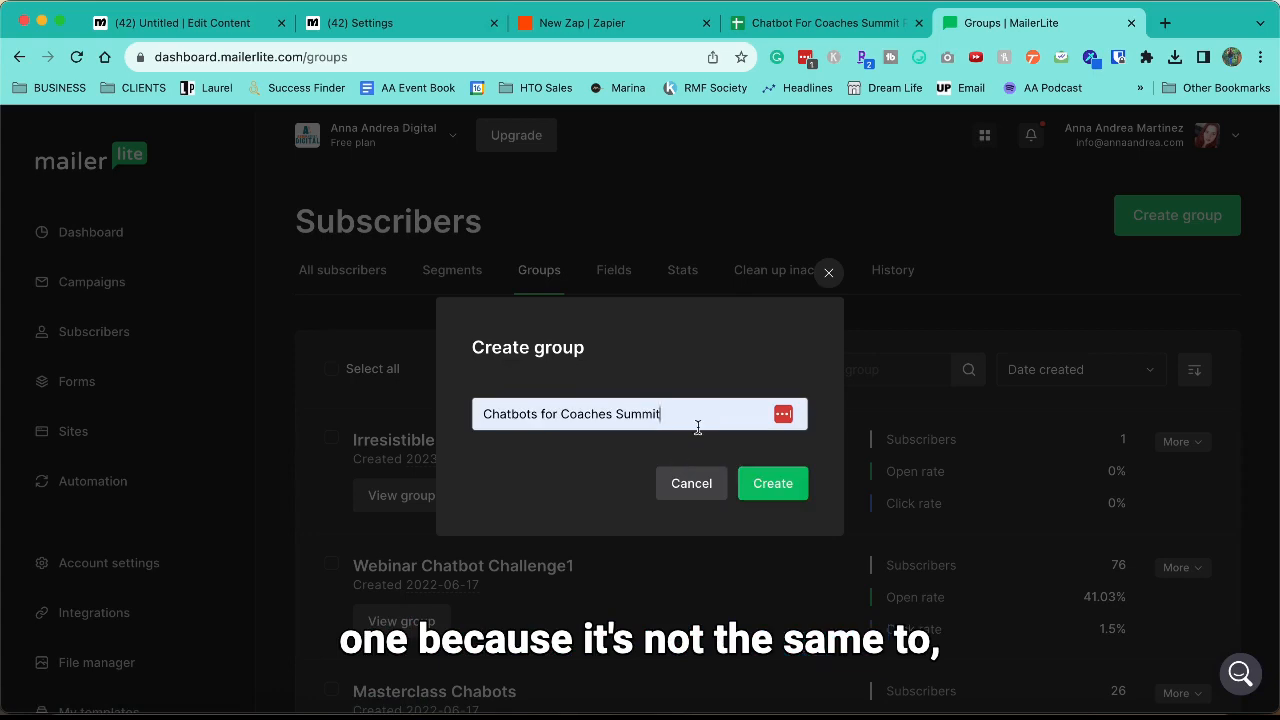
text(2)
click(773, 483)
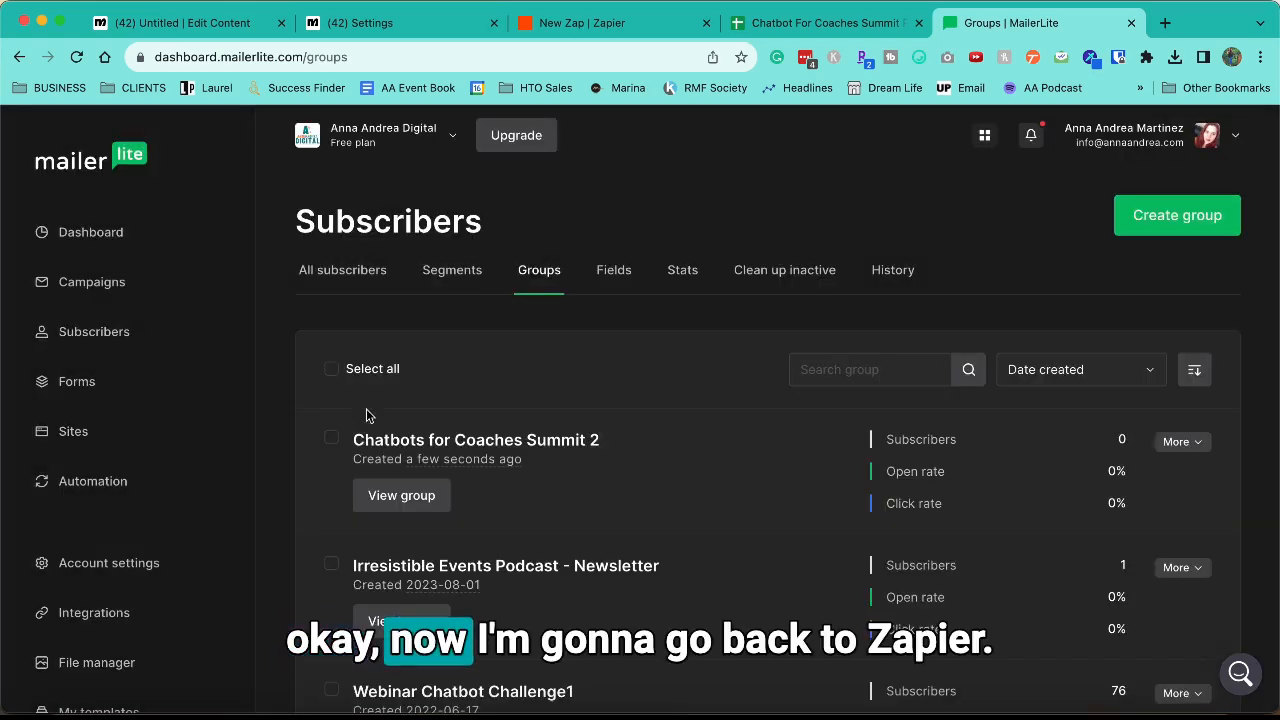
Step: Switch back to Zapier, continue past the account setup and set the action's Subscriber Group to "Chatbots for Coaches Summit 2"
click(580, 22)
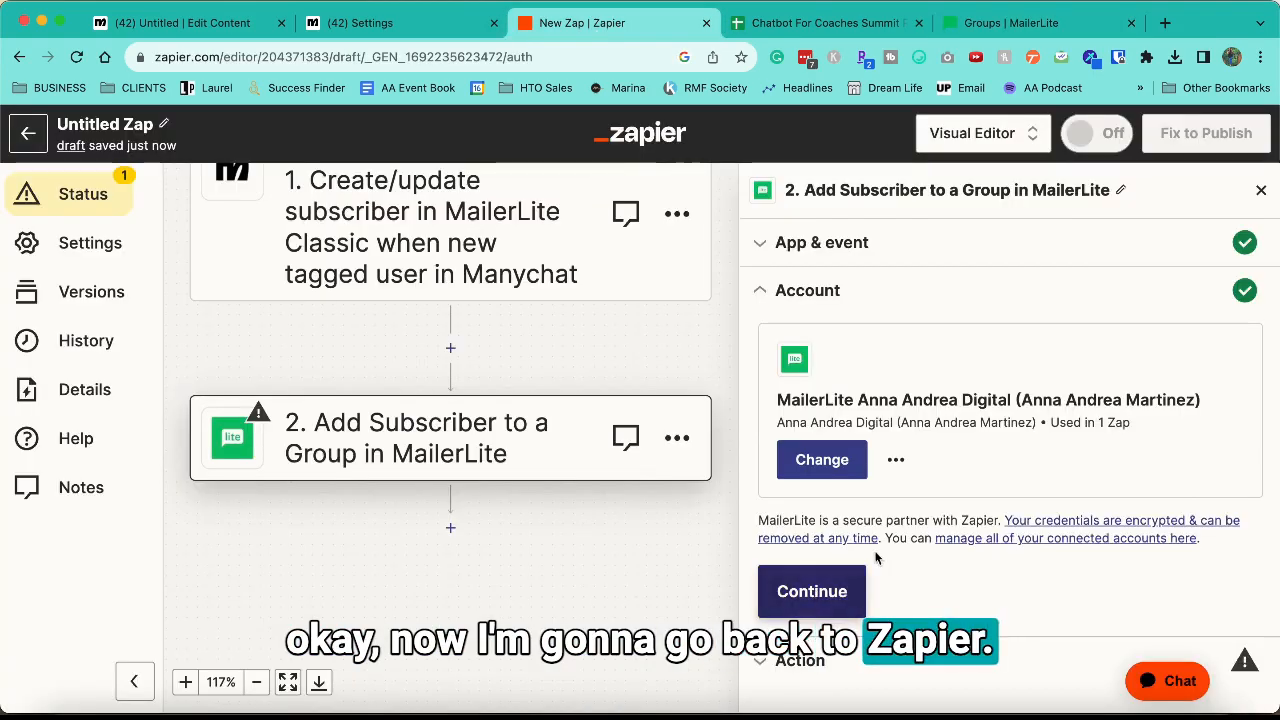
click(849, 593)
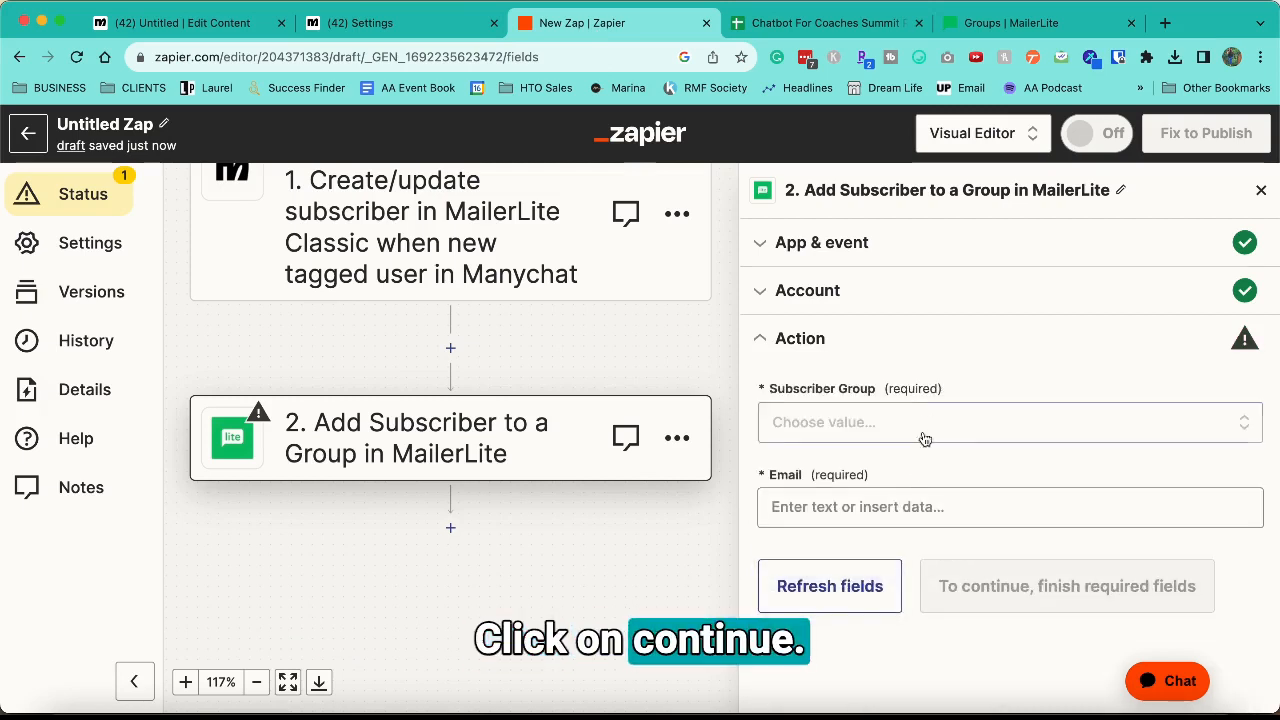
click(929, 418)
text(cha)
click(900, 676)
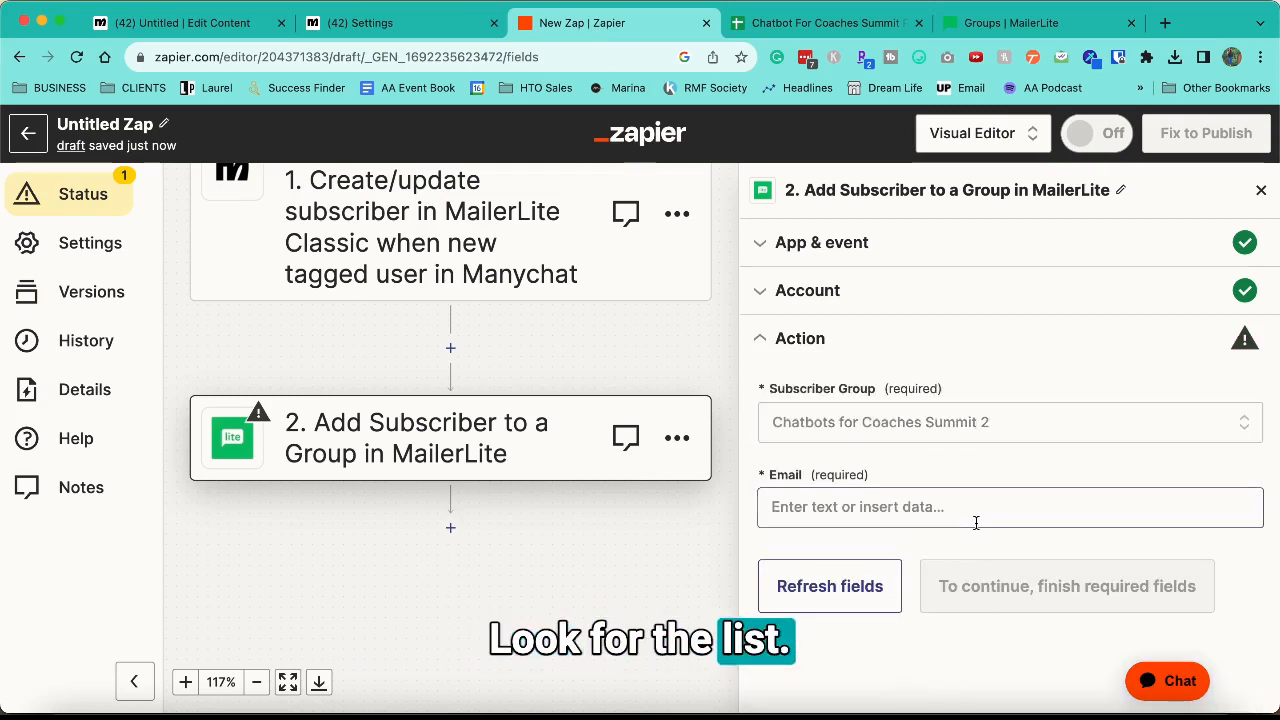
Step: Search the Manychat trigger's data for "tag" and map the action's required Email field to Tag Name
click(880, 515)
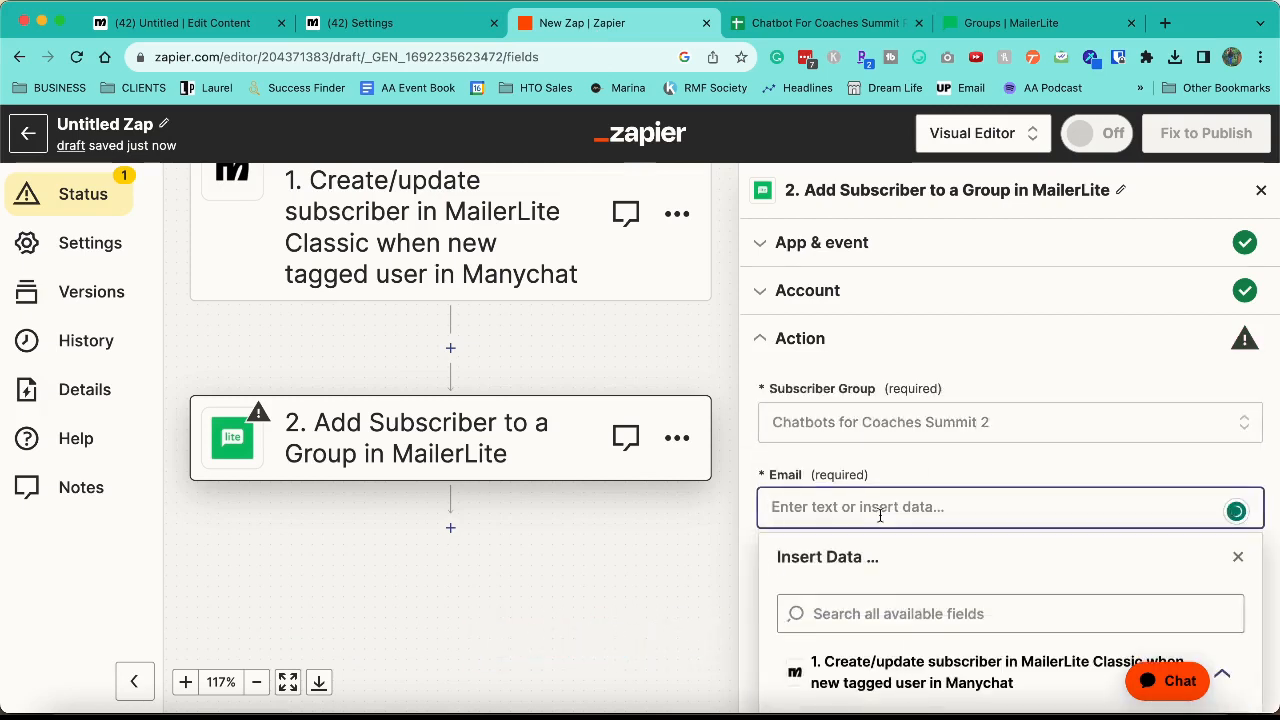
scroll(893, 589, down, 5)
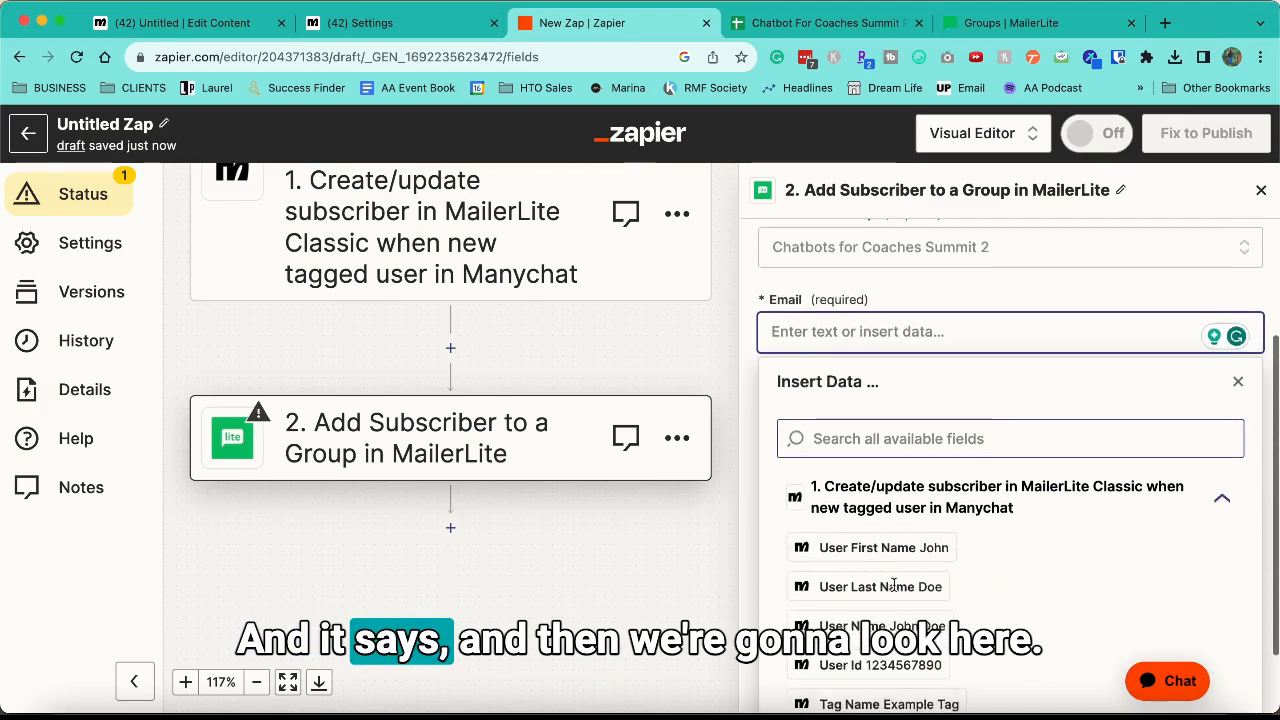
scroll(896, 591, up, 2)
scroll(1033, 427, down, 2)
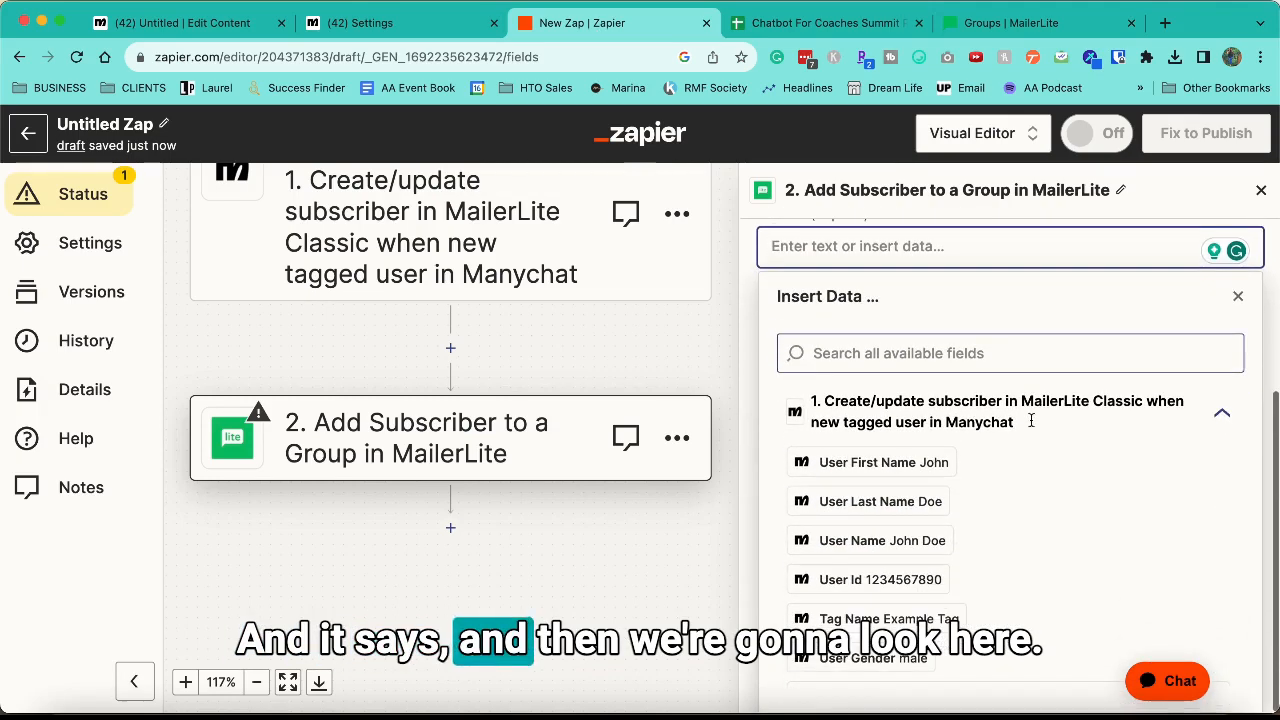
scroll(900, 508, down, 2)
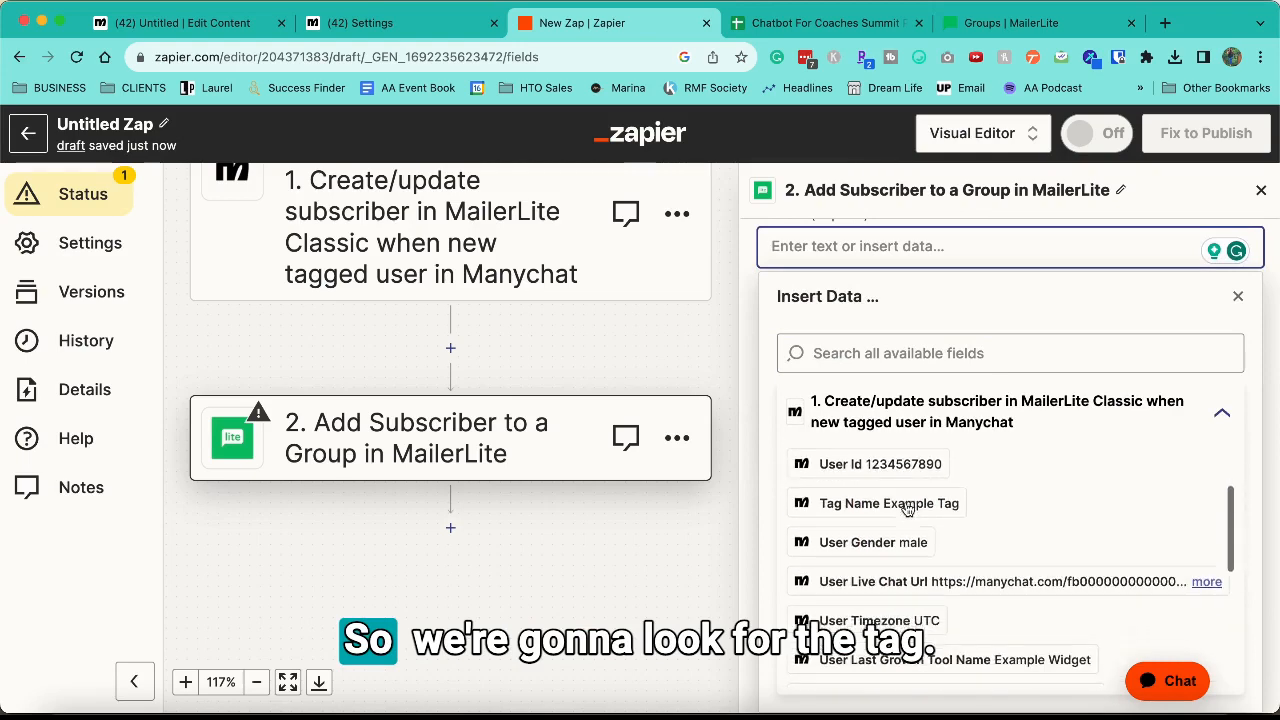
scroll(907, 510, down, 5)
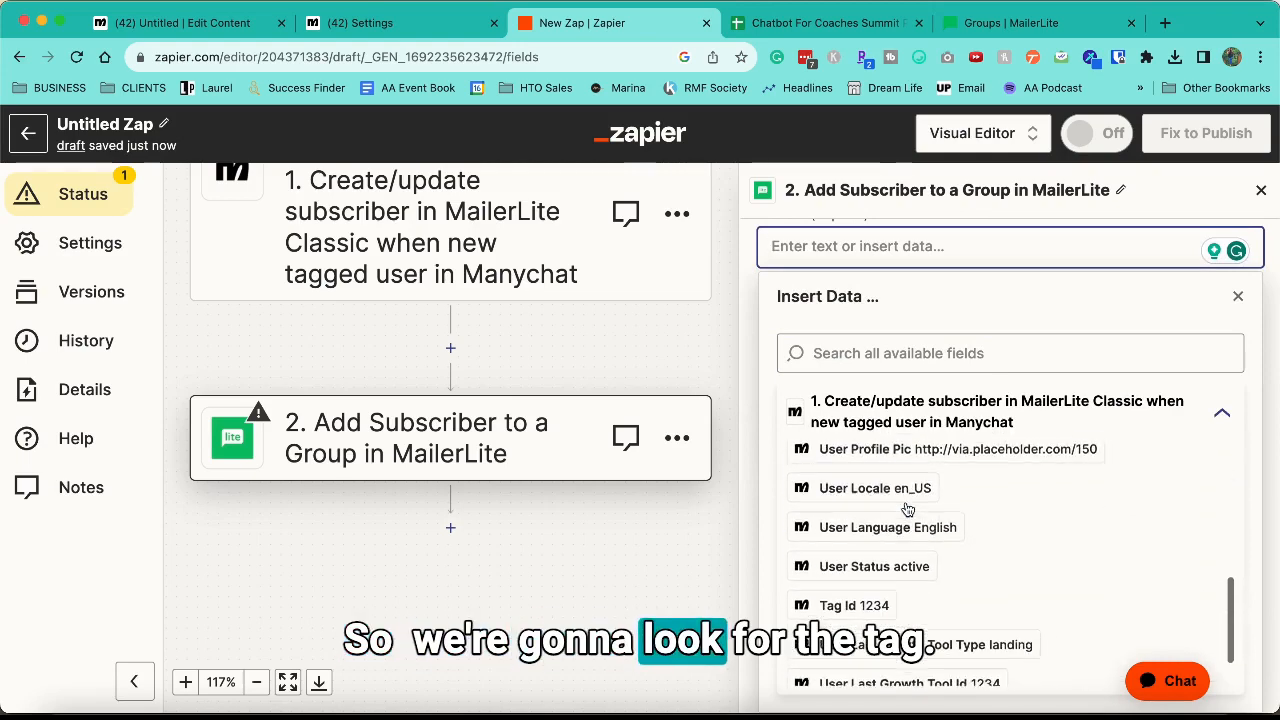
scroll(907, 510, down, 1)
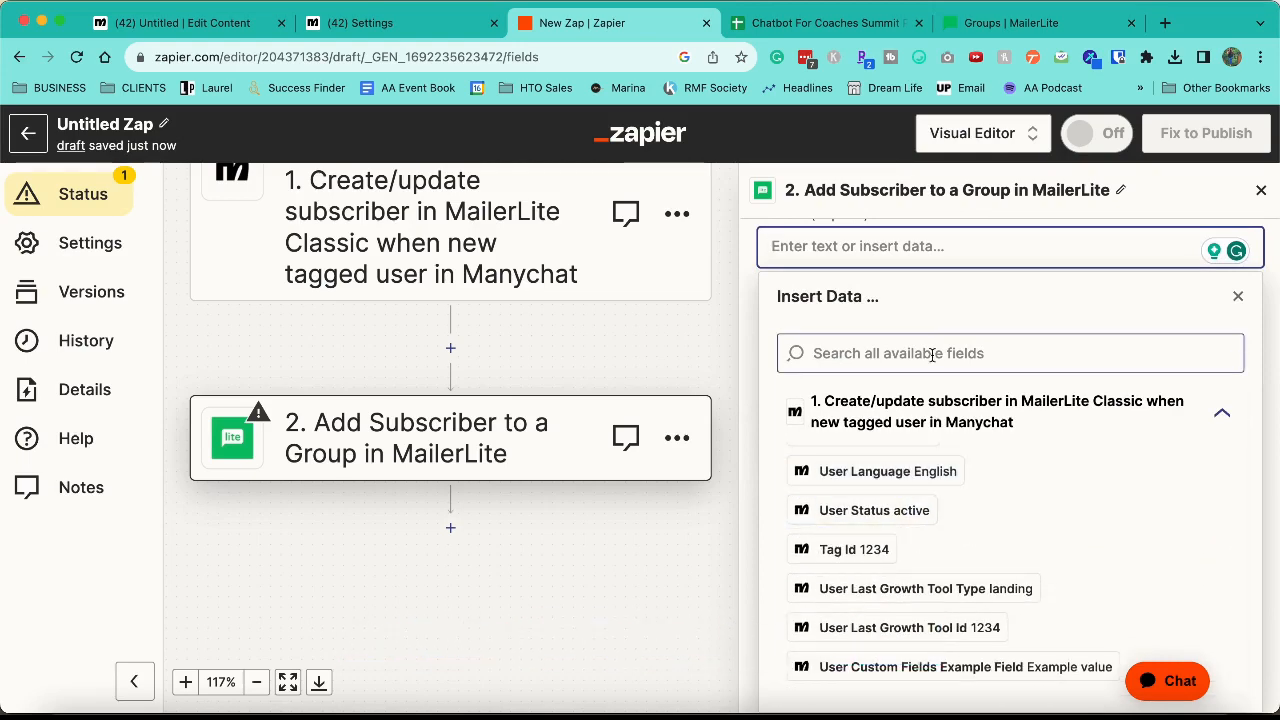
scroll(986, 517, up, 3)
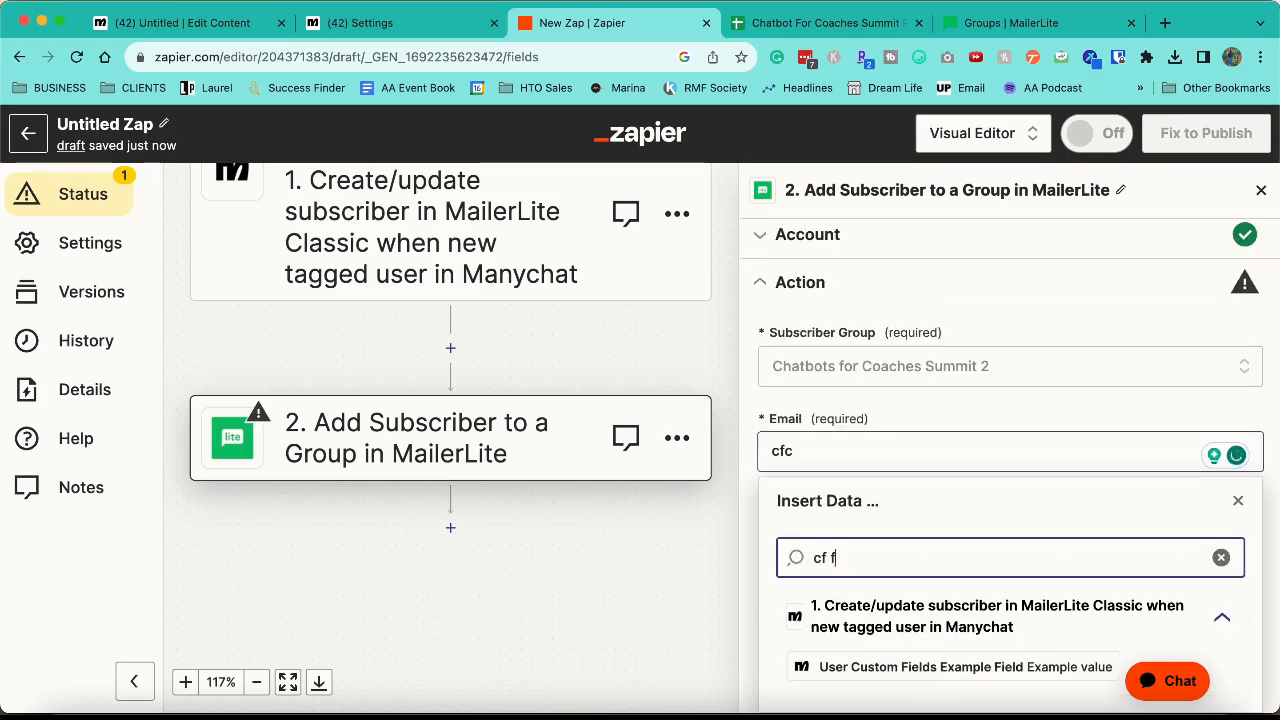
key(BackSpace)
key(BackSpace)
text(cfc)
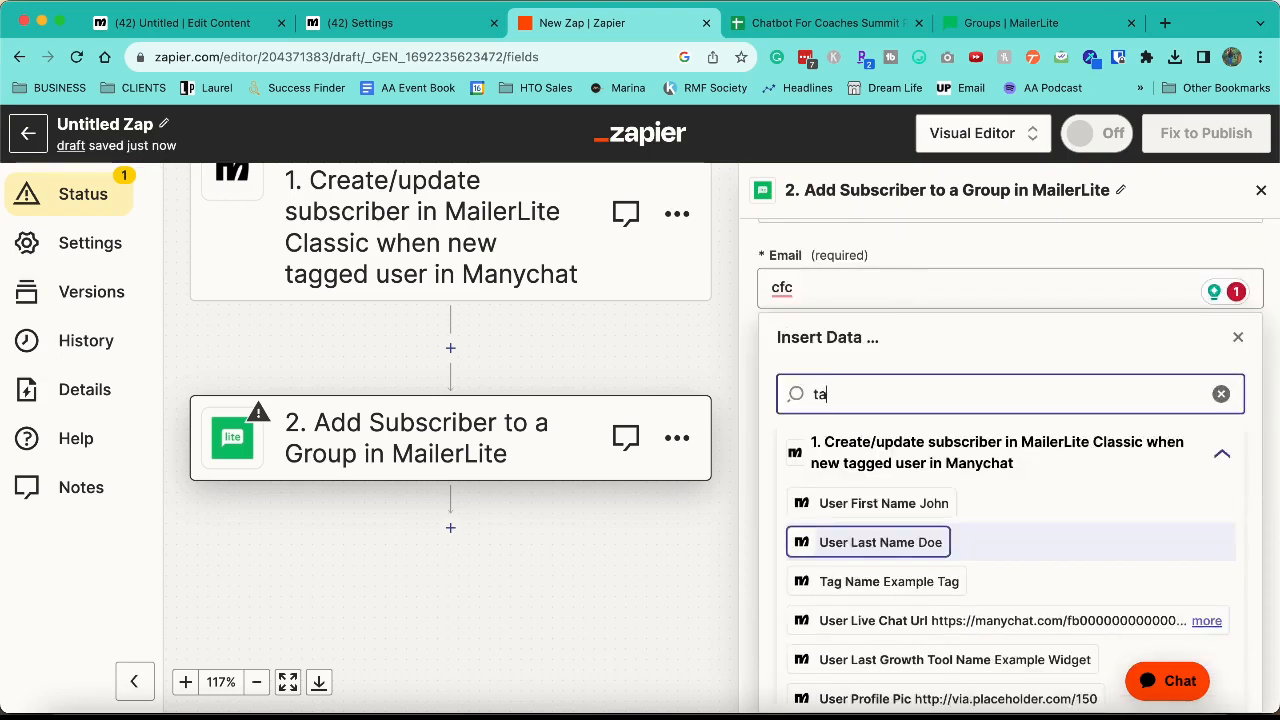
text(g)
click(860, 627)
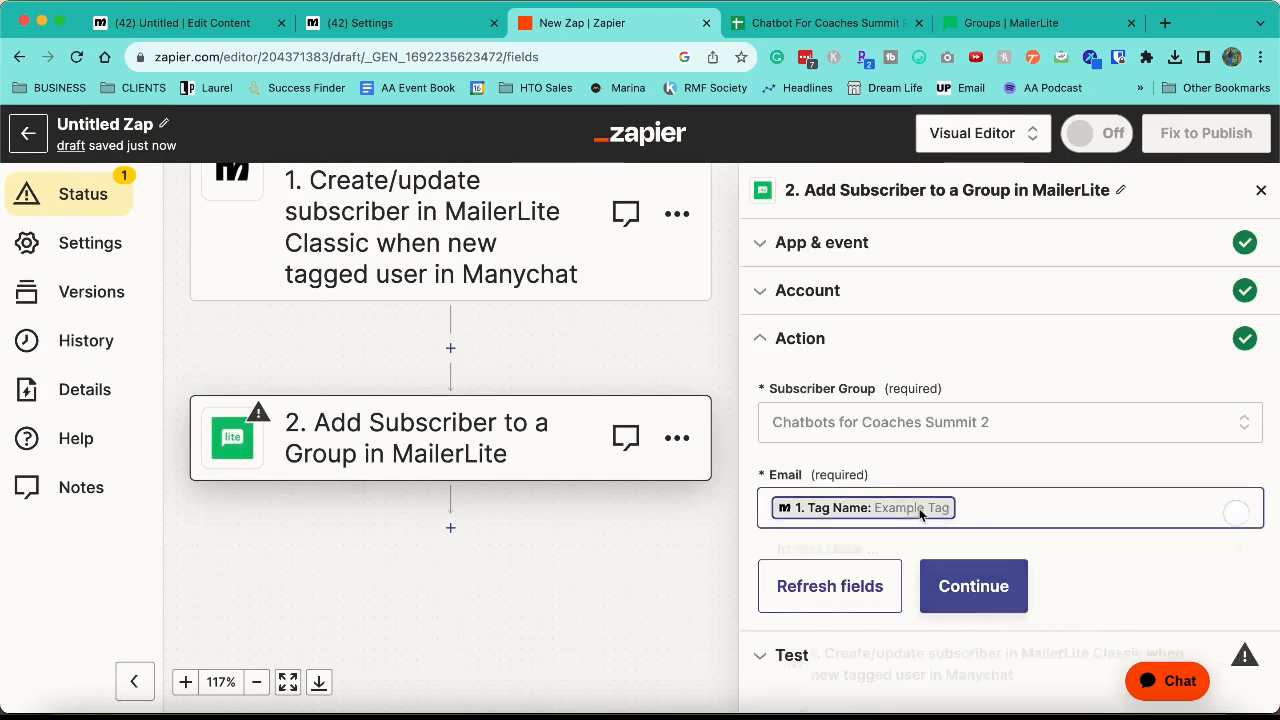
click(919, 508)
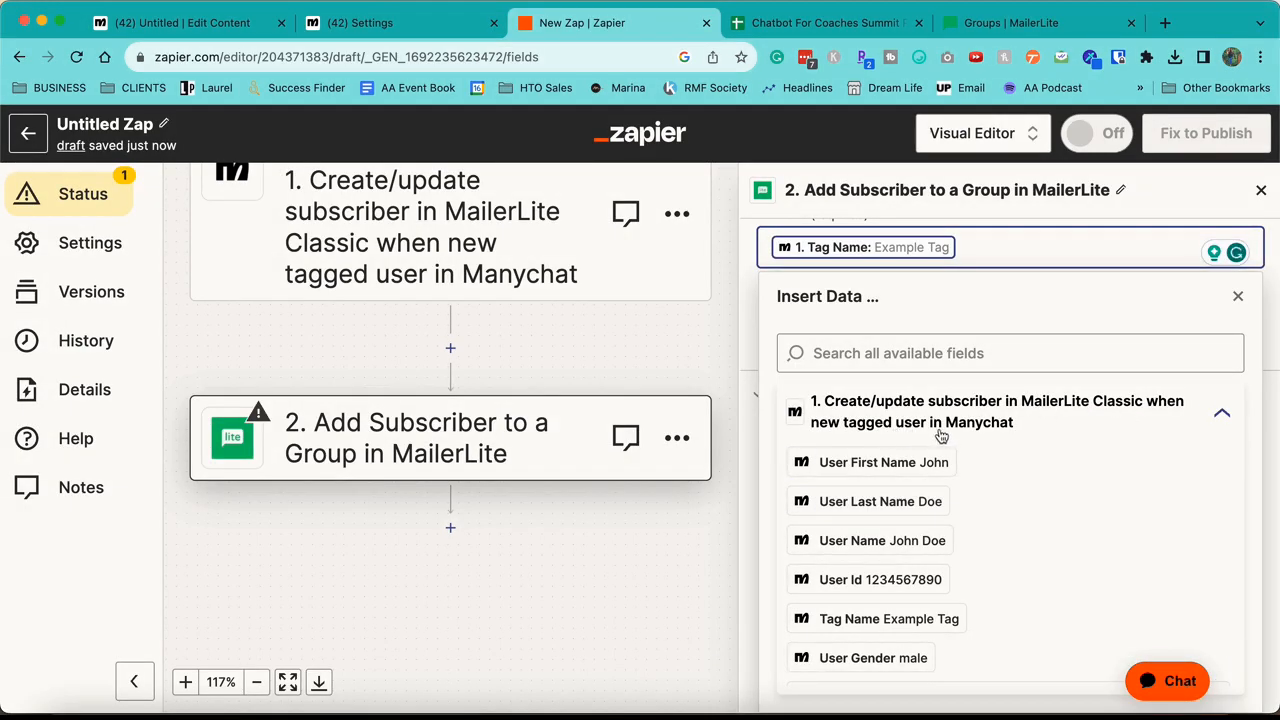
click(1237, 296)
Step: Test the action that adds a subscriber to the MailerLite group and publish the Zap
click(980, 598)
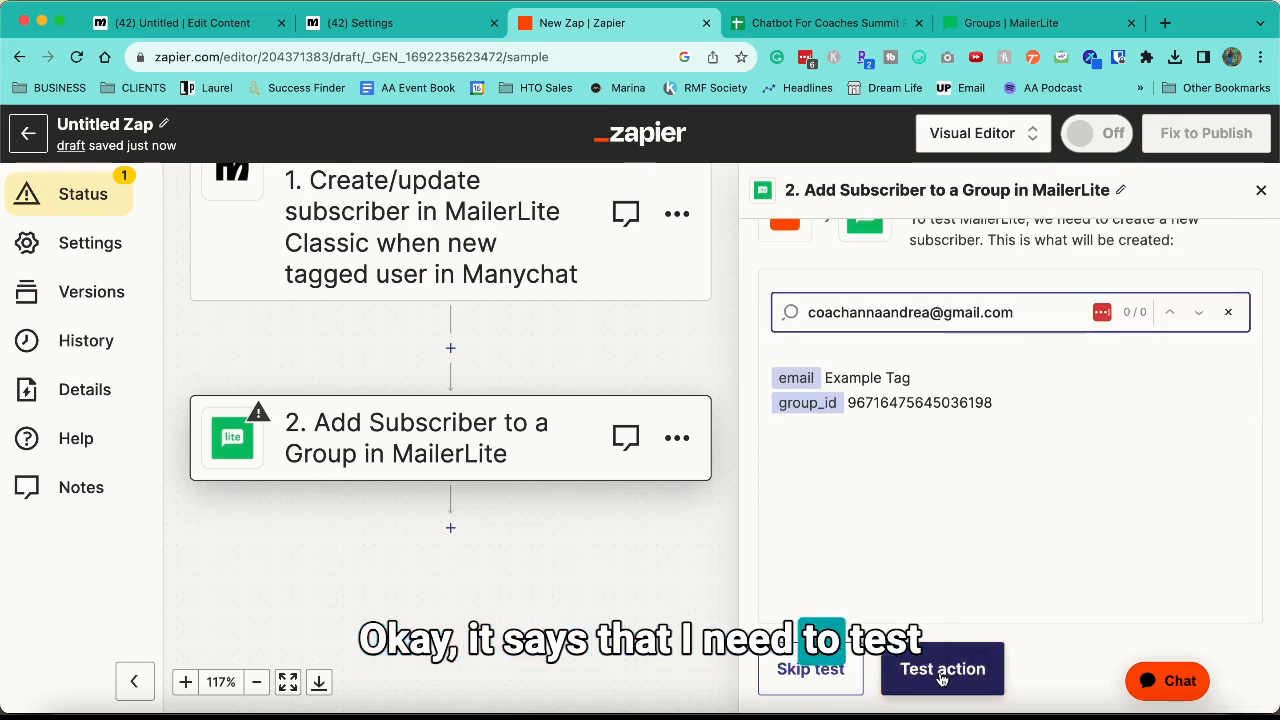
click(938, 671)
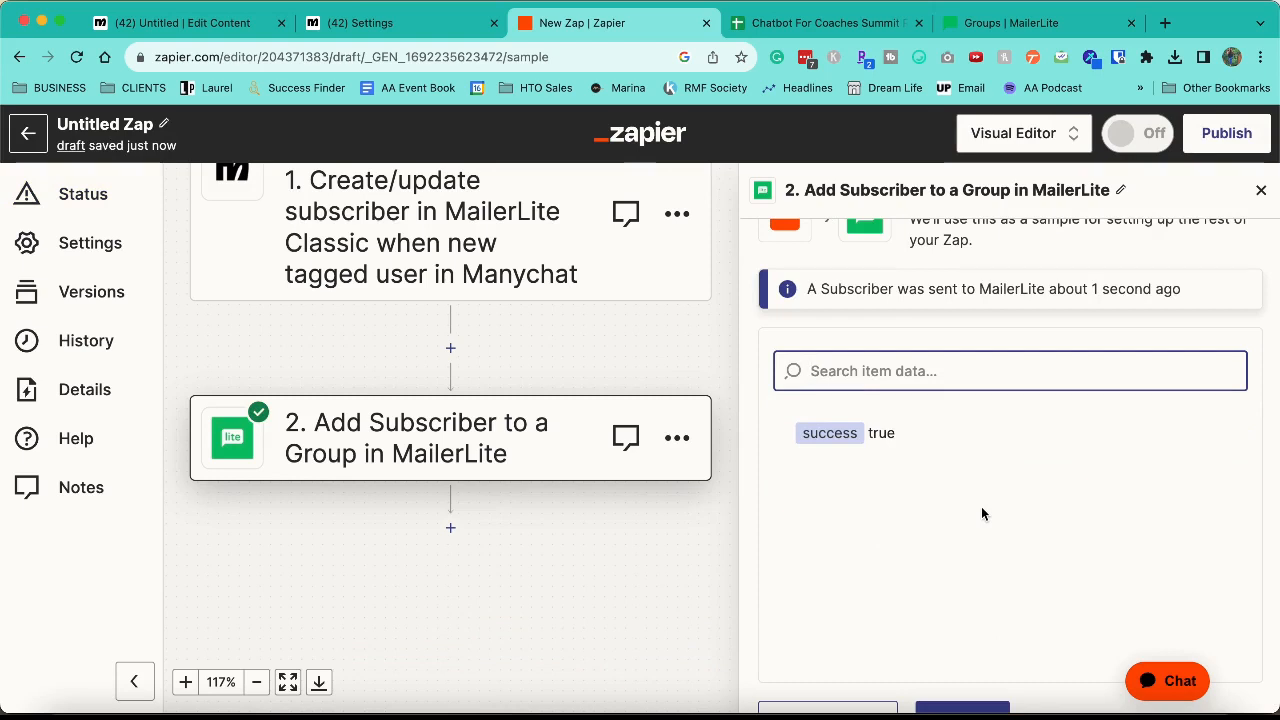
scroll(981, 506, down, 1)
scroll(1009, 456, up, 4)
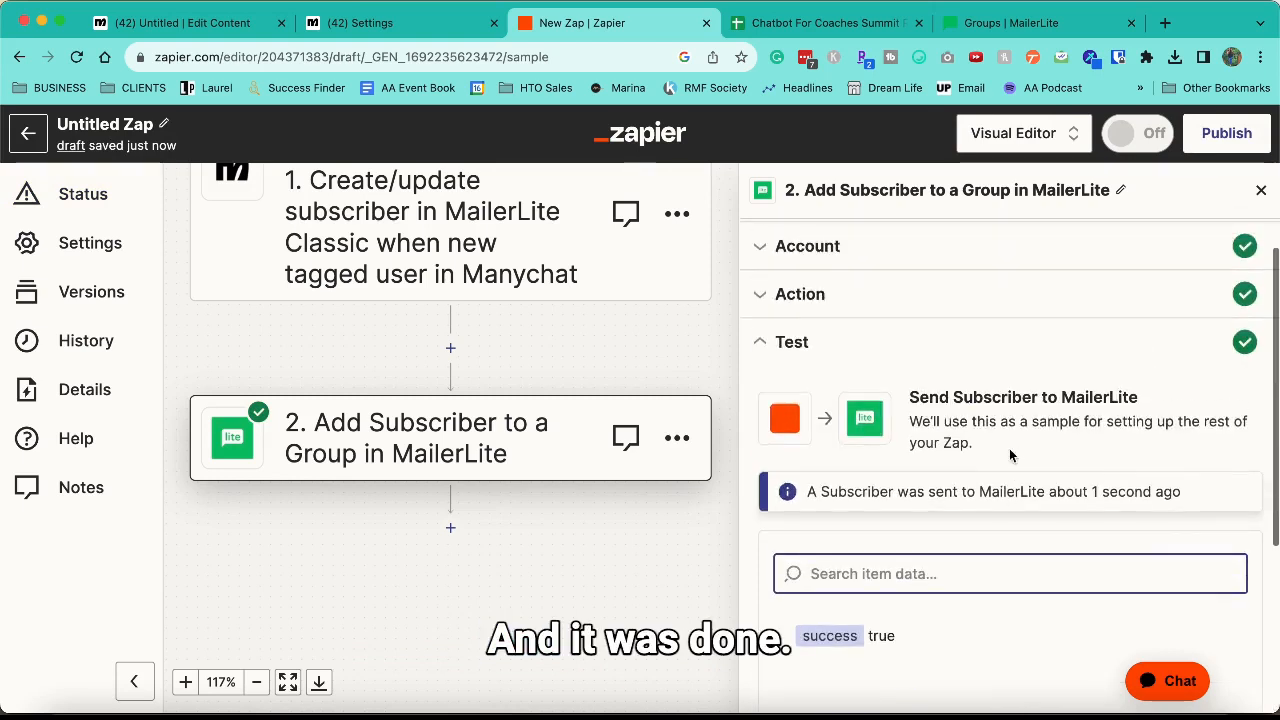
scroll(1000, 474, down, 4)
click(946, 659)
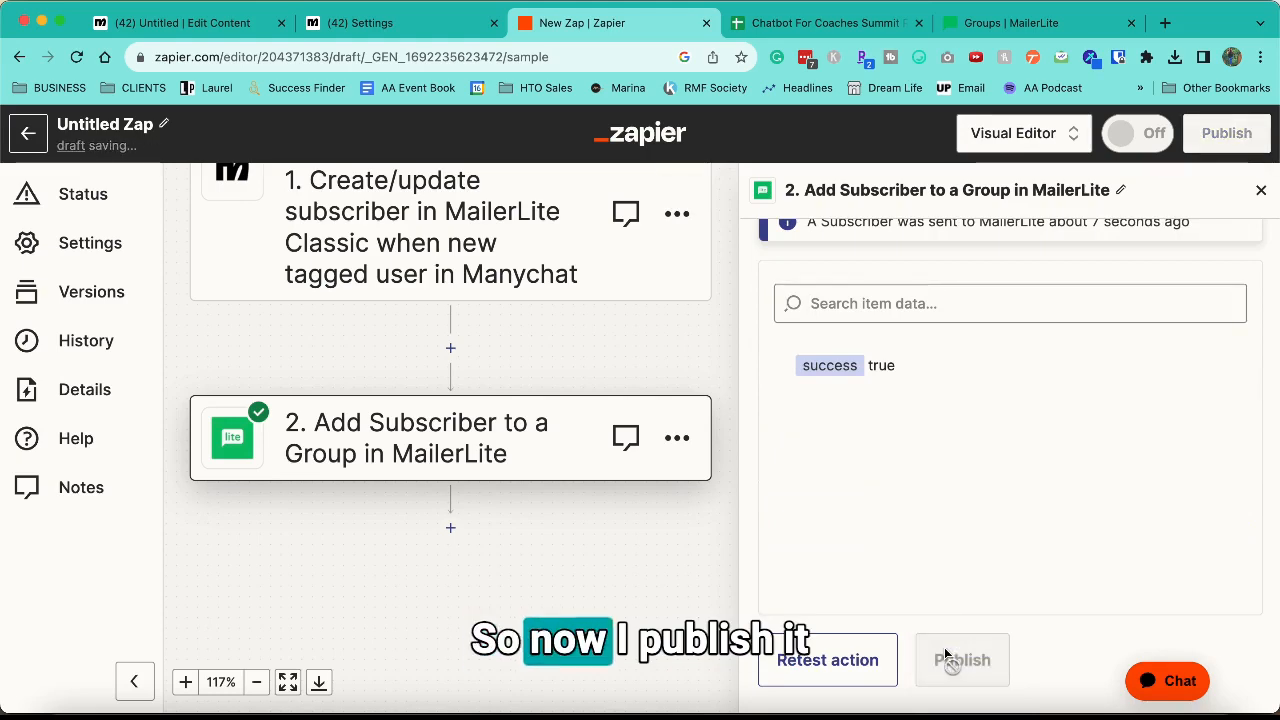
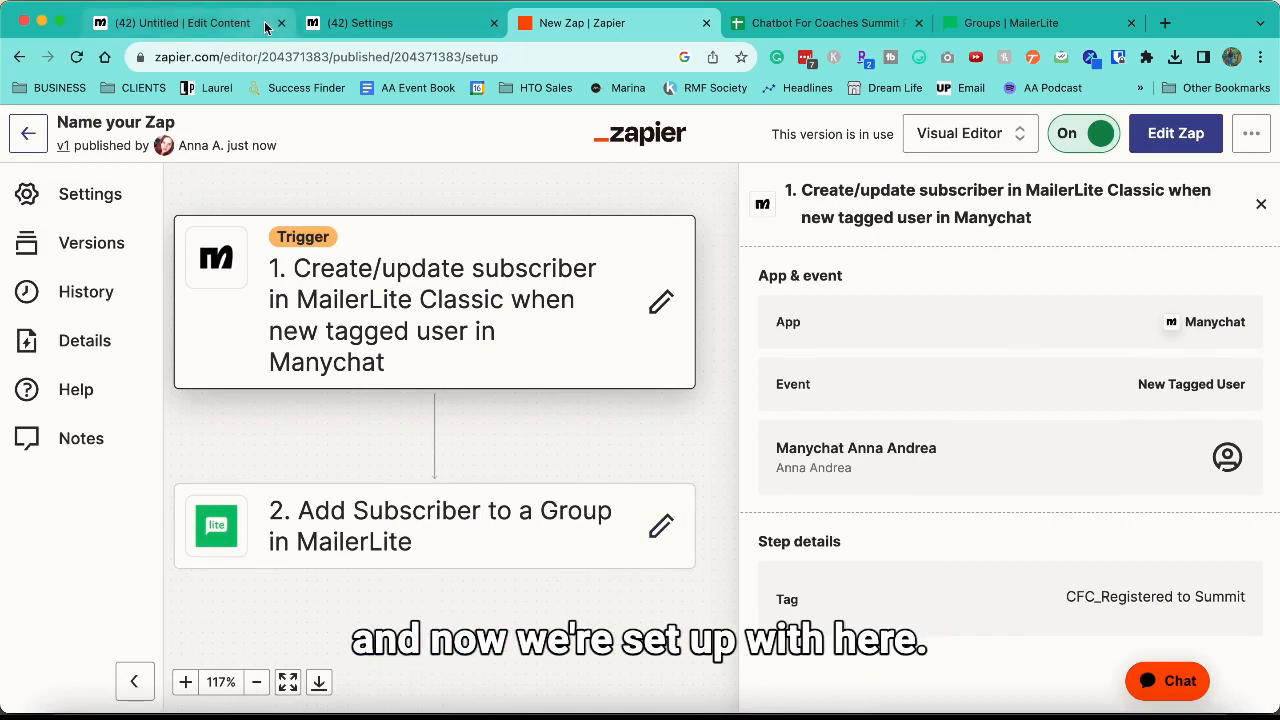
Step: Switch back to the Manychat flow and add an empty text block after the email question in the Instagram message
click(192, 24)
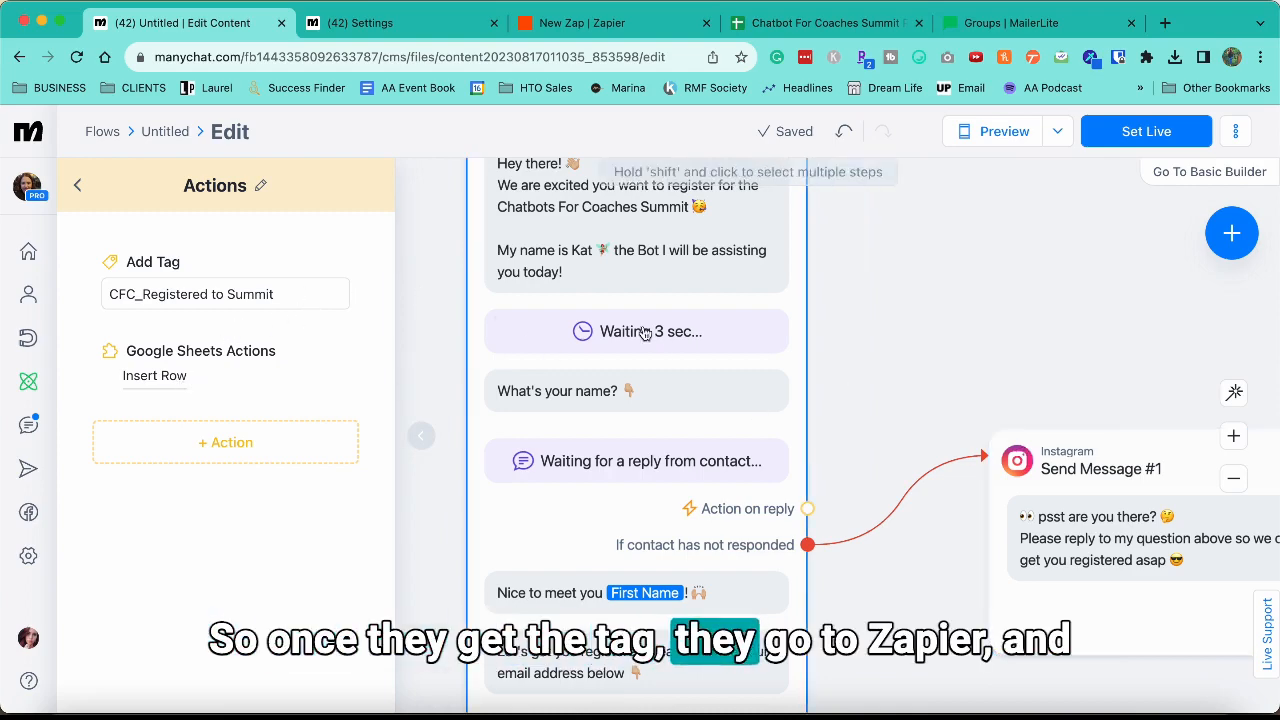
click(580, 35)
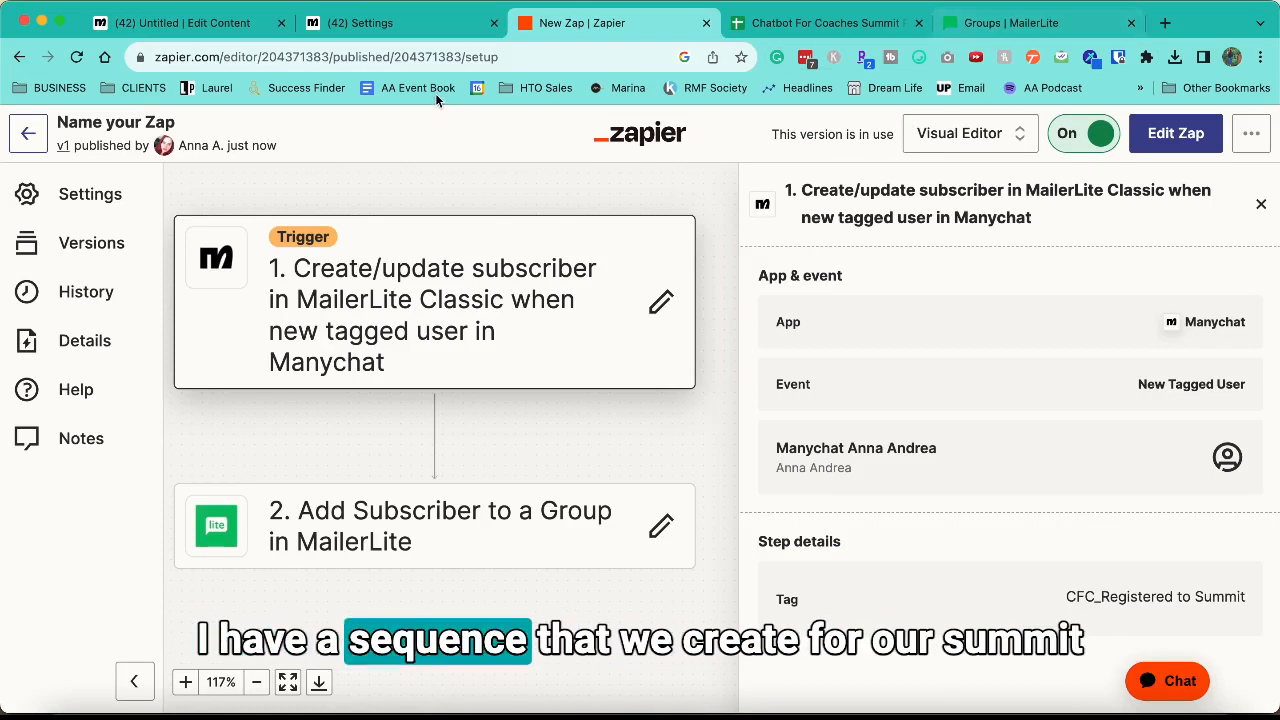
click(168, 34)
scroll(941, 314, down, 5)
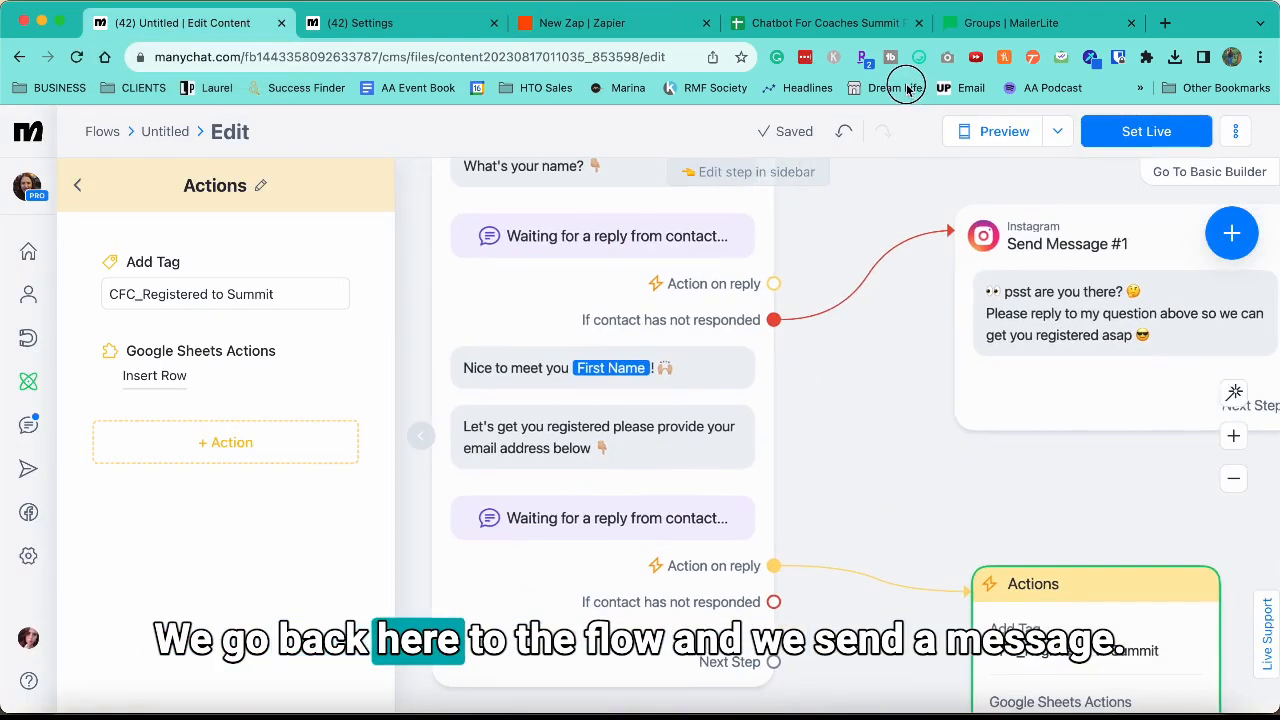
click(566, 596)
scroll(205, 476, down, 3)
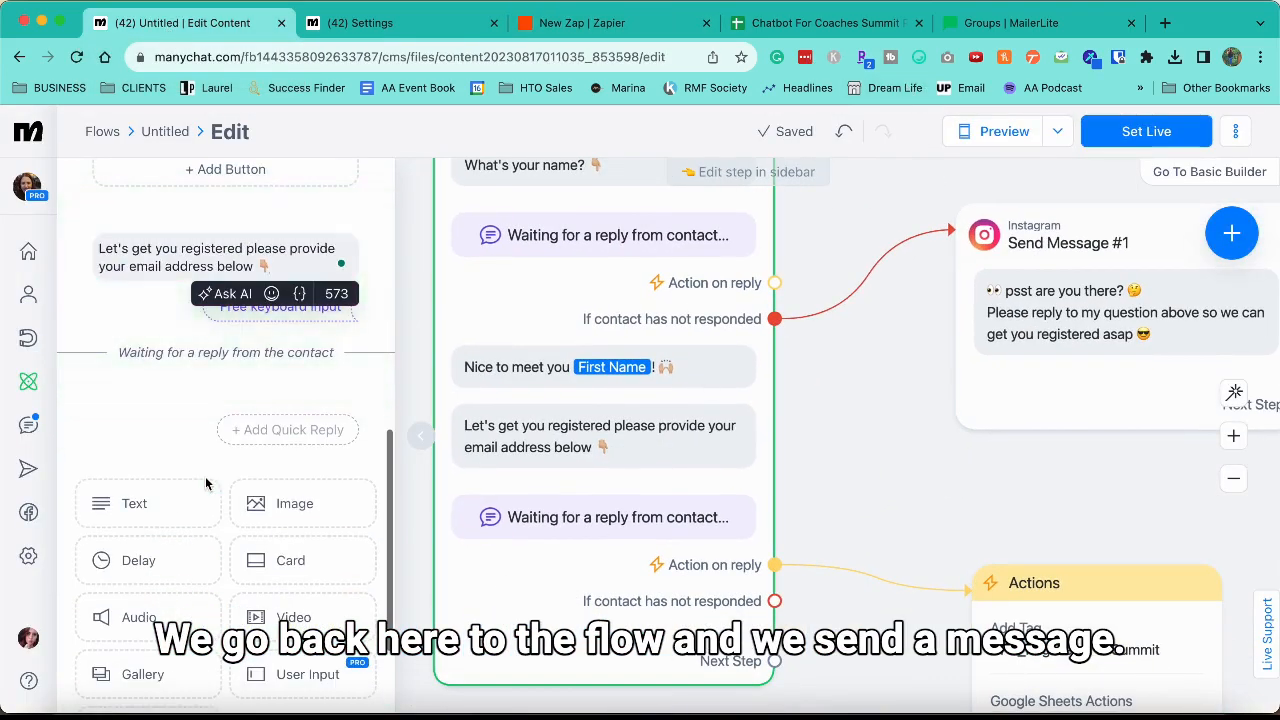
click(143, 505)
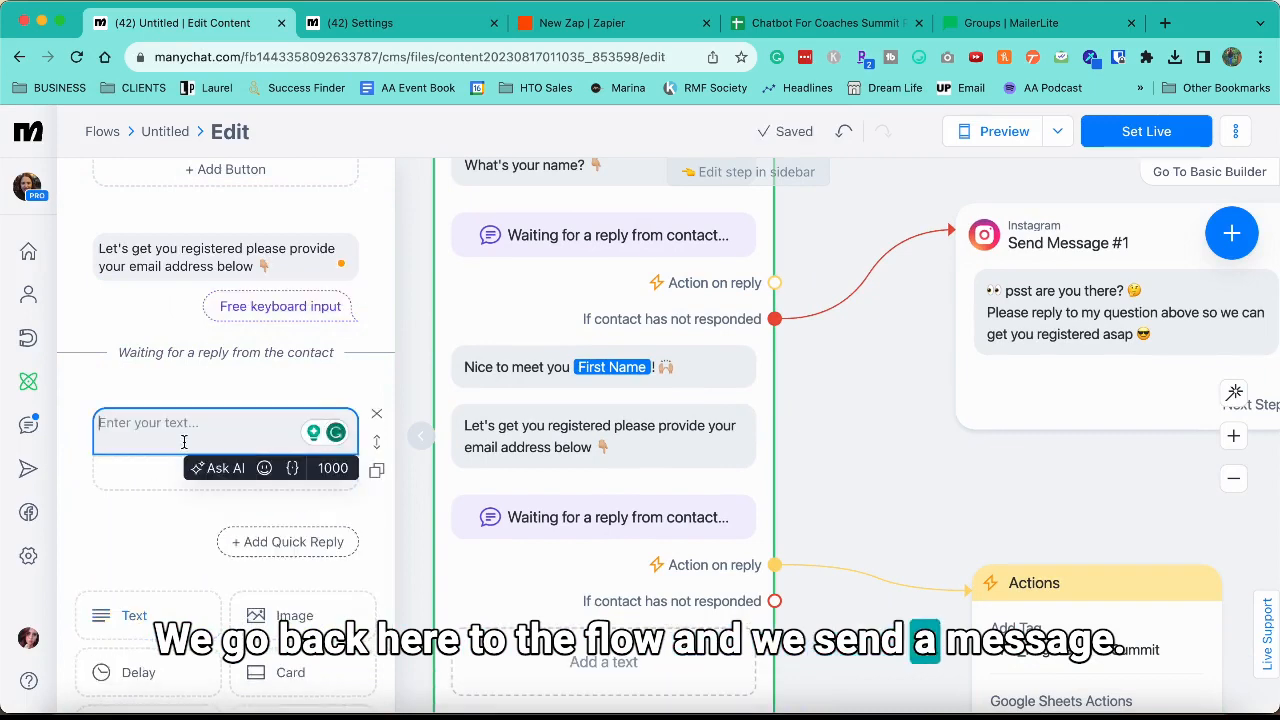
scroll(816, 425, down, 3)
scroll(795, 292, up, 1)
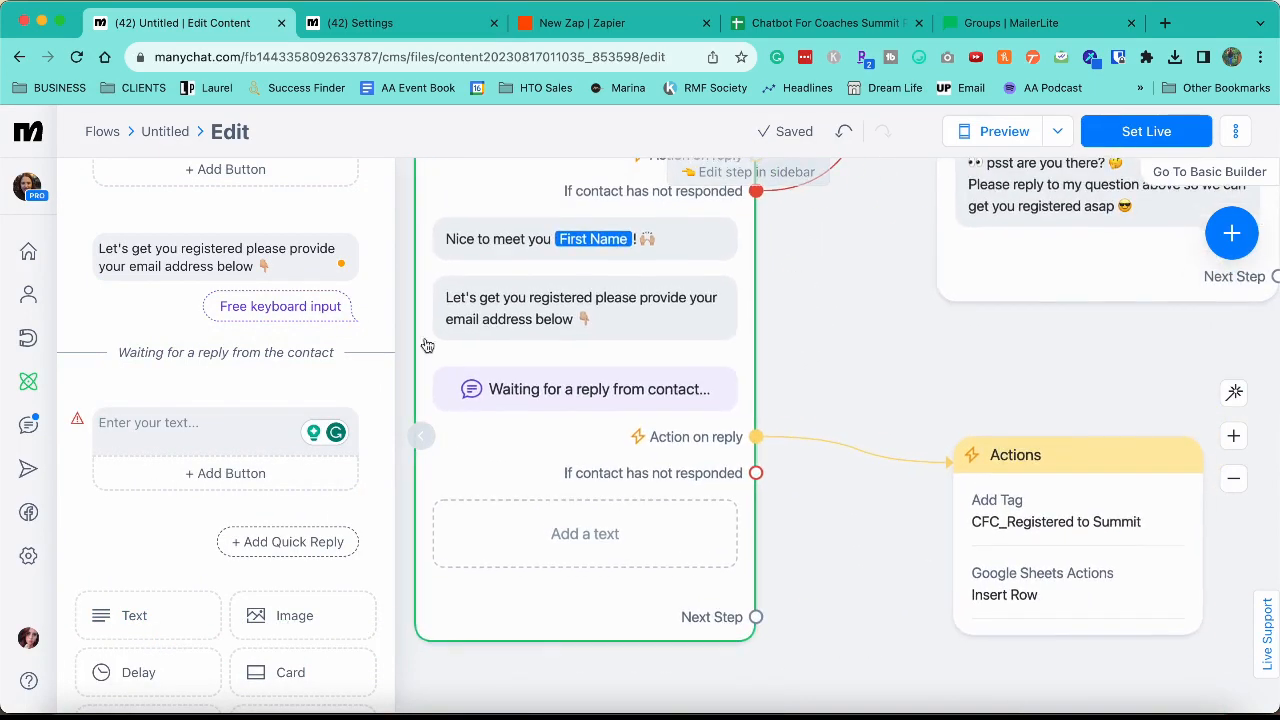
click(172, 432)
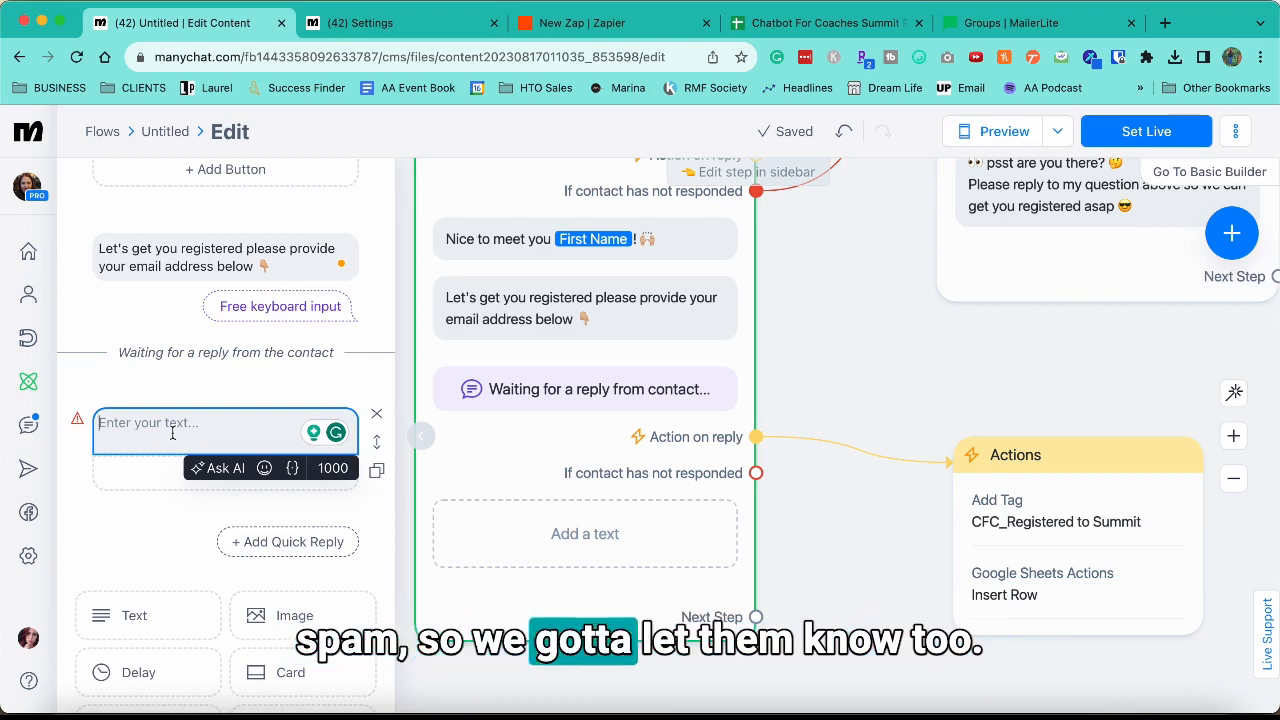
Step: Add the disclaimer "(we promise not to spam you!)" as a separate paragraph below the message asking for the email address
click(273, 267)
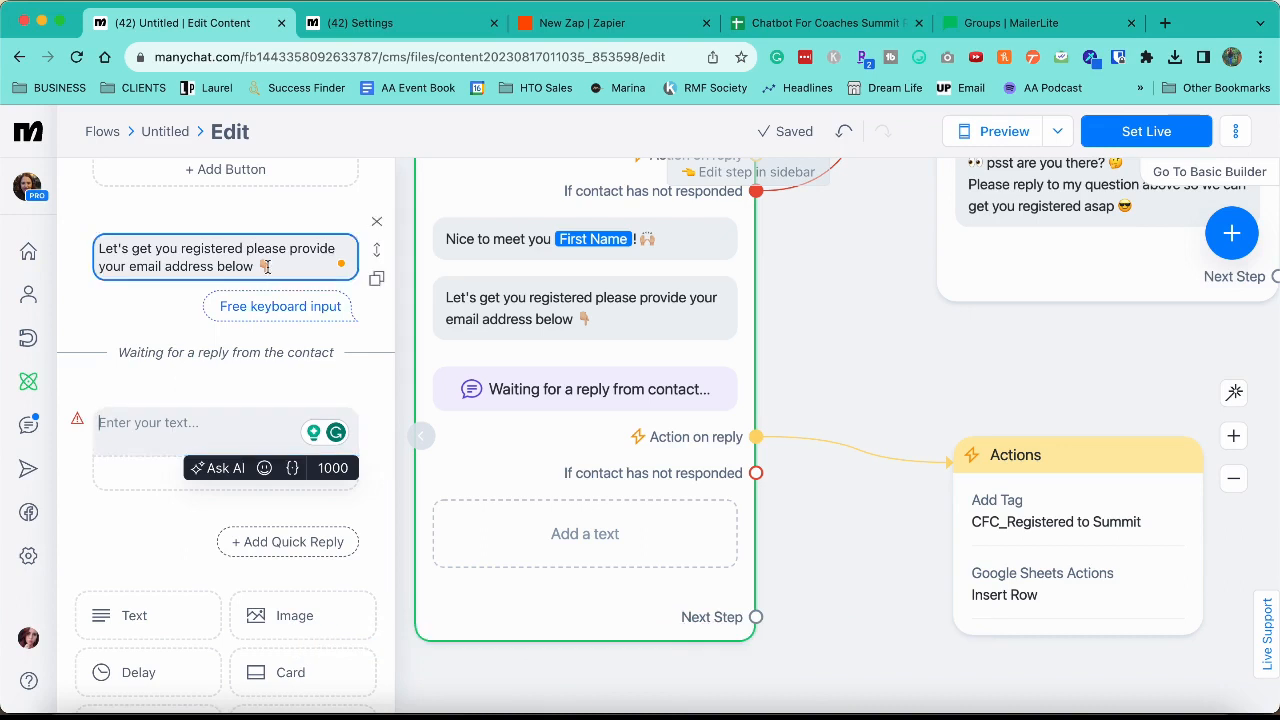
key(Return)
key(Return)
text(()
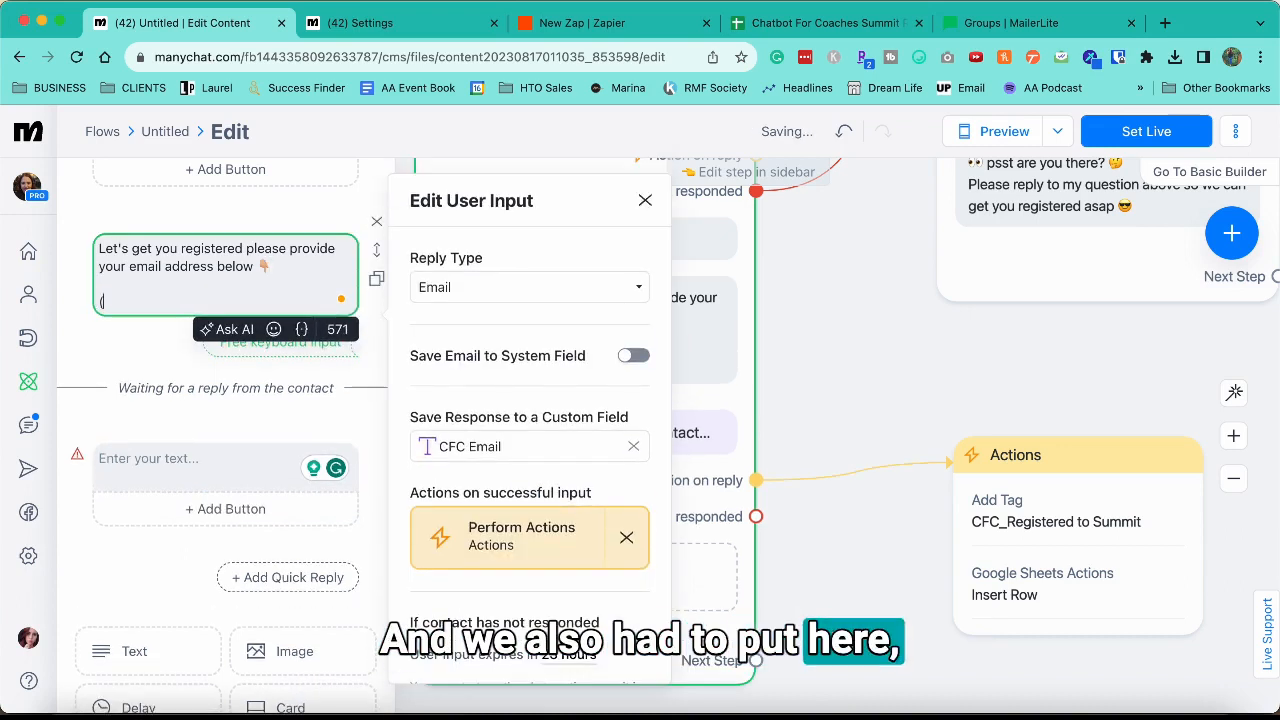
text(we promise)
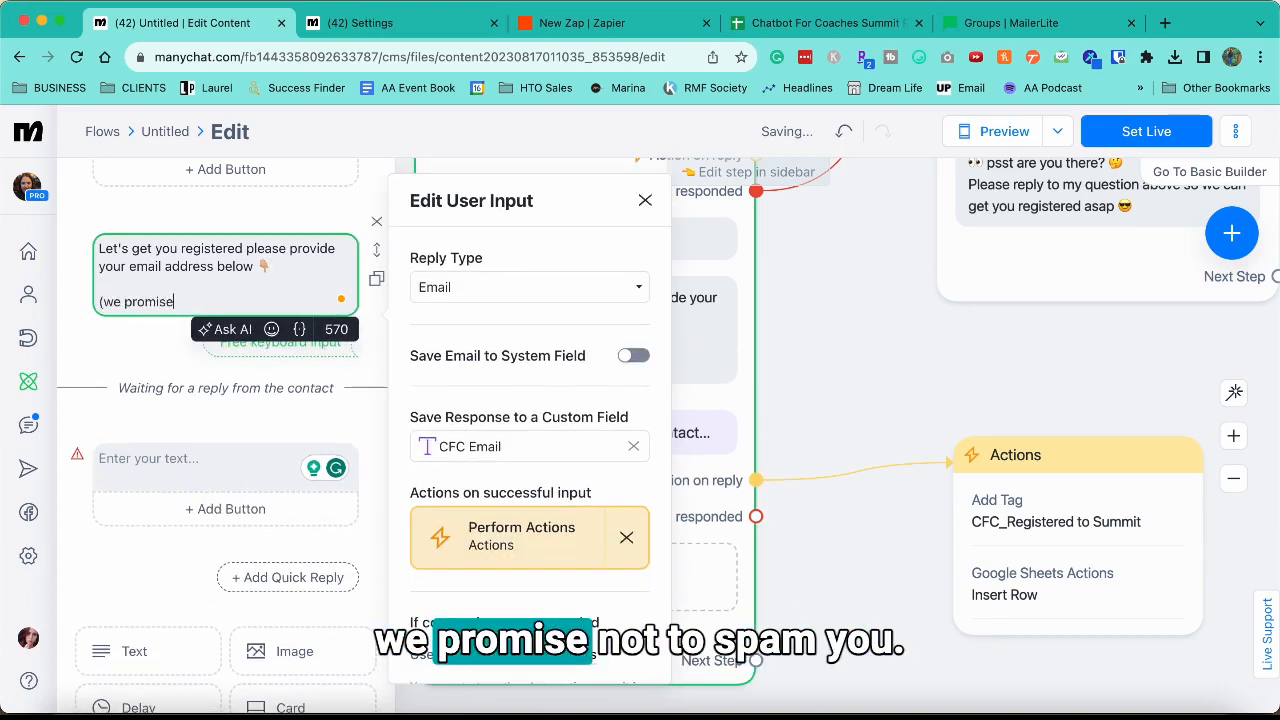
text( not to)
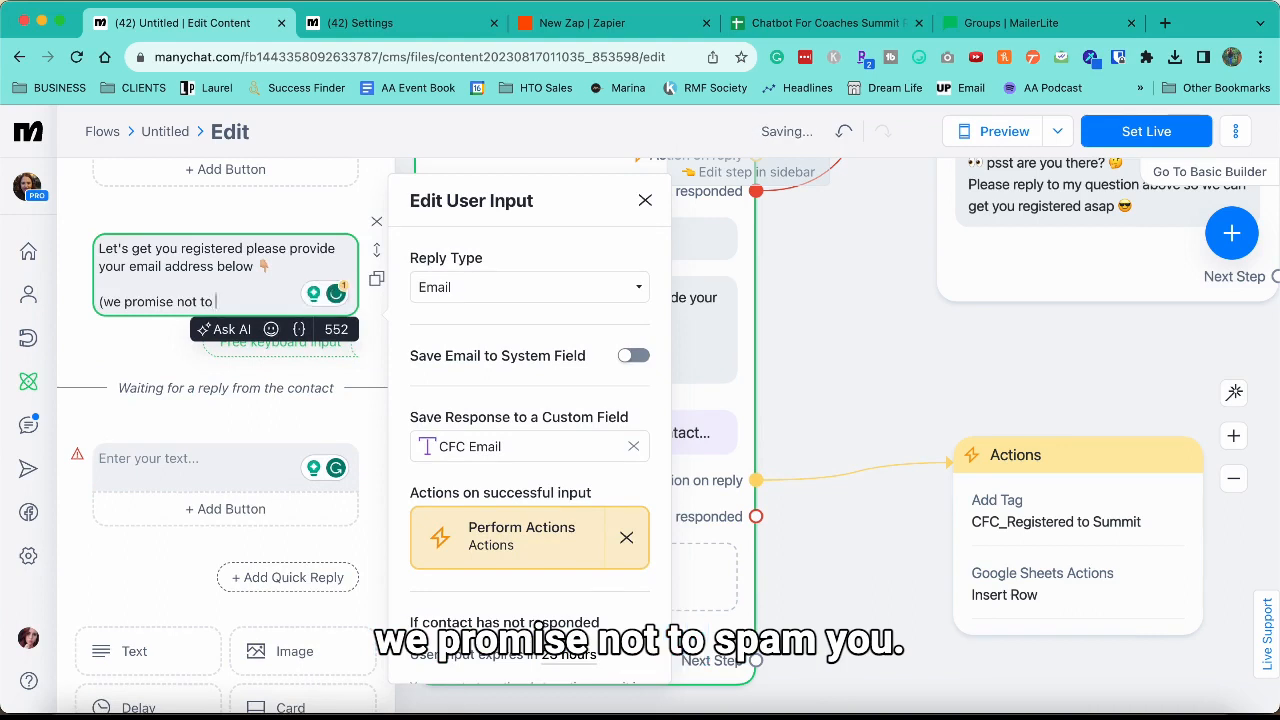
text( sa)
text(am you)
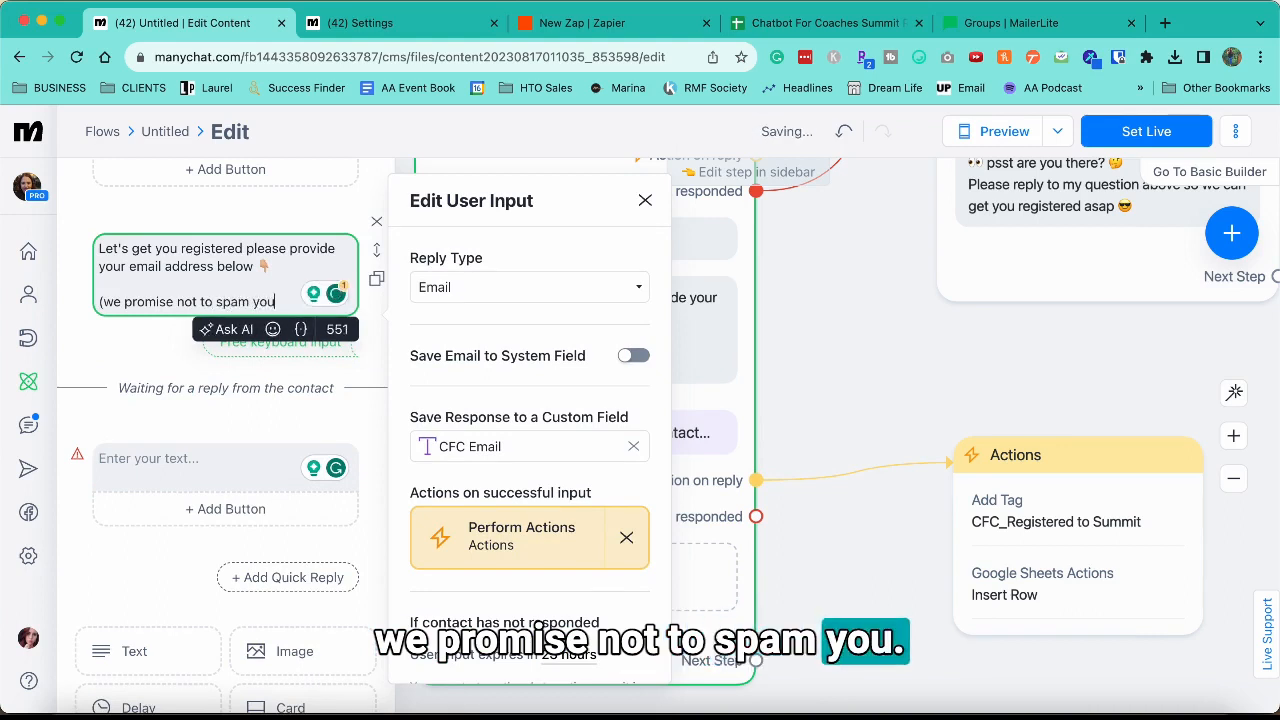
text(!))
Step: Fill the new text block with "Thank you for your email, please go check it now we have sent you a welcome message with the next steps."
click(172, 462)
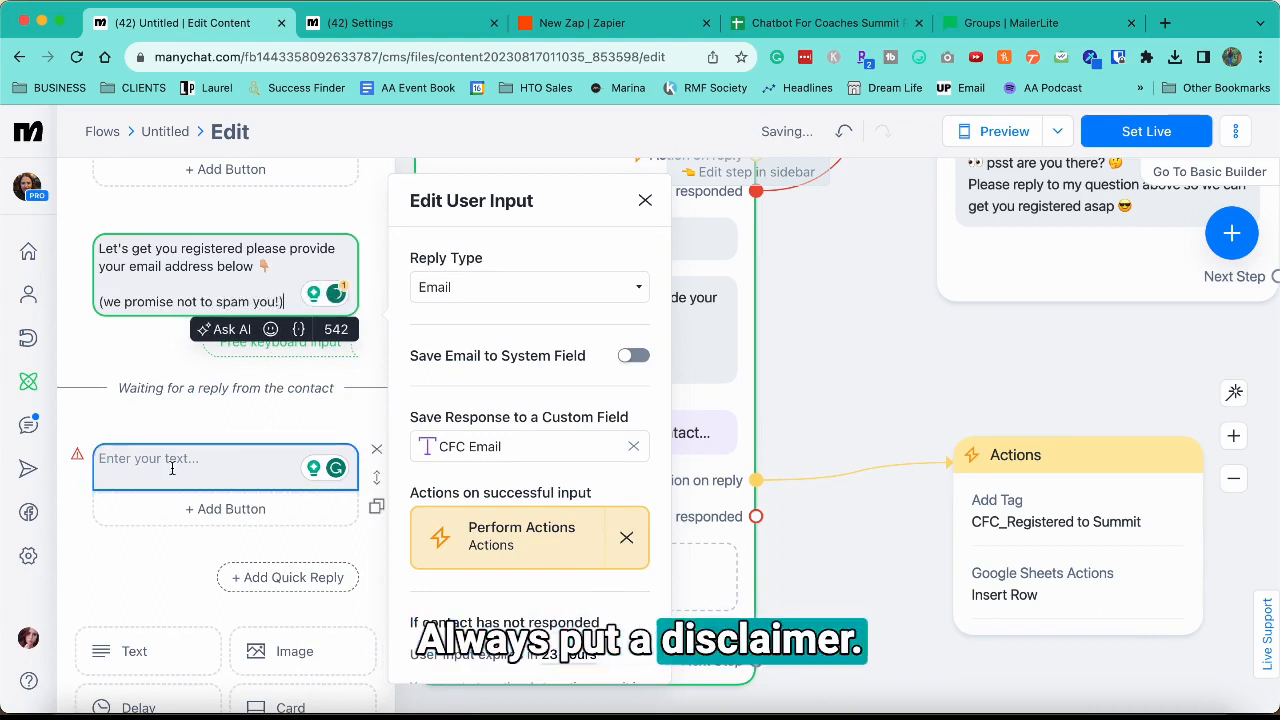
text(Thank you for your email, ple)
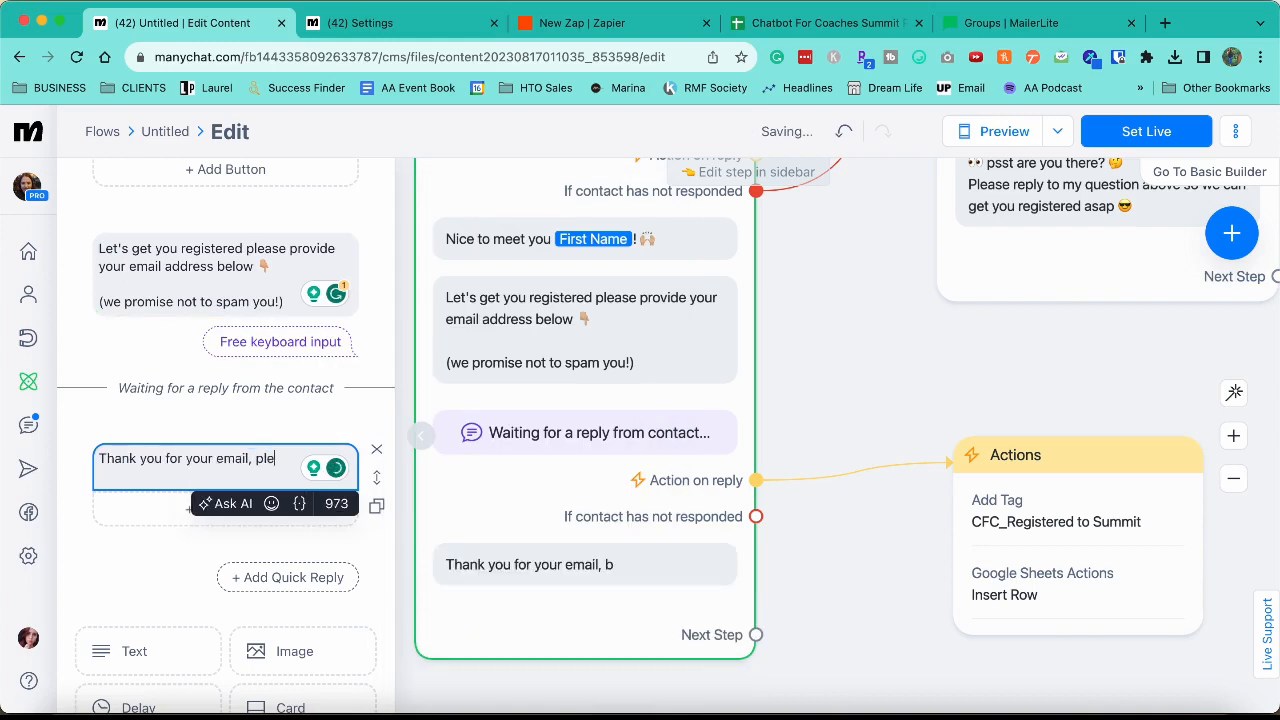
text(ase go check it )
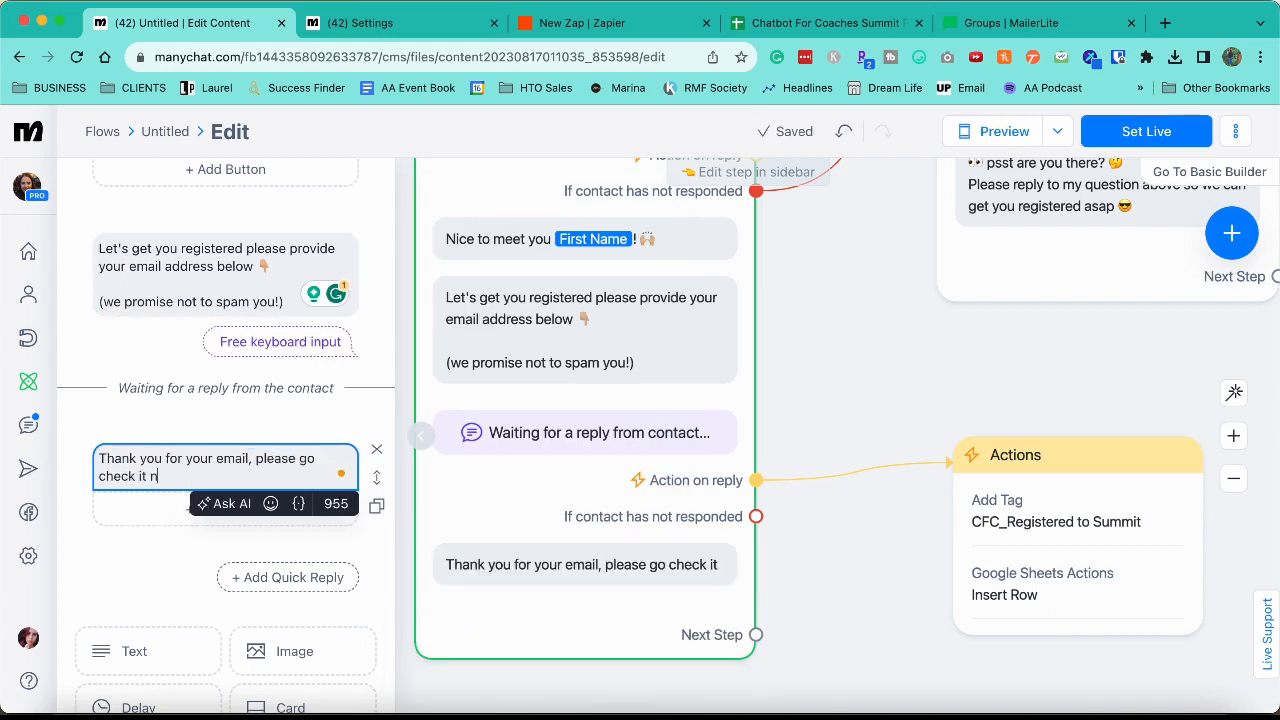
text(now we have sent you a welcome message with the nex)
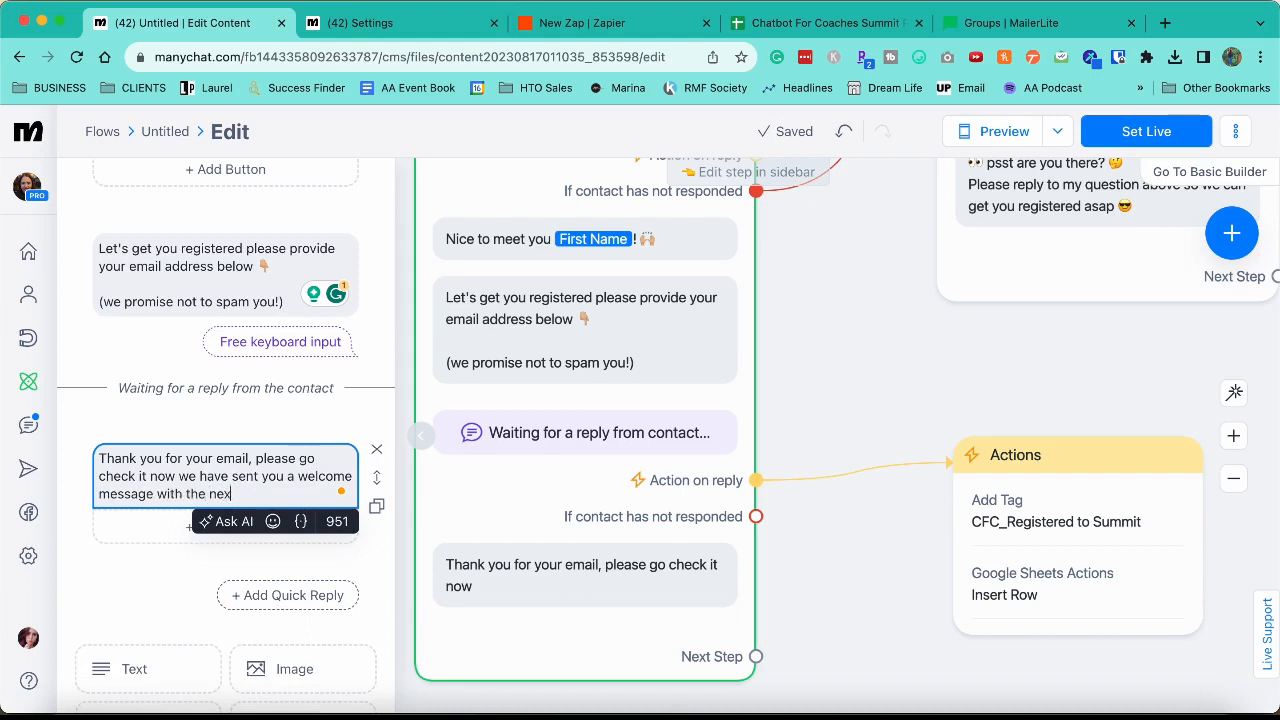
text(t steps.)
Step: Append the paragraph "(if you are using Gmail don't forget to check 'Promotions' folder in case you don't see it on your inbox)" to the thank-you message
key(Return)
key(Return)
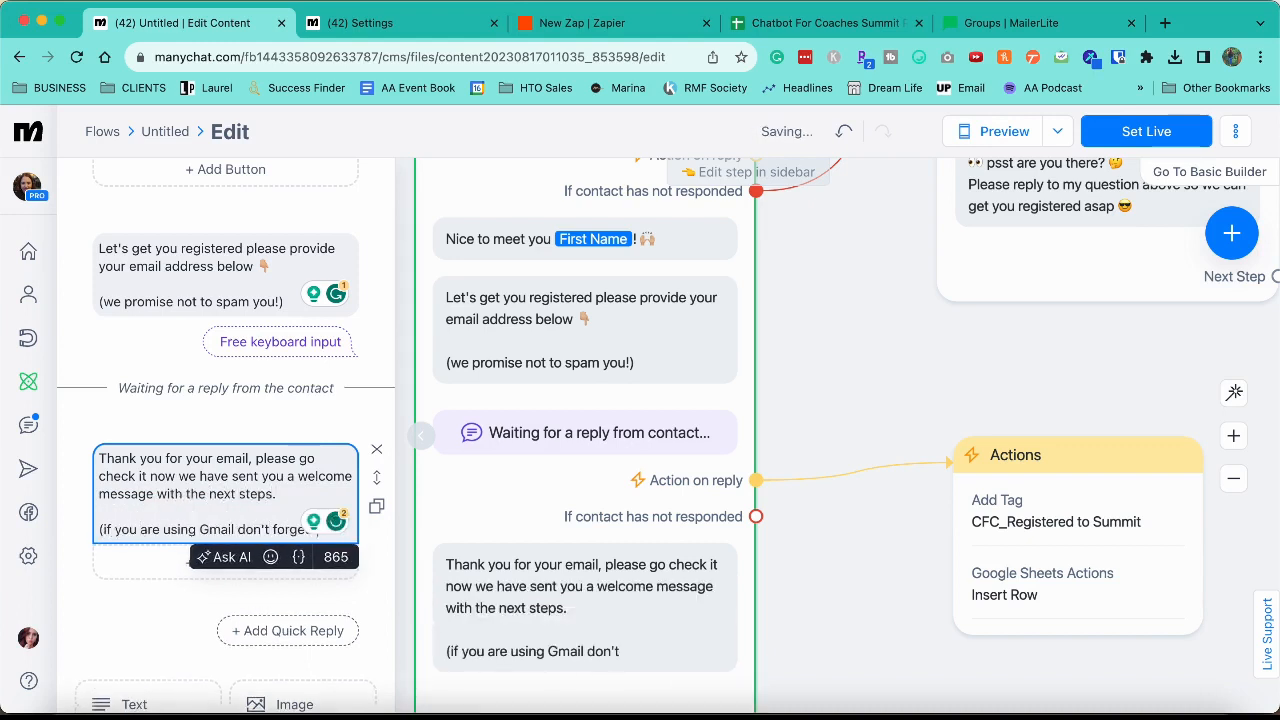
text(t to check 'Promotions' folde)
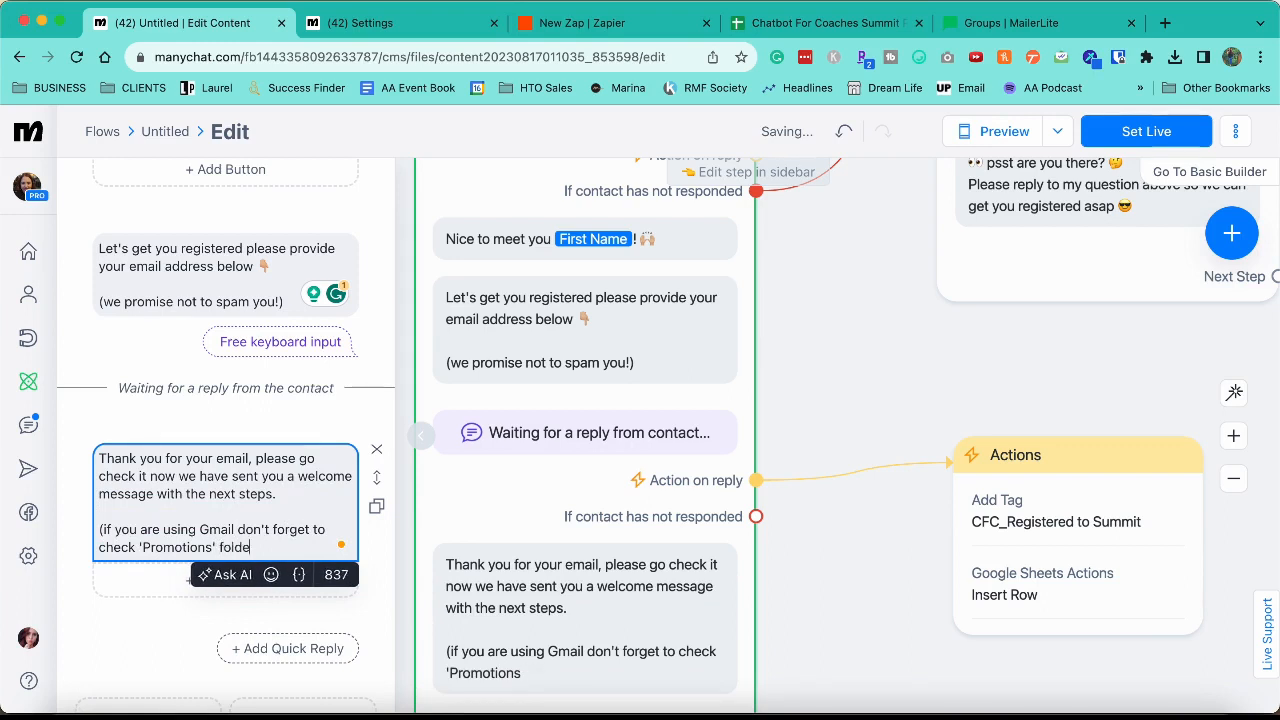
text(r incase you don't see it on your inbo)
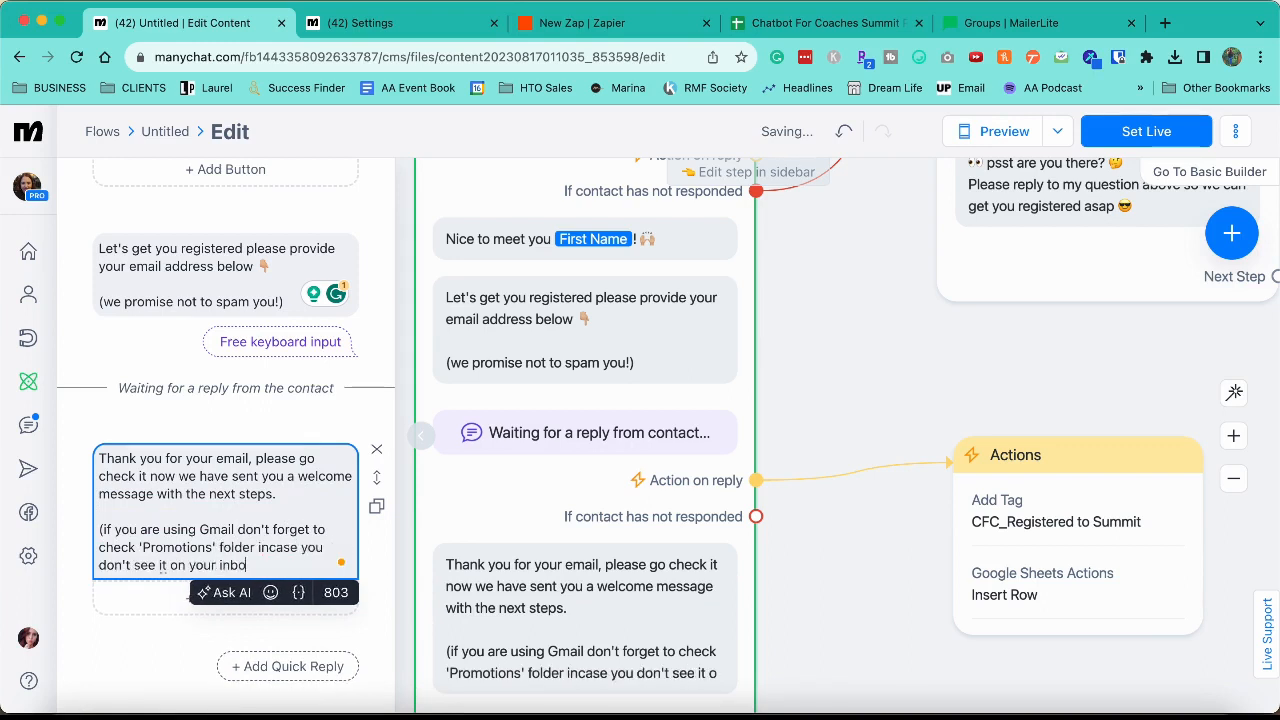
text(x))
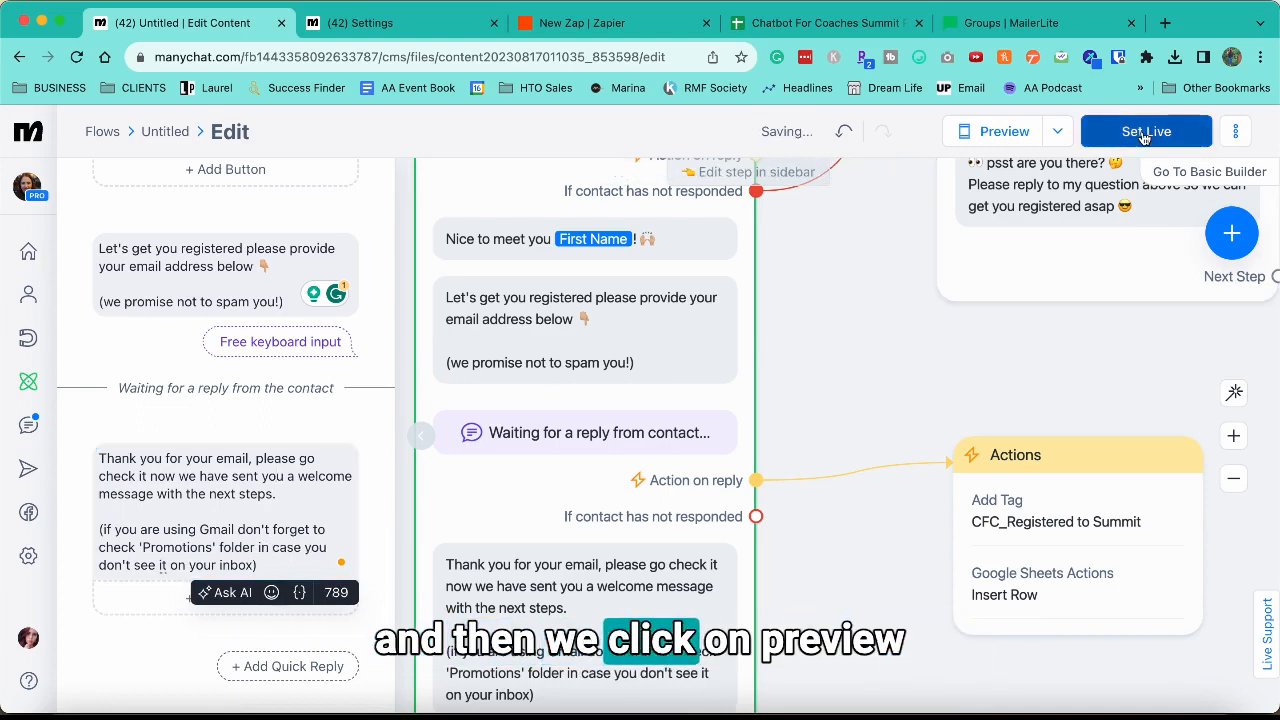
click(907, 340)
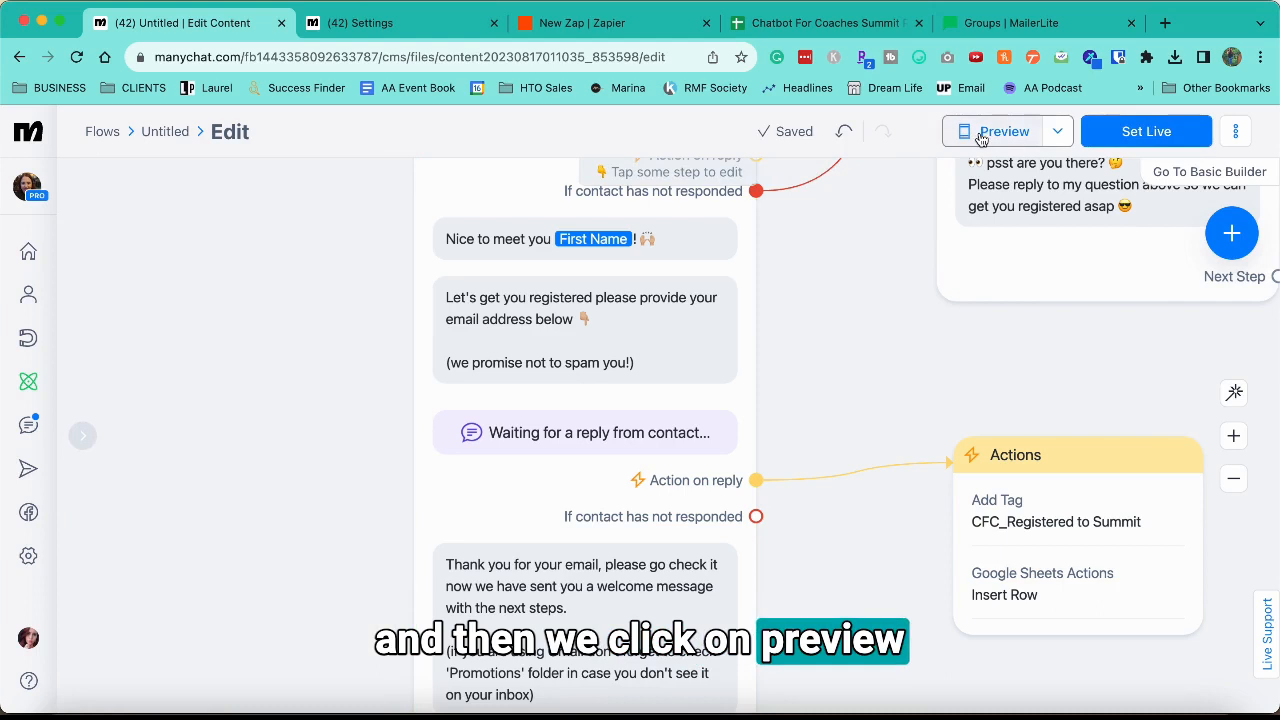
Step: Preview the flow in Manychat, answer the name question with a first name, check the bot's greeting, and close the preview
click(982, 134)
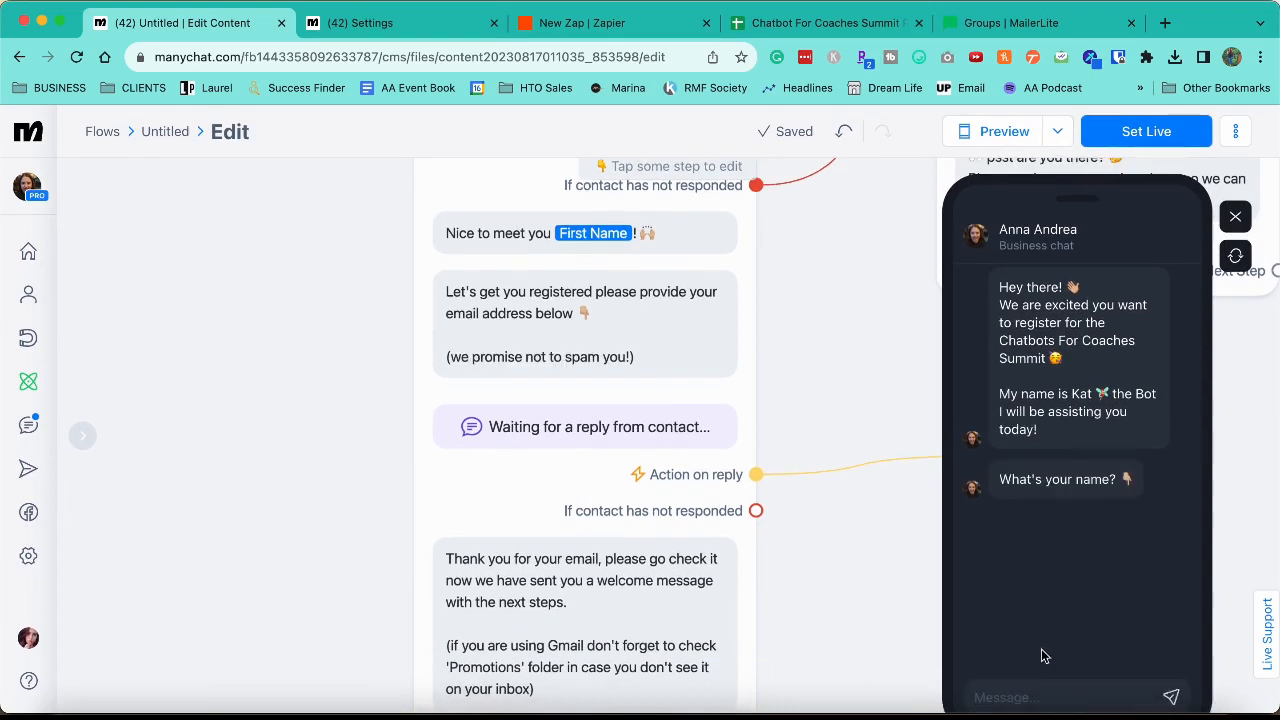
text(Anna)
key(Return)
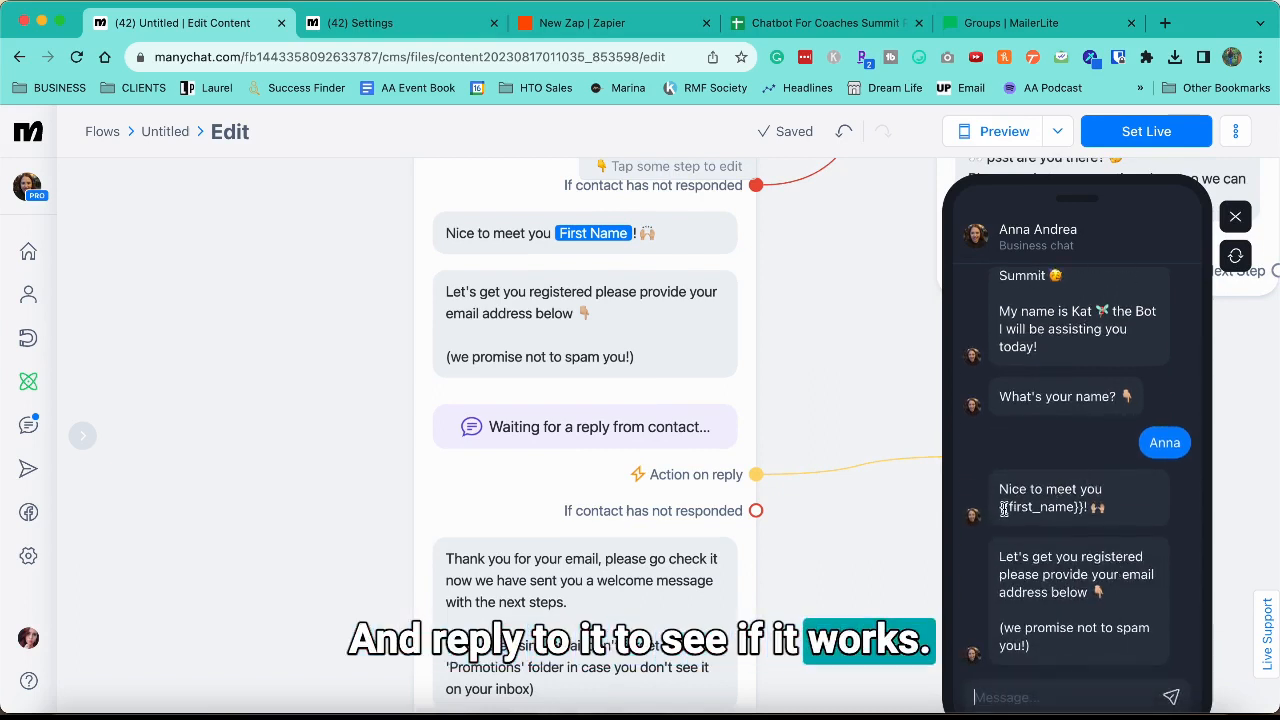
drag(1000, 507, 1107, 528)
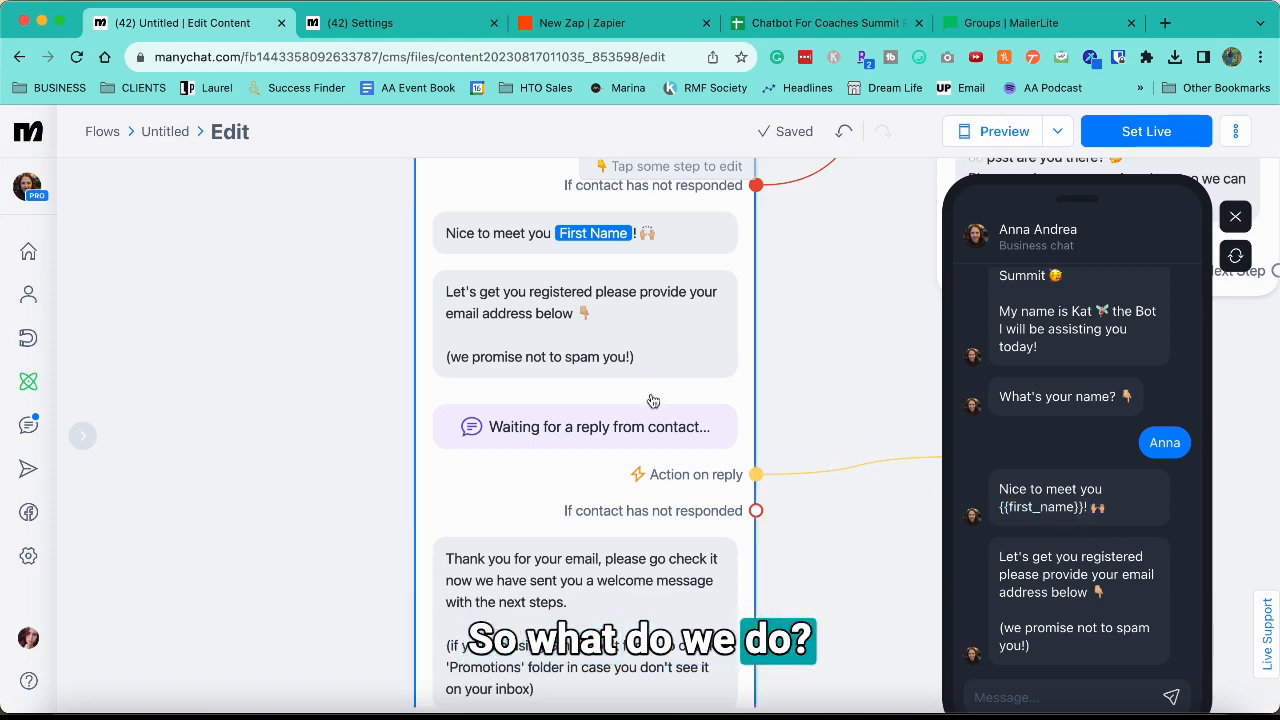
scroll(615, 385, up, 3)
scroll(615, 385, down, 3)
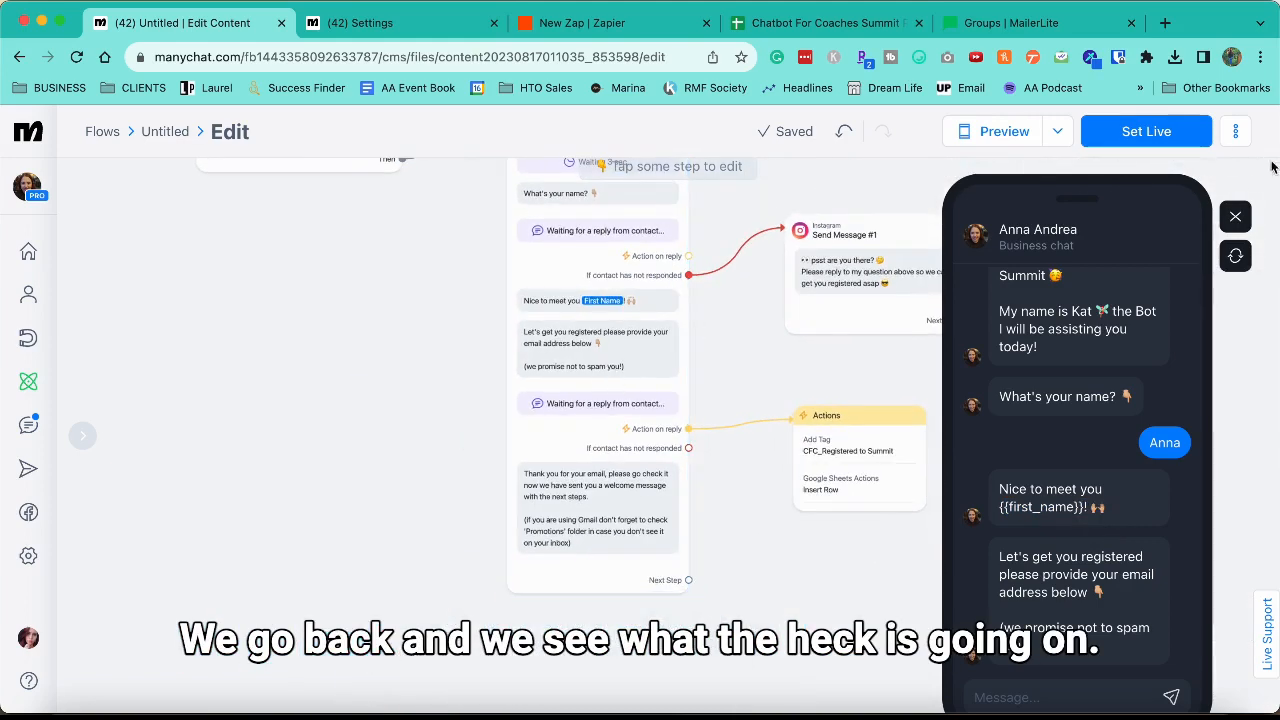
click(1233, 220)
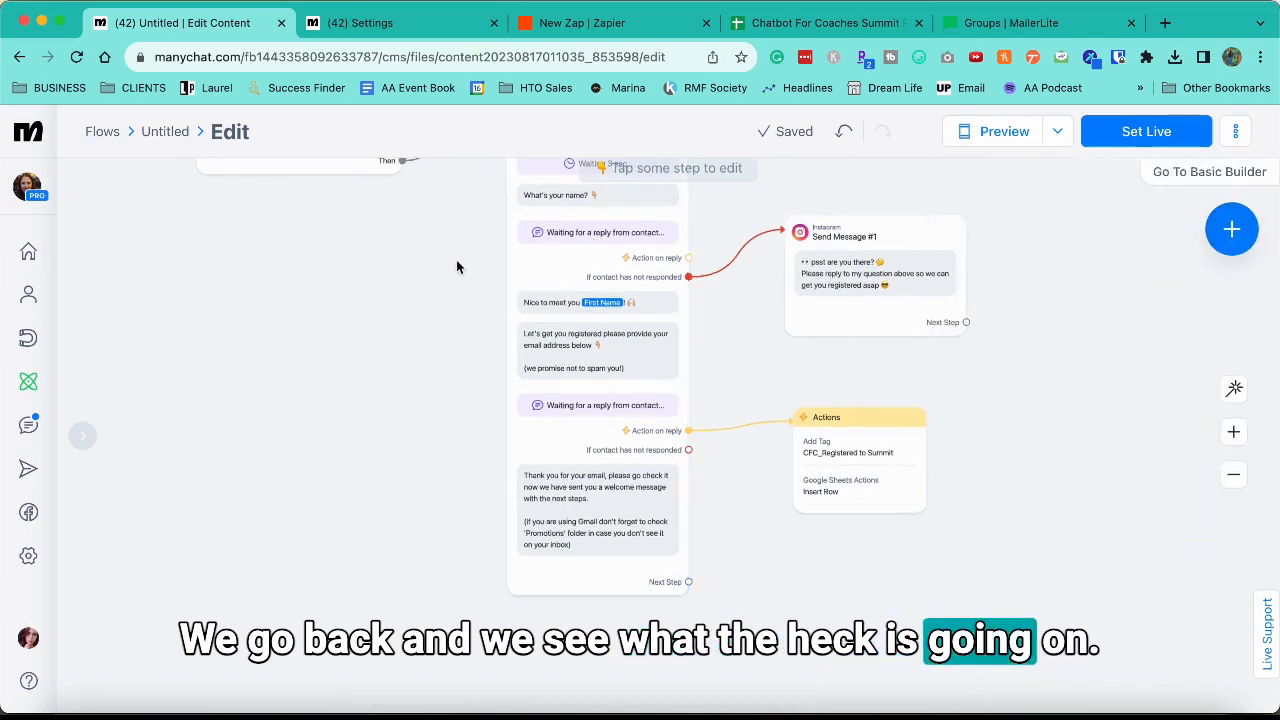
Step: Open the user input settings of the "What's your name?" question and check how the first-name reply is saved
scroll(457, 266, up, 2)
scroll(457, 266, down, 1)
click(615, 263)
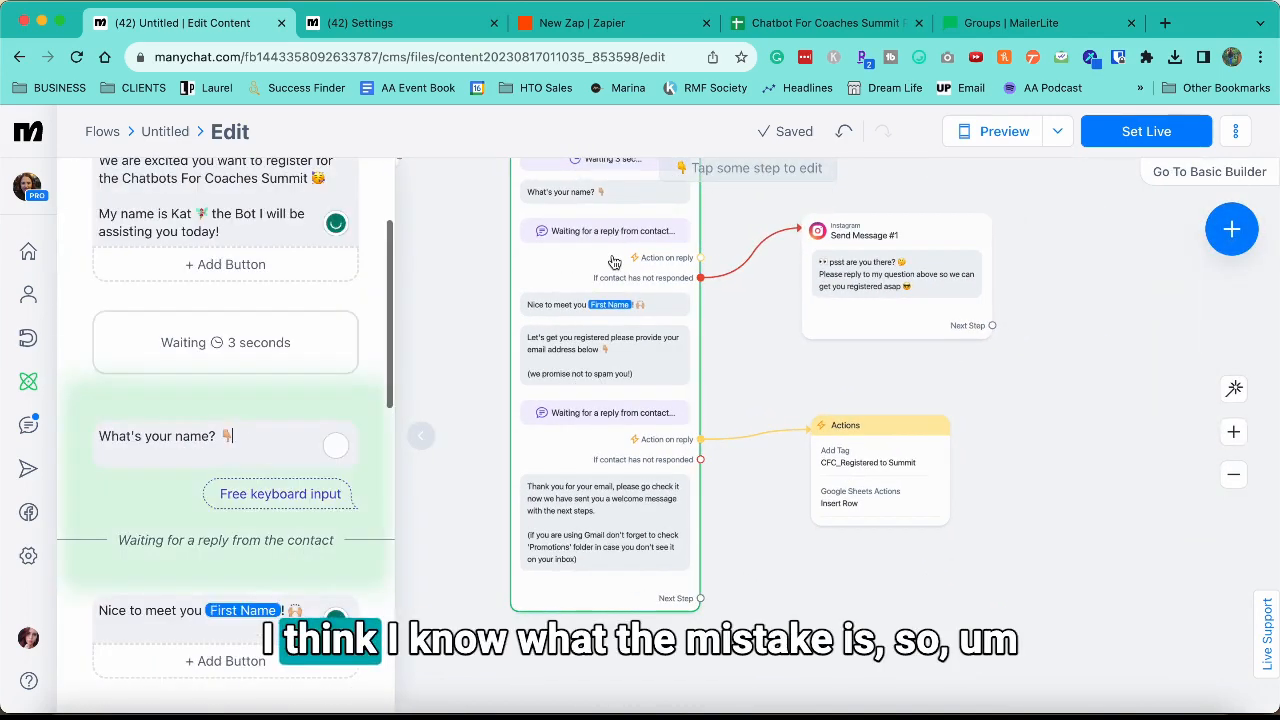
click(259, 457)
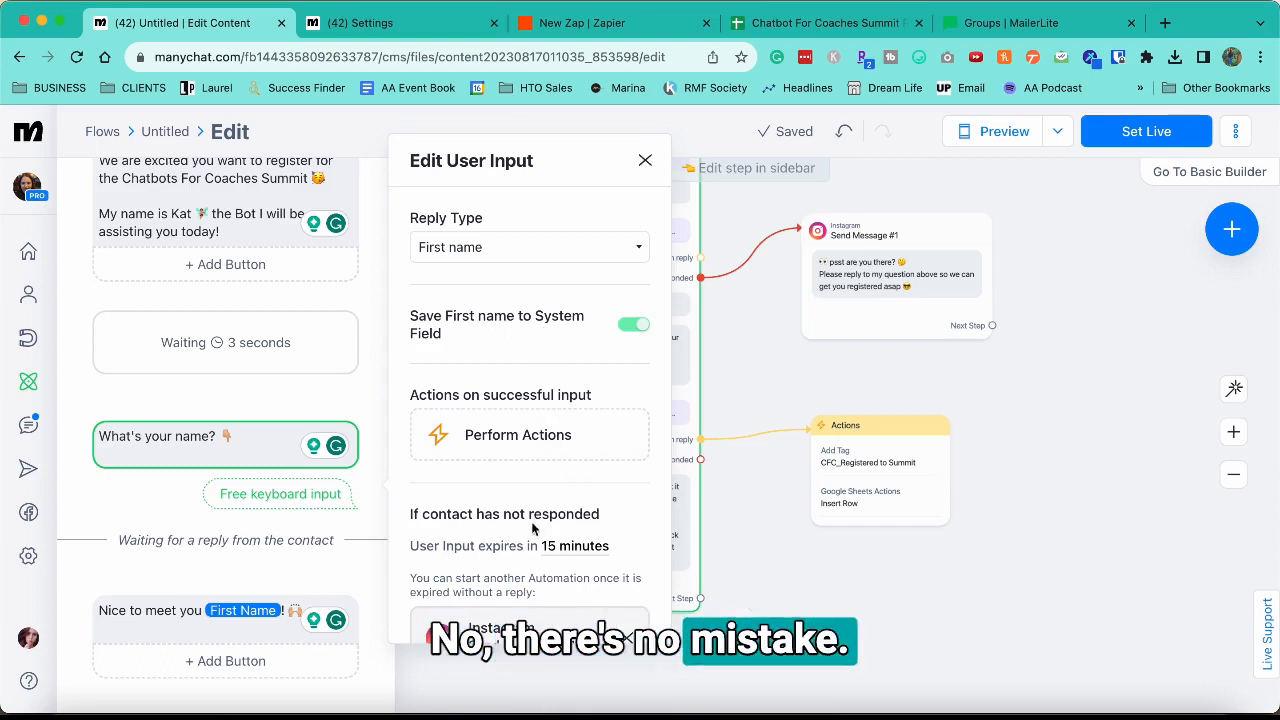
scroll(533, 530, down, 1)
scroll(533, 530, down, 2)
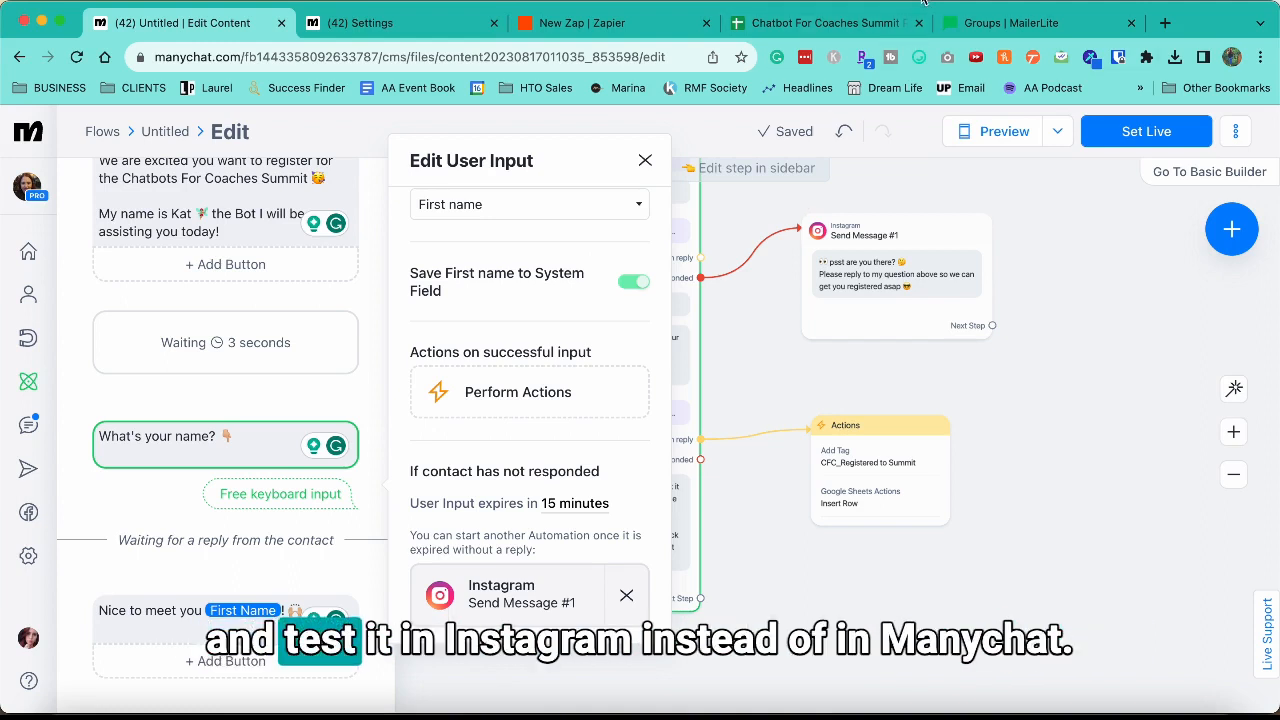
Step: Set the flow's preview method to Instagram and start the Instagram preview
click(1057, 131)
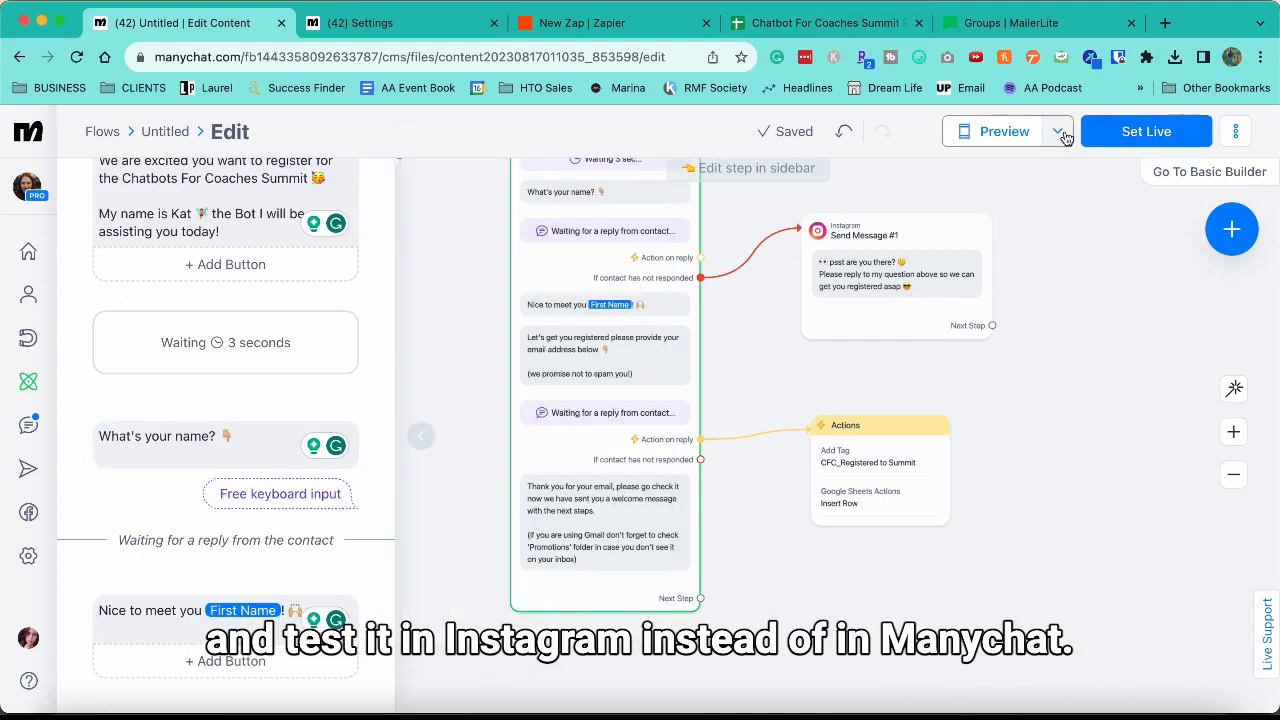
click(1057, 131)
click(1008, 307)
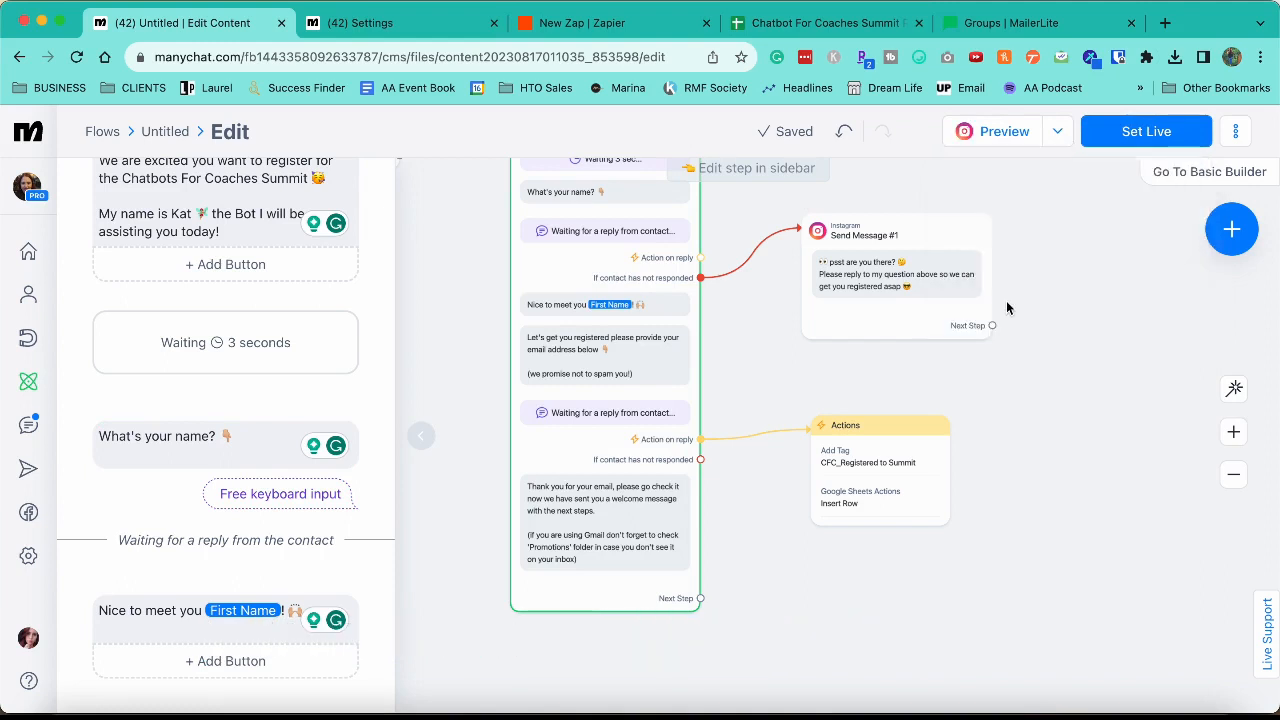
click(995, 133)
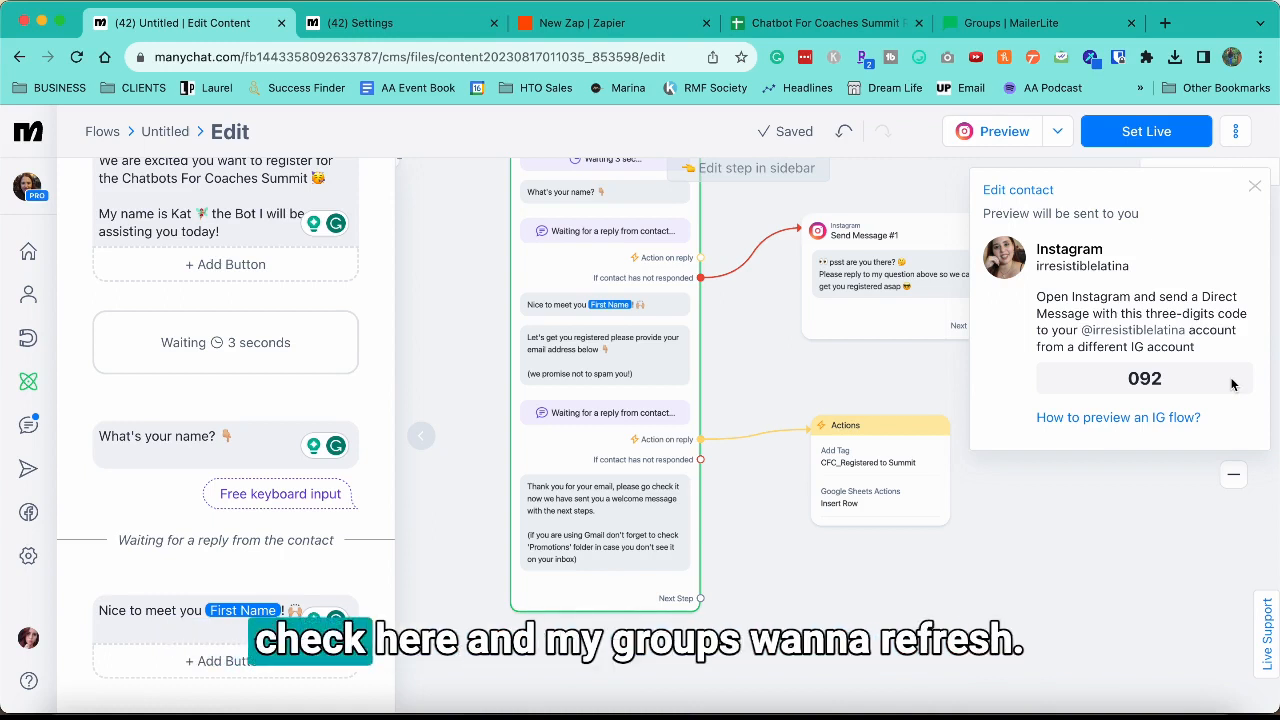
Step: Refresh the subscriber groups list in MailerLite to check Chatbots for Coaches Summit 2, and switch back to the published Zap in Zapier
click(995, 23)
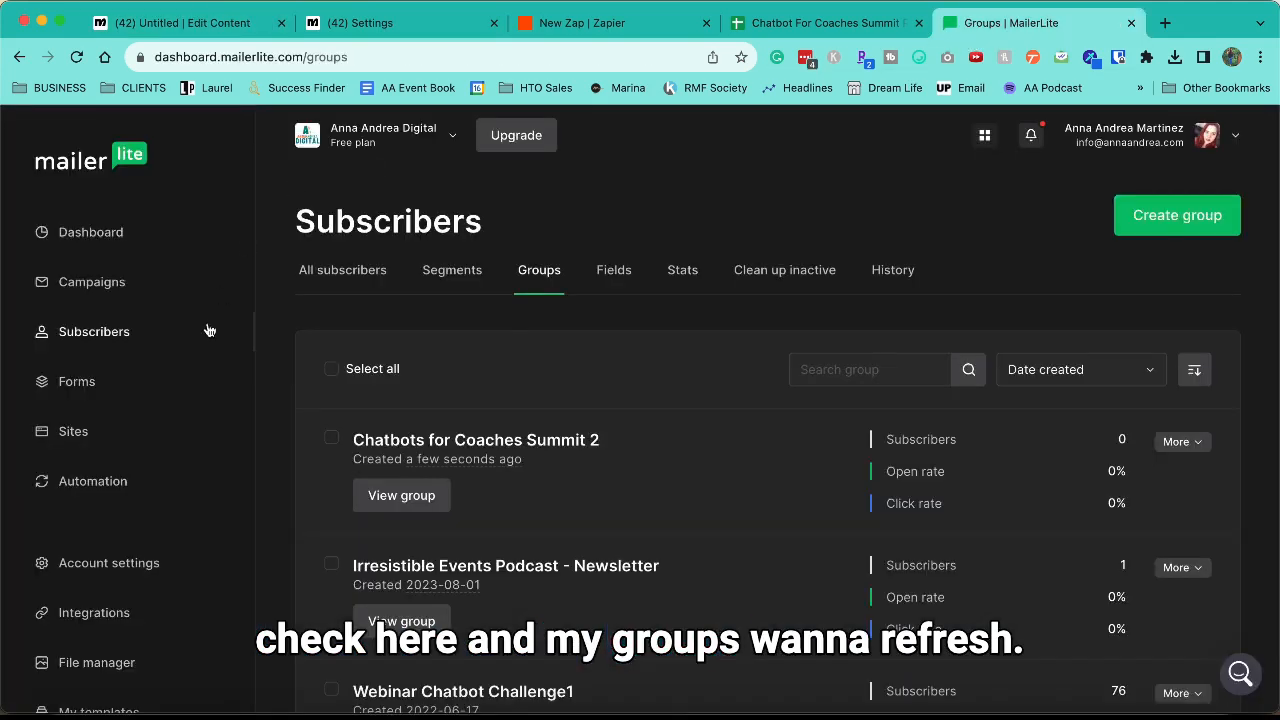
click(76, 57)
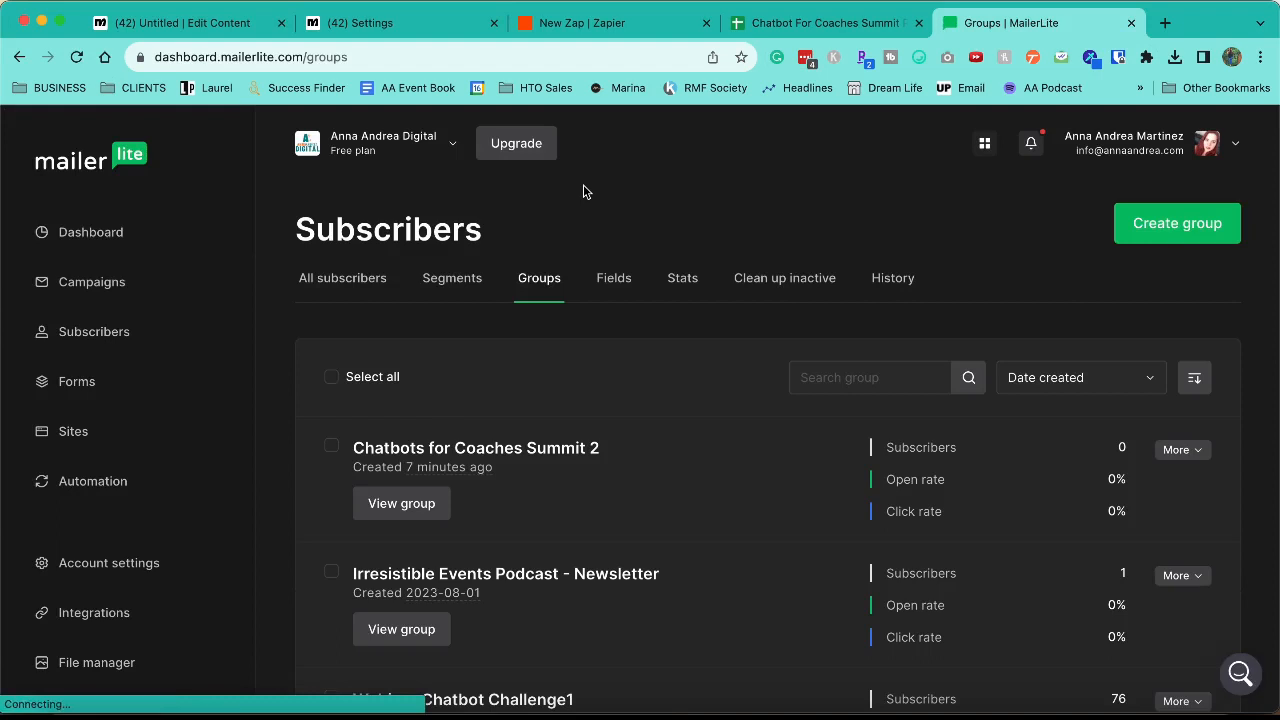
click(608, 20)
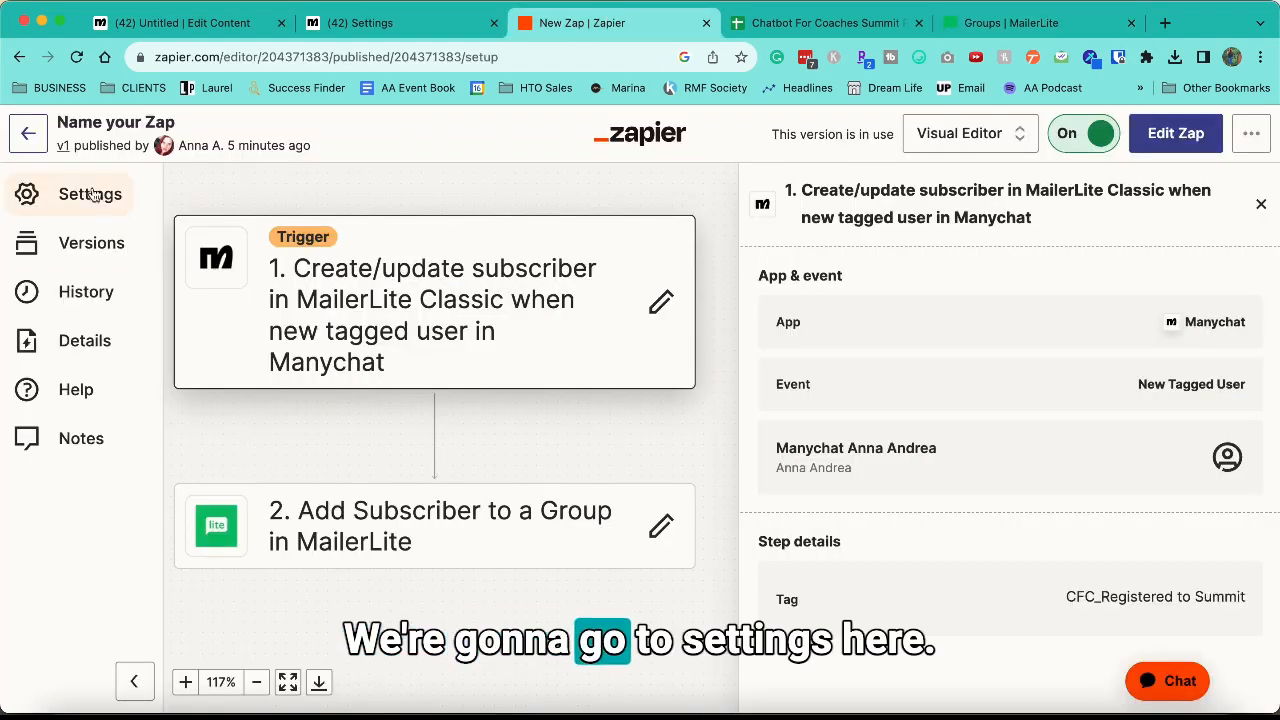
Step: Name the Zap Chatbots For Coaches Summit 2, check that it is running, and check the matching group's subscriber count in MailerLite
click(125, 131)
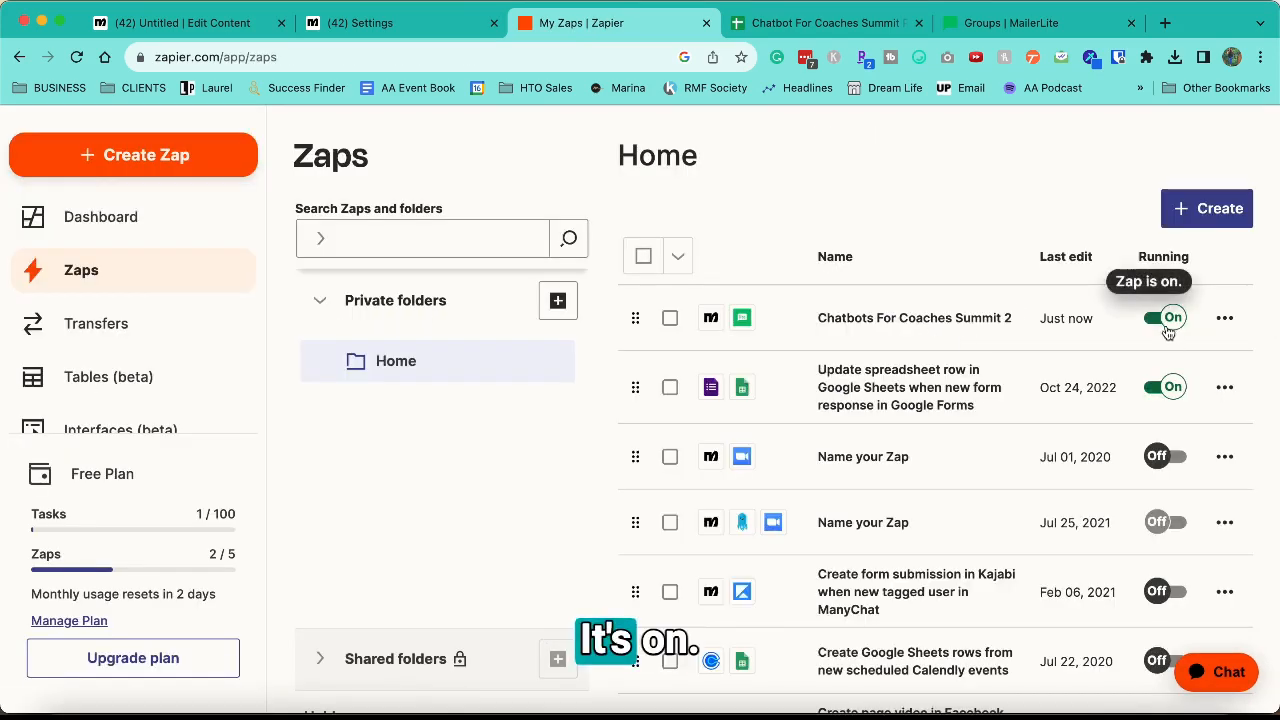
click(960, 14)
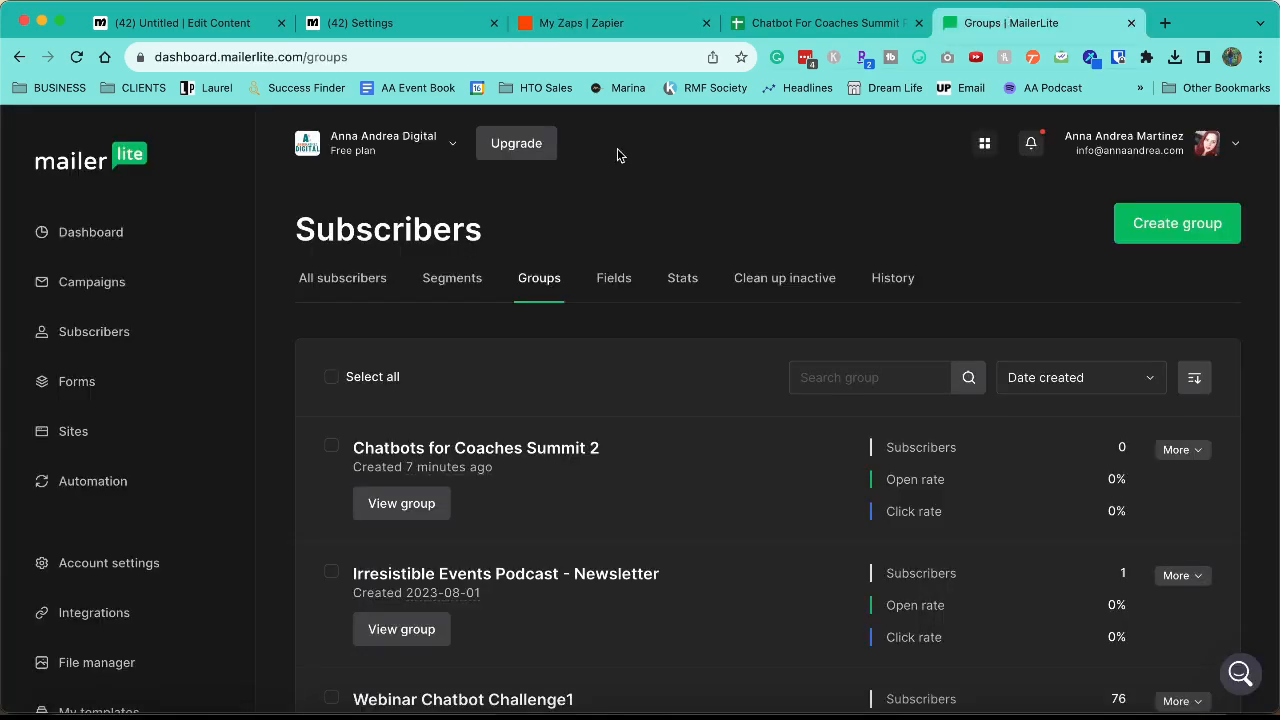
drag(1125, 452, 1101, 455)
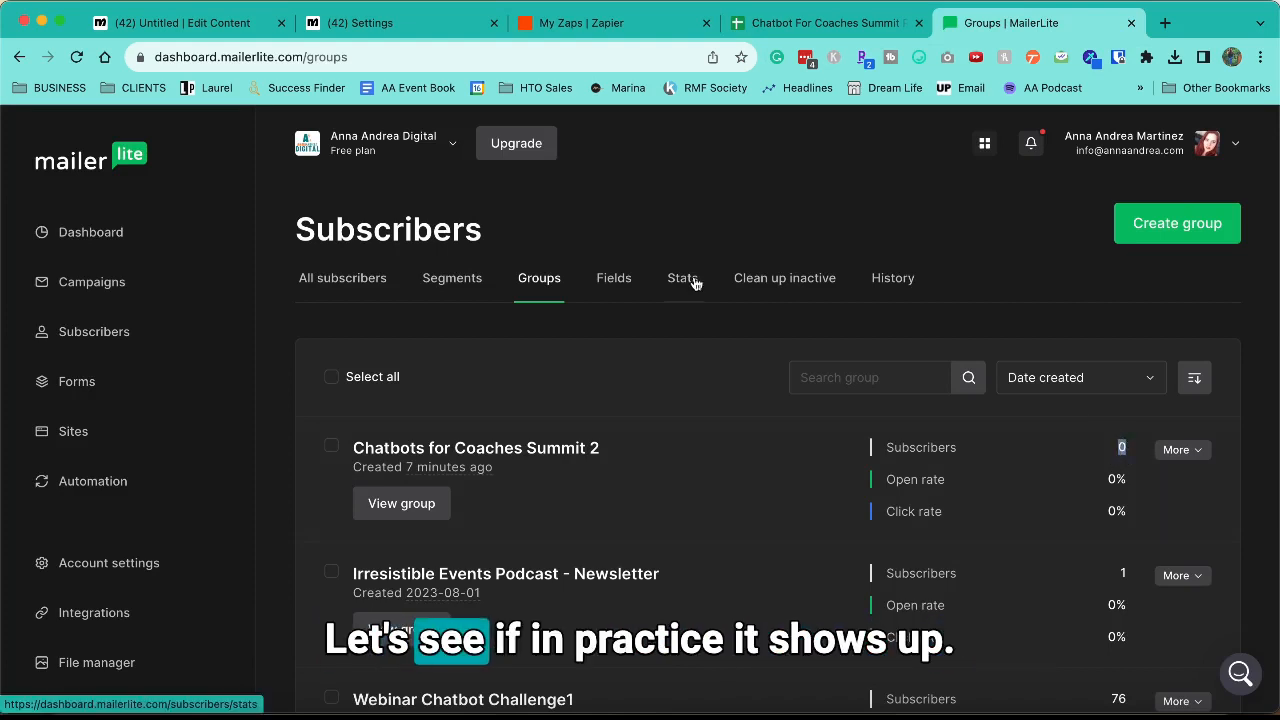
click(654, 207)
click(76, 57)
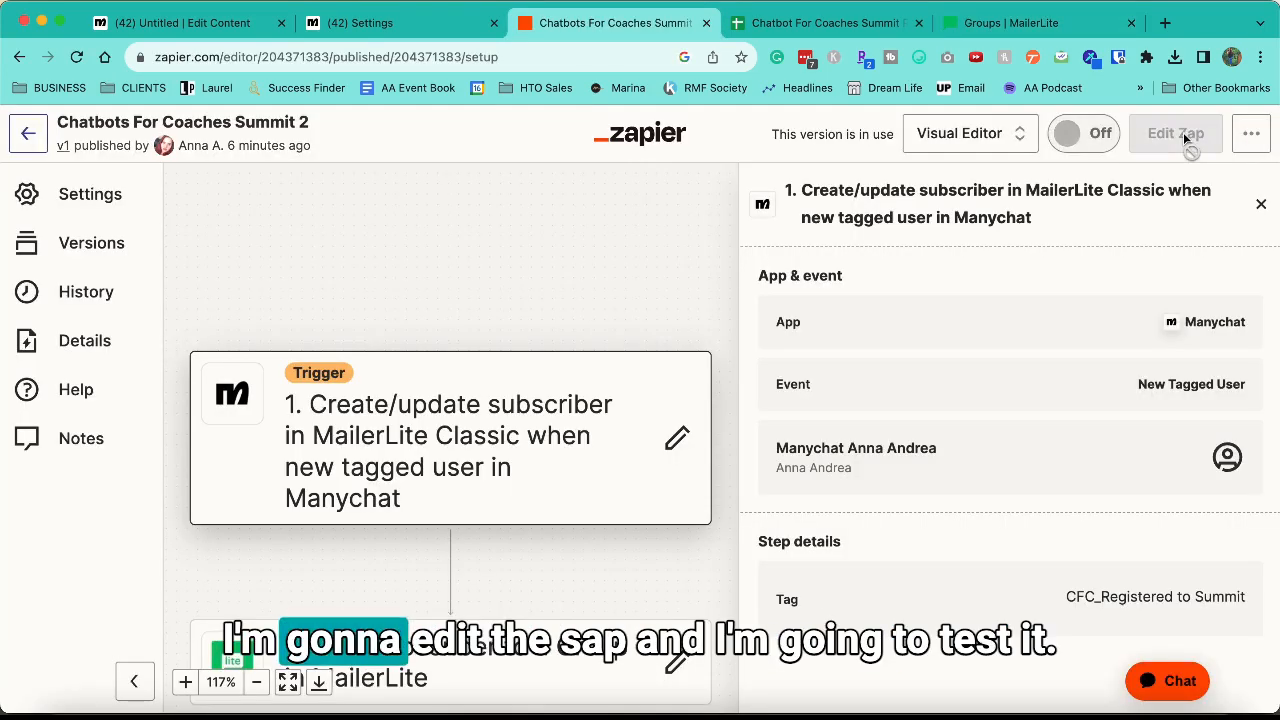
Step: Open the Zap for editing, go through the Manychat trigger's settings with the tag CFC_Registered to Summit, and test the trigger
click(1184, 136)
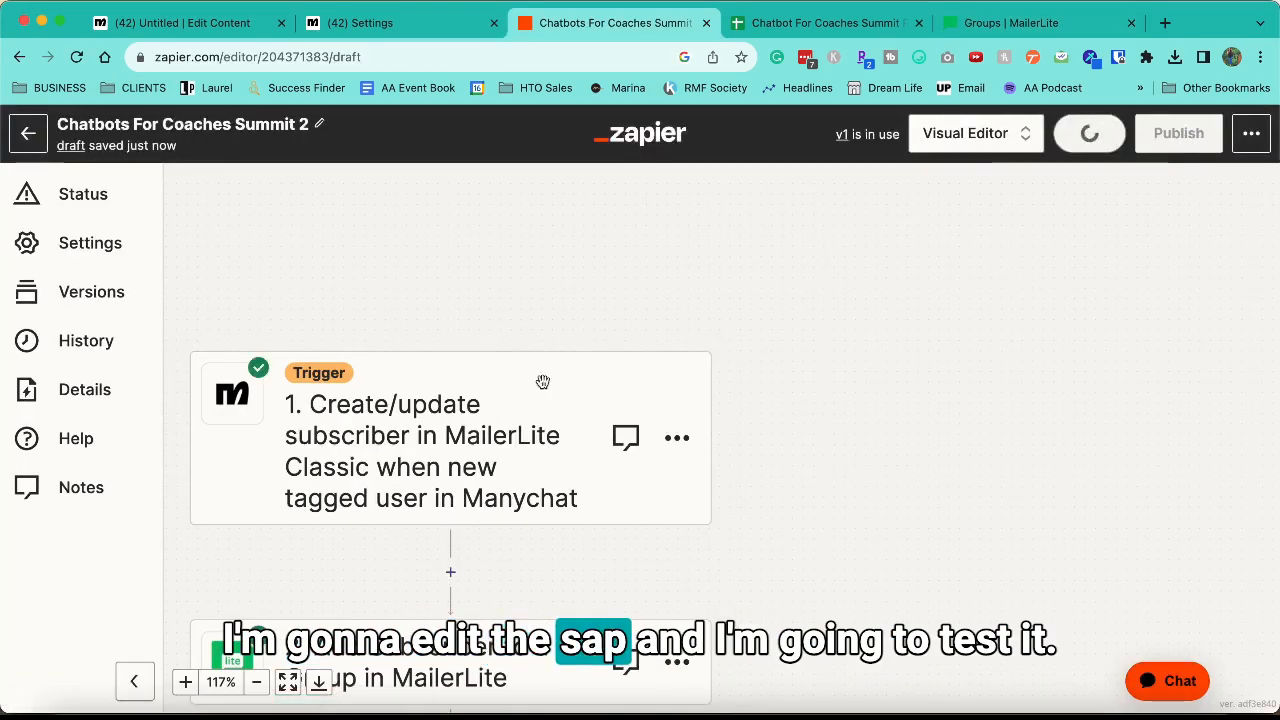
click(655, 375)
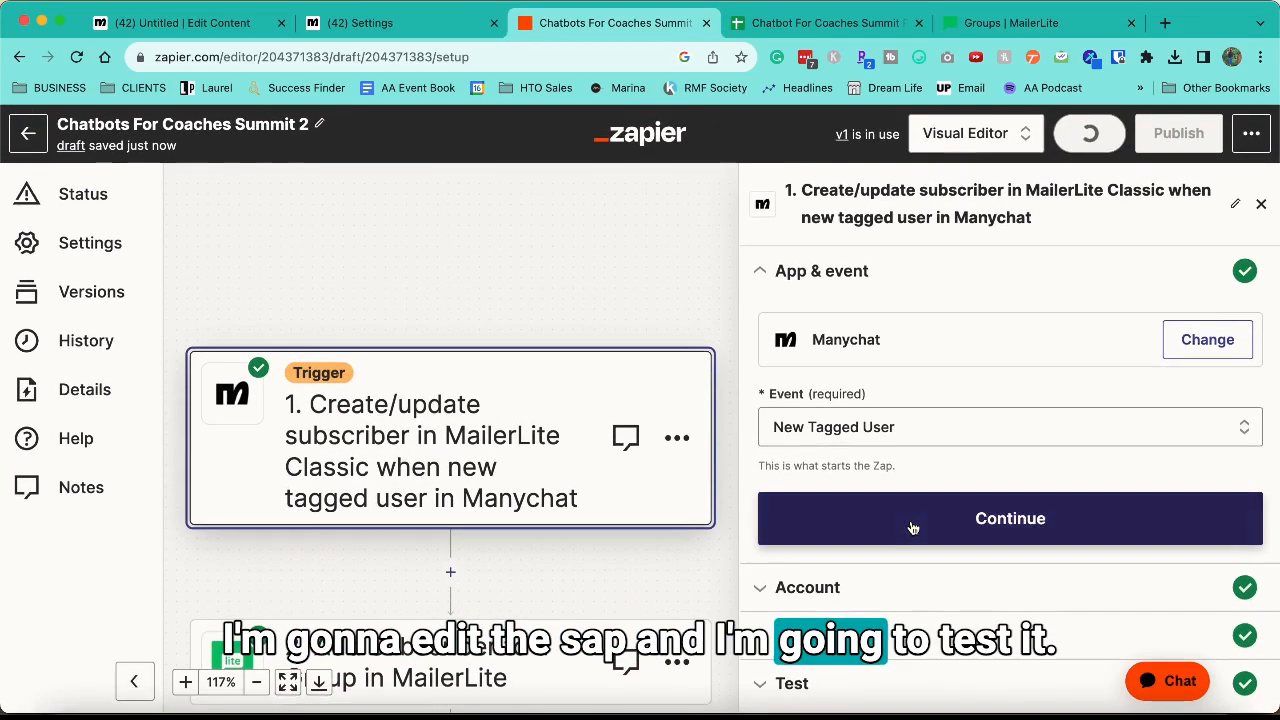
click(912, 527)
click(817, 585)
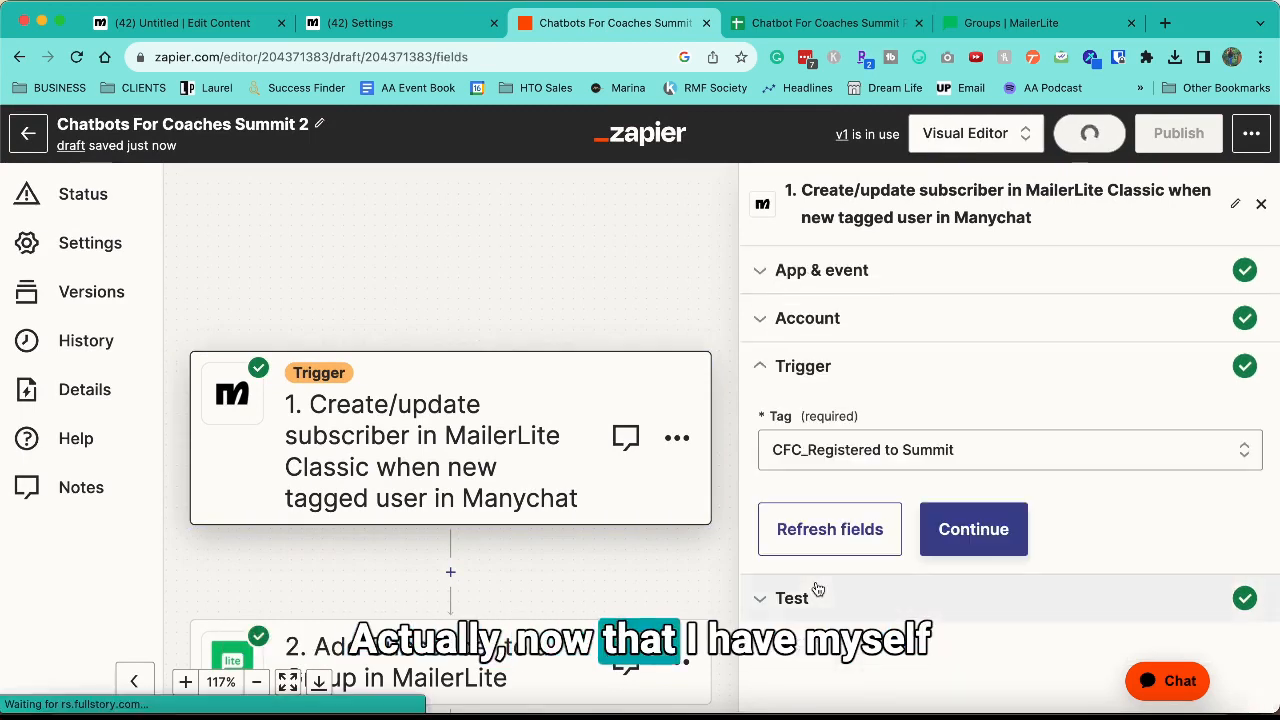
click(982, 535)
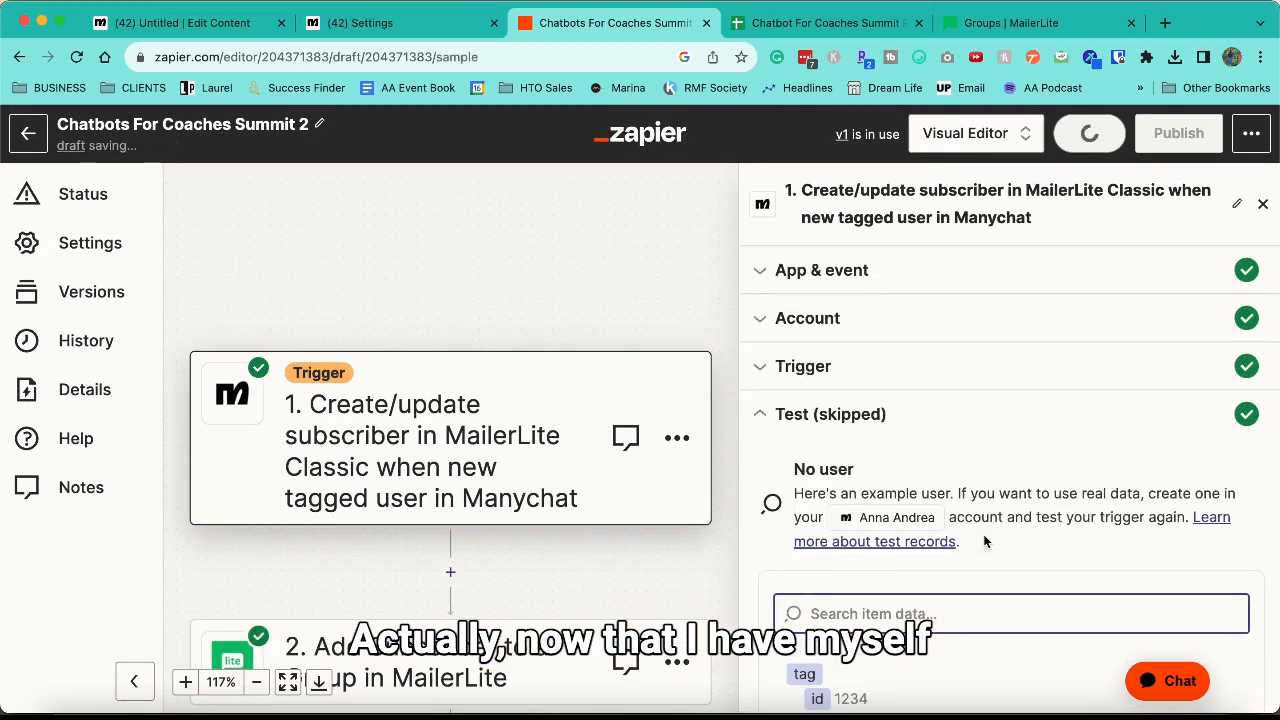
scroll(985, 541, down, 10)
scroll(985, 541, up, 5)
scroll(985, 541, down, 6)
click(929, 677)
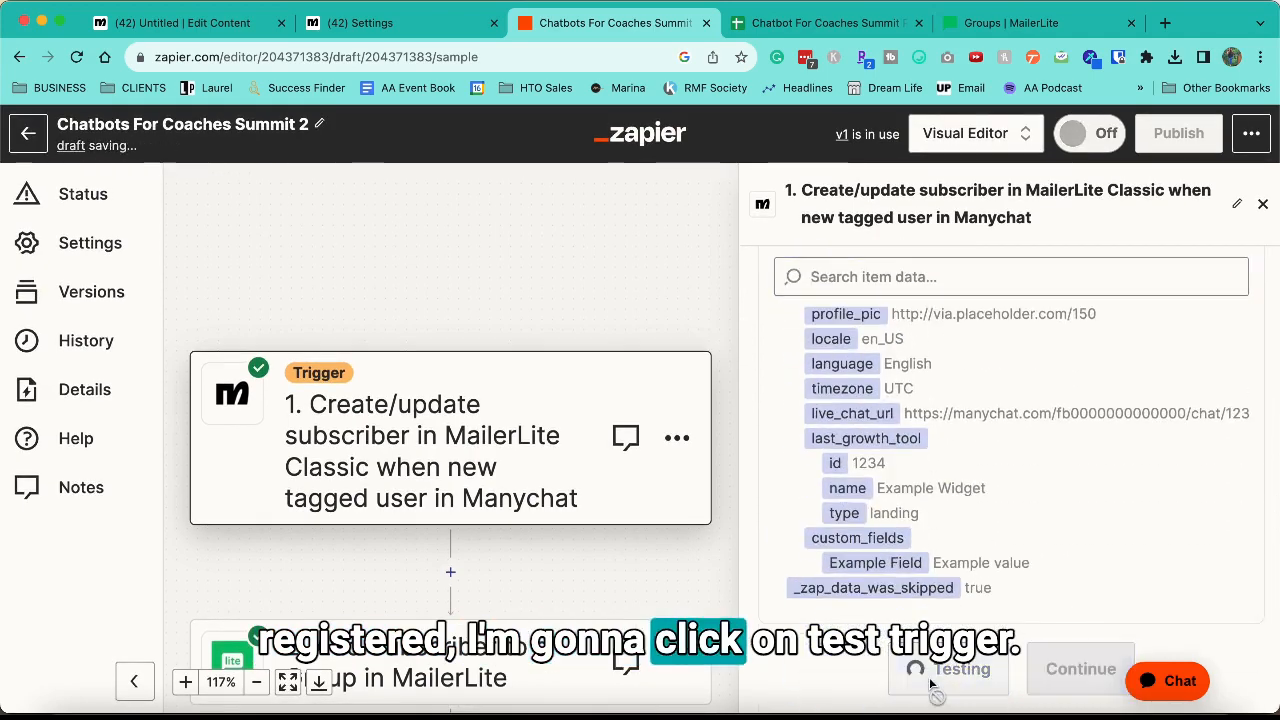
Step: Review the last input text and CFC Email fields of the pulled trigger record, and continue with the selected record
scroll(906, 409, up, 3)
scroll(906, 409, down, 3)
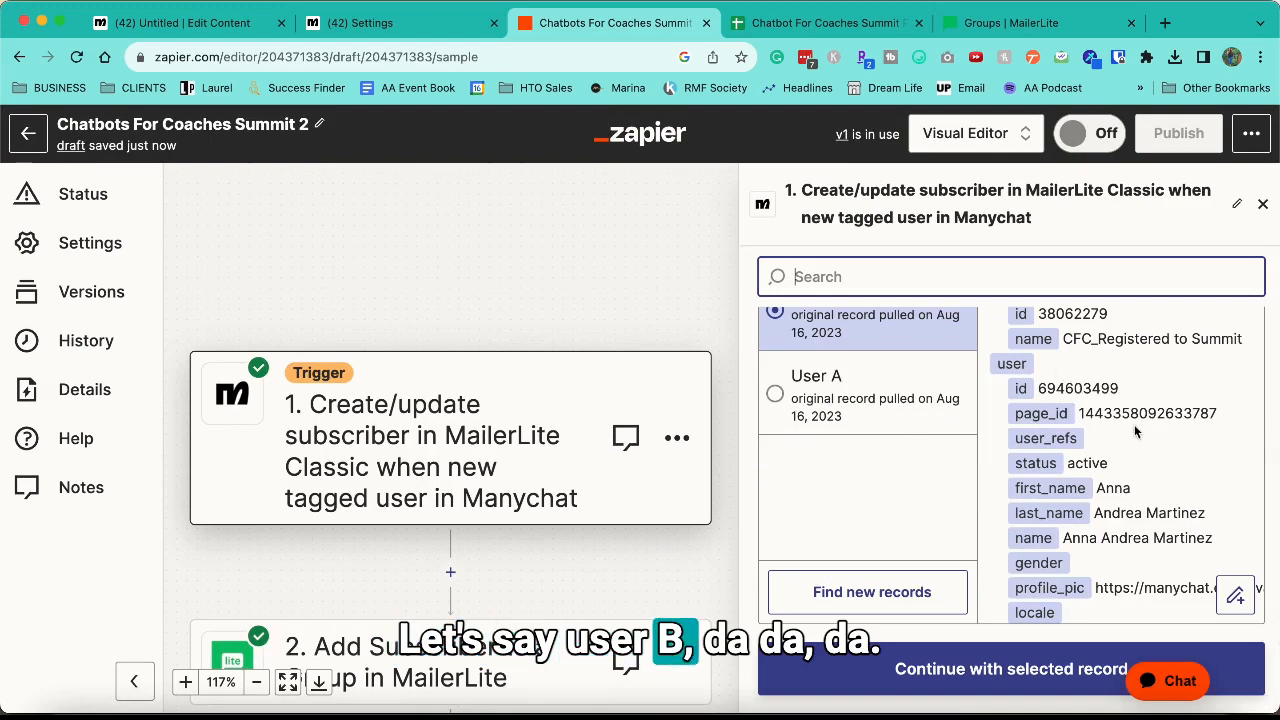
scroll(1108, 487, down, 3)
scroll(1107, 487, down, 5)
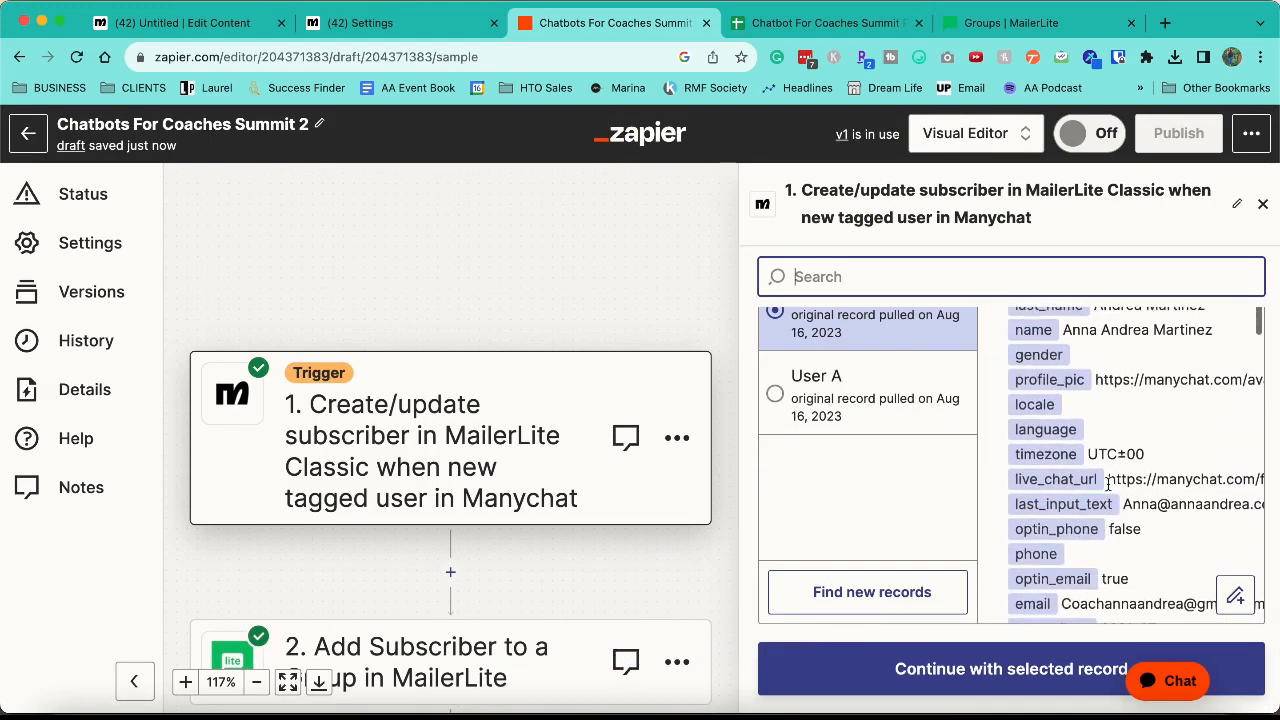
drag(1125, 506, 1141, 505)
click(1150, 505)
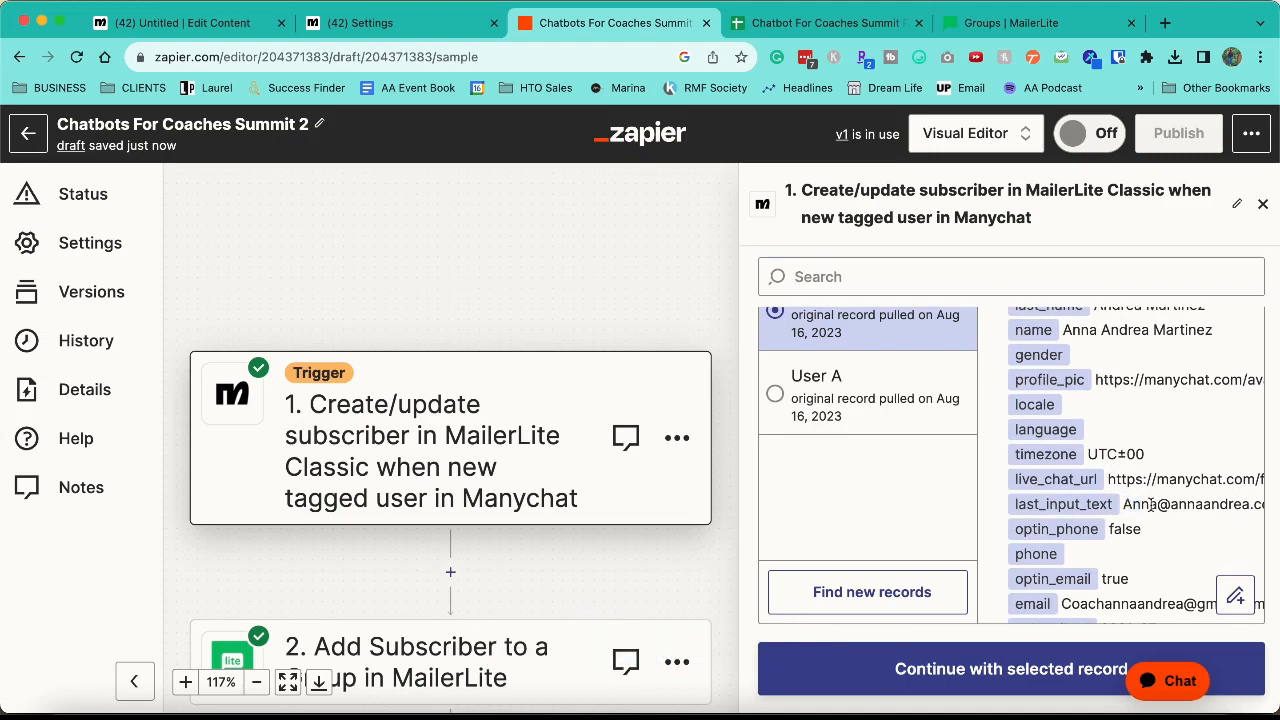
scroll(1150, 505, down, 15)
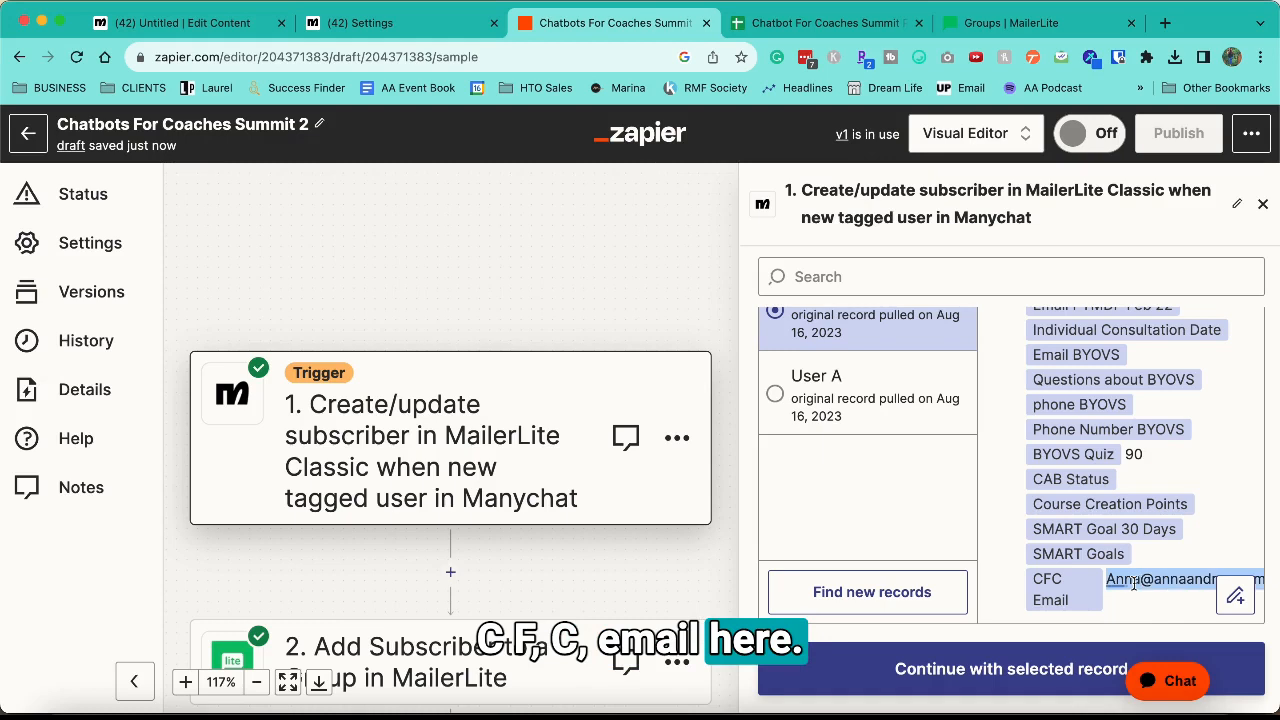
click(983, 680)
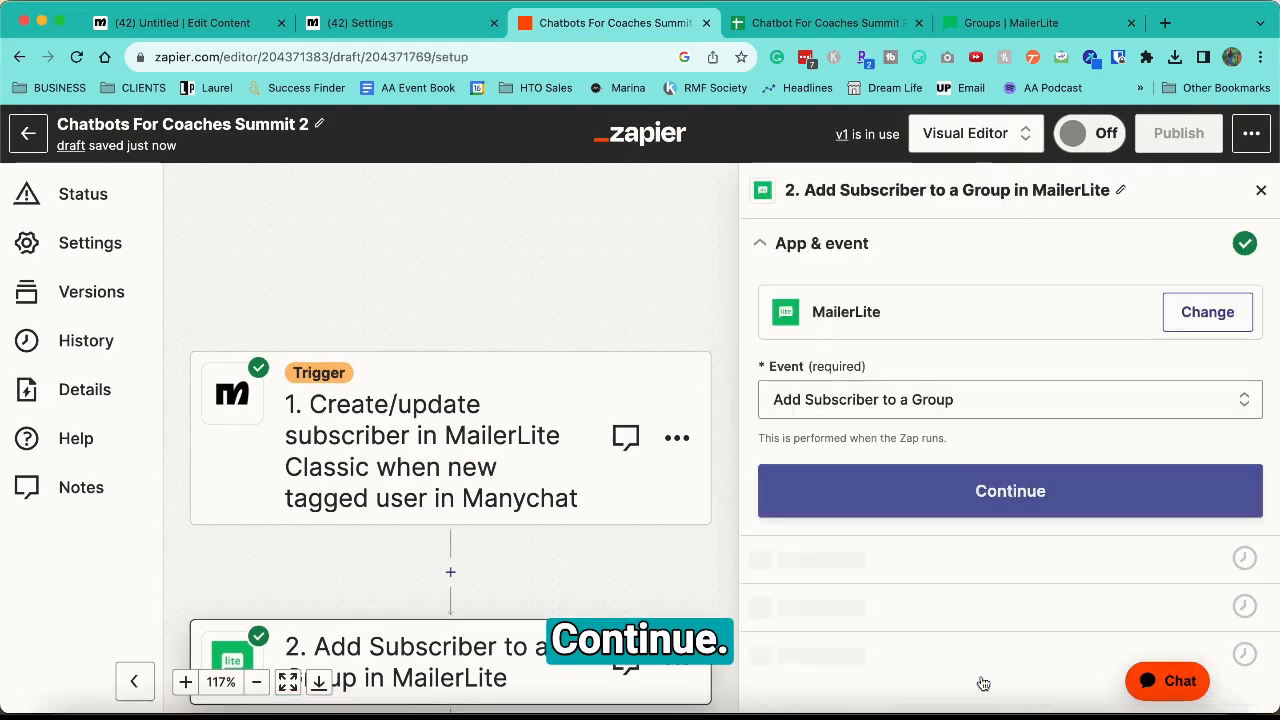
Step: Go through the MailerLite action's account, group and email settings, retest the Add Subscriber to a Group action, and turn the Zap on
click(955, 484)
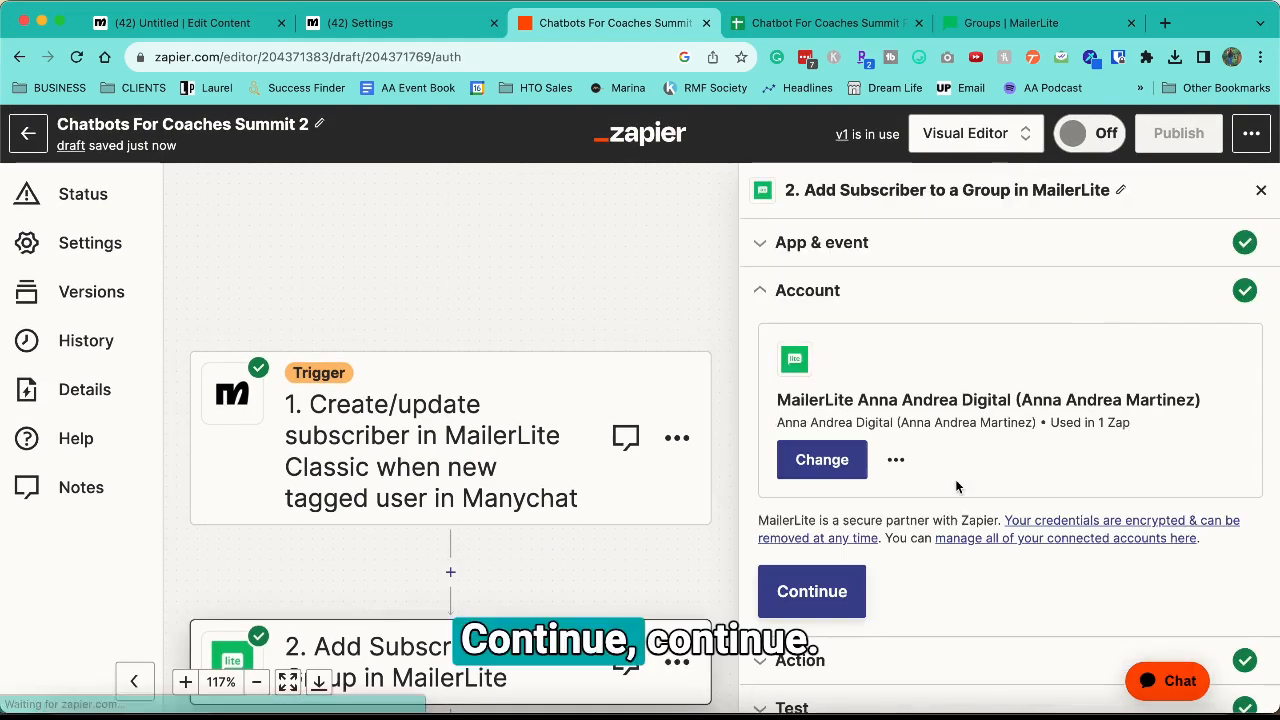
click(788, 596)
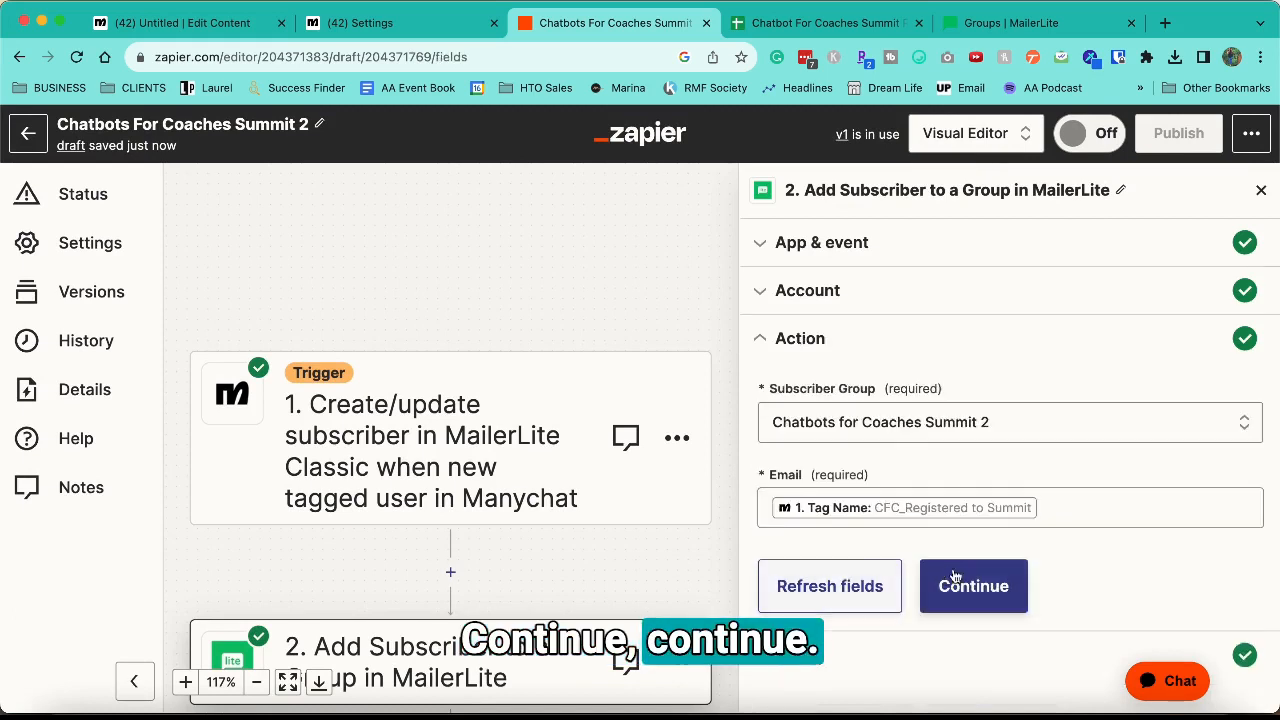
click(981, 589)
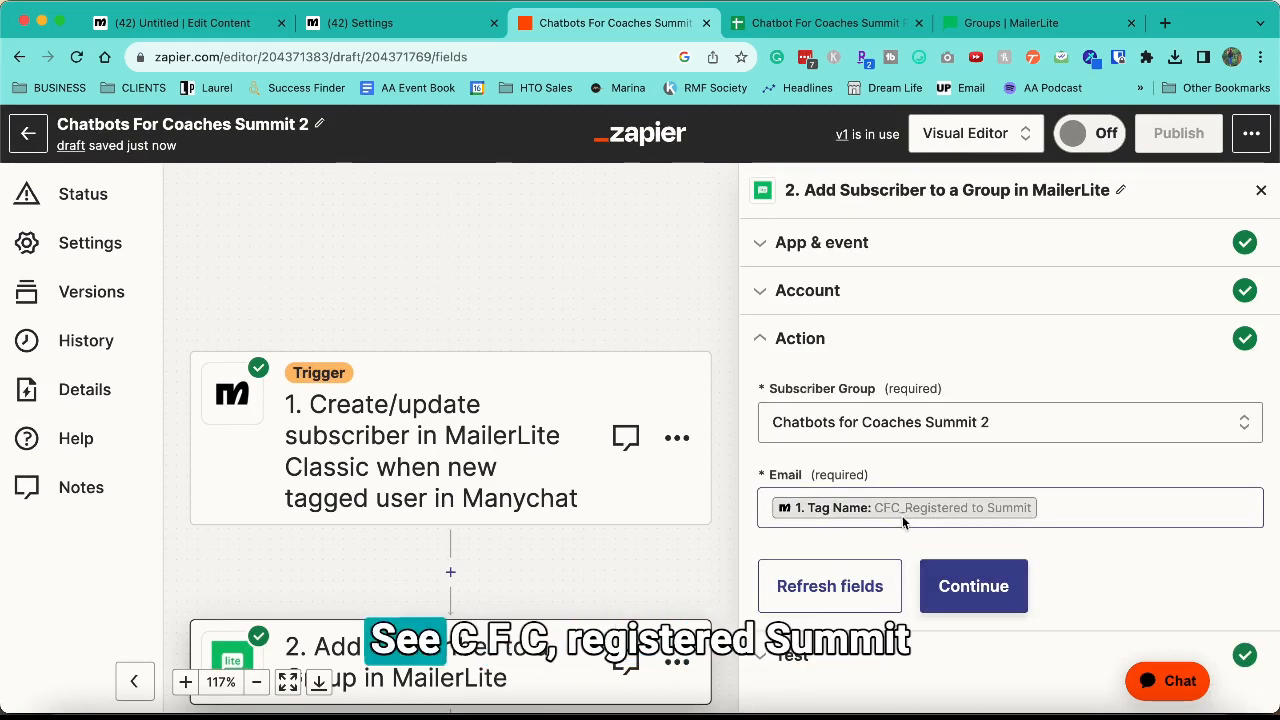
click(975, 583)
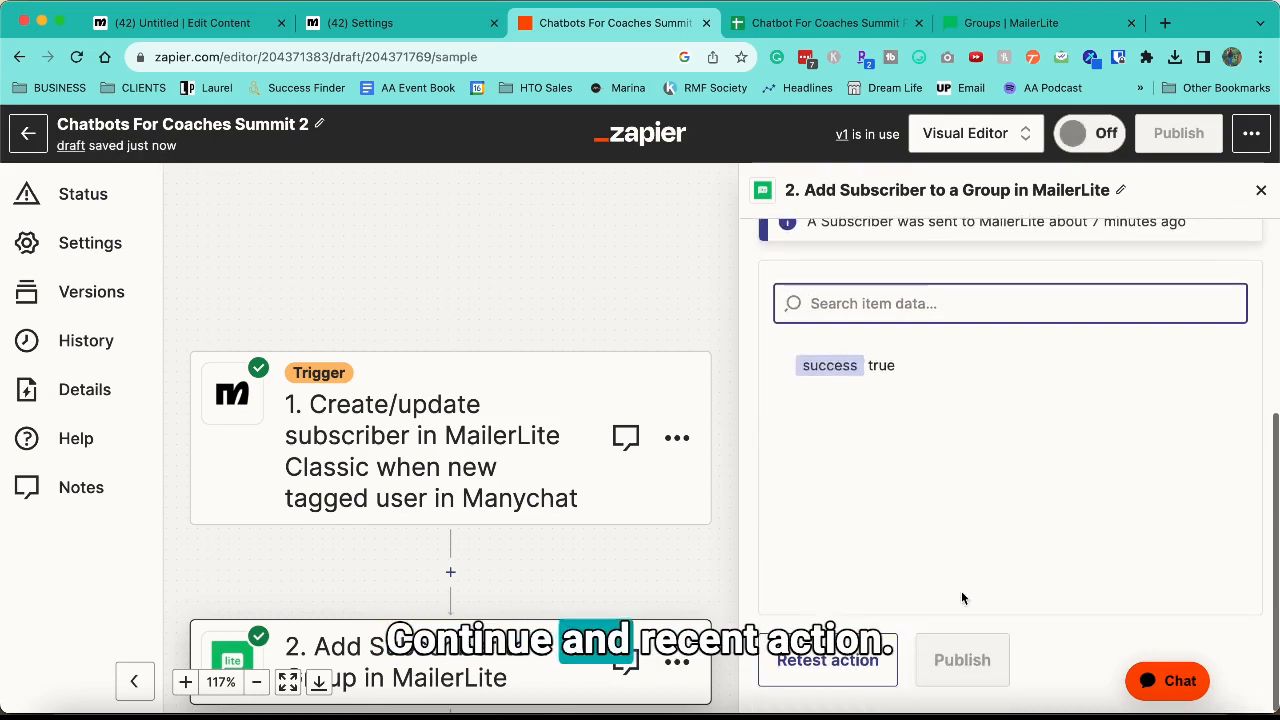
click(873, 665)
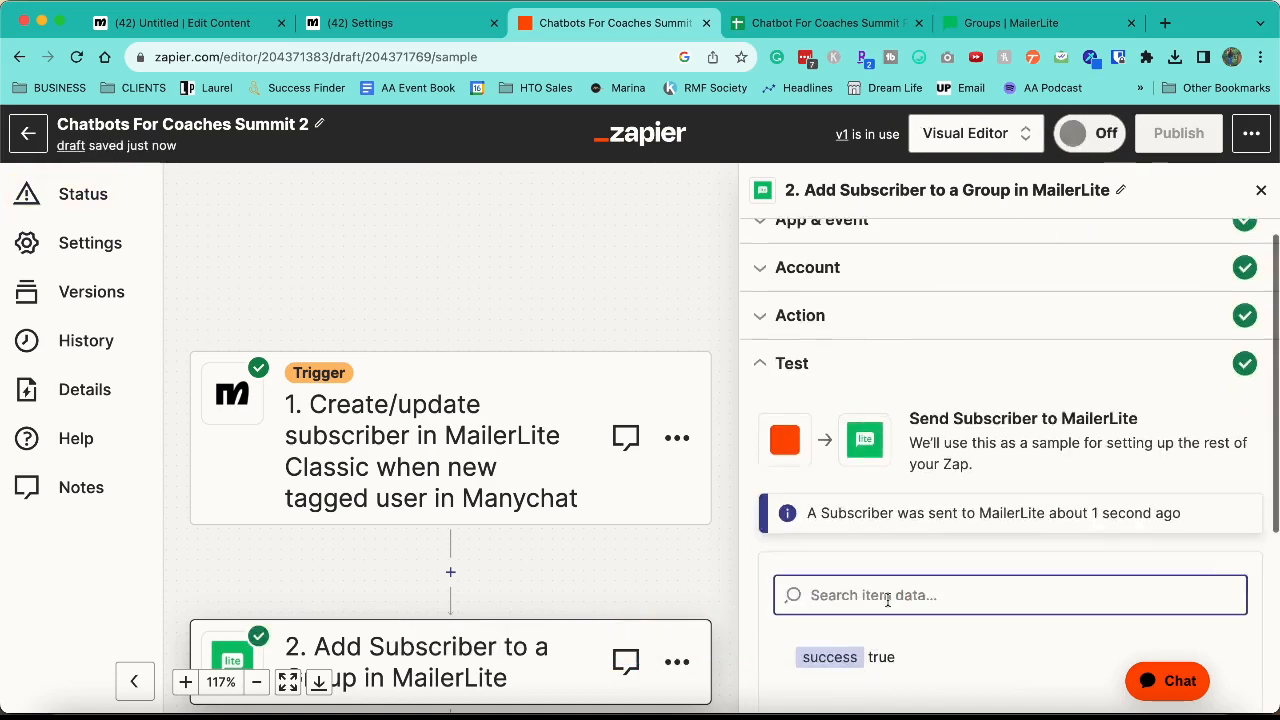
click(1088, 133)
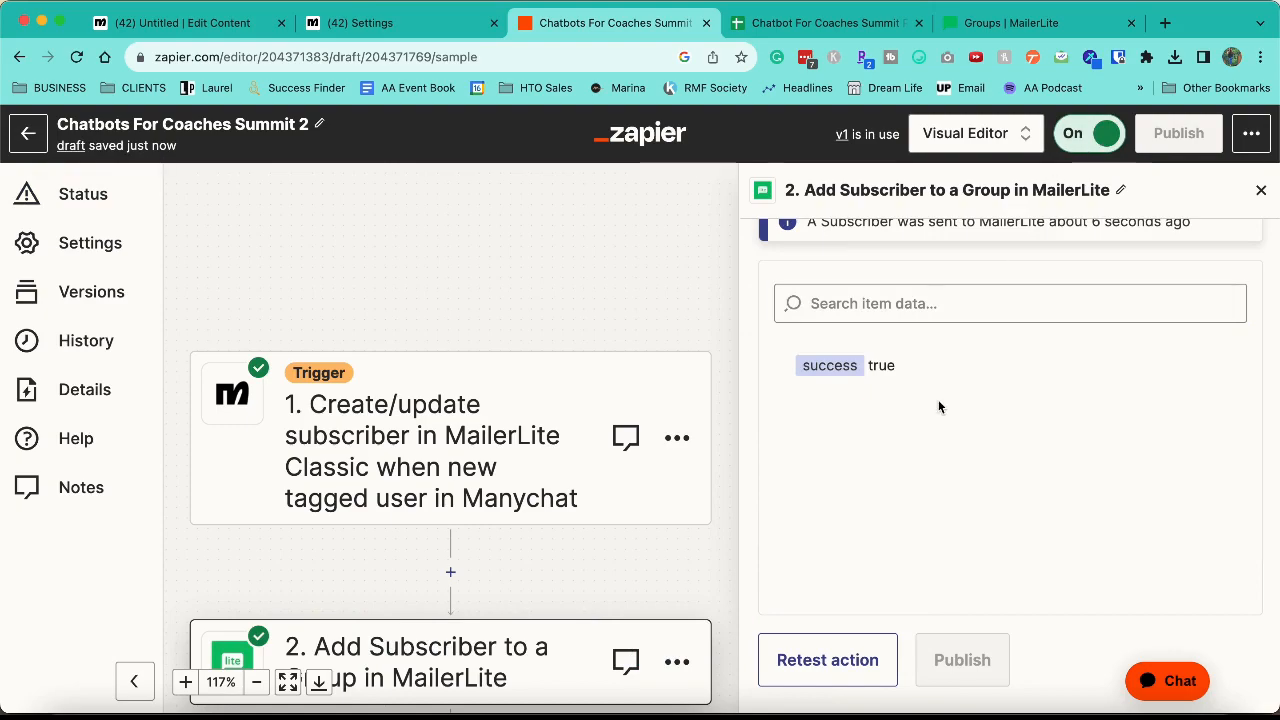
scroll(937, 406, up, 5)
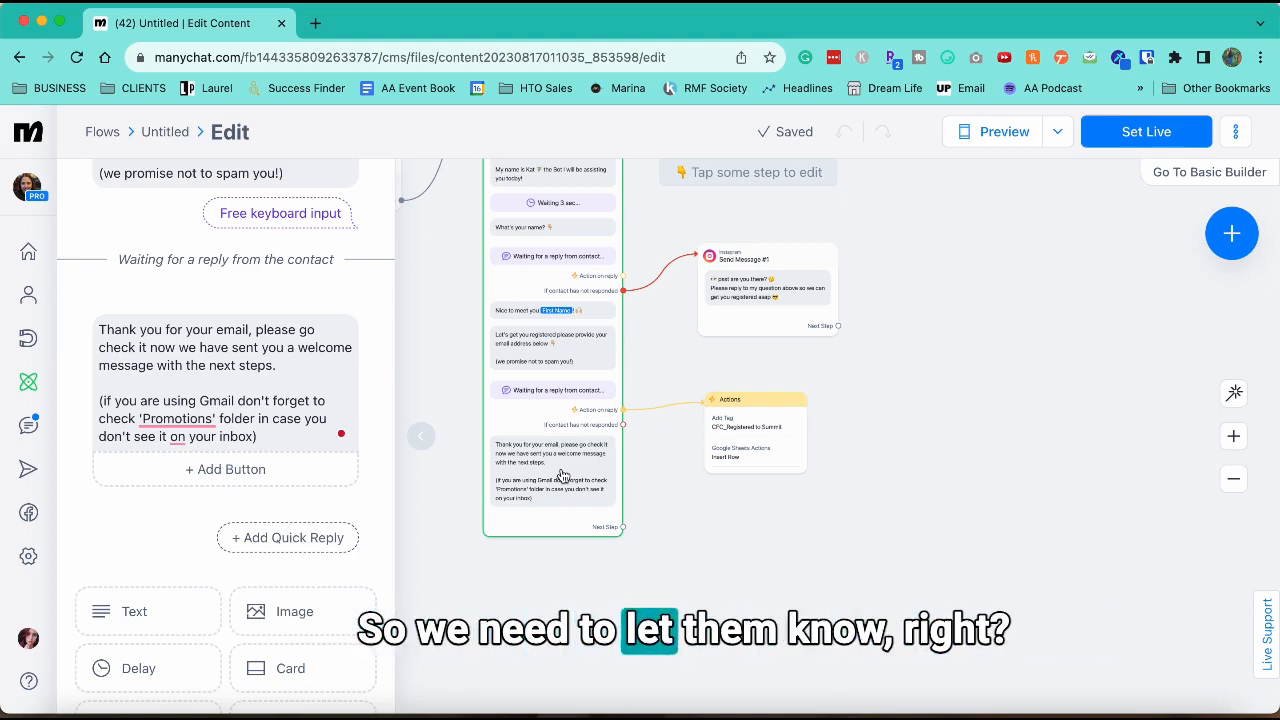
Step: Add an image block to the Manychat message and move it above the "Thank you for your email" text
scroll(214, 409, down, 2)
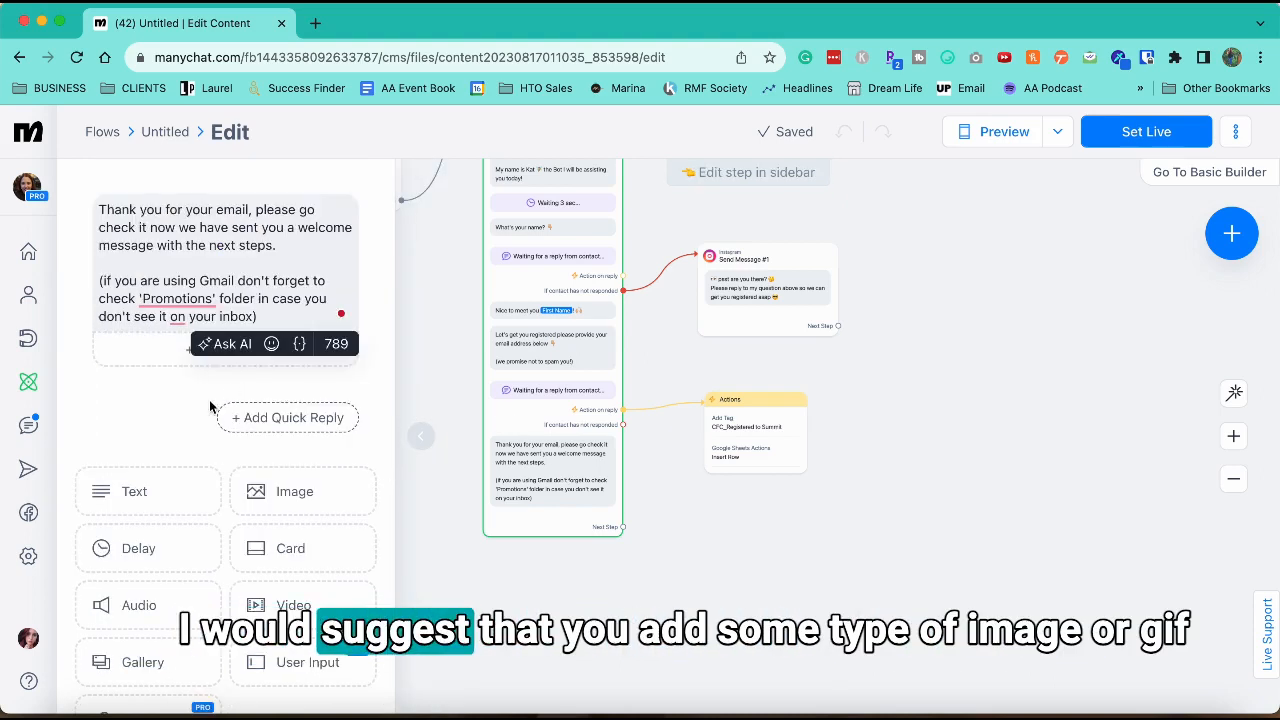
scroll(210, 406, down, 1)
scroll(210, 406, up, 2)
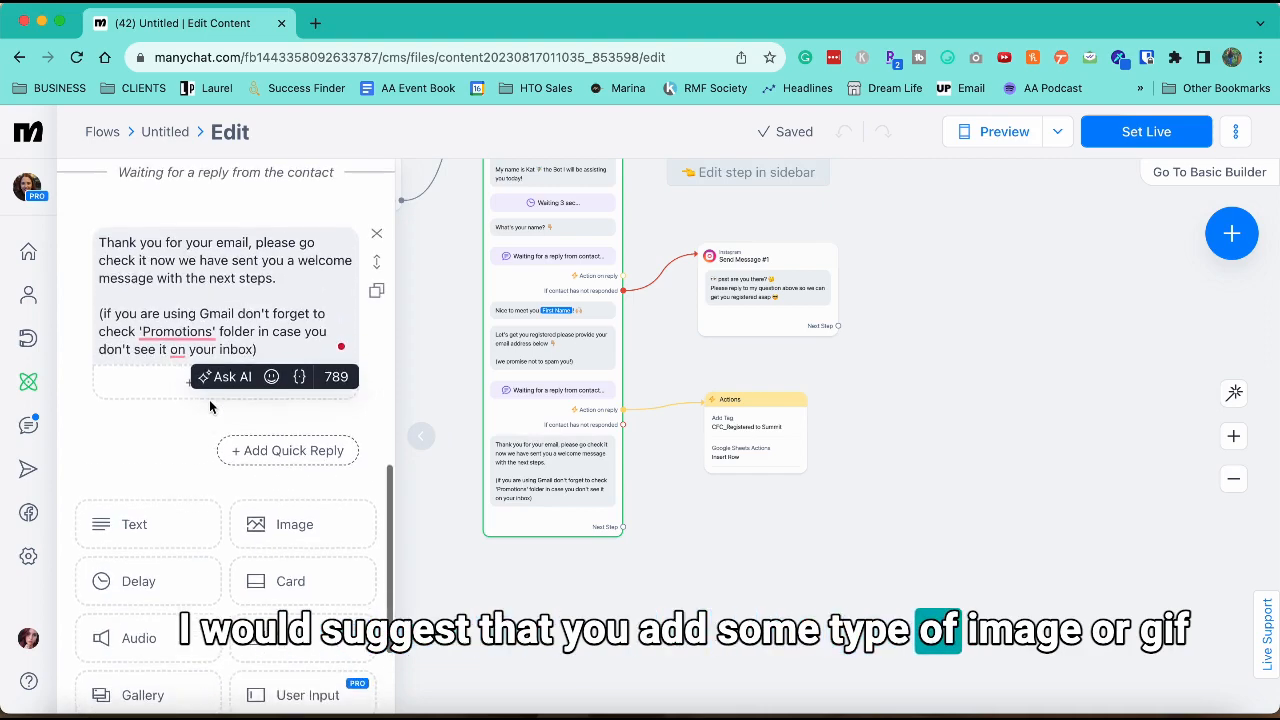
click(295, 530)
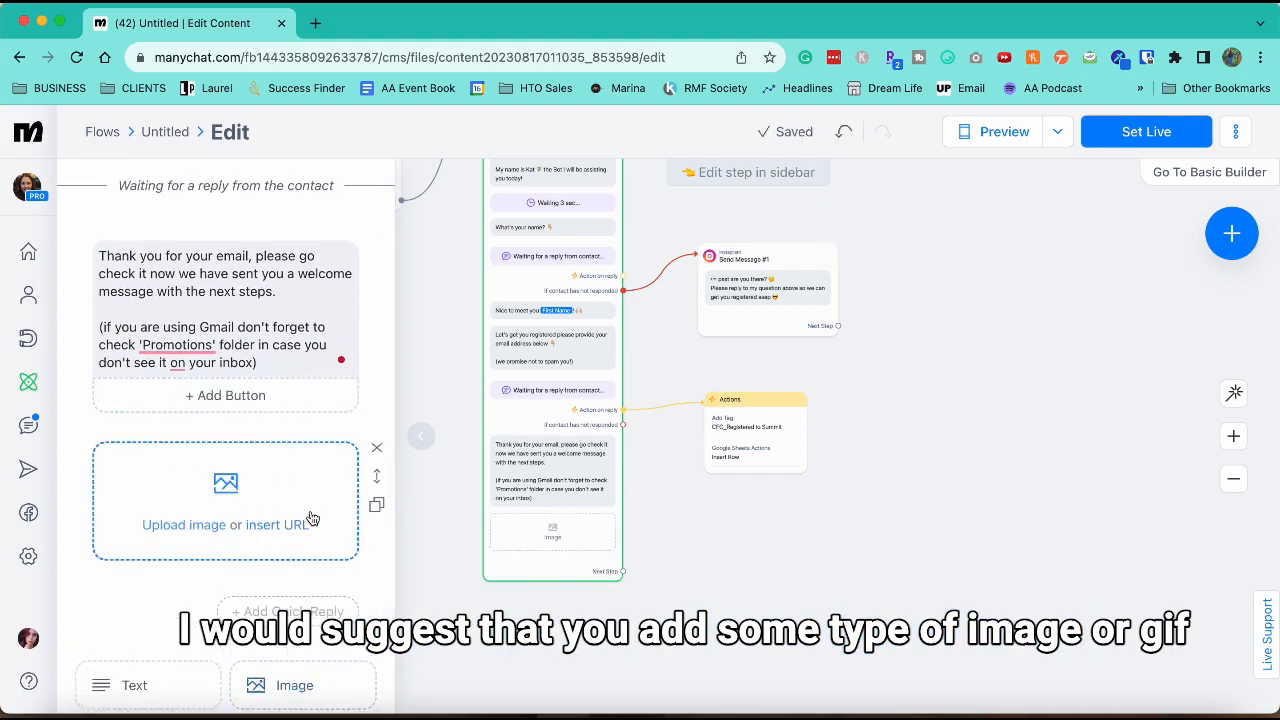
drag(376, 476, 340, 311)
Step: Search the computer's files for "gif" and upload britney clapping.gif into the empty image block
click(230, 297)
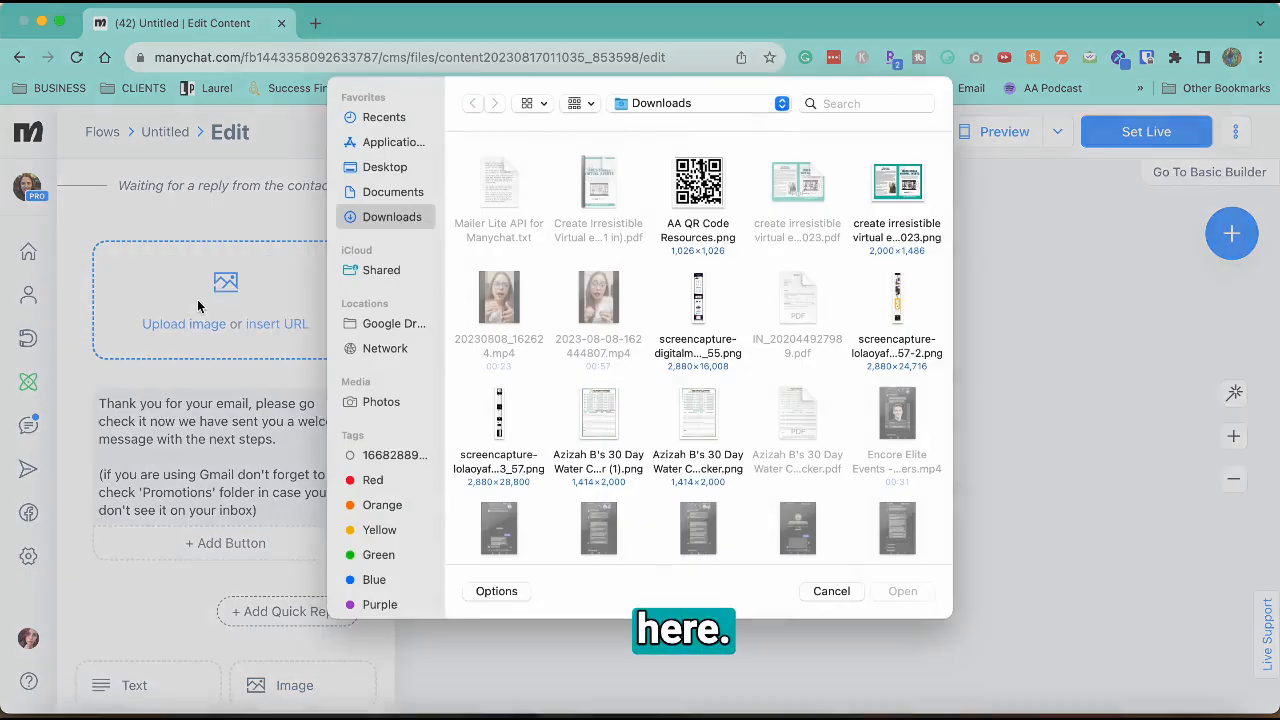
click(853, 113)
text(gif)
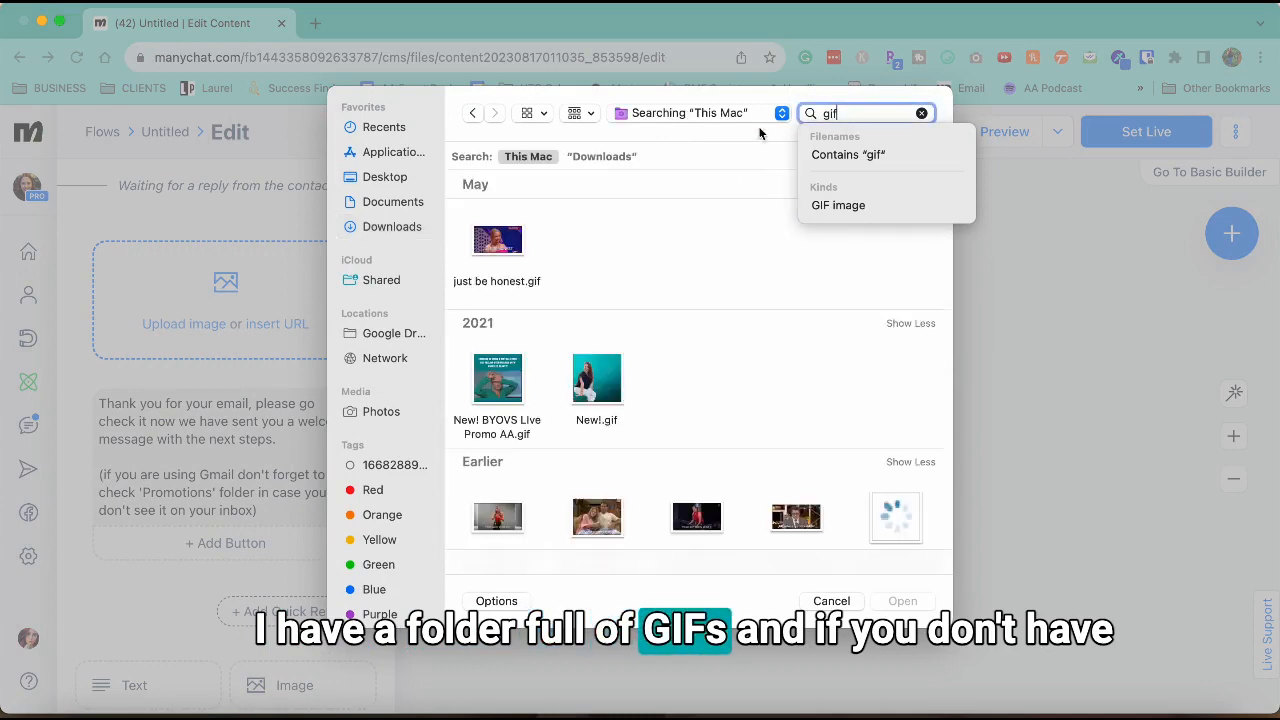
key(Return)
scroll(703, 329, down, 5)
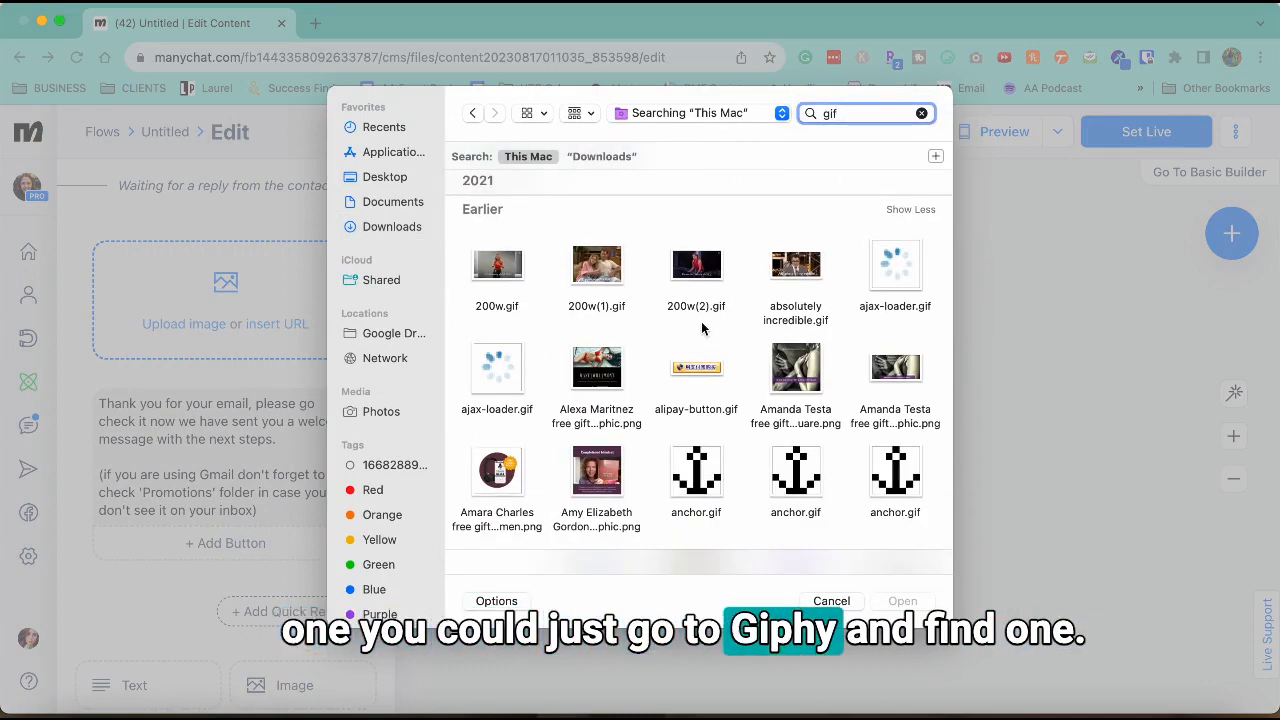
scroll(701, 321, down, 1)
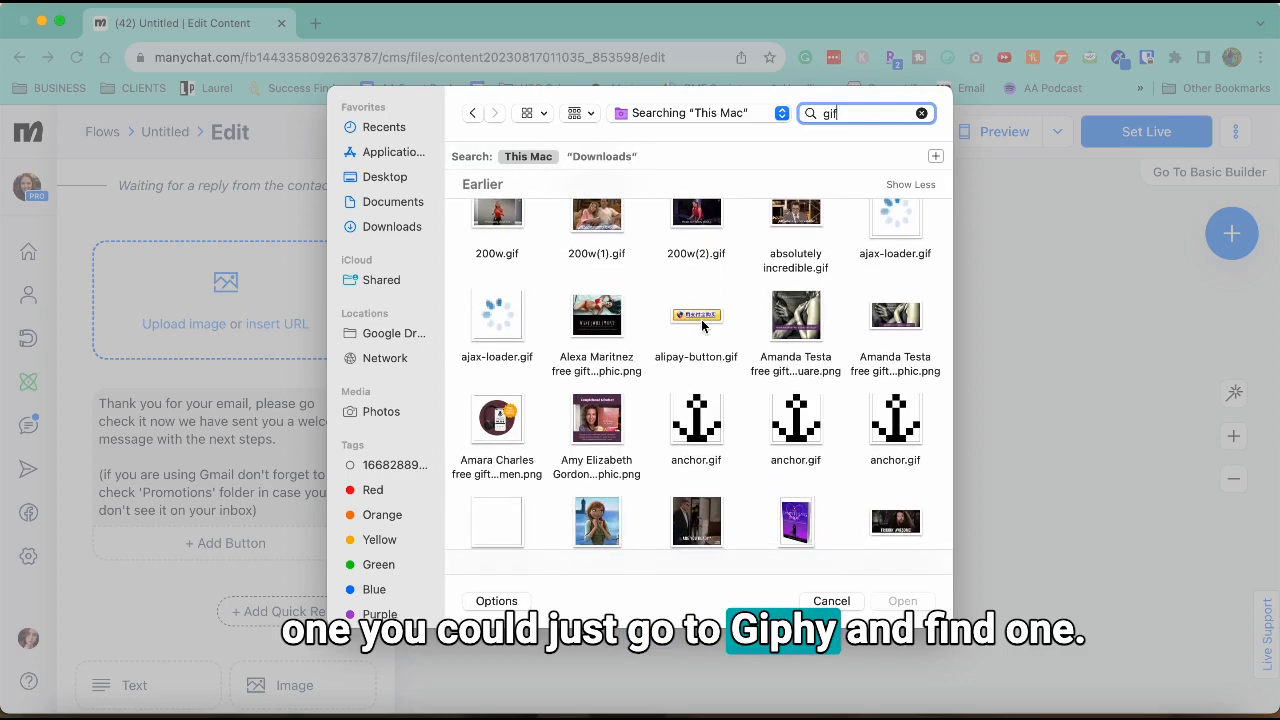
scroll(701, 319, down, 5)
scroll(755, 350, down, 3)
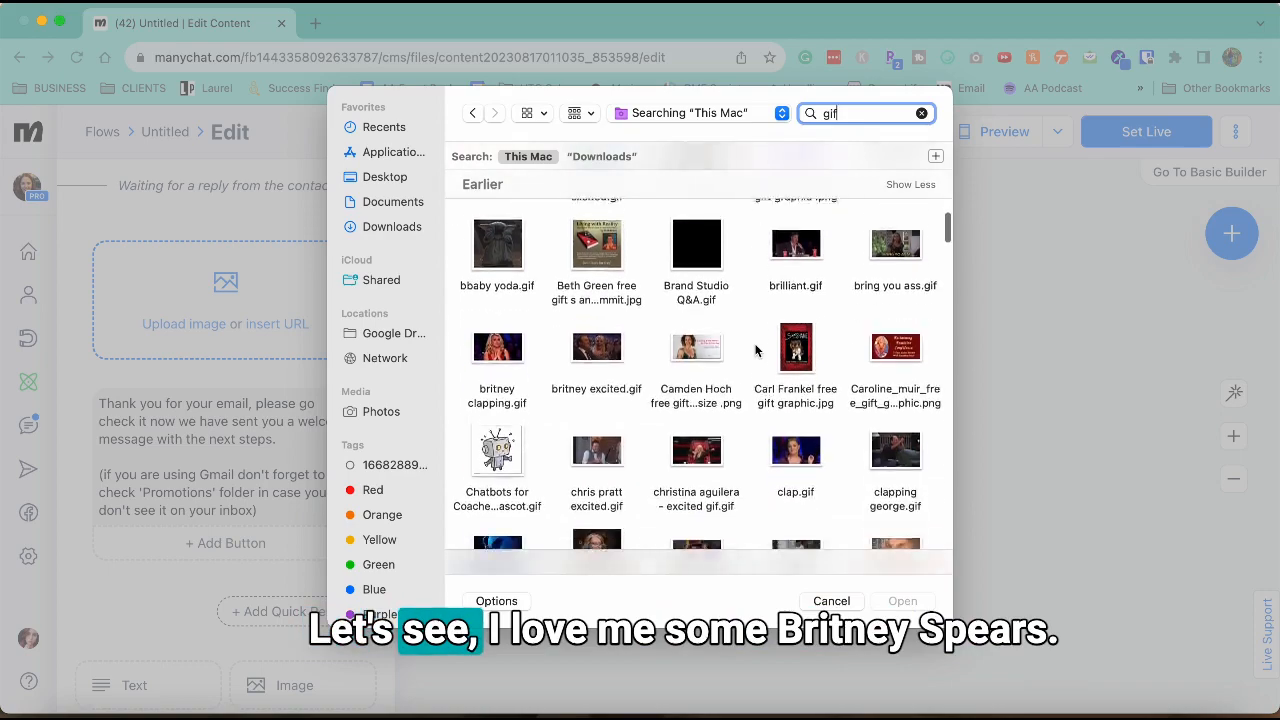
click(505, 343)
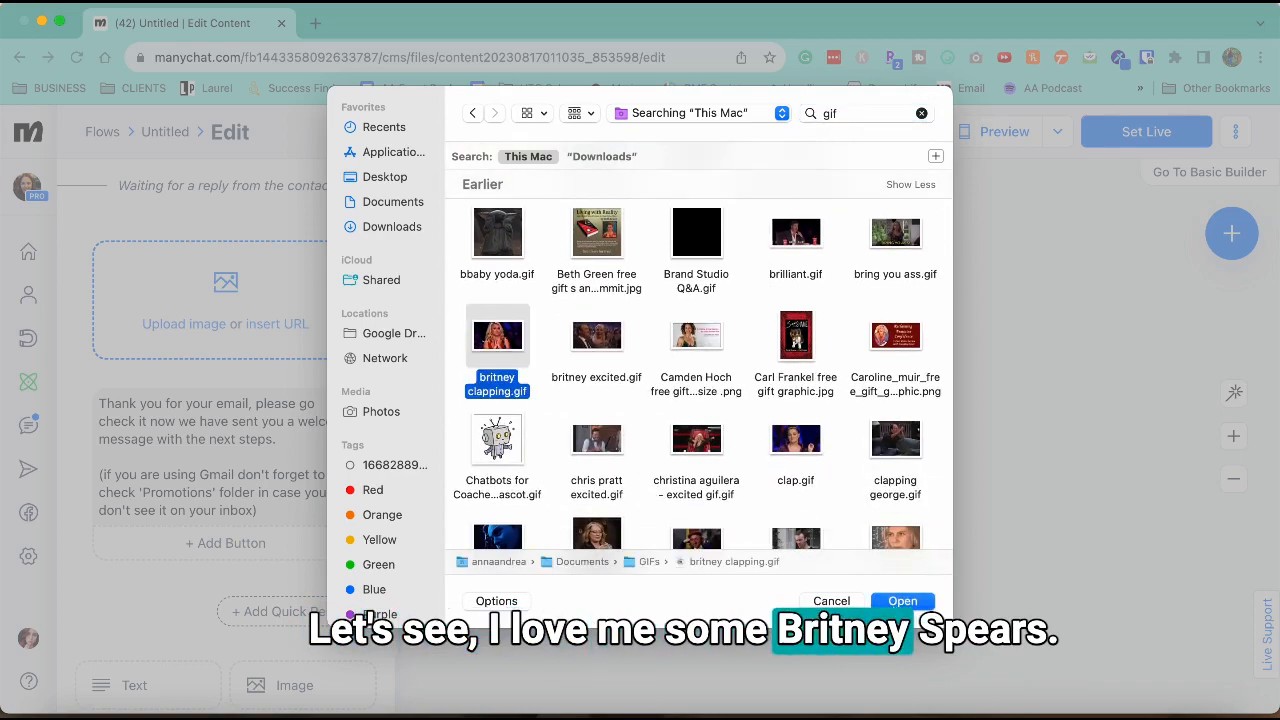
click(903, 601)
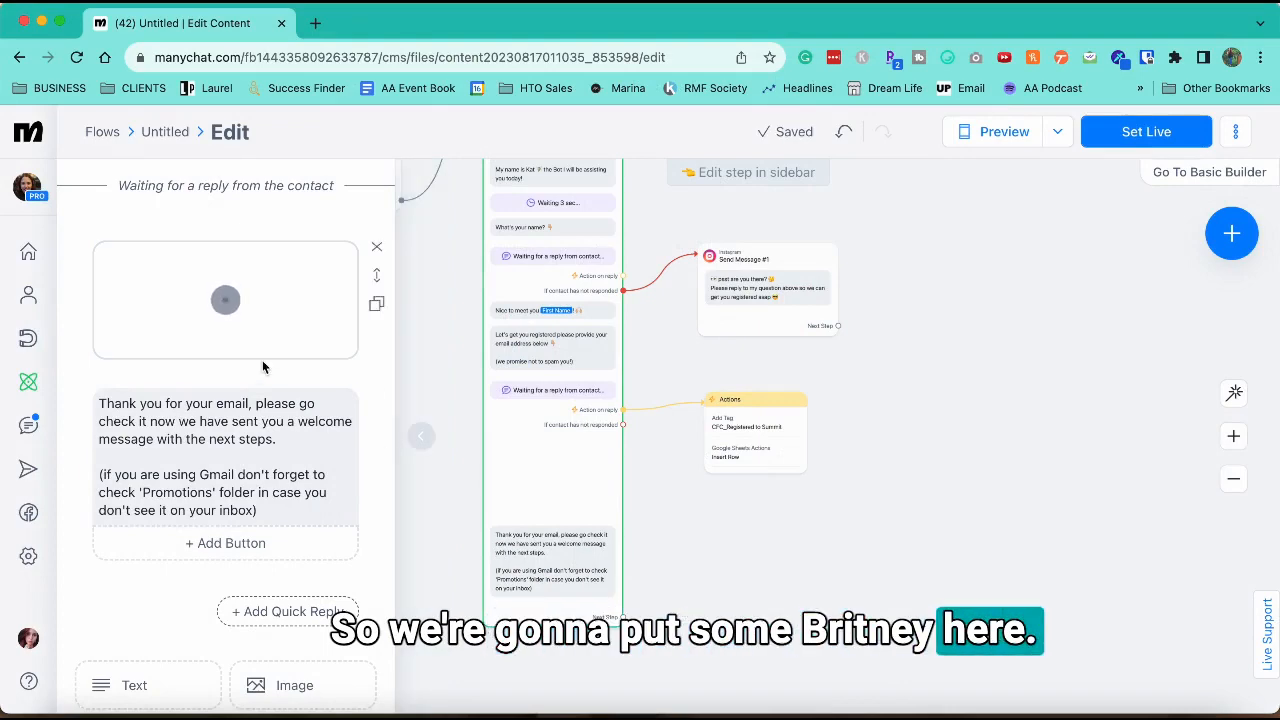
Step: Reword the opening as "Thank you for your email, you have been registered! 🥳" and start a separate paragraph with "Please go check it now"
click(290, 500)
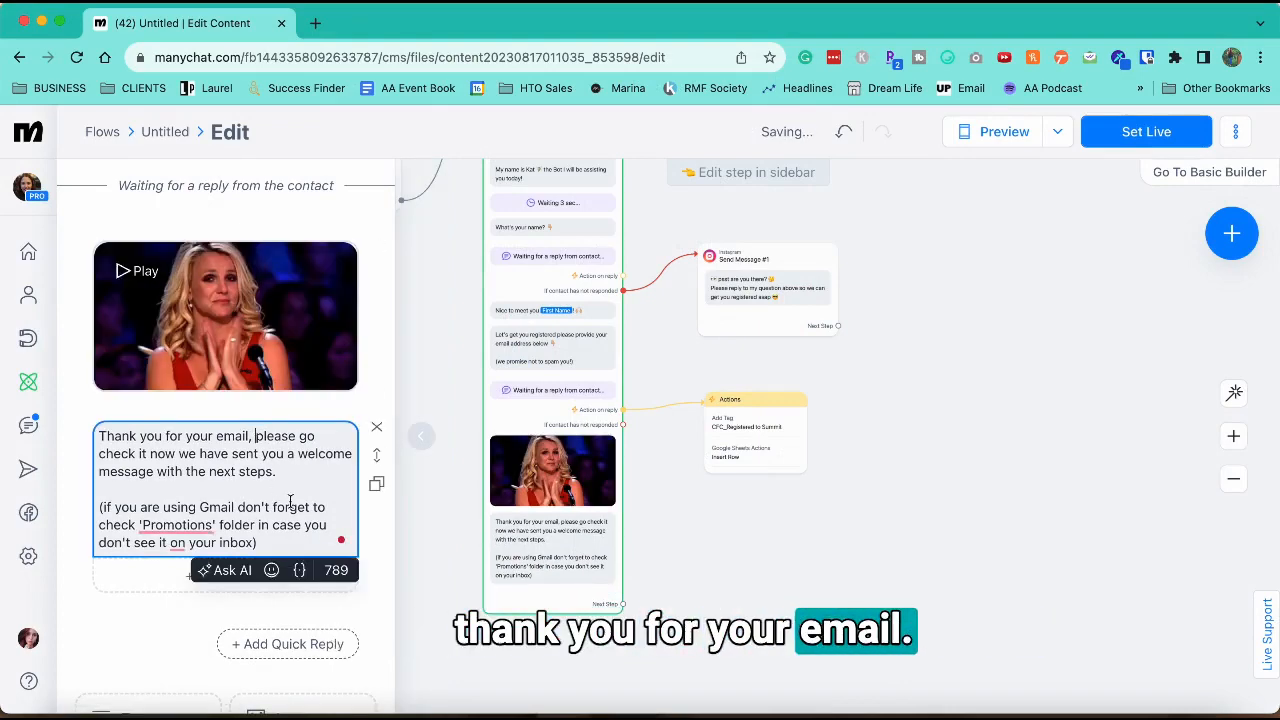
text(y)
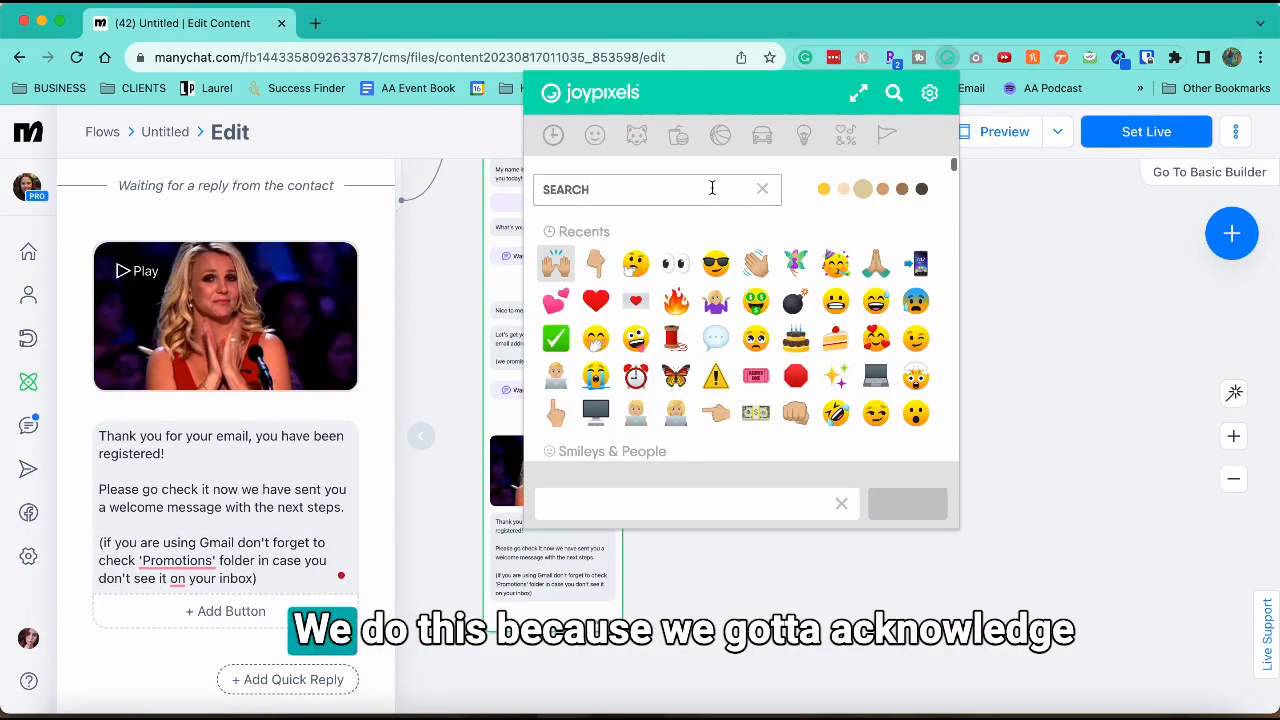
click(835, 262)
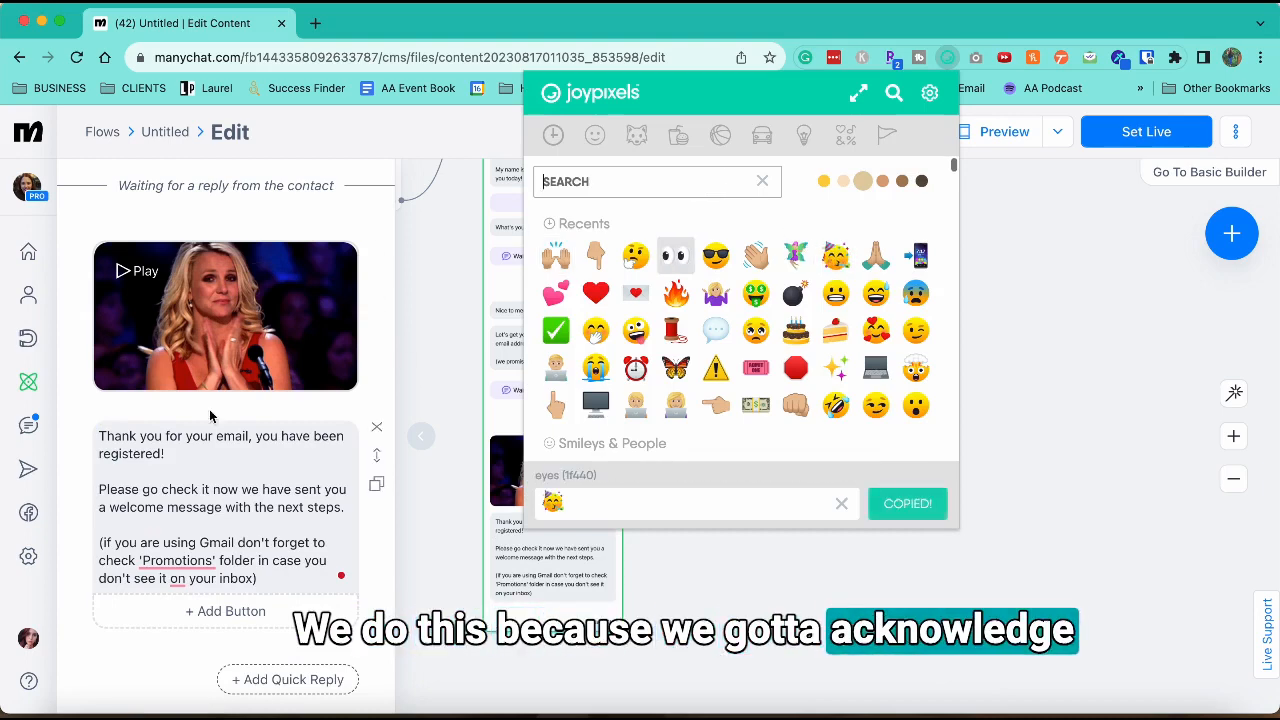
click(172, 453)
text(🥳)
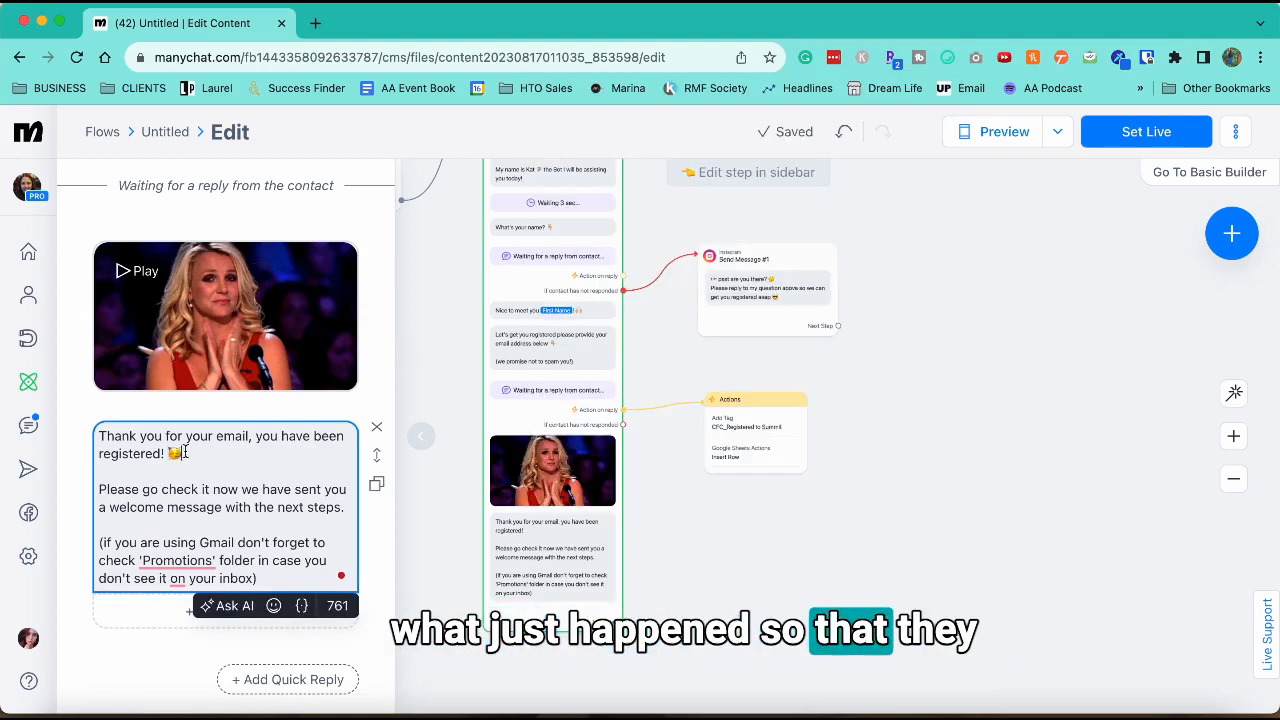
Step: Add a delay block below the registration confirmation text and set its waiting time to 8 seconds
scroll(185, 455, down, 4)
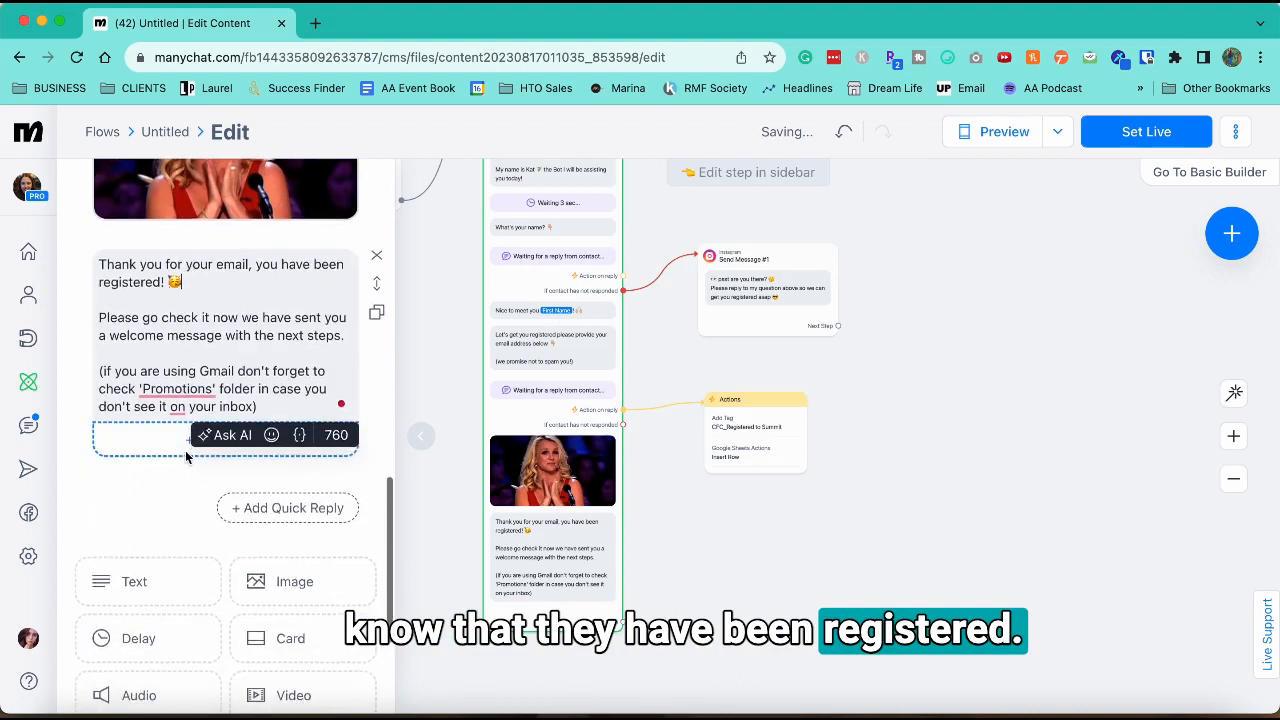
scroll(186, 457, down, 1)
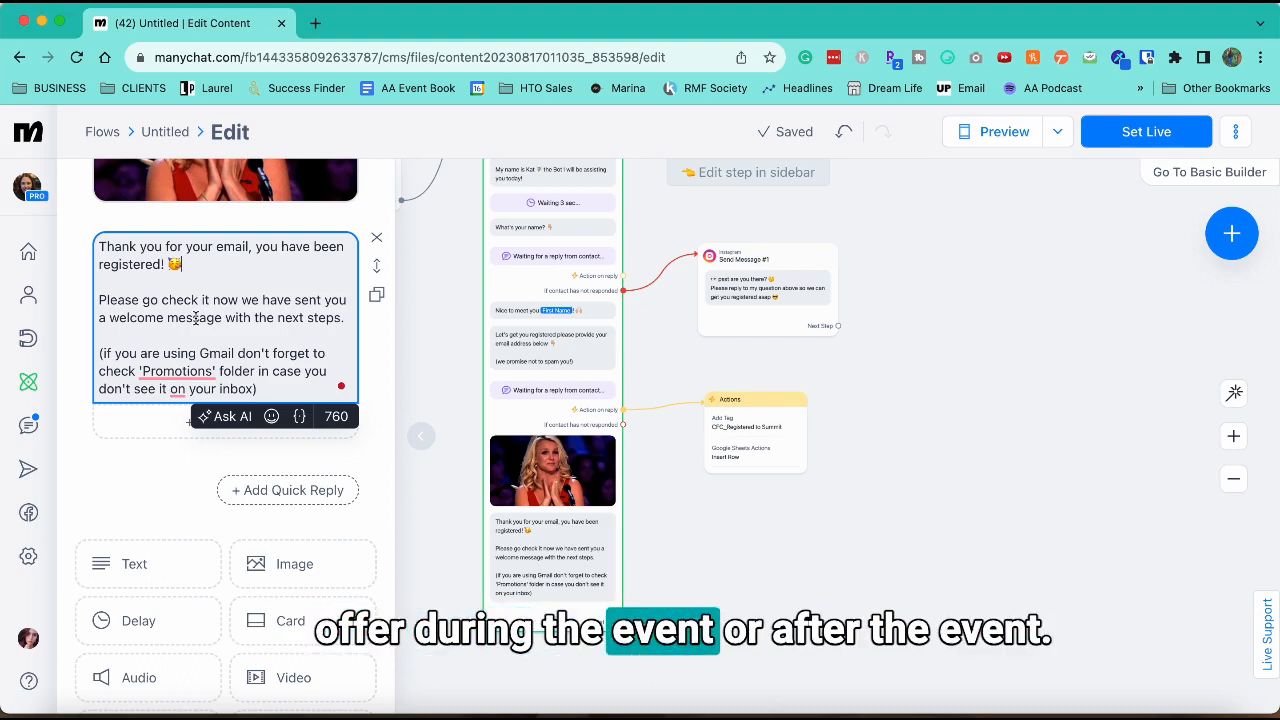
click(146, 490)
scroll(146, 492, down, 2)
click(131, 508)
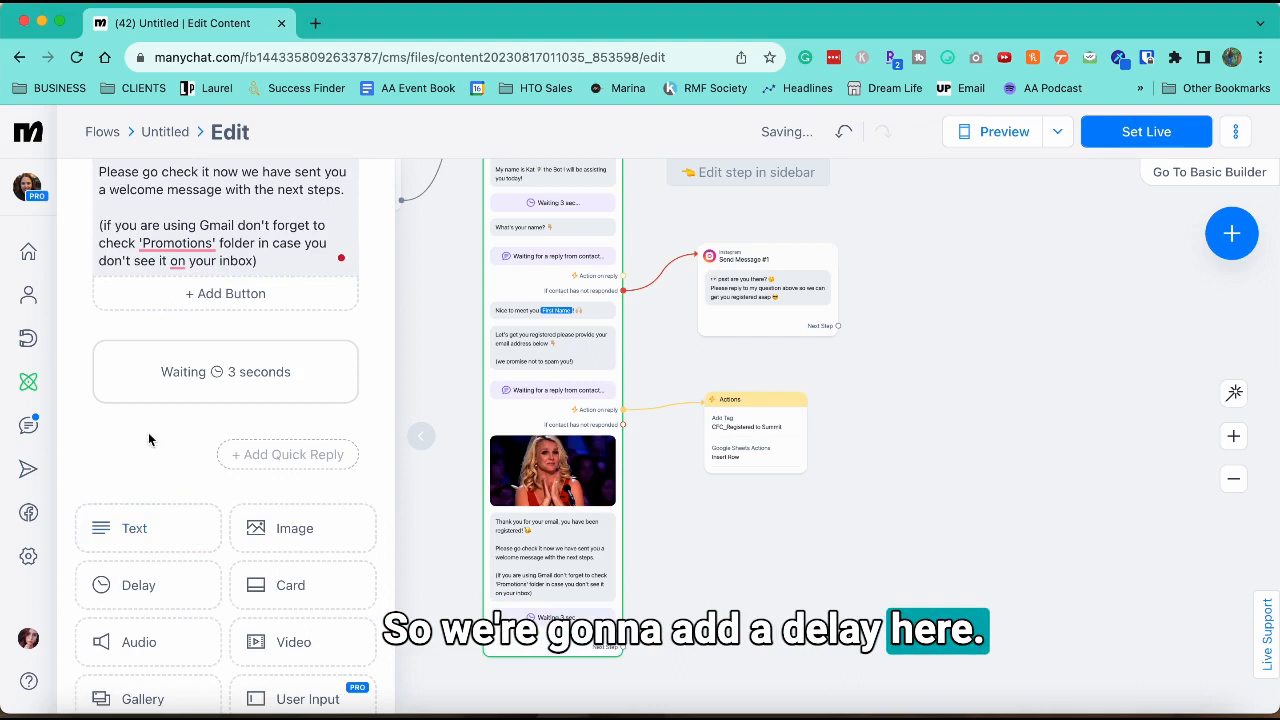
click(228, 372)
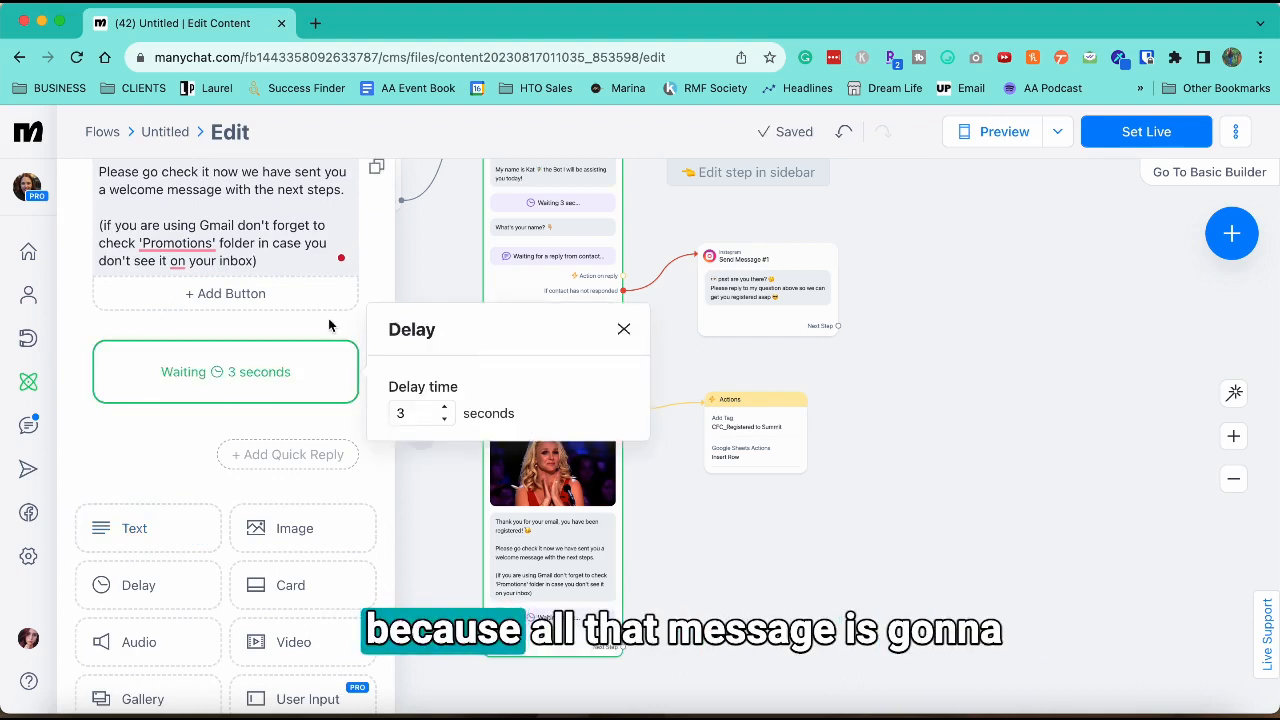
double_click(400, 414)
text(8)
click(178, 456)
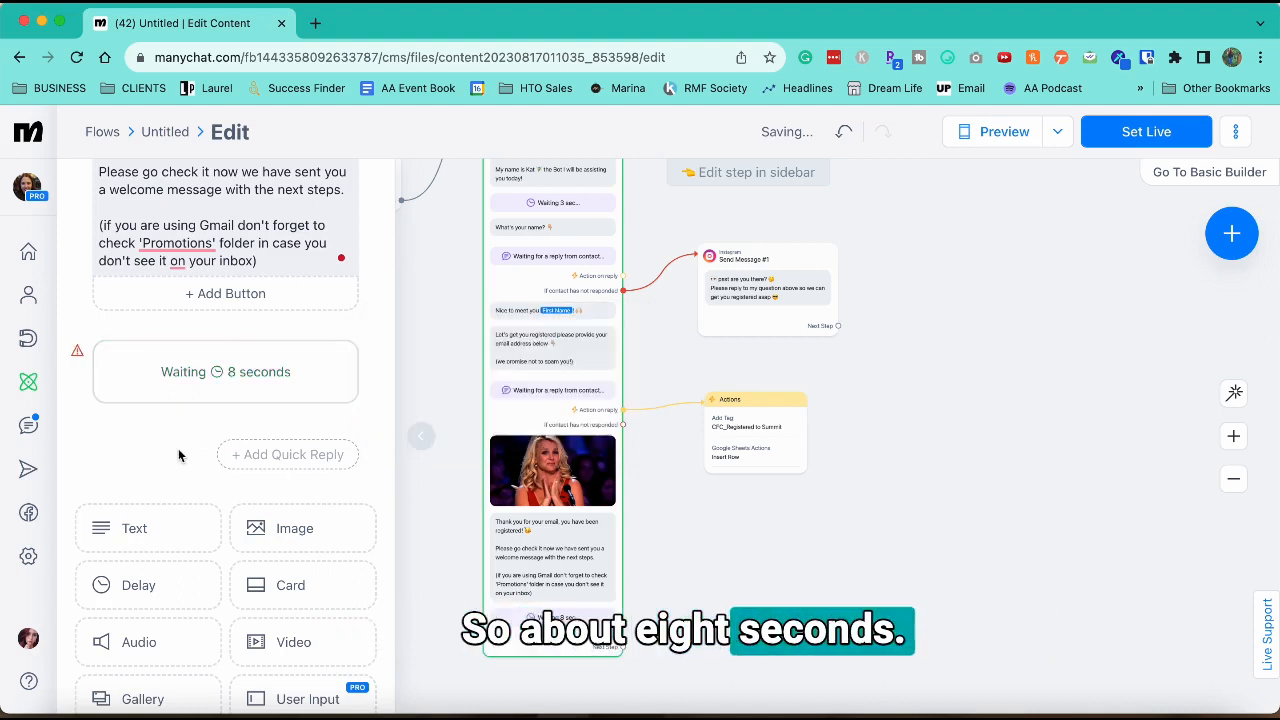
Step: Add a text block reading "To take full advantage of the event we have a special VIP ticket that you can get for only $47!"
scroll(178, 456, down, 3)
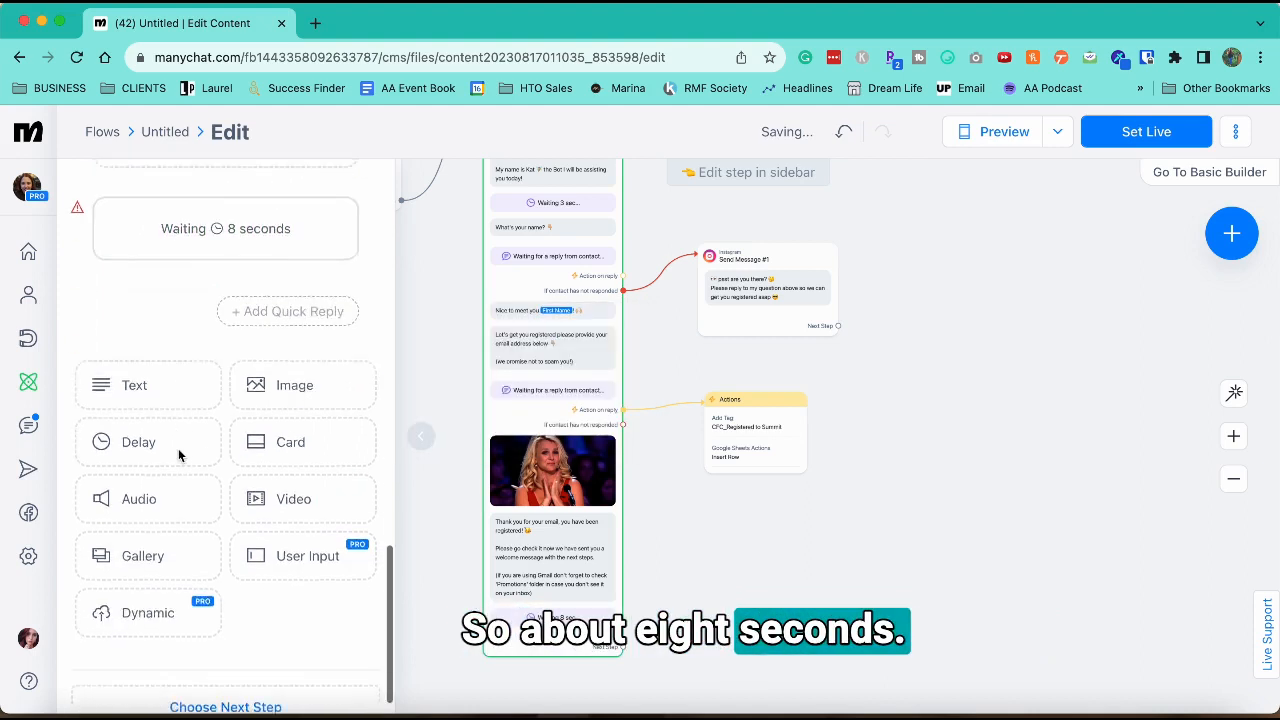
click(160, 366)
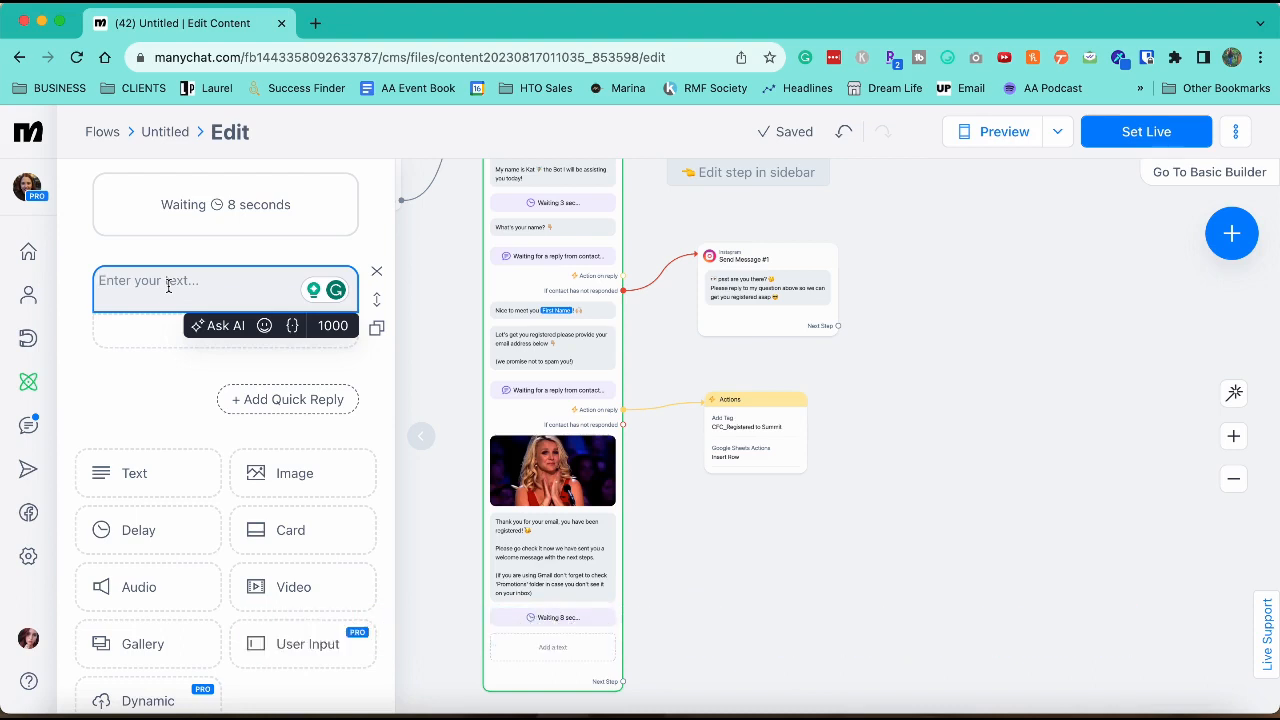
text(To take ad)
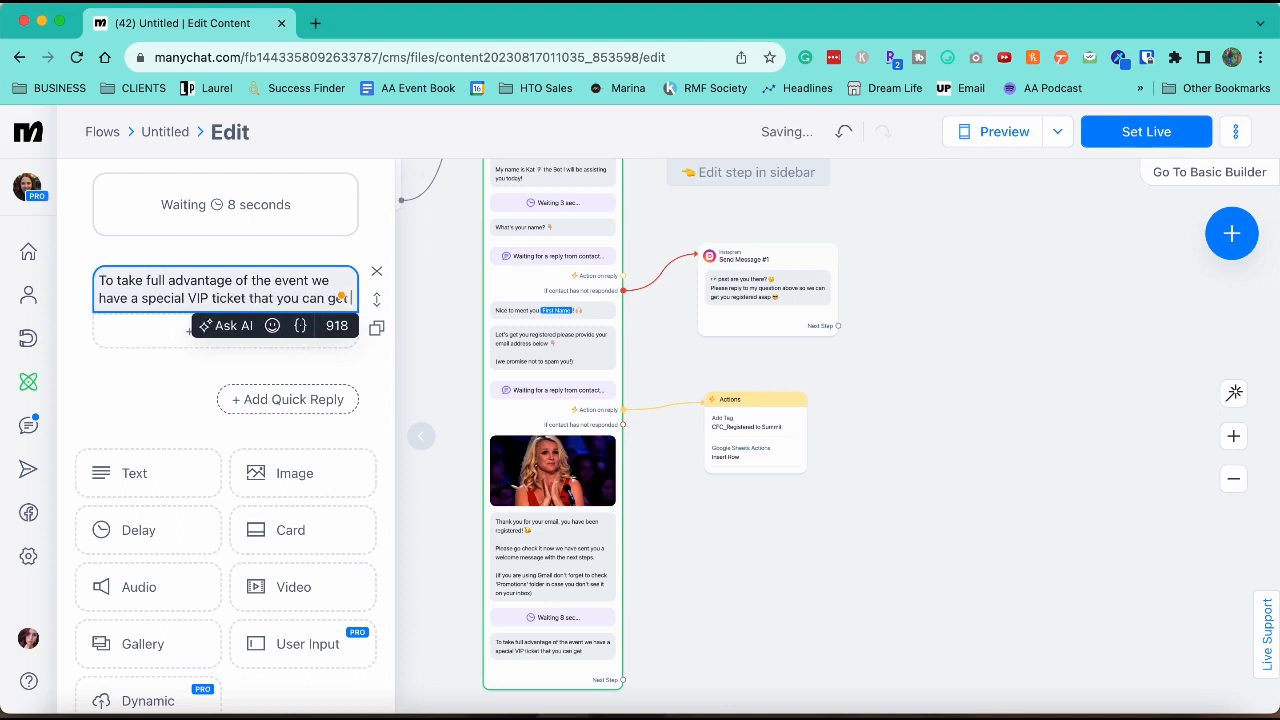
text(for)
key(Return)
key(Return)
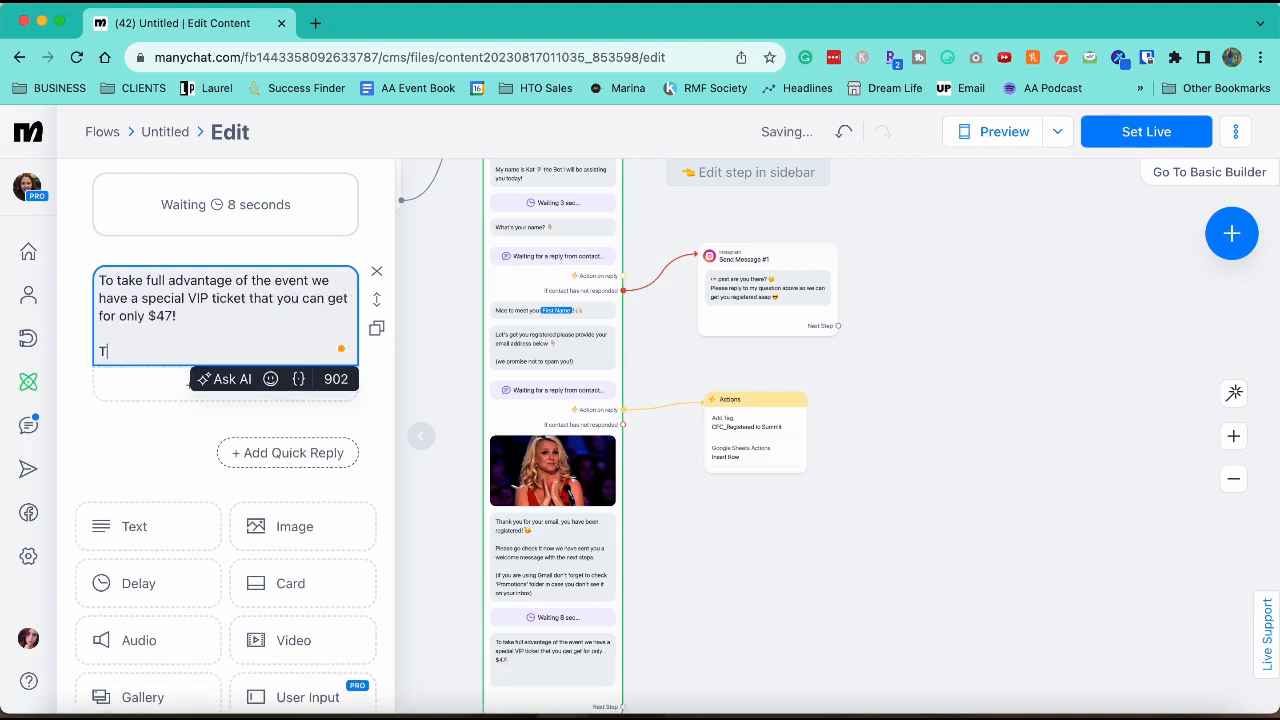
Step: Add a second paragraph: "This ticket 🎟️ will give you access to special networking events with the speakers AND a lot of very cool bonuses!"
click(947, 57)
click(180, 350)
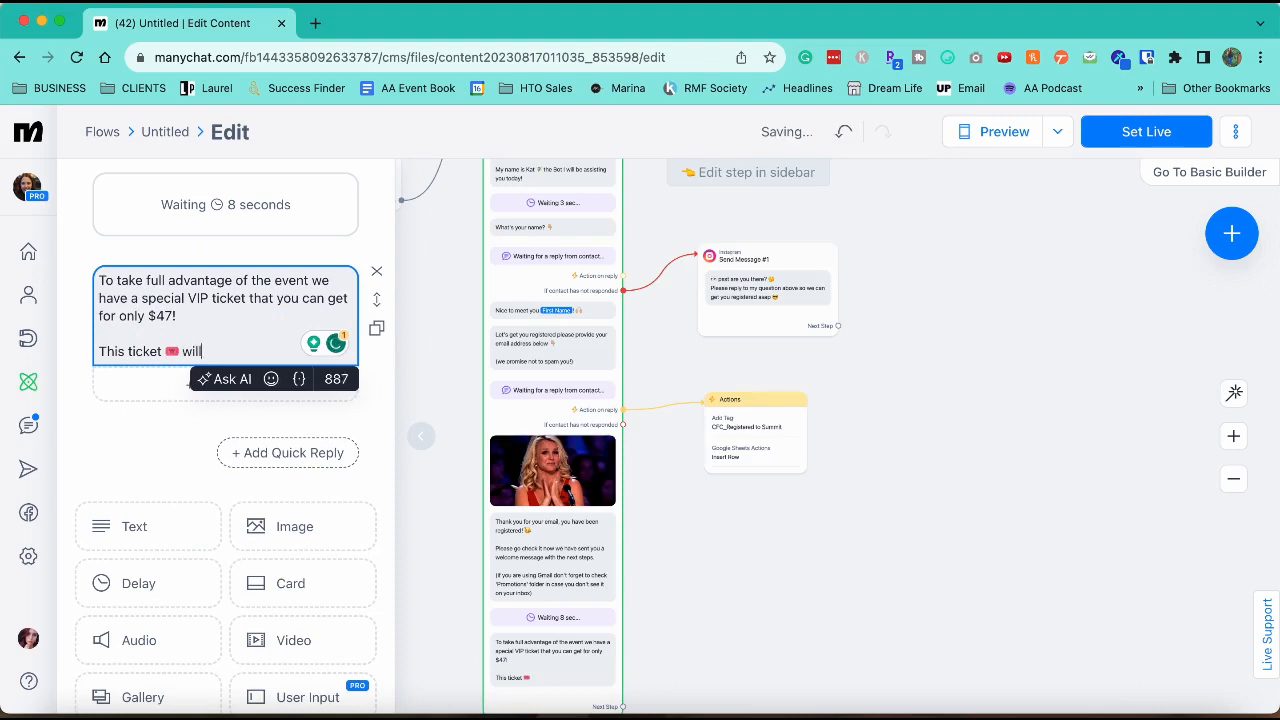
text(special Networking events)
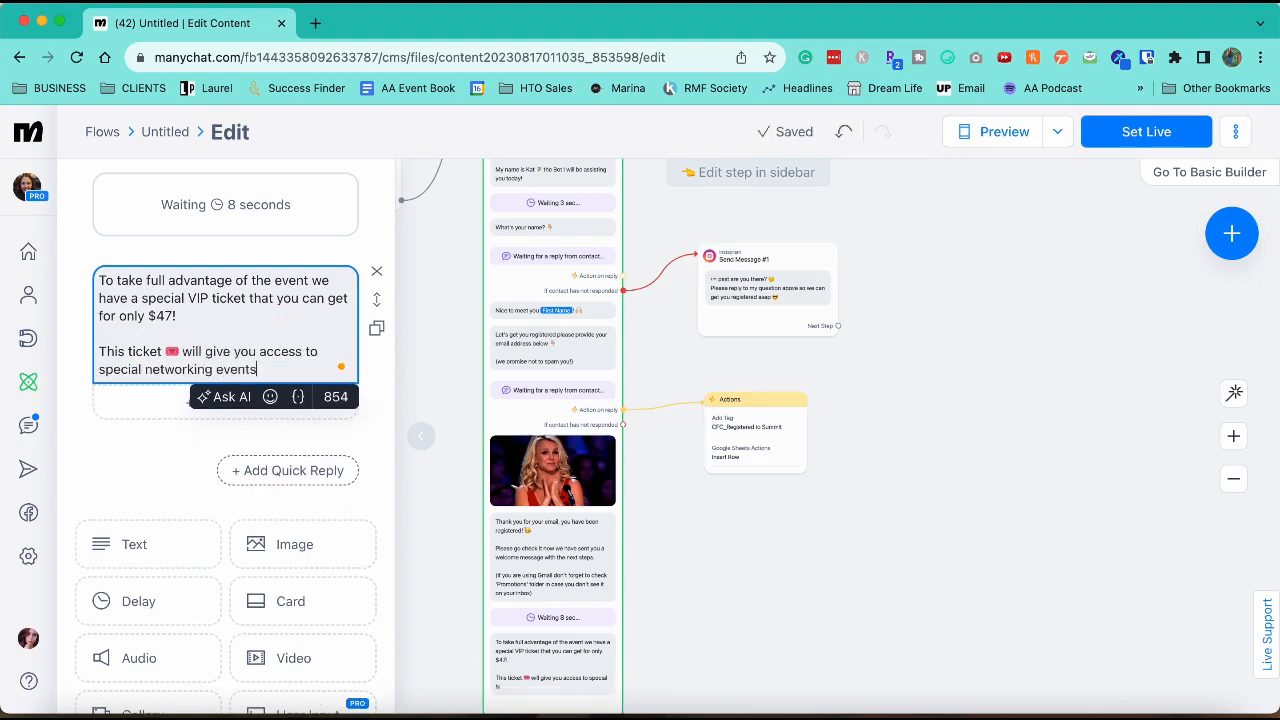
text( with the speakers AND a lot of very cool bonuses!)
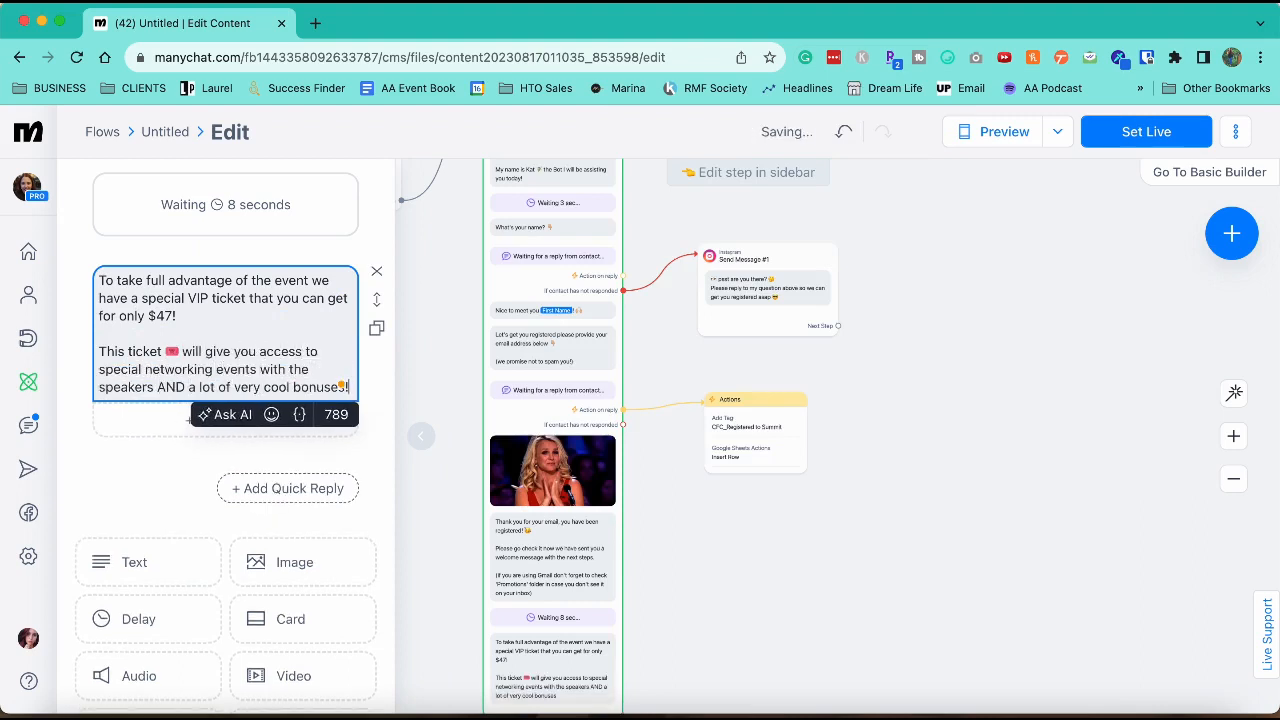
Step: Add two quick replies below the VIP ticket text, "Tell Me More!" and "Shut Up Take My $"
click(255, 497)
text(Tell Me More!)
key(Return)
text(Shut Up Take My $)
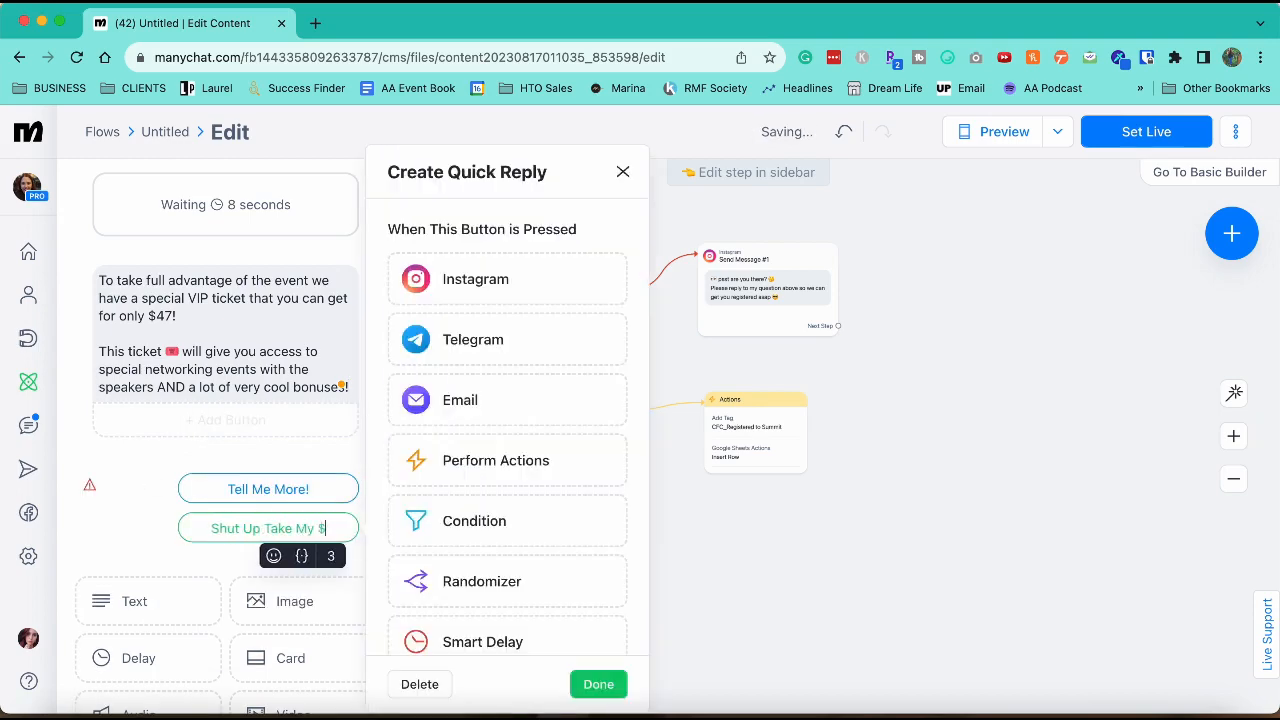
click(148, 527)
click(284, 489)
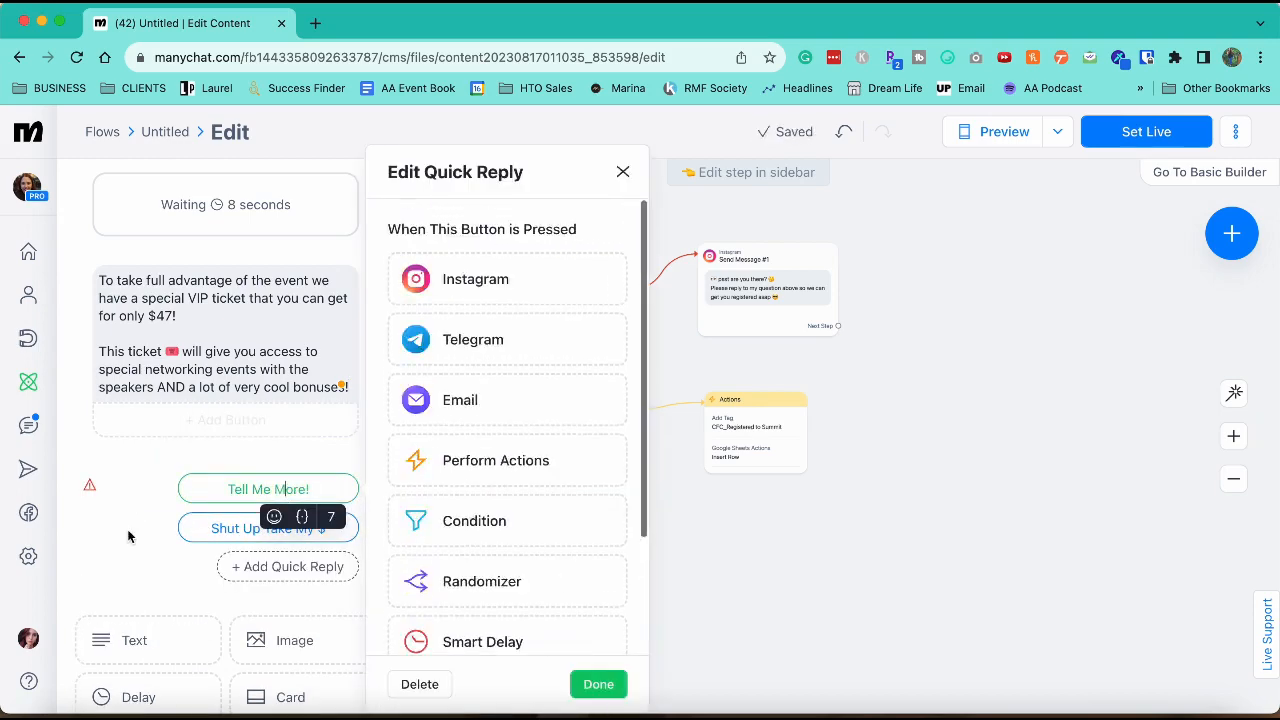
click(123, 530)
scroll(130, 505, down, 1)
mouse_move(144, 395)
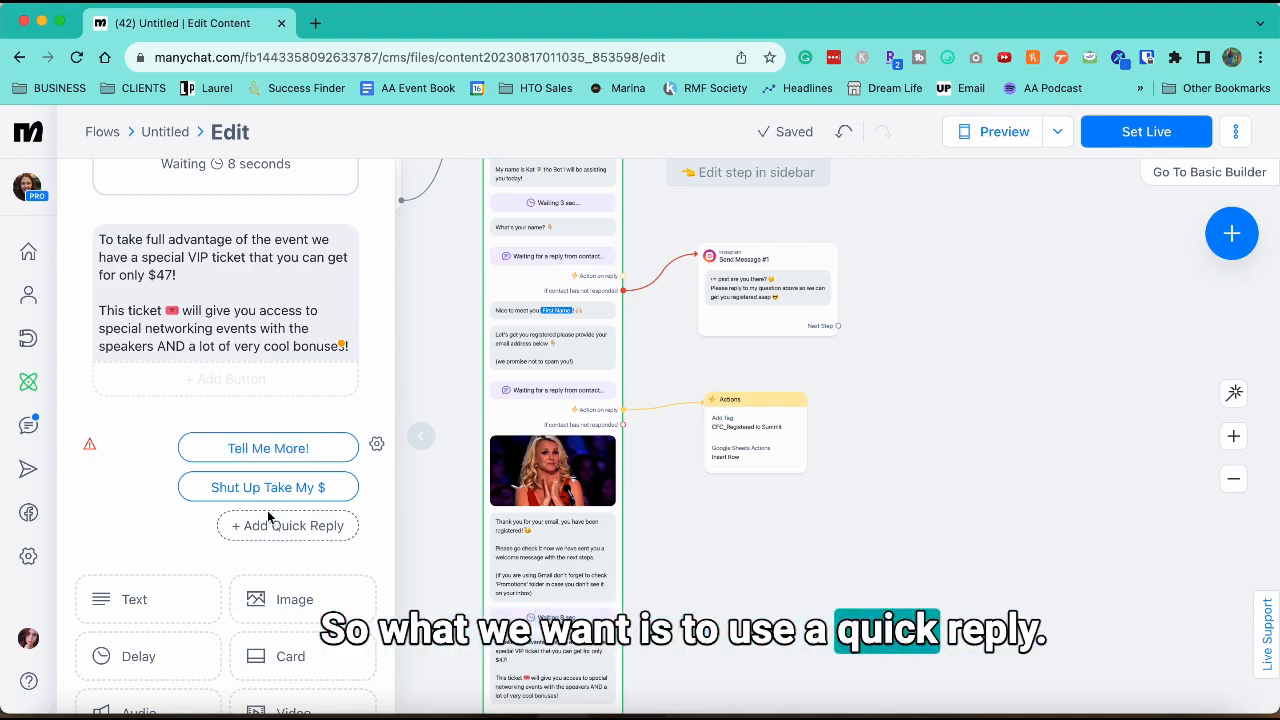
click(254, 446)
scroll(537, 430, down, 3)
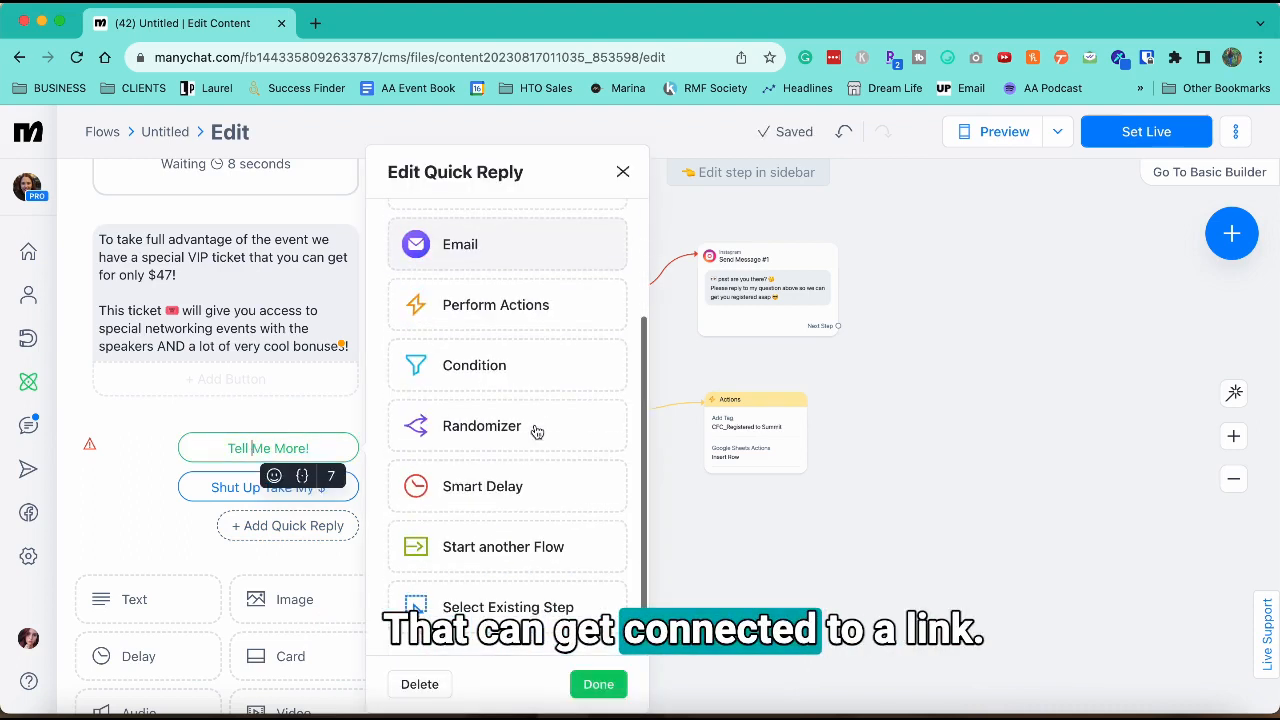
scroll(537, 432, up, 3)
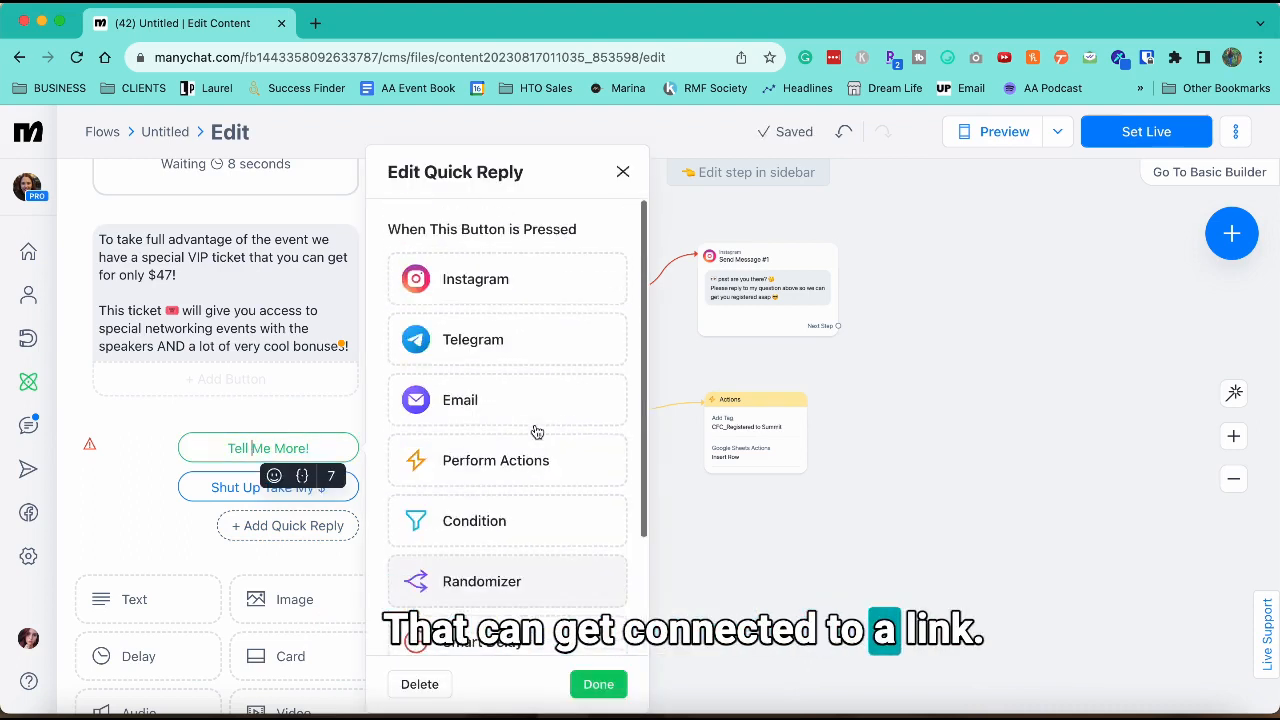
click(512, 285)
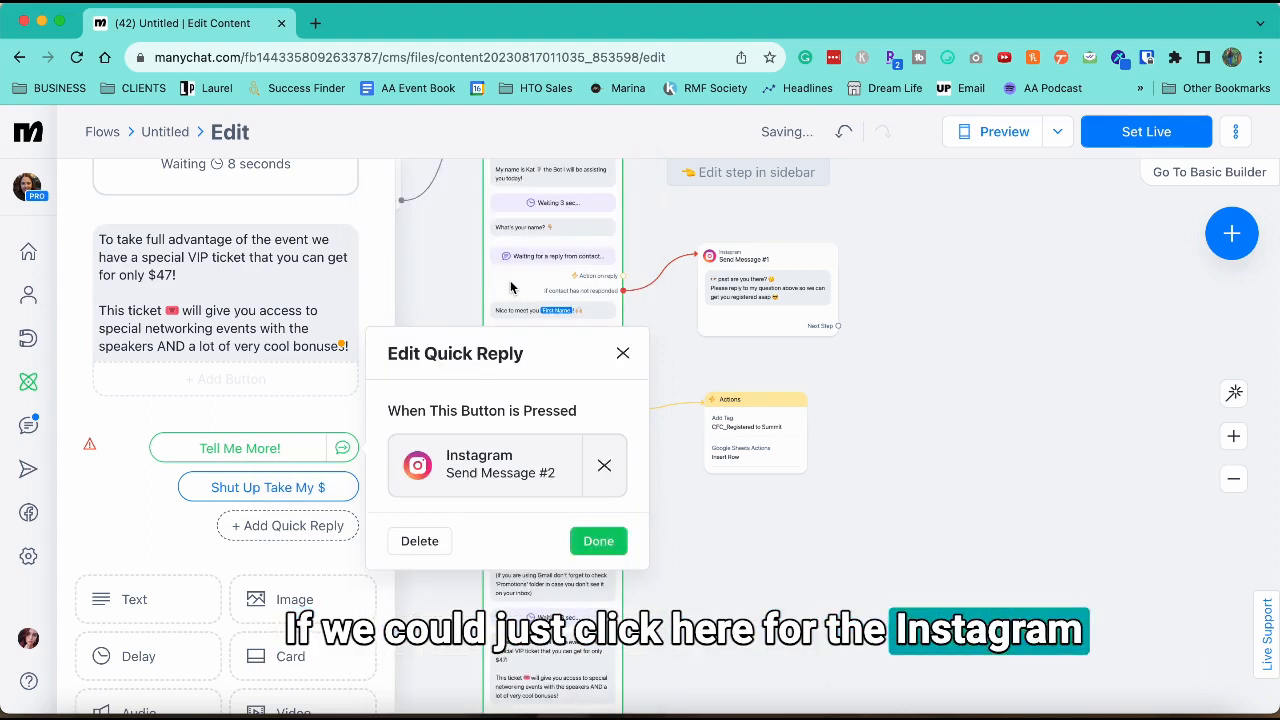
click(505, 475)
text(https://chatb)
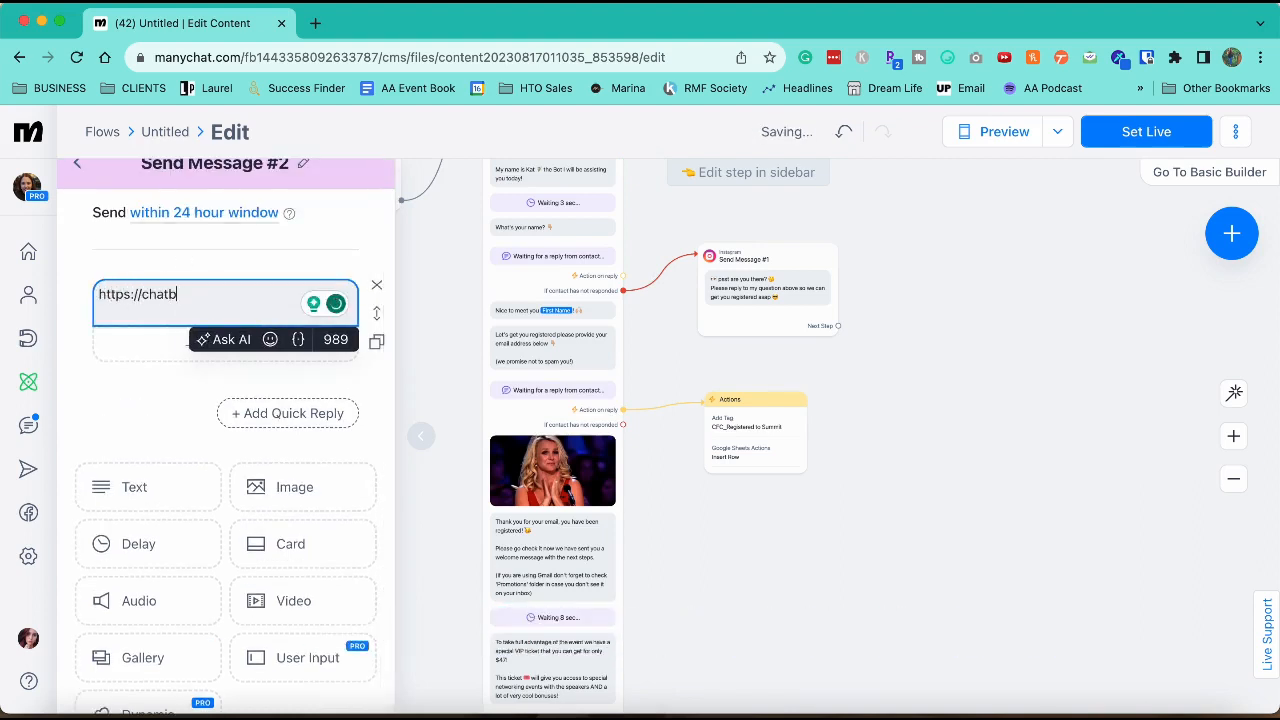
text(otsforcoachessummit.com/vip)
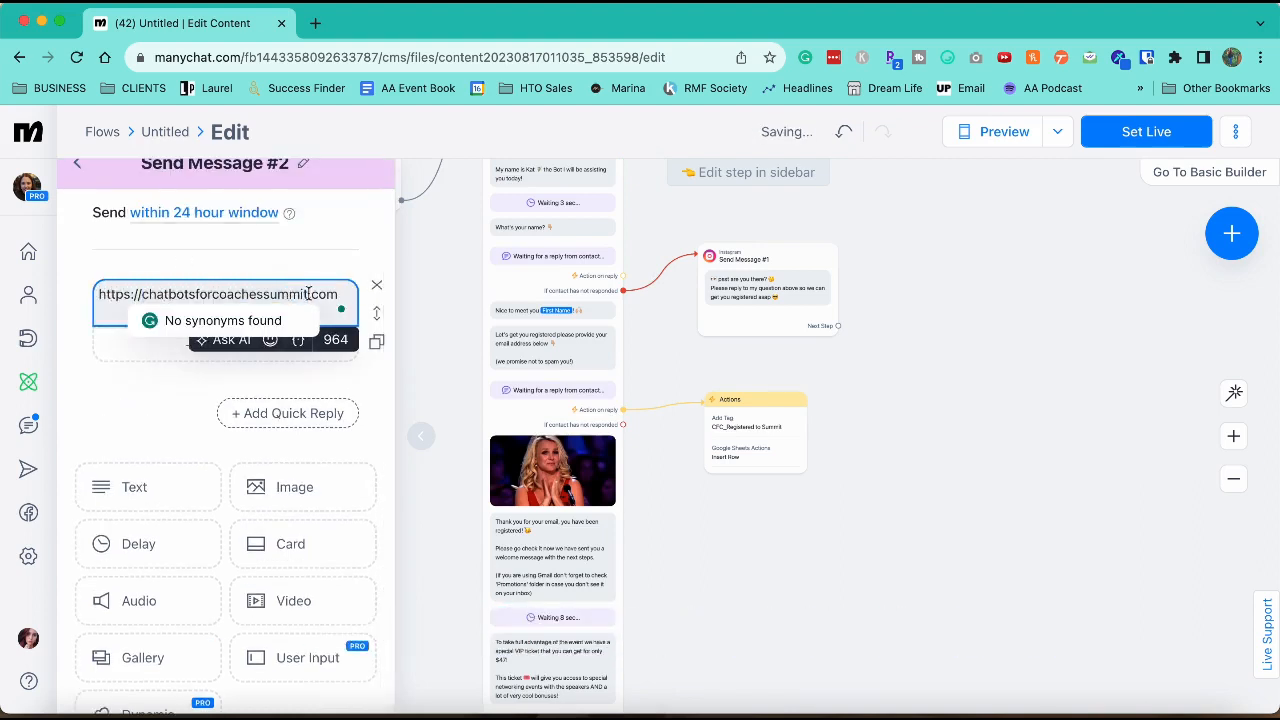
click(177, 400)
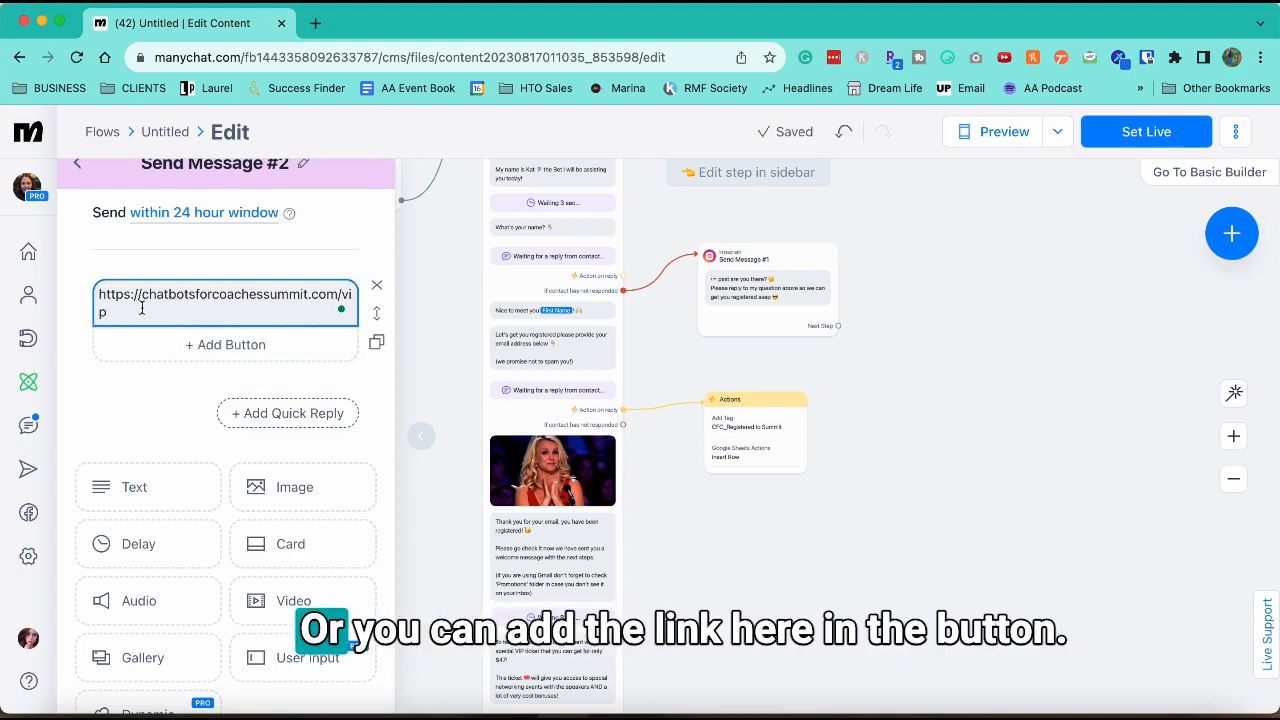
Step: Cut the VIP link out of the message text and use it as the URL of a new button that opens a website
drag(142, 309, 90, 290)
key(ctrl+c)
key(BackSpace)
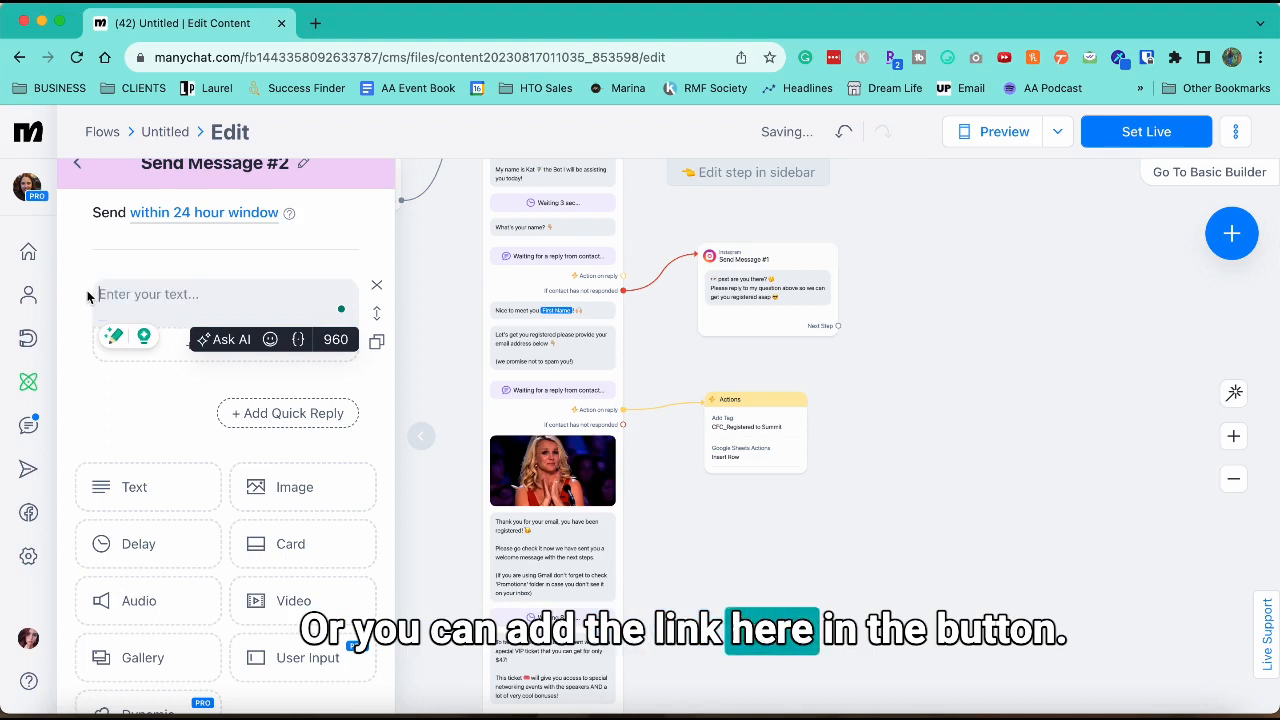
click(172, 345)
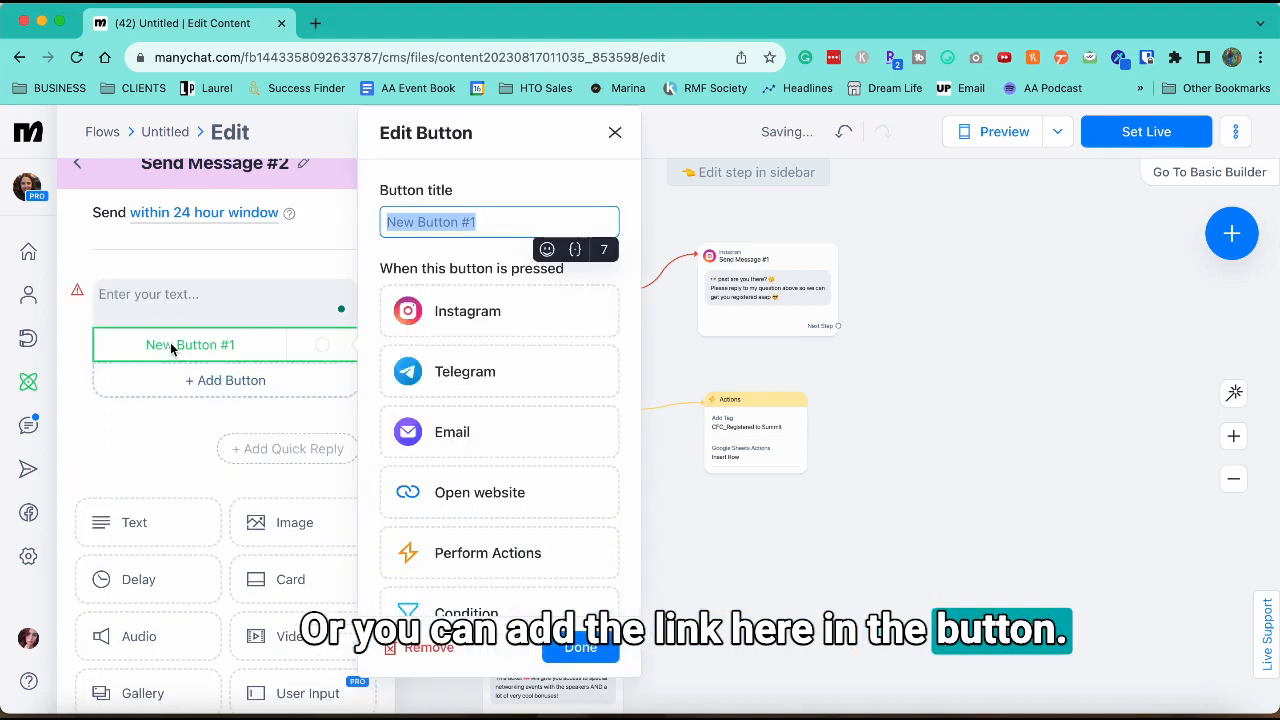
click(477, 490)
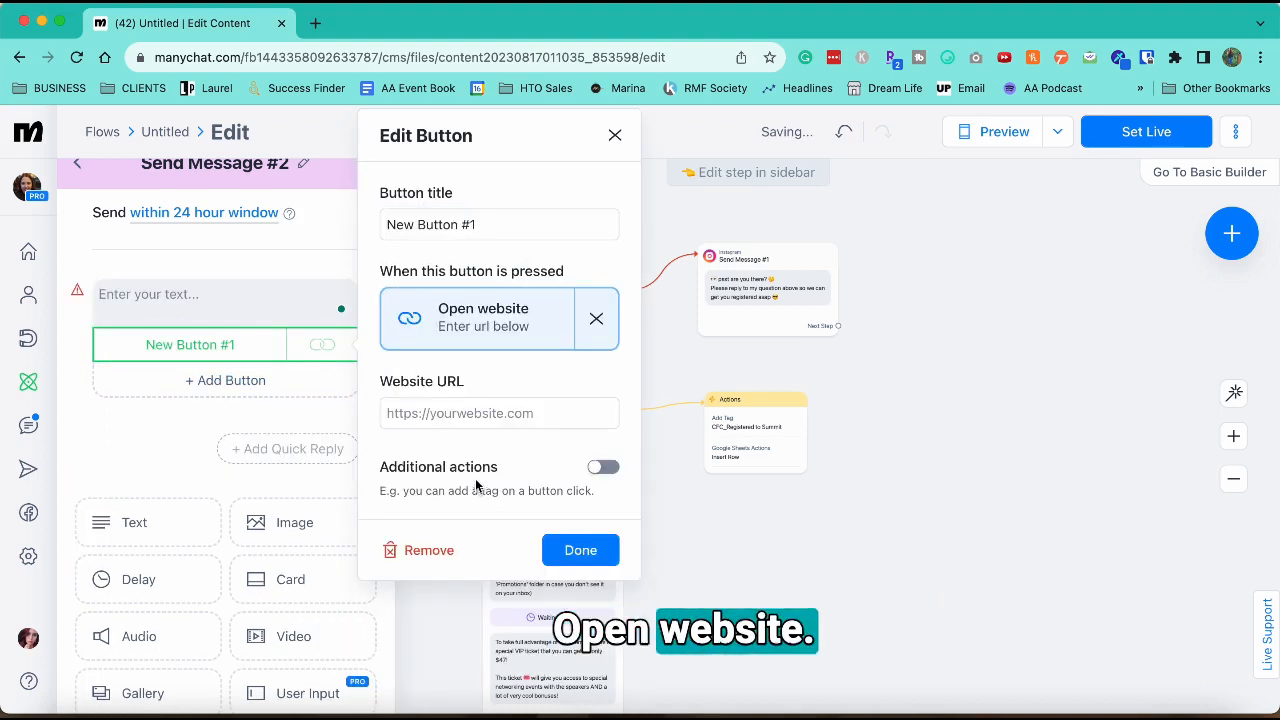
click(449, 412)
key(ctrl+v)
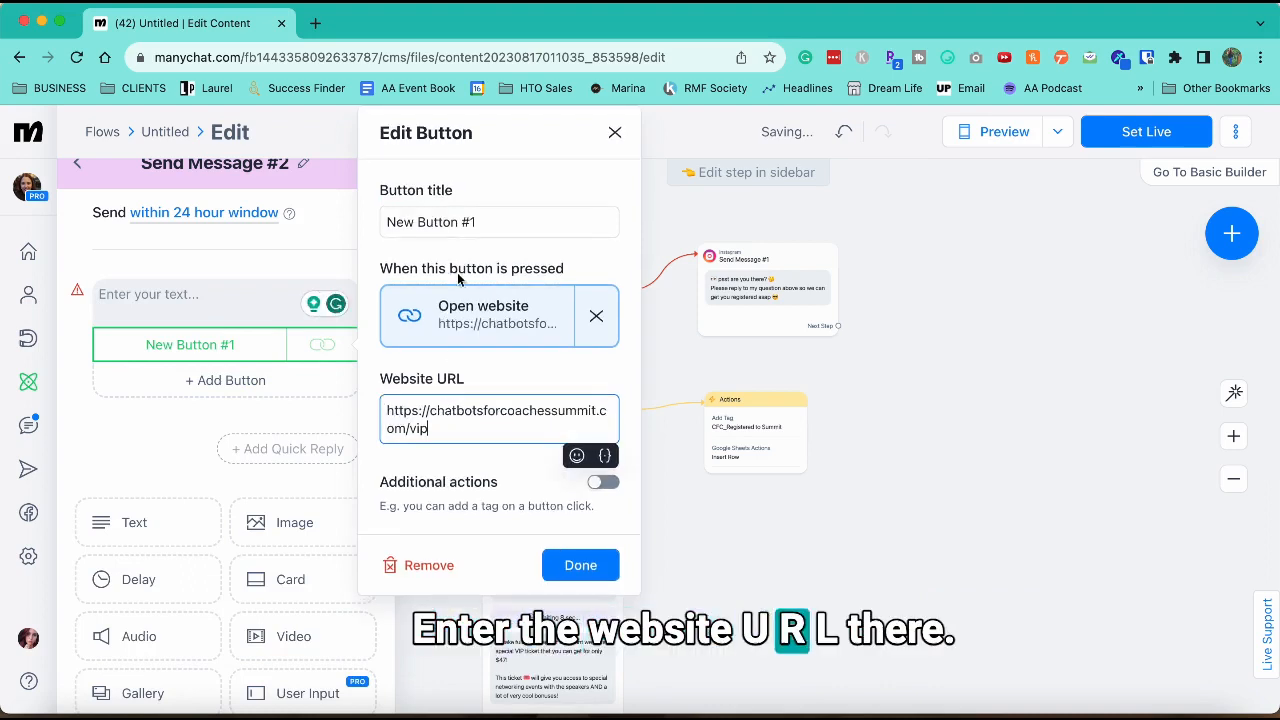
Step: Try "CLICK FOR LINK" as the title of the website button
triple_click(447, 218)
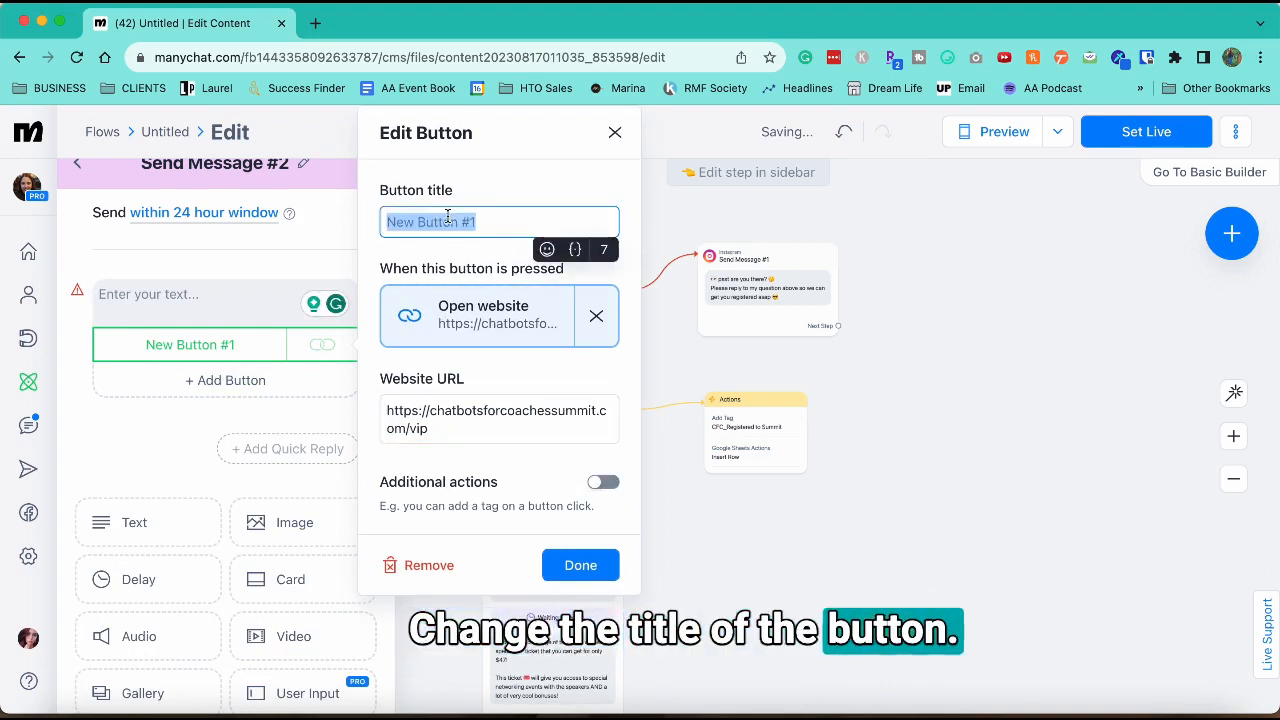
text(CLICK FOR LIN)
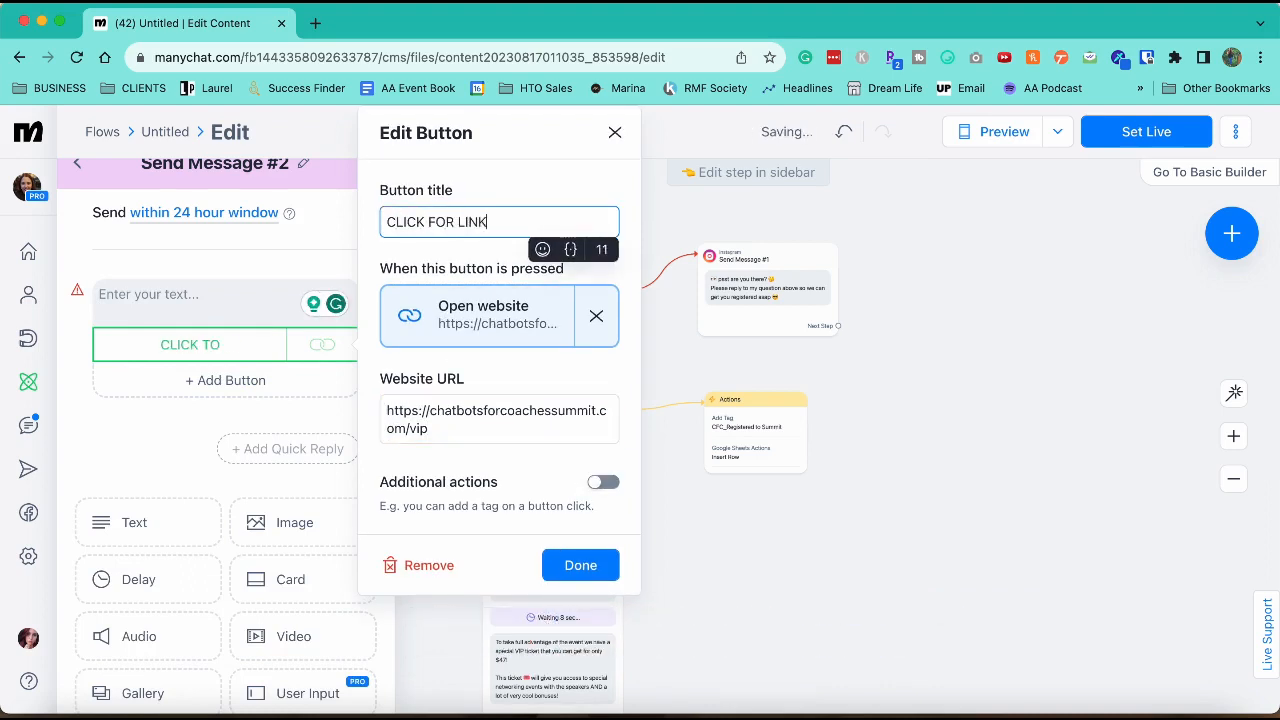
text(K)
click(197, 298)
click(202, 342)
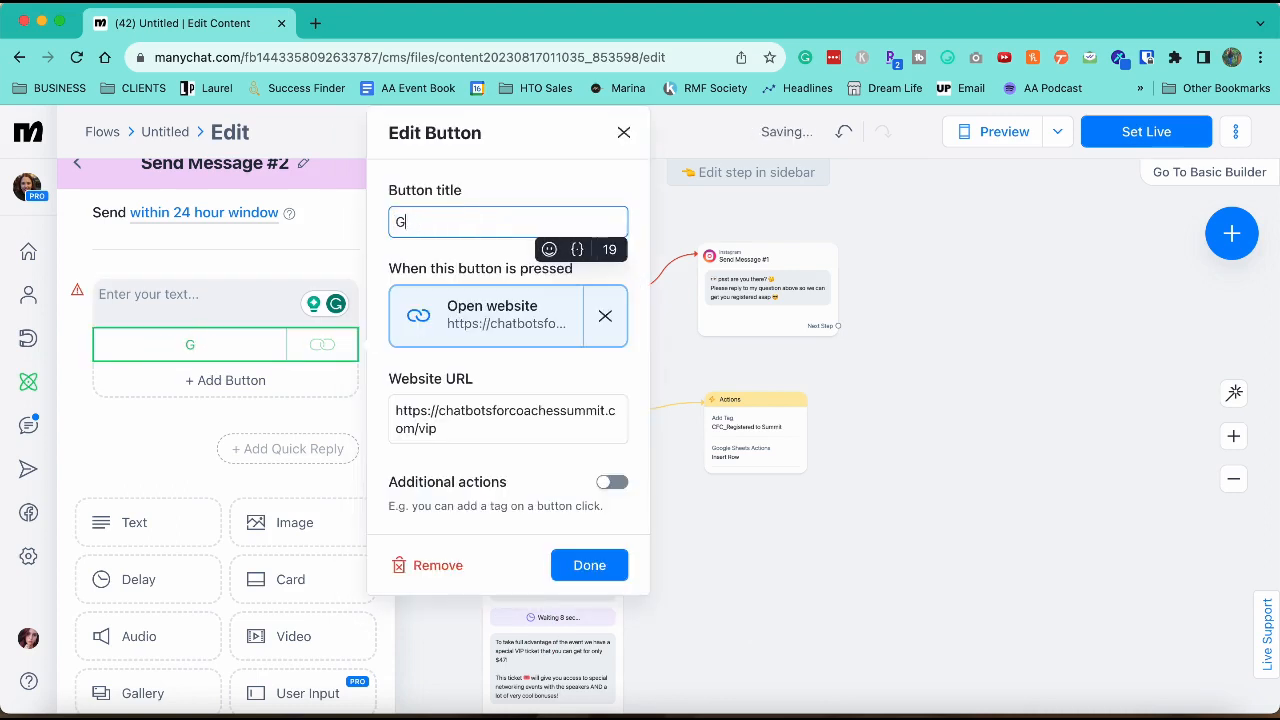
Step: Write "Click on the button below to complete the purchase 👇🏼" as the message text above the website button
click(206, 309)
text(Cli)
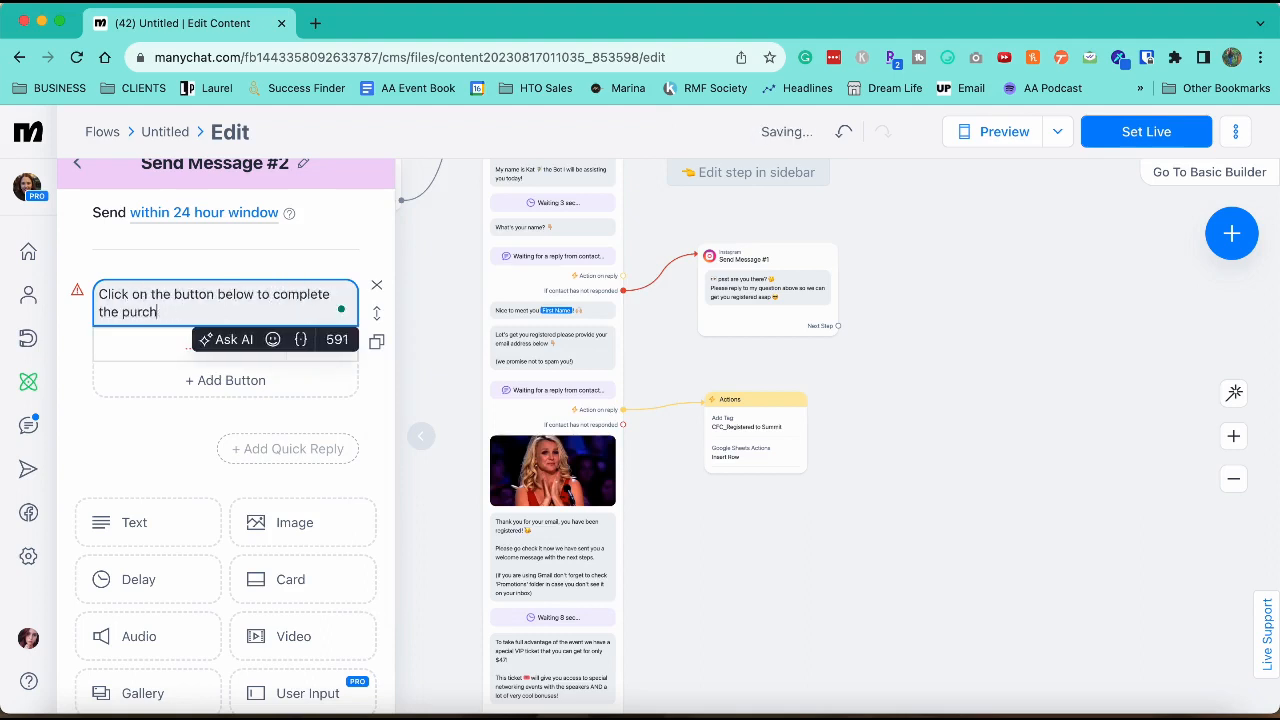
click(947, 58)
click(634, 264)
click(218, 315)
text(👇🏼)
Step: Title the website button "I Want The VIP 😎"
click(172, 346)
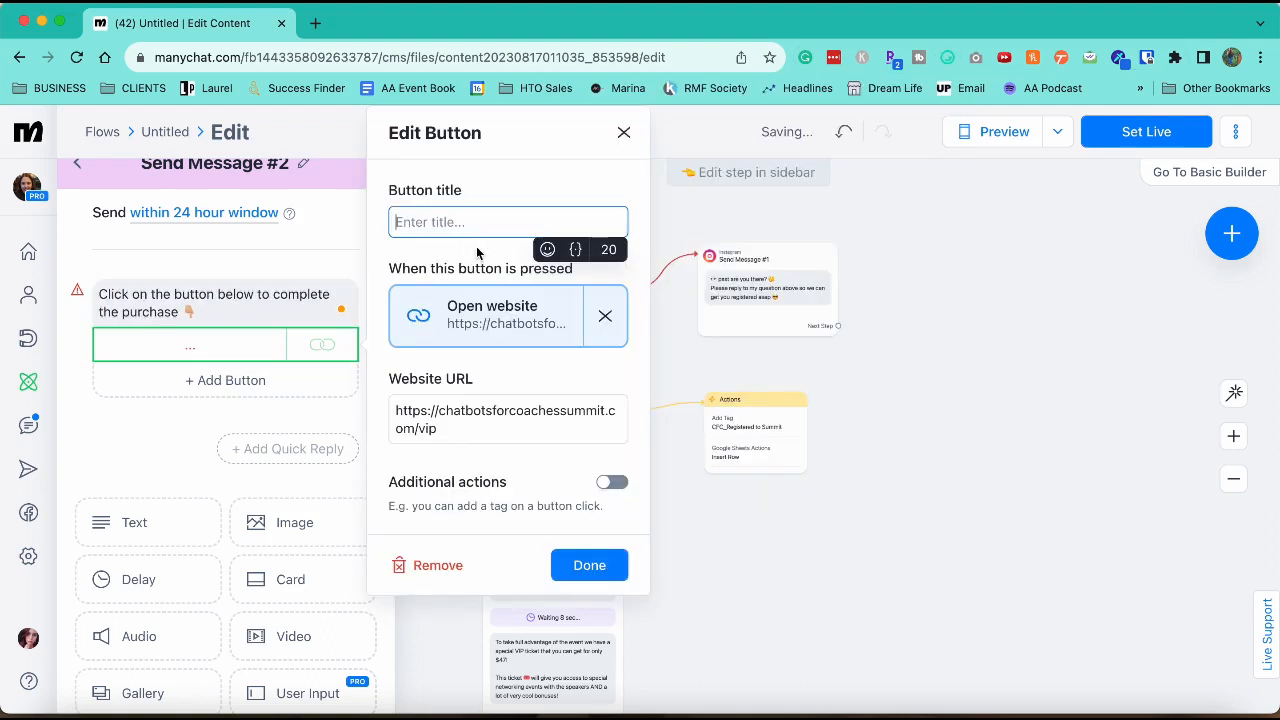
click(589, 566)
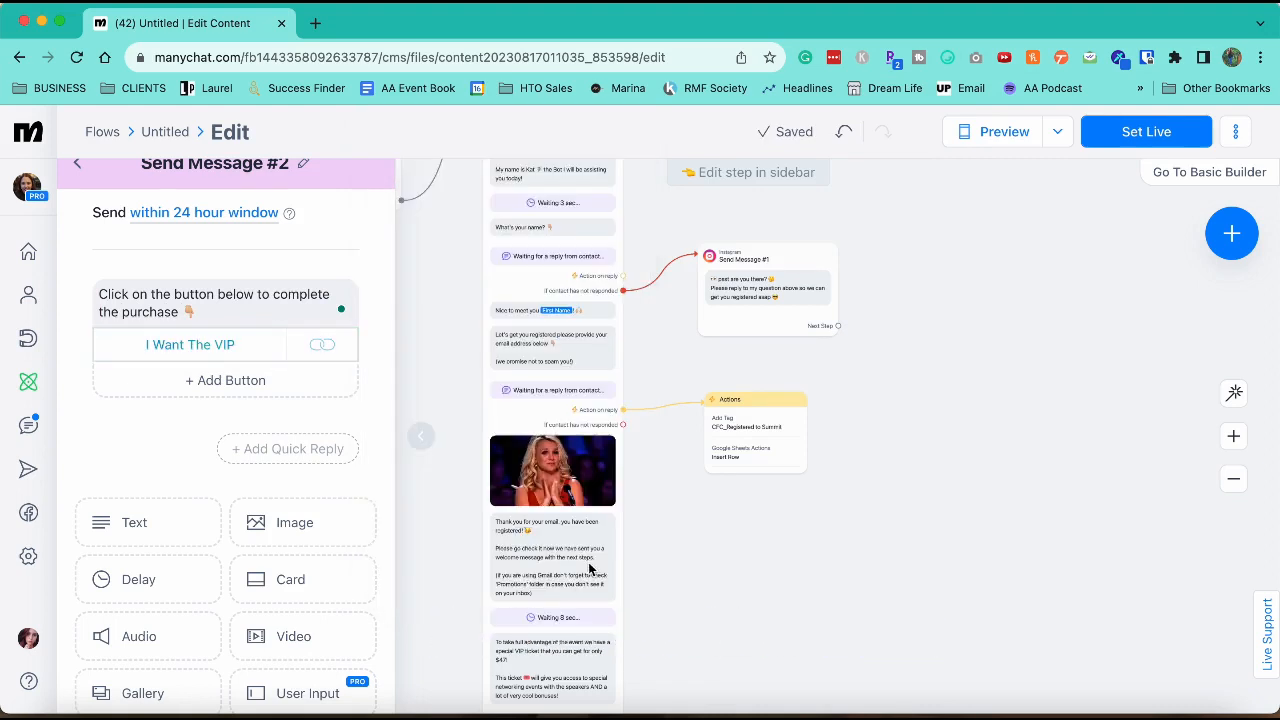
click(172, 348)
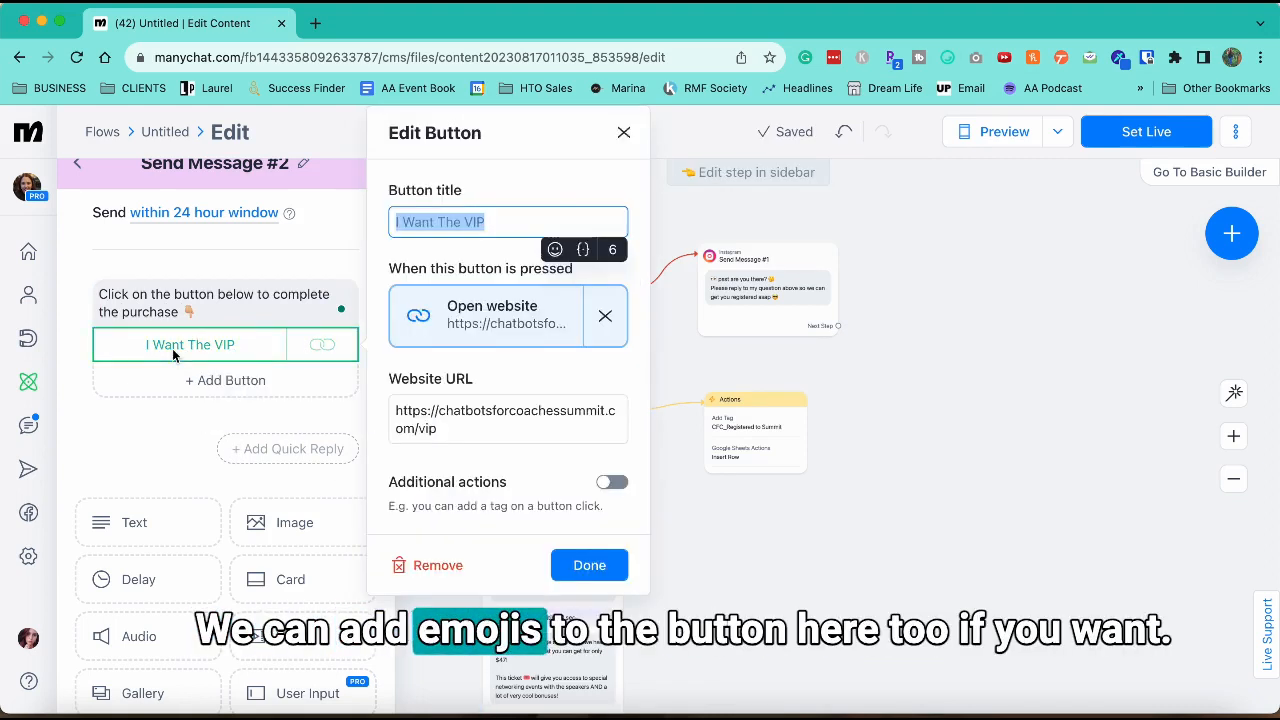
click(523, 216)
click(945, 60)
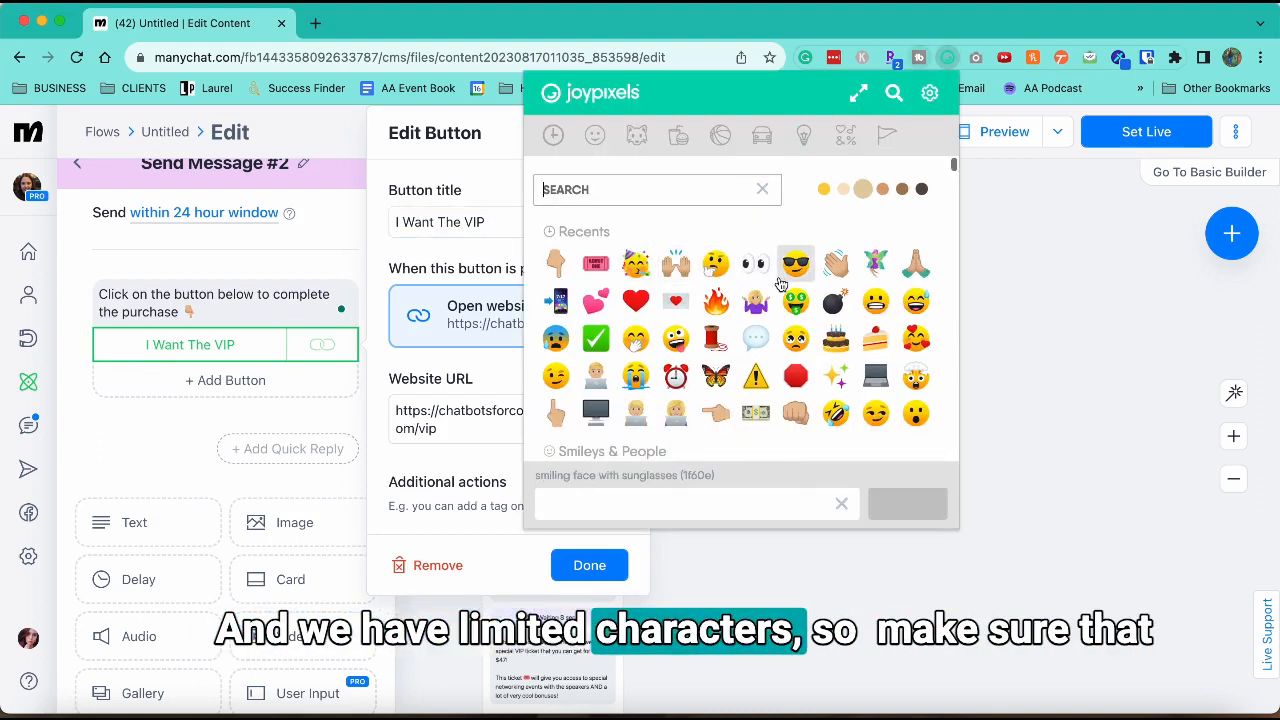
click(496, 219)
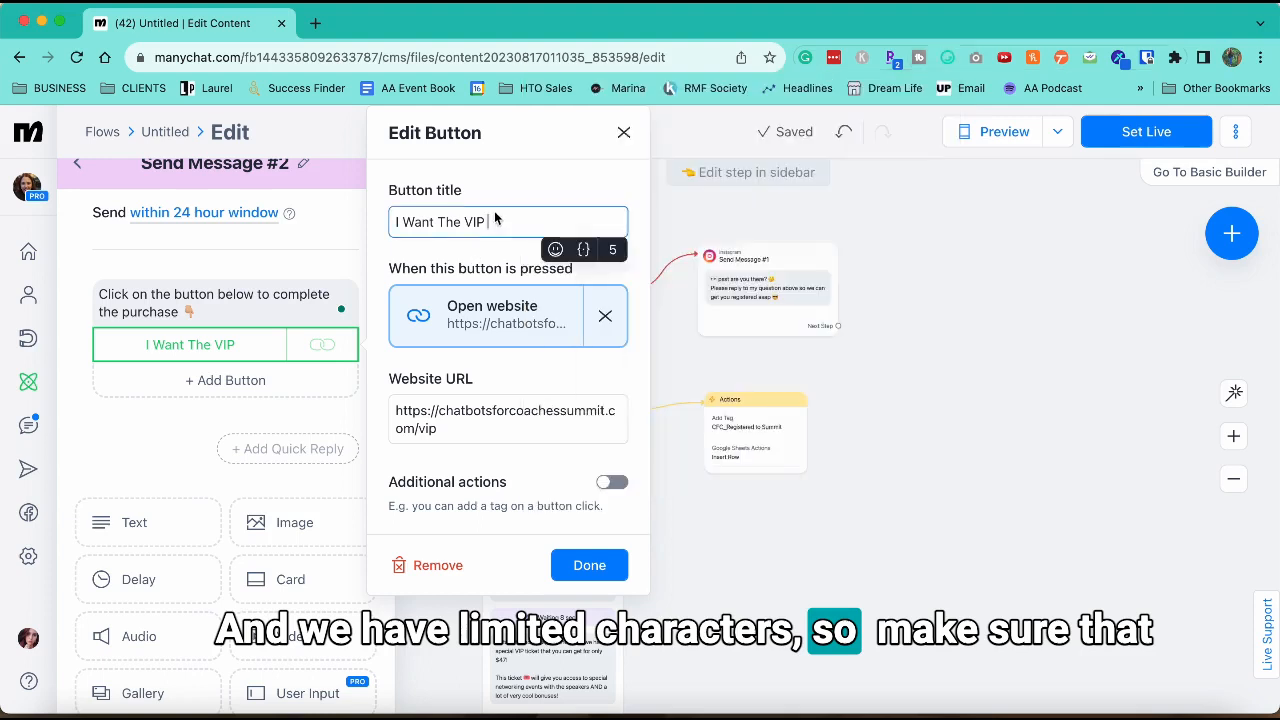
text(😎)
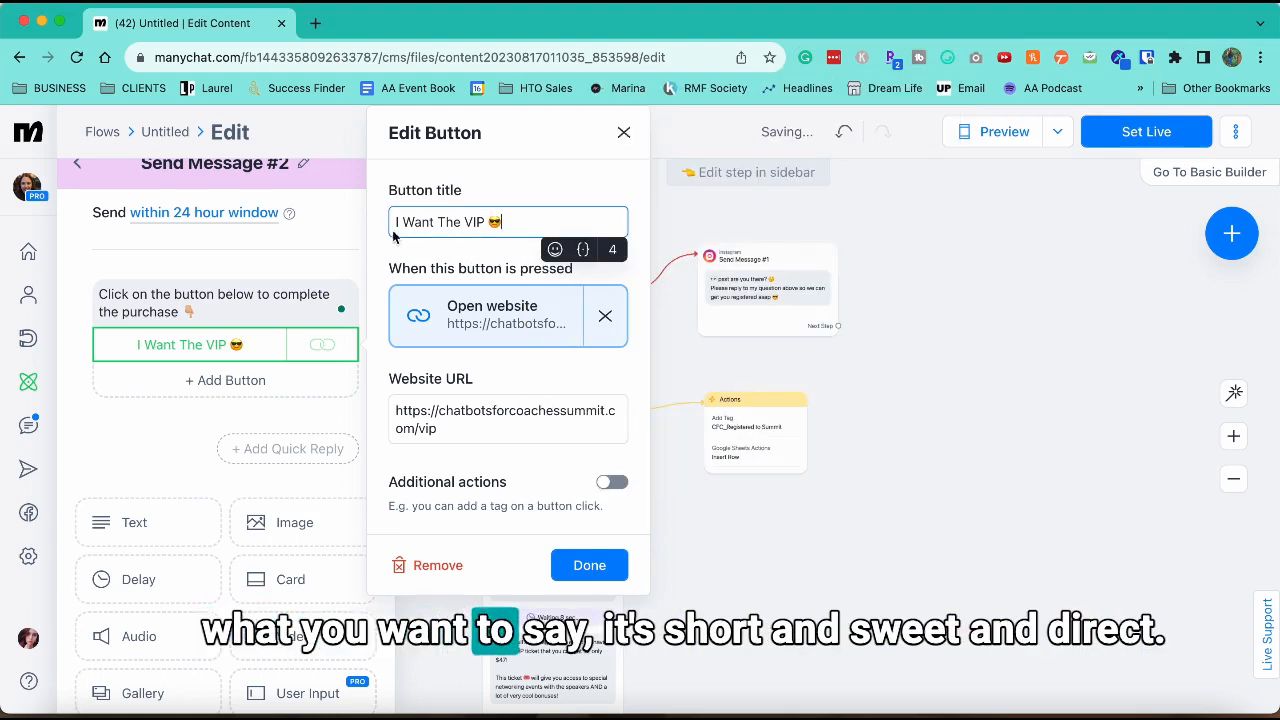
Step: Finish the website button and title the second quick reply under the VIP ticket message "Not Interested"
click(585, 560)
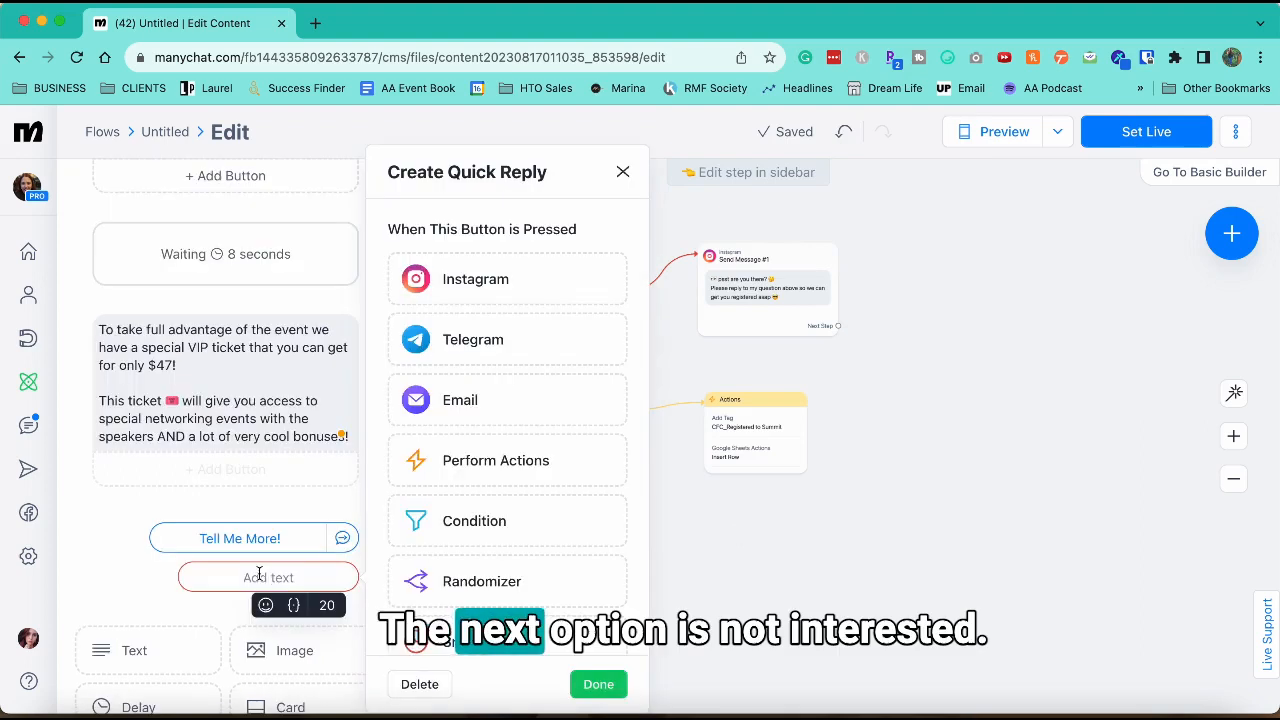
text(No)
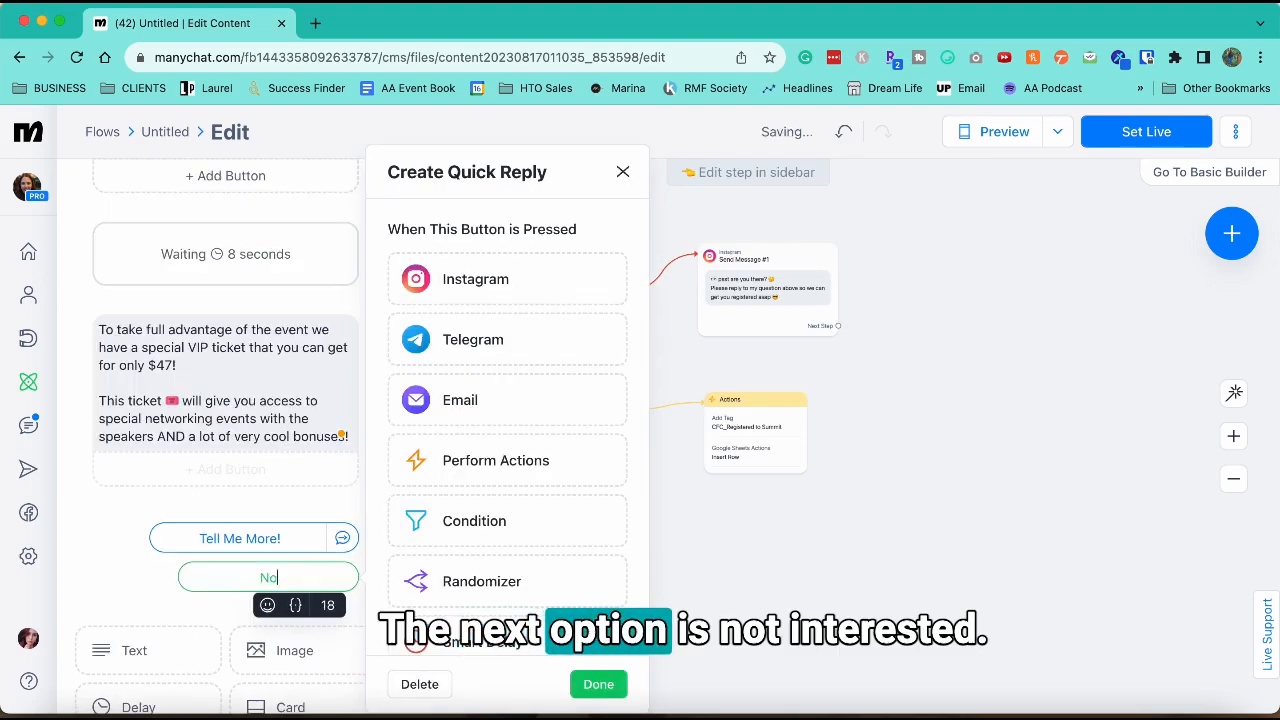
text(t Intee)
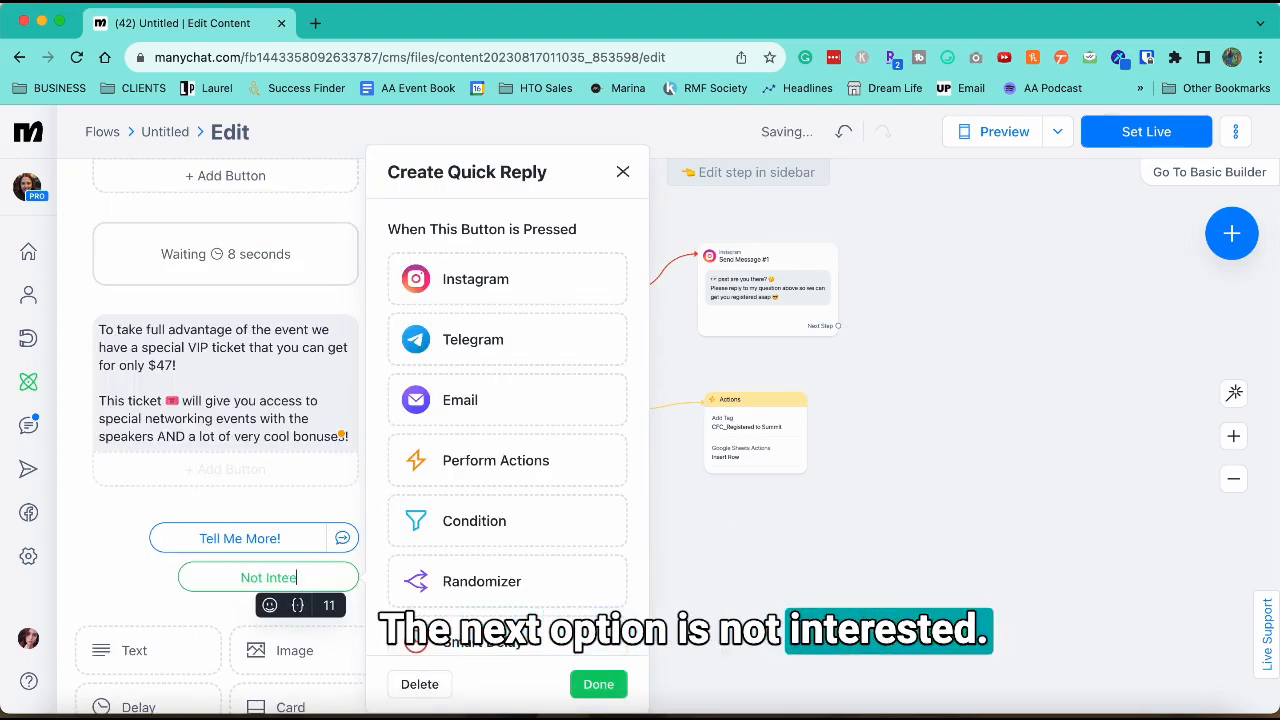
key(BackSpace)
text(reste)
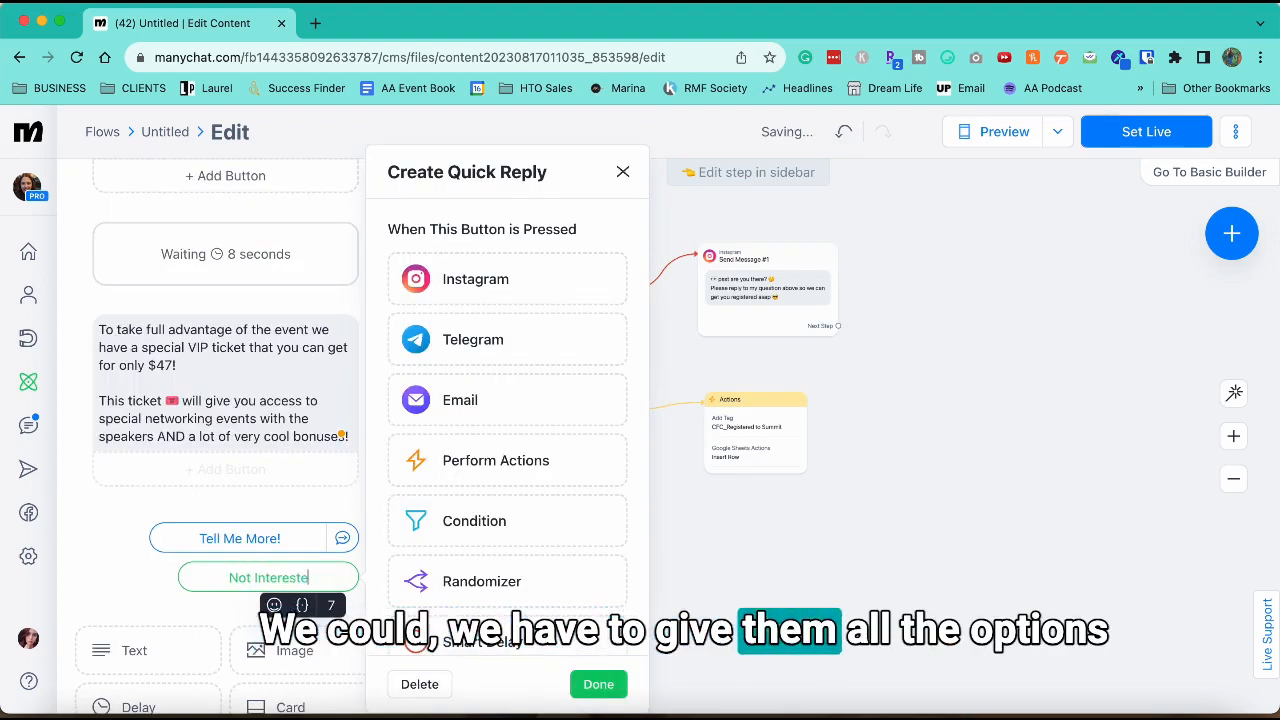
text(d)
click(105, 595)
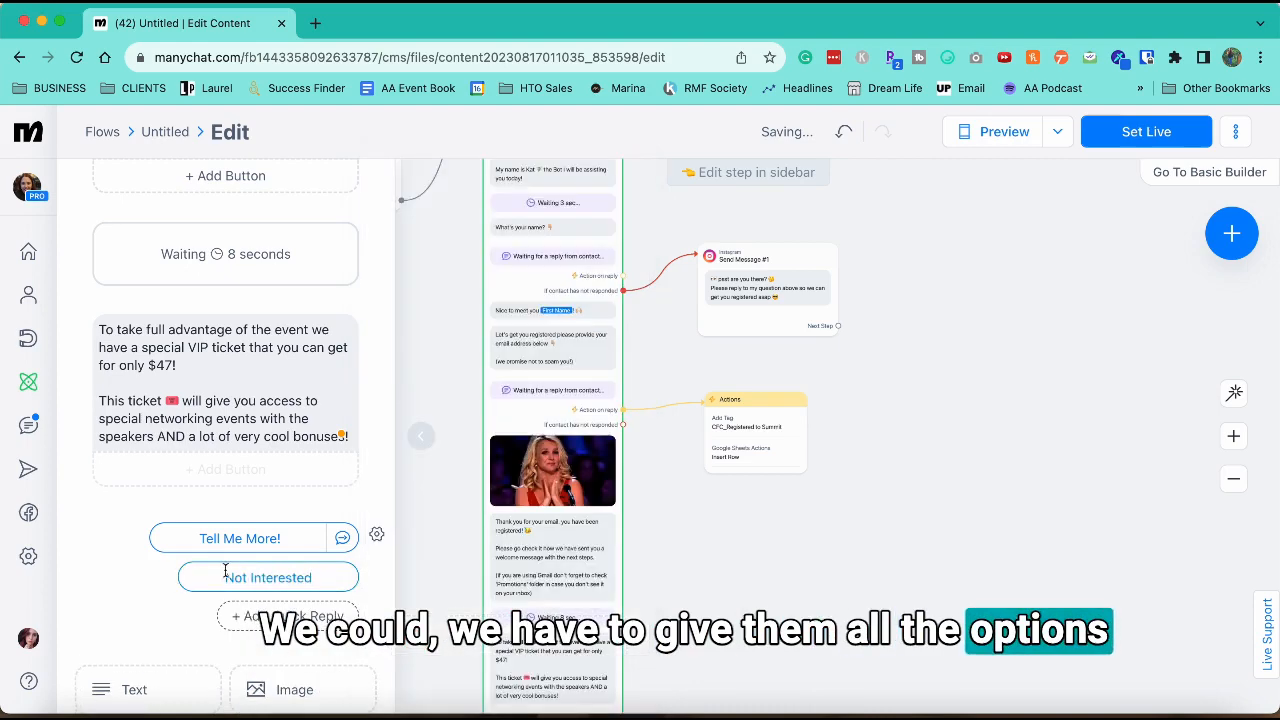
Step: Add the eye-rolling emoji 🙄 to the end of the "Not Interested" quick reply's title
click(224, 574)
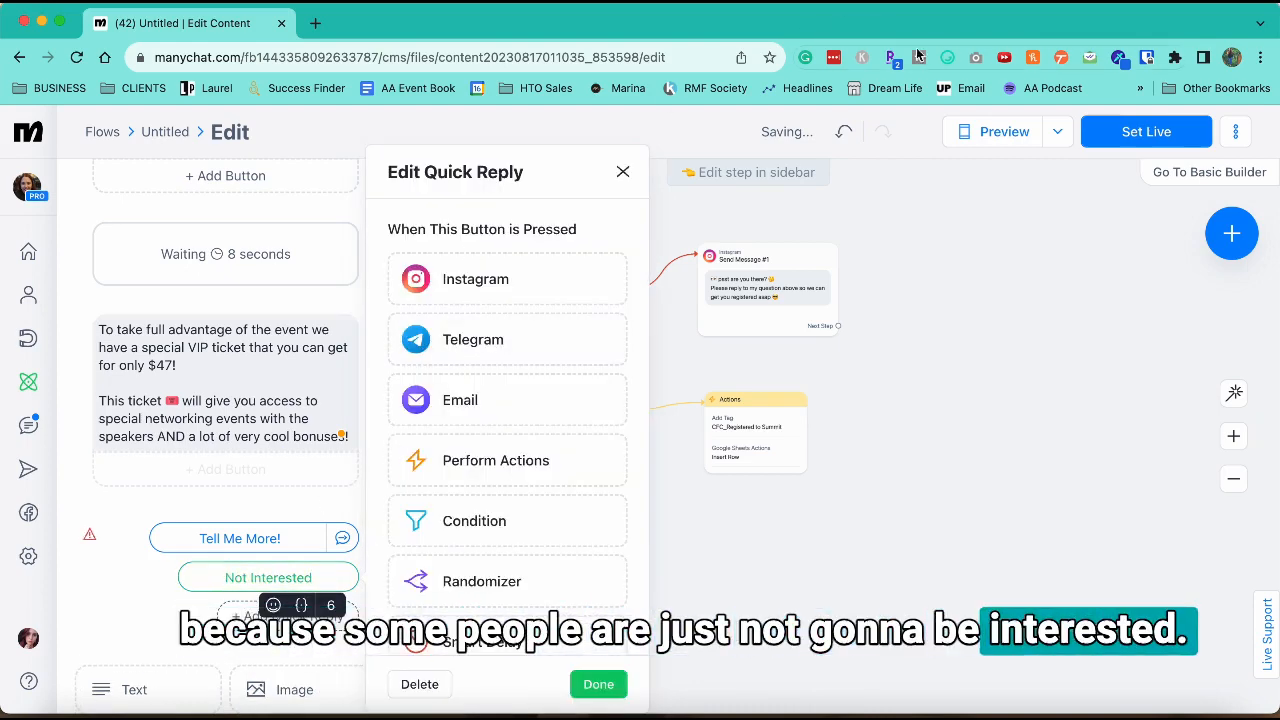
click(947, 58)
scroll(700, 330, down, 1)
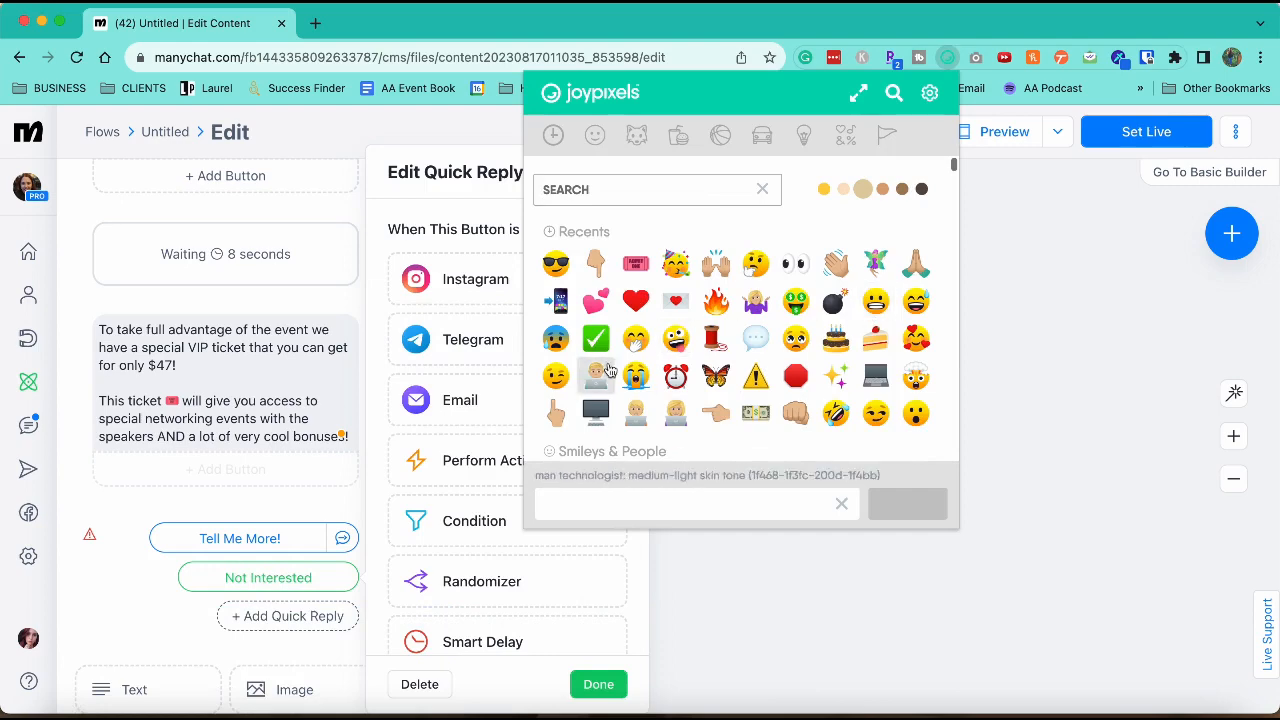
scroll(736, 327, down, 3)
scroll(736, 327, down, 2)
click(910, 338)
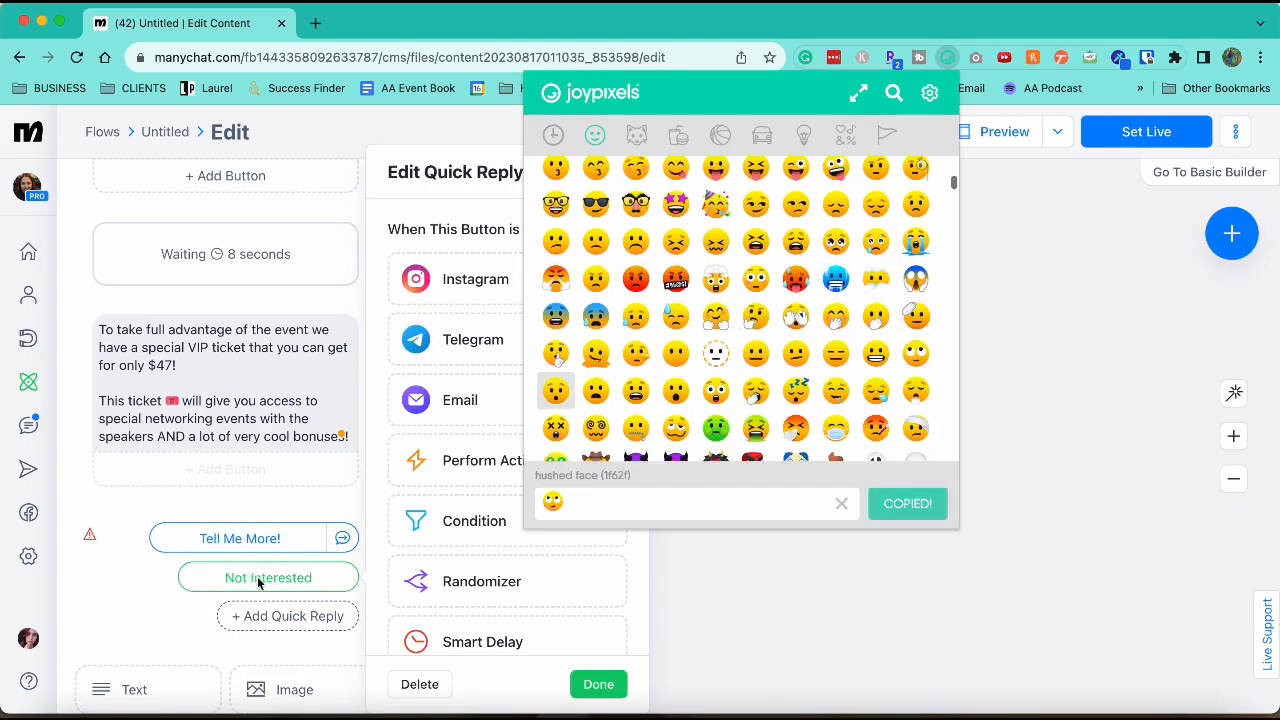
click(326, 576)
Step: Retitle the "Tell Me More!" quick reply as "Yes! Tell Me More! 😎"
click(199, 538)
text(Yes!)
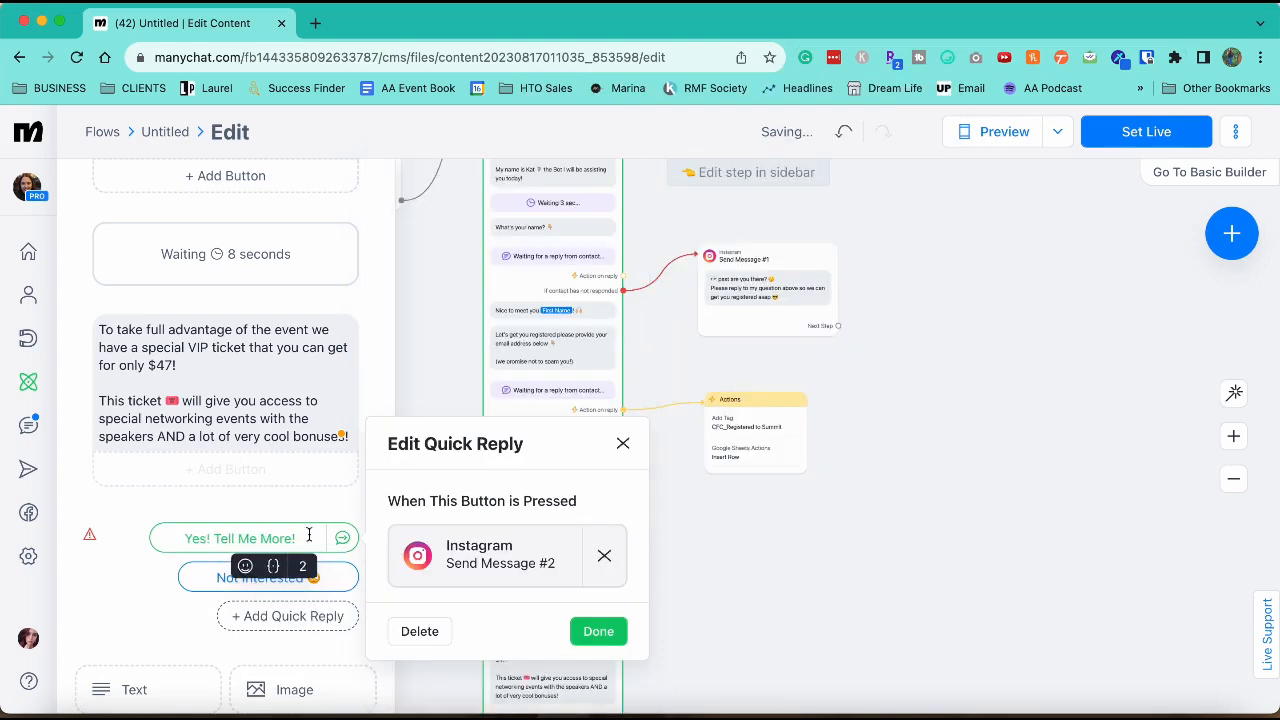
click(949, 60)
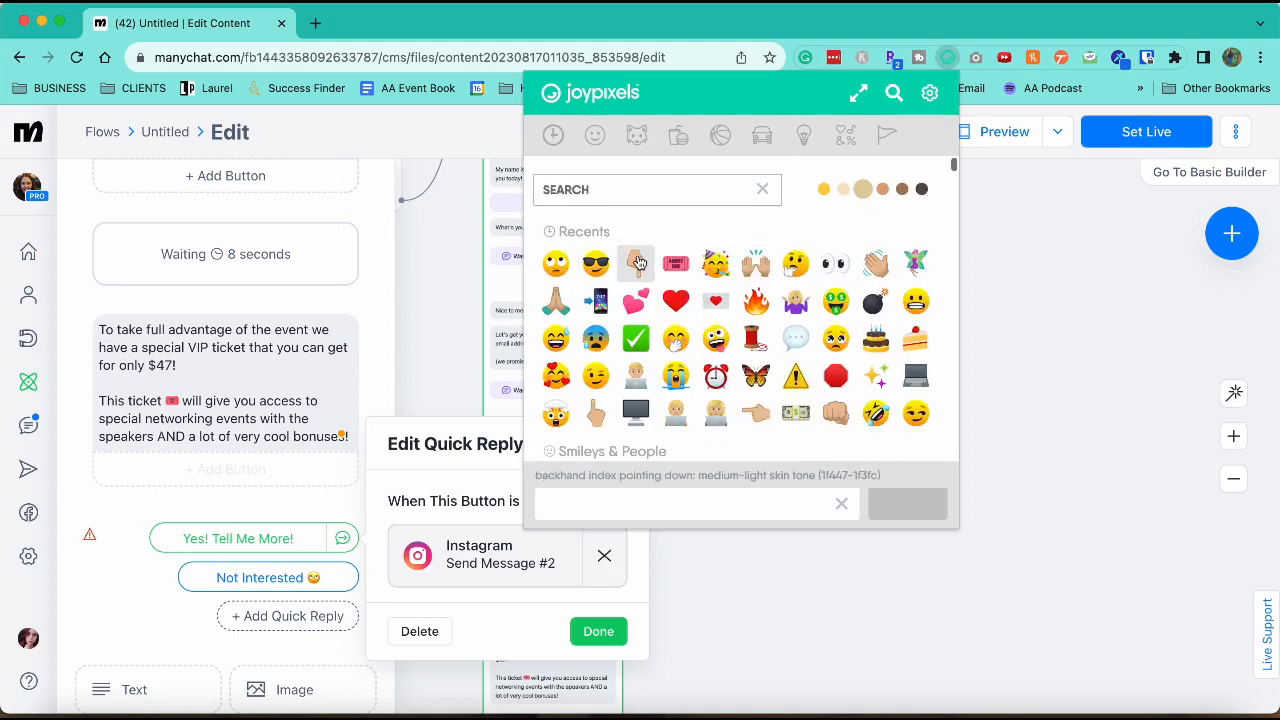
click(597, 256)
click(326, 574)
click(137, 594)
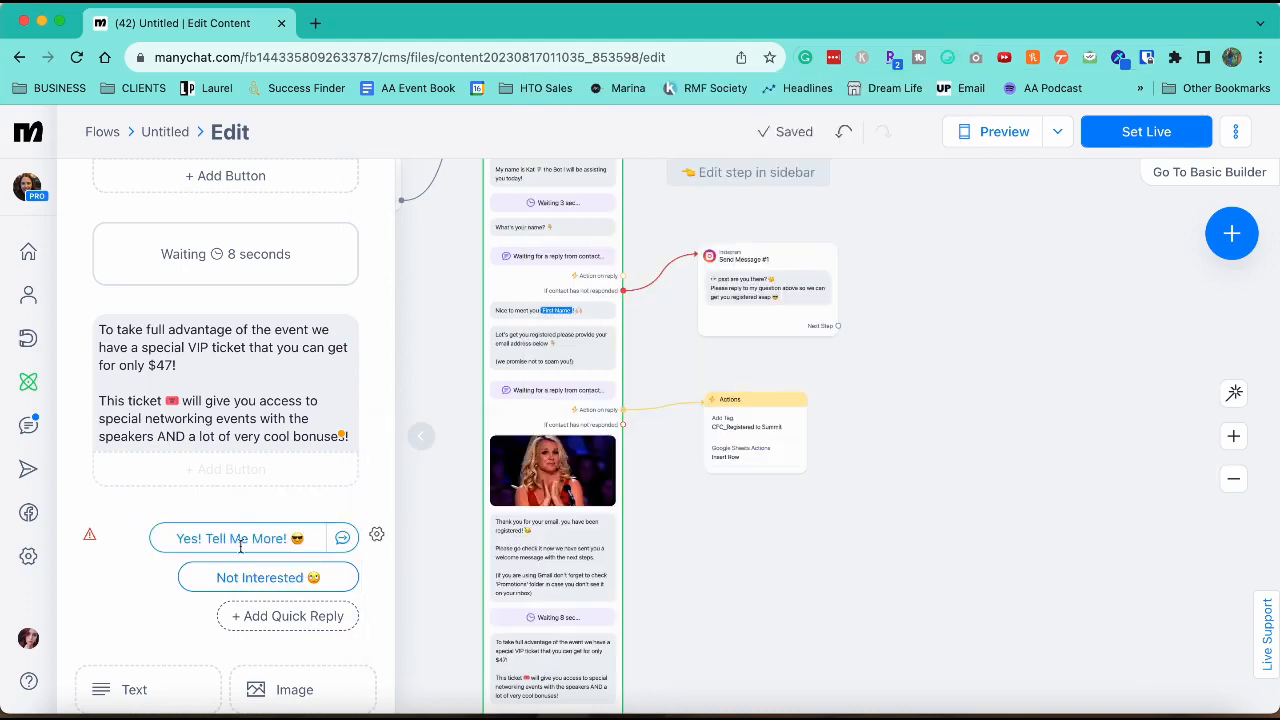
Step: Link the "Not Interested" quick reply to a new Instagram message and open that message for editing
click(262, 577)
click(517, 291)
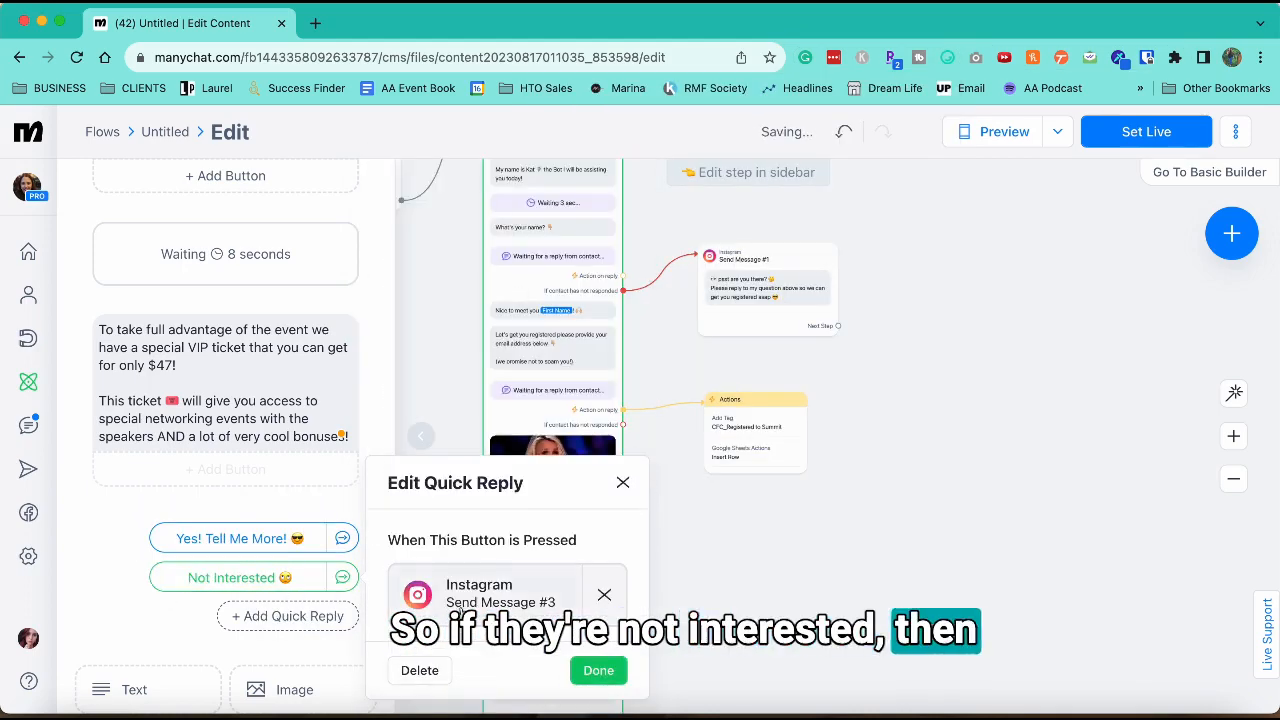
click(500, 593)
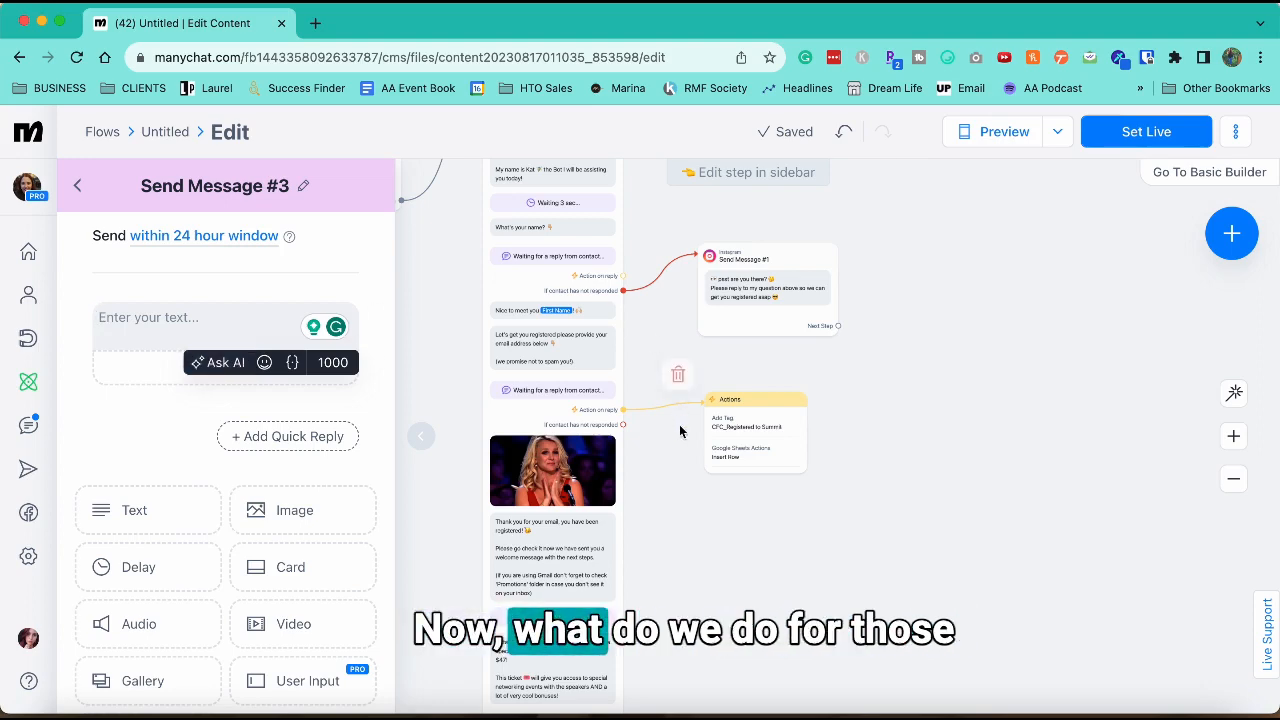
Step: Separate the two overlapping quick reply messages on the canvas, placing the VIP purchase message above the "Not Interested" one
drag(694, 531, 634, 246)
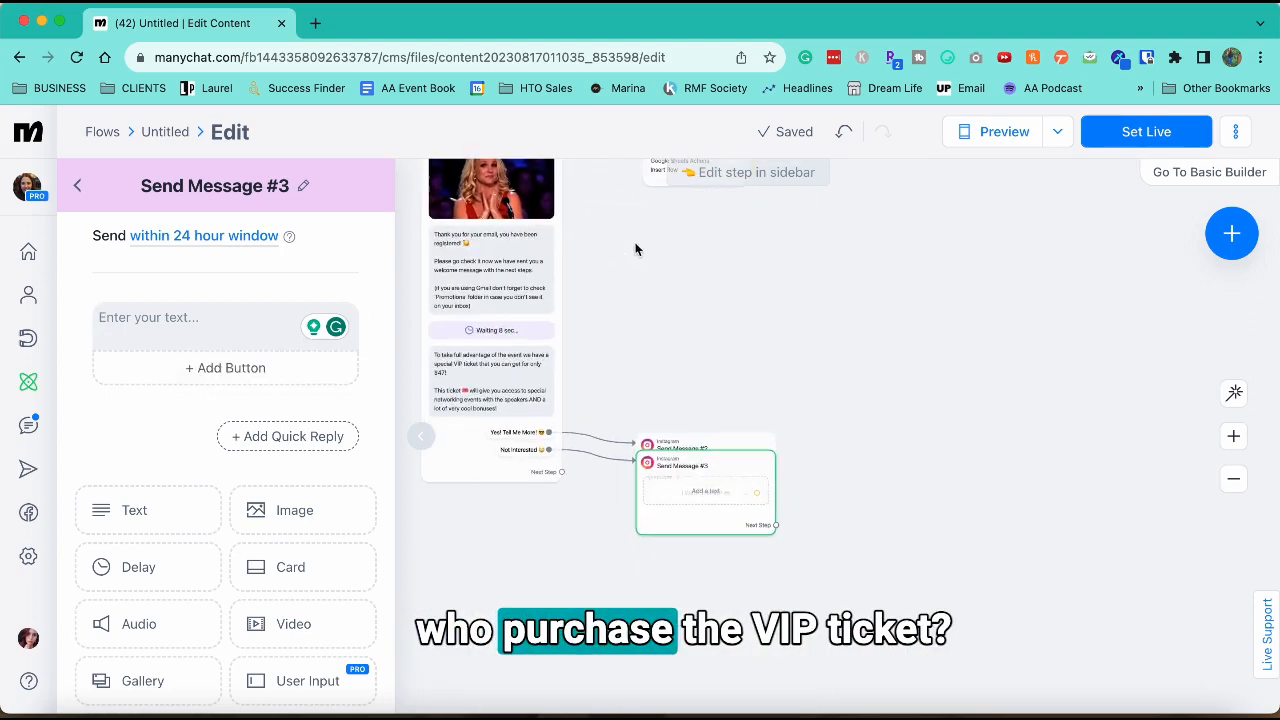
drag(706, 440, 686, 296)
drag(695, 552, 676, 460)
click(680, 288)
mouse_move(679, 285)
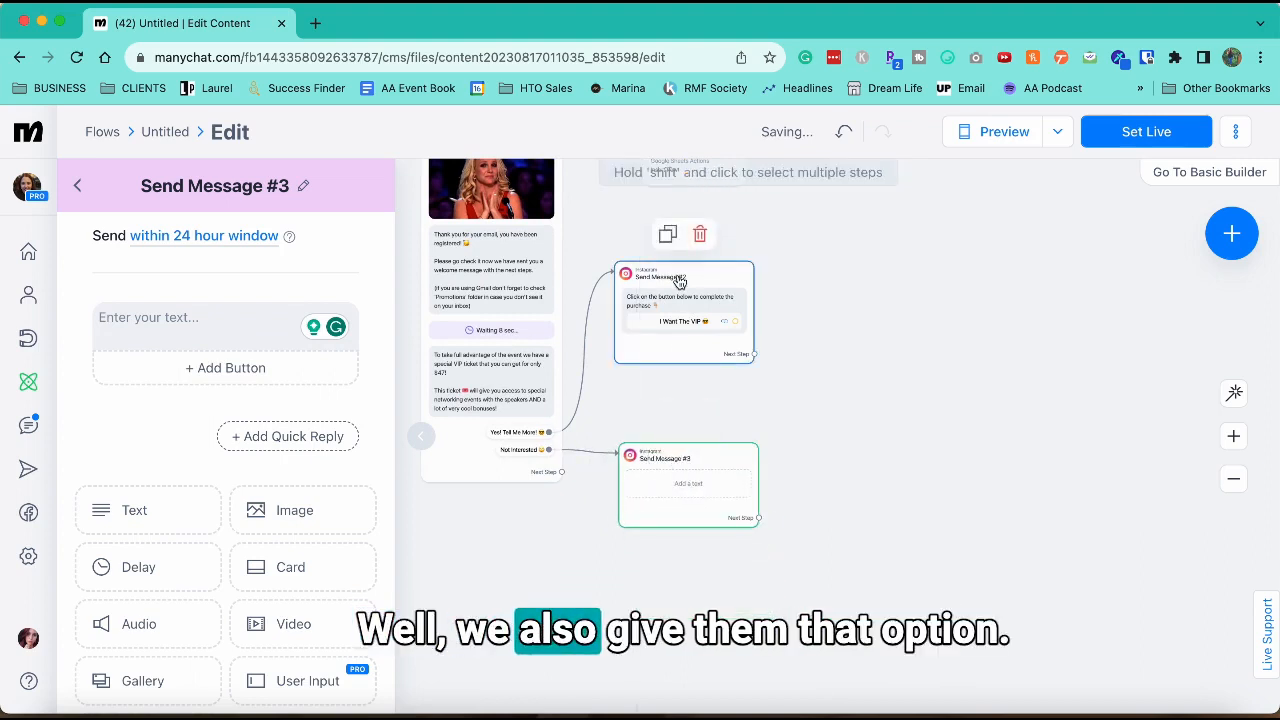
Step: Write a first paragraph saying it's alright to skip the VIP ticket and networking, ending "we don't want you to miss out on the summit sessions!"
click(150, 317)
text(Th)
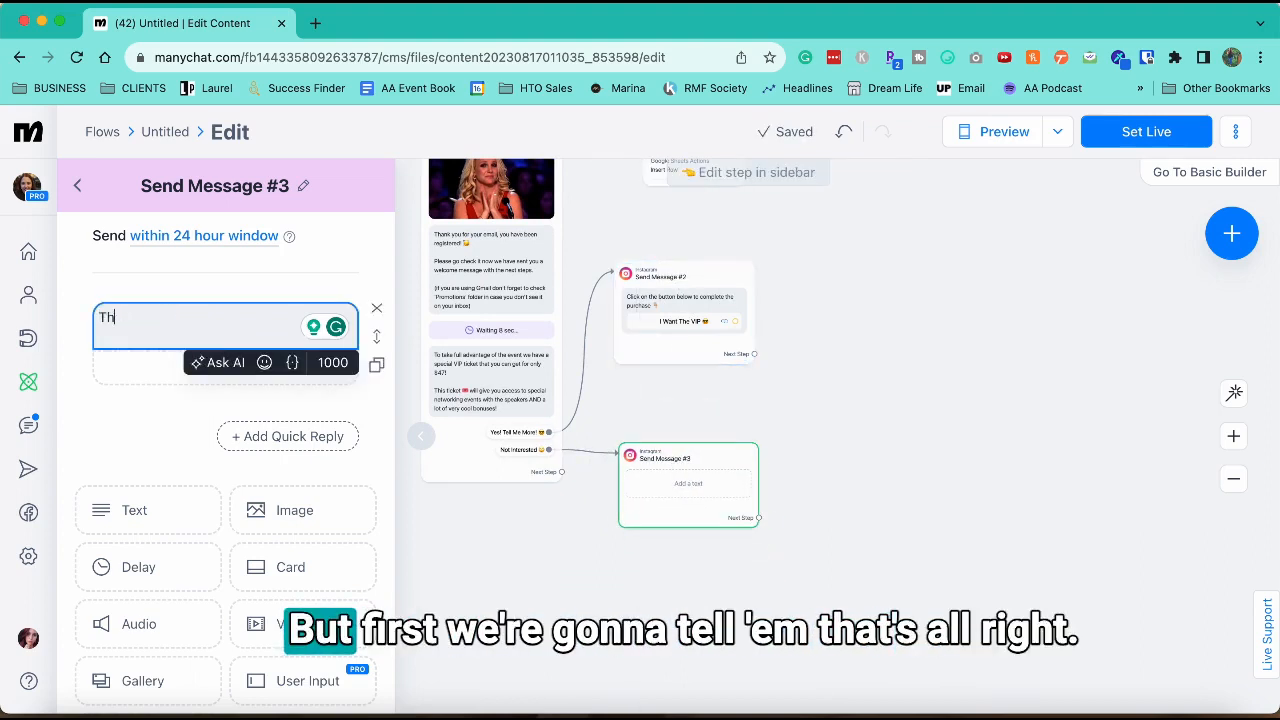
text(at's a)
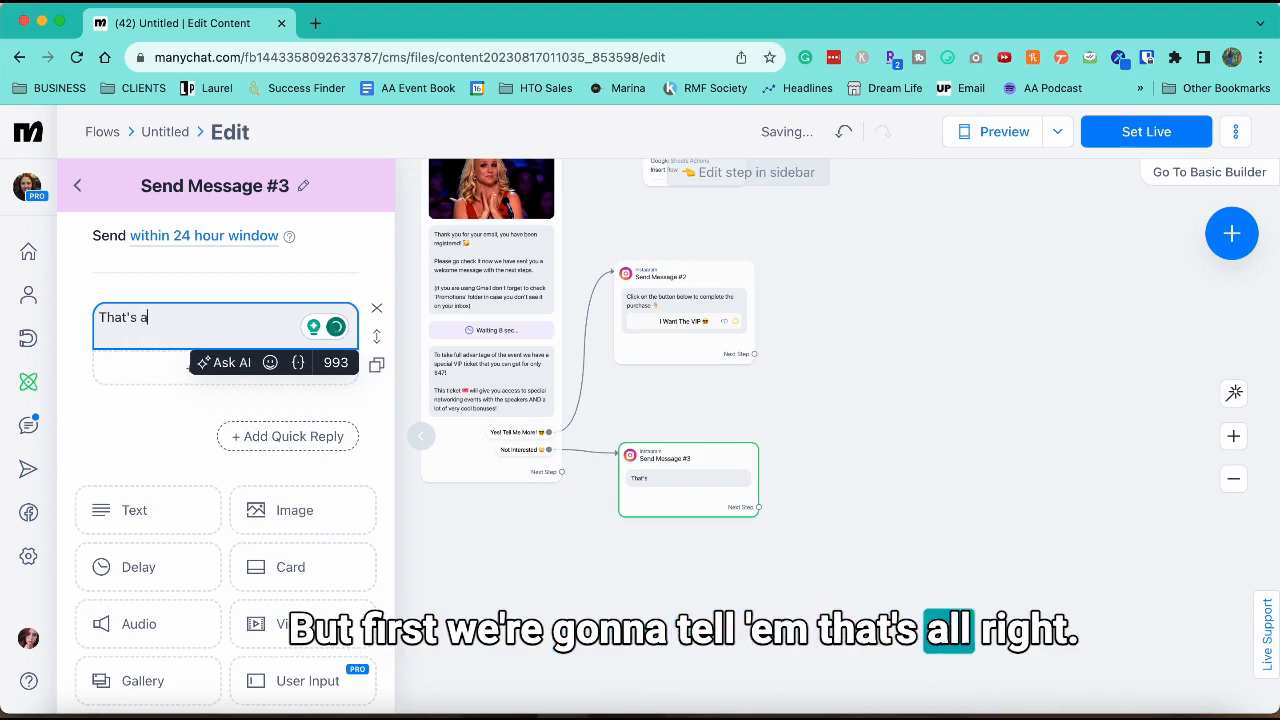
text(lright you don't )
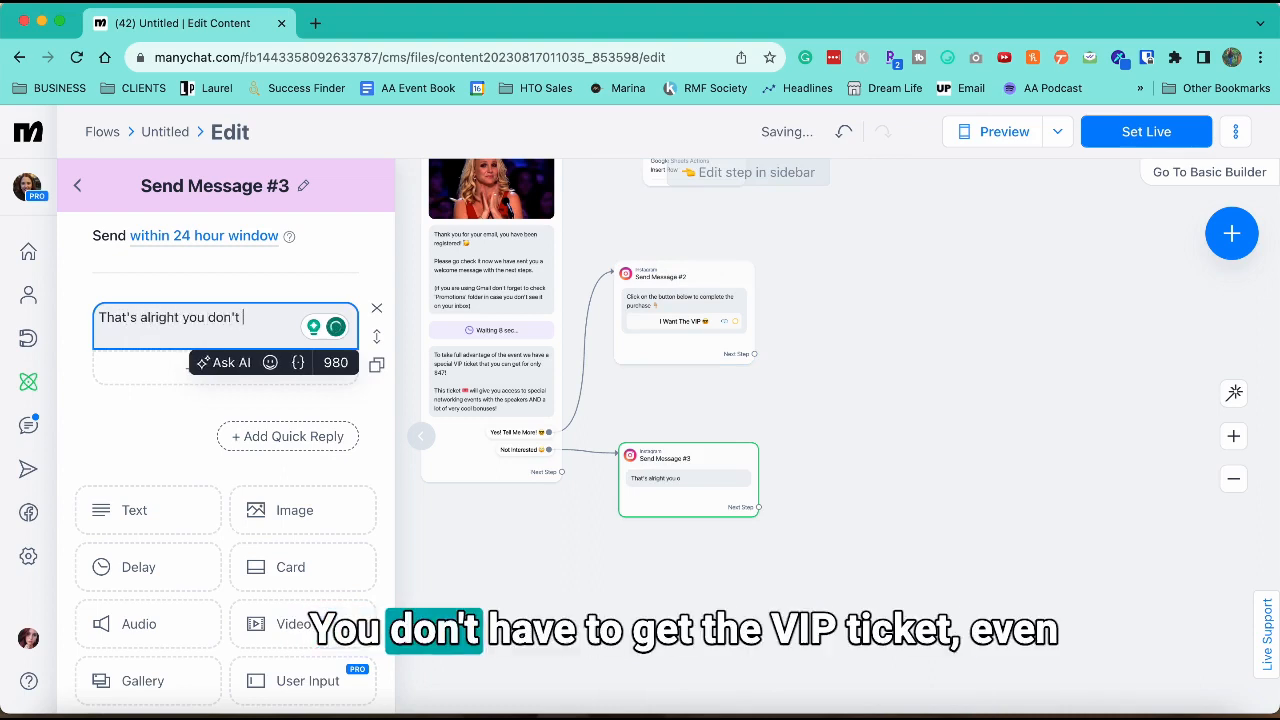
text(have to get the )
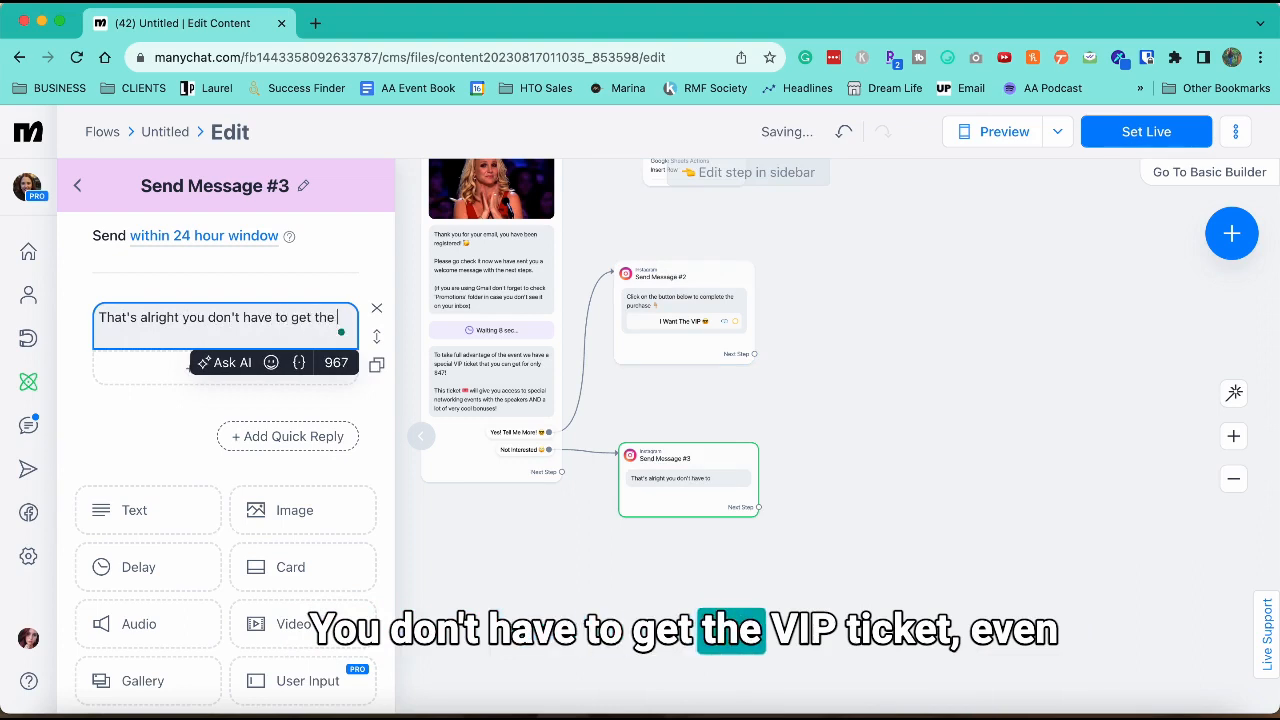
text(VIP ticket )
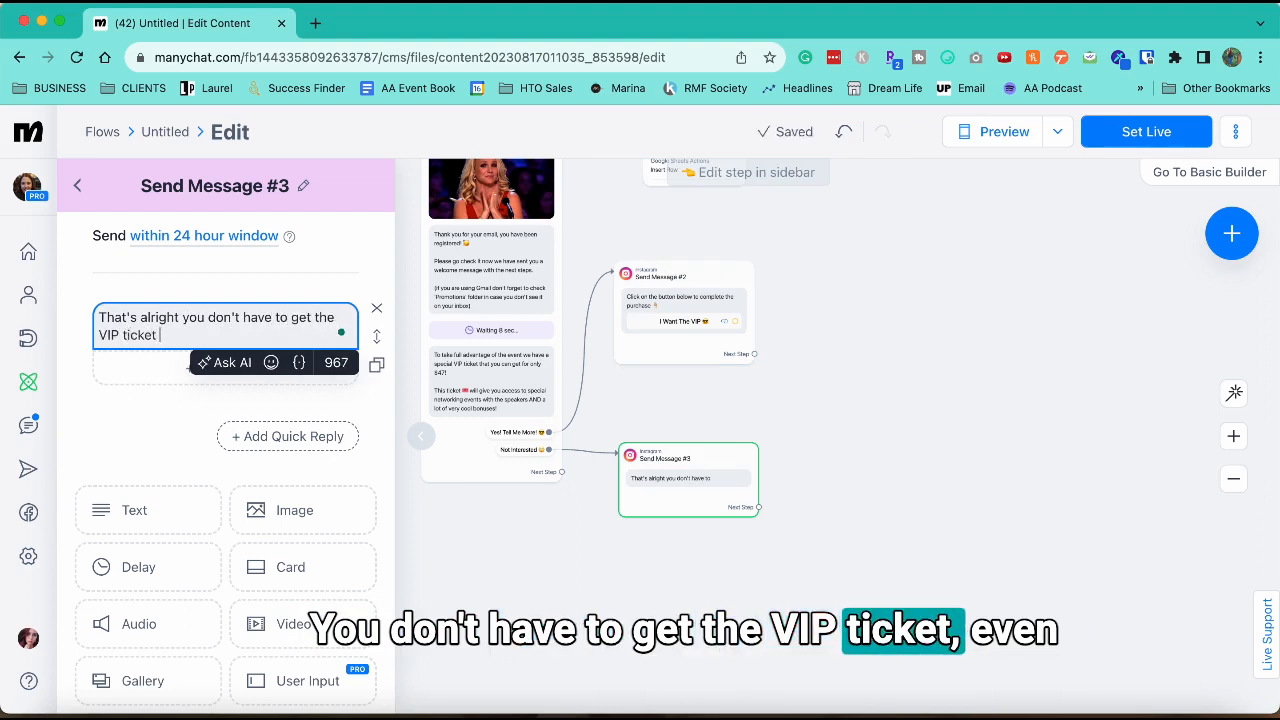
text(even if you will mi)
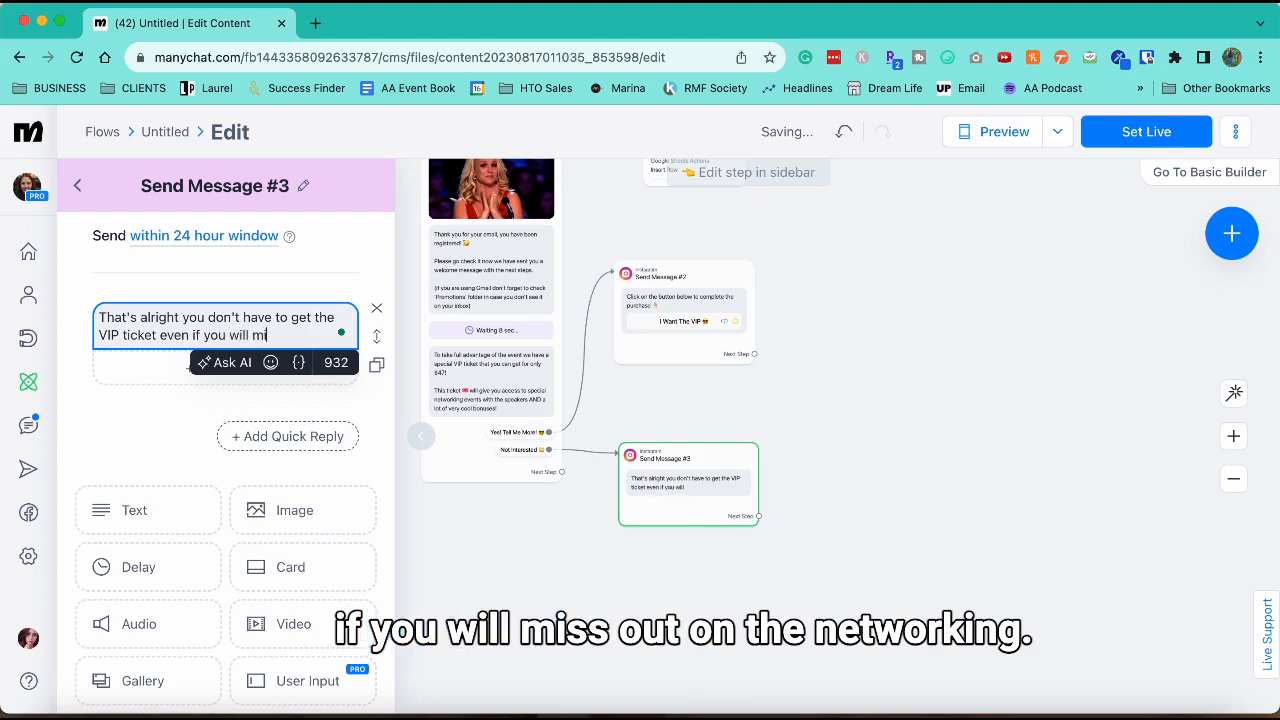
text(ss out on the ne)
text(two)
key(BackSpace)
text(working we don)
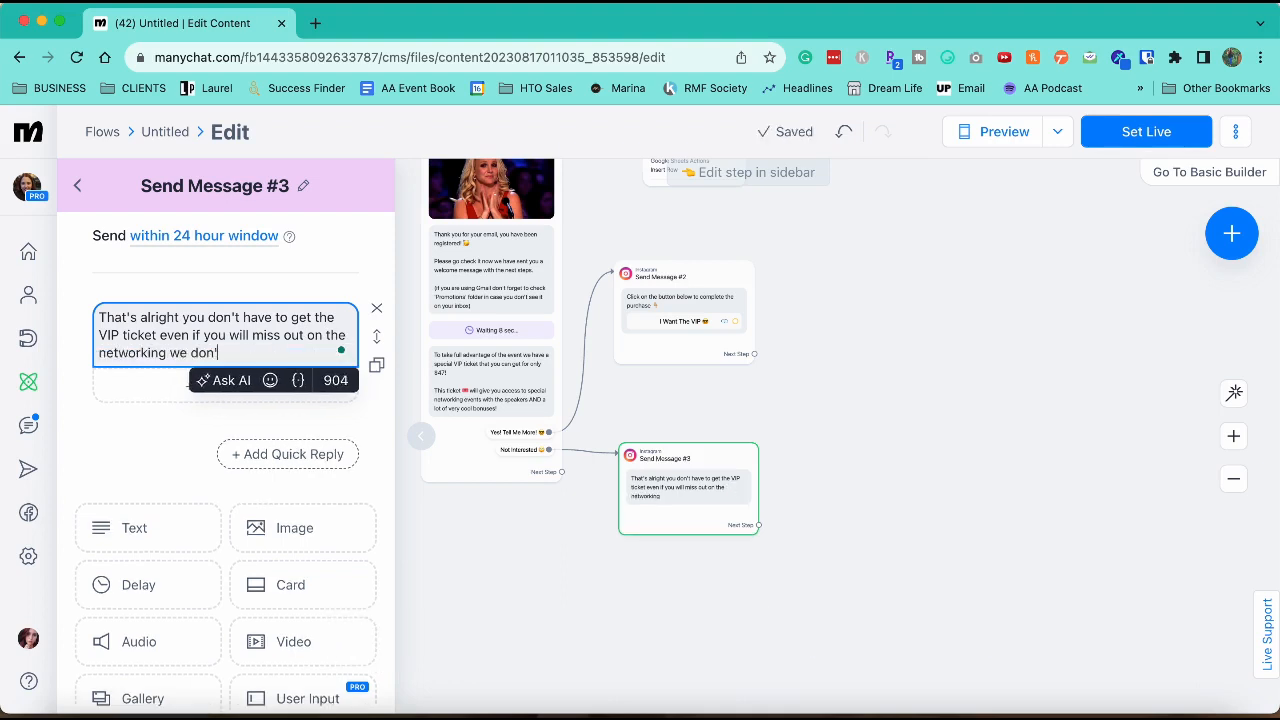
text('t want you to miss out)
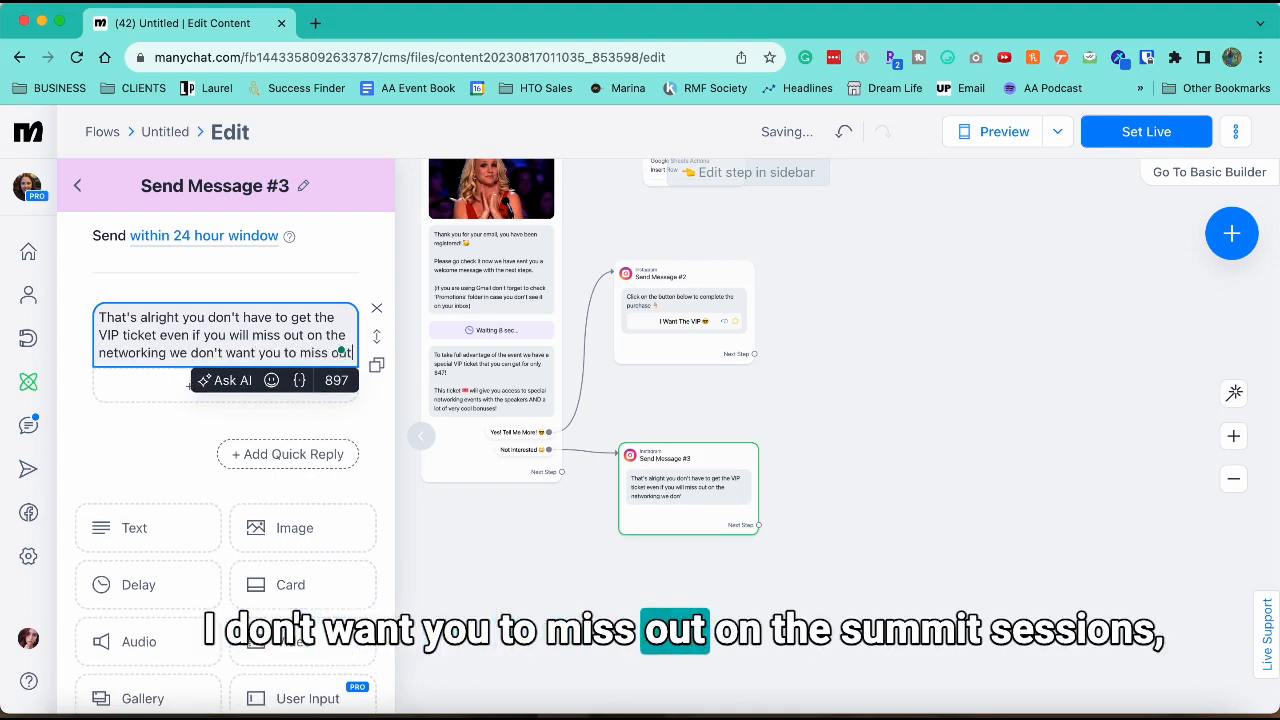
text( on the summit sessions!)
Step: Add a second paragraph reading "So it's time to add this to your calendar", followed by the line "Tap button below to do so 👇🏼"
key(Return)
key(Return)
text(So )
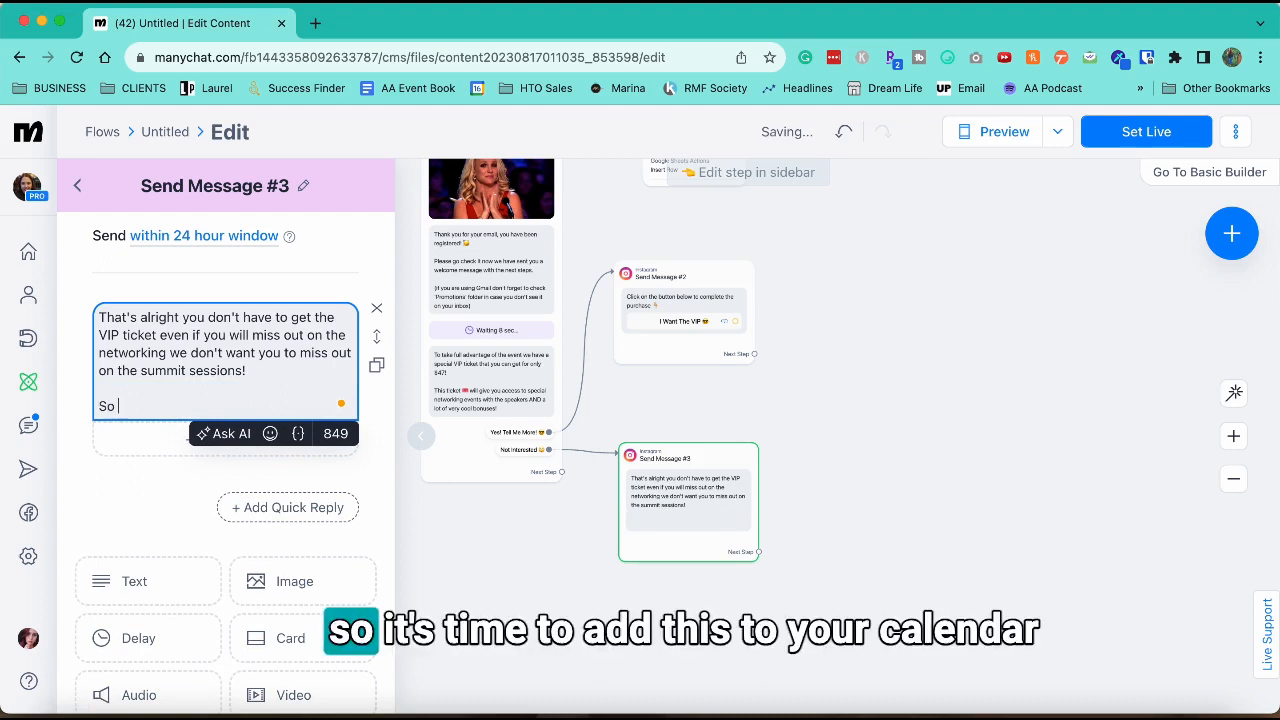
text(it's time to add th)
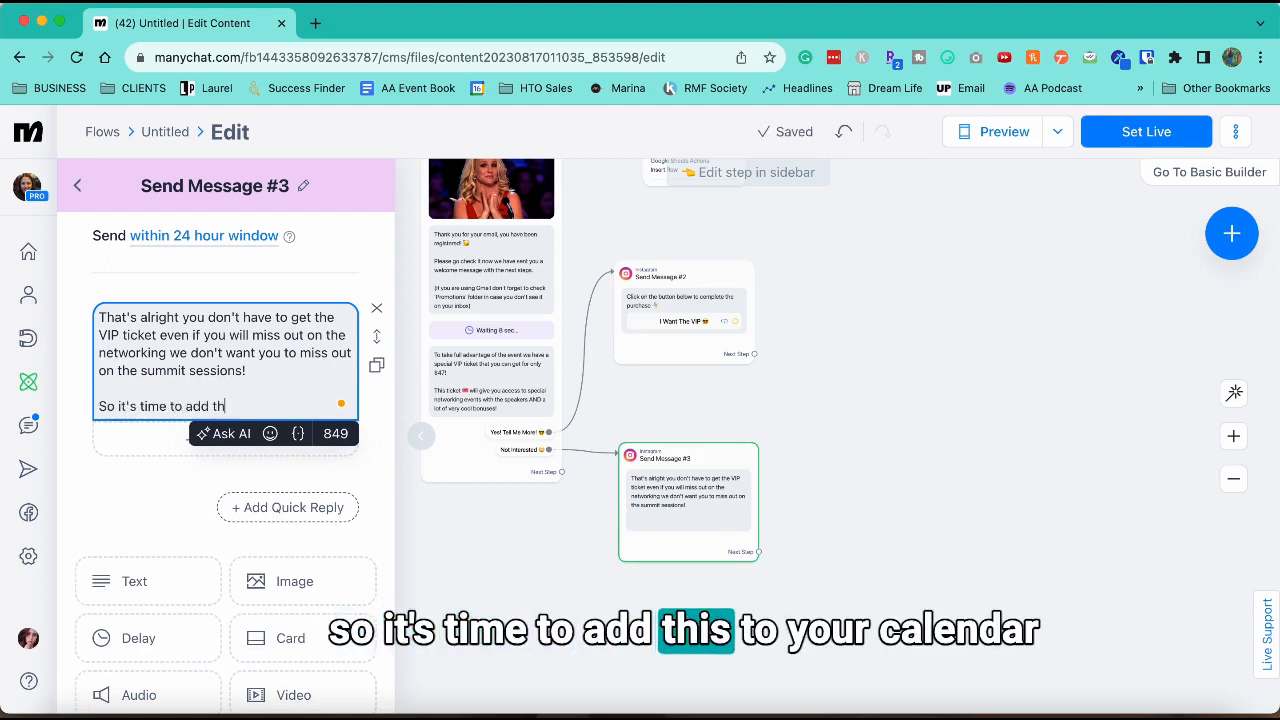
text(is to your calendar)
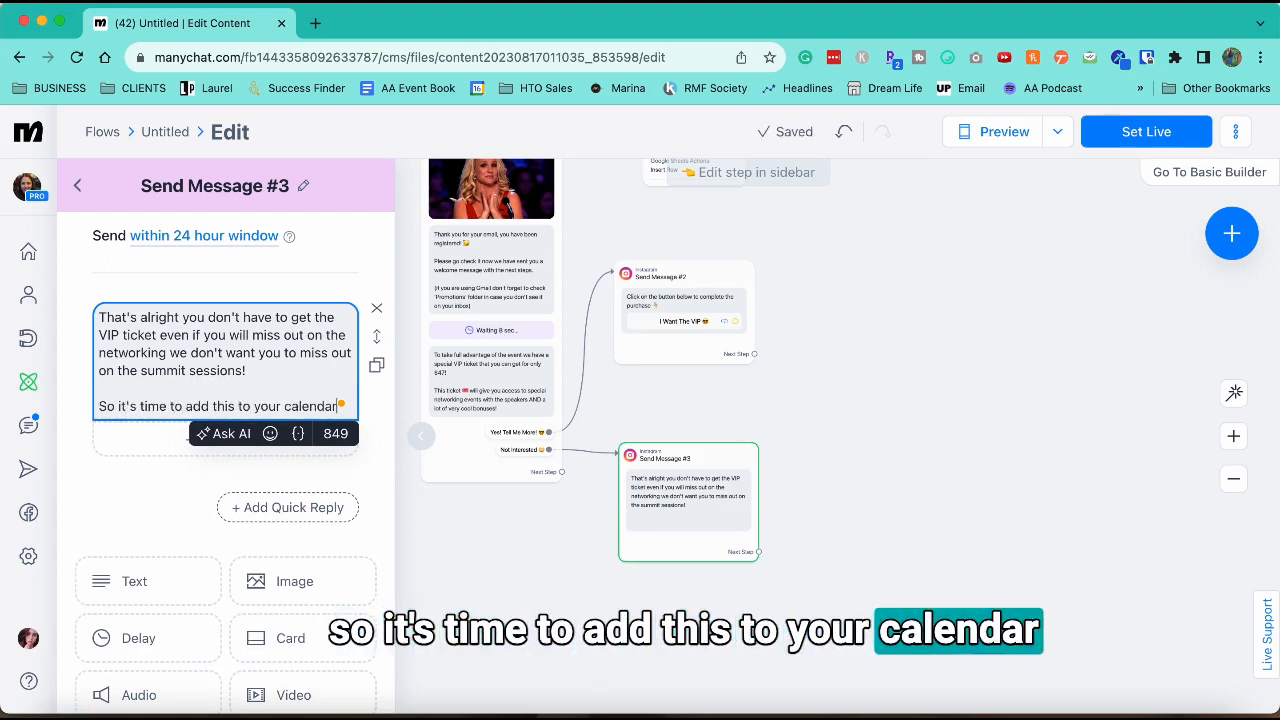
click(948, 59)
click(638, 259)
click(347, 384)
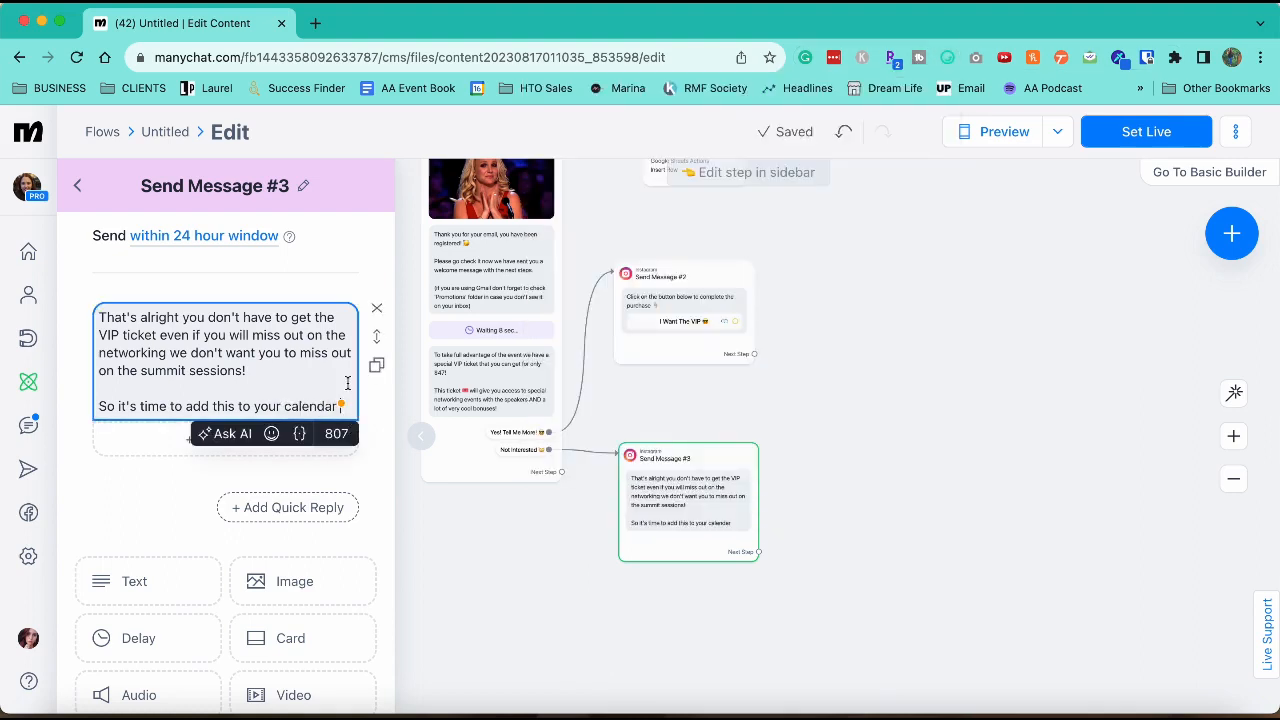
key(Return)
text(Tap button below)
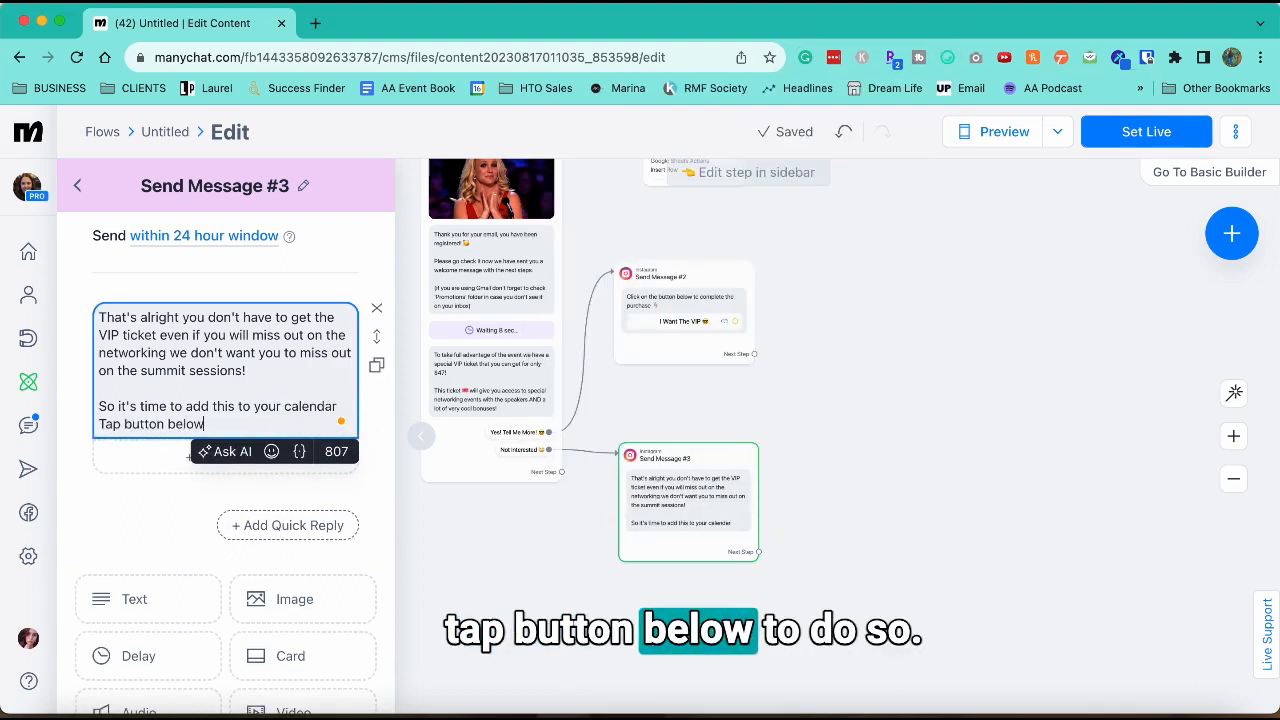
text( to )
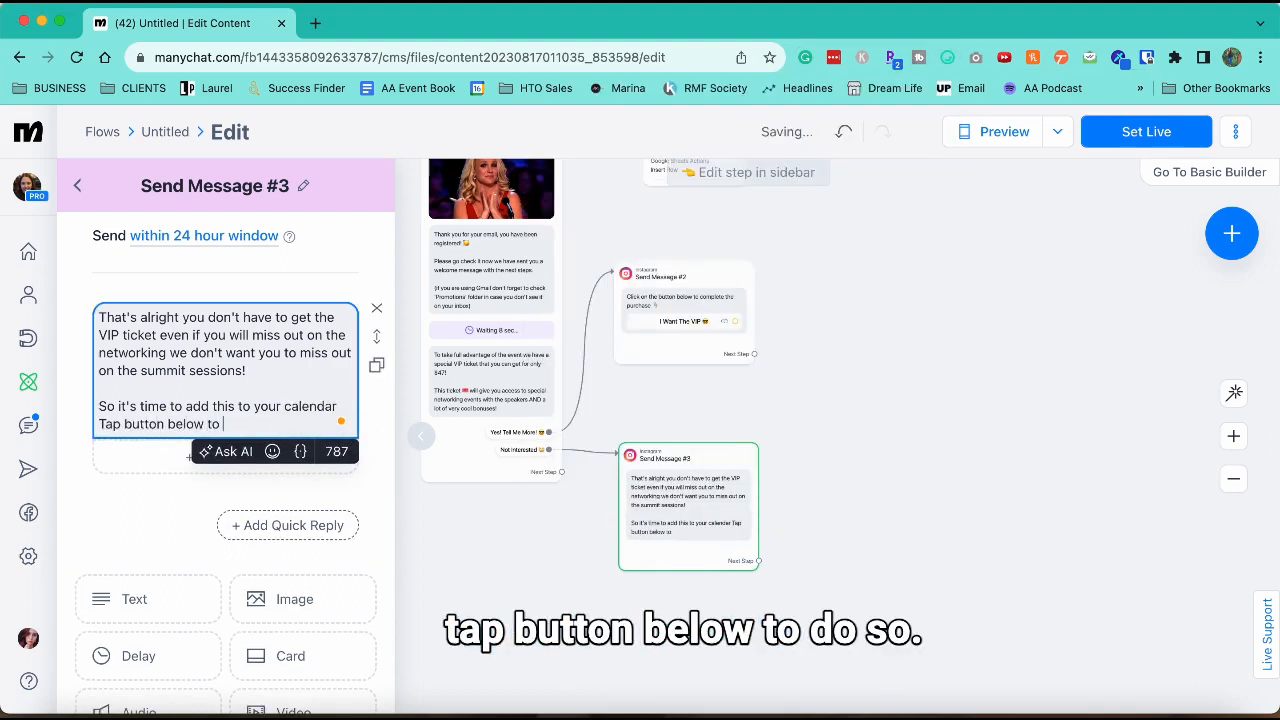
text(do so 👇)
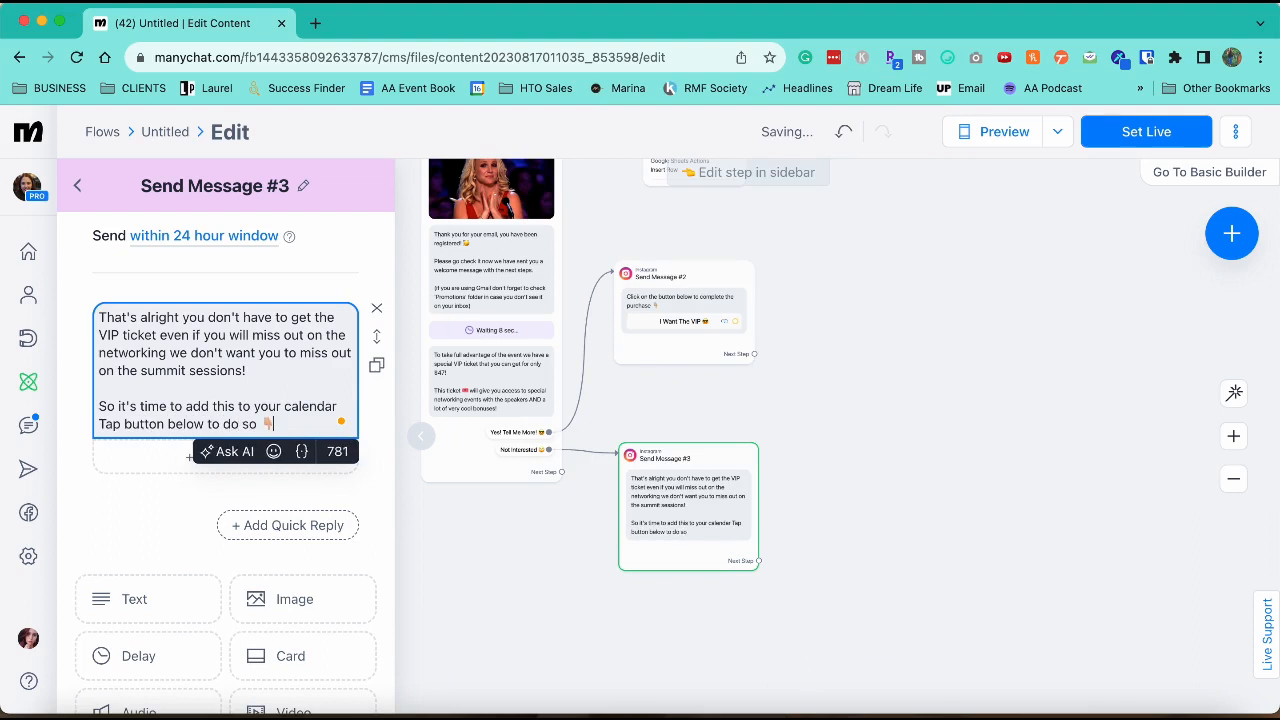
click(189, 495)
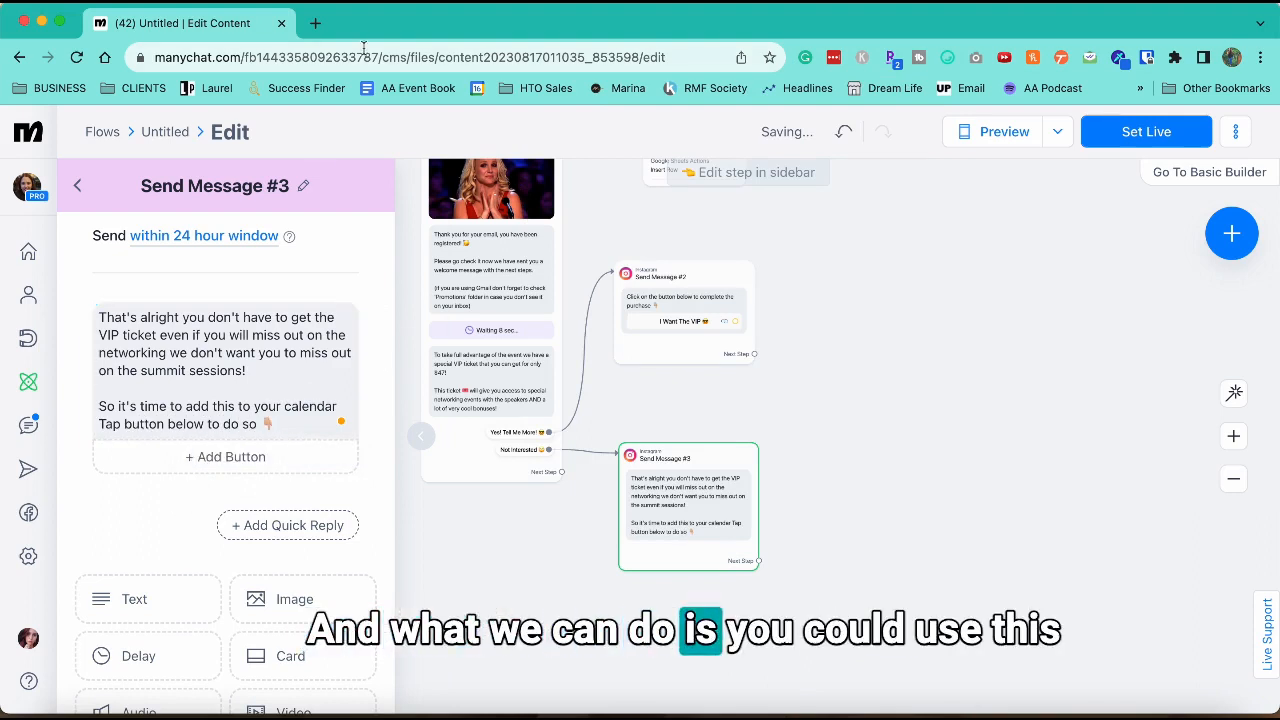
Step: Find the AddEvent site by searching for "addevents" in a new browser tab, and sign in to the existing account
click(315, 22)
text(addevents)
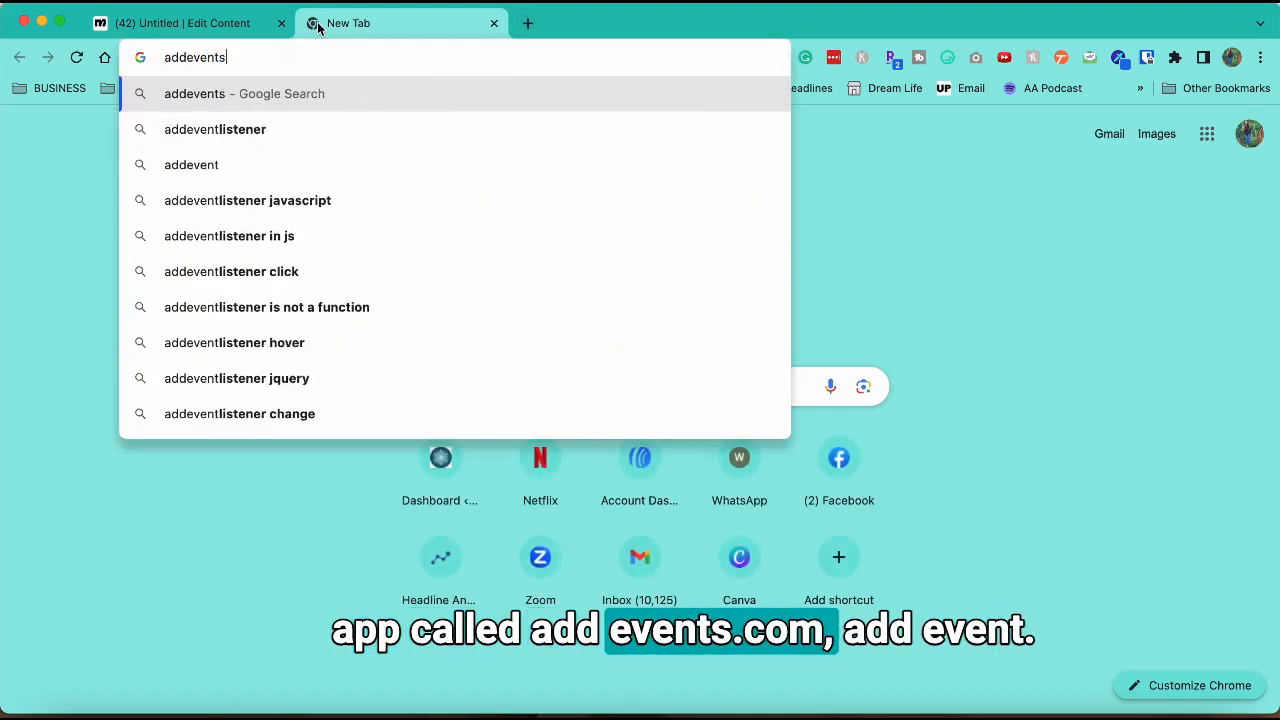
text(.com)
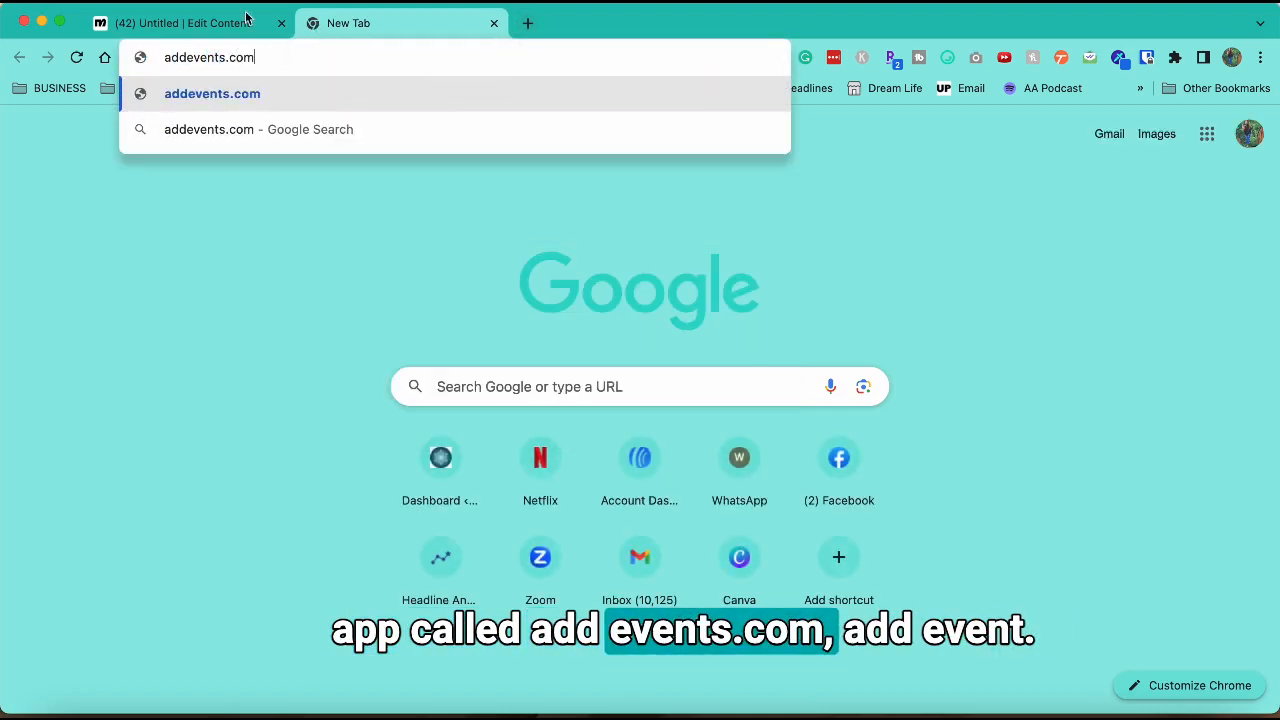
key(Return)
click(183, 61)
text(addevents)
key(Return)
click(259, 332)
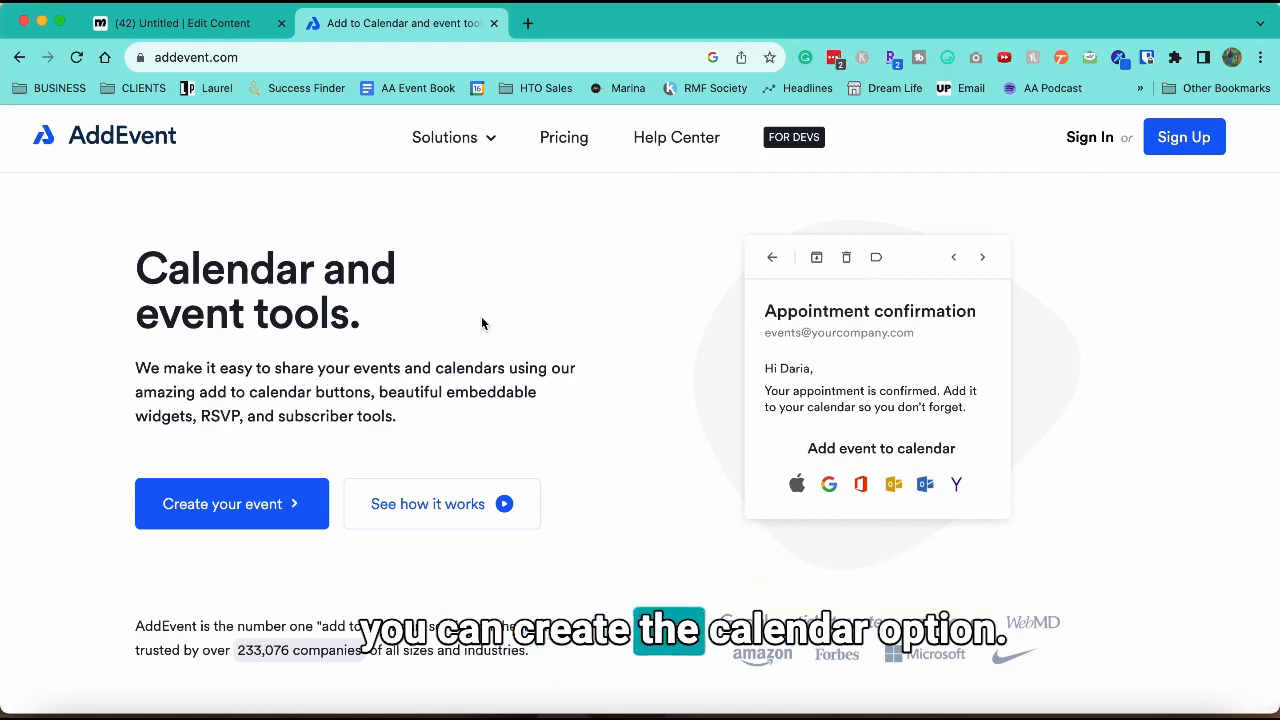
click(1093, 139)
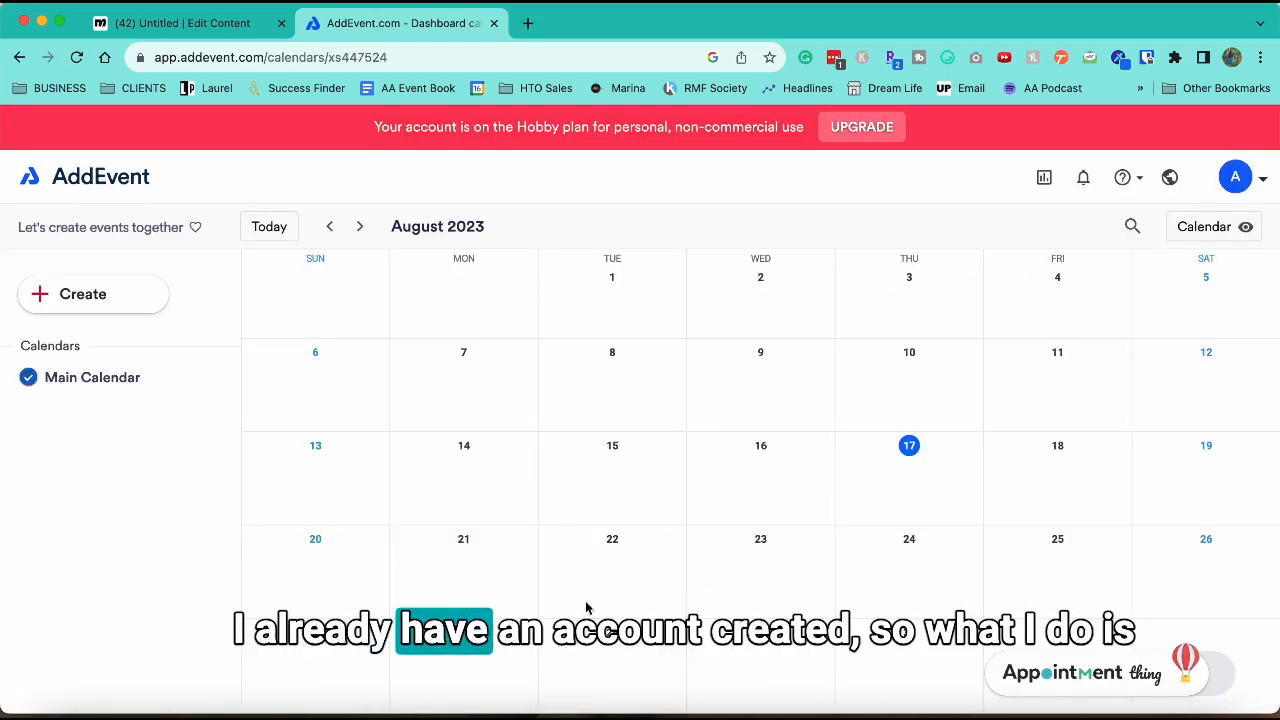
Step: Start a new event and title it "Chatbot for Coaches Summit"
click(84, 293)
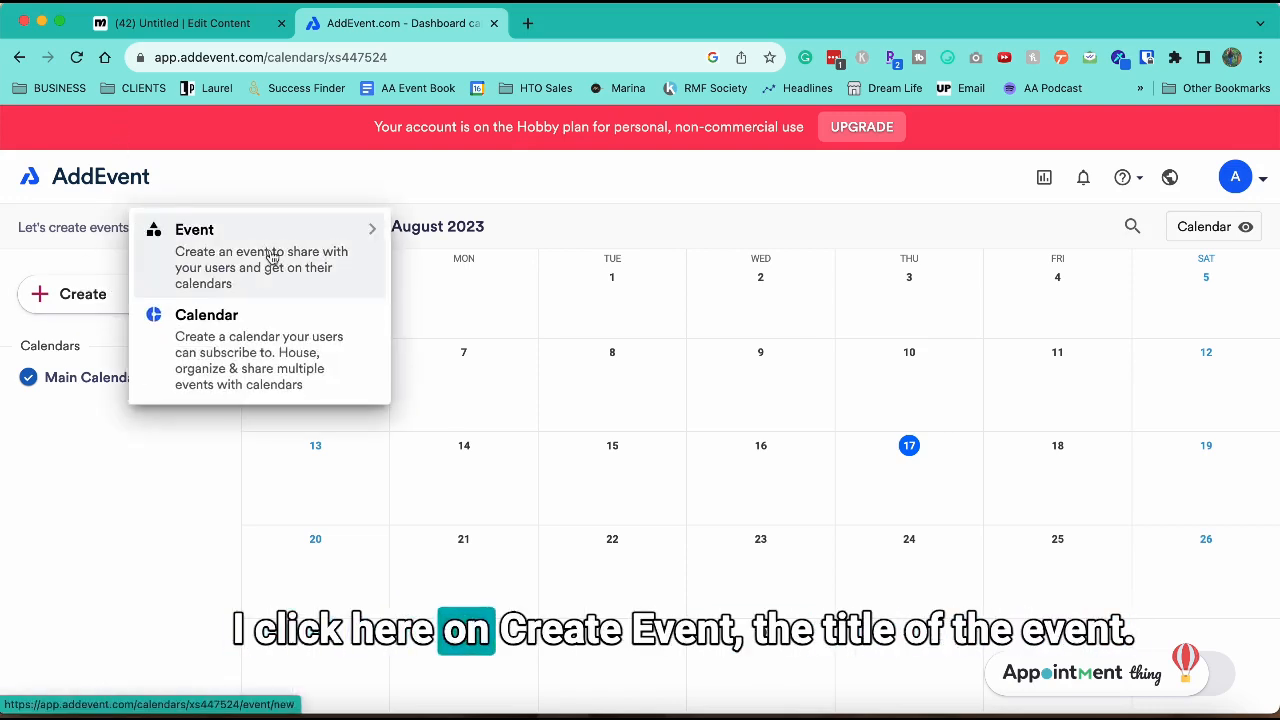
click(272, 257)
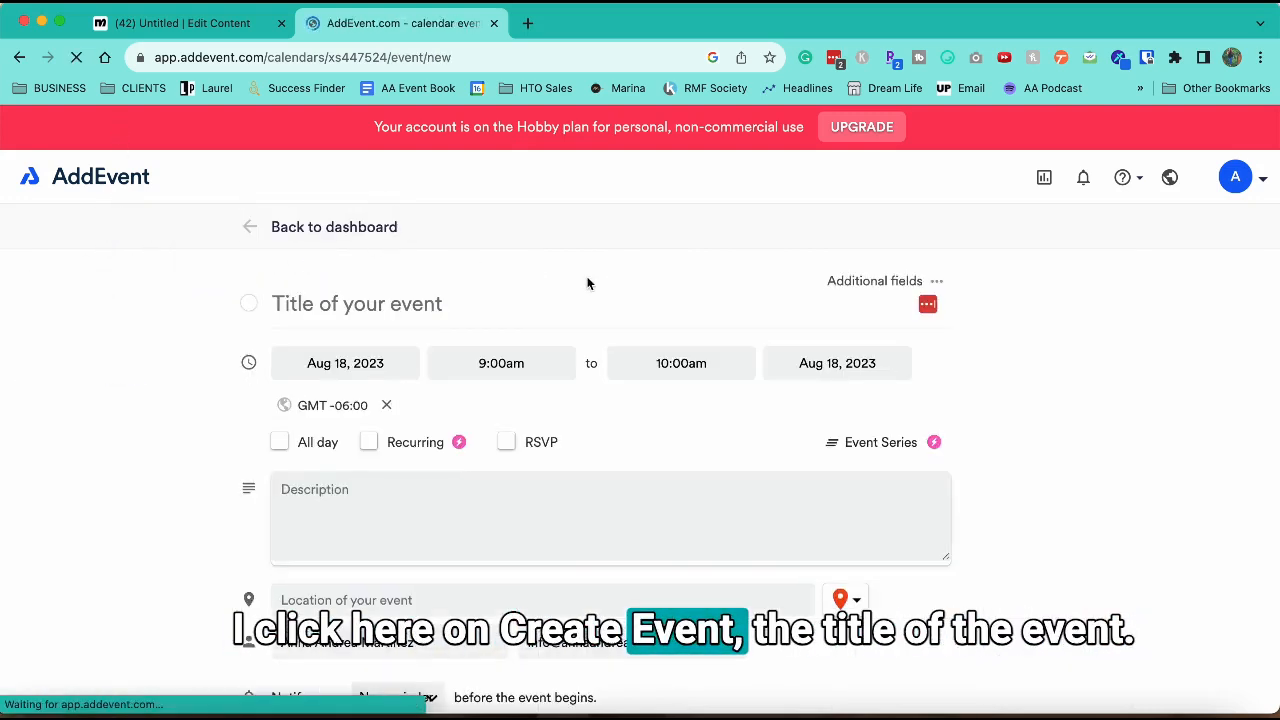
click(409, 304)
text(Cha)
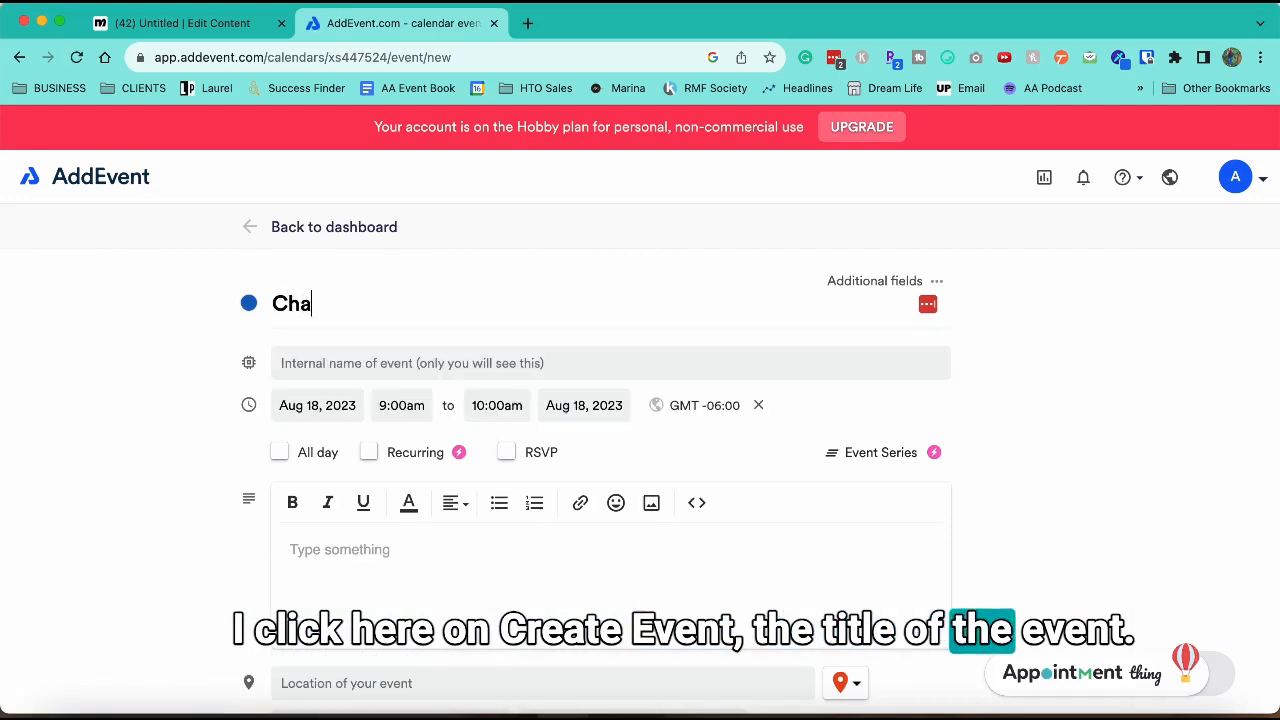
text(tbot for Coaches Summit)
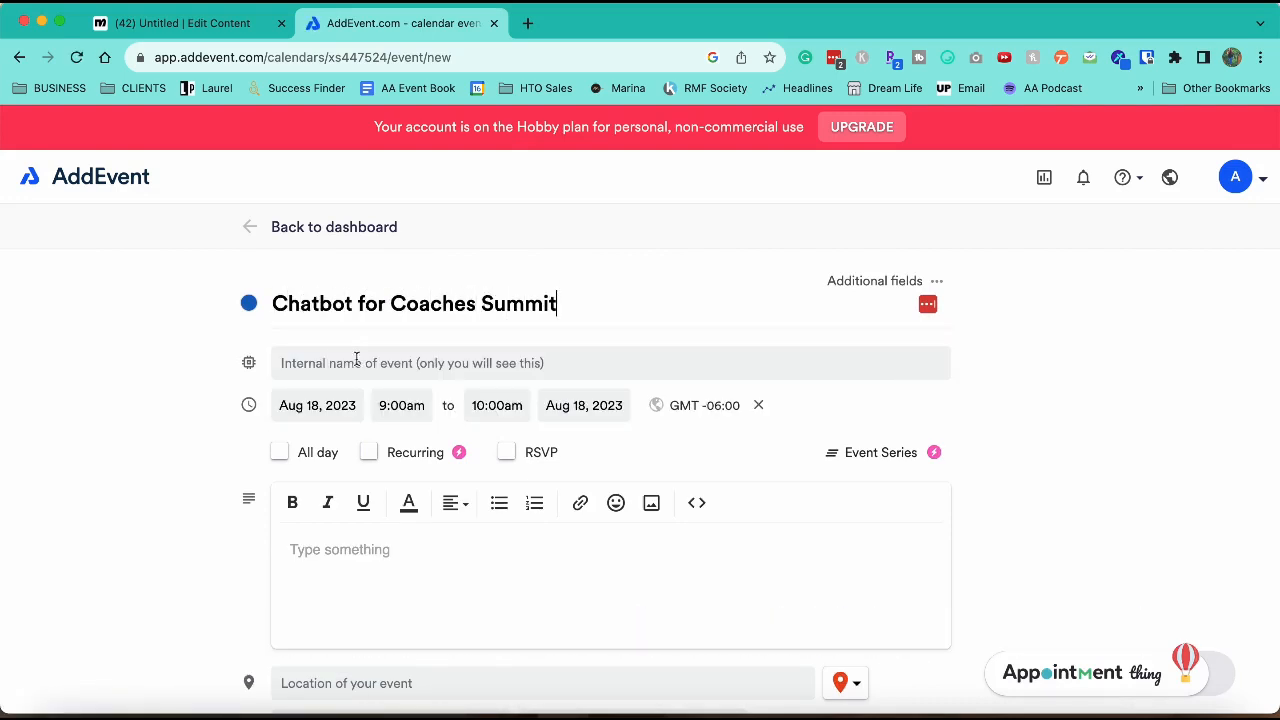
Step: Set the event dates to run from Oct 16, 2023 to Oct 22, 2023
scroll(356, 360, down, 2)
click(318, 315)
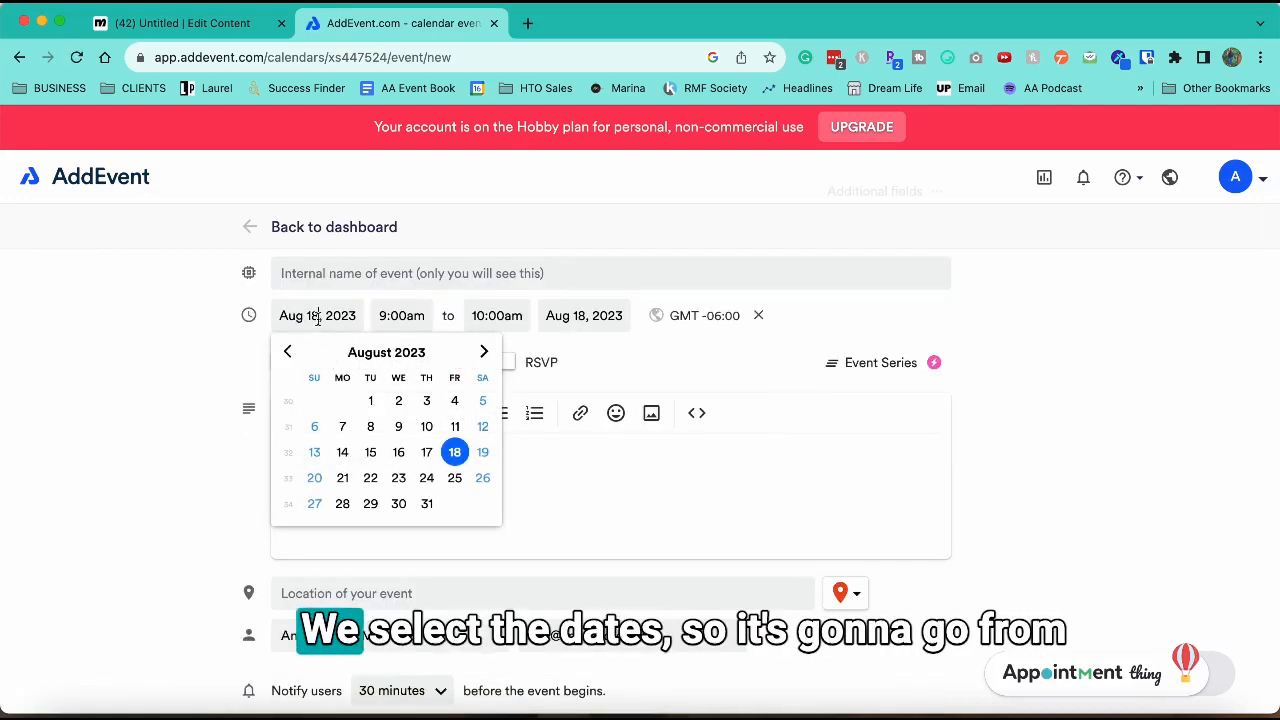
click(485, 353)
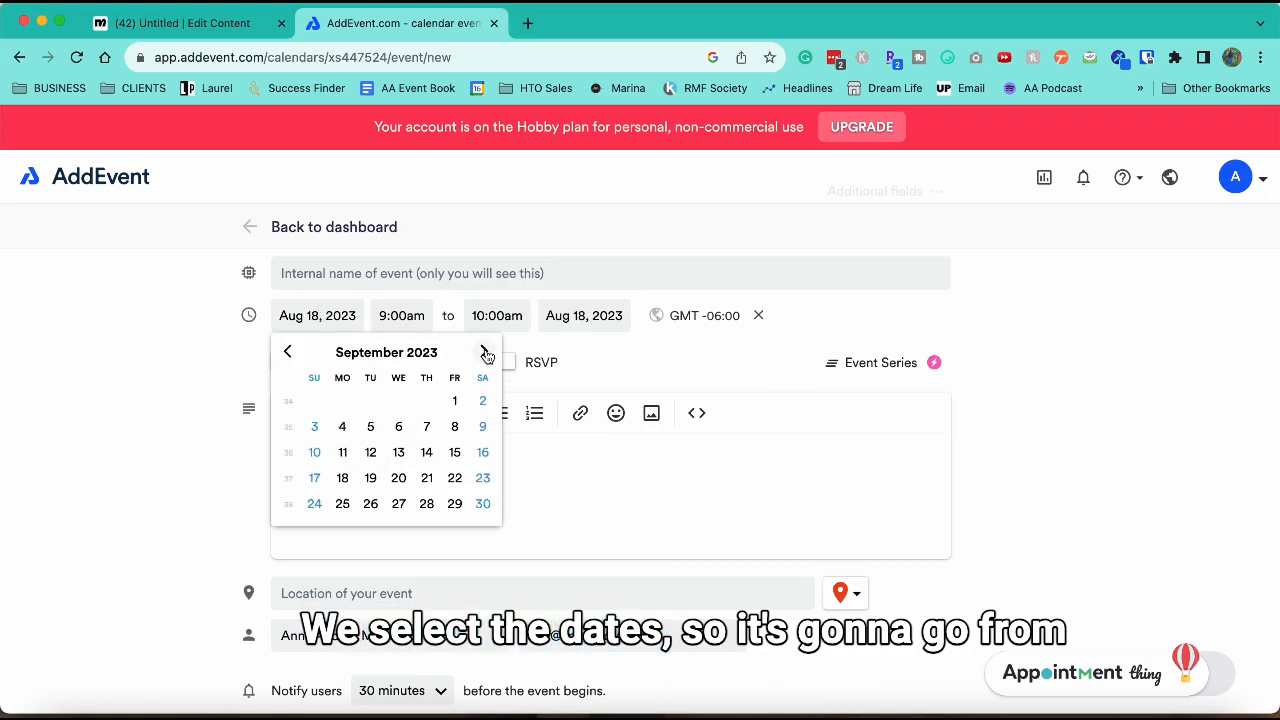
click(485, 353)
click(485, 353)
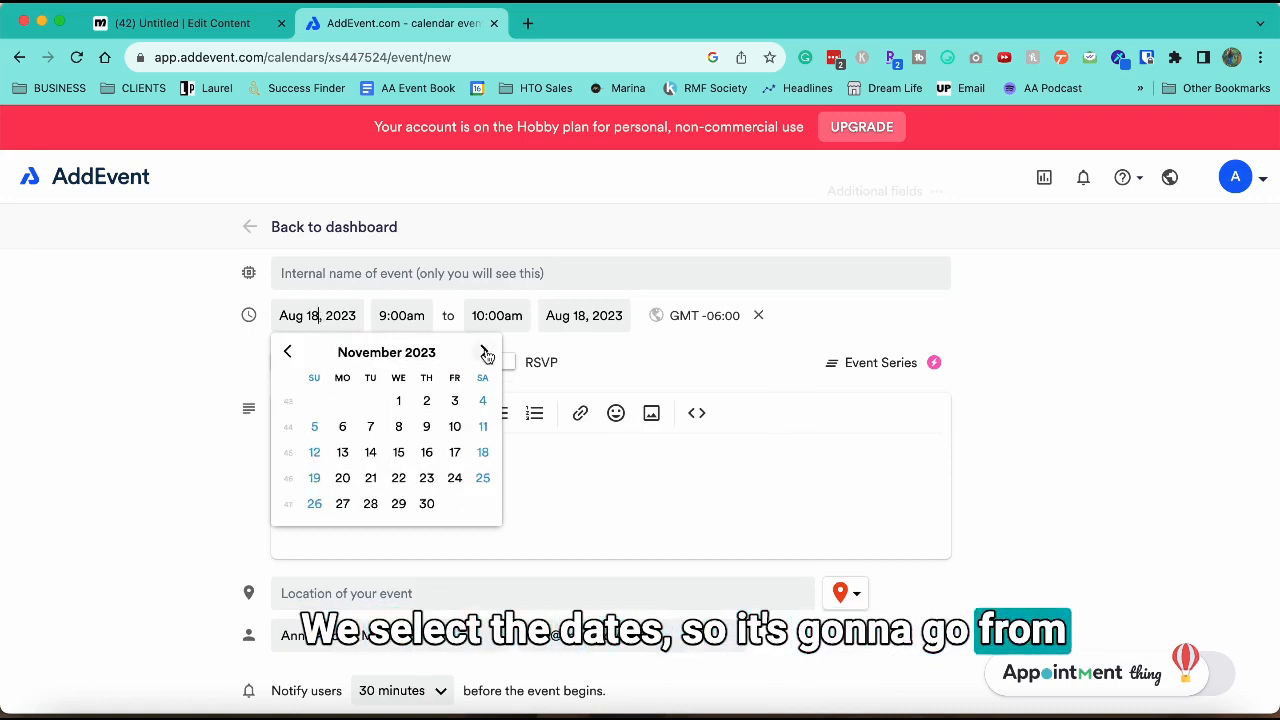
click(285, 353)
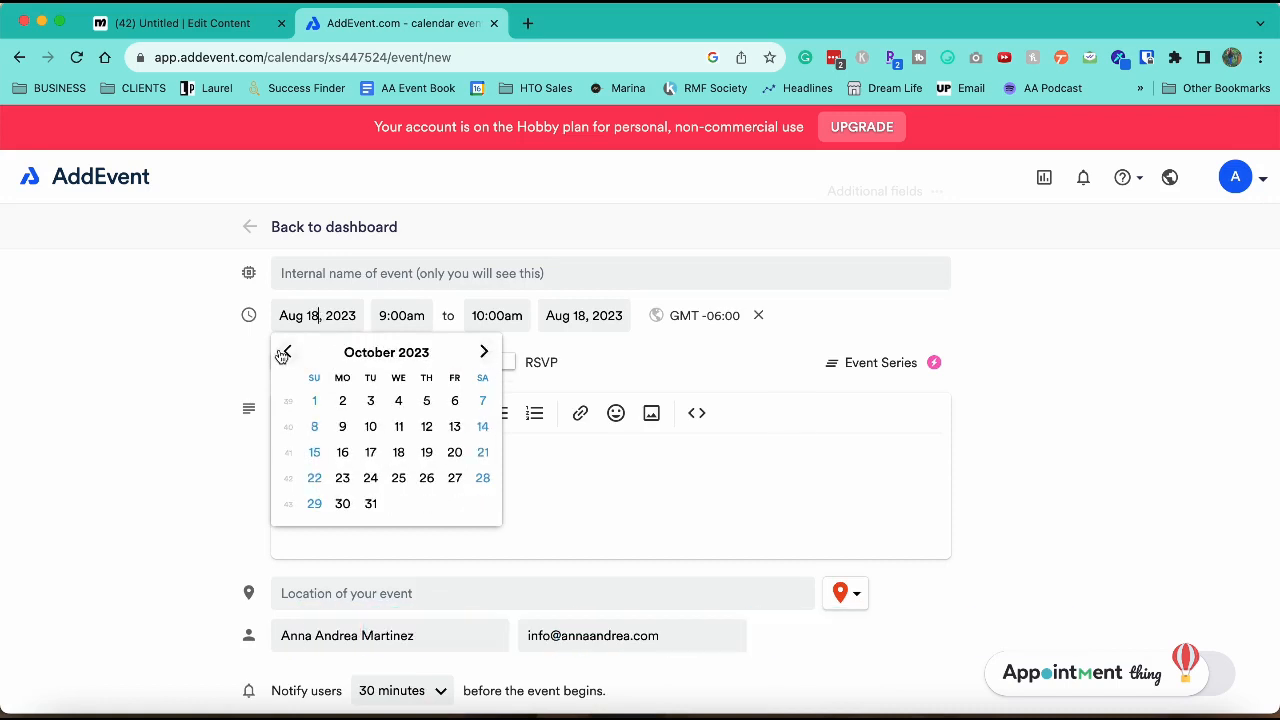
click(343, 452)
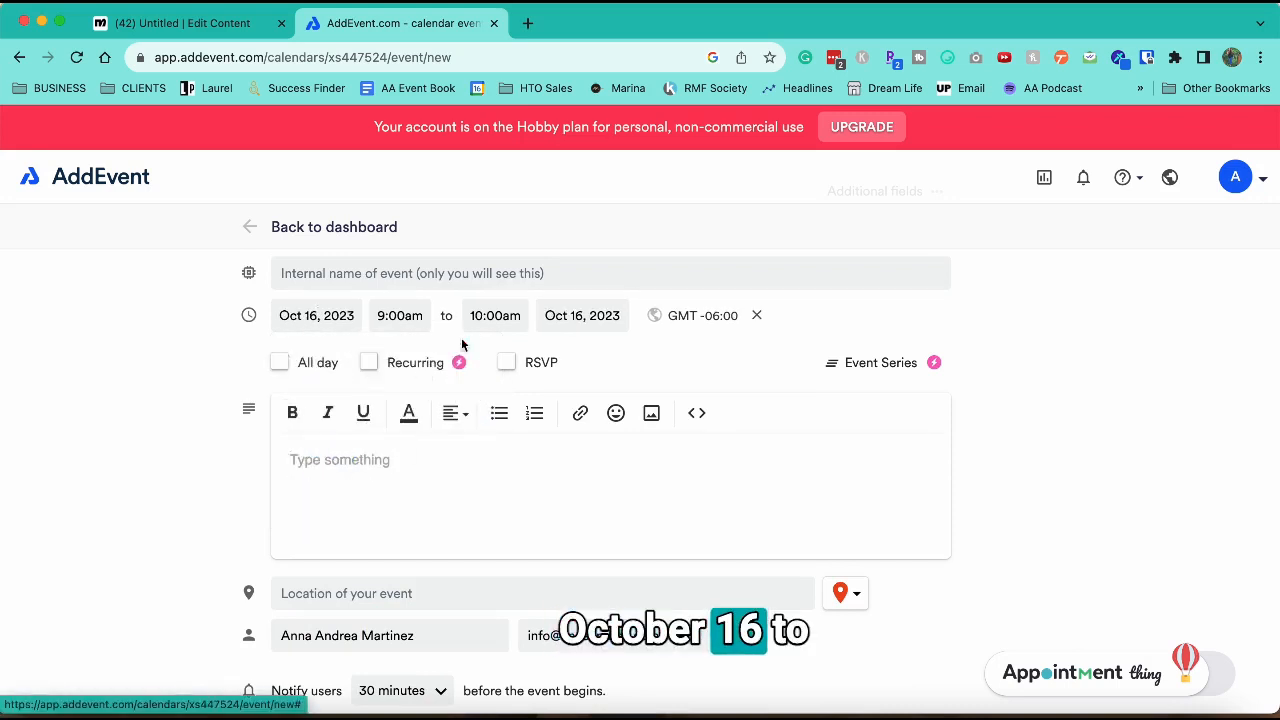
click(549, 318)
click(620, 474)
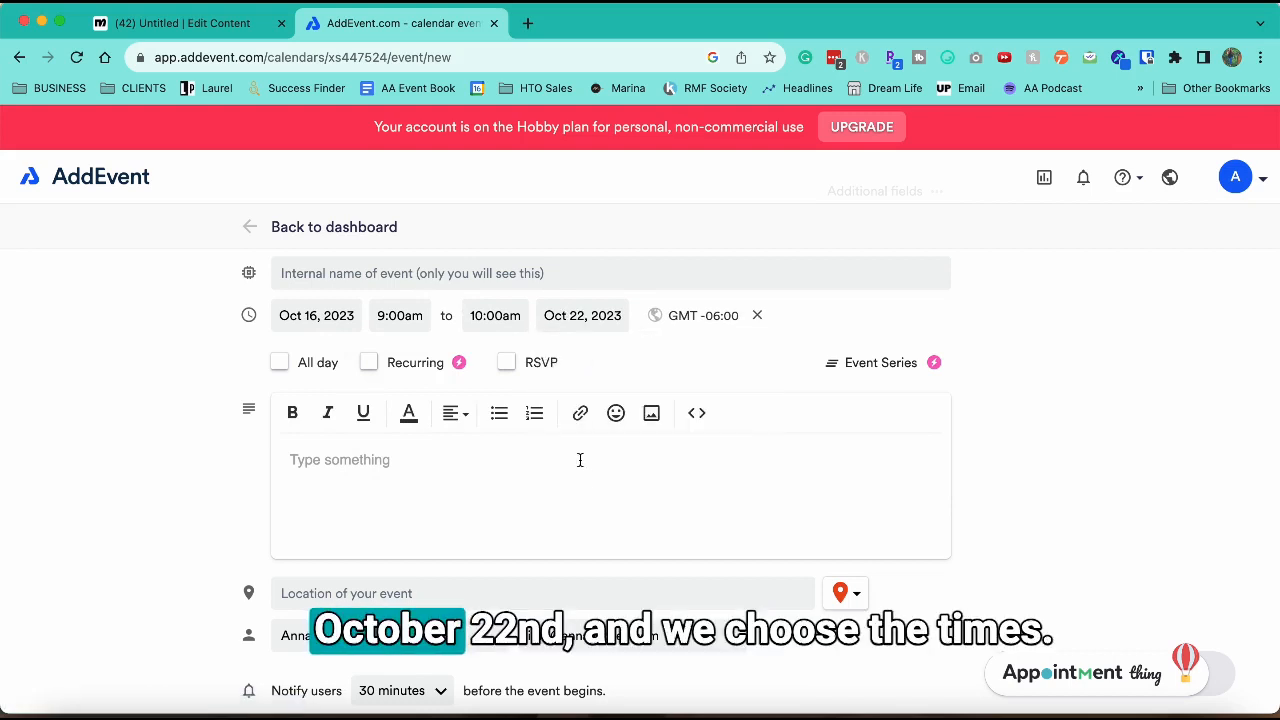
Step: Set the event's end time to 6:00pm
click(495, 315)
scroll(546, 435, down, 10)
scroll(546, 443, down, 8)
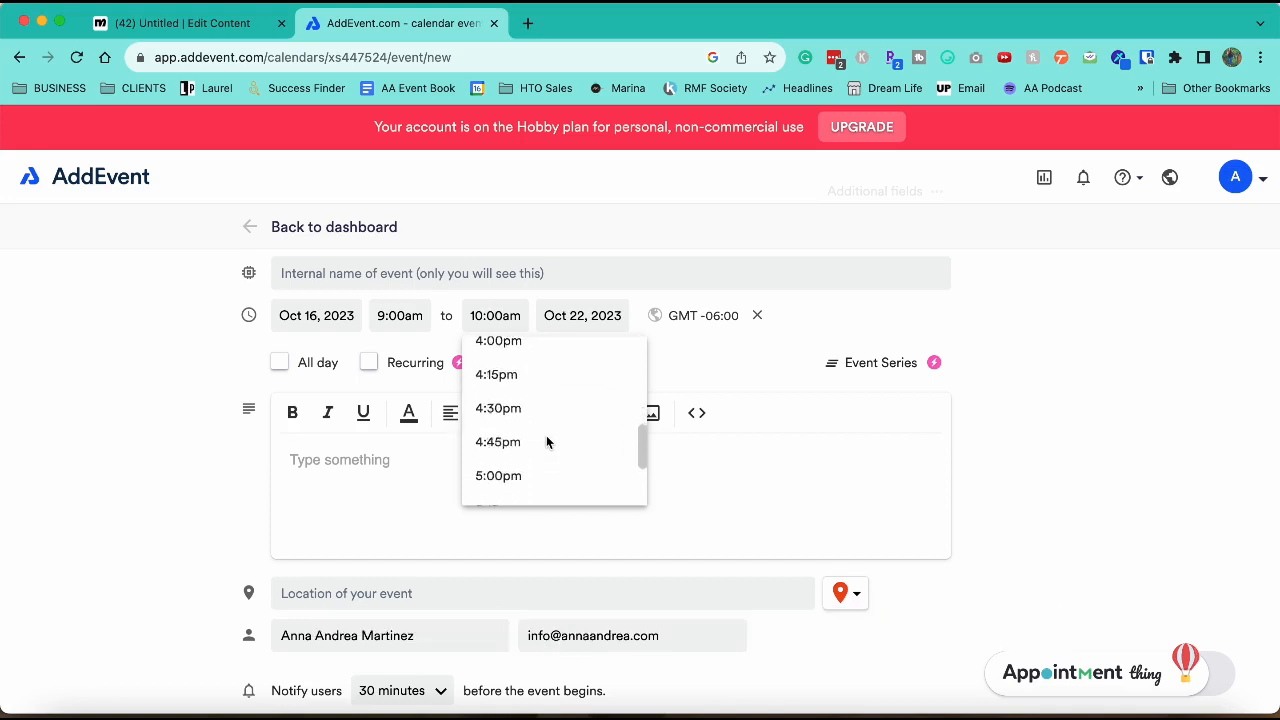
scroll(546, 442, down, 6)
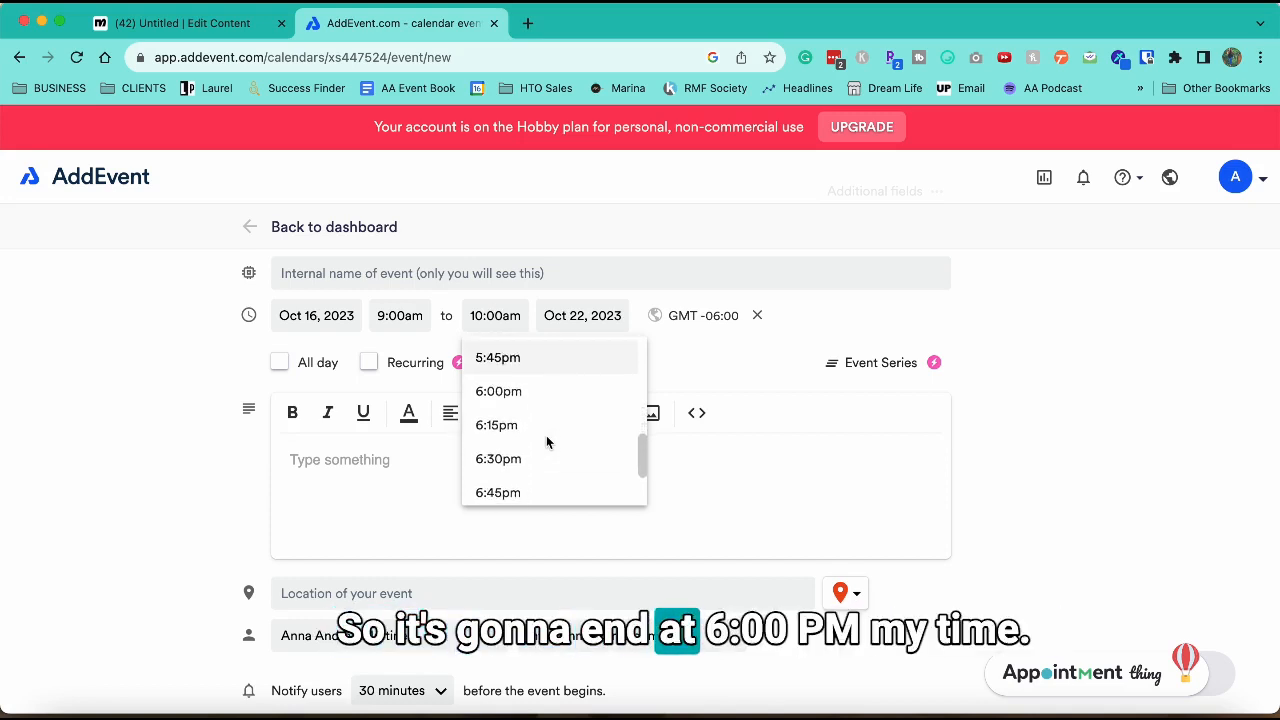
click(538, 391)
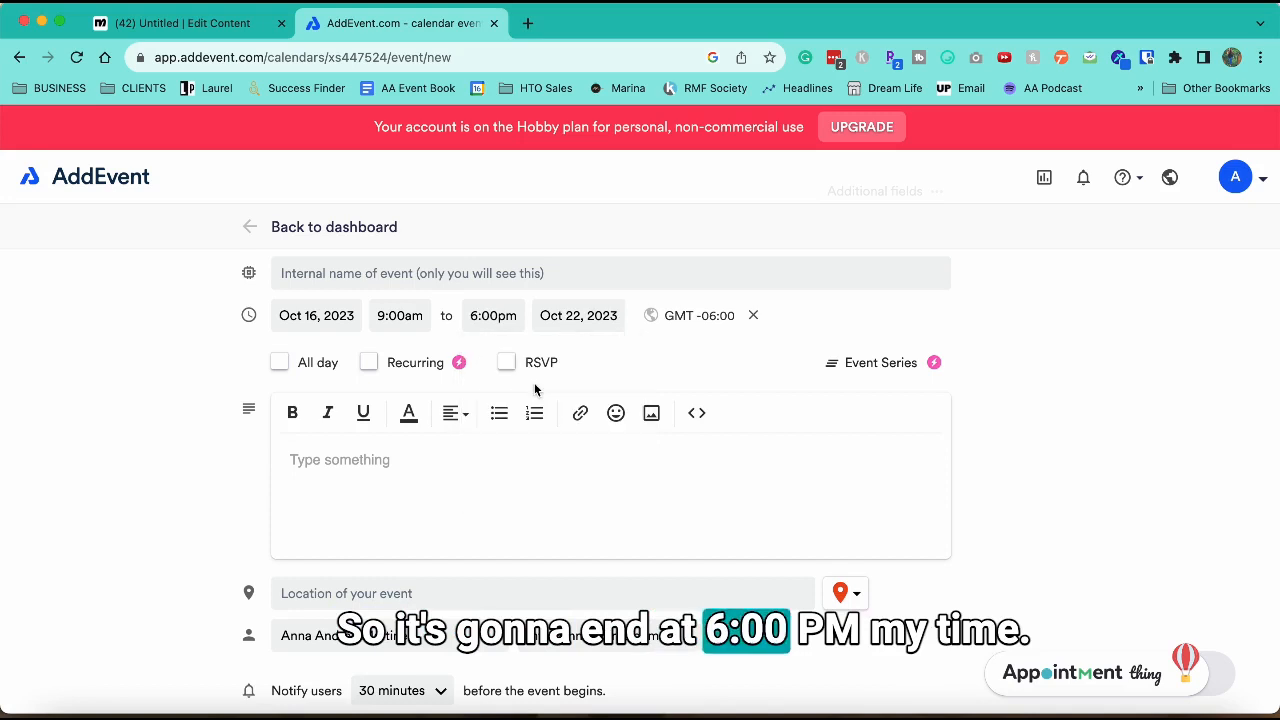
Step: Look through the time zone choices available for the event without selecting a different one
click(714, 318)
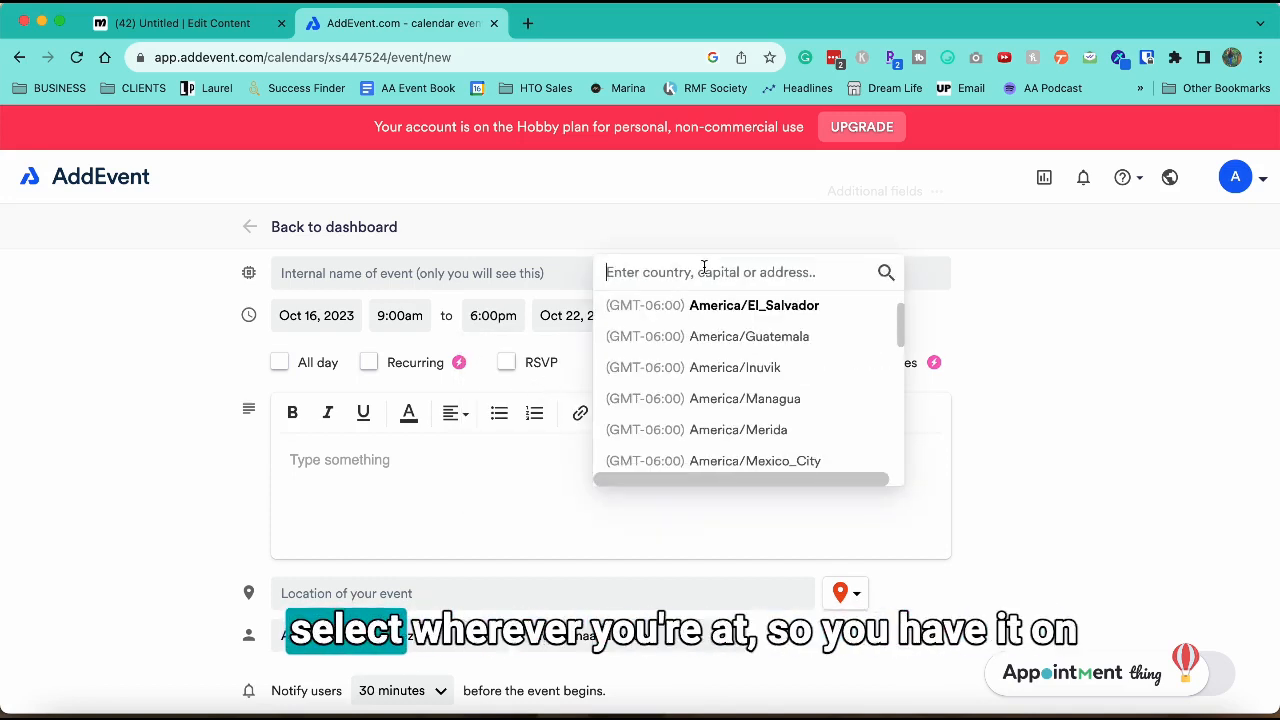
scroll(716, 400, down, 2)
scroll(716, 400, down, 5)
click(537, 509)
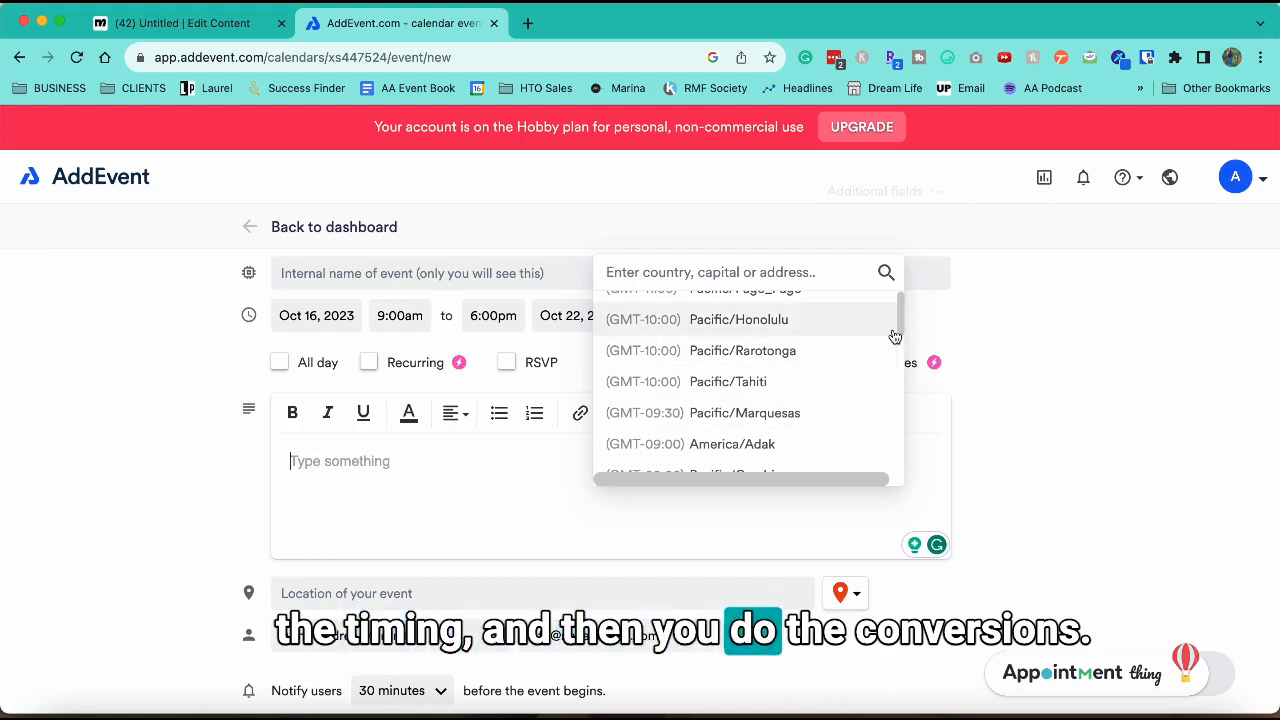
click(951, 308)
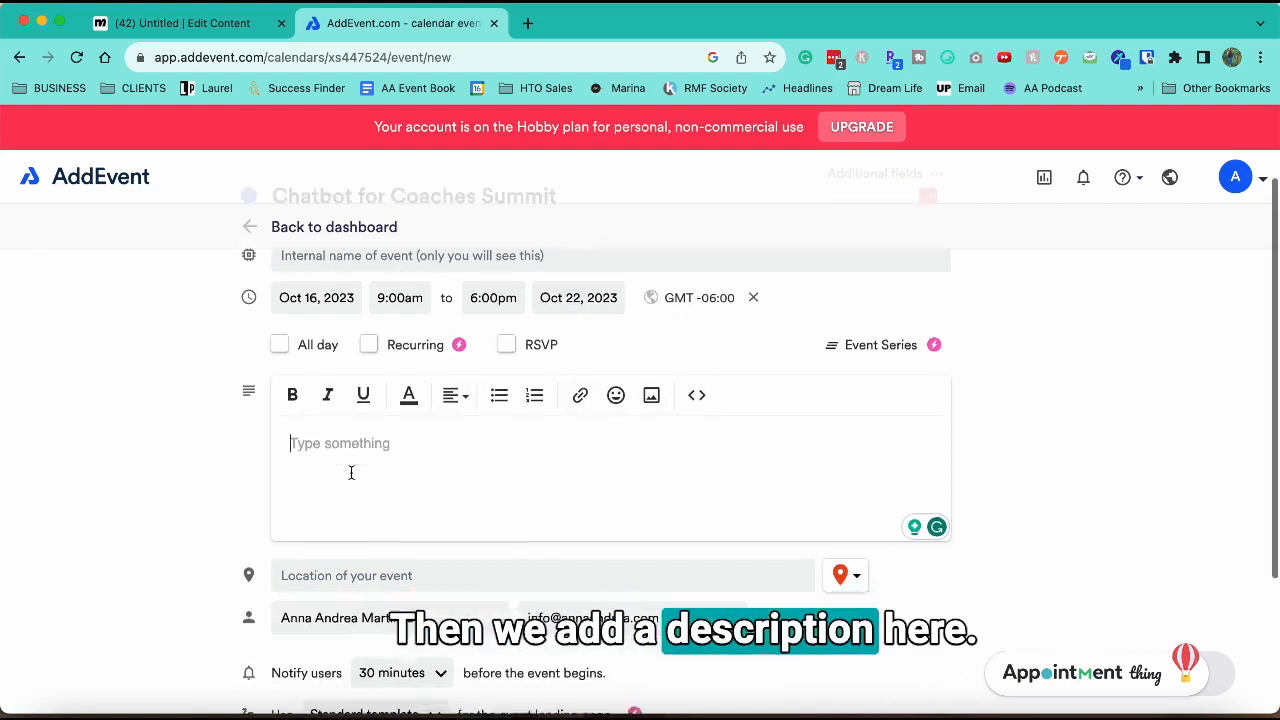
Step: Enter "Chatbots for Coaches Summit" as the event description
scroll(351, 471, down, 3)
scroll(351, 473, up, 1)
text(r Coaches summit)
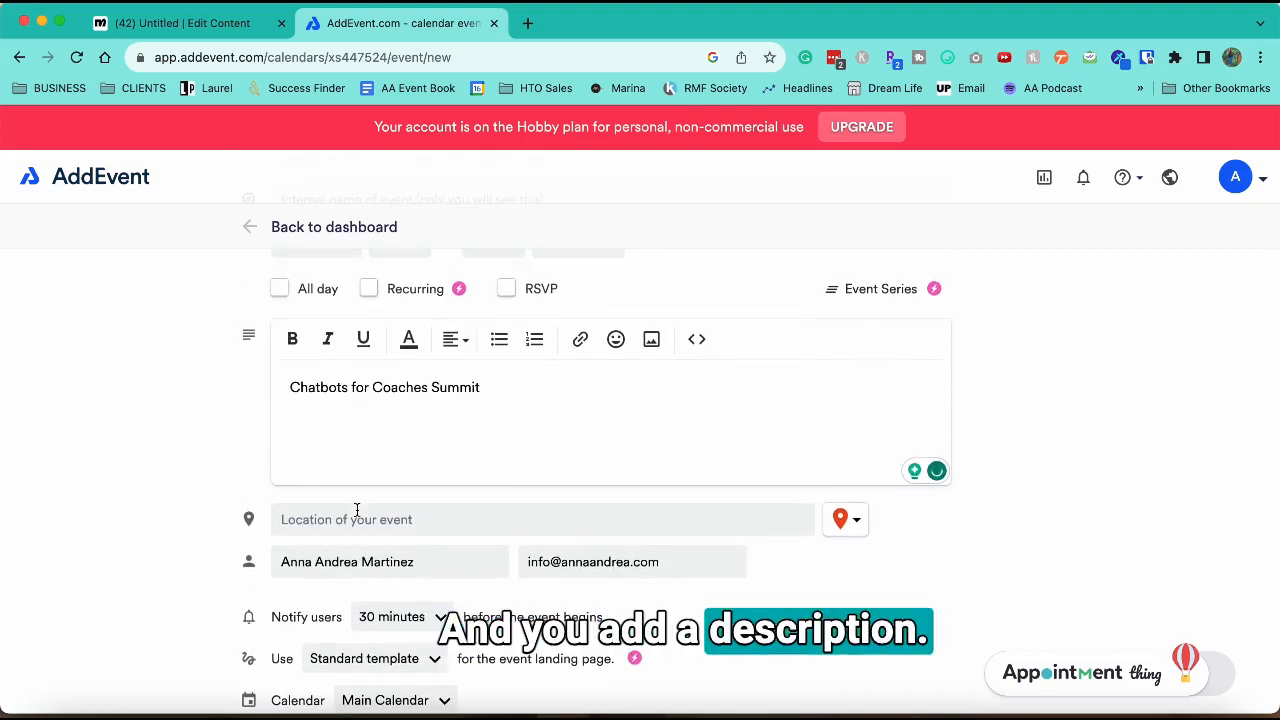
scroll(357, 510, down, 3)
click(505, 377)
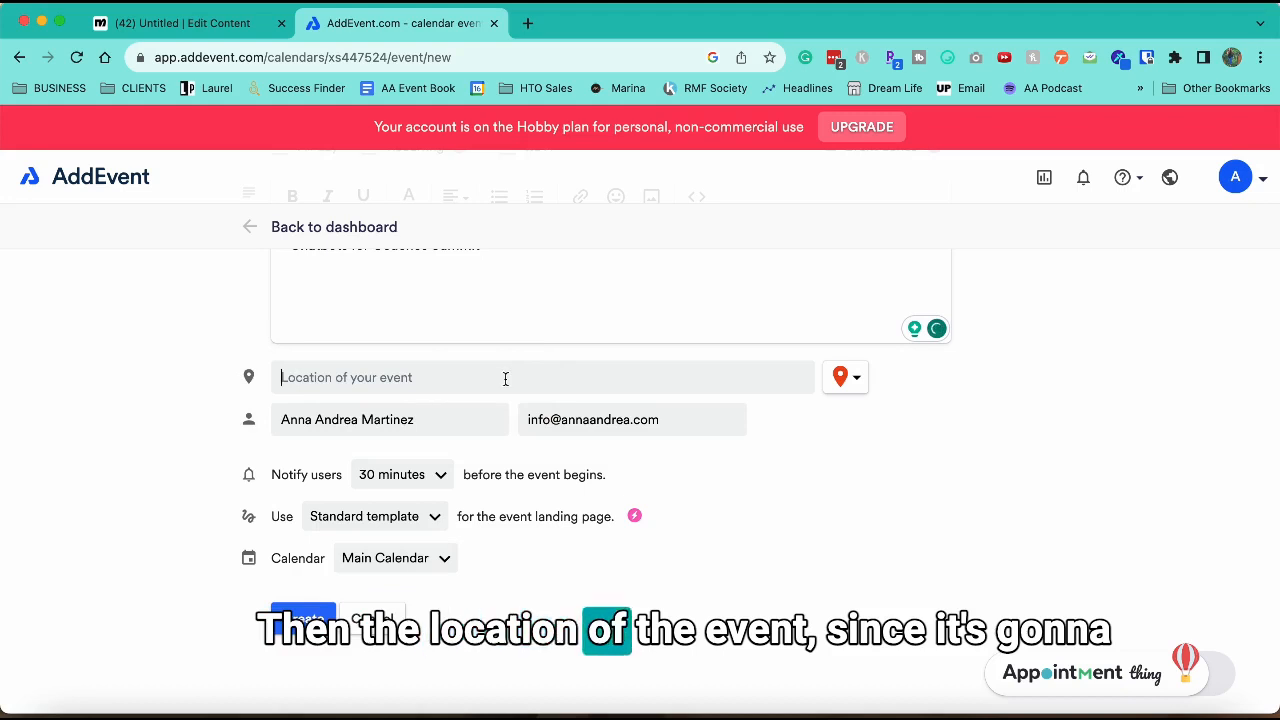
click(848, 382)
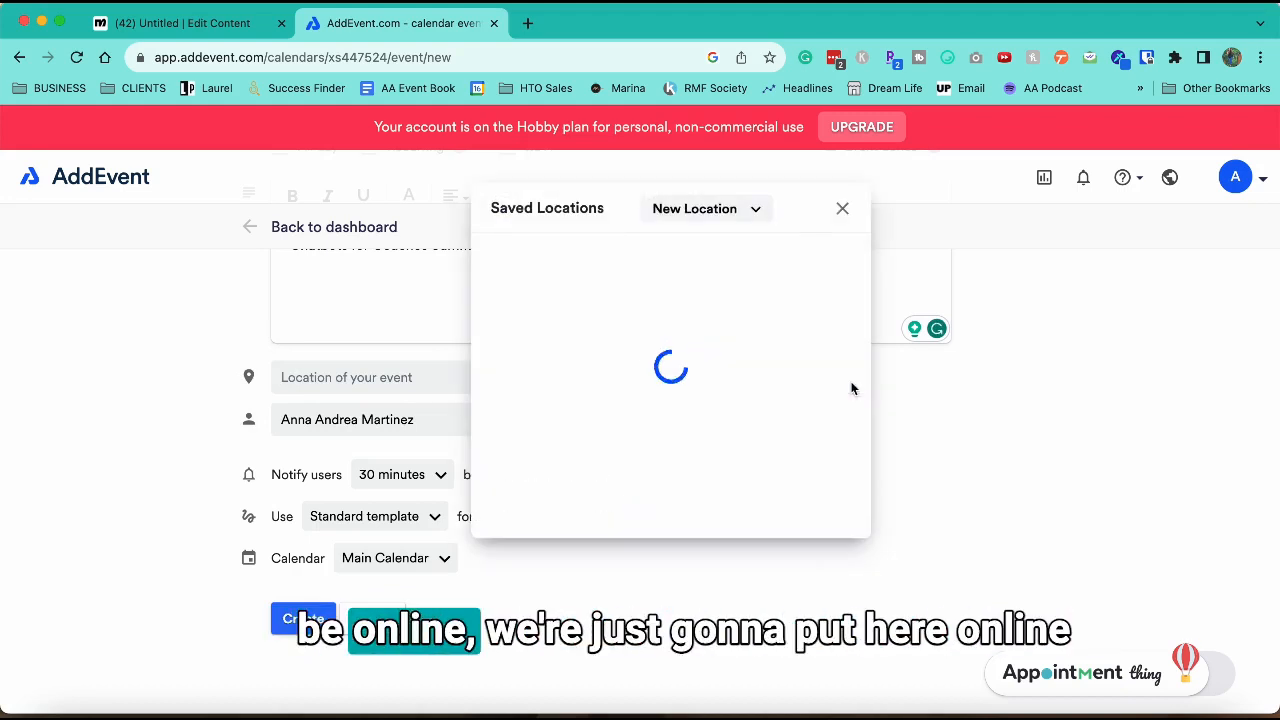
click(845, 208)
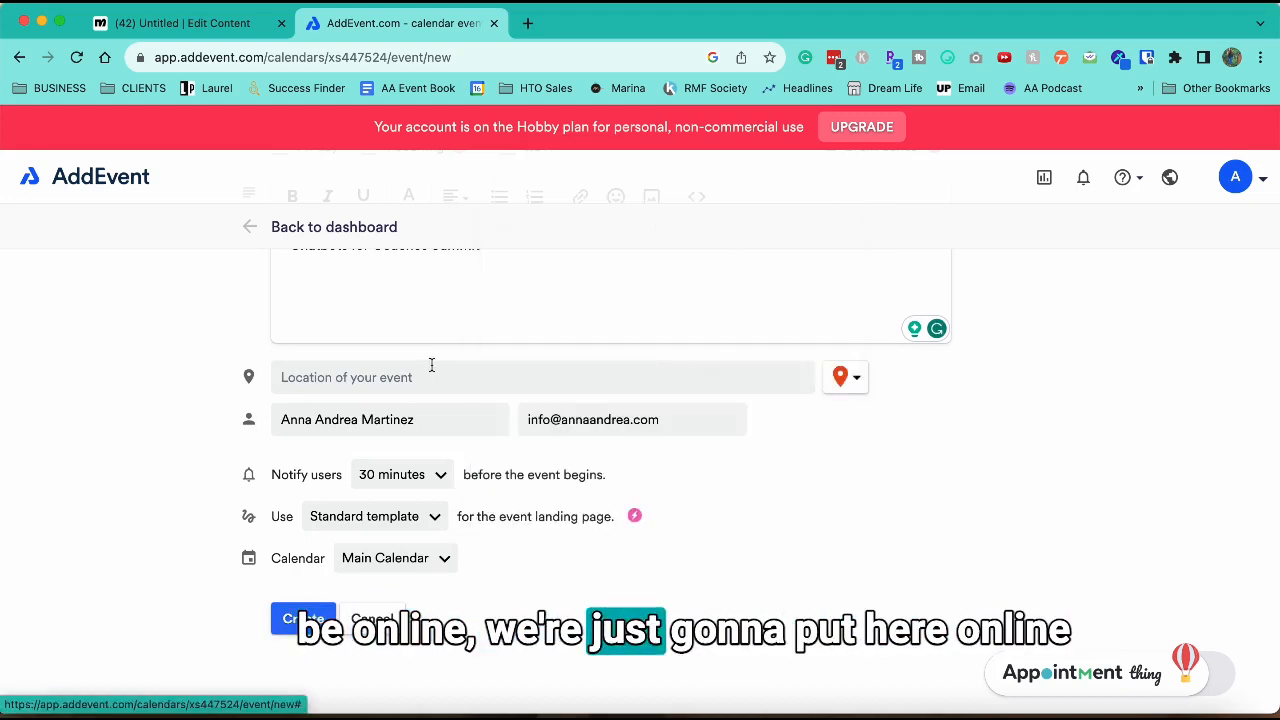
text(Online)
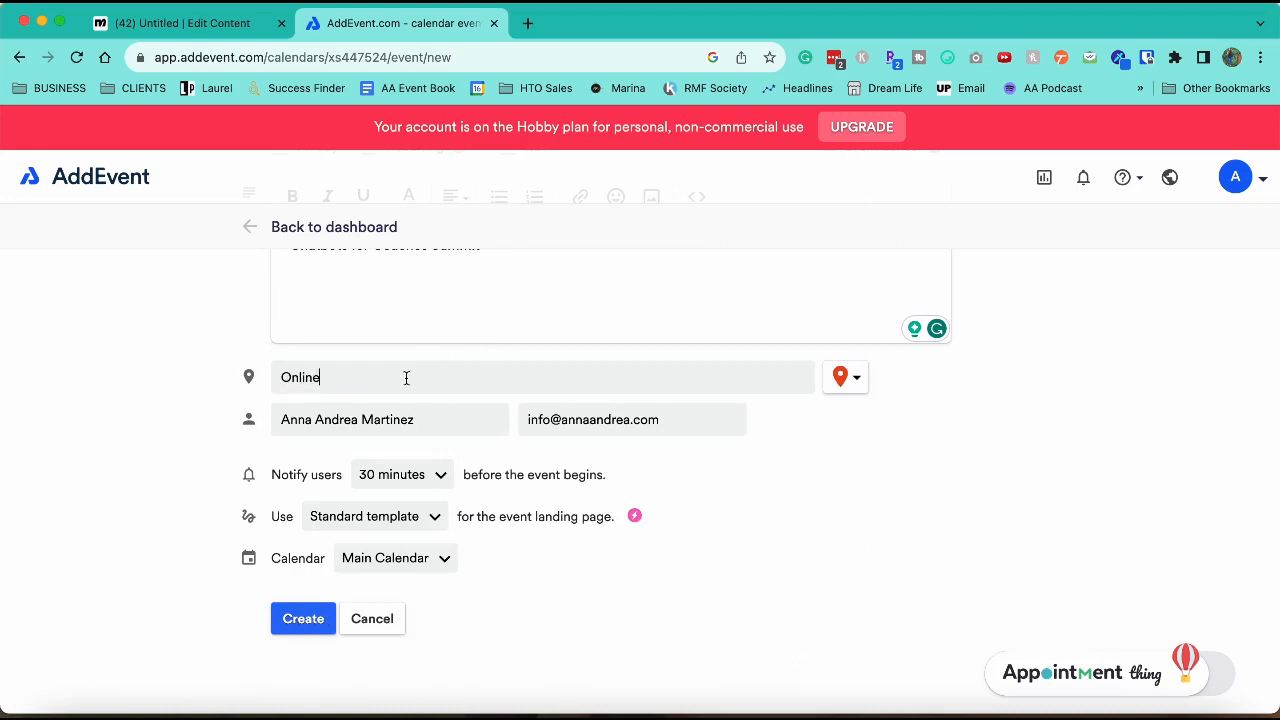
text( chat)
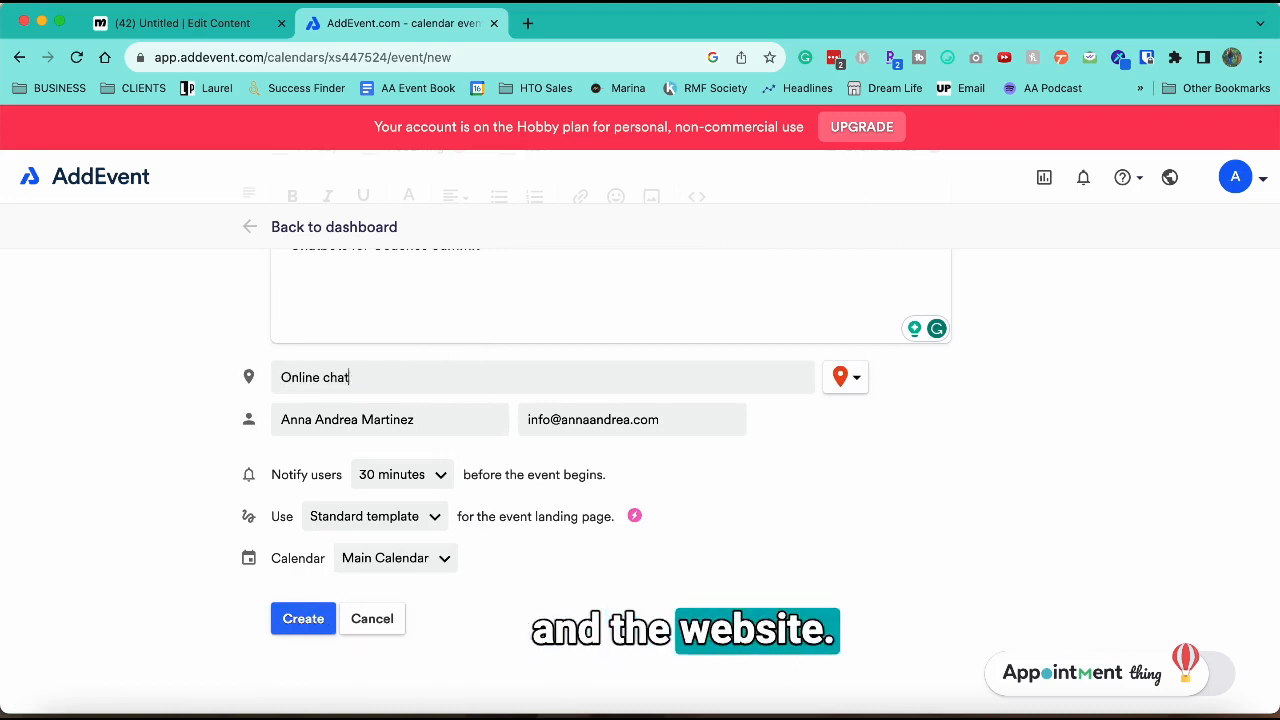
text(botforcoaches.com/event)
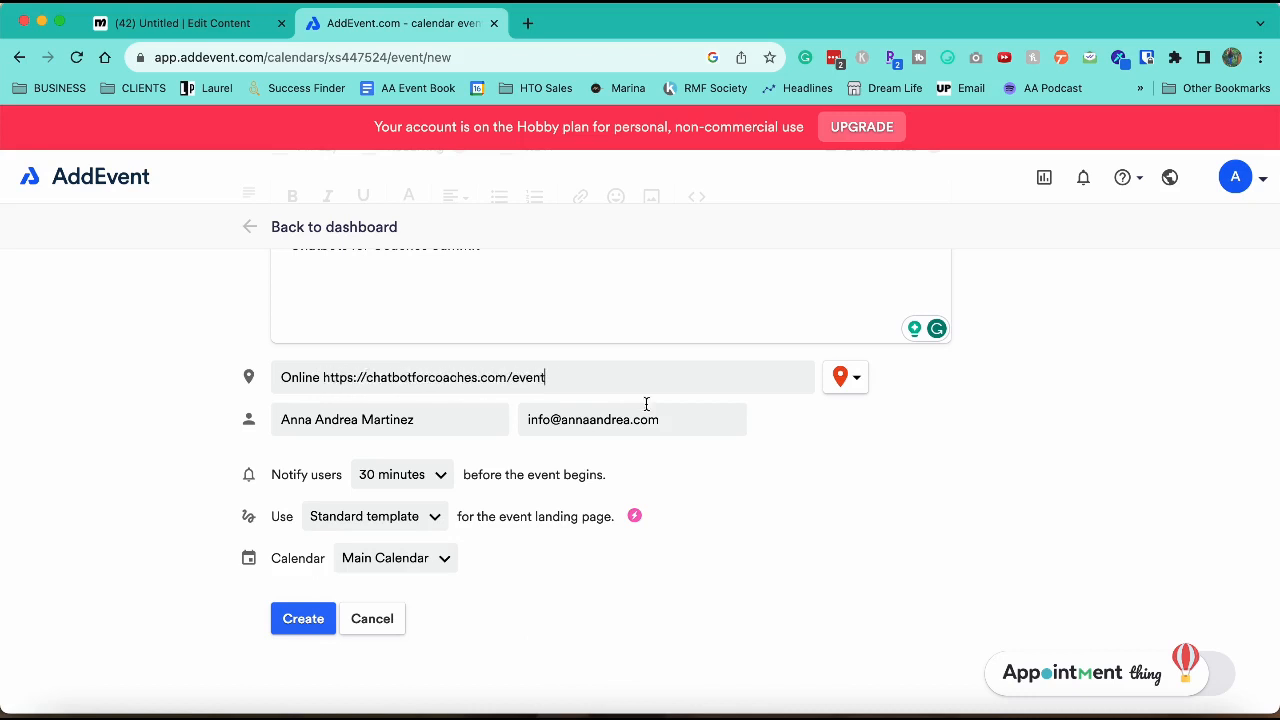
Step: Replace the mailbox name in the organizer's email address and keep the user reminder at 30 minutes before the event
double_click(536, 420)
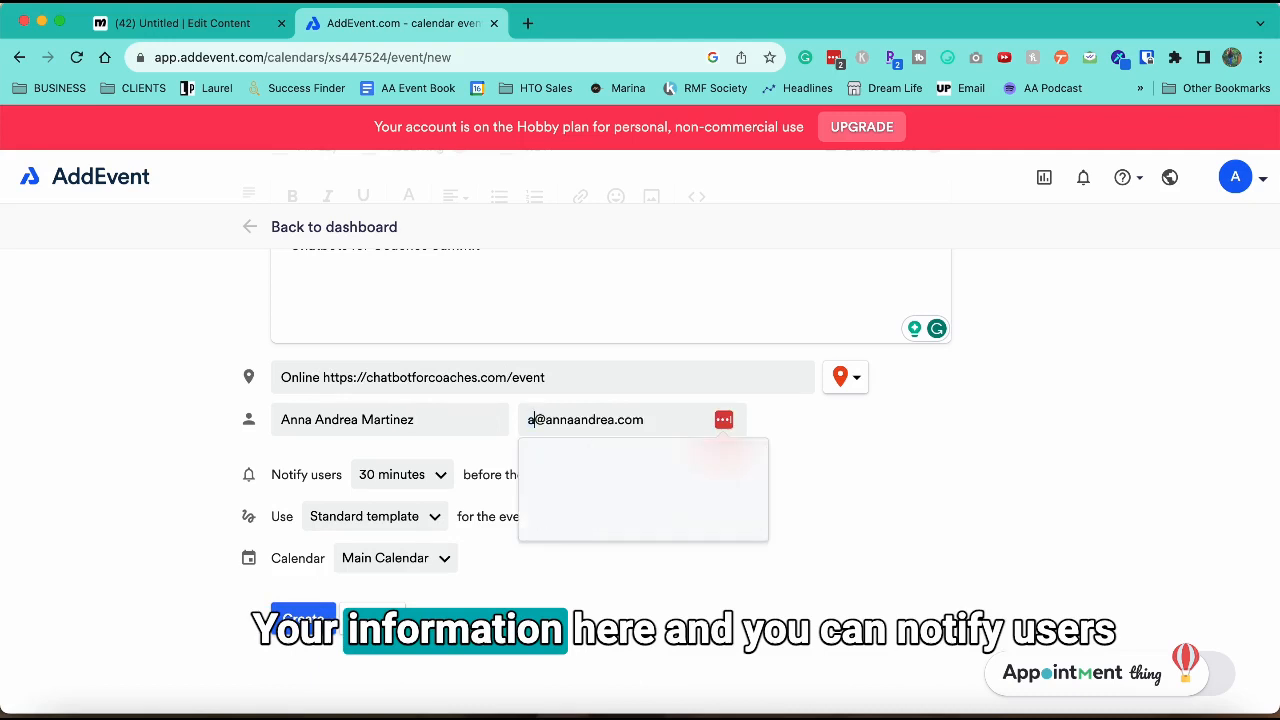
text(anna)
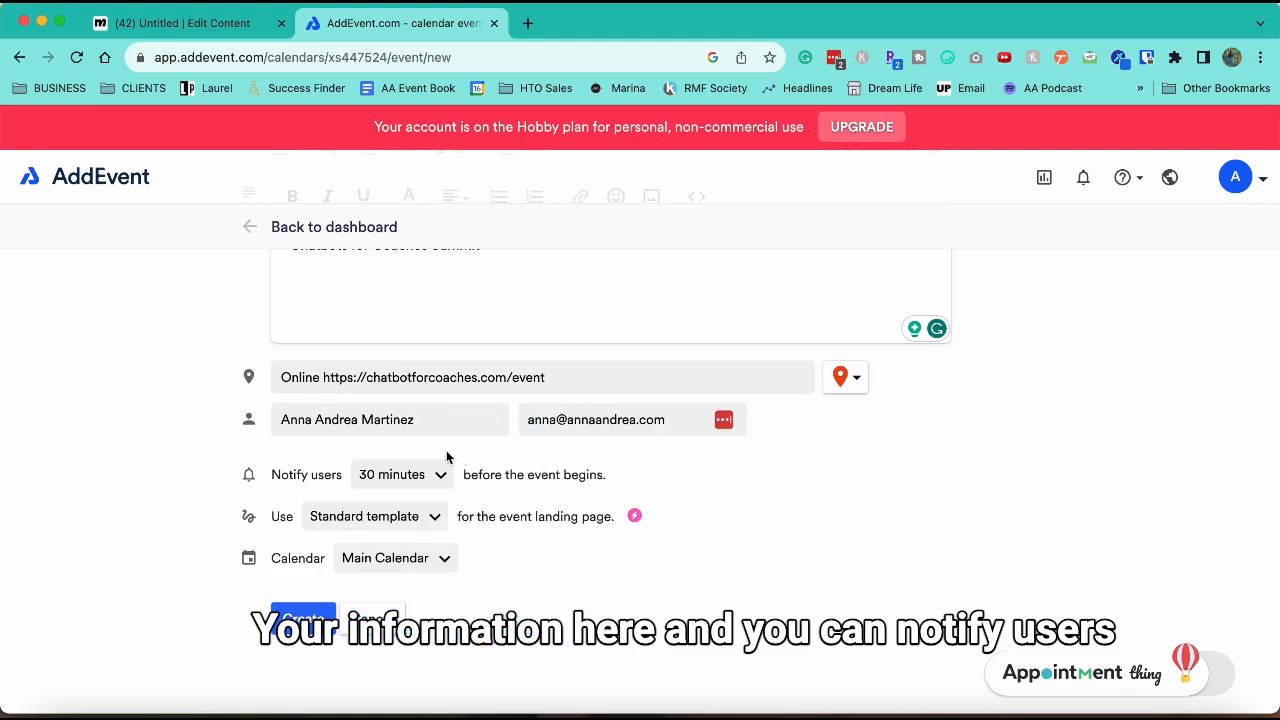
mouse_move(246, 472)
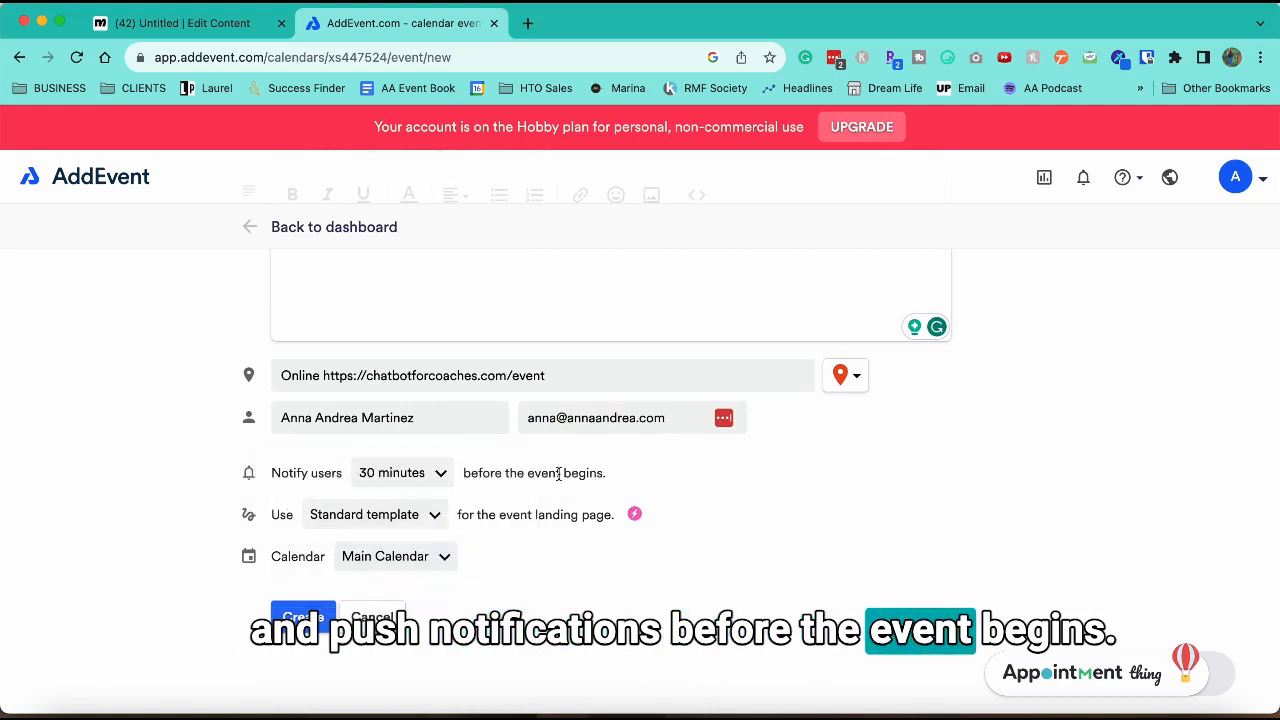
click(447, 473)
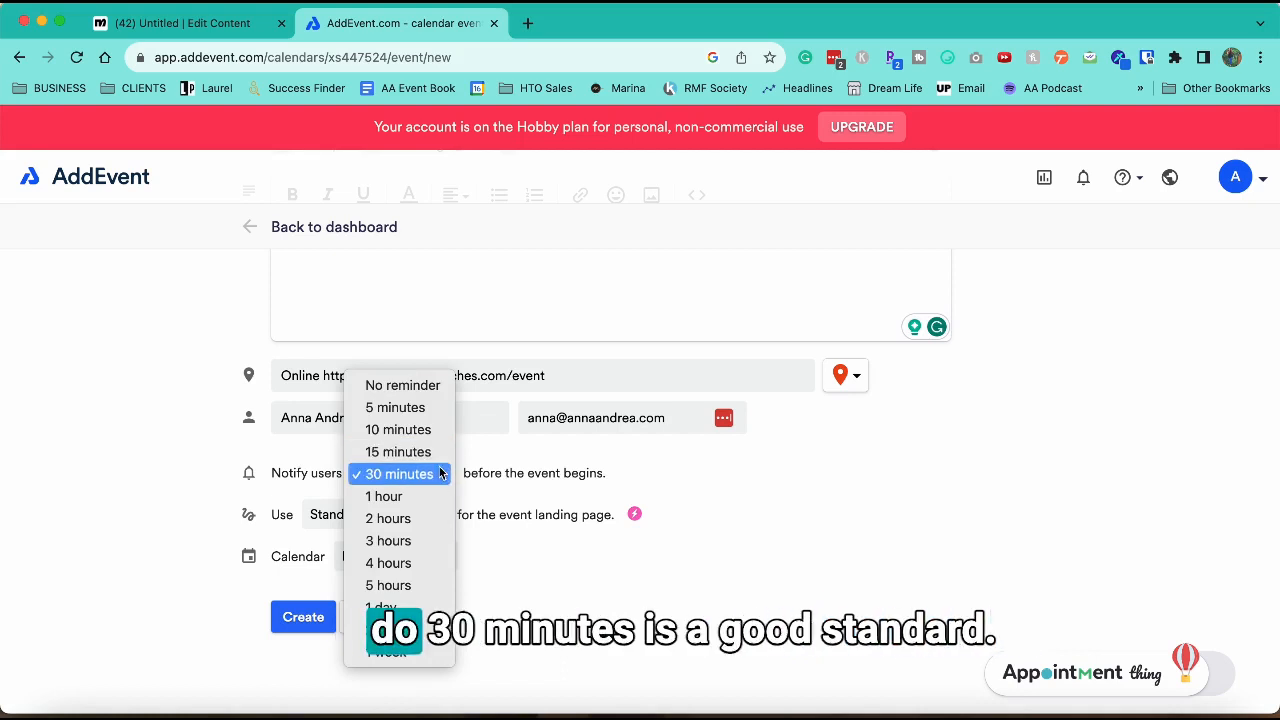
click(440, 473)
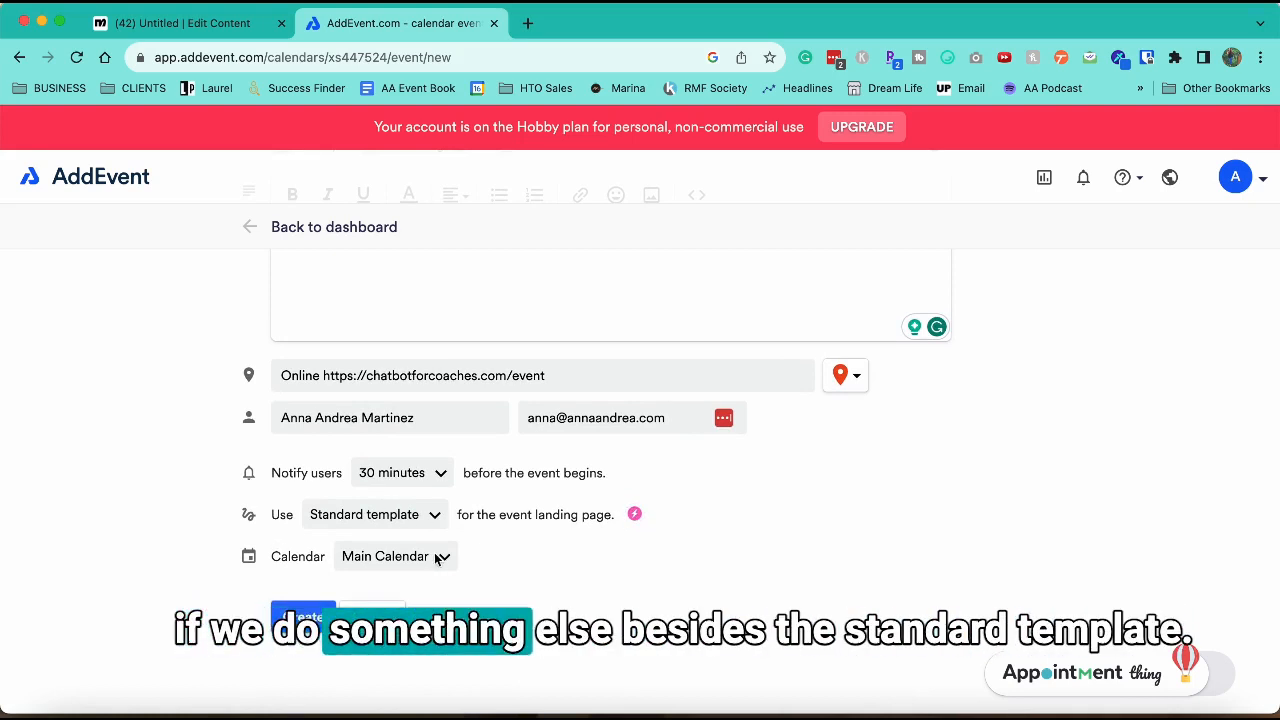
Step: Keep the Standard template for the landing page and create the event in the Main Calendar
click(436, 518)
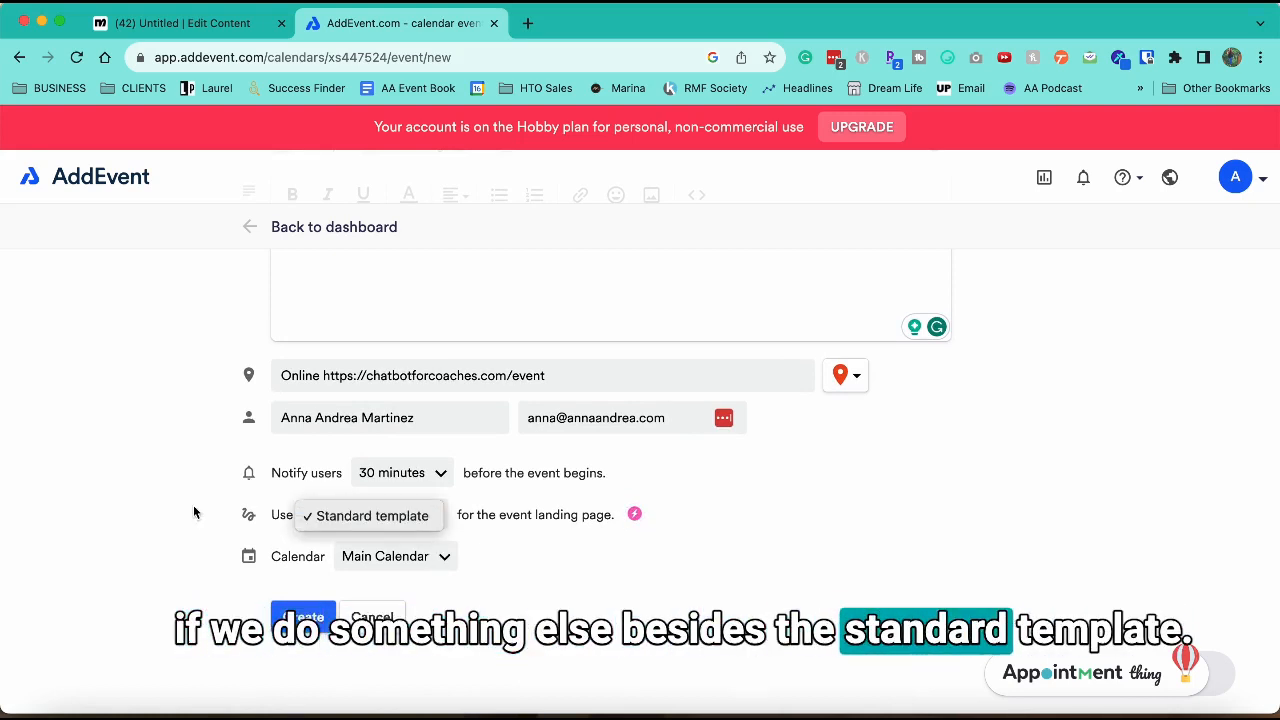
click(421, 563)
click(300, 620)
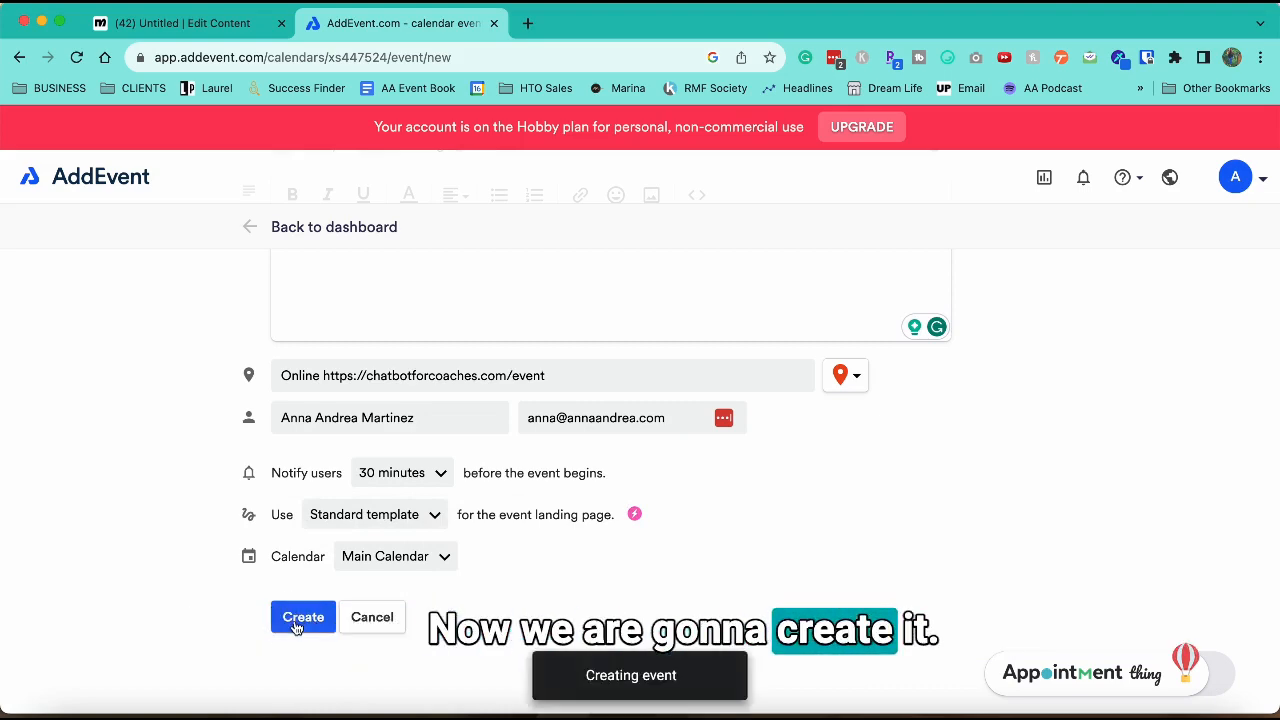
Step: Open the event's landing page from its short link and examine the calendar services offered under Add to Calendar
scroll(703, 424, down, 2)
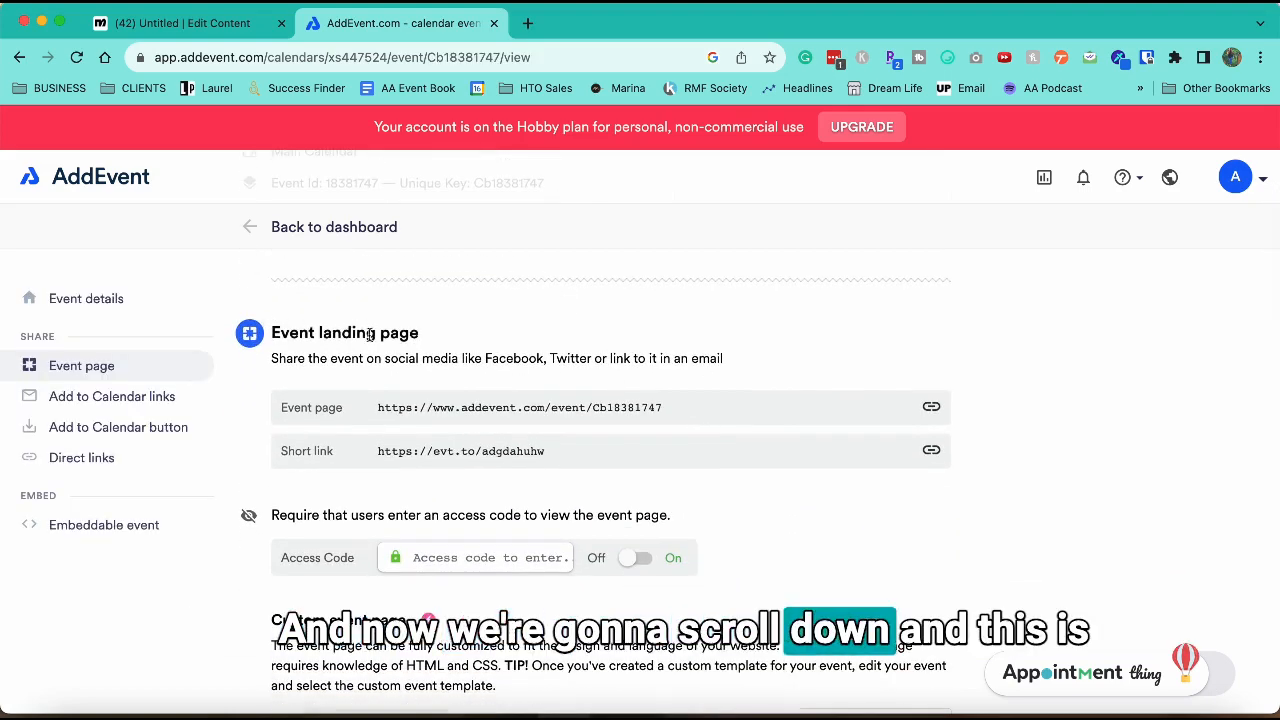
scroll(370, 335, down, 1)
scroll(370, 335, down, 1)
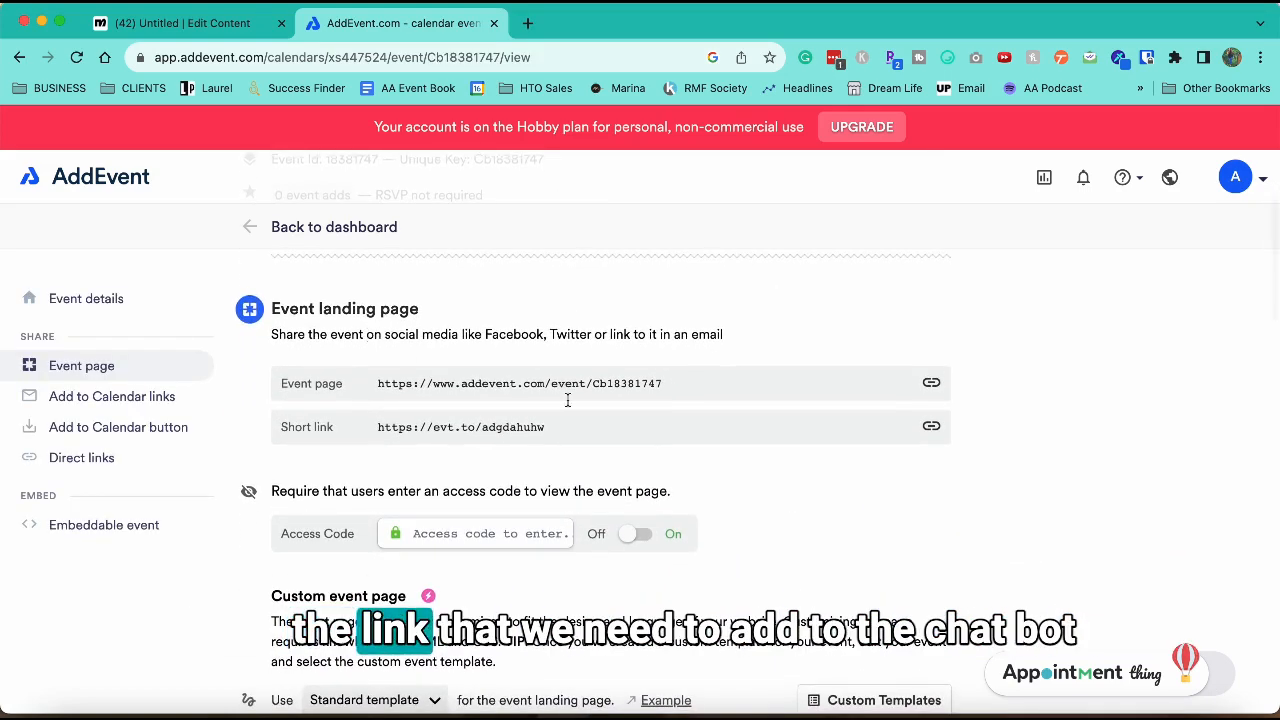
triple_click(430, 426)
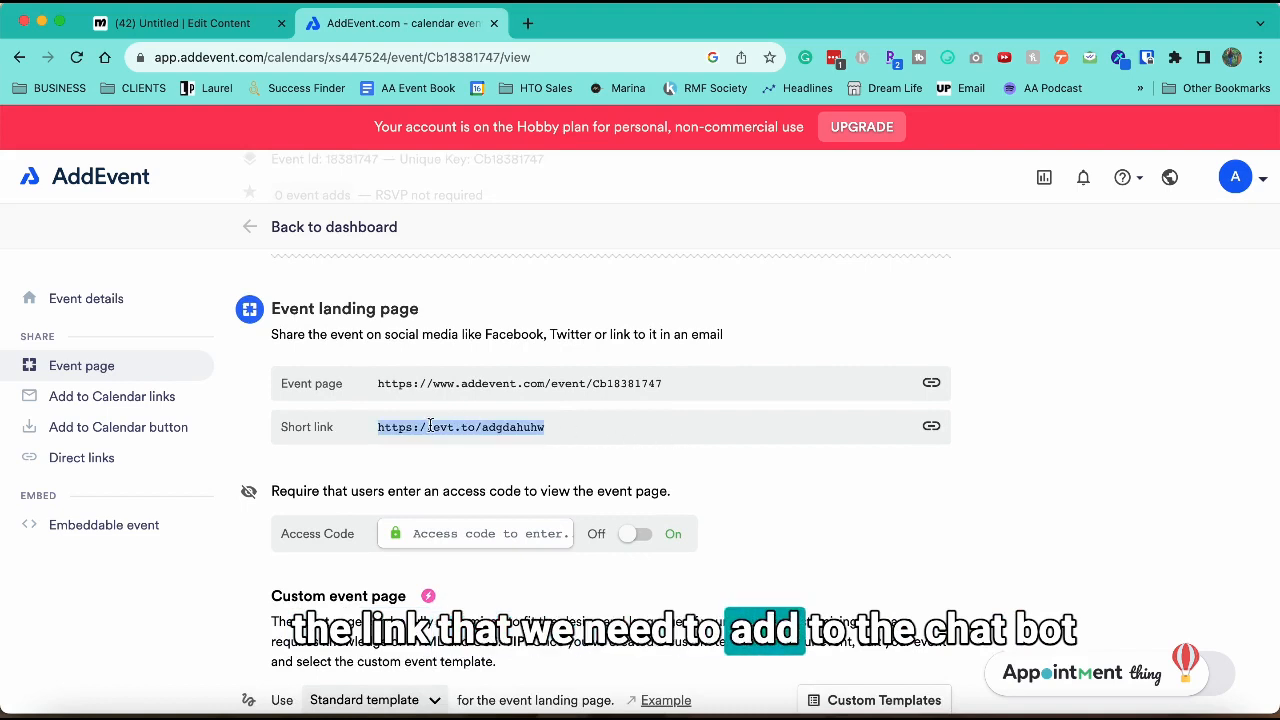
click(931, 426)
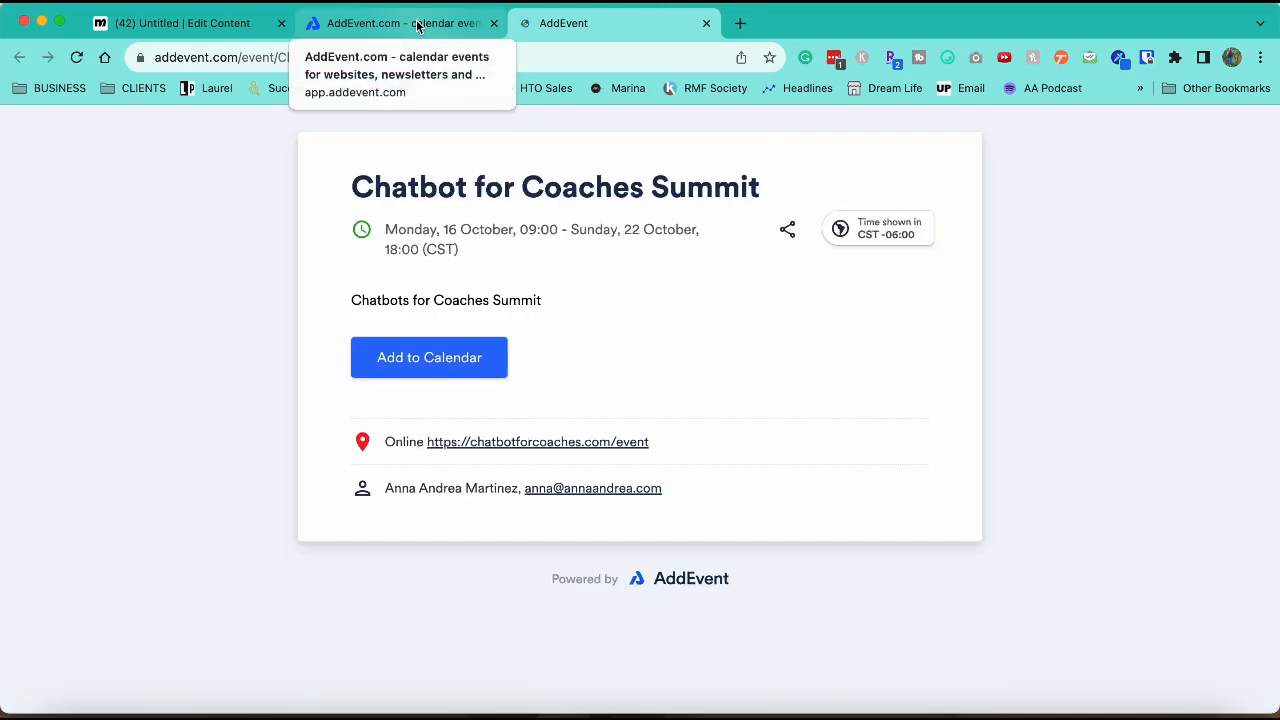
click(405, 358)
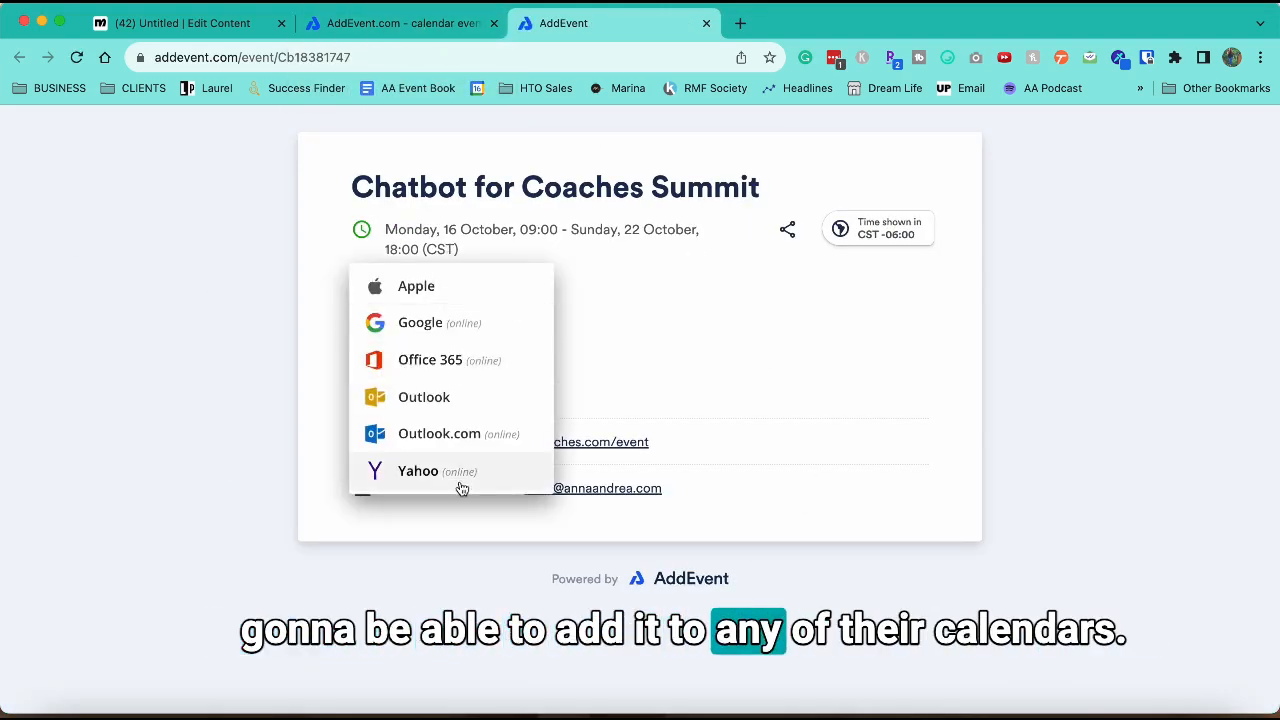
Step: Close the calendar service choices and copy the event's short link from its AddEvent event page
click(260, 256)
click(394, 29)
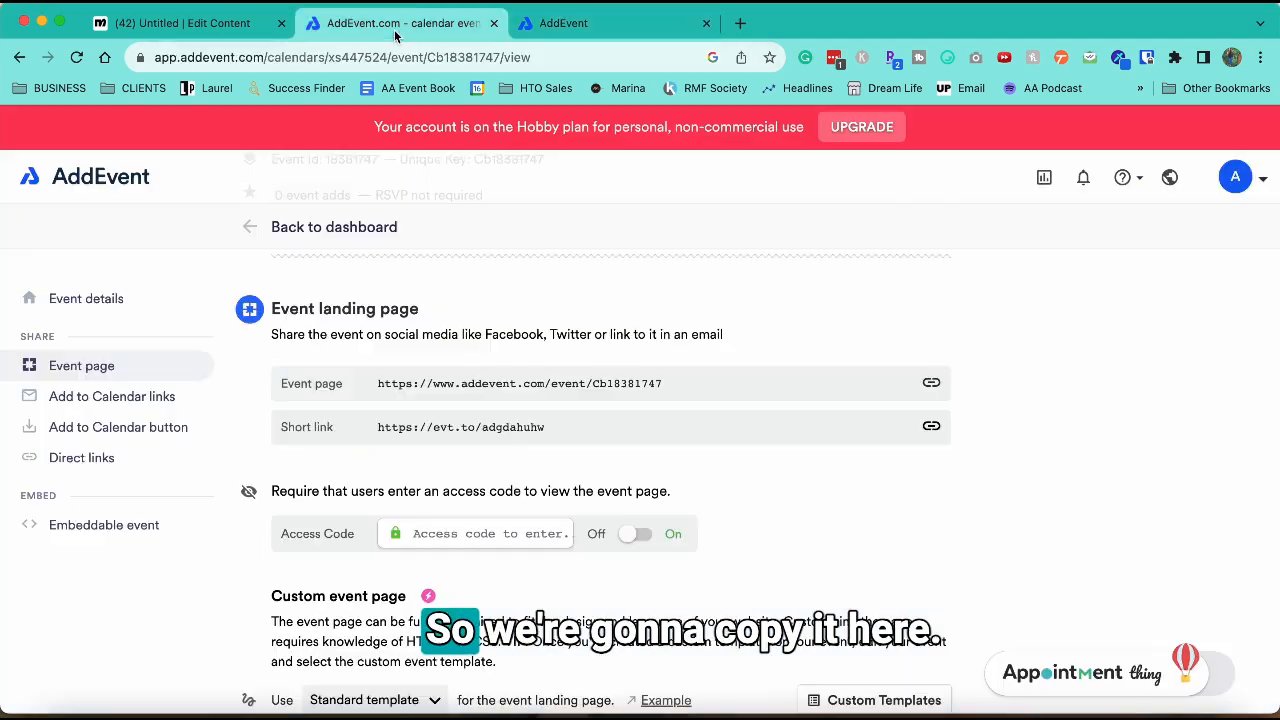
drag(598, 426, 371, 426)
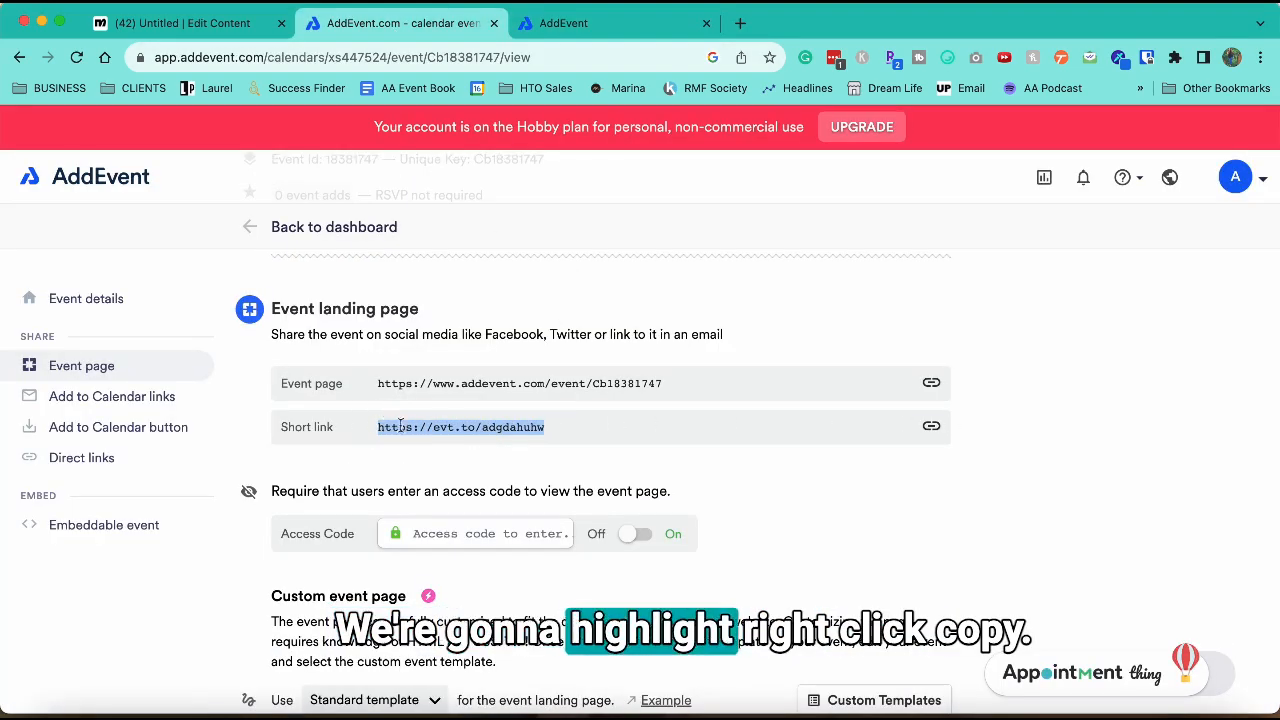
right_click(410, 427)
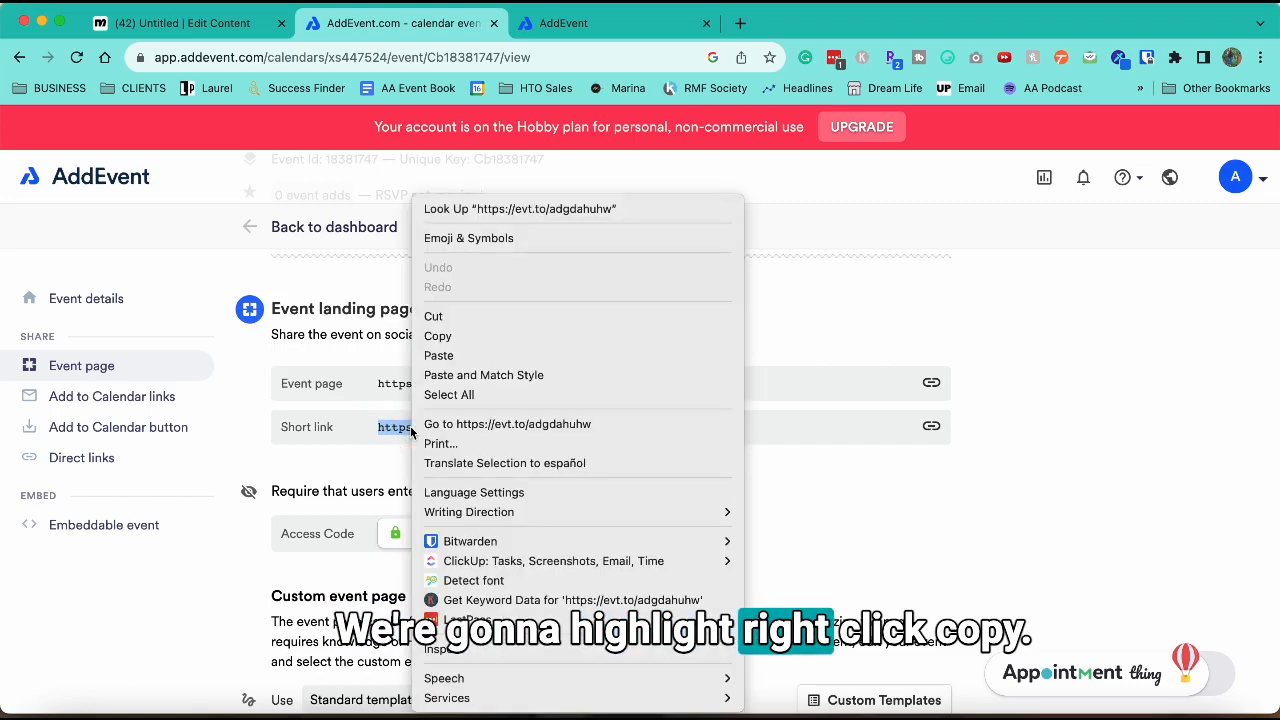
click(432, 337)
click(152, 28)
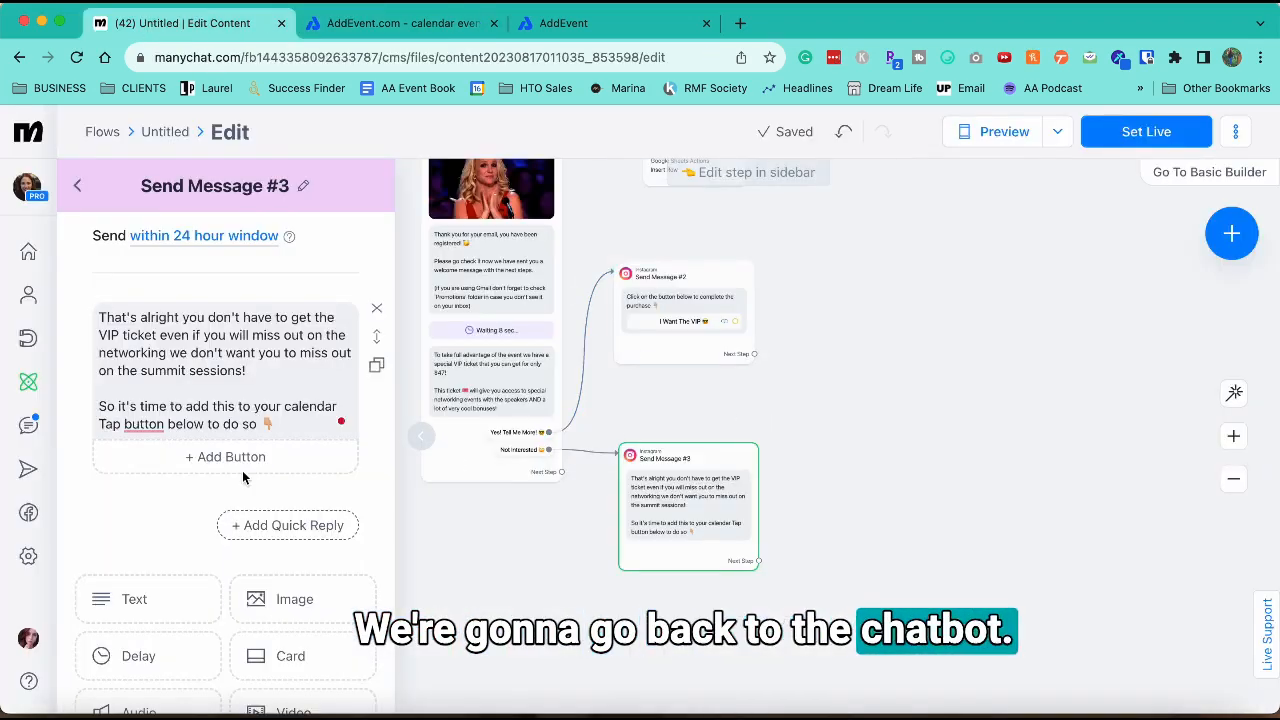
click(226, 458)
text(ad)
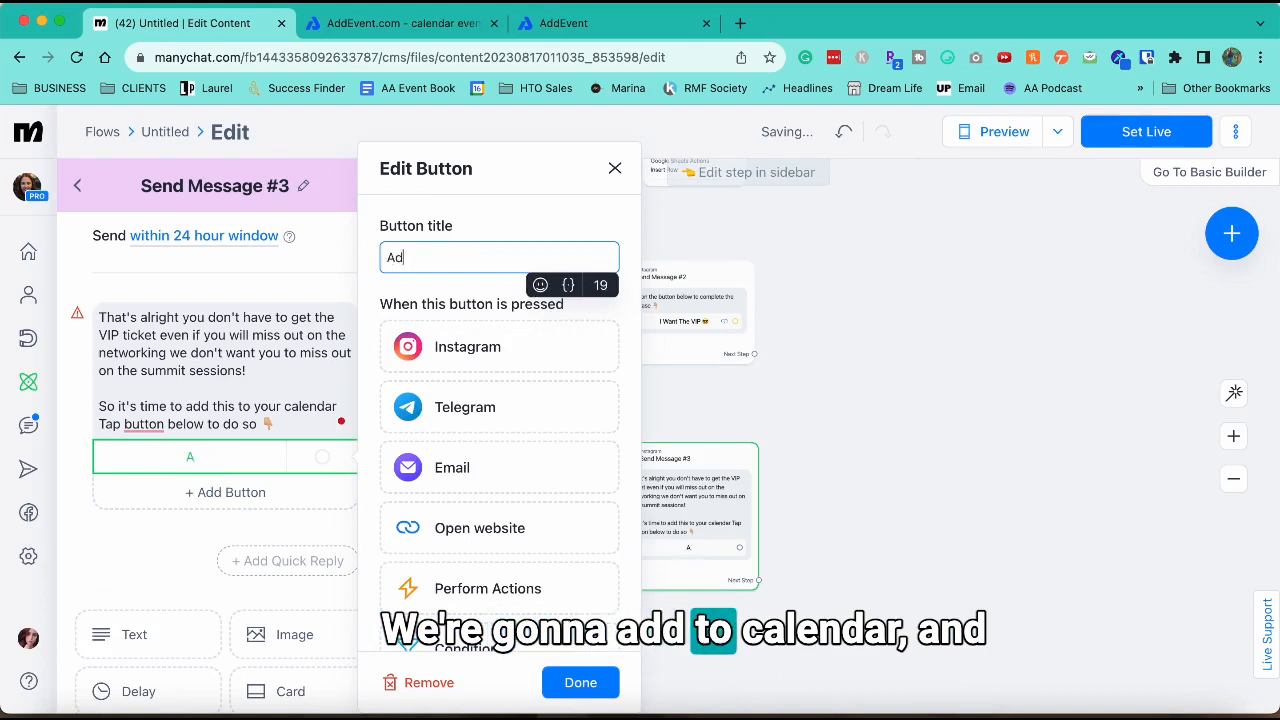
text(d To Cale)
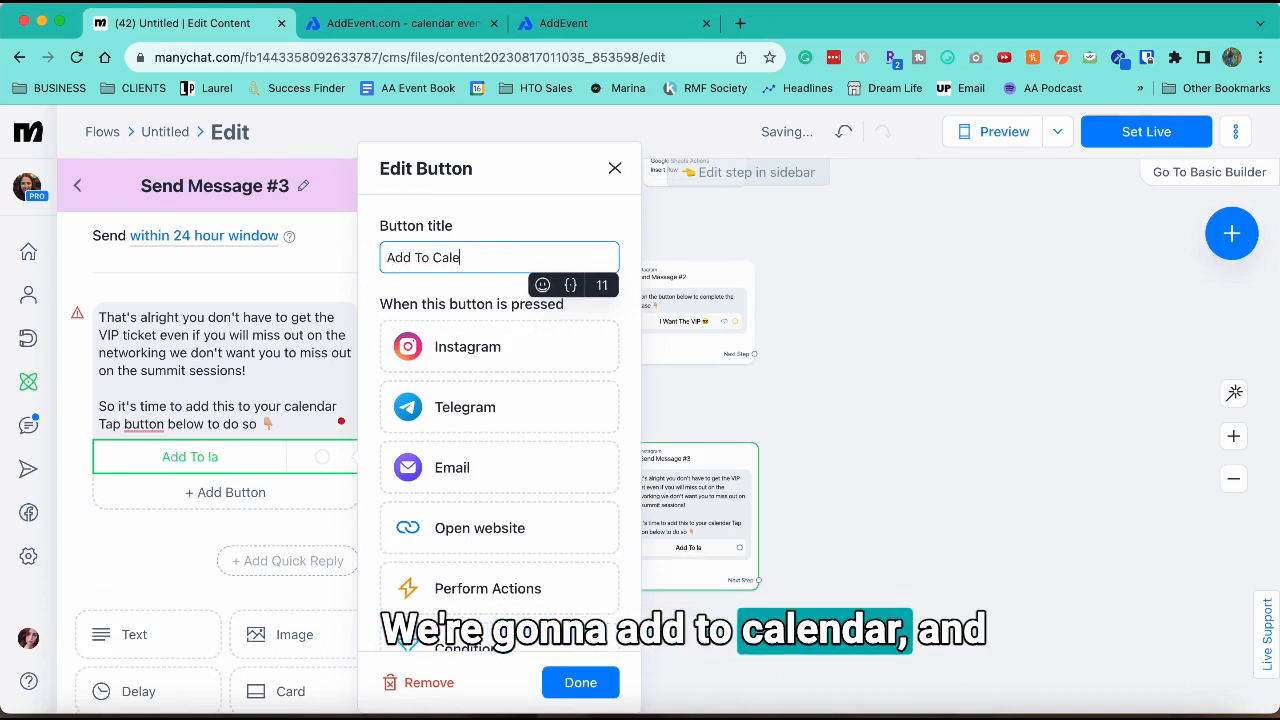
text(ndar)
scroll(472, 484, down, 1)
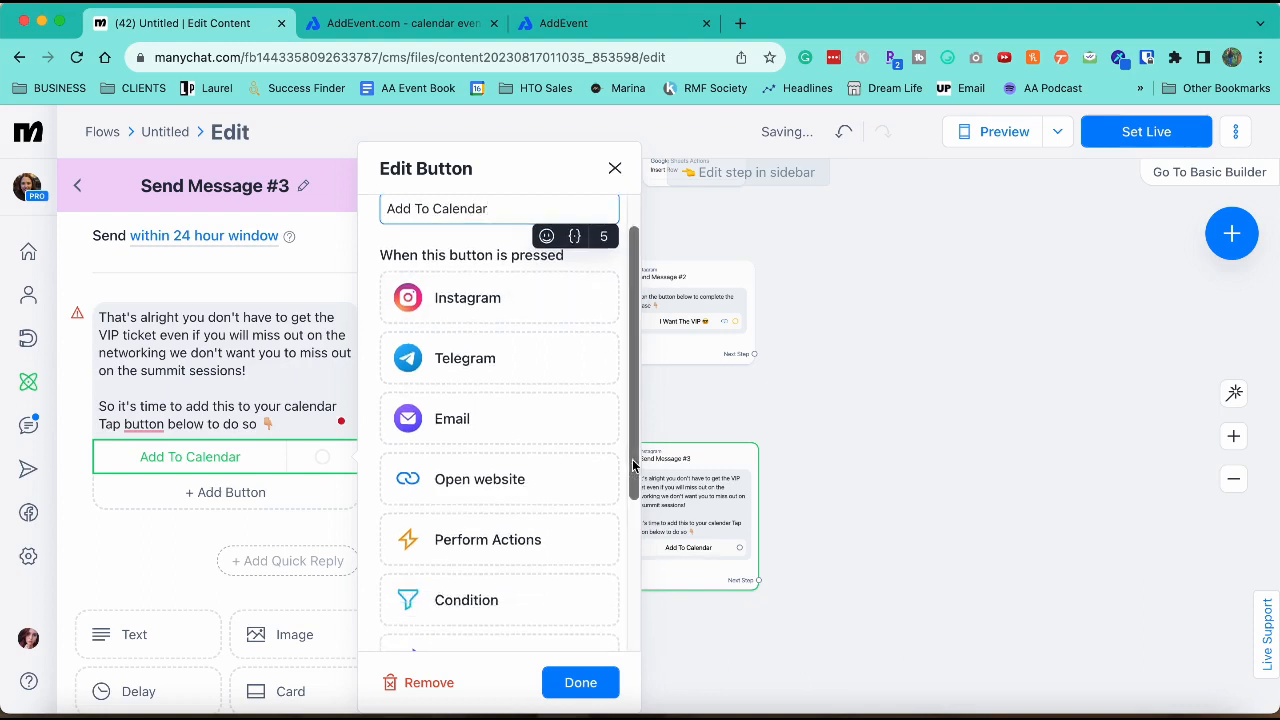
click(472, 484)
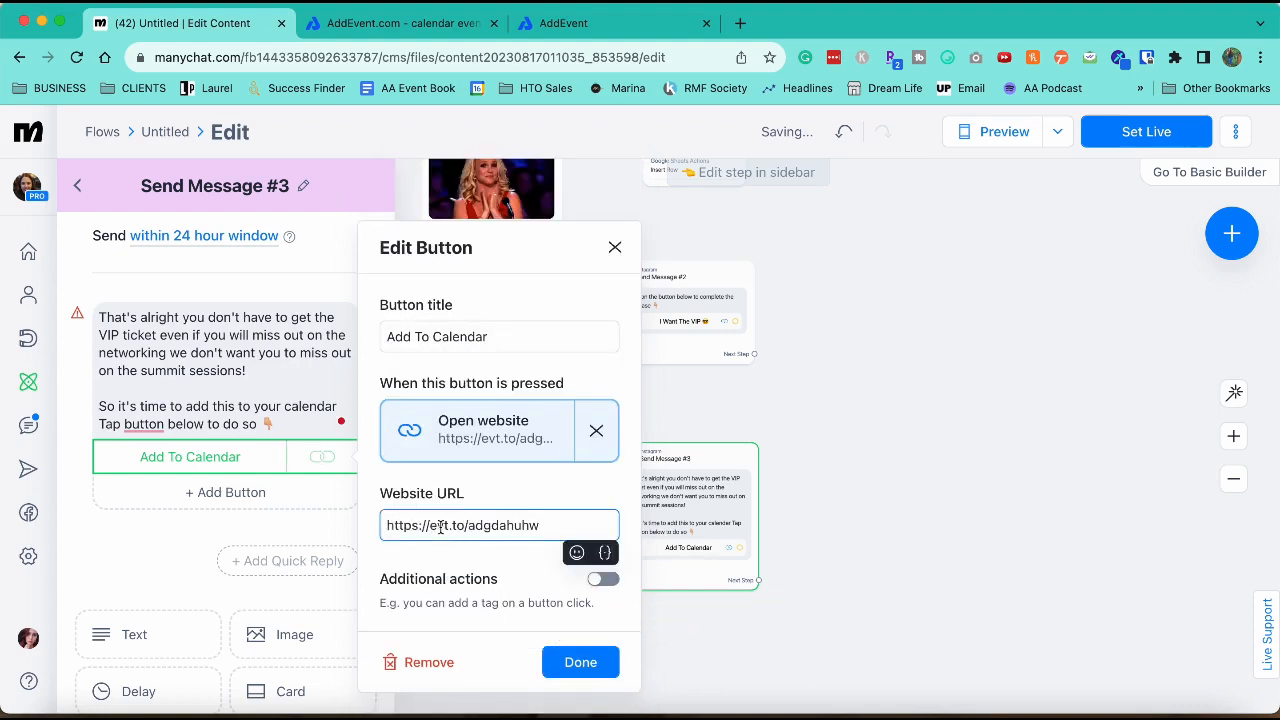
Step: Give the Add To Calendar button an additional action adding the new tag "CFC_Added To Calendar", and move its action block higher in the flow
click(603, 580)
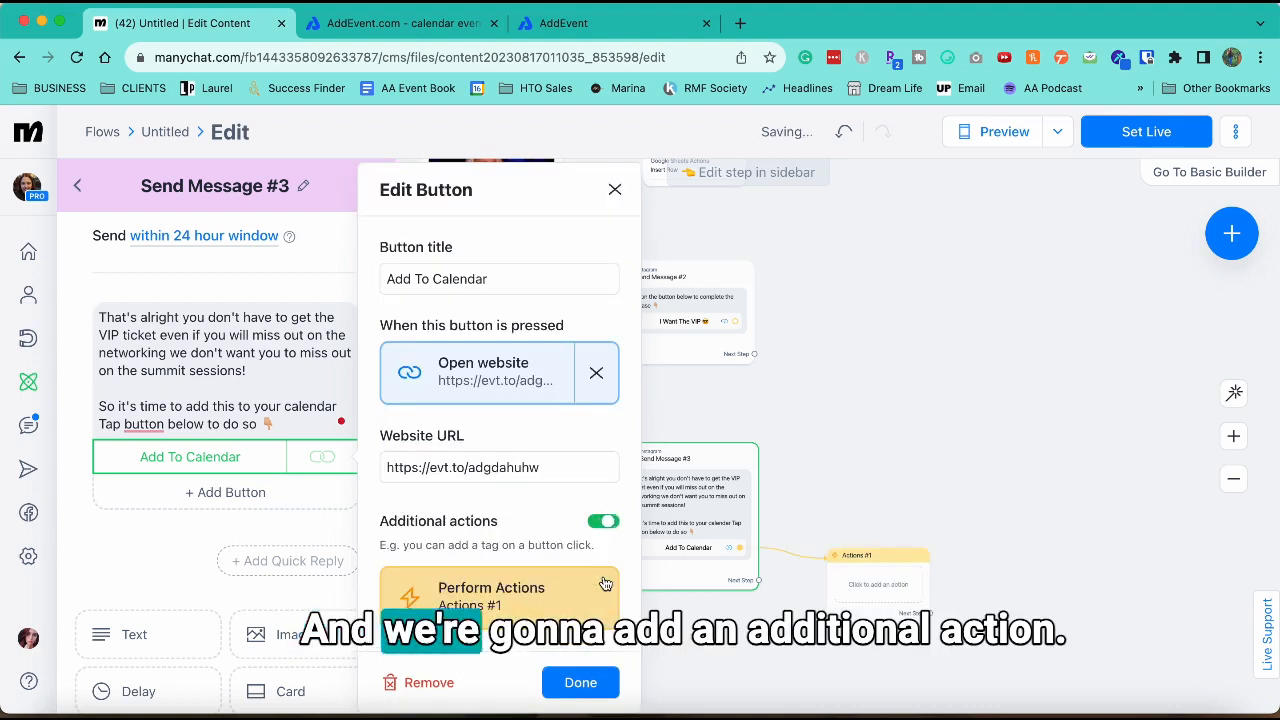
click(472, 578)
click(240, 269)
click(174, 309)
text(CFC_)
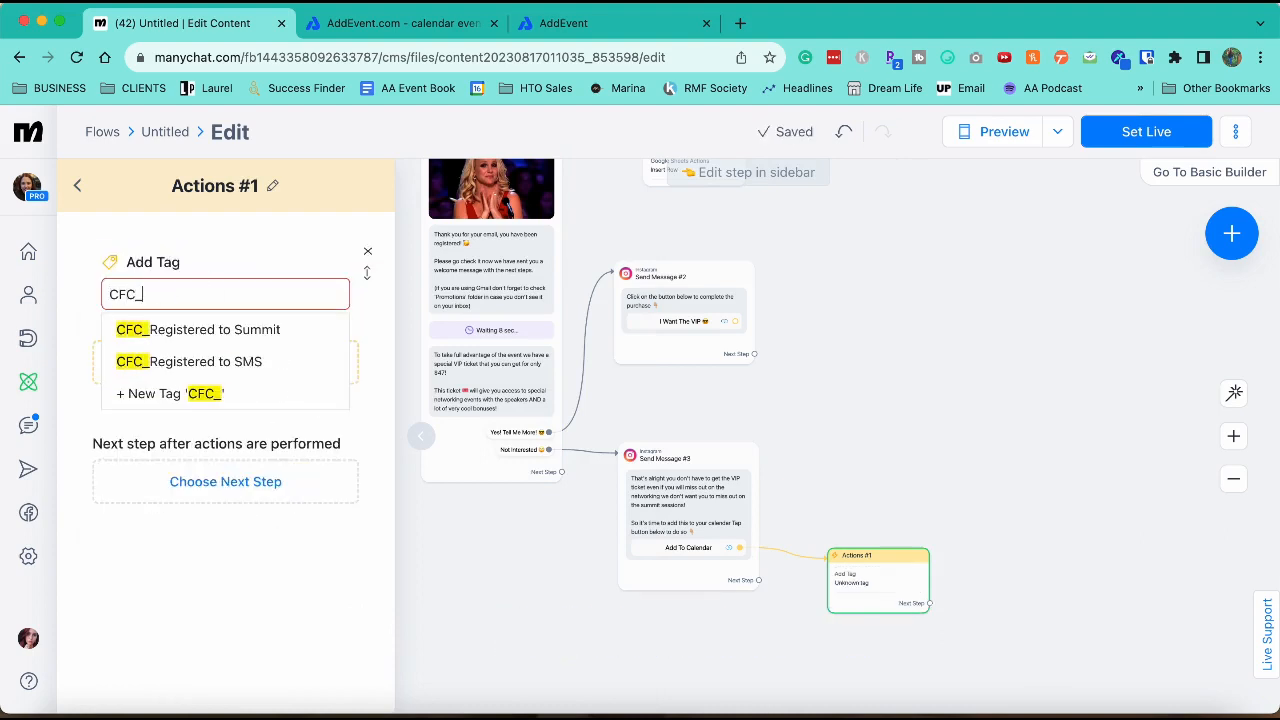
text(Added To Calendar)
key(Return)
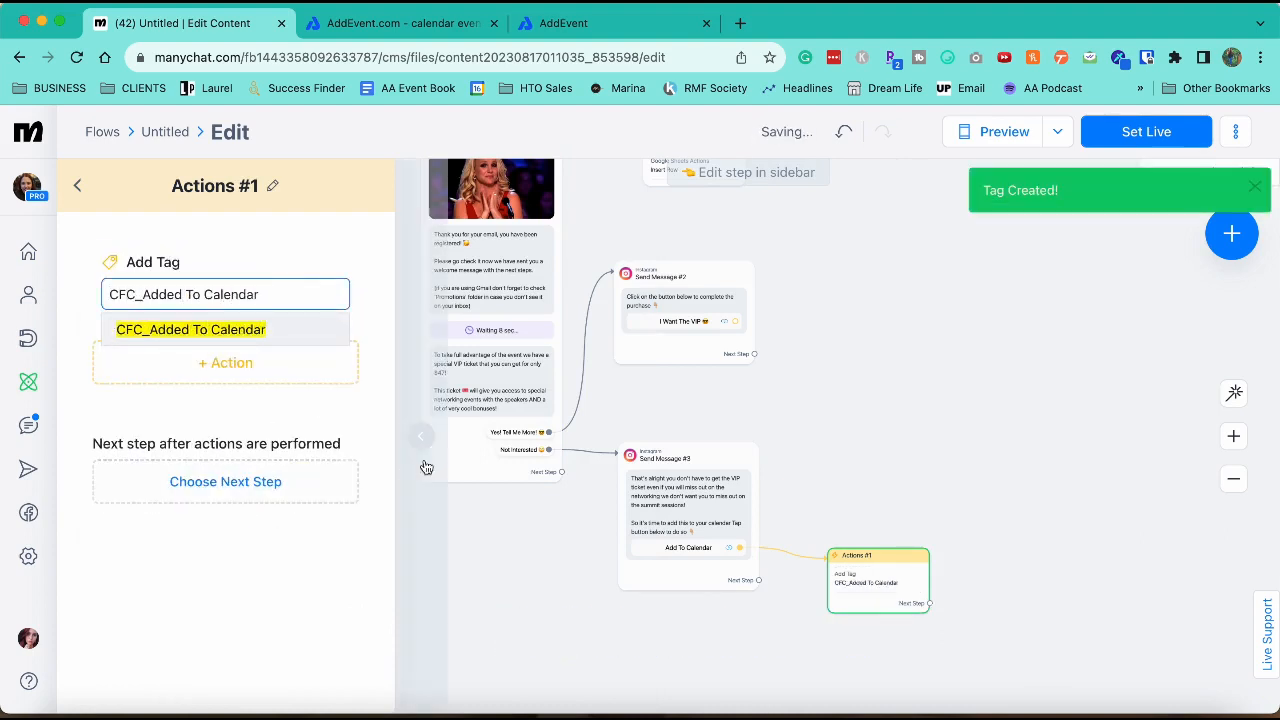
drag(886, 576, 882, 424)
Step: Add a Smart Delay of 20 minutes as the next step after Send Message #2
click(697, 520)
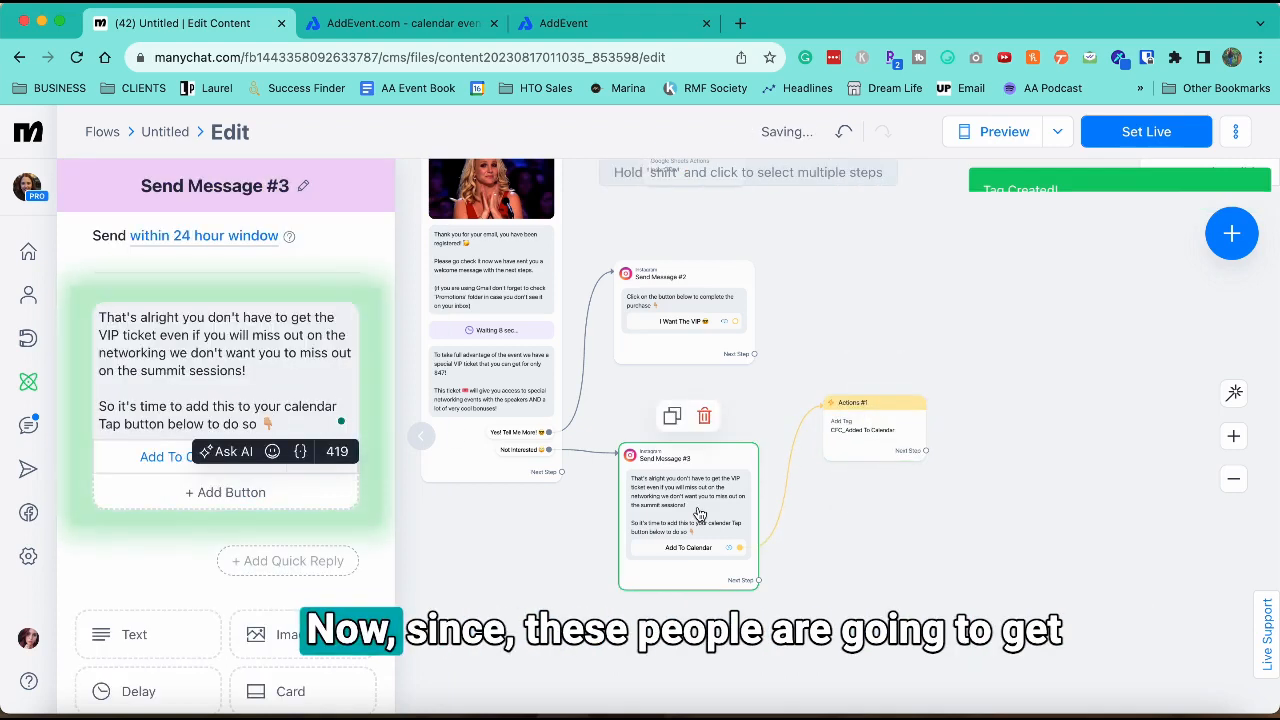
click(720, 356)
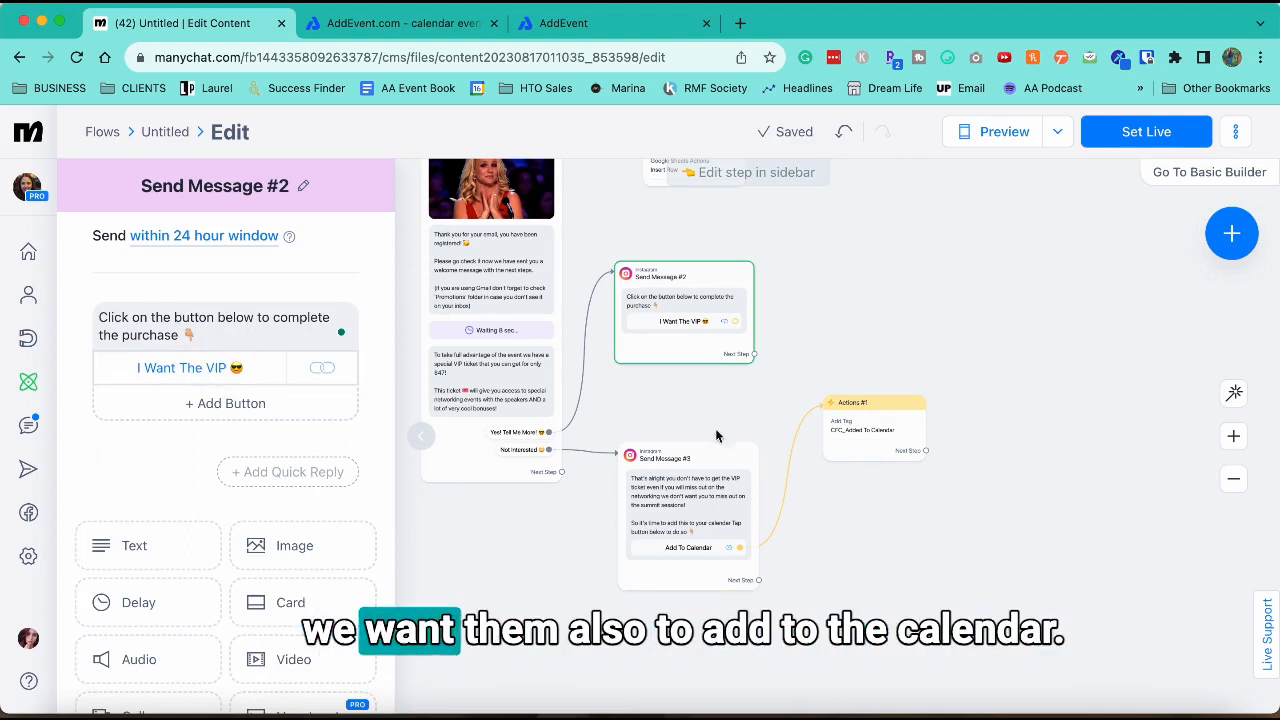
drag(840, 356, 741, 317)
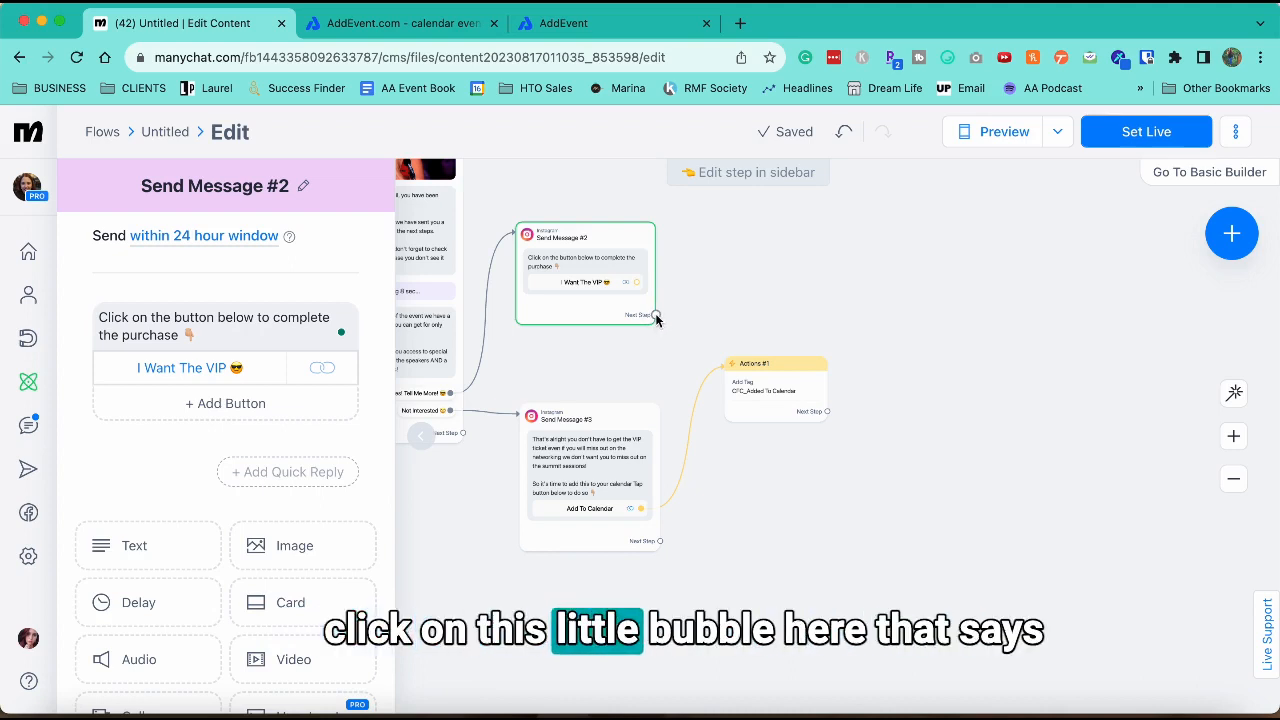
click(656, 316)
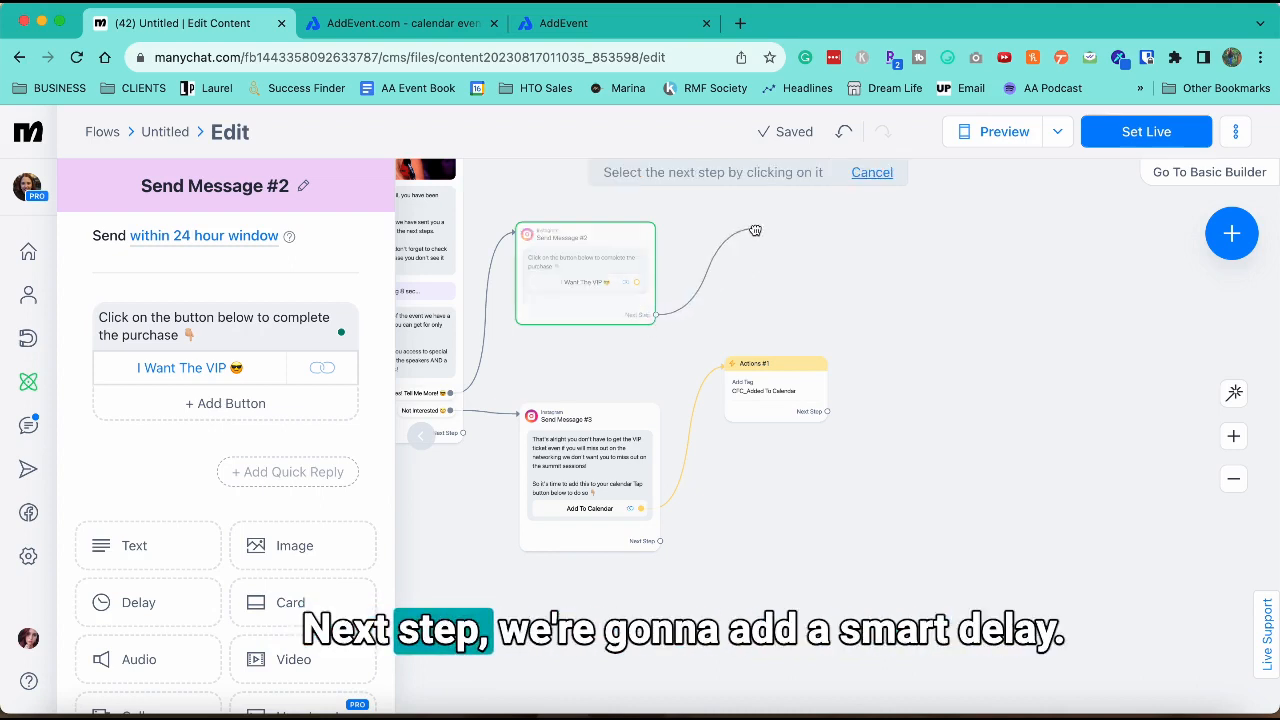
click(756, 230)
click(840, 402)
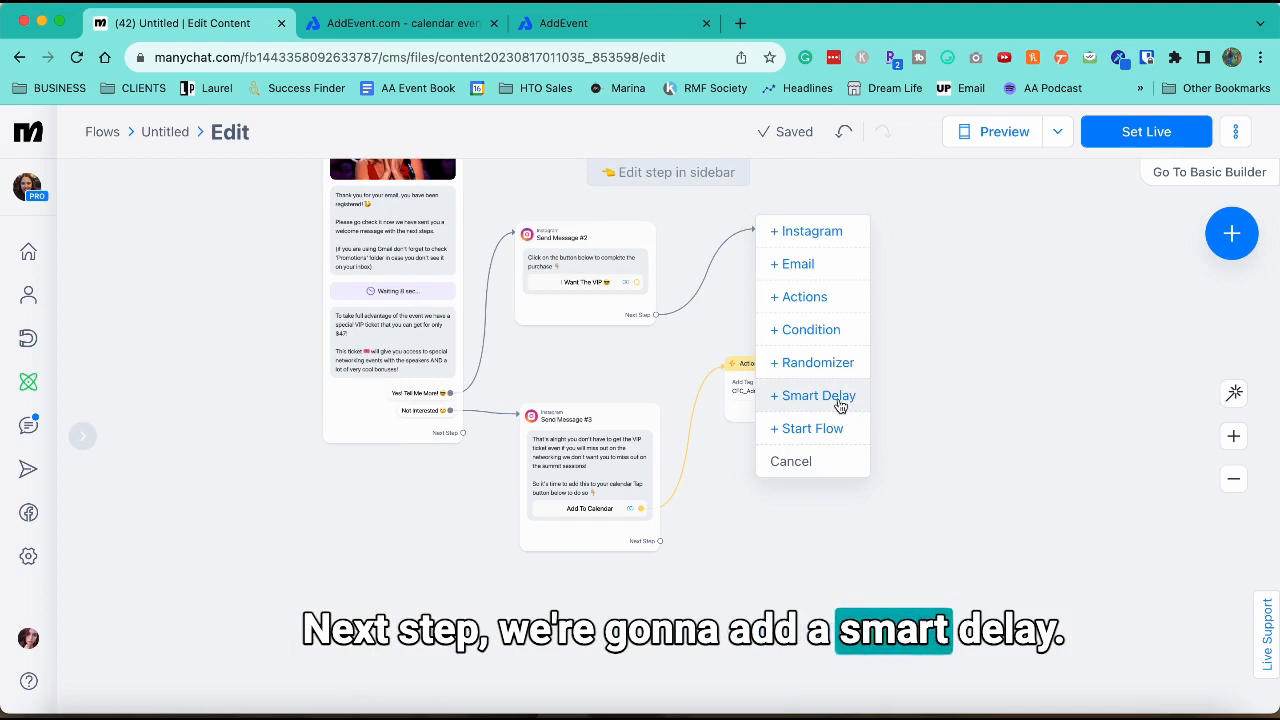
click(290, 308)
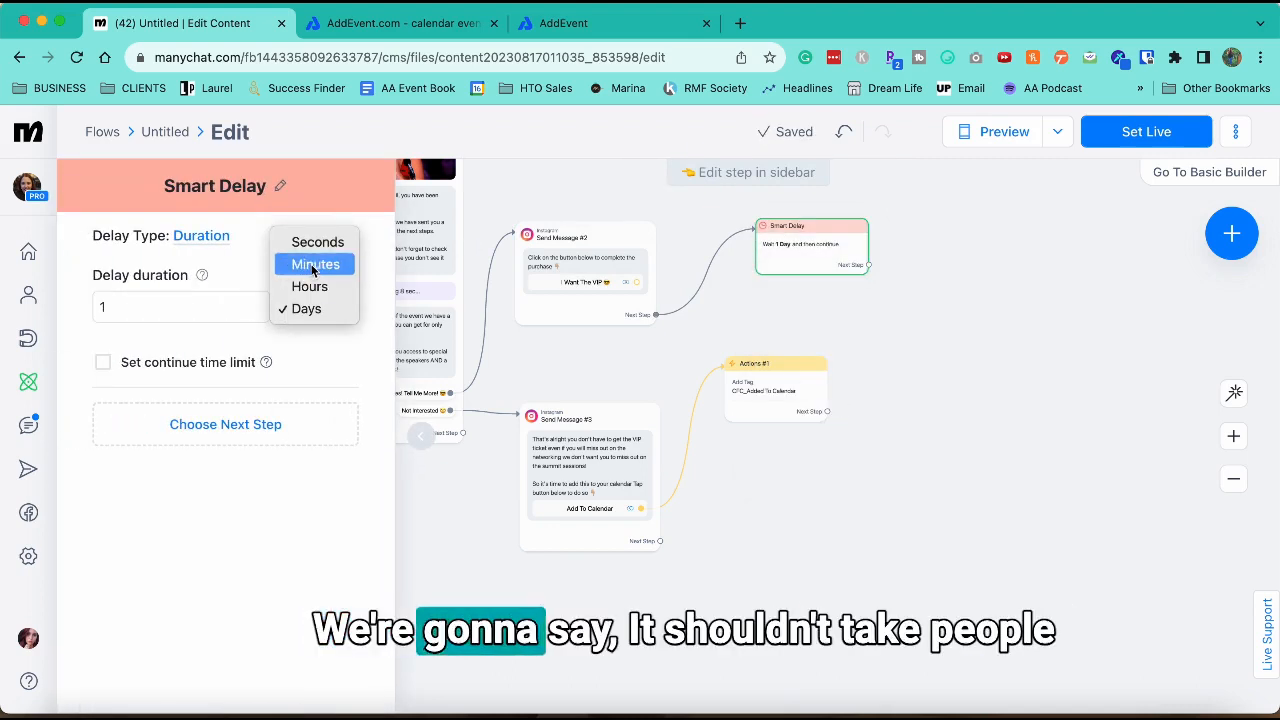
click(313, 264)
double_click(134, 307)
text(20)
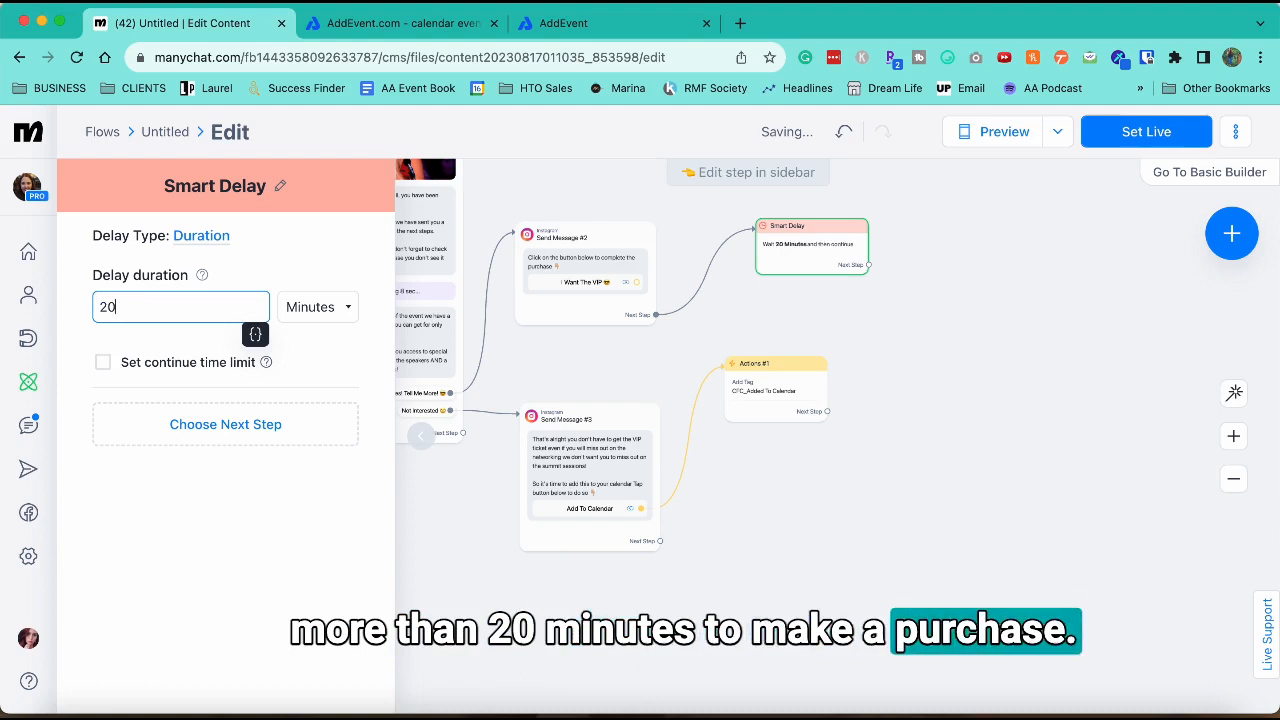
Step: After the delay, add an Instagram message: "Now that you got the VIP Ticket it's time to add the event to your calendar so you don't miss a thing!!!"
drag(870, 265, 934, 357)
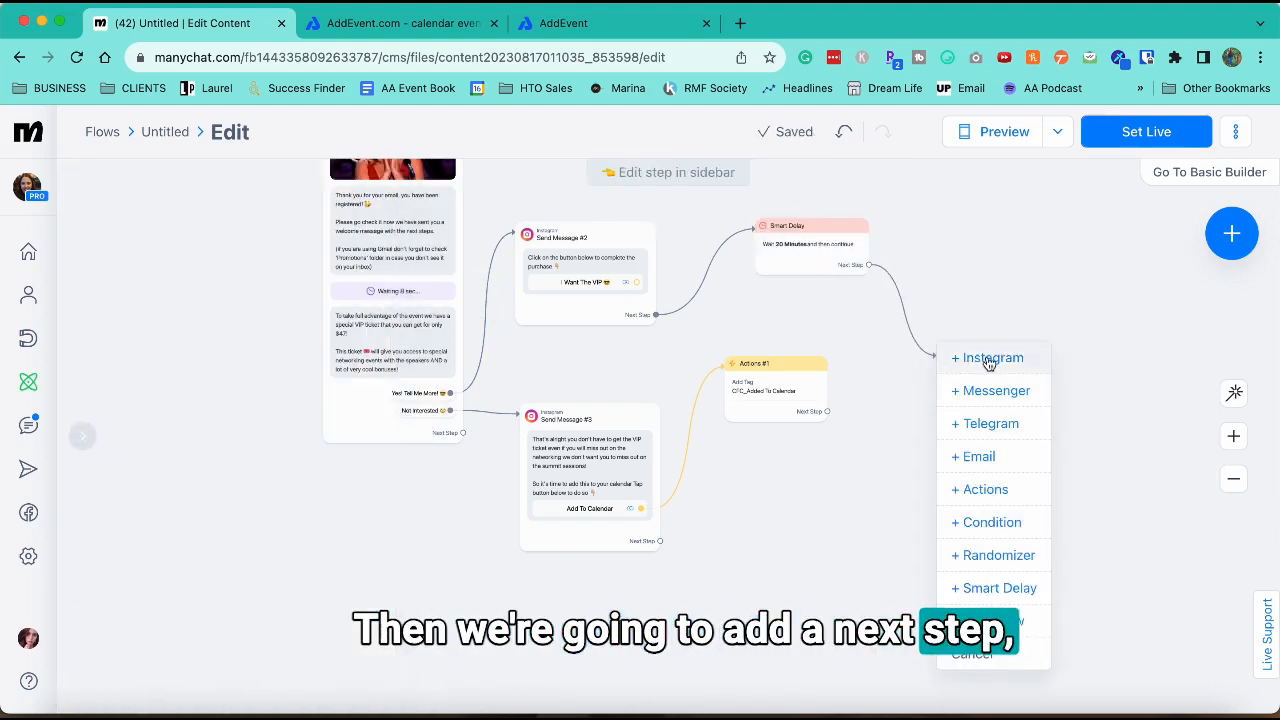
click(989, 363)
click(157, 321)
triple_click(140, 316)
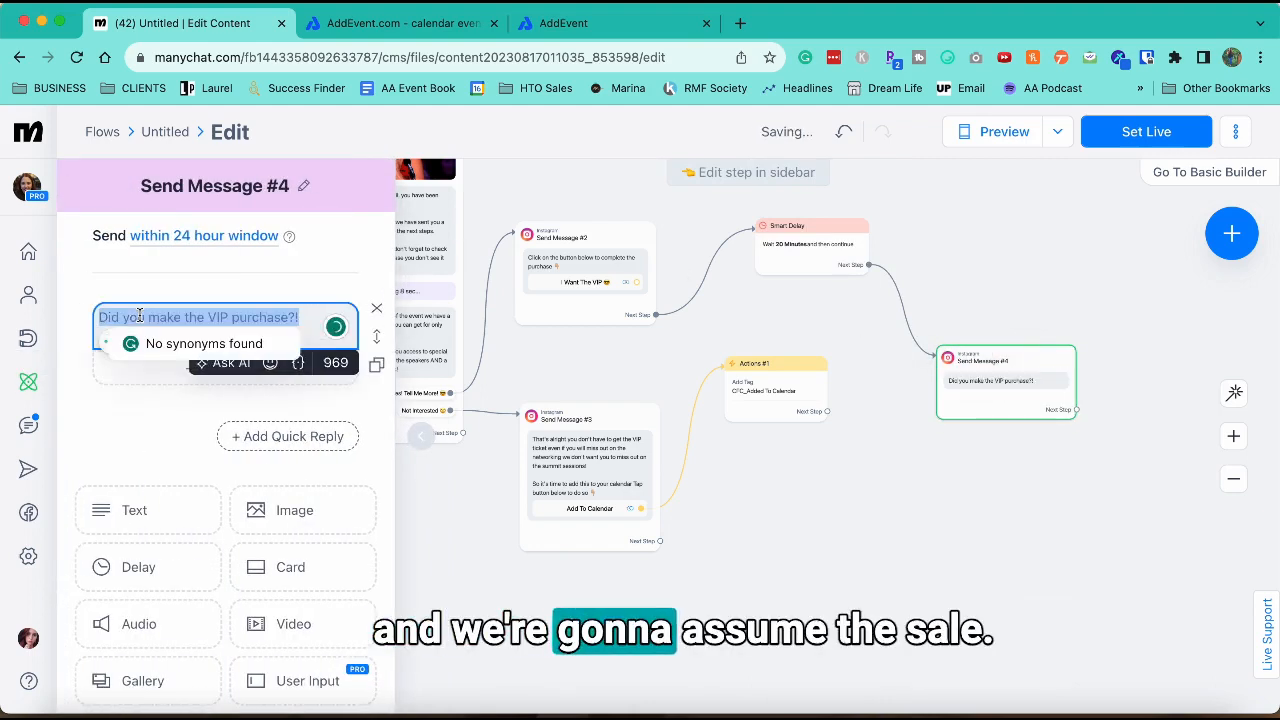
text(No)
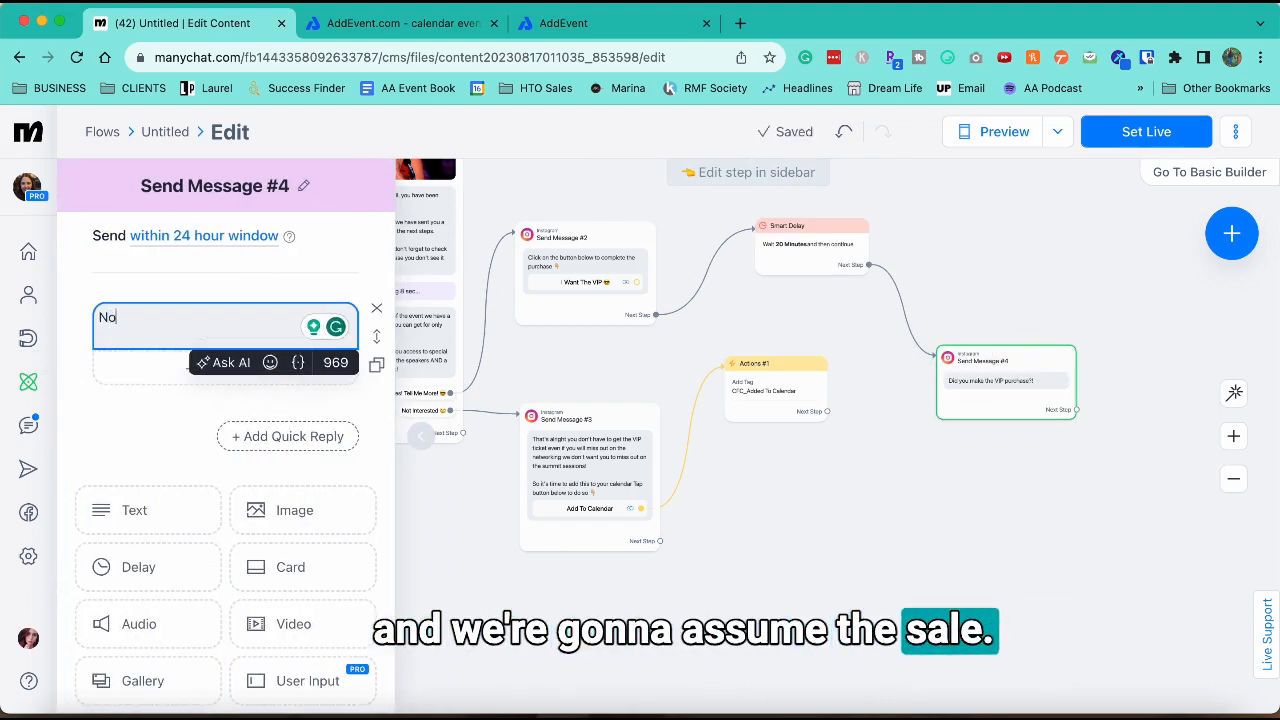
text(w that you got the VIP Ticket it's time to add the event to your calendar)
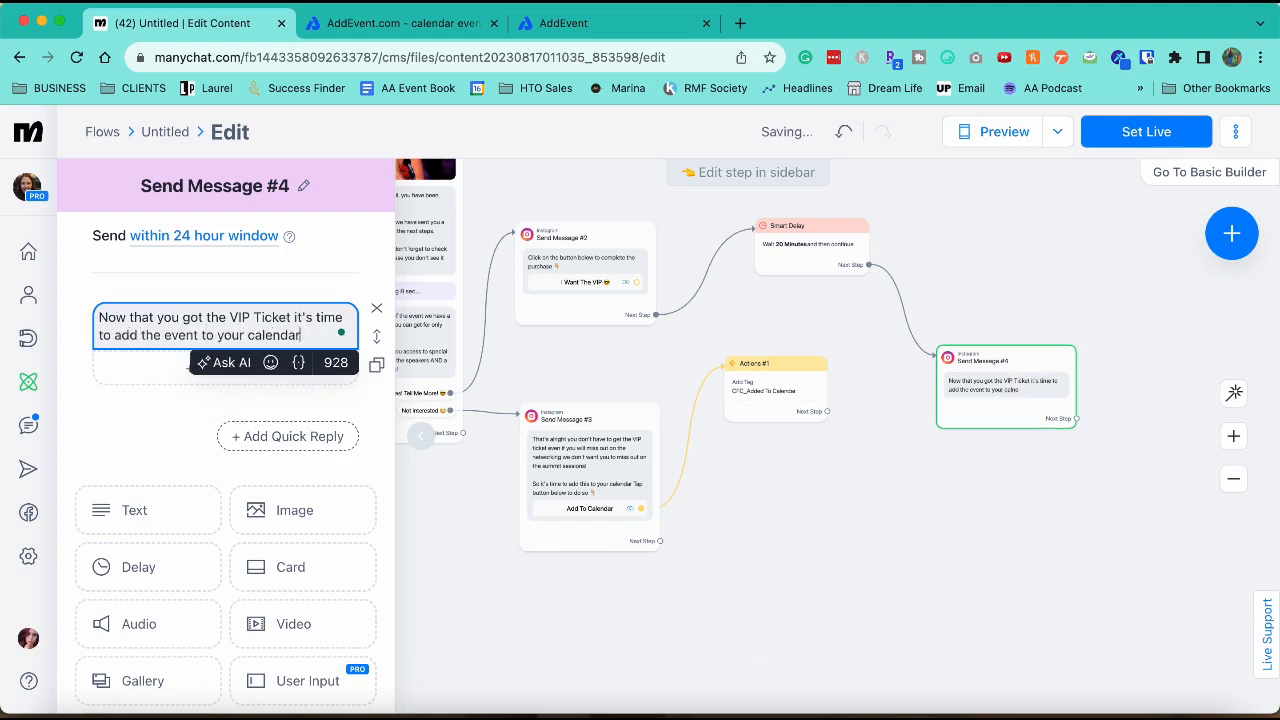
text(u don't miss a thing!!!)
key(Return)
key(BackSpace)
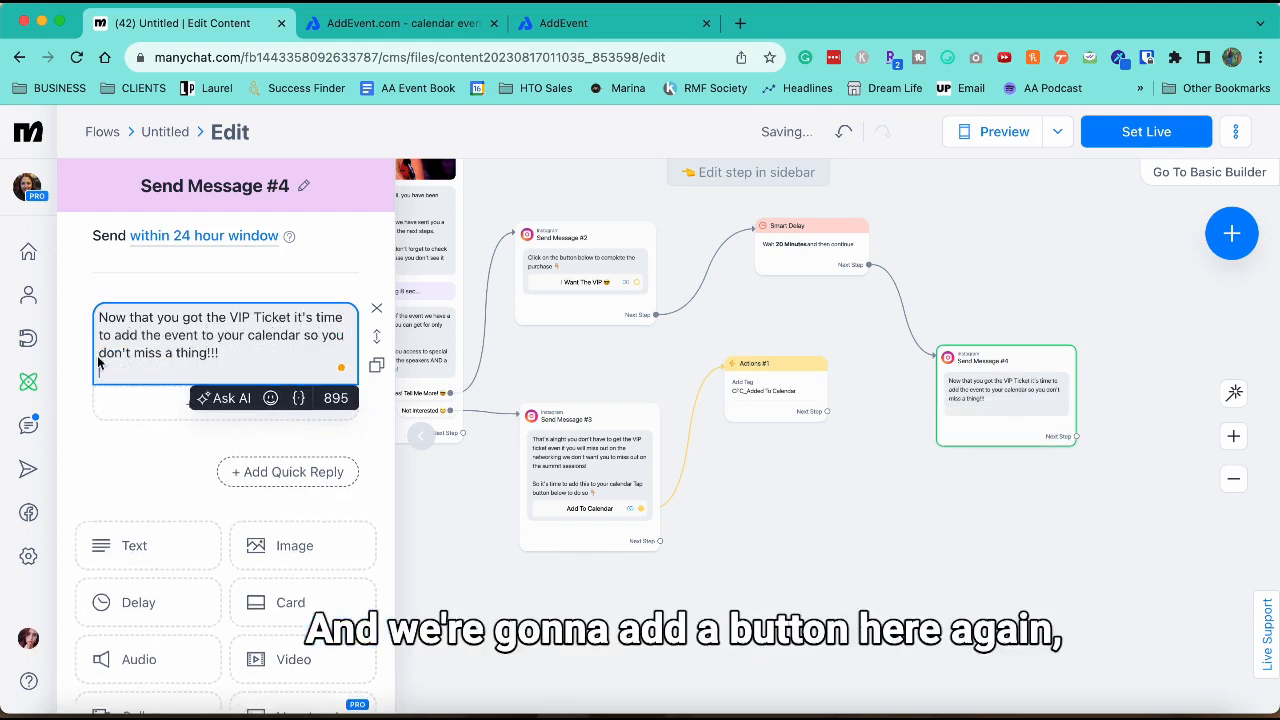
click(160, 387)
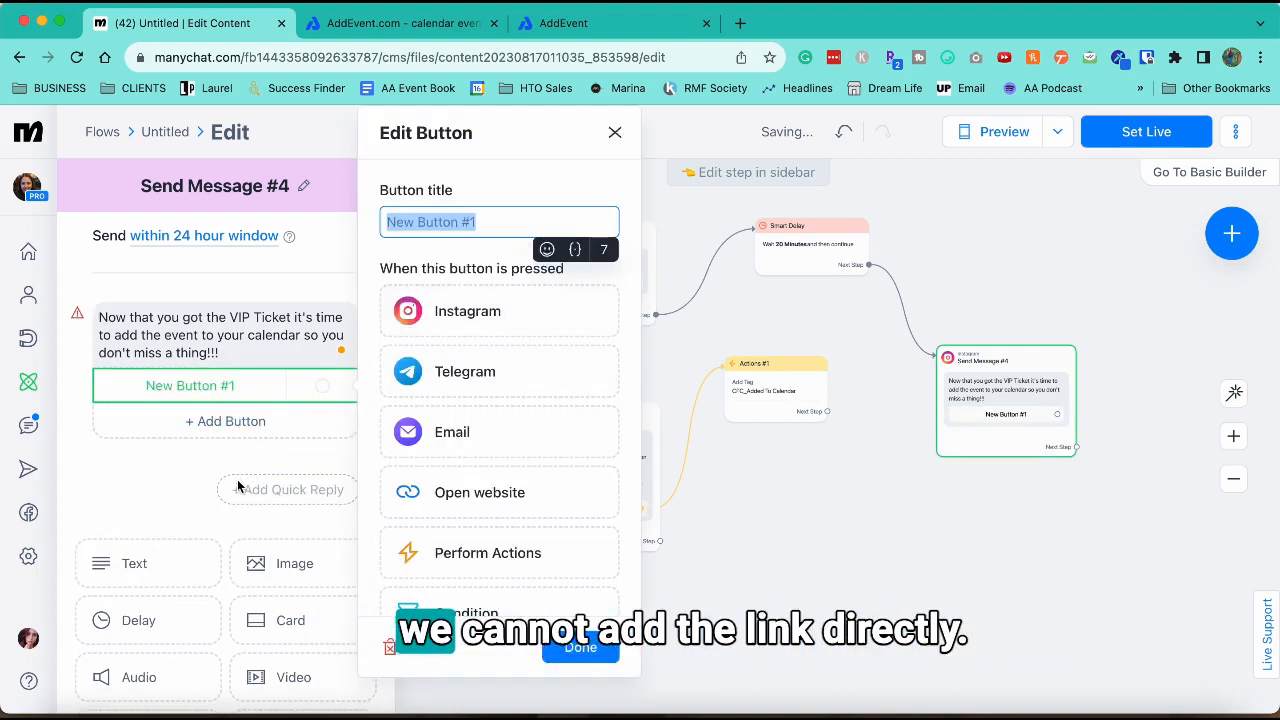
text(Add To Calendar)
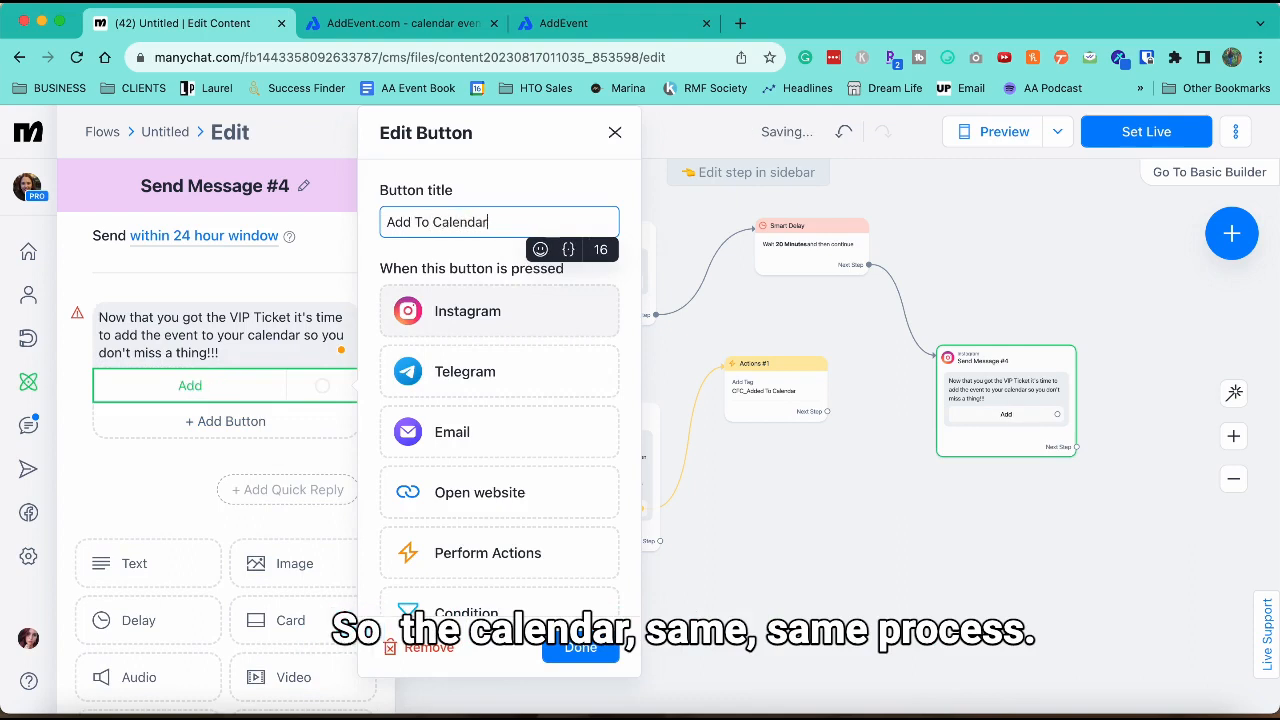
click(496, 490)
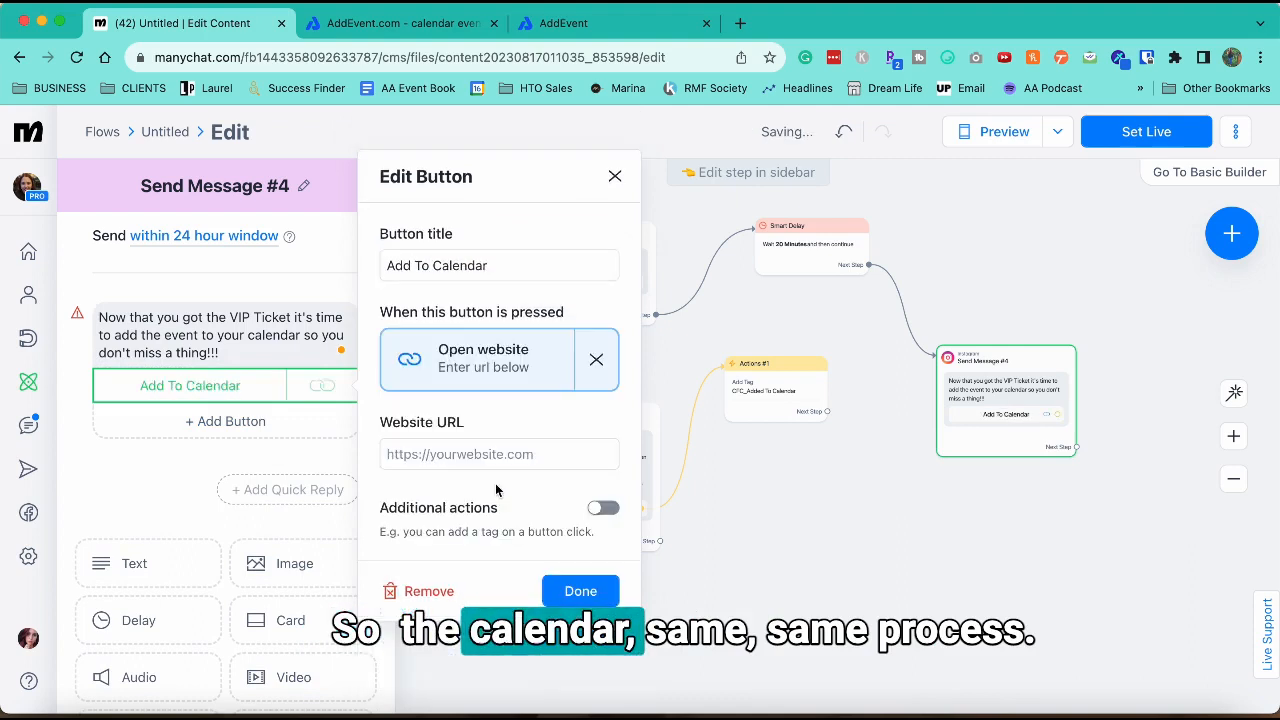
click(433, 456)
text(https://evt.to/adgdahuhw)
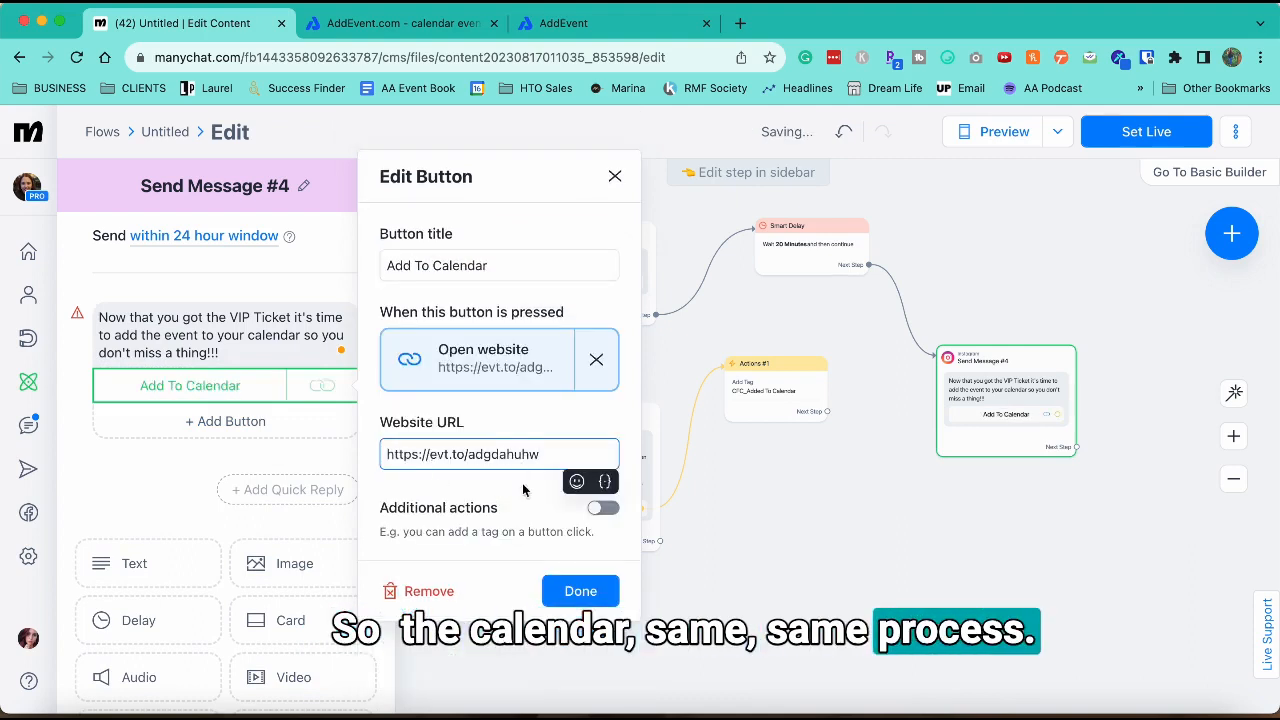
click(602, 510)
click(892, 477)
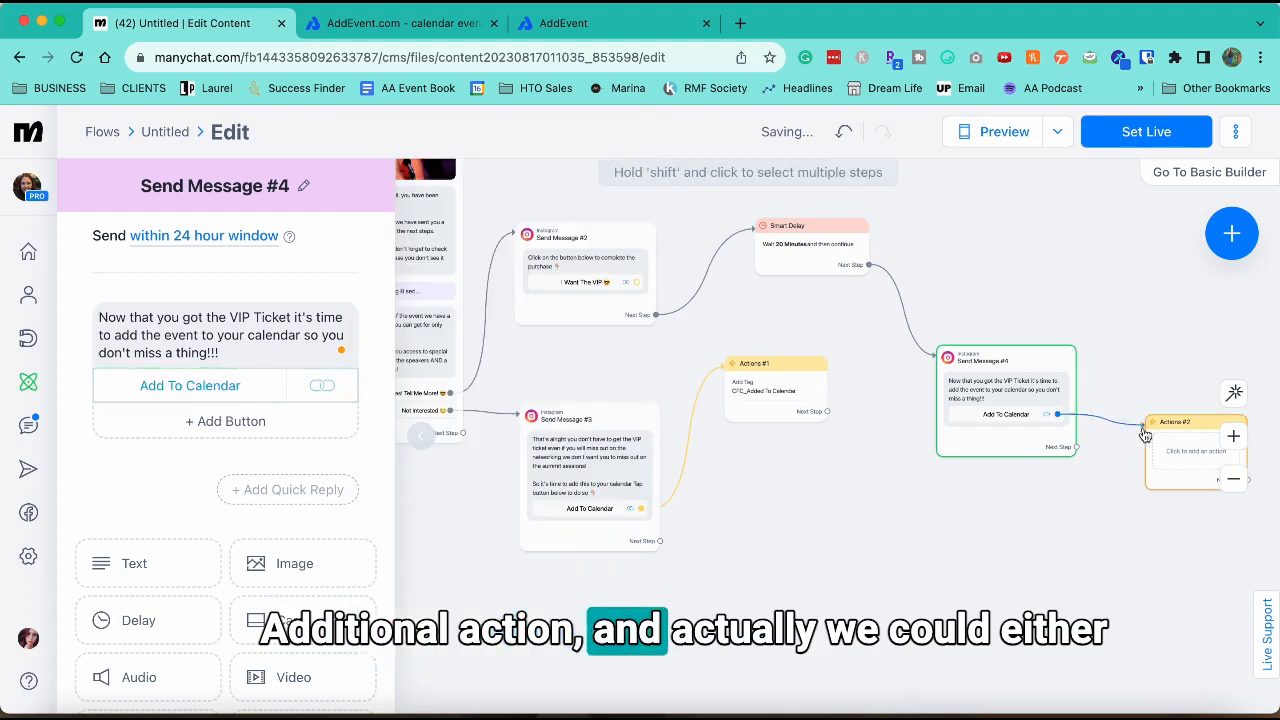
mouse_move(1135, 438)
mouse_down()
mouse_move(800, 537)
mouse_move(829, 497)
mouse_move(883, 509)
mouse_move(1132, 455)
mouse_up()
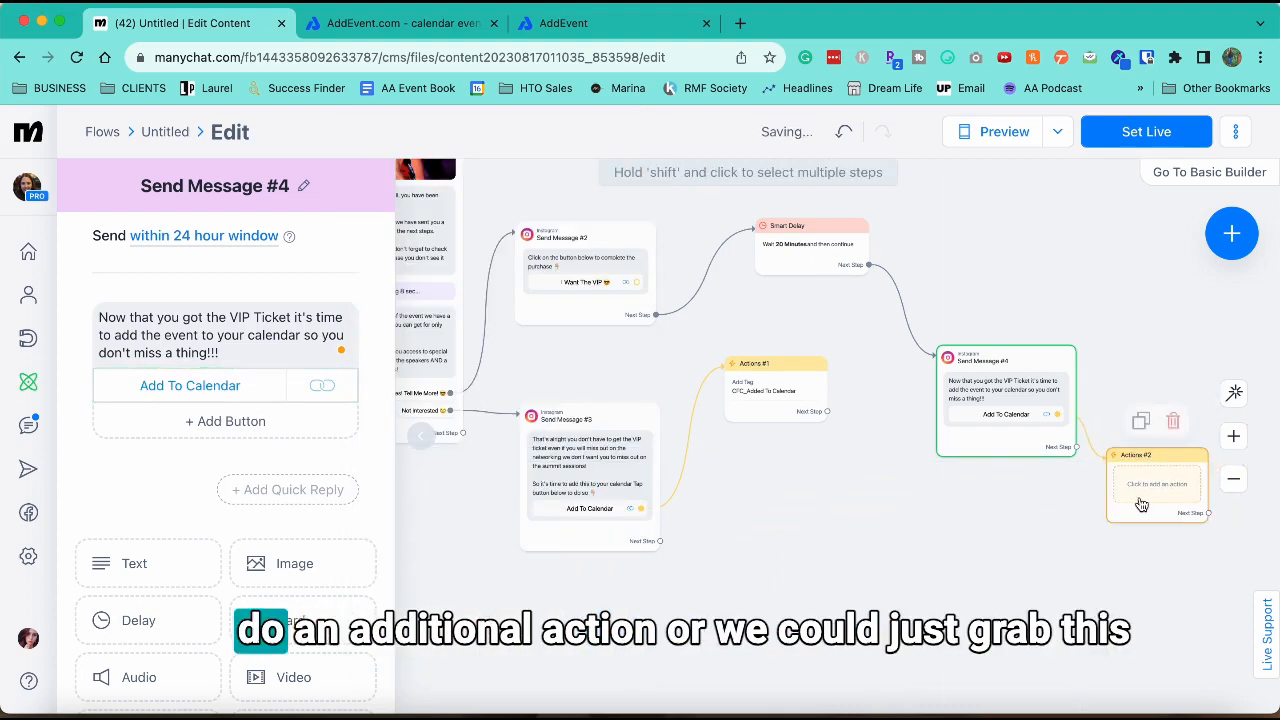
click(1172, 424)
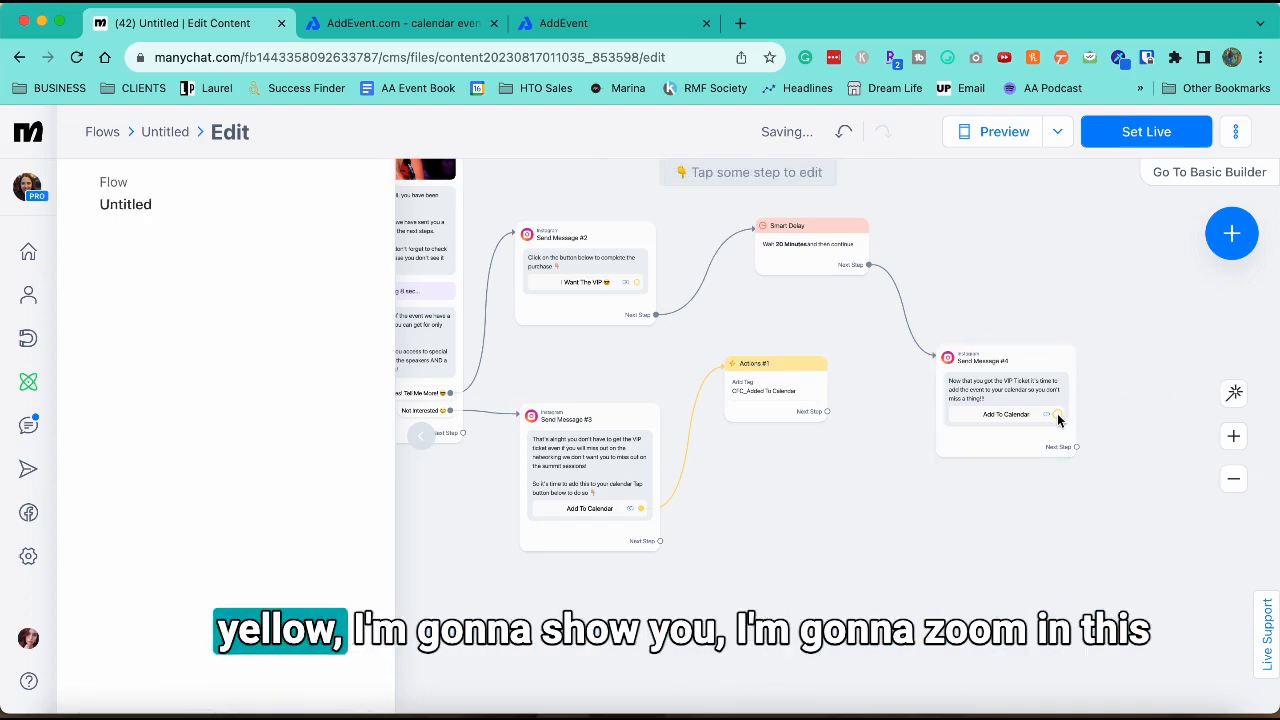
scroll(1062, 421, up, 2)
scroll(1058, 419, up, 4)
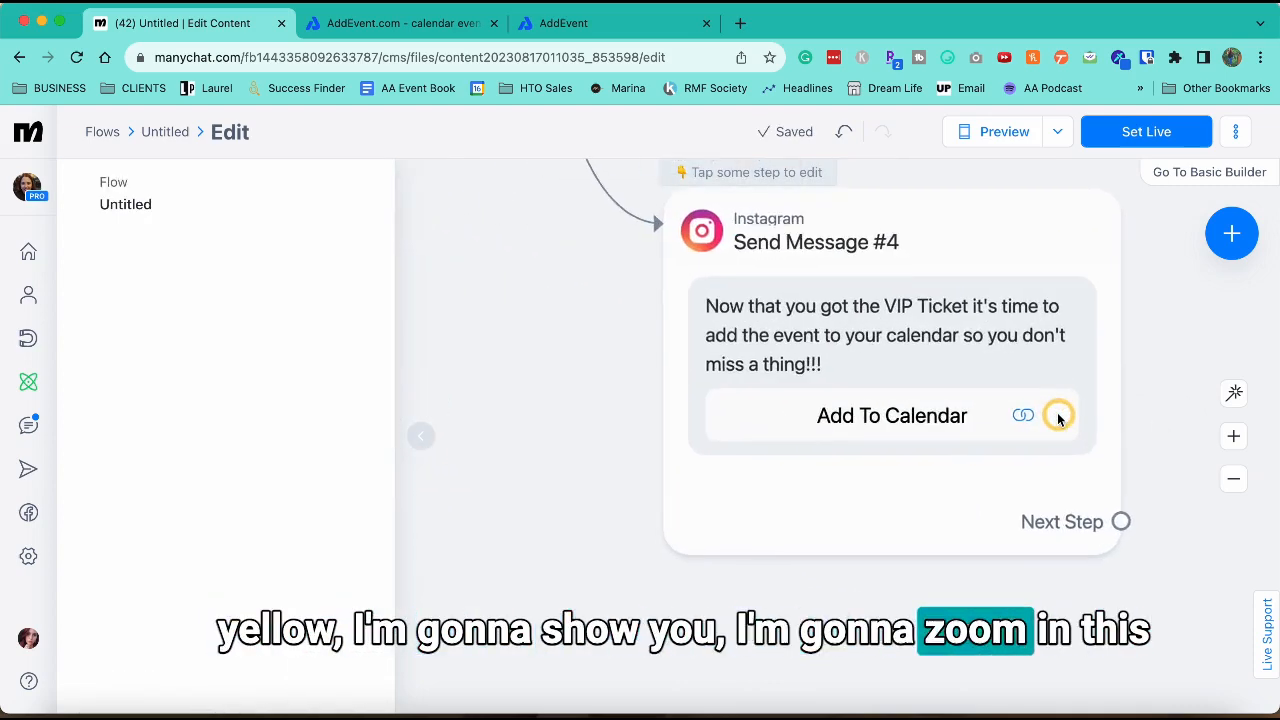
drag(1058, 419, 771, 426)
drag(680, 397, 658, 388)
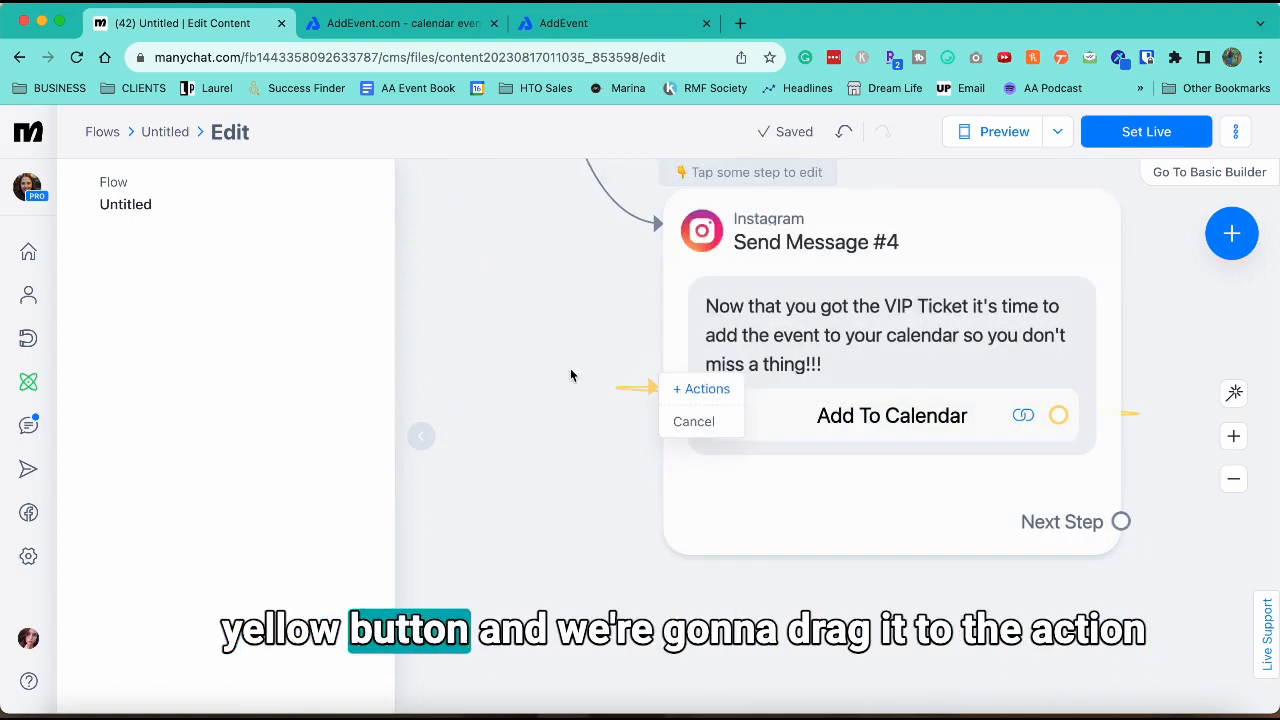
click(700, 424)
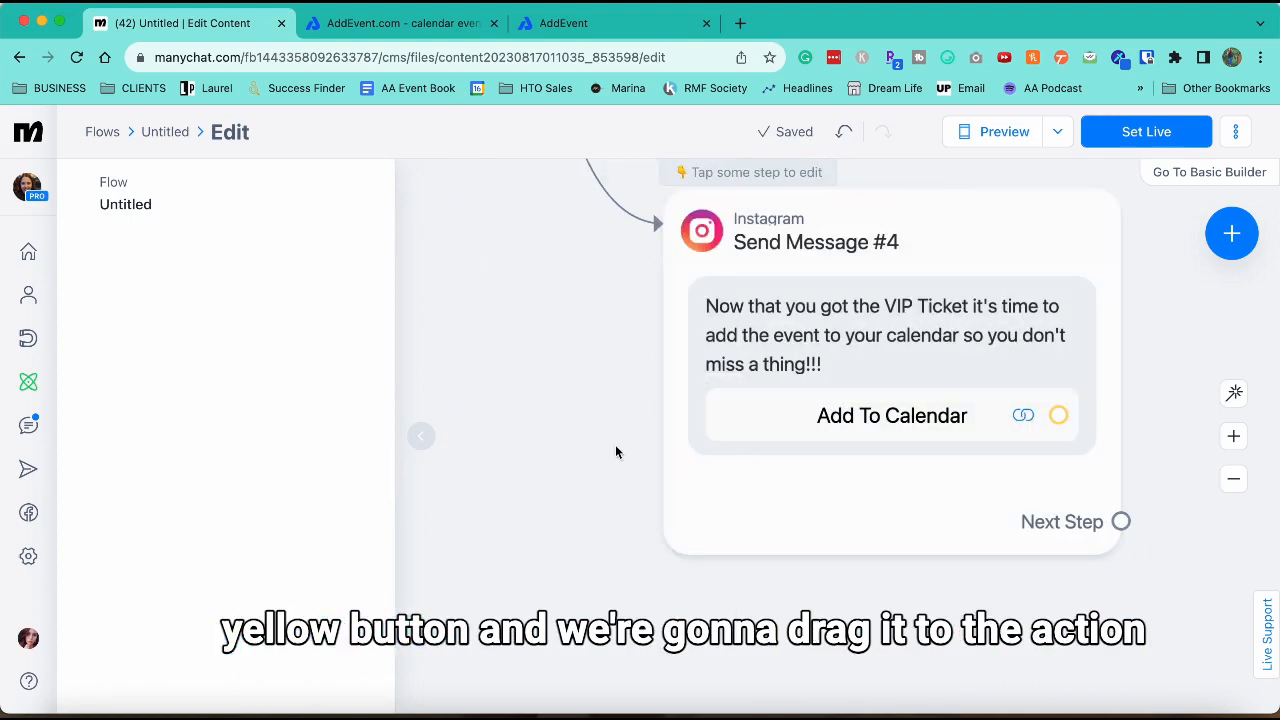
Step: Connect the additional action of Send Message #4's Add To Calendar button to the existing Actions #1 step
click(432, 427)
drag(449, 416, 543, 437)
drag(1150, 440, 326, 335)
drag(920, 497, 703, 477)
scroll(469, 440, down, 10)
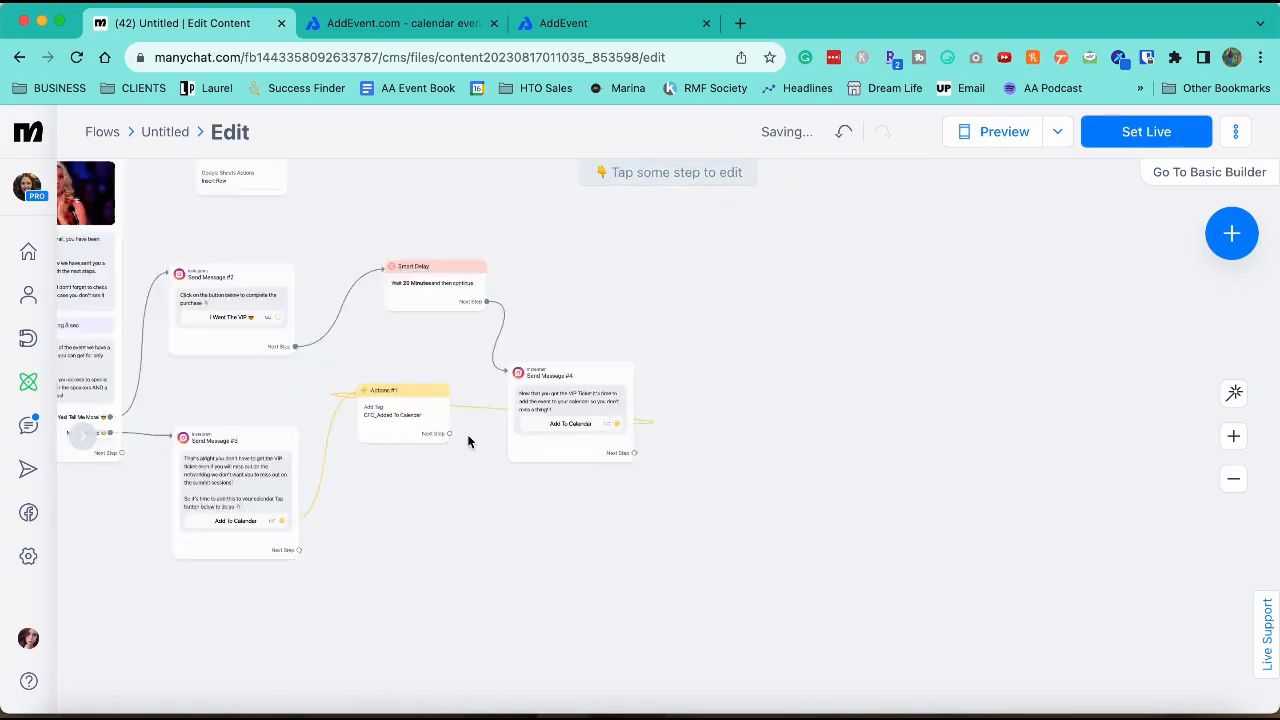
Step: Review the flow from the opening message through the VIP offer to Send Message #3 and Send Message #2
scroll(469, 441, up, 5)
drag(357, 543, 591, 719)
drag(626, 379, 677, 471)
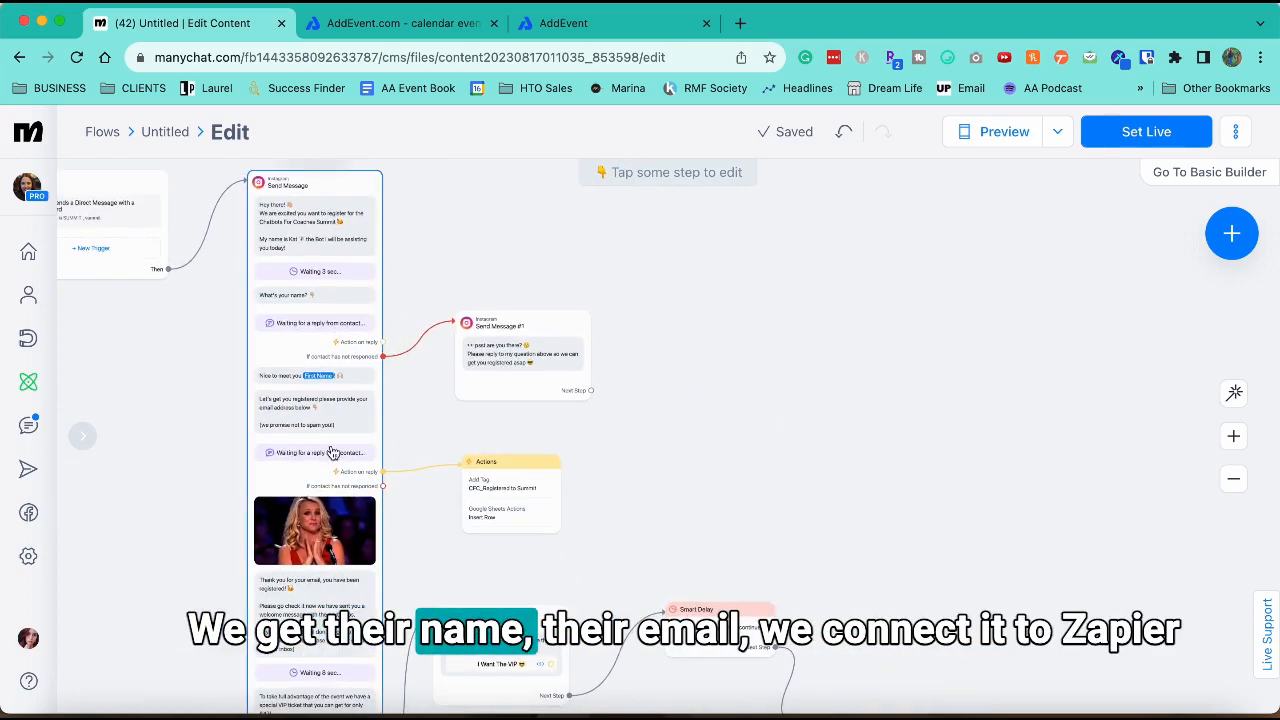
scroll(335, 460, down, 2)
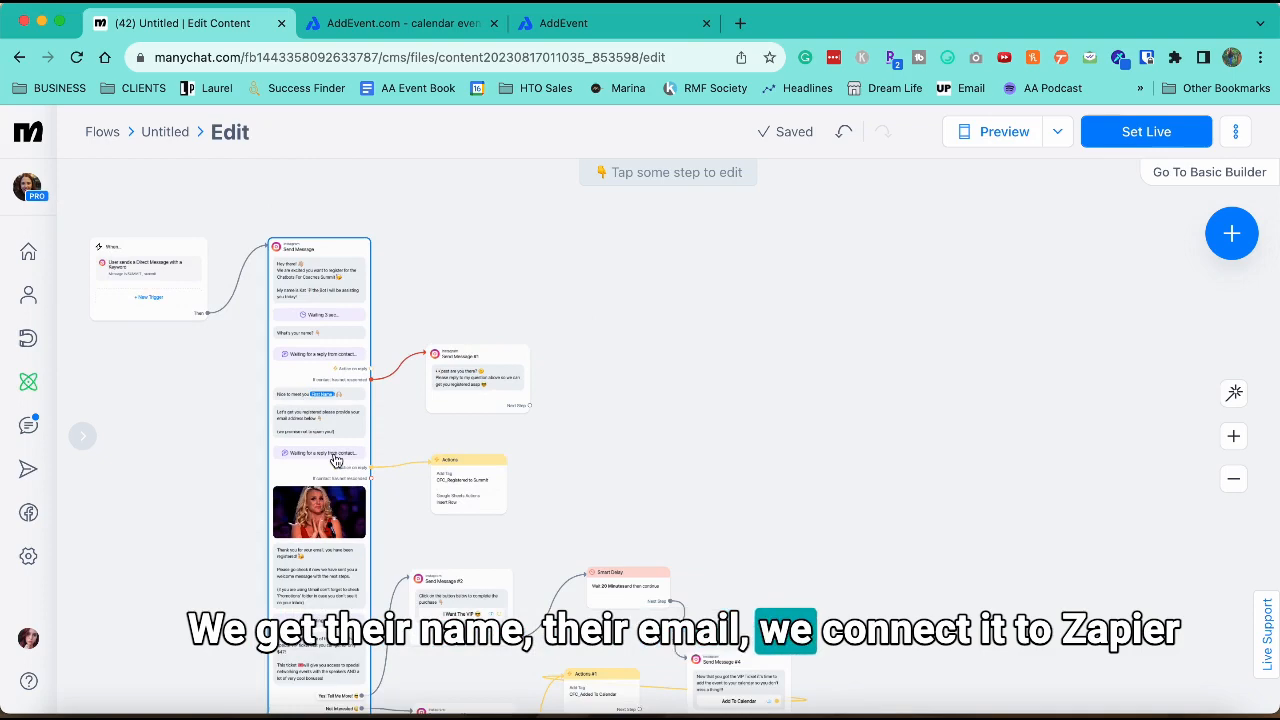
drag(557, 443, 543, 305)
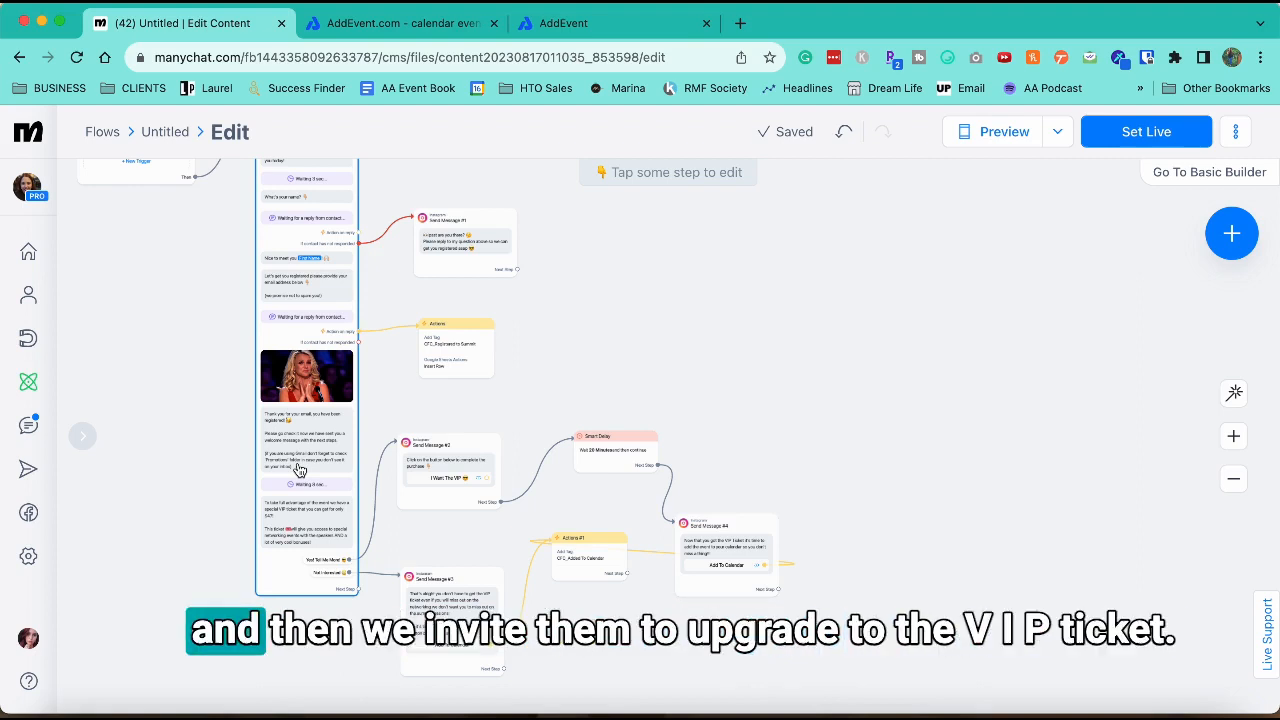
click(312, 540)
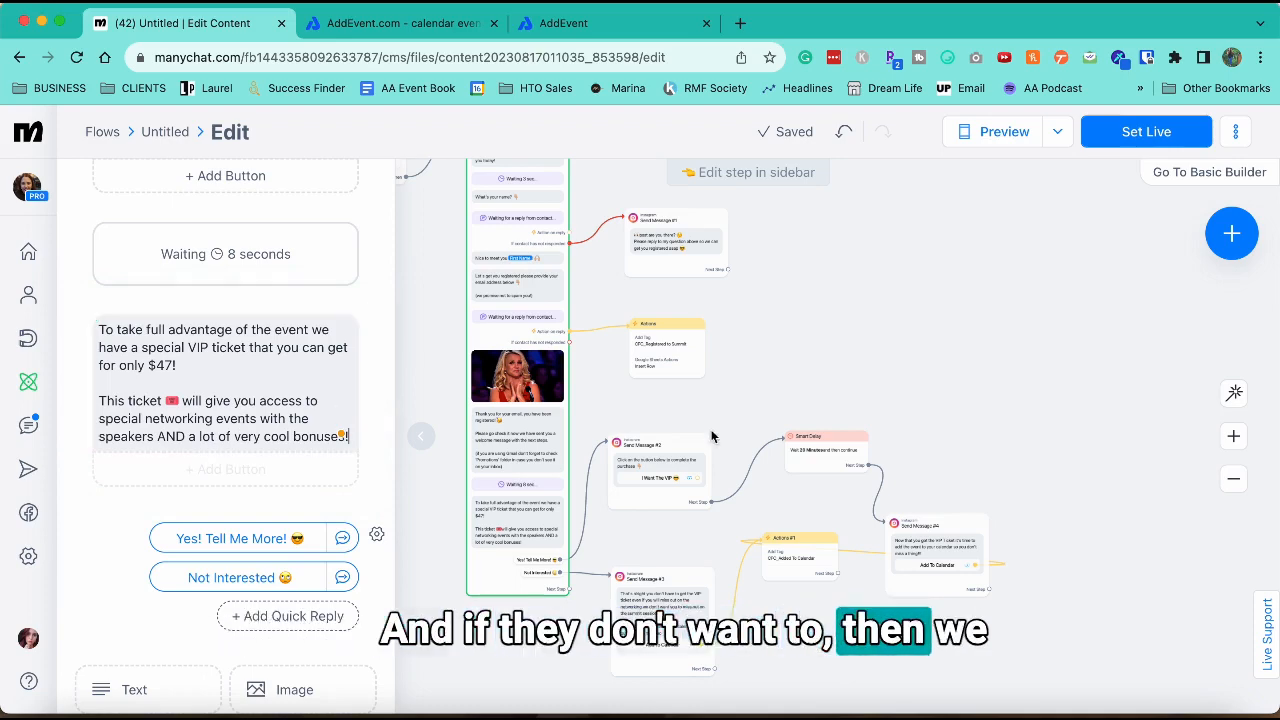
drag(785, 418, 663, 273)
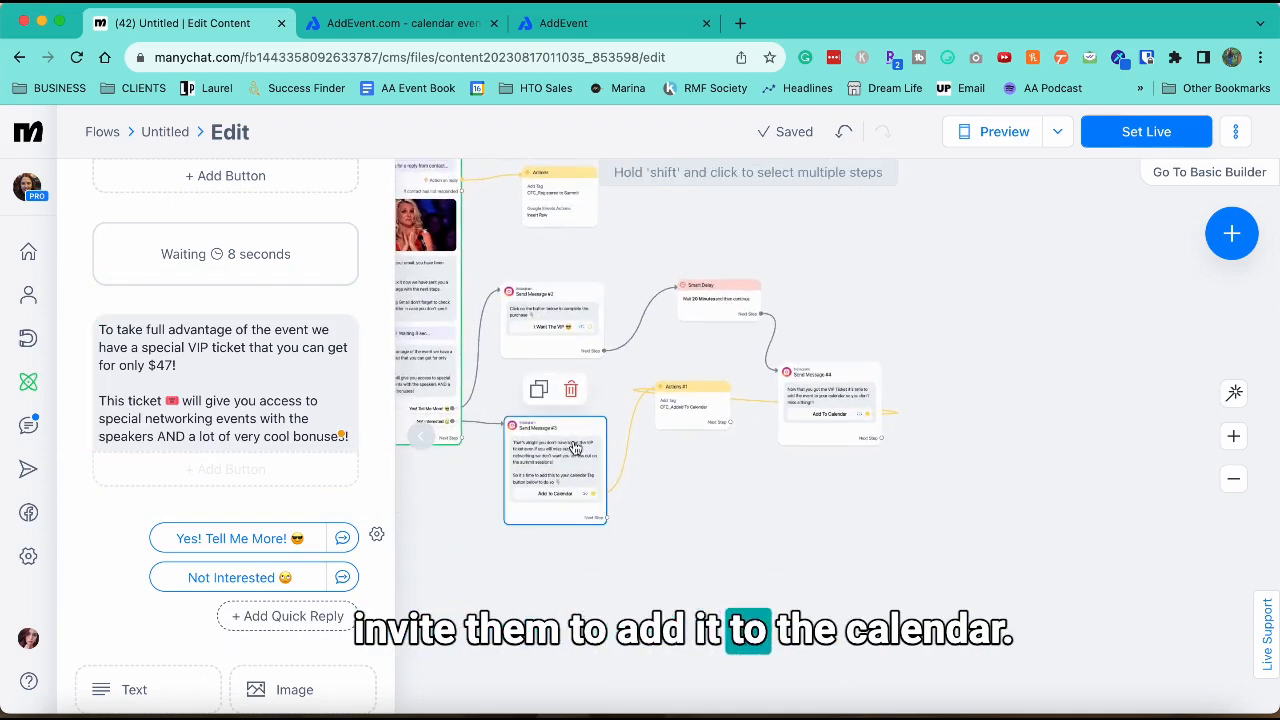
click(574, 450)
click(571, 310)
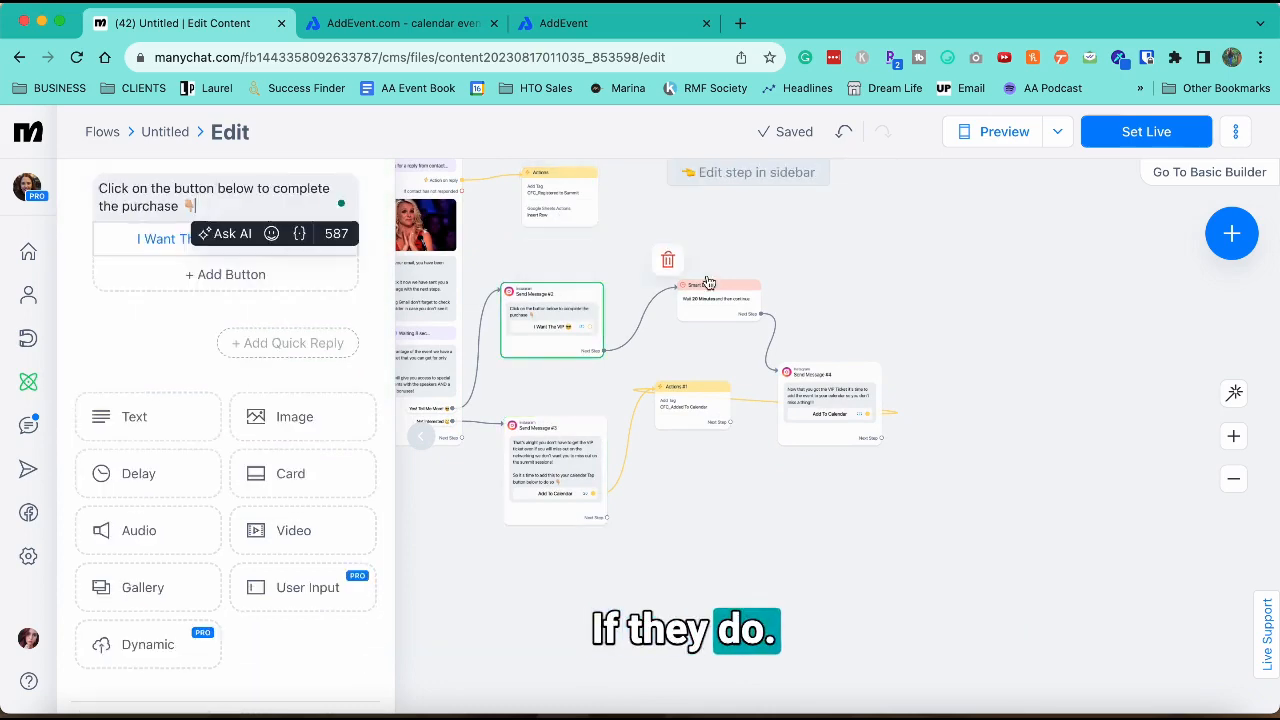
Step: Add an image block with the GIF of Chandler dancing above the text in Send Message #4
click(825, 395)
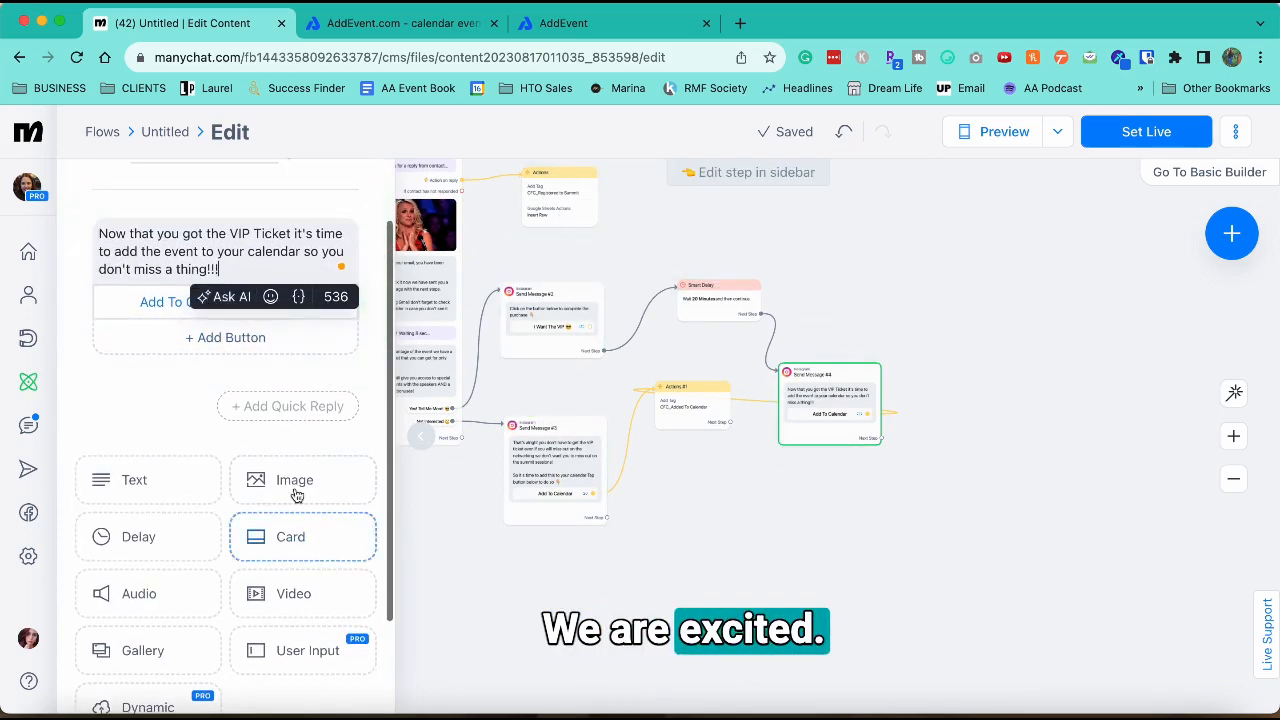
click(292, 479)
drag(376, 422, 318, 236)
click(270, 262)
scroll(690, 350, down, 5)
click(797, 210)
click(903, 601)
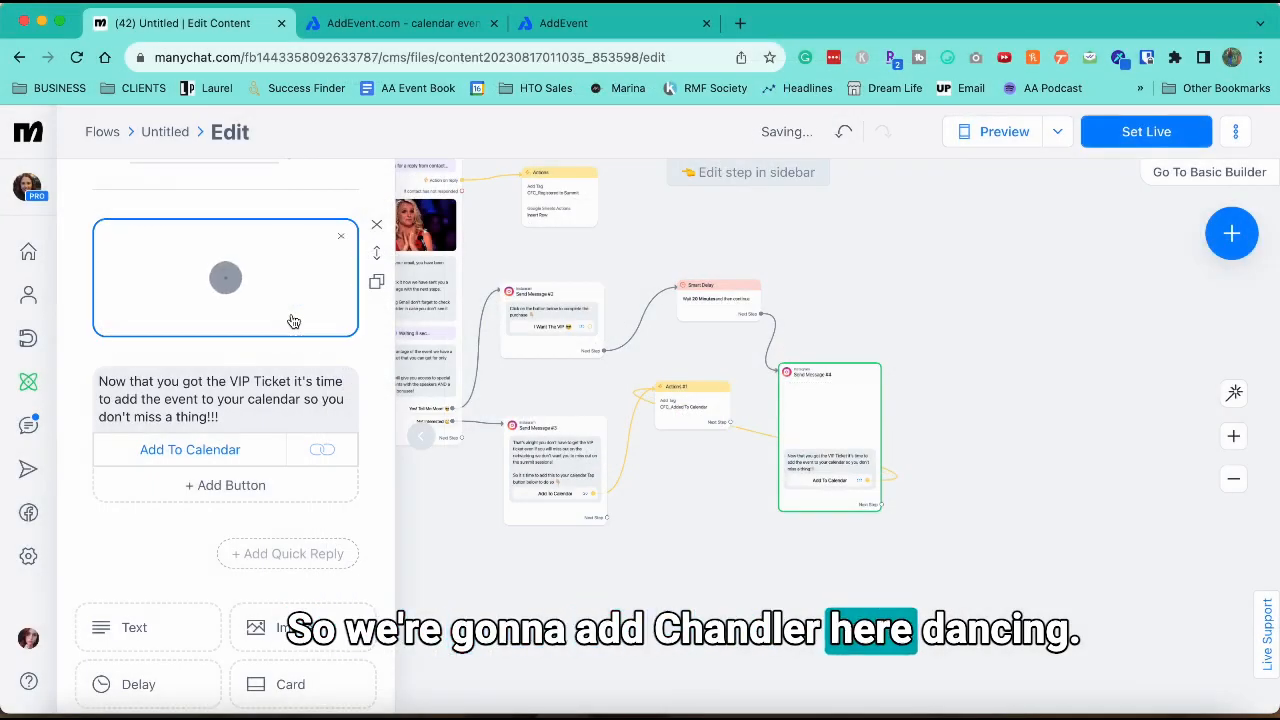
Step: Add two medium-light skin tone pointing-down hand emojis at the end of Send Message #4's text using JoyPixels
click(262, 385)
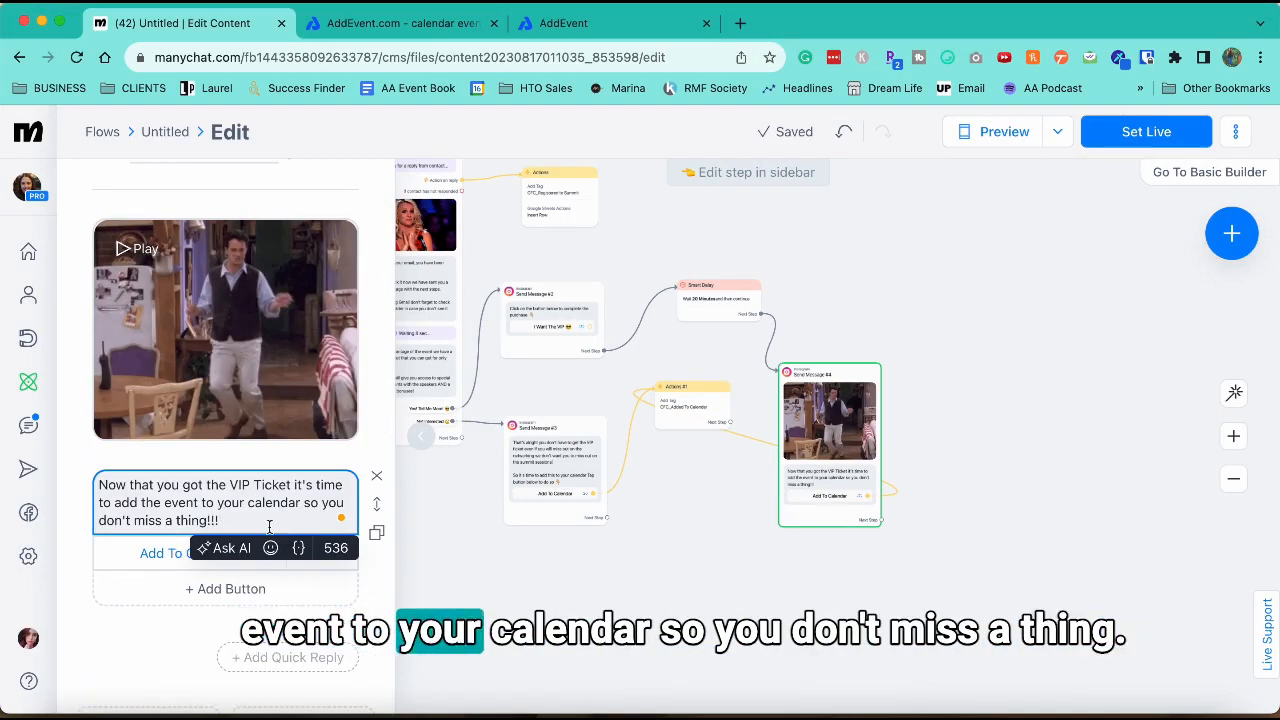
scroll(269, 528, down, 2)
click(240, 423)
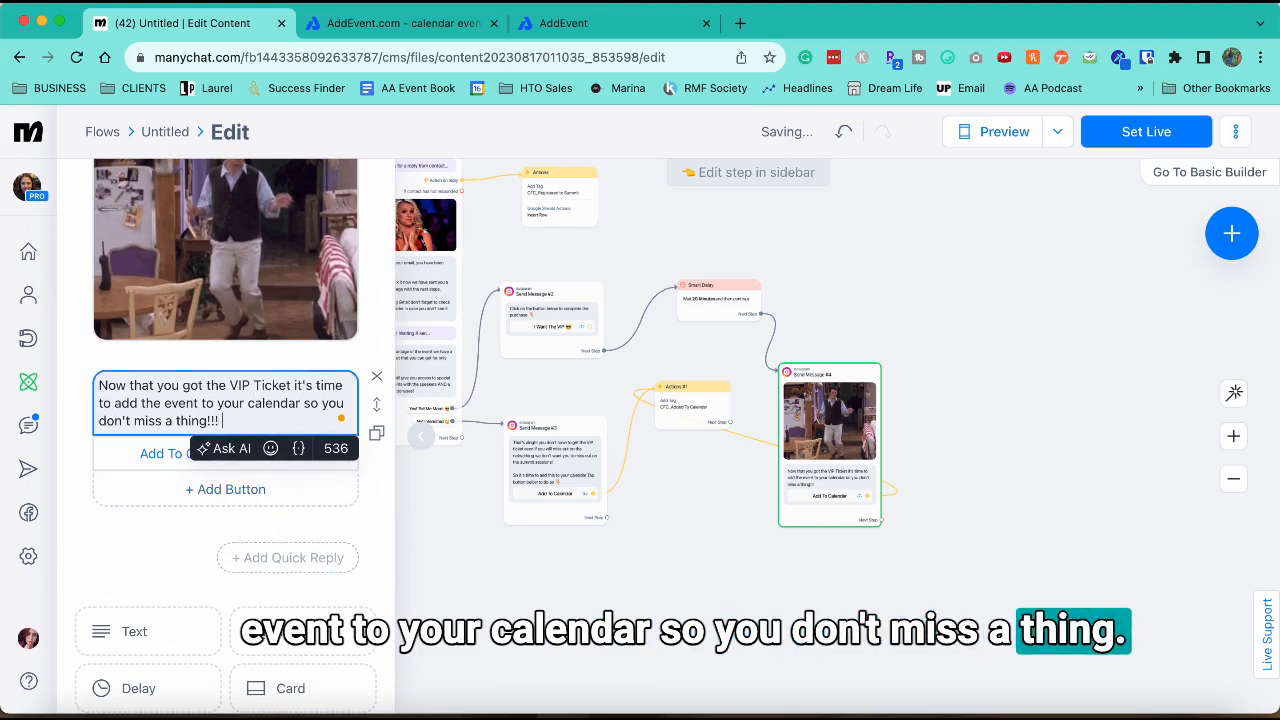
click(947, 57)
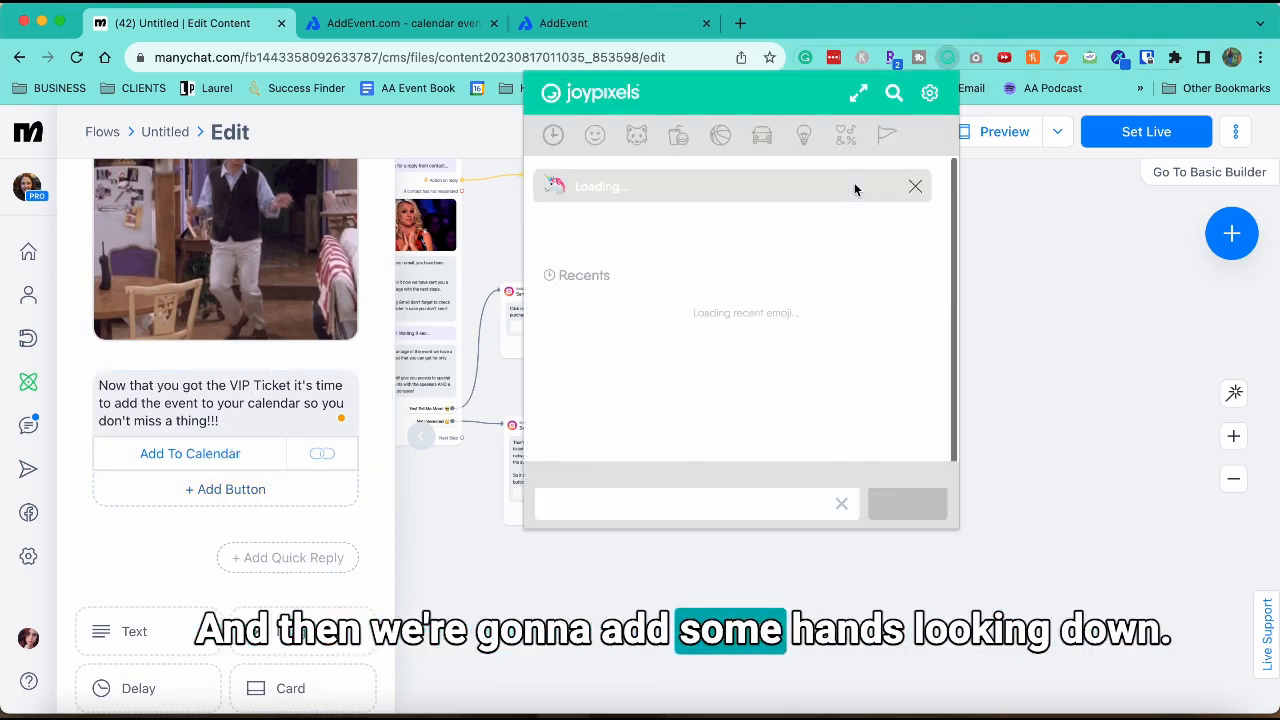
double_click(555, 262)
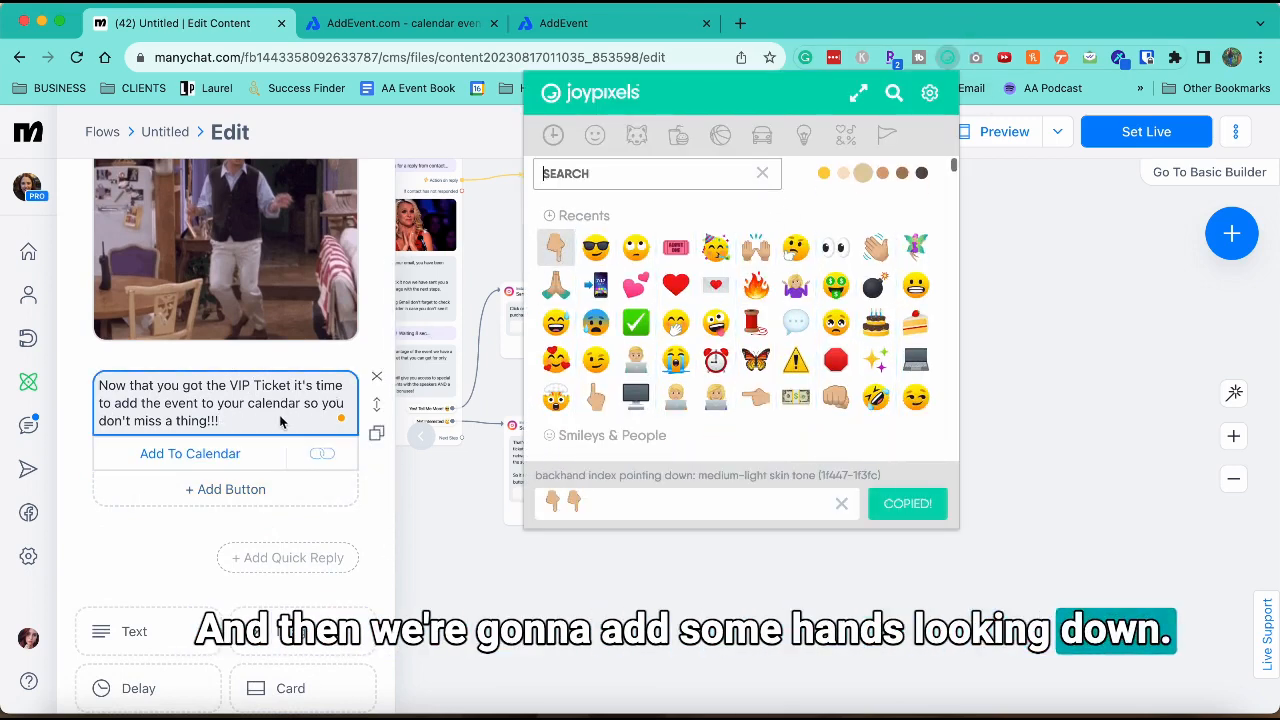
click(279, 417)
text(👇👇)
Step: Insert "Tap the button below to do so" before the hand emojis and separate it from the preceding text with a blank line
key(Left)
key(Left)
text(Tap The button below to do so)
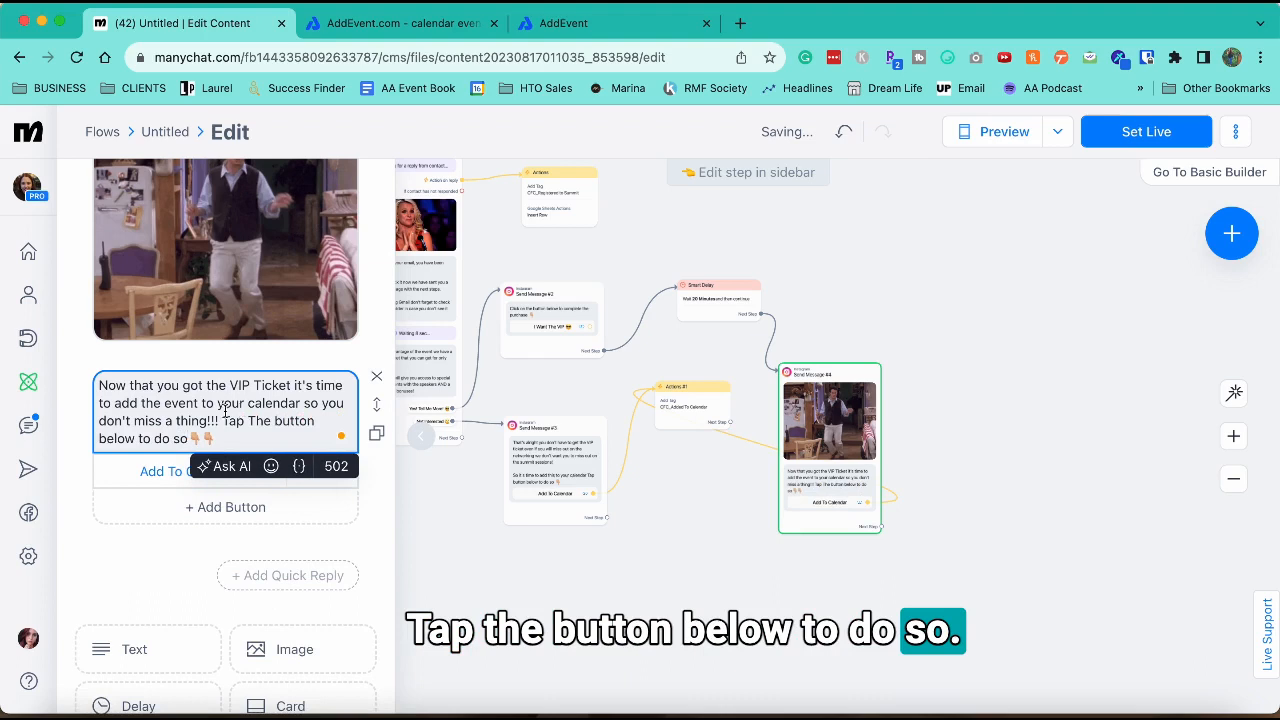
click(219, 420)
key(Return)
key(Return)
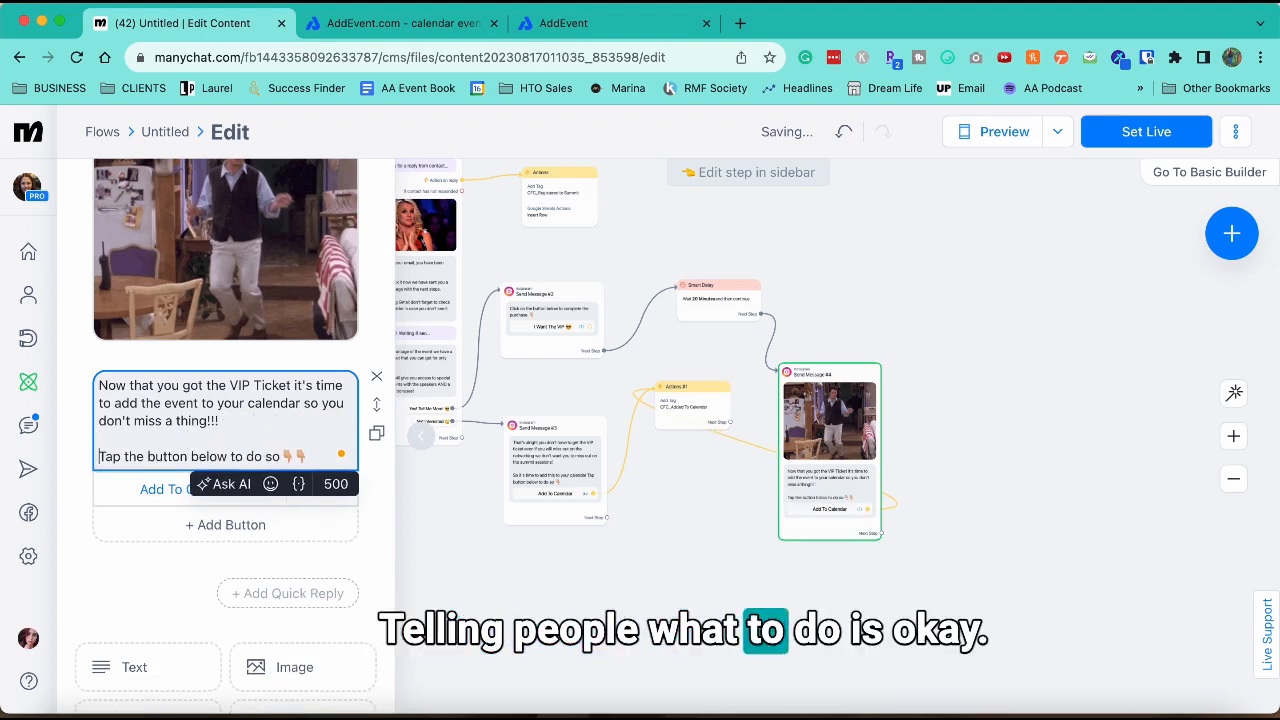
Step: Close the message editor and set the automation live
click(157, 627)
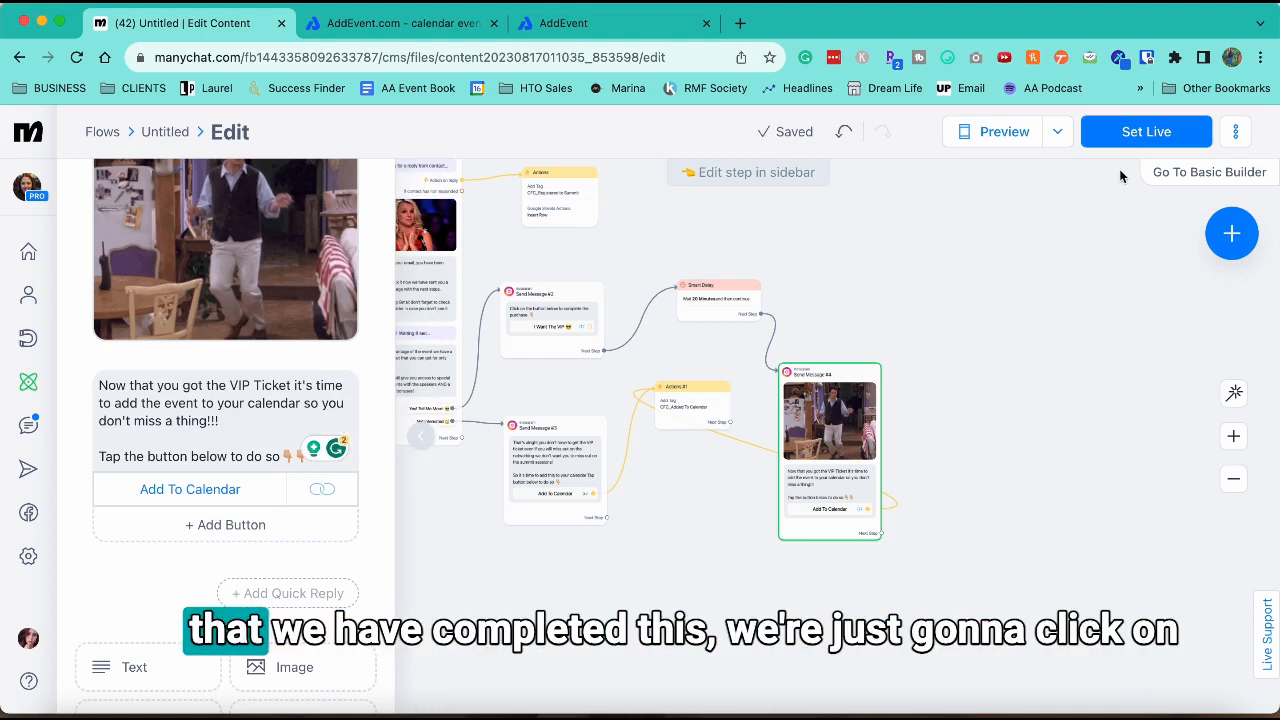
click(886, 240)
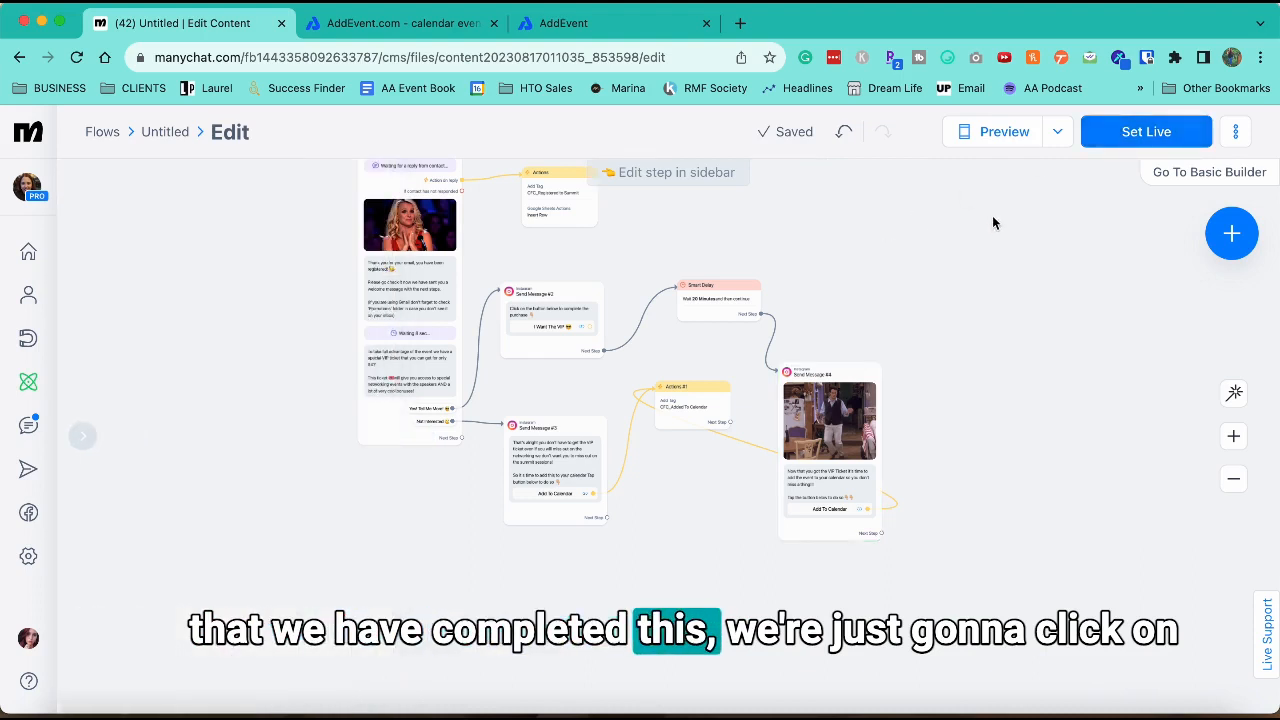
click(1143, 141)
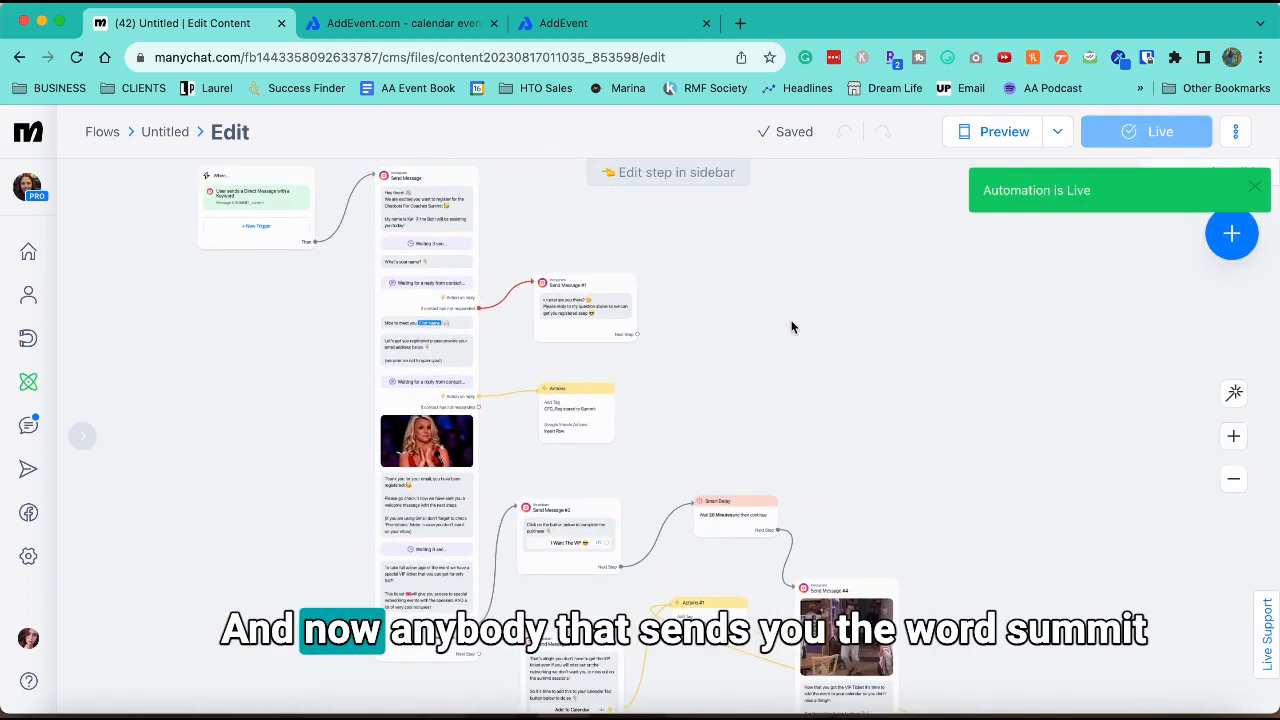
Step: Open the flow's Instagram keyword trigger and check which message keywords start the automation
drag(781, 309, 826, 386)
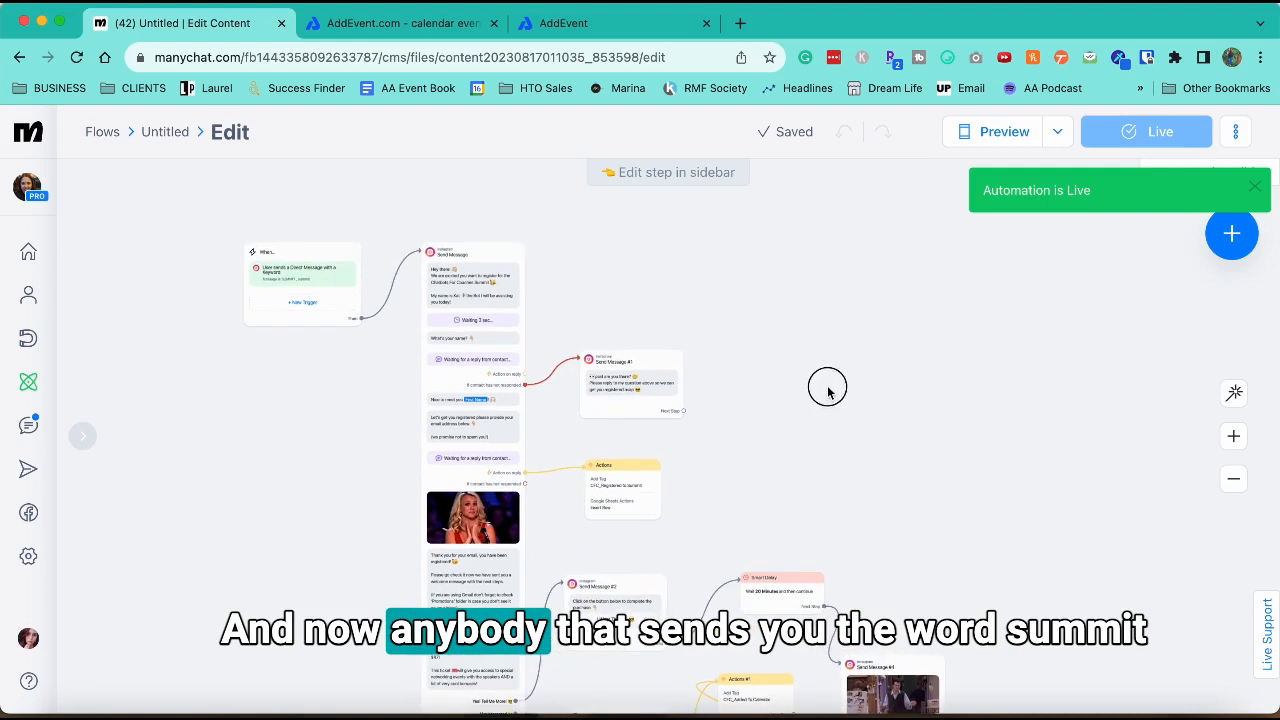
click(314, 260)
click(190, 310)
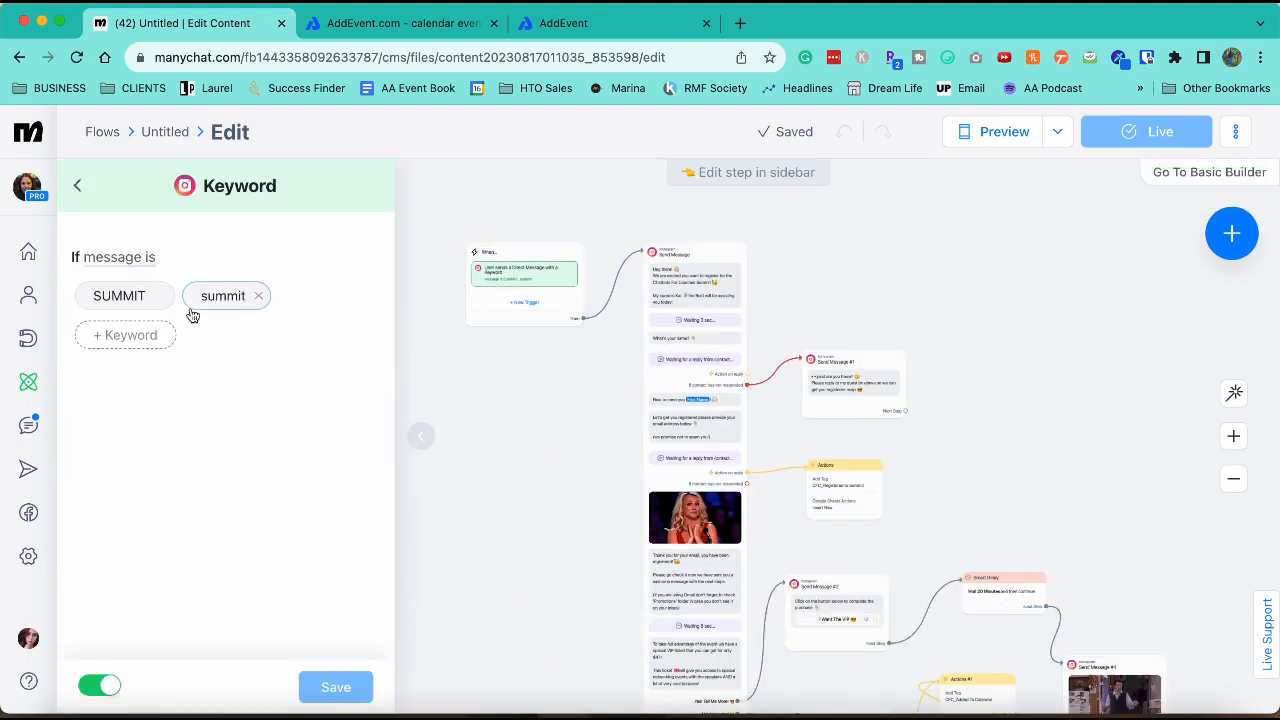